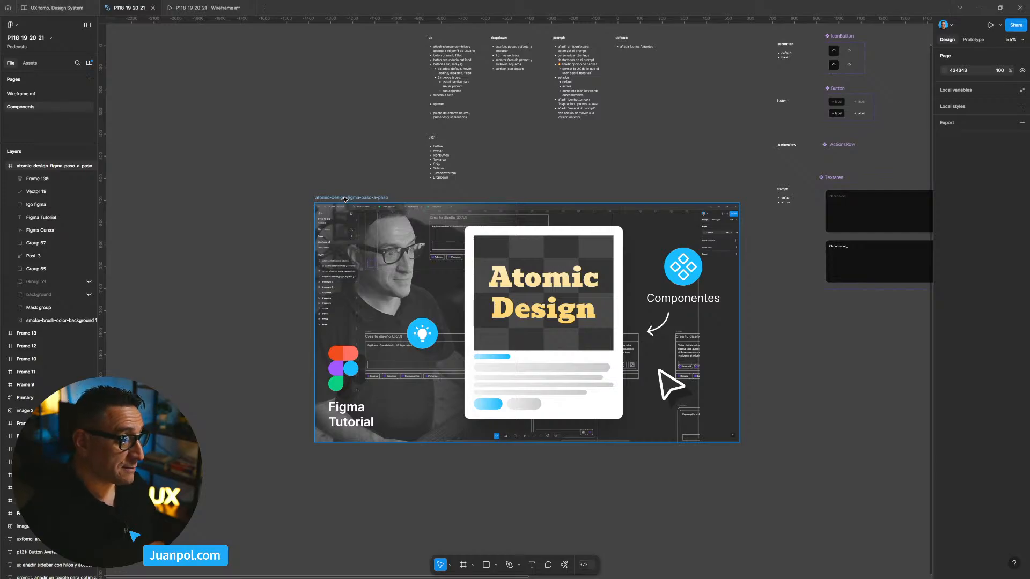
Delete the thumbnail frame "atomic-design-figma-paso-a-paso" from the Components page
click(345, 198)
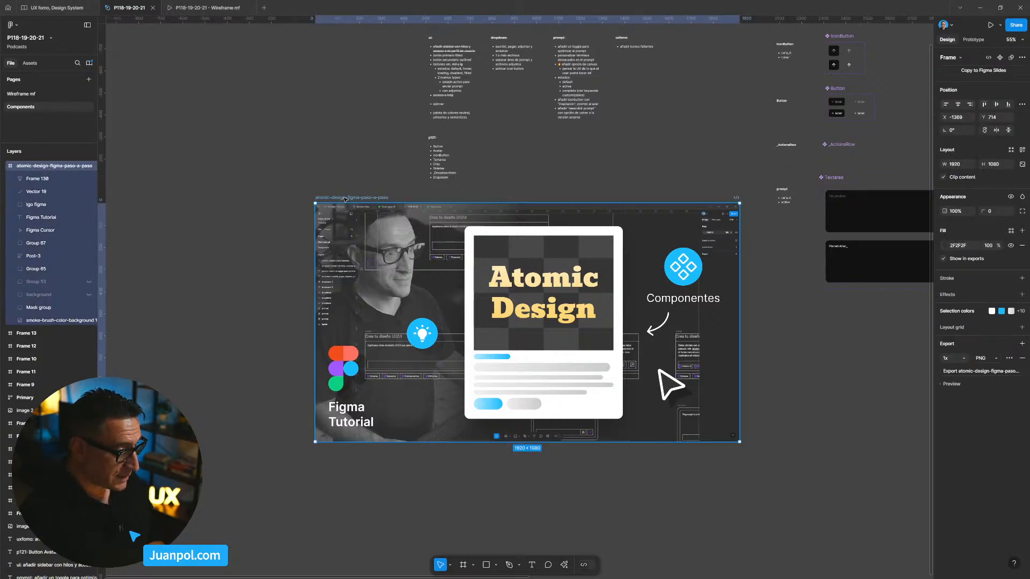
key(Delete)
scroll(368, 244, down, 5)
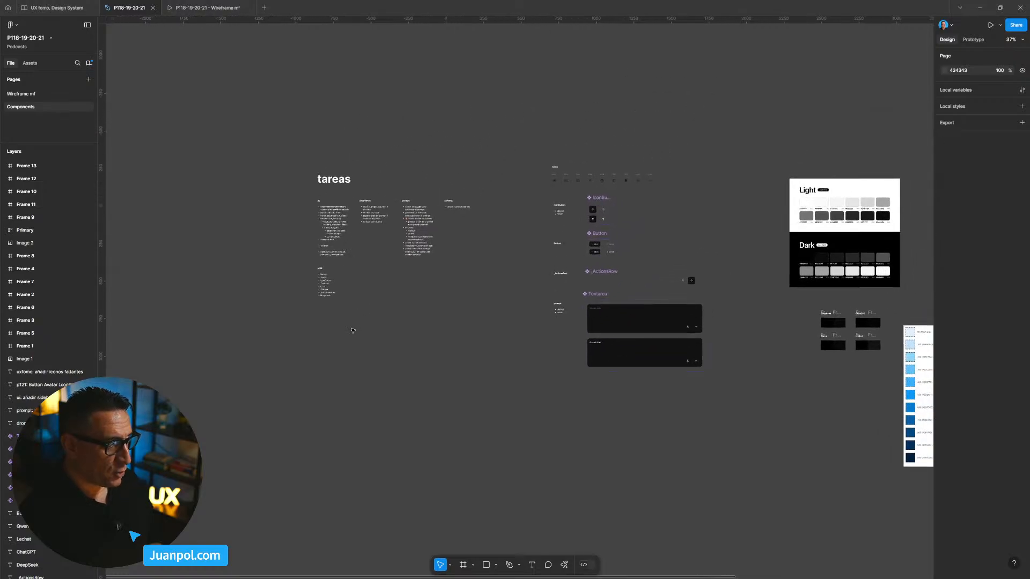
Examine the p121 component list below the task columns on the Components page
scroll(363, 310, up, 5)
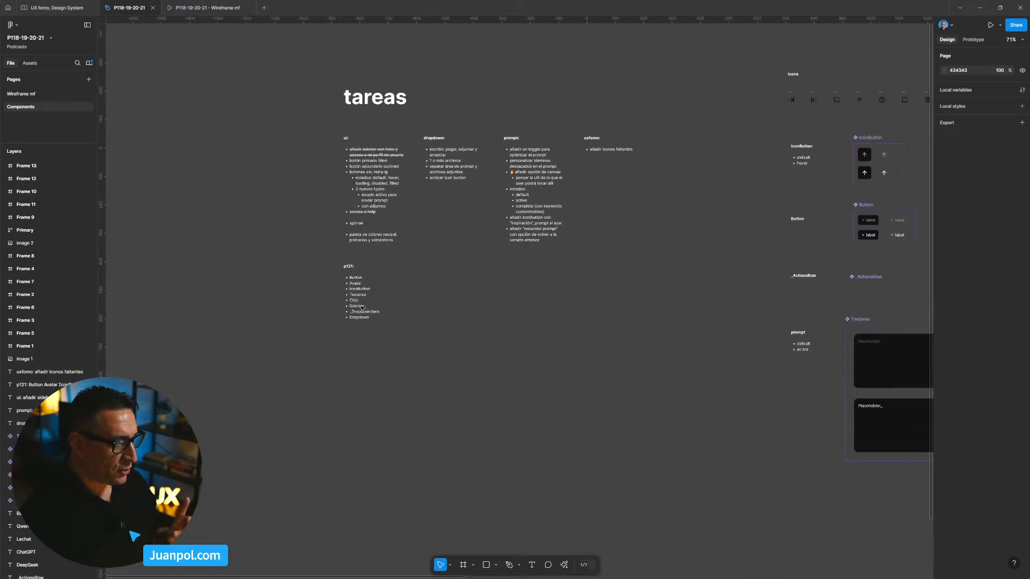
scroll(363, 309, up, 8)
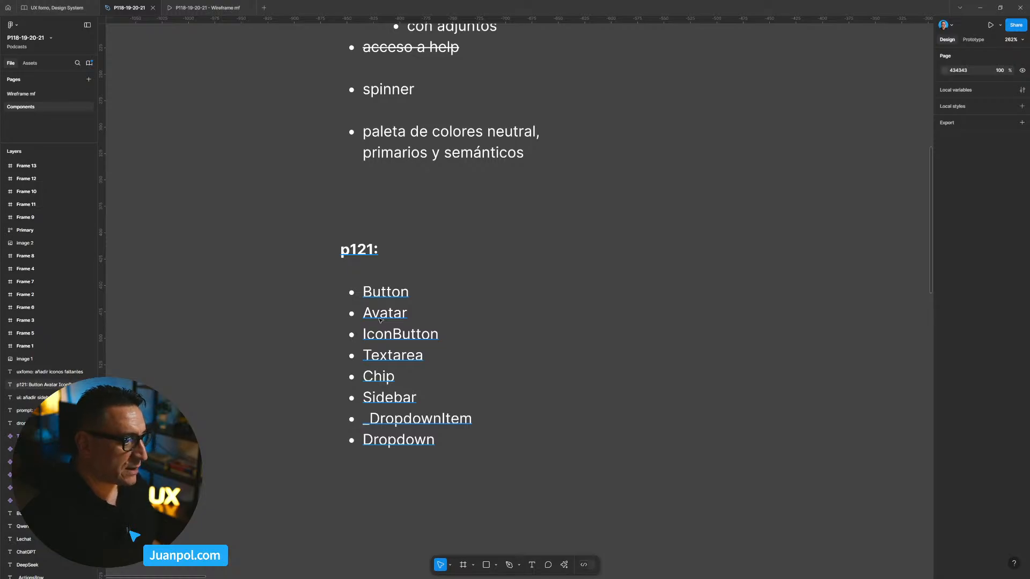
click(263, 179)
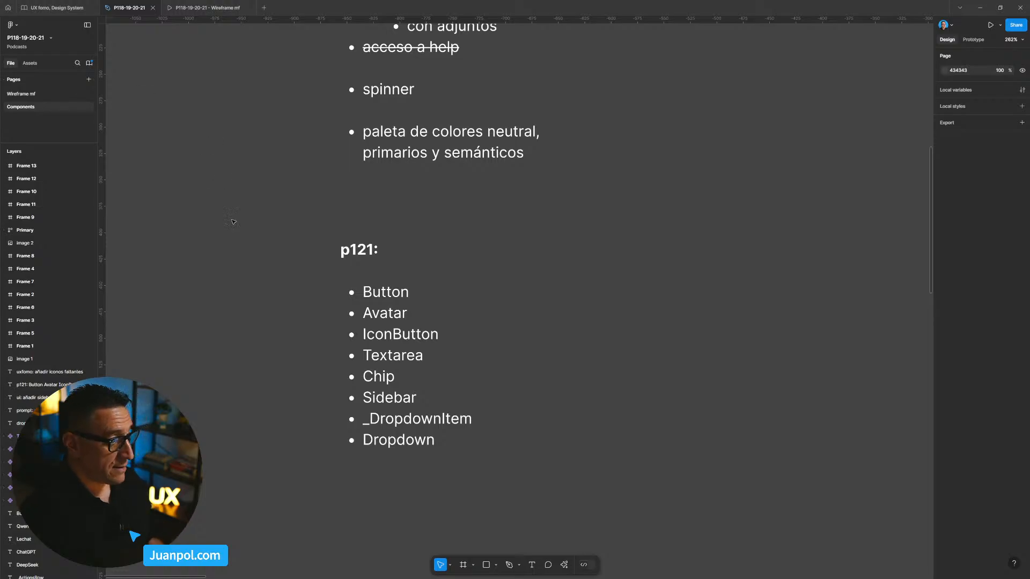
scroll(258, 266, down, 10)
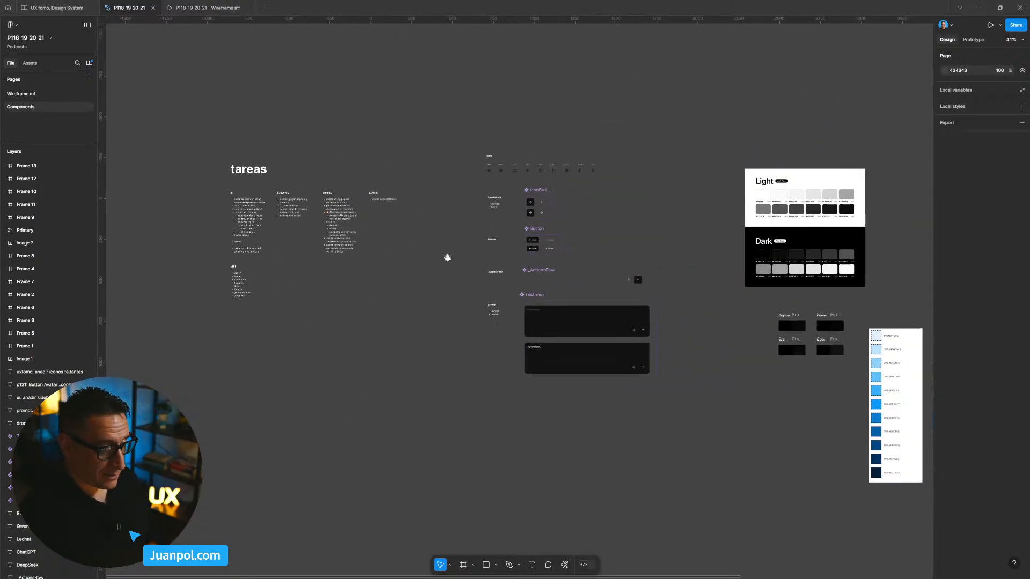
Go to the Wireframe mf page and inspect the avatar at the bottom of the lower layout's sidebar
key(Page_Up)
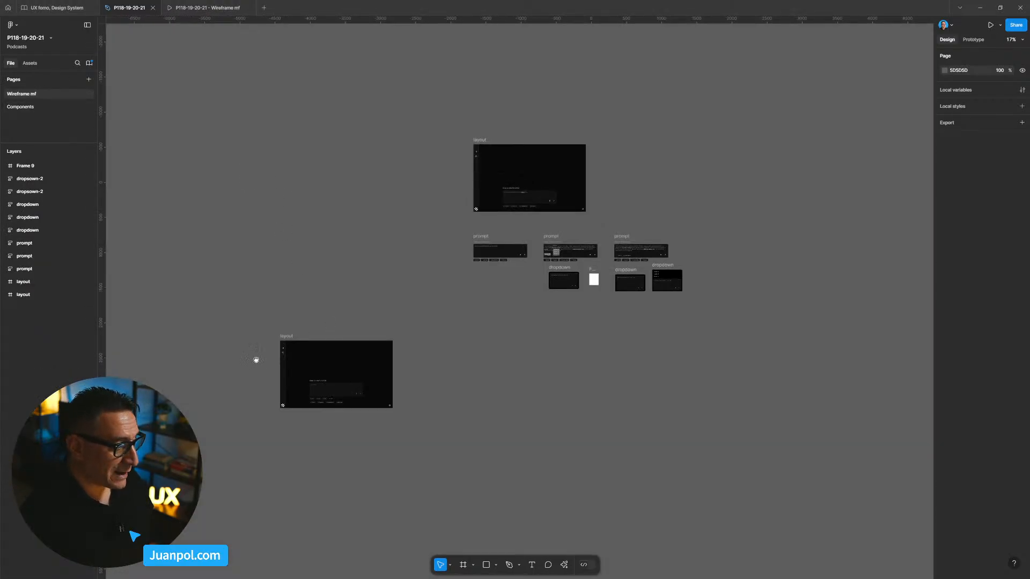
scroll(364, 336, up, 6)
scroll(365, 337, down, 4)
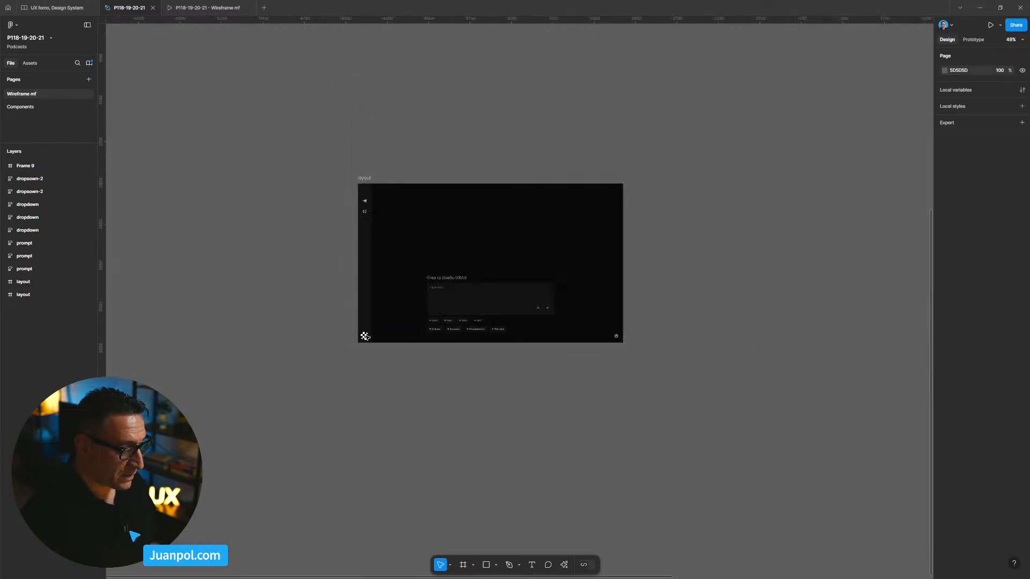
scroll(365, 336, down, 2)
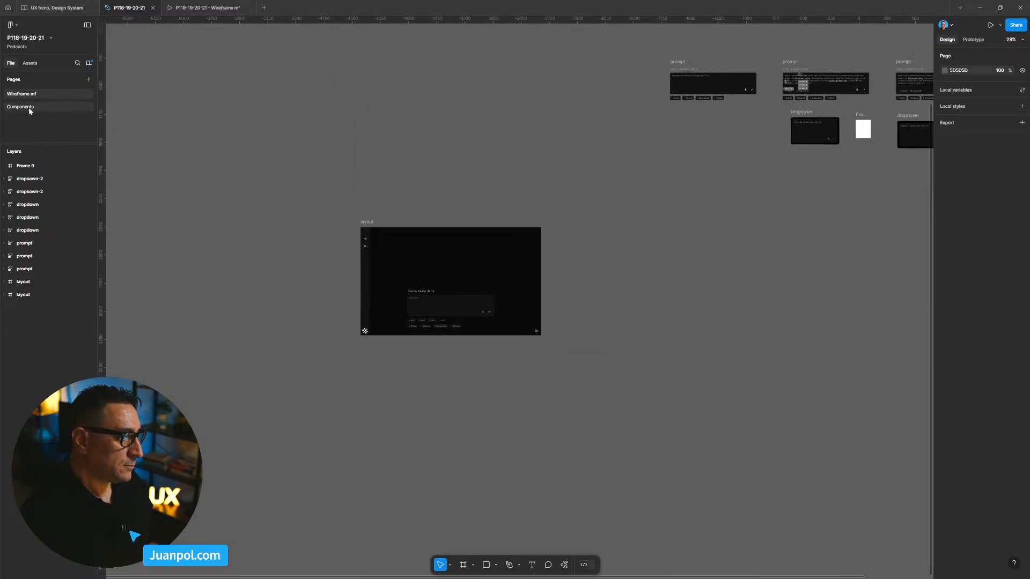
scroll(354, 328, up, 3)
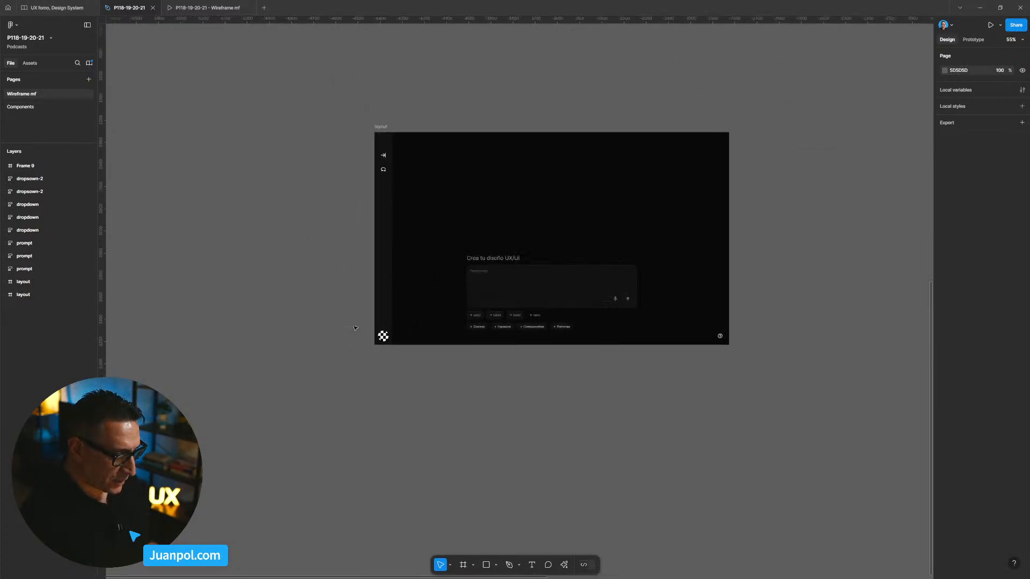
scroll(354, 329, up, 4)
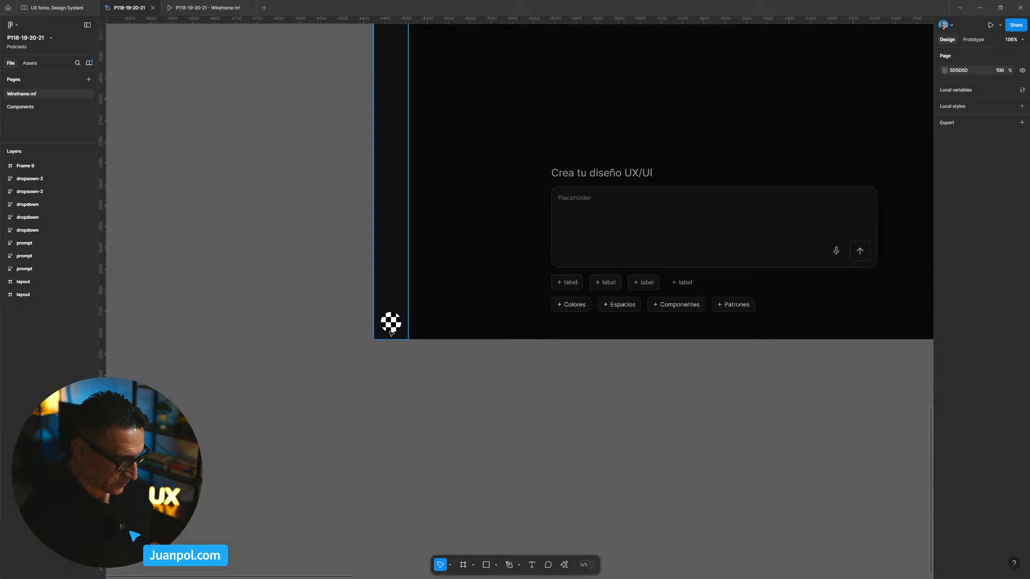
ctrl+click(391, 333)
right_click(391, 331)
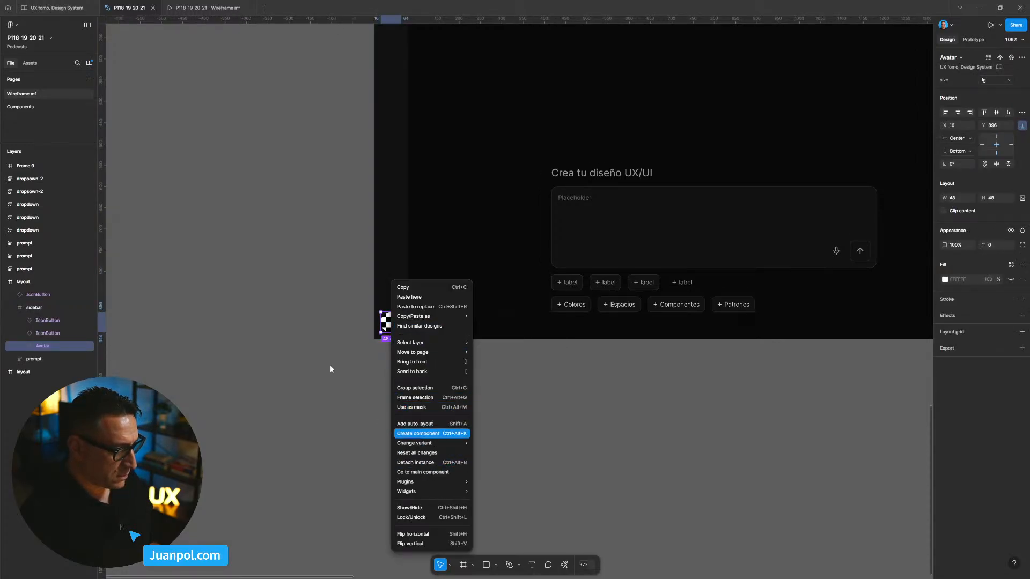
key(Escape)
Return to the Components page and compare the existing component sets with the p121 list
click(50, 110)
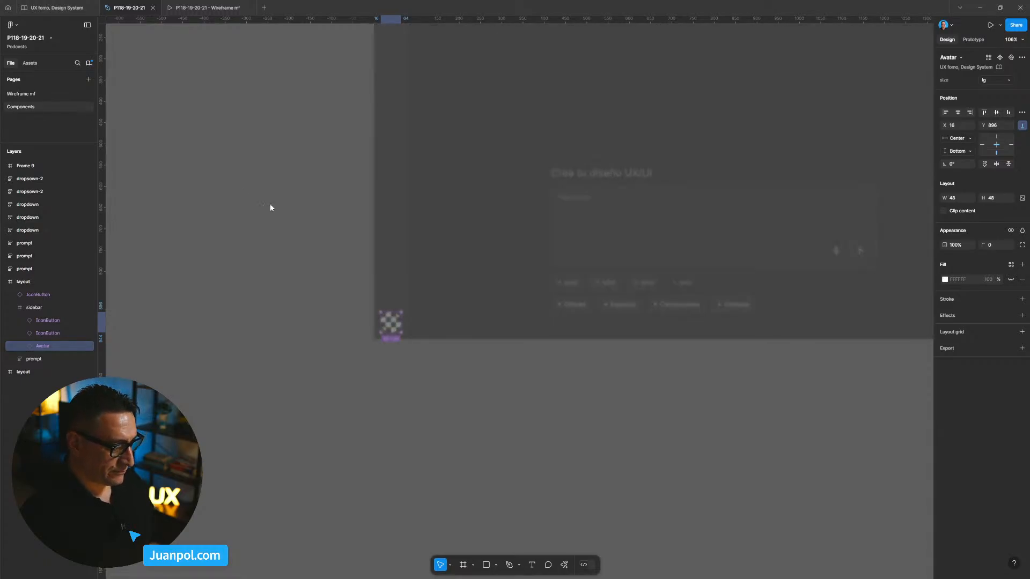
scroll(472, 243, up, 10)
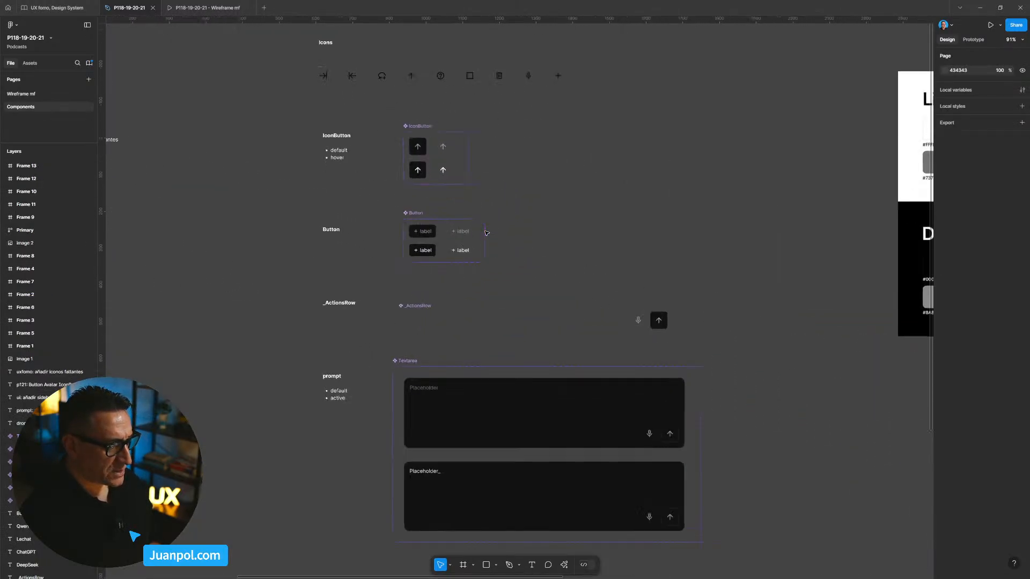
scroll(605, 348, down, 7)
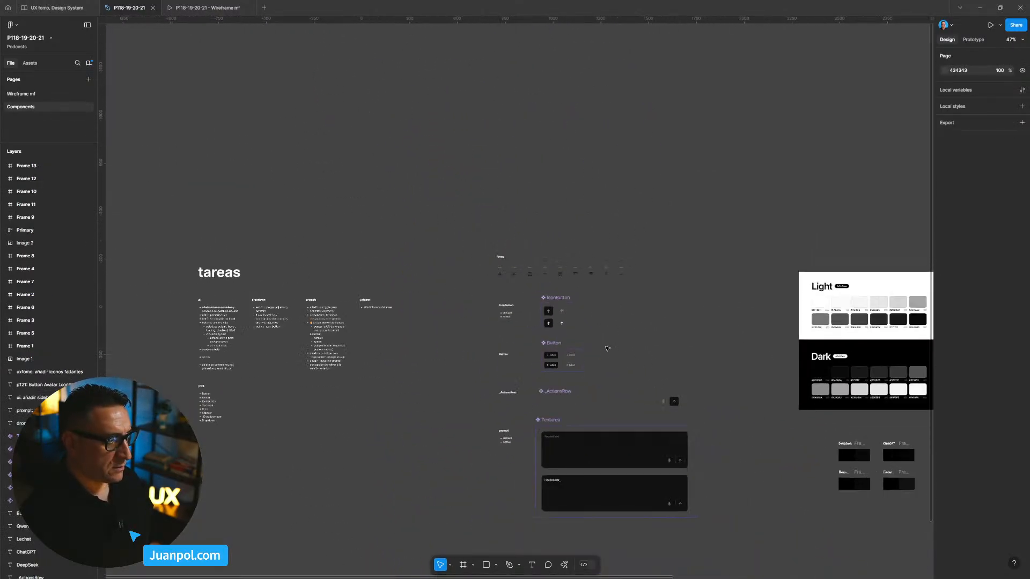
drag(633, 342, 400, 172)
drag(492, 217, 642, 213)
scroll(440, 255, left, 5)
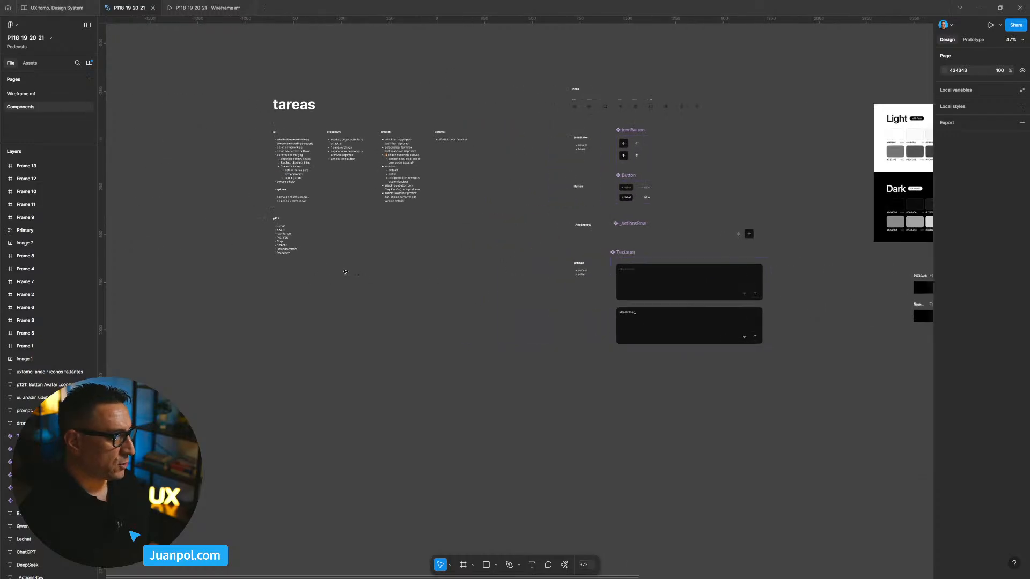
scroll(376, 265, up, 5)
scroll(388, 264, up, 10)
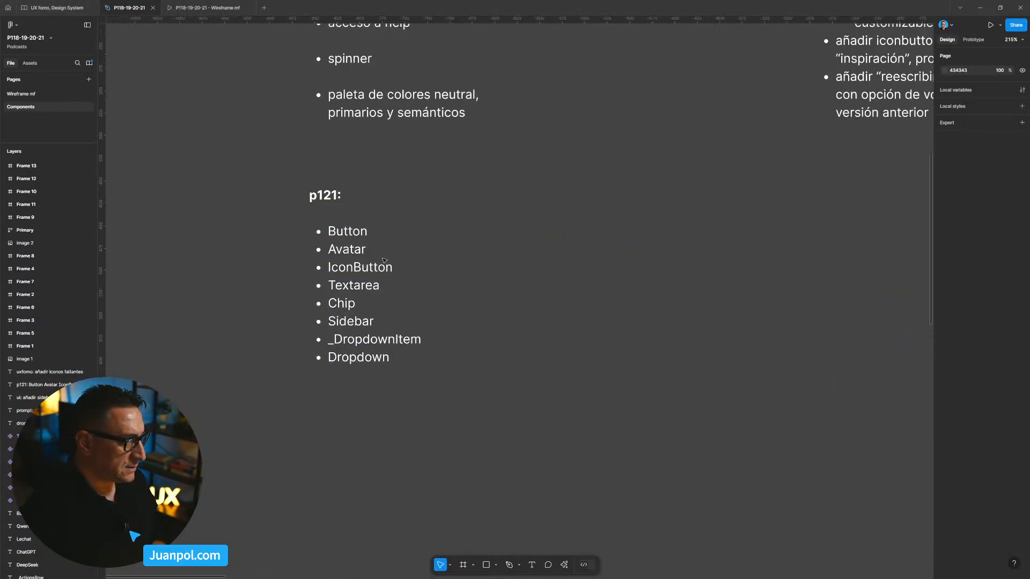
Remove the Avatar entry and its empty bullet from the p121 list
double_click(364, 261)
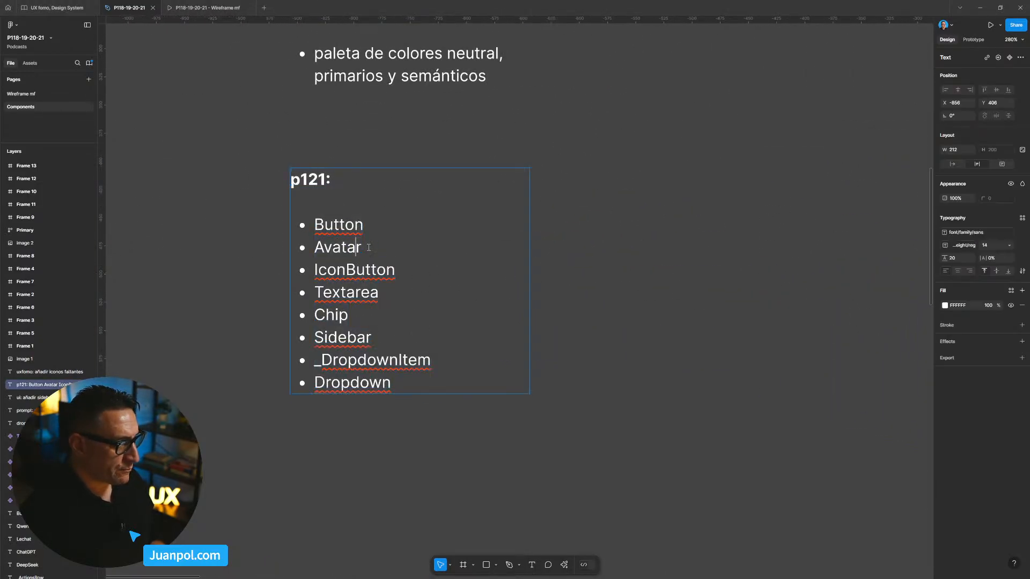
drag(368, 248, 301, 244)
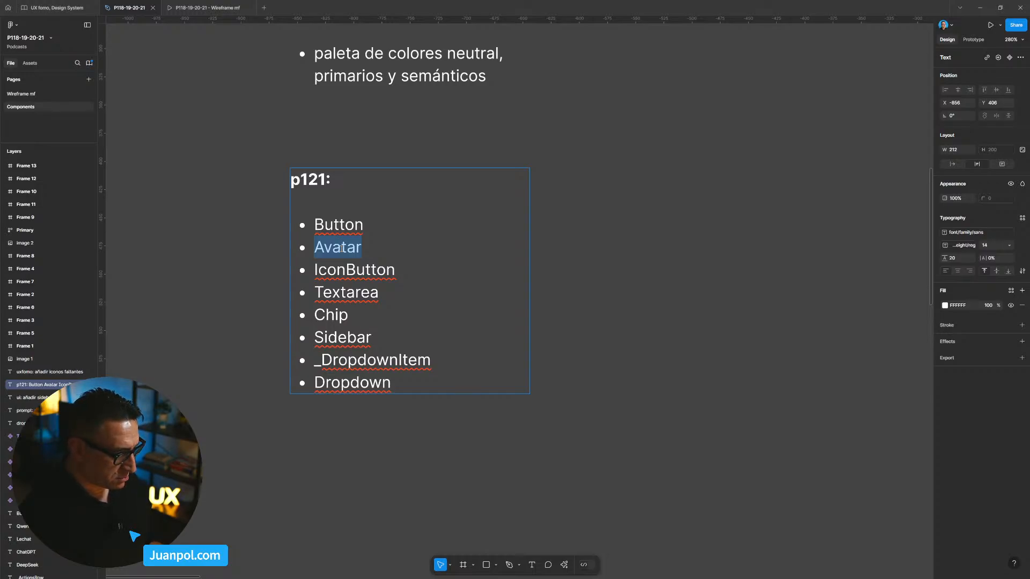
key(Left)
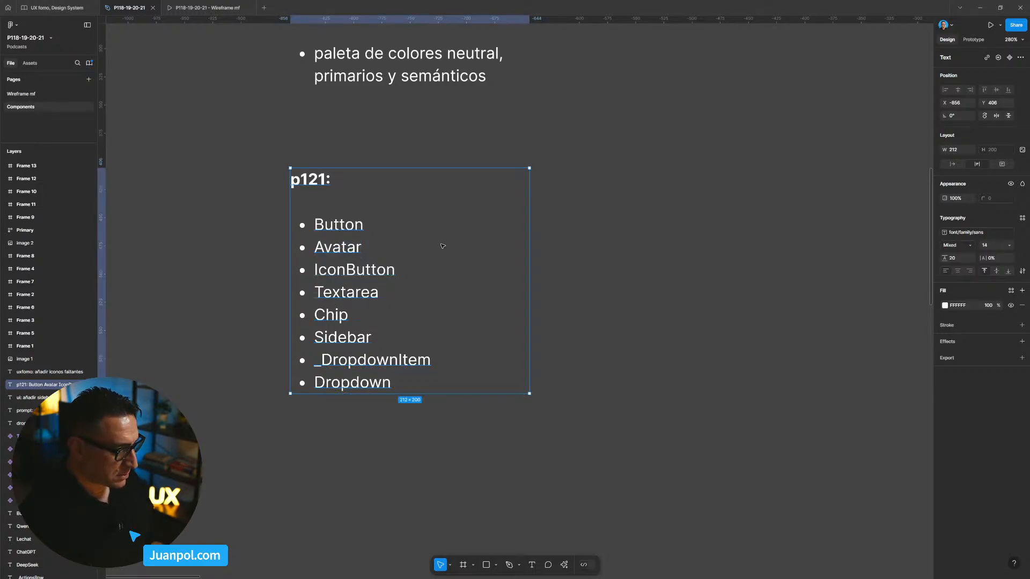
key(ctrl+a)
click(315, 248)
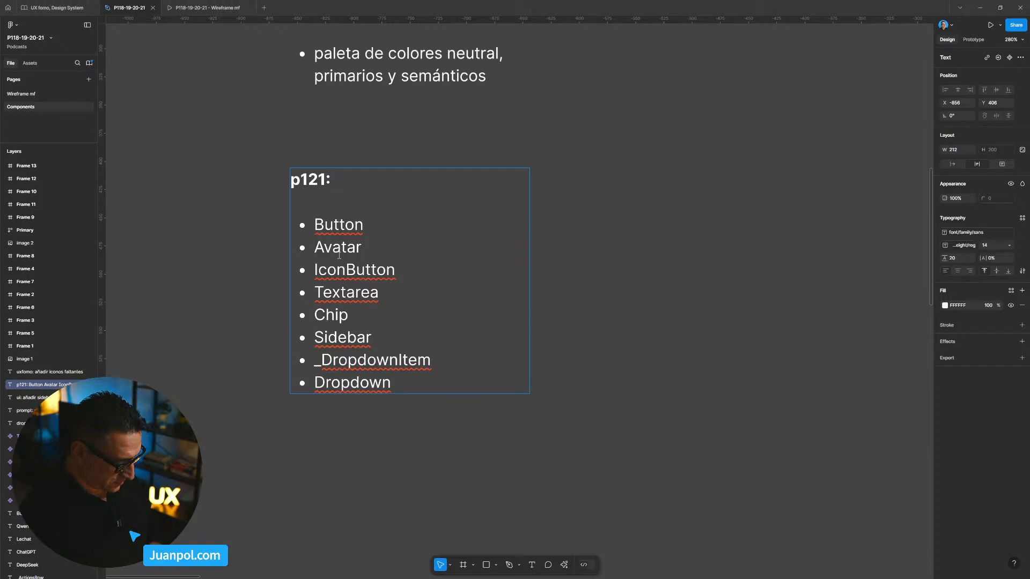
key(Delete)
key(Delete)
key(Delete)
key(Delete)
key(Delete)
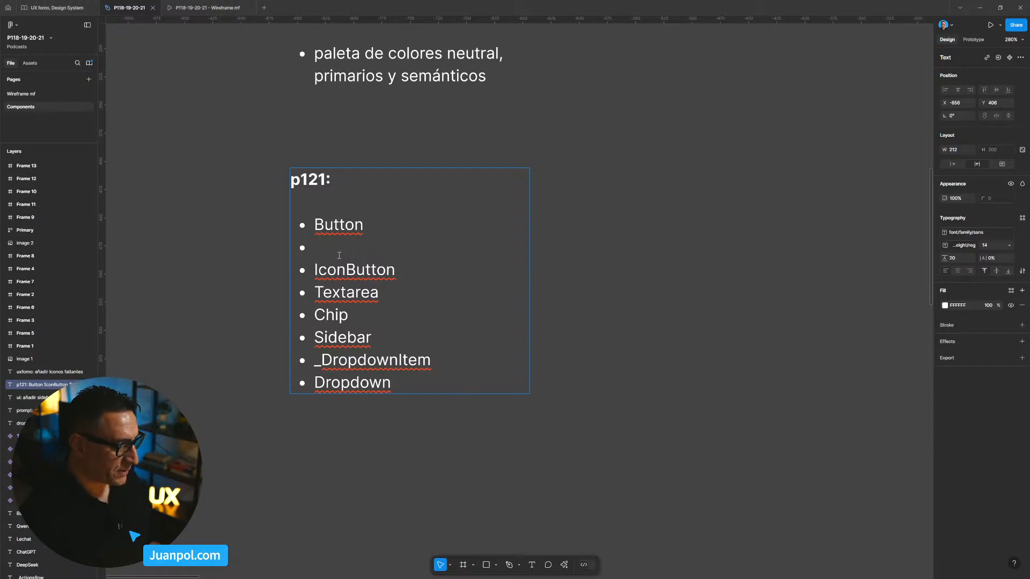
key(BackSpace)
key(Escape)
Move the p121 list next to the IconButton and Button component sets, at about X 1227, Y 43
scroll(585, 271, down, 5)
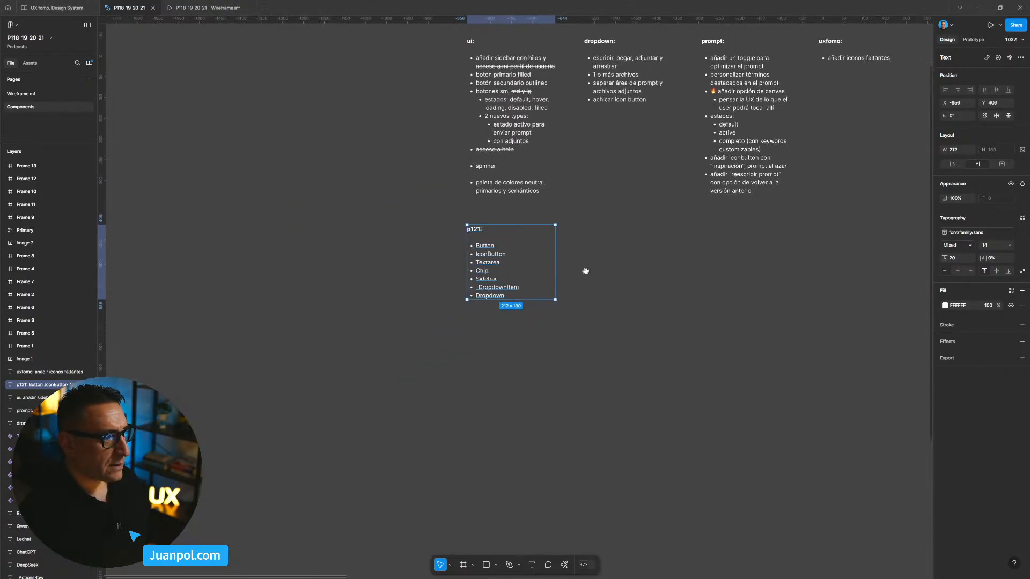
scroll(585, 271, right, 5)
scroll(357, 189, down, 3)
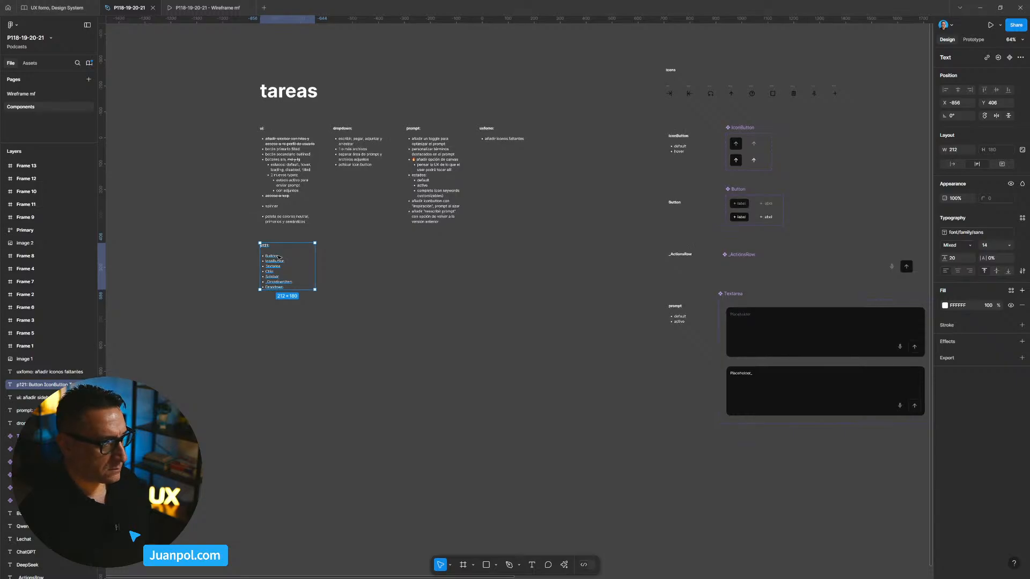
drag(279, 259, 801, 168)
scroll(797, 188, up, 4)
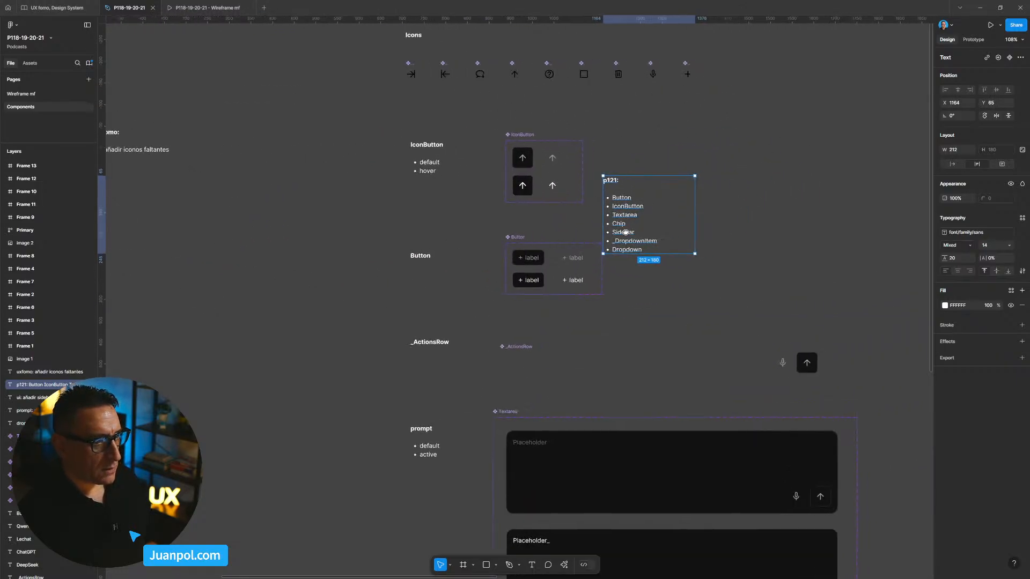
scroll(564, 235, up, 2)
mouse_move(626, 233)
mouse_down()
mouse_move(563, 236)
mouse_move(608, 231)
mouse_up()
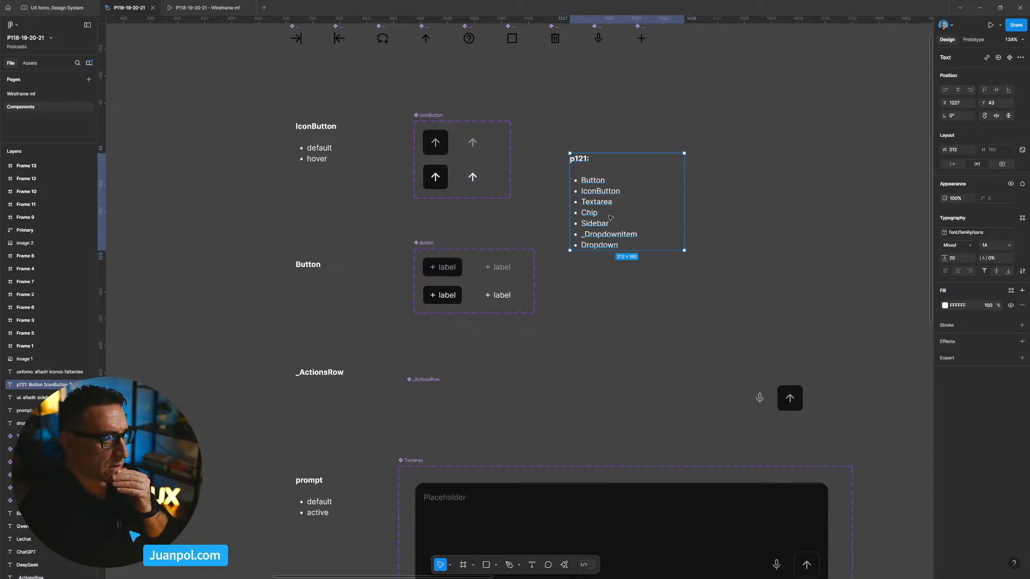
Look over the component sets and examine the prompt area of the lower layout on the Wireframe mf page
drag(580, 362, 534, 292)
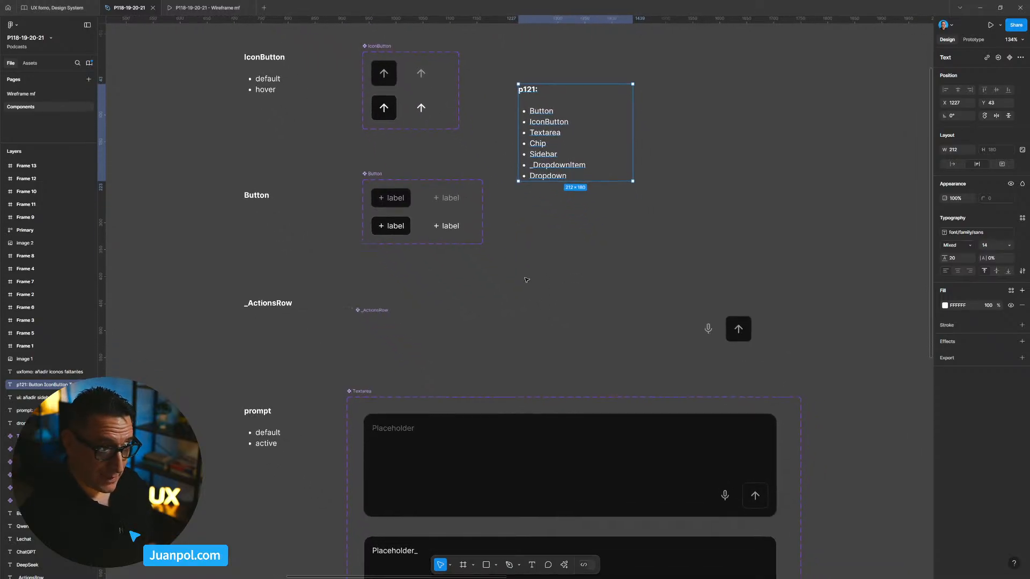
scroll(534, 285, down, 5)
drag(646, 345, 589, 352)
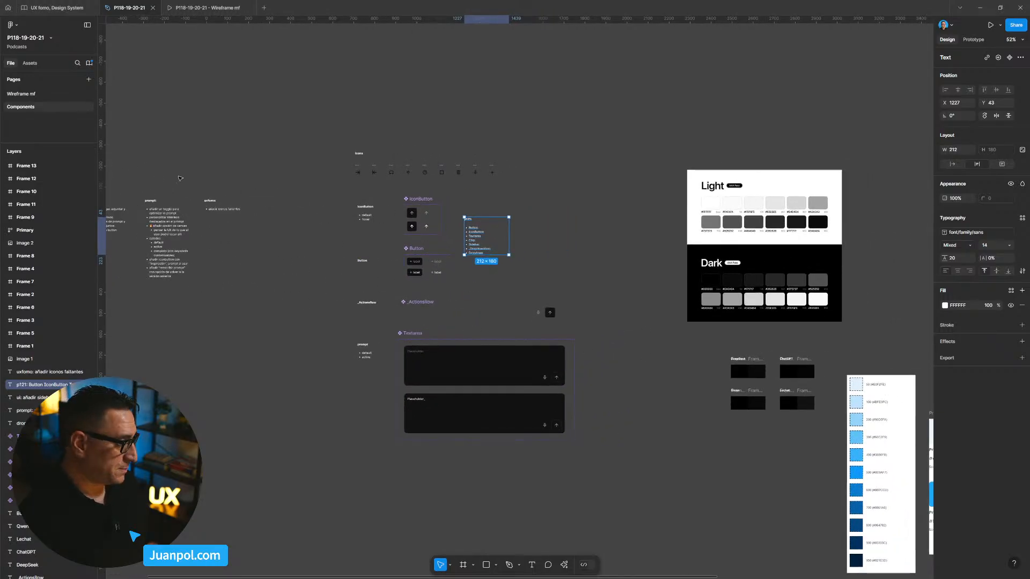
click(46, 94)
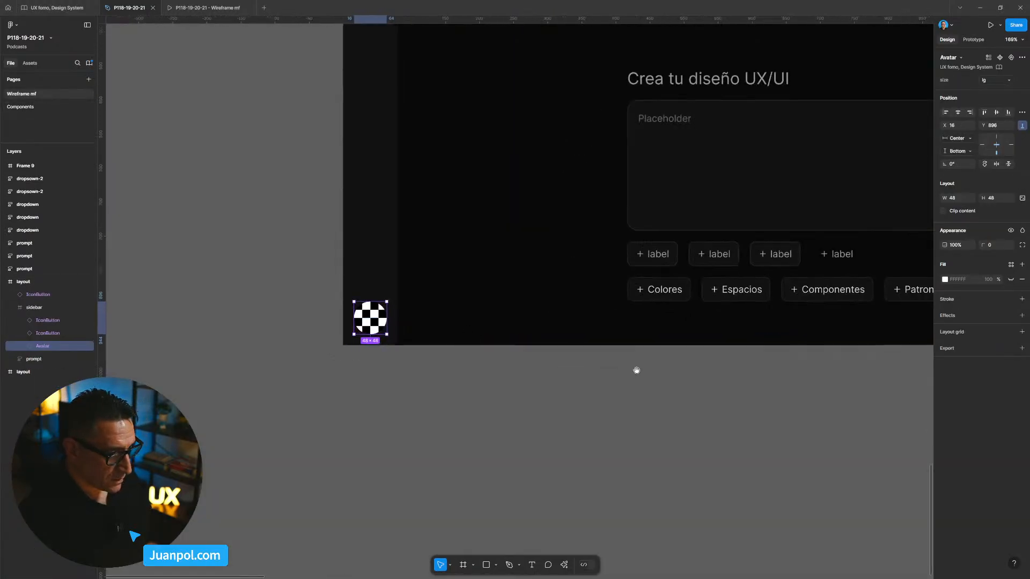
drag(637, 370, 462, 408)
scroll(487, 381, up, 1)
drag(518, 380, 365, 437)
scroll(403, 413, up, 1)
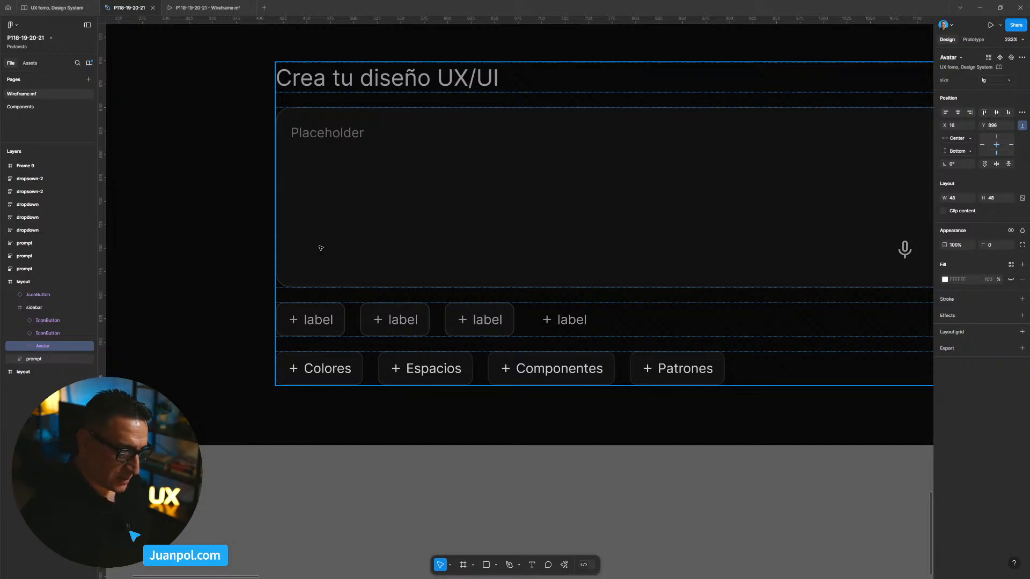
scroll(312, 259, down, 5)
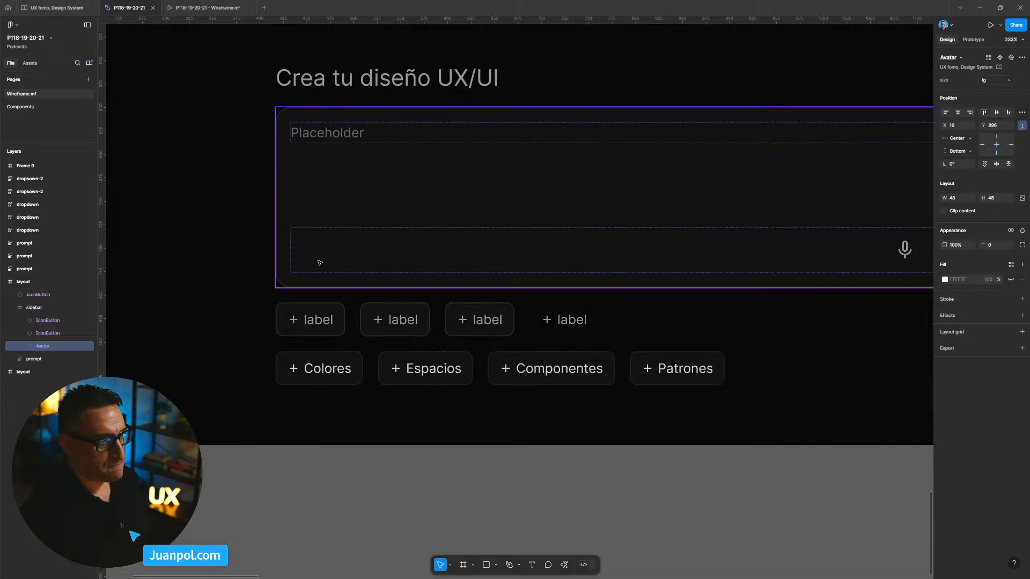
scroll(325, 265, down, 10)
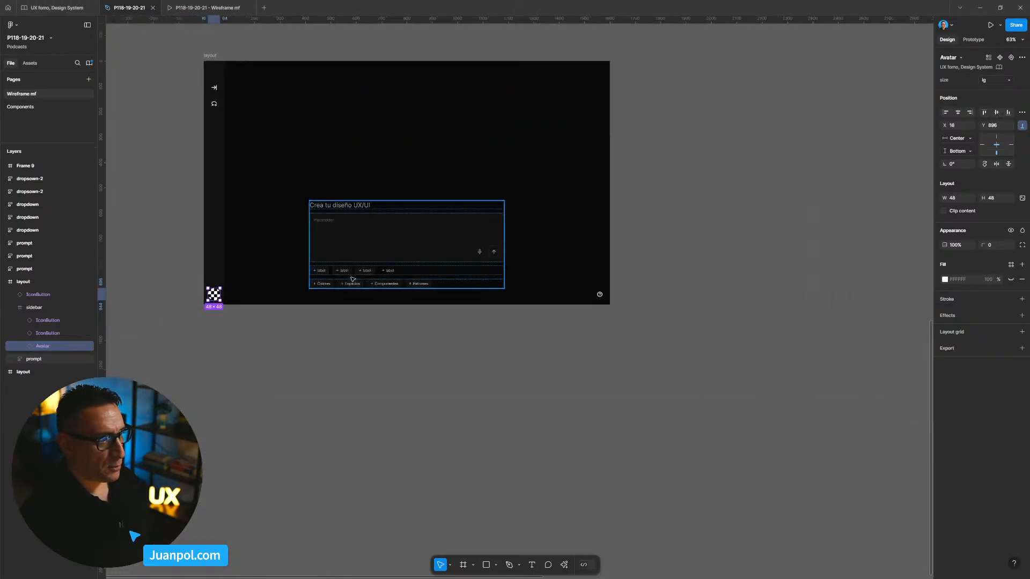
Examine the Colores (1) and Espaciados (3) chips in the middle prompt design and select its textarea frame
scroll(394, 360, down, 2)
scroll(420, 298, right, 6)
scroll(421, 299, up, 3)
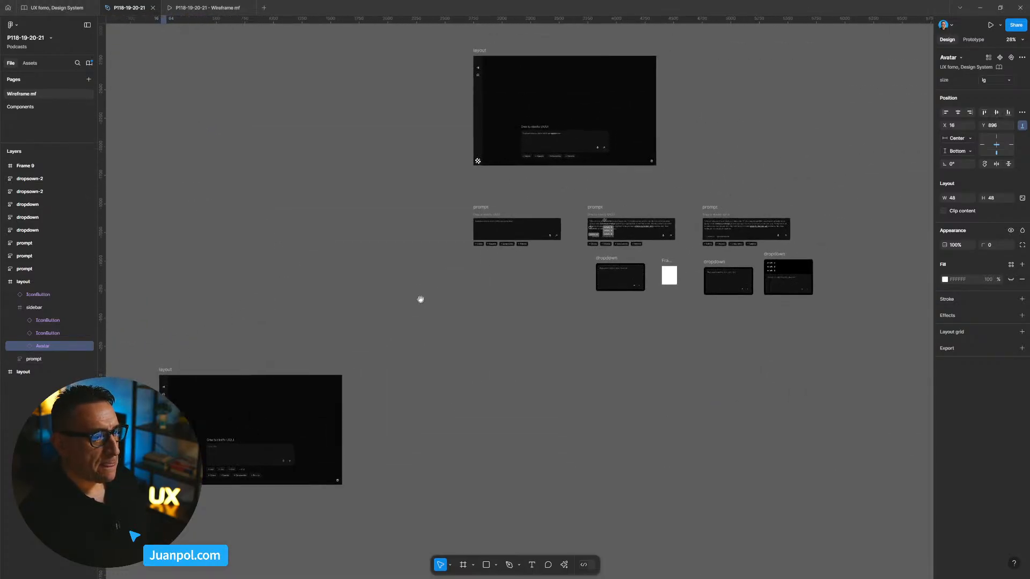
scroll(444, 280, up, 20)
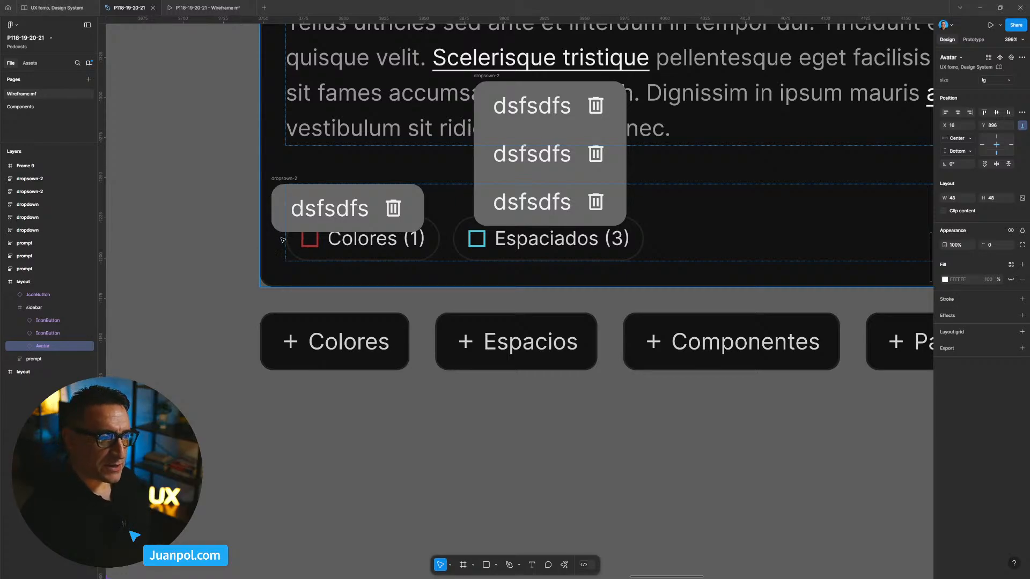
double_click(469, 253)
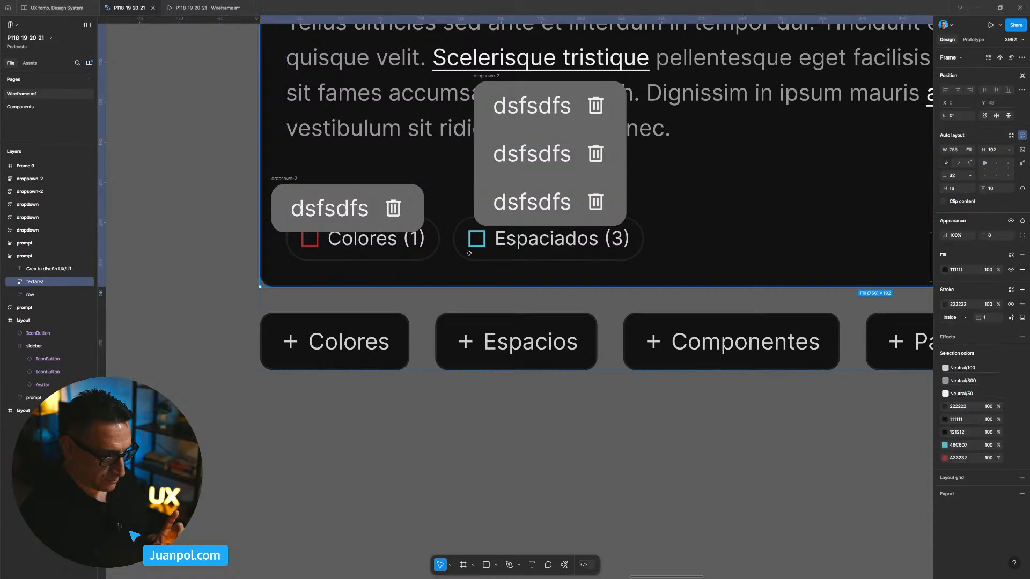
Copy the Espaciados (3) chip from the middle prompt design and open the Components page at the p121 list
double_click(468, 253)
double_click(468, 253)
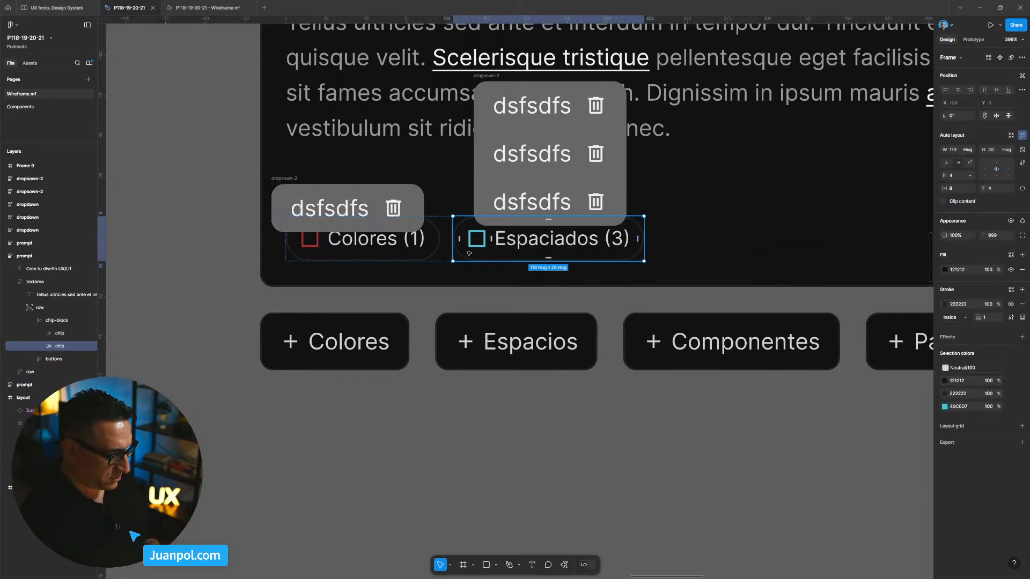
click(236, 244)
scroll(236, 245, down, 1)
click(52, 109)
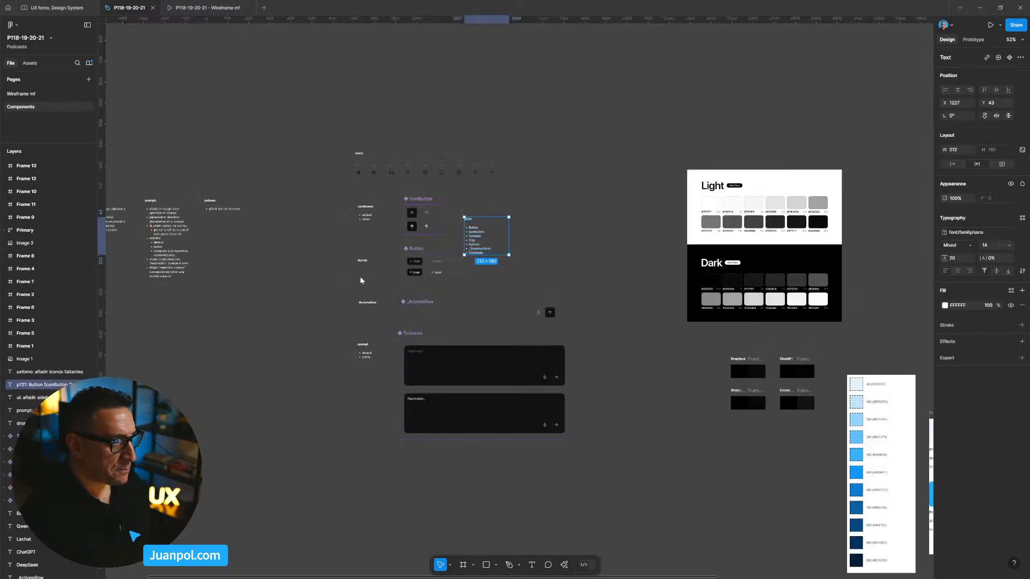
scroll(424, 253, up, 5)
scroll(424, 253, right, 3)
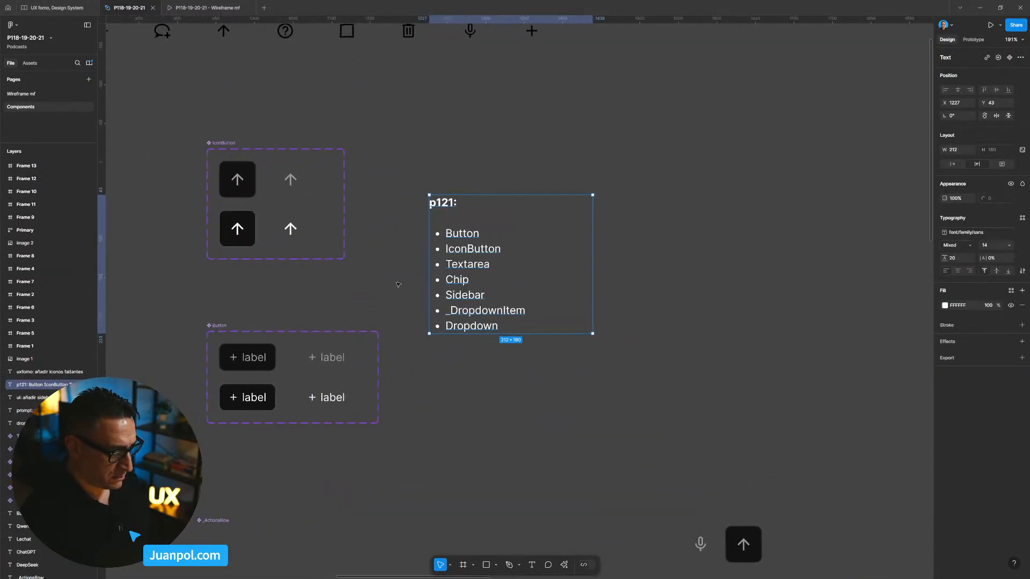
Shift the p121 list to X 1410, Y 37 and paste the copied chip beside the IconButton set at X 1236, Y -17
drag(443, 286, 584, 282)
click(544, 185)
key(ctrl+v)
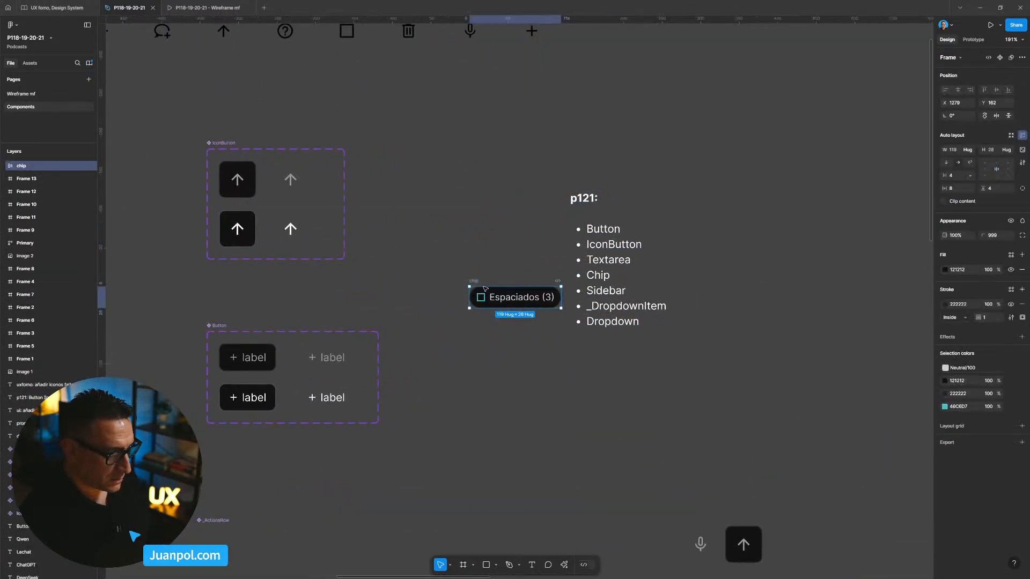
drag(480, 281, 449, 139)
Look over the component sets and examine the remaining entries in the p121 list
scroll(456, 204, down, 2)
scroll(481, 241, down, 5)
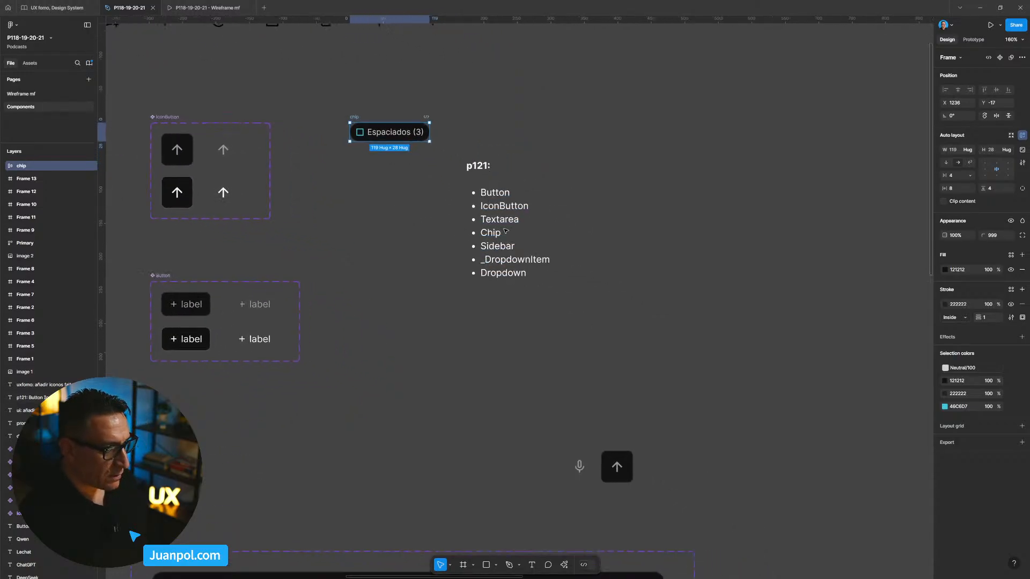
scroll(471, 269, down, 3)
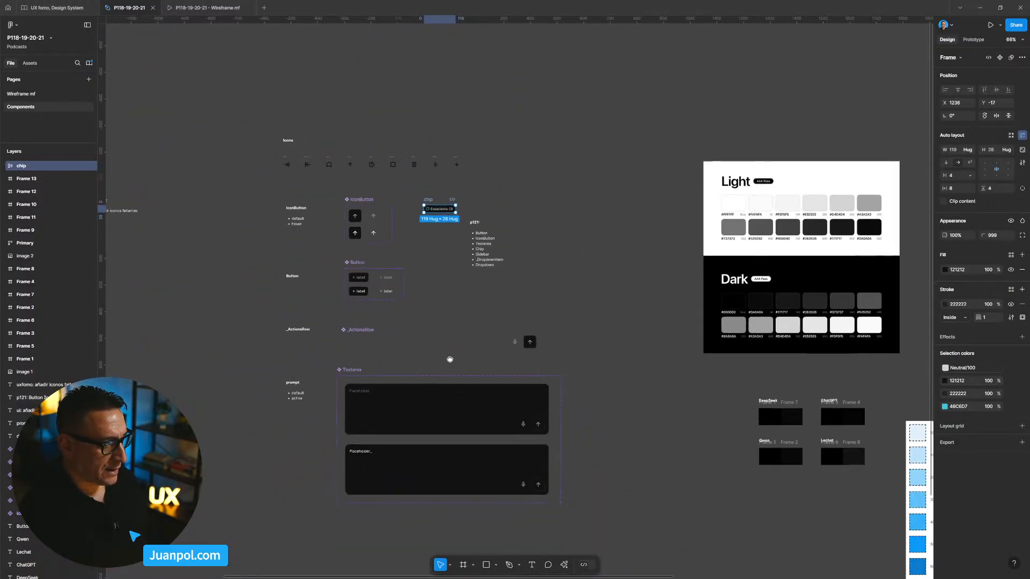
scroll(396, 345, down, 2)
scroll(395, 345, up, 4)
scroll(395, 345, down, 1)
scroll(478, 212, down, 2)
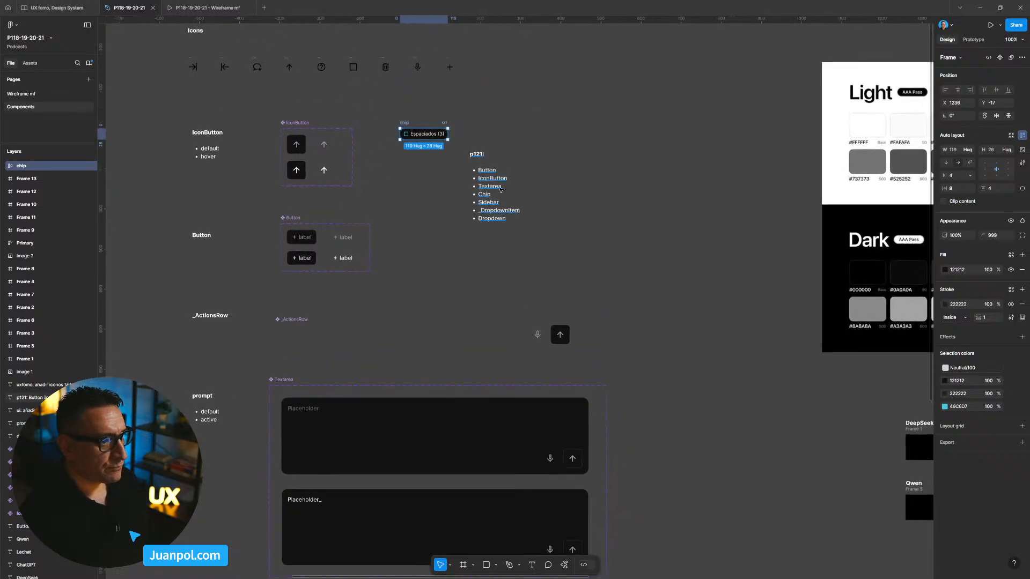
scroll(483, 211, up, 4)
scroll(462, 226, up, 3)
scroll(499, 209, left, 2)
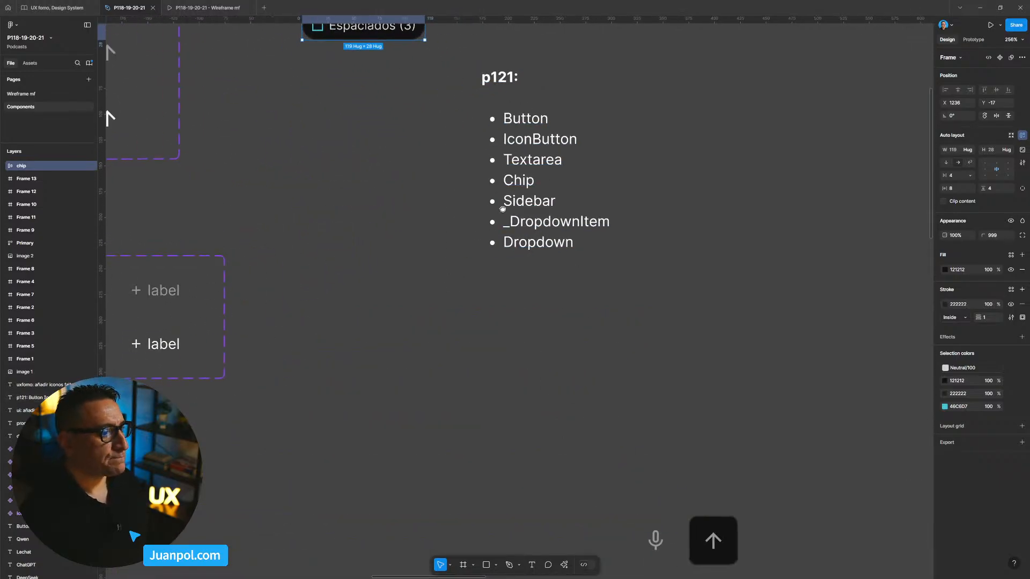
scroll(530, 208, down, 10)
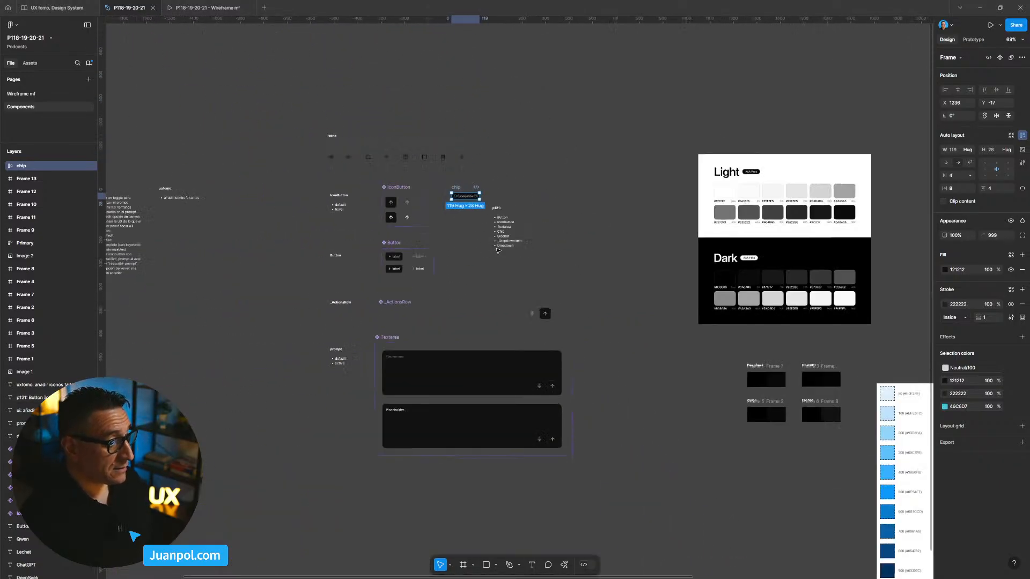
Copy the 80 × 960 sidebar frame from the upper layout on the Wireframe mf page
click(52, 94)
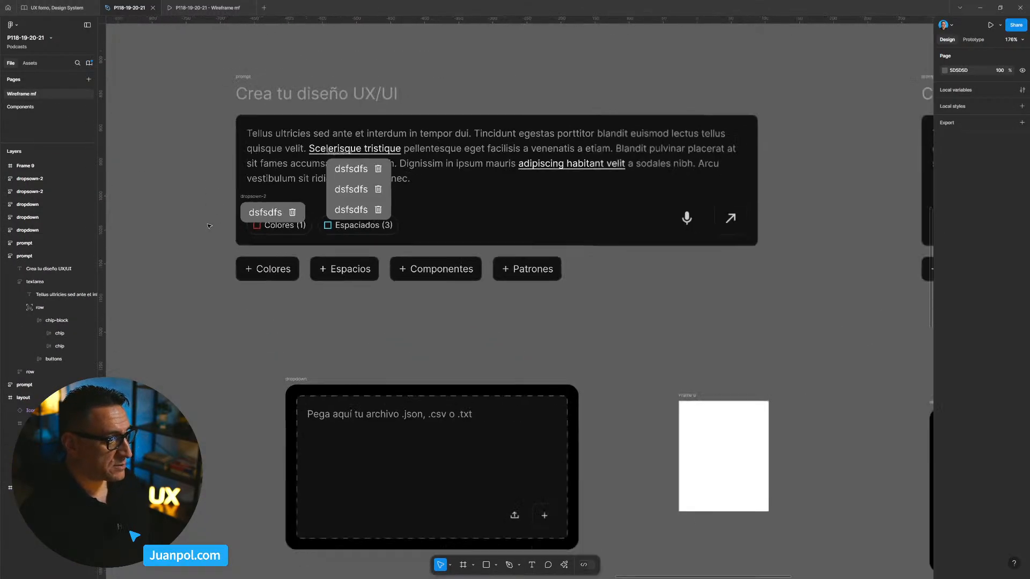
scroll(209, 226, down, 6)
drag(191, 138, 475, 332)
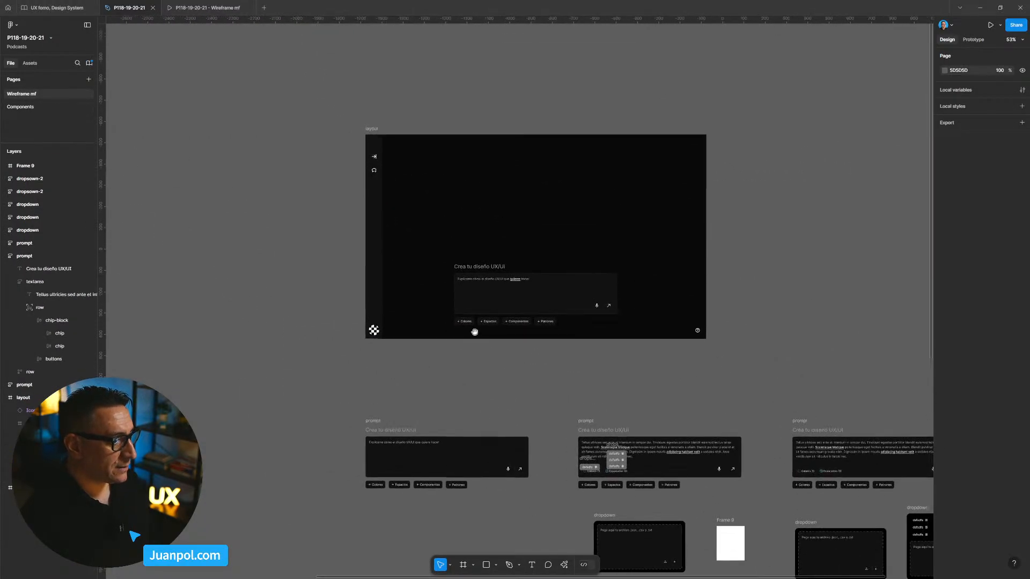
drag(333, 279, 394, 288)
click(437, 284)
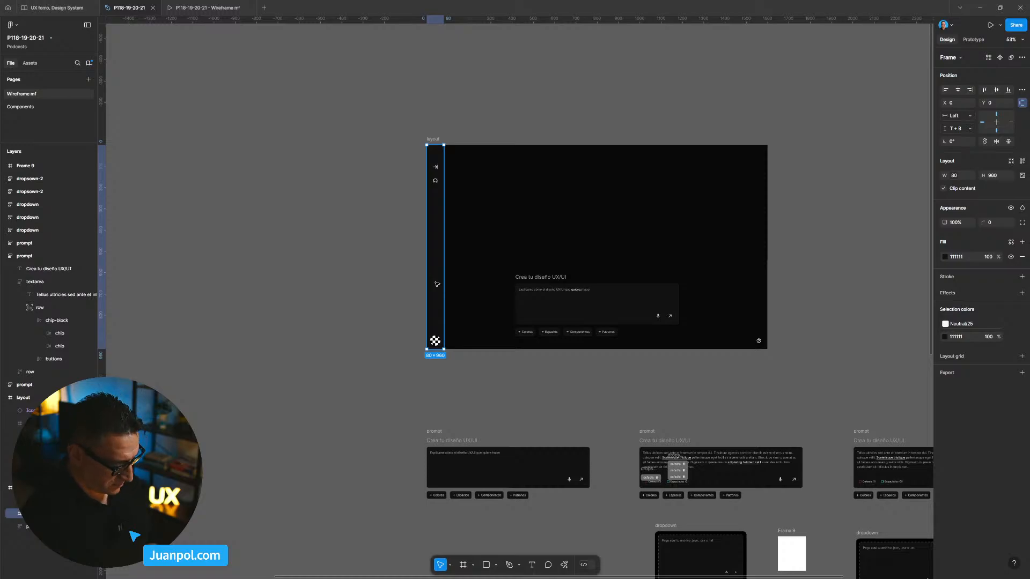
key(Escape)
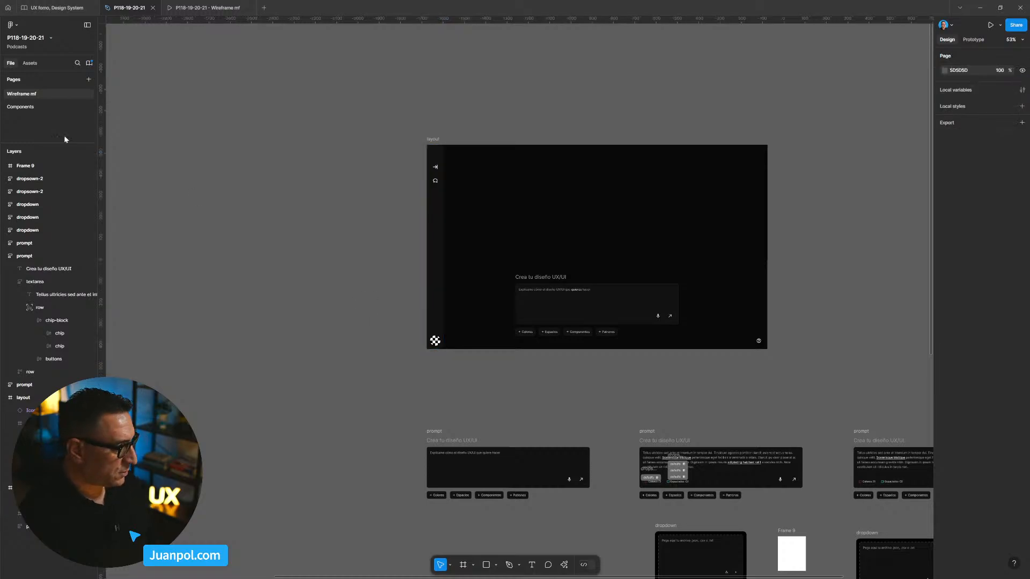
On the Components page, move all the color palette frames farther to the right, away from the component sets
click(42, 109)
scroll(472, 332, up, 6)
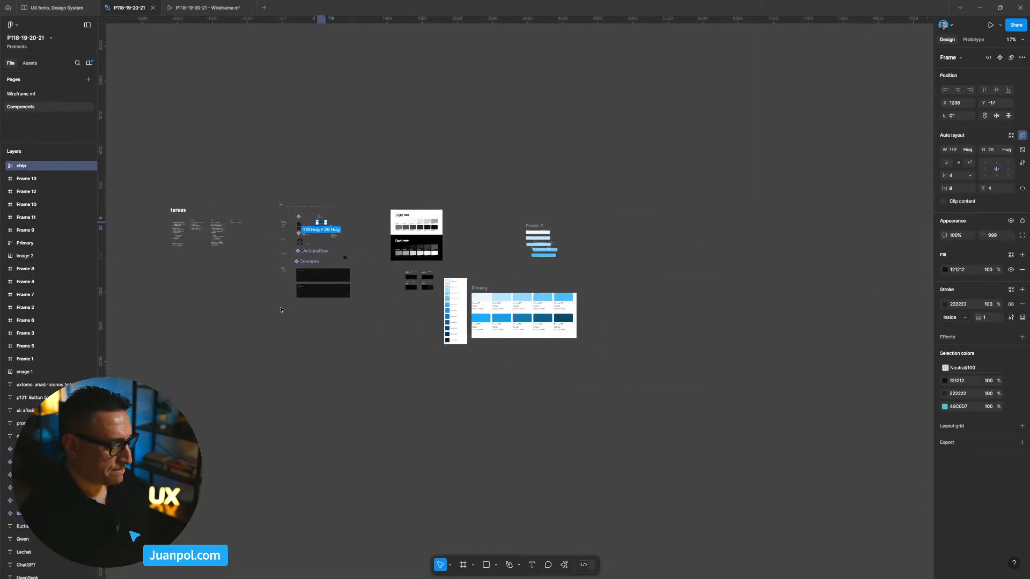
scroll(634, 380, up, 2)
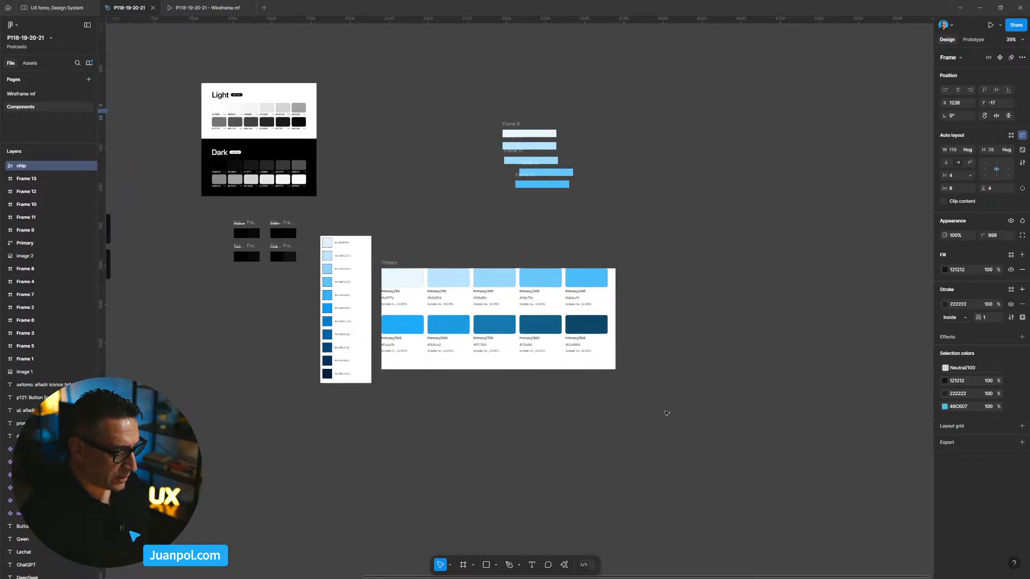
drag(698, 409, 194, 67)
drag(261, 127, 450, 128)
click(248, 166)
scroll(245, 179, down, 3)
Paste the copied sidebar into the free area between the component sets and the palettes, at X 2095, Y -170
drag(186, 216, 459, 232)
scroll(458, 231, up, 4)
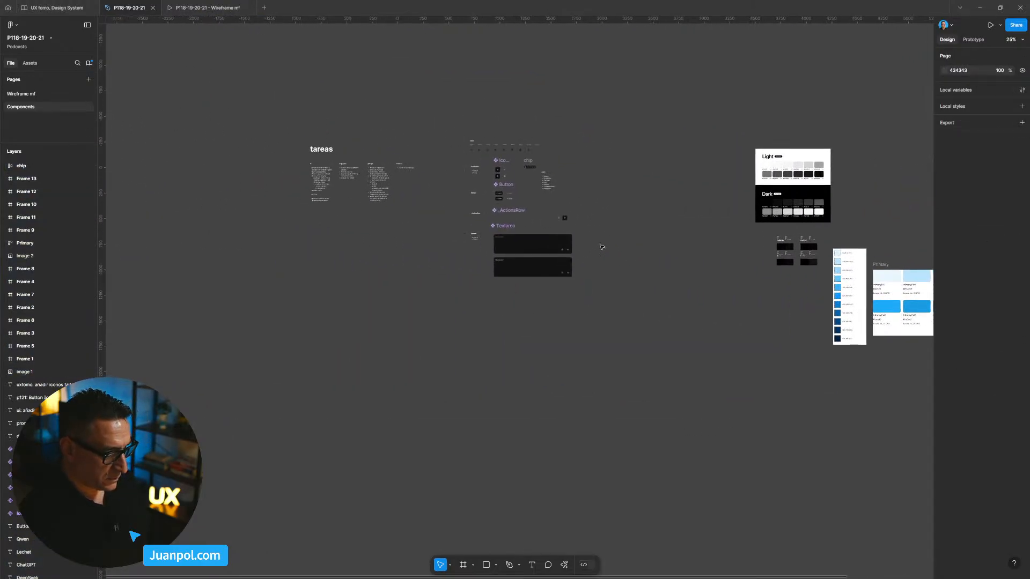
scroll(572, 175, up, 3)
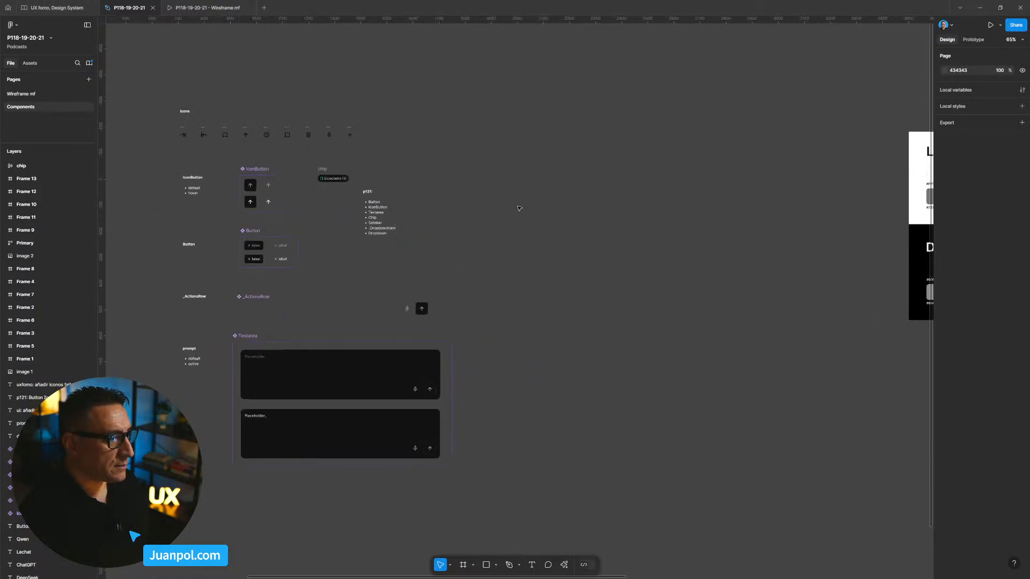
key(ctrl+v)
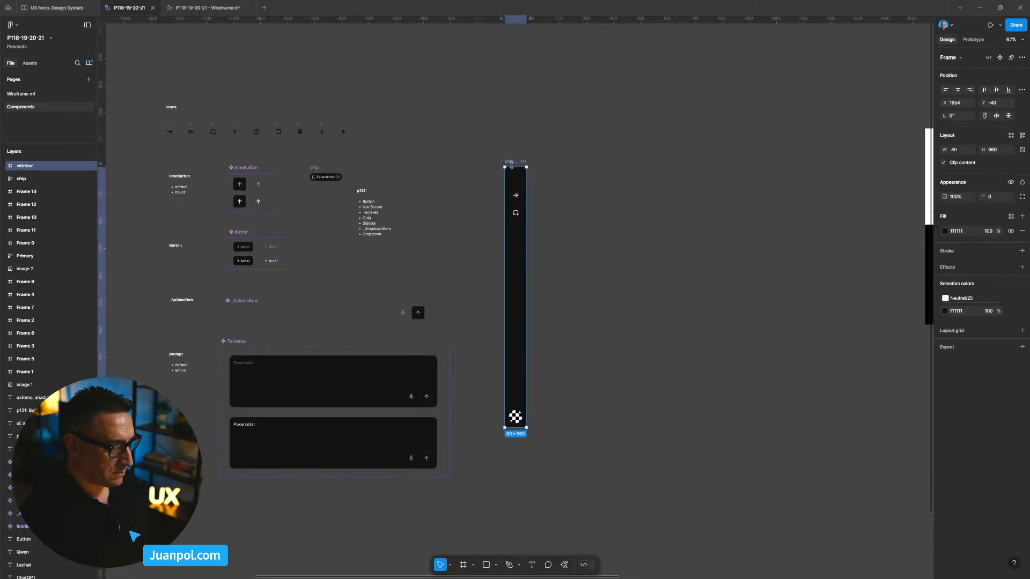
drag(512, 165, 549, 130)
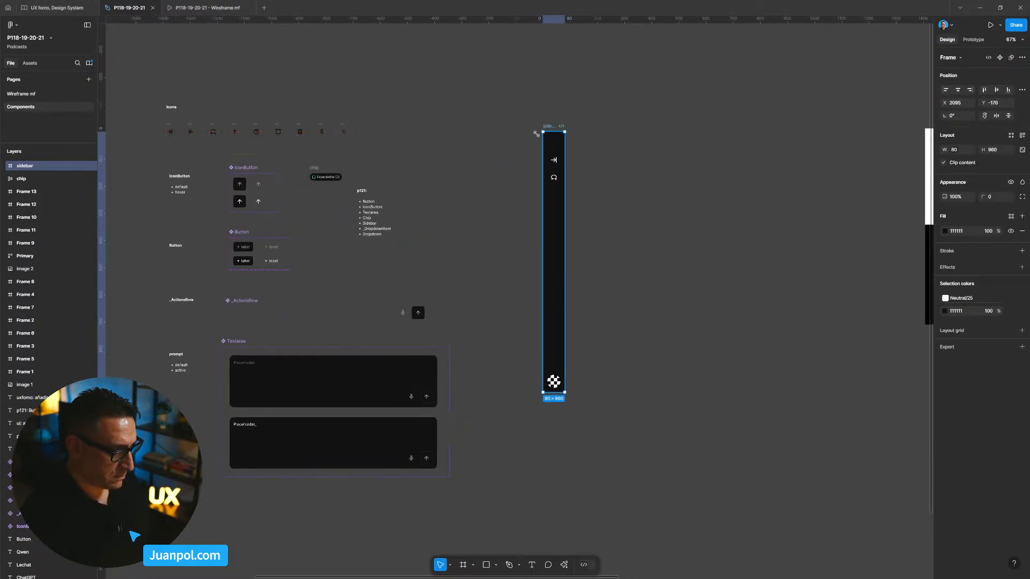
Compare the IconButton, Button and Textarea component sets with the entries of the p121 list
scroll(461, 177, up, 7)
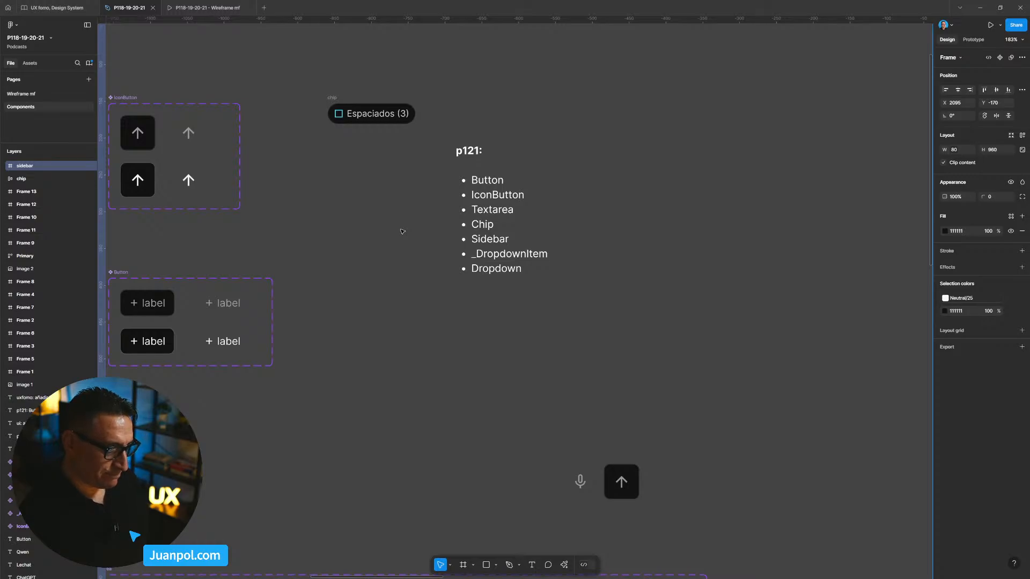
scroll(342, 255, left, 3)
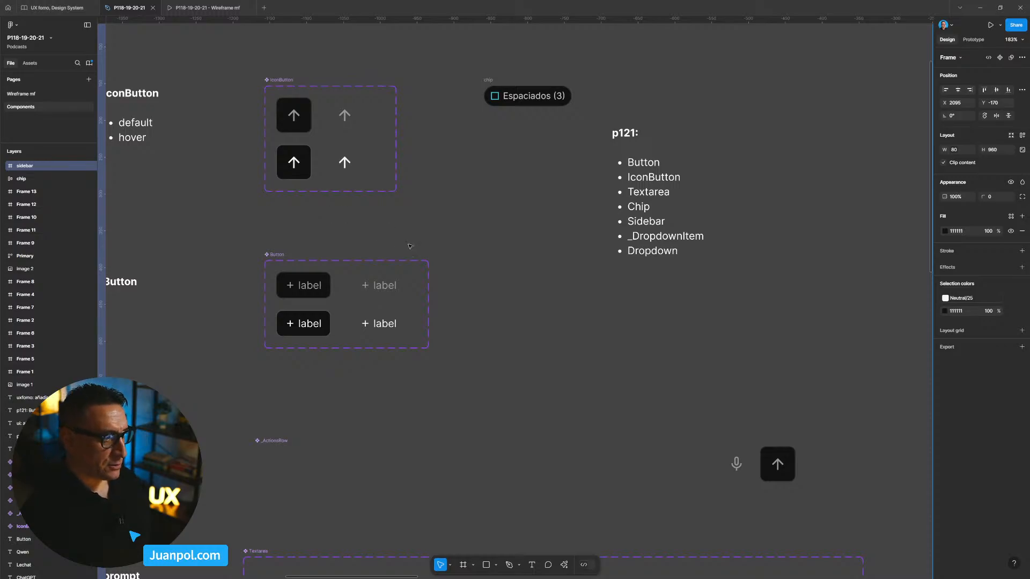
scroll(410, 246, right, 1)
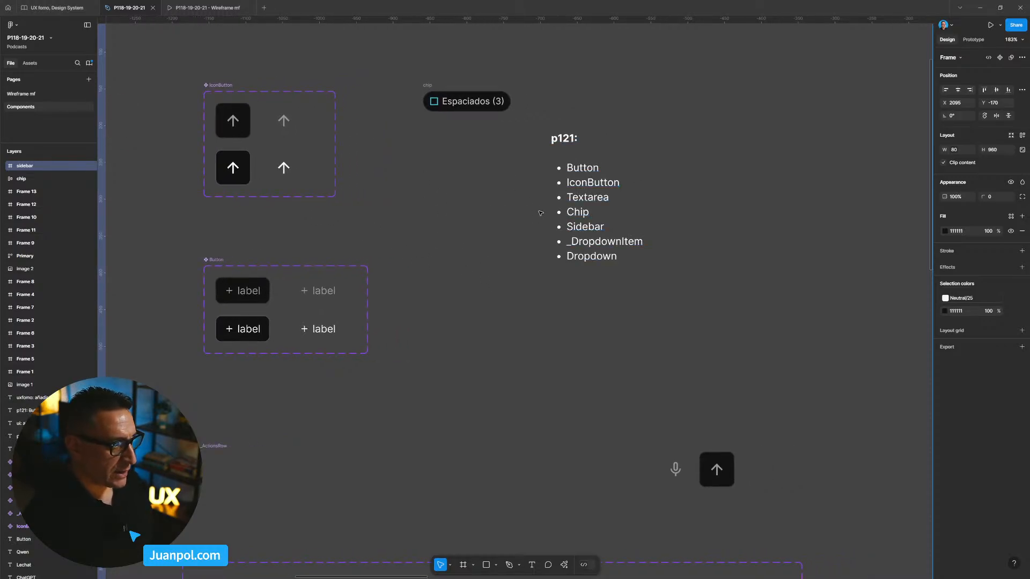
scroll(520, 218, down, 1)
scroll(564, 193, down, 3)
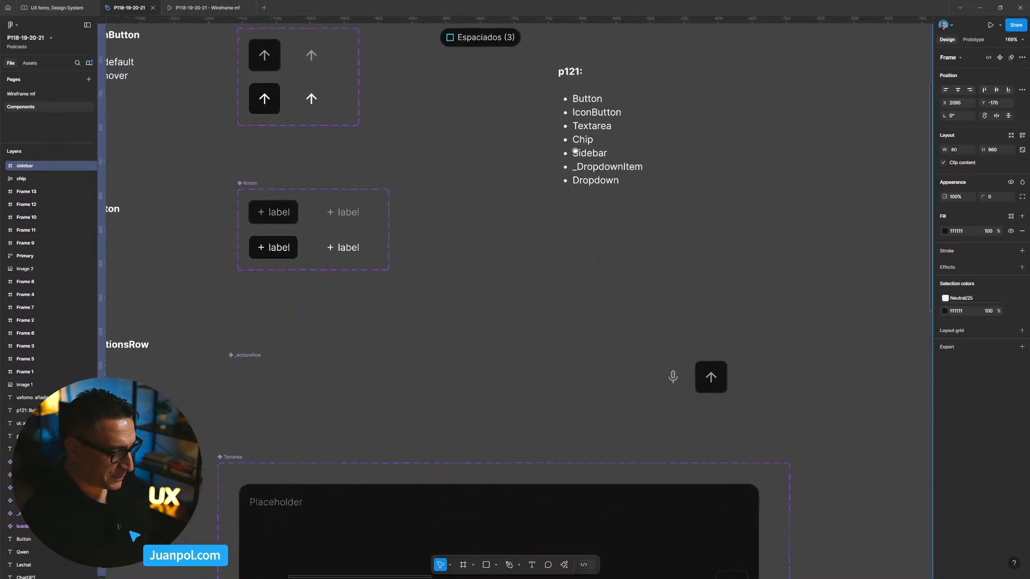
scroll(602, 169, right, 2)
scroll(601, 170, up, 1)
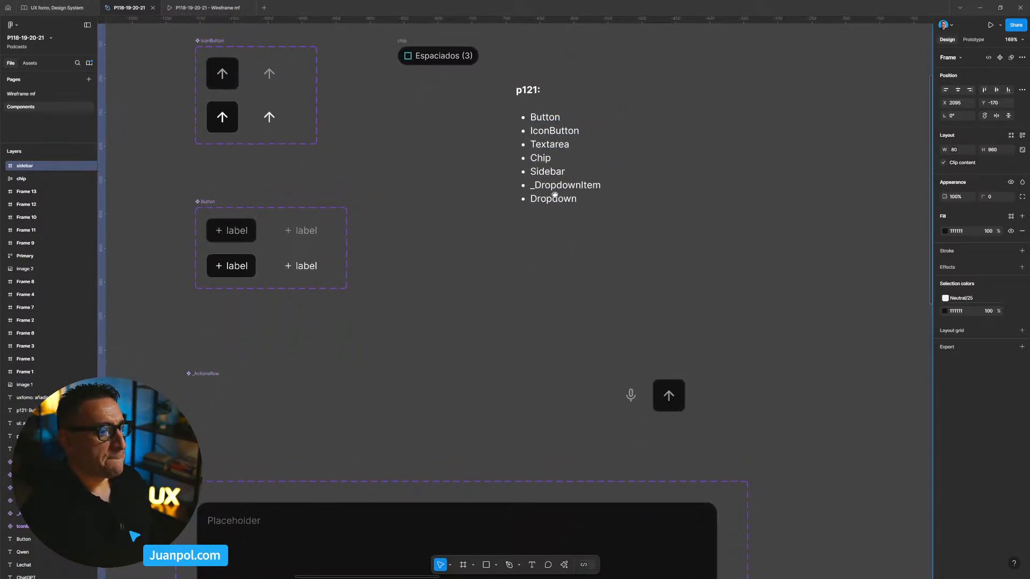
Add a ✅ before the Button, IconButton and Textarea entries in the p121 list
double_click(538, 125)
key(Left)
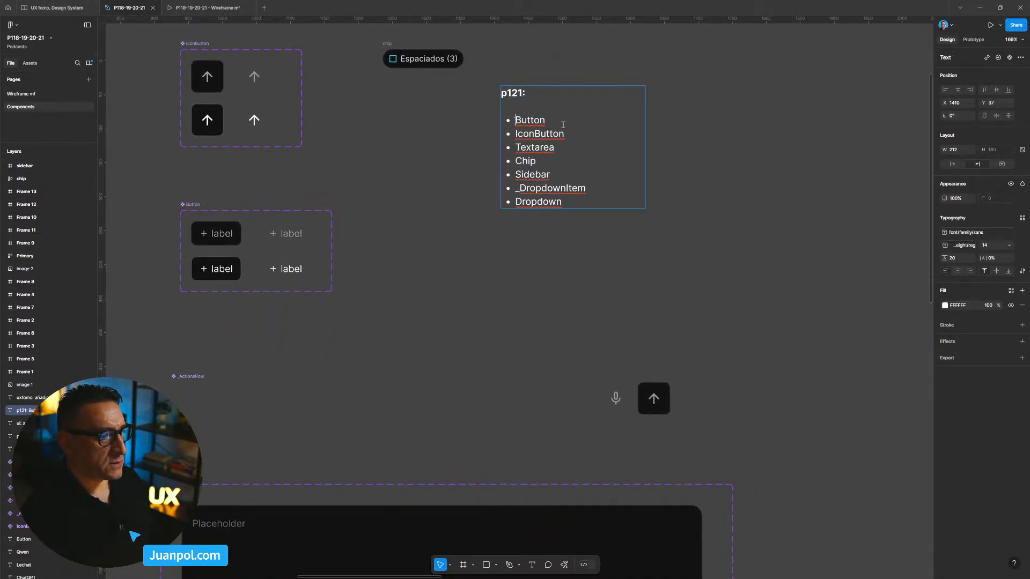
key(Escape)
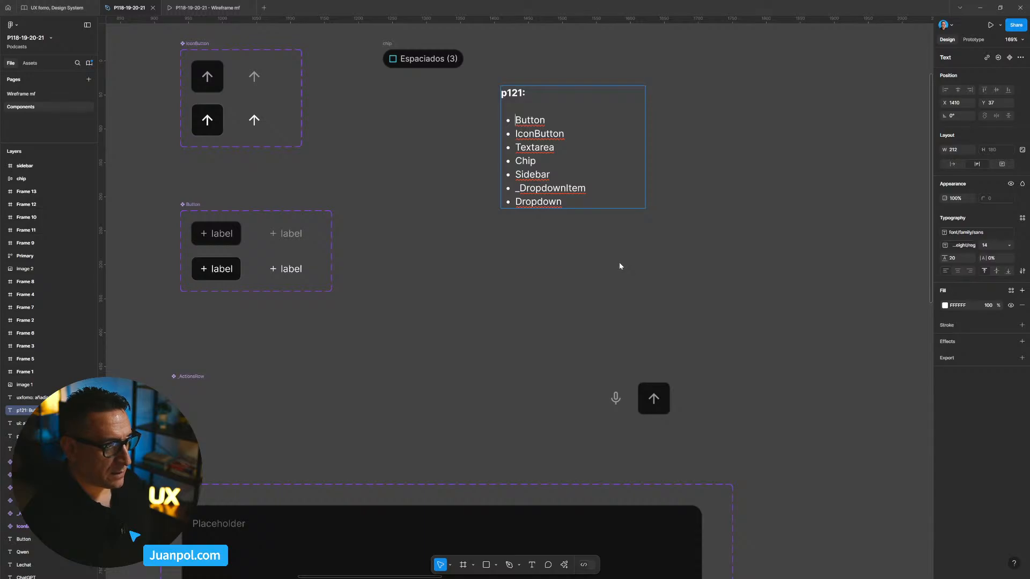
text(✅)
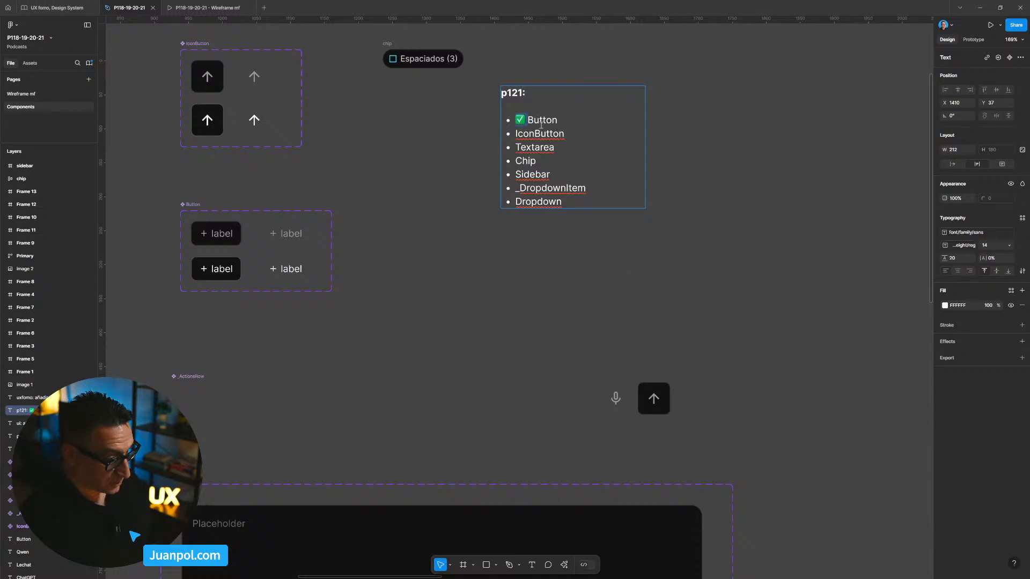
key(Down)
key(Home)
text(✅)
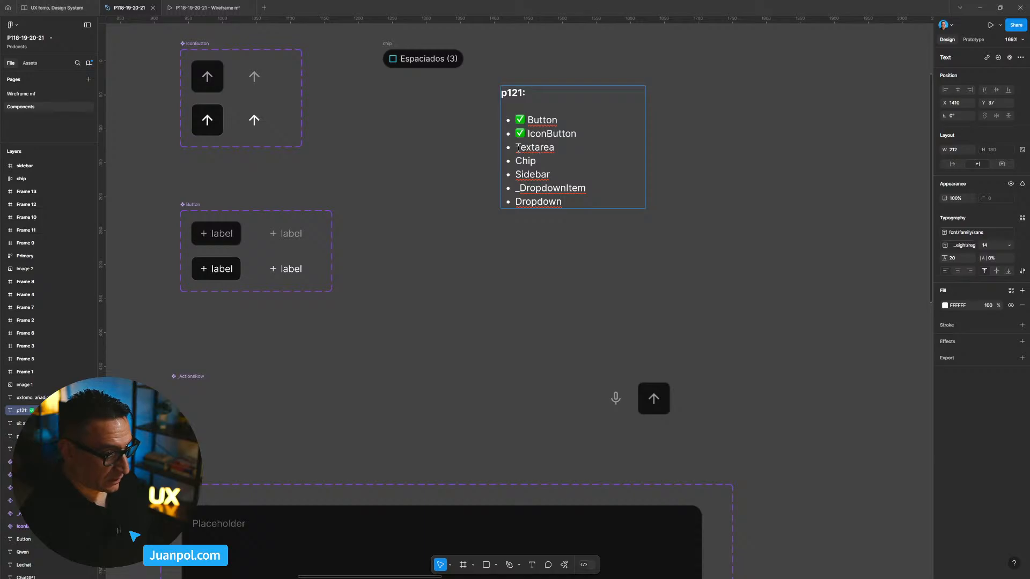
click(517, 148)
text(✅)
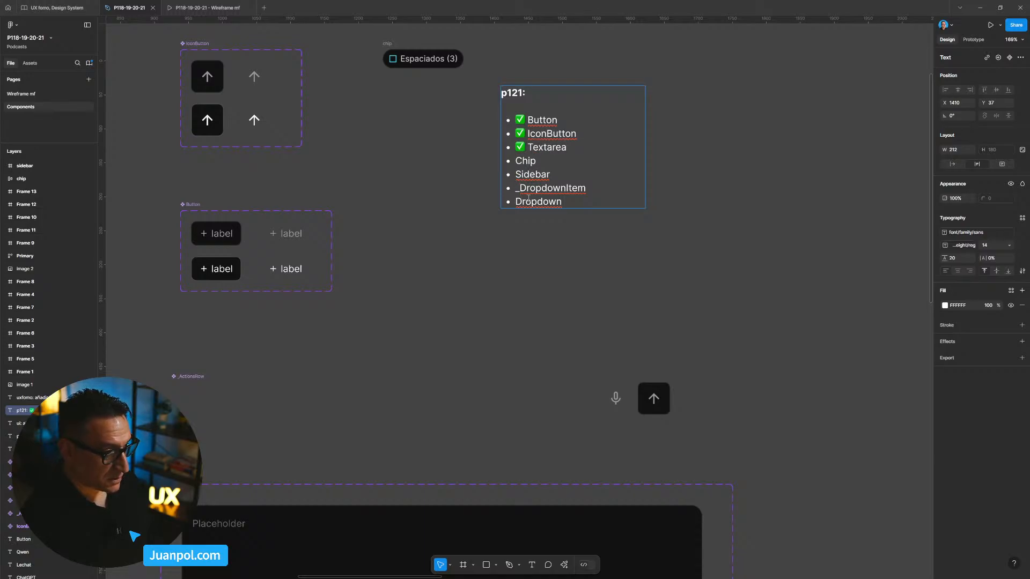
key(Escape)
Move the Espaciados (3) chip to X 1195, Y 88, between the IconButton set and the p121 list
drag(665, 192, 593, 231)
scroll(519, 236, up, 5)
scroll(519, 237, down, 5)
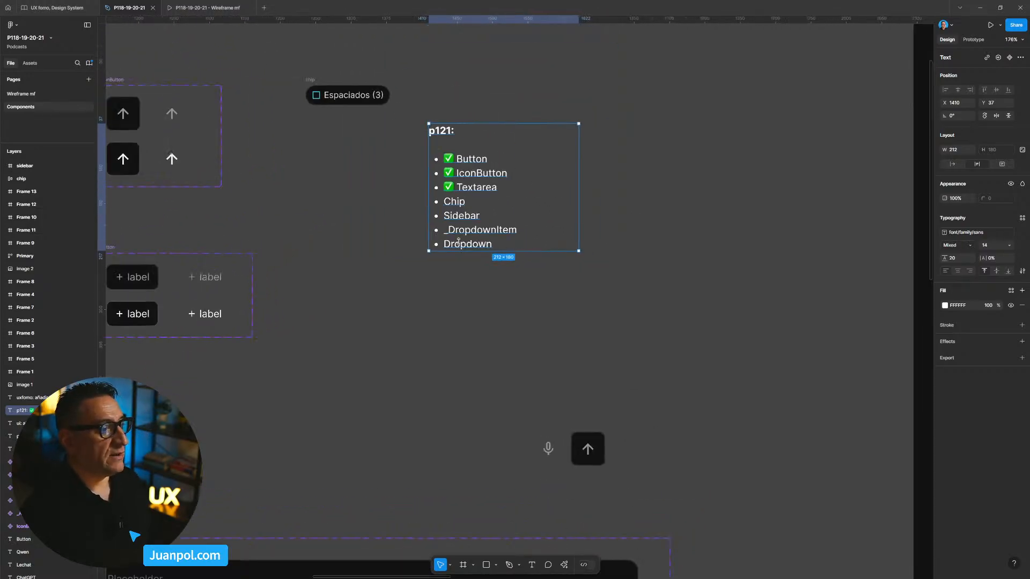
scroll(458, 241, left, 5)
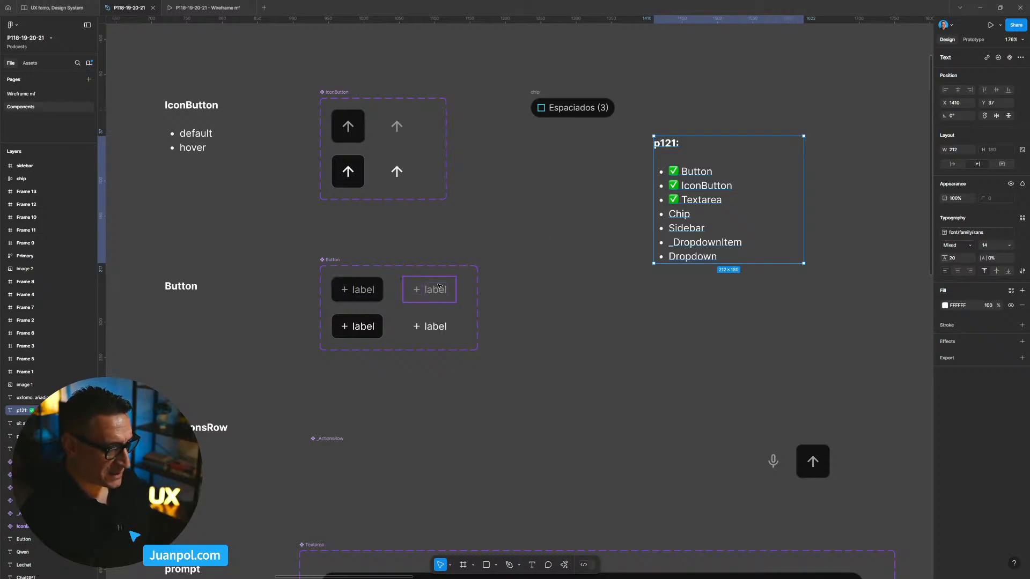
scroll(538, 257, right, 2)
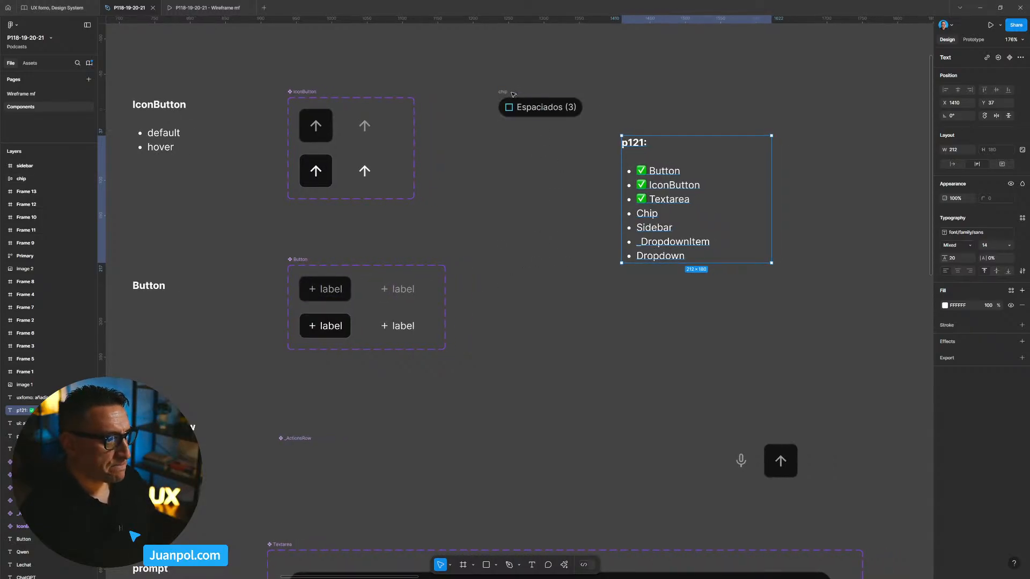
click(539, 109)
drag(540, 109, 510, 184)
scroll(499, 231, right, 2)
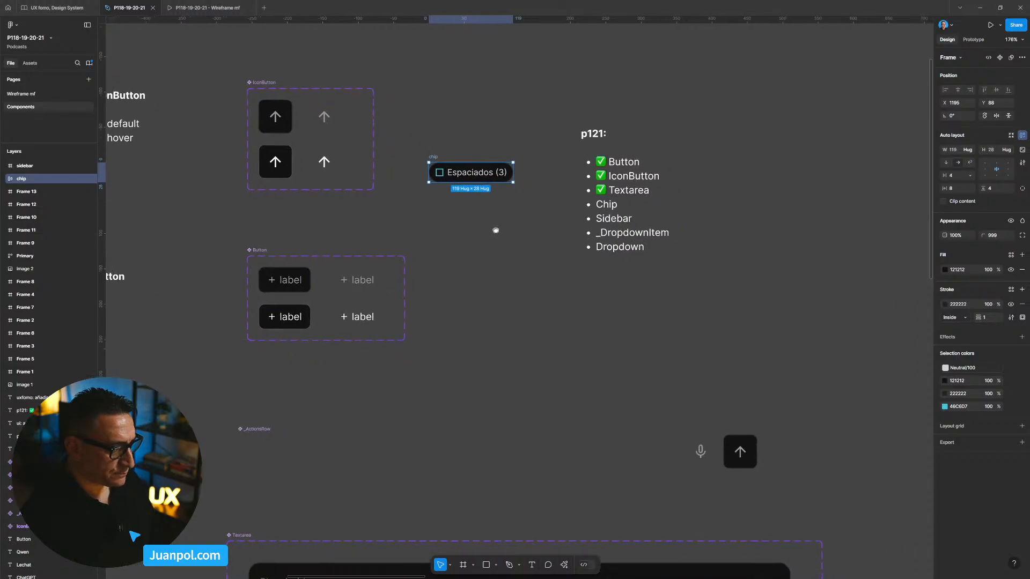
Move the p121 list to X 1330, Y -17, closer to the IconButton set, and place the chip on the list's far side
click(600, 164)
drag(600, 164, 543, 126)
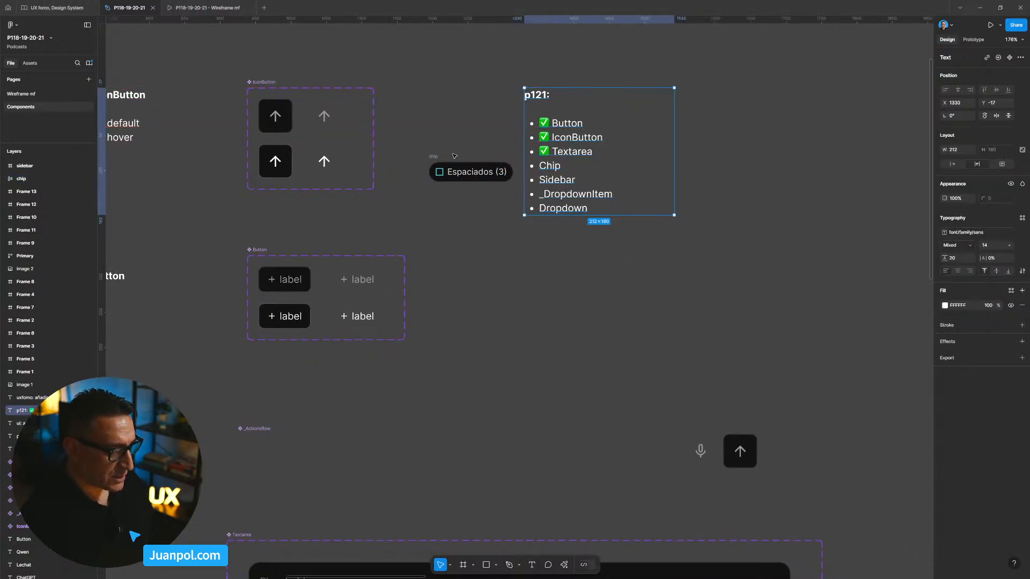
drag(434, 156, 775, 140)
click(597, 178)
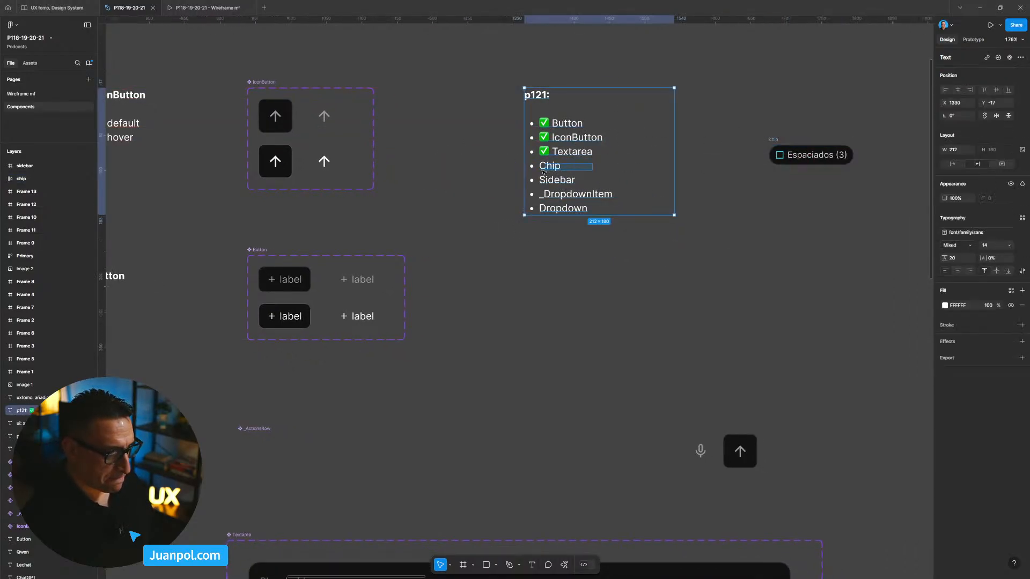
Move the p121 list to X 1247, Y -23 and the chip to X 1563, Y 27, closer to the IconButton set
drag(598, 178, 519, 175)
scroll(574, 179, right, 3)
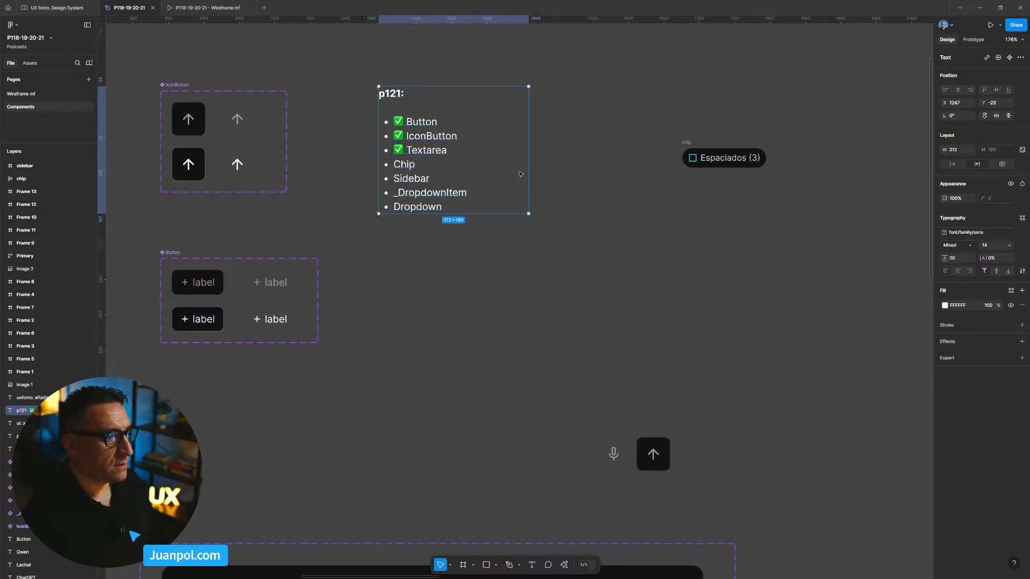
drag(687, 144, 605, 117)
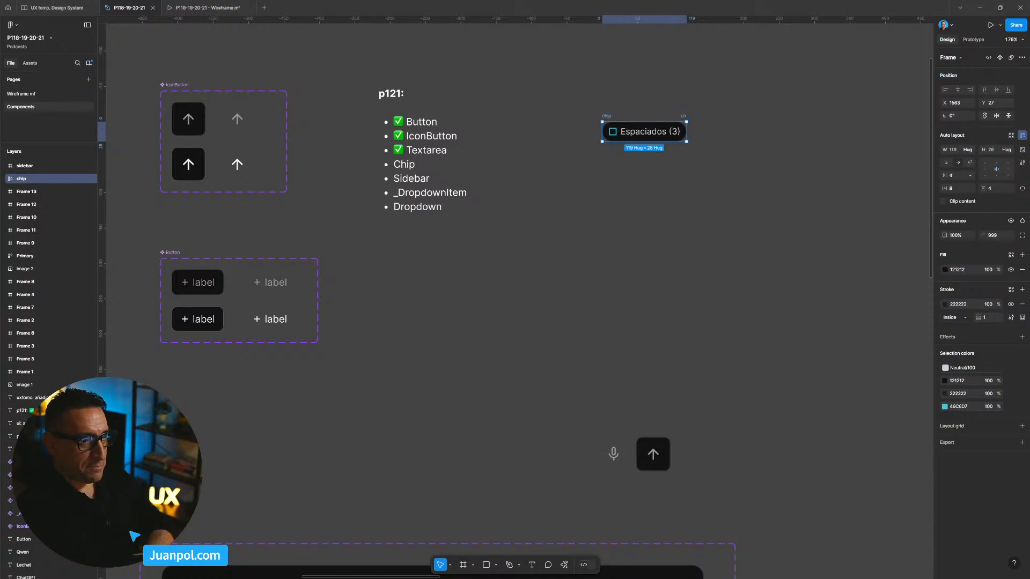
Rename the chip frame as Chip, with a capital C
click(663, 236)
scroll(649, 244, up, 1)
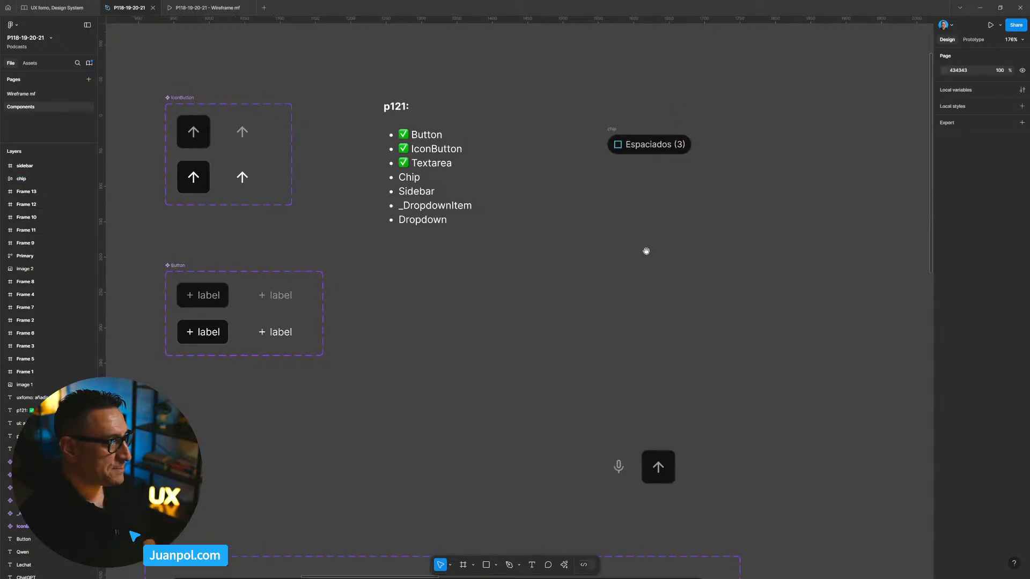
scroll(619, 144, up, 3)
click(618, 144)
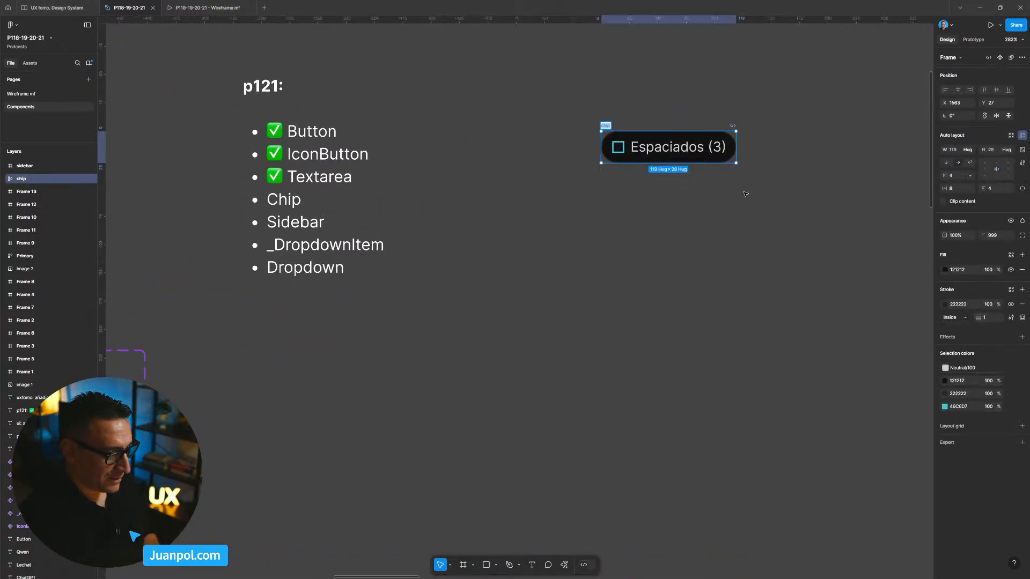
text(Chip)
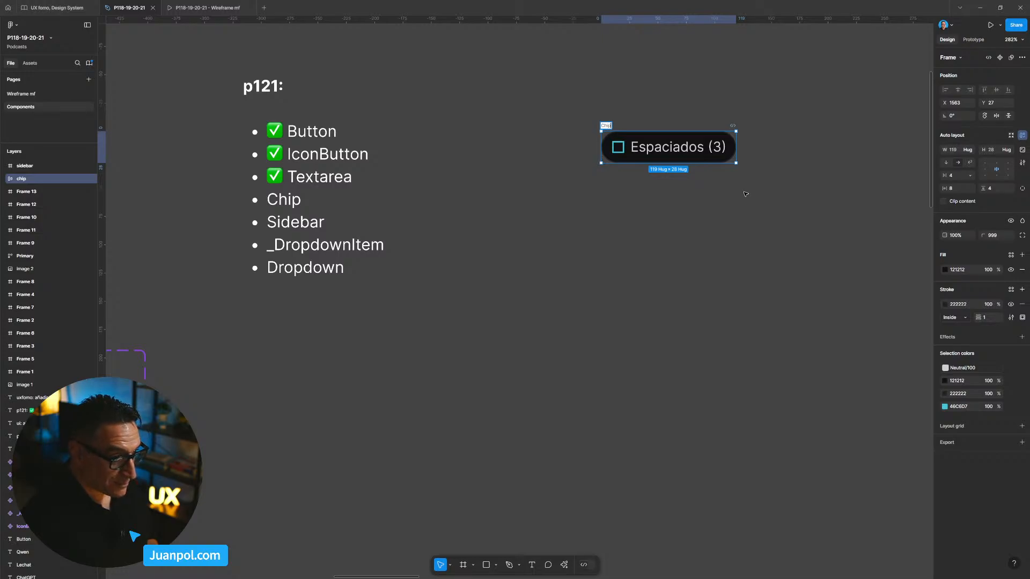
key(Return)
scroll(715, 207, up, 1)
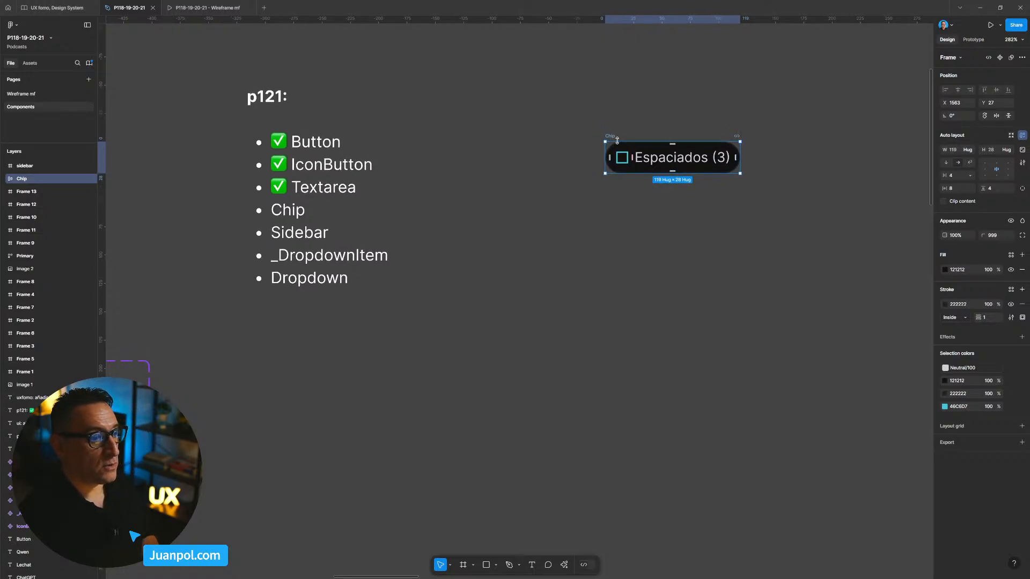
Move the Chip frame below the p121 list, beside the Button component set
drag(616, 138, 535, 119)
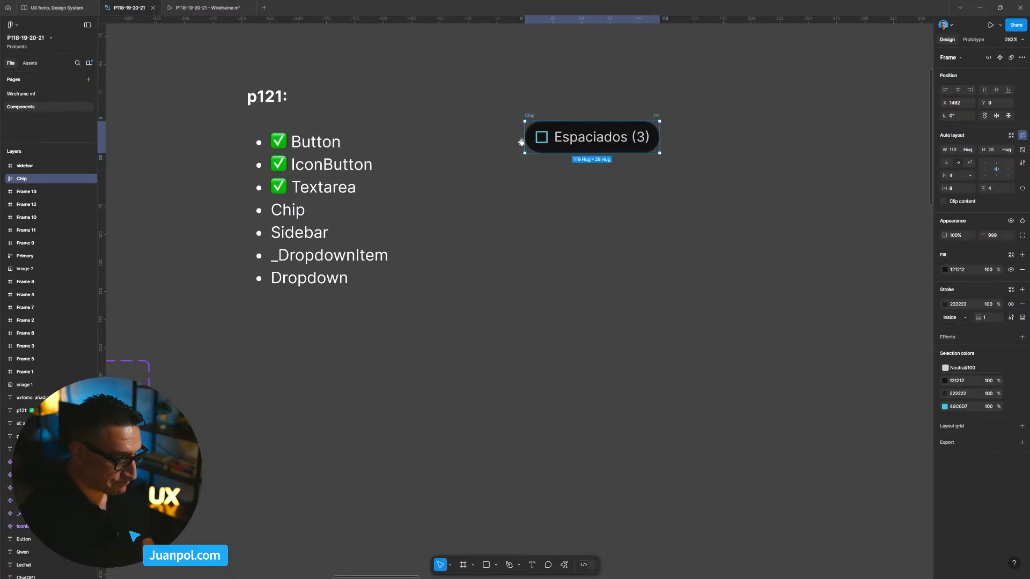
scroll(536, 263, left, 5)
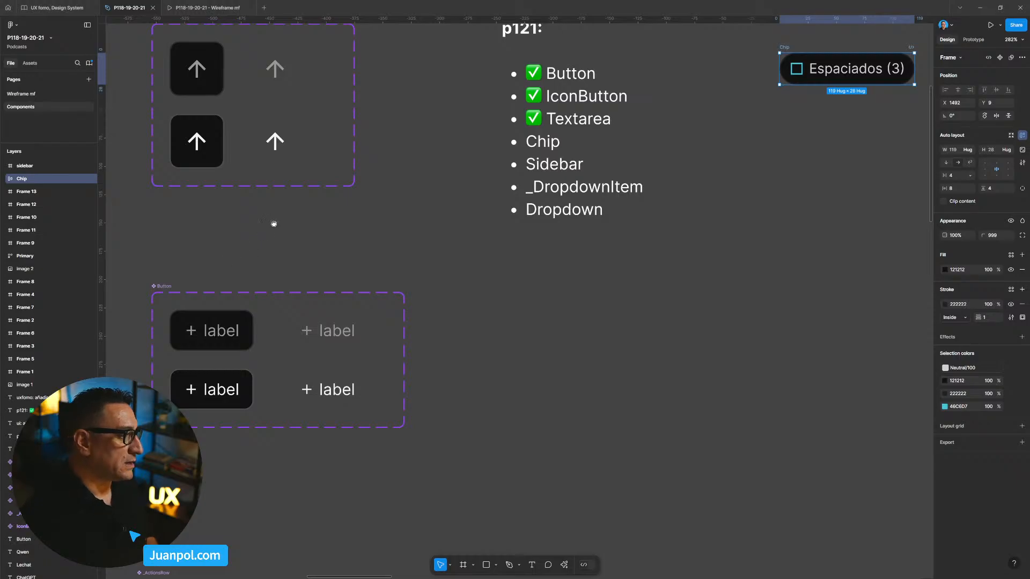
scroll(289, 290, left, 2)
scroll(602, 331, right, 5)
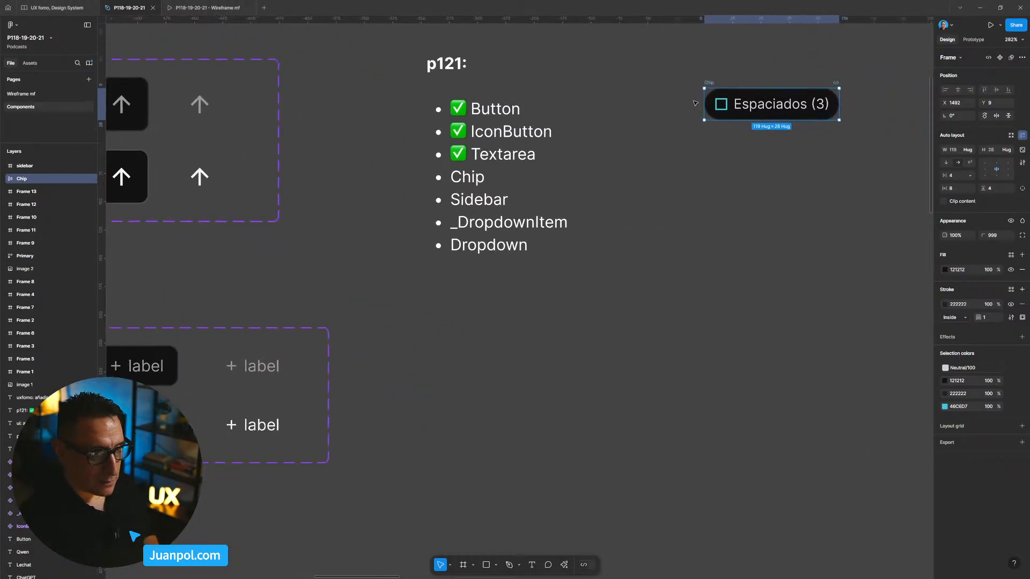
drag(707, 83, 518, 366)
Examine the square-outline icon inside the Chip frame and compare it with the icon components on the page
scroll(407, 322, up, 3)
double_click(480, 322)
click(454, 322)
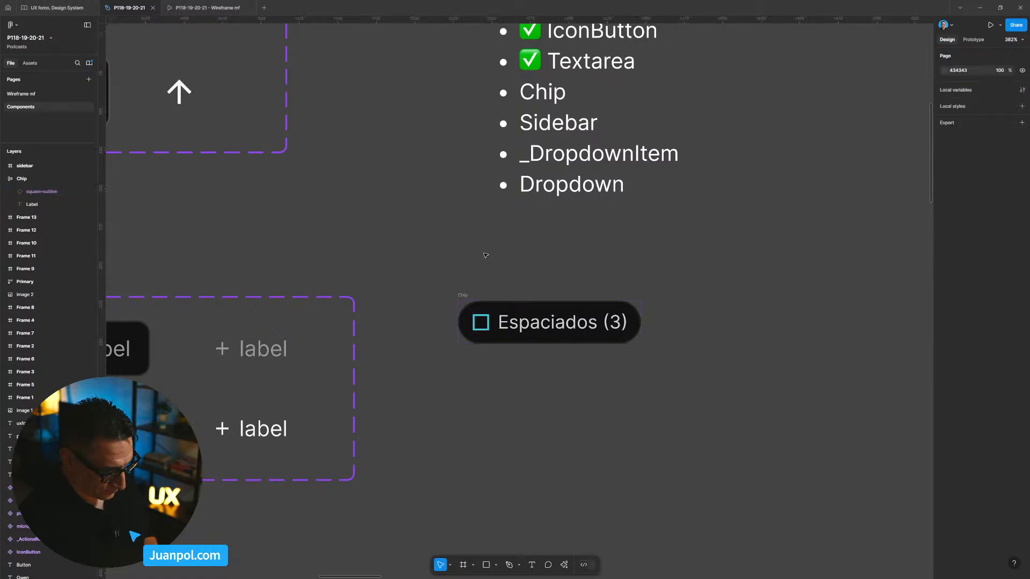
scroll(458, 294, down, 4)
scroll(460, 299, down, 6)
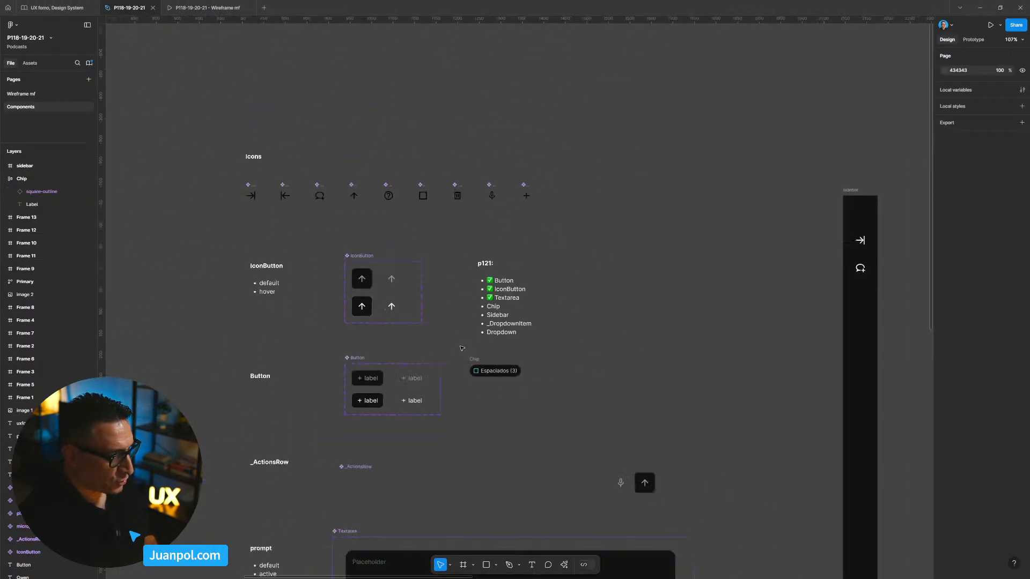
scroll(469, 322, up, 4)
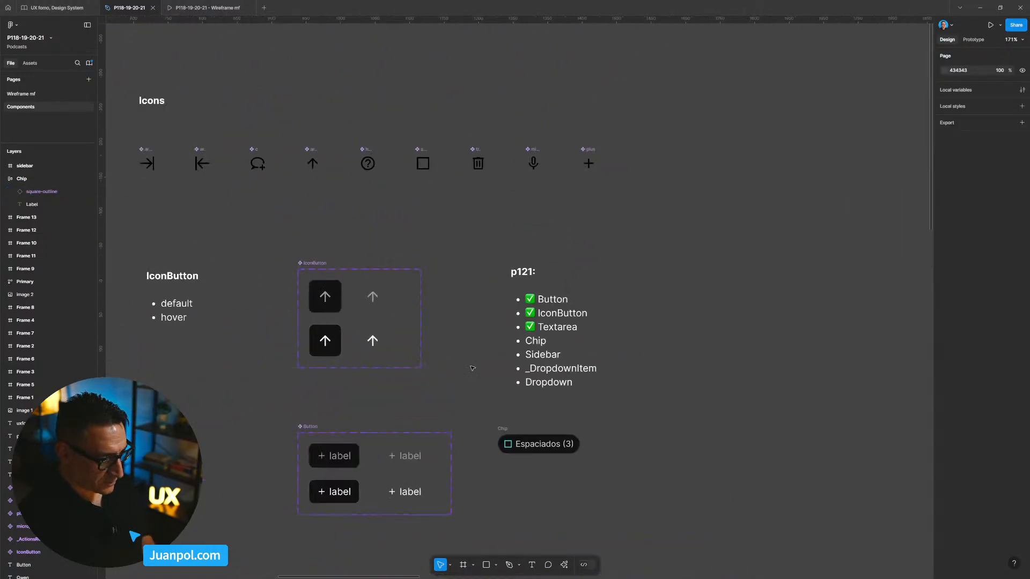
click(512, 453)
double_click(510, 451)
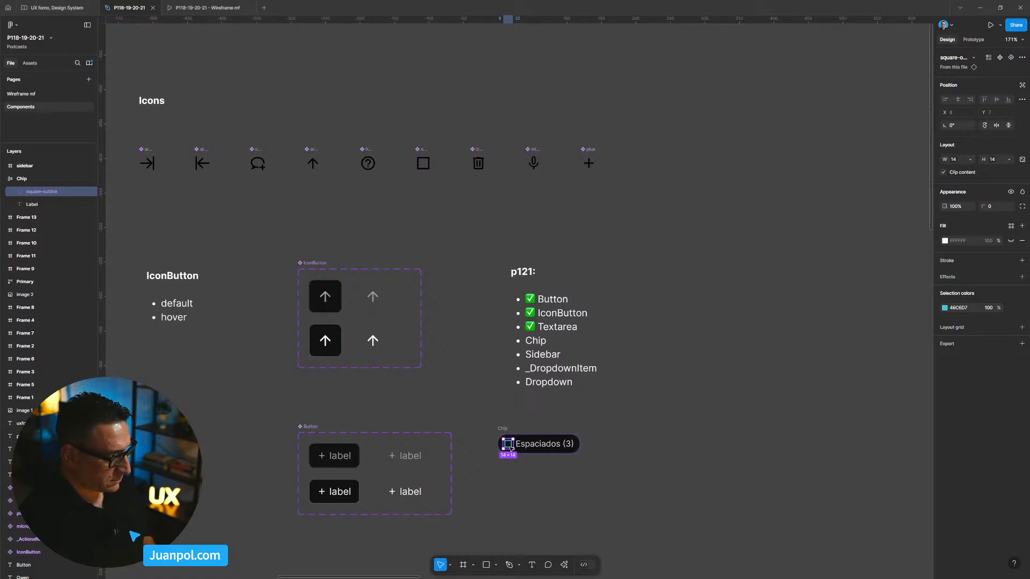
scroll(511, 450, up, 5)
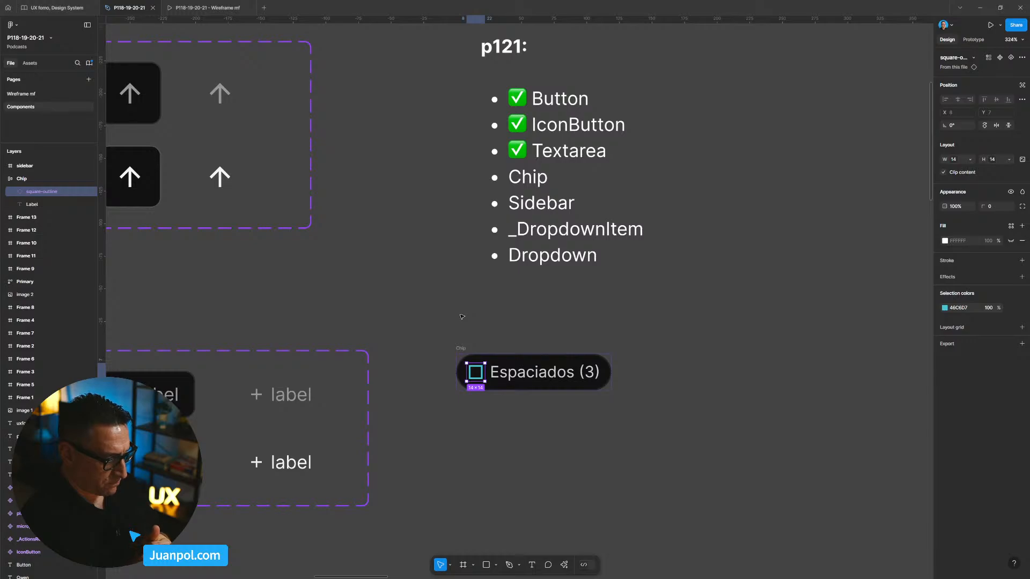
Reposition the Chip frame at X 1236, Y 220, level with the upper edge of the Button set
drag(444, 291, 503, 247)
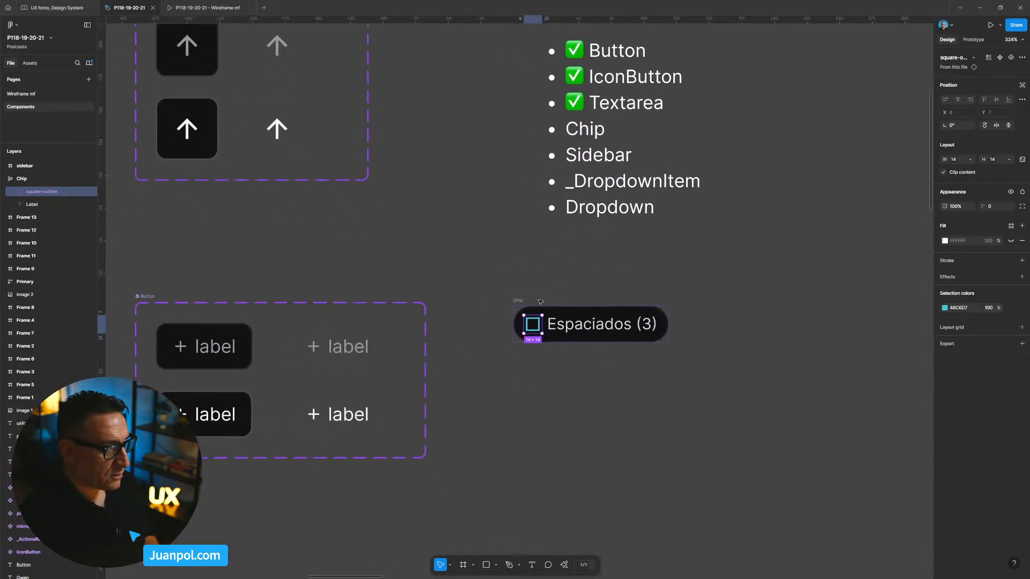
click(525, 301)
drag(525, 301, 528, 300)
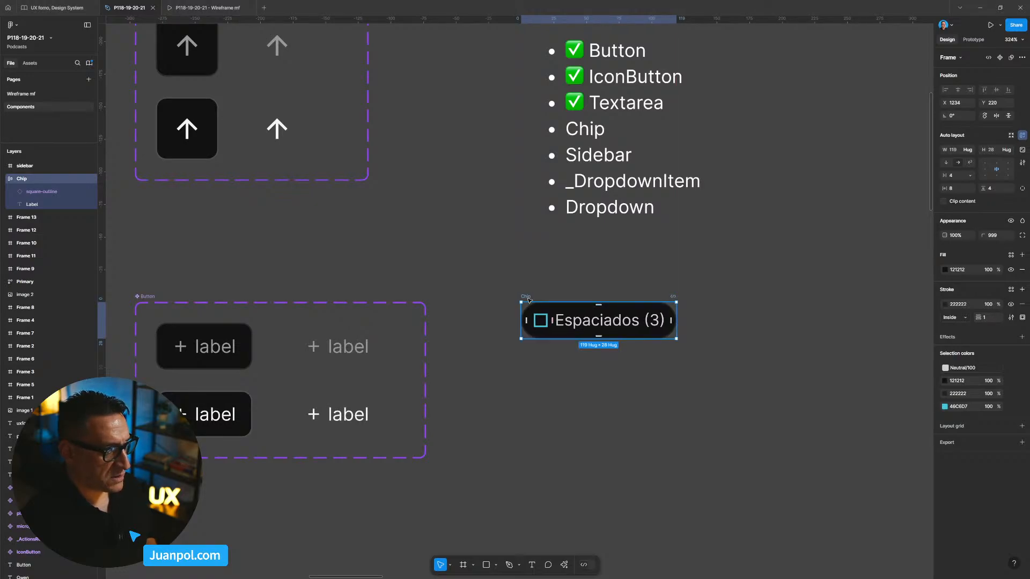
key(Right)
key(Right)
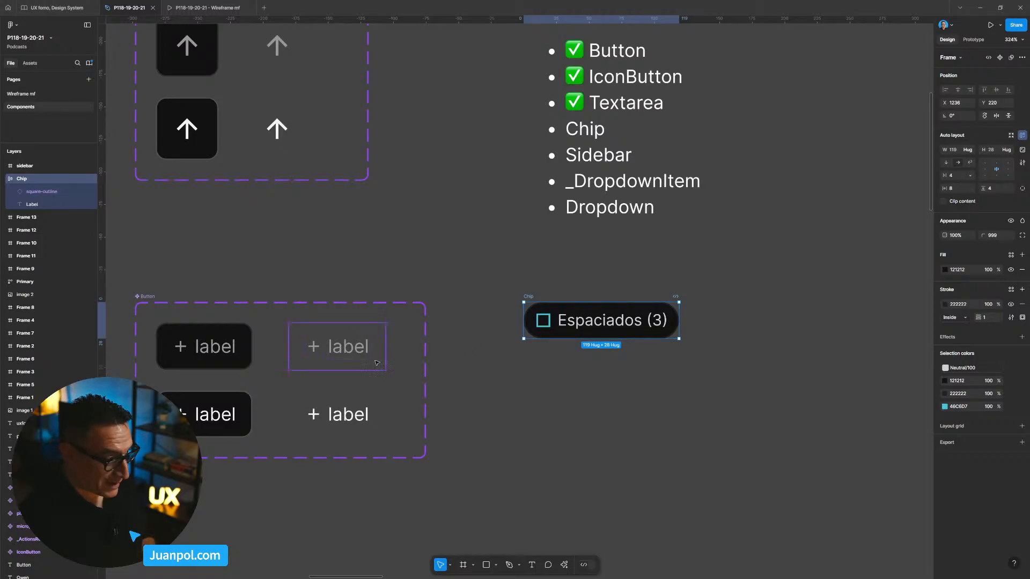
Check the primary Button variant's layout settings and bind the Chip frame's auto layout gap to the gap-sm variable
click(230, 361)
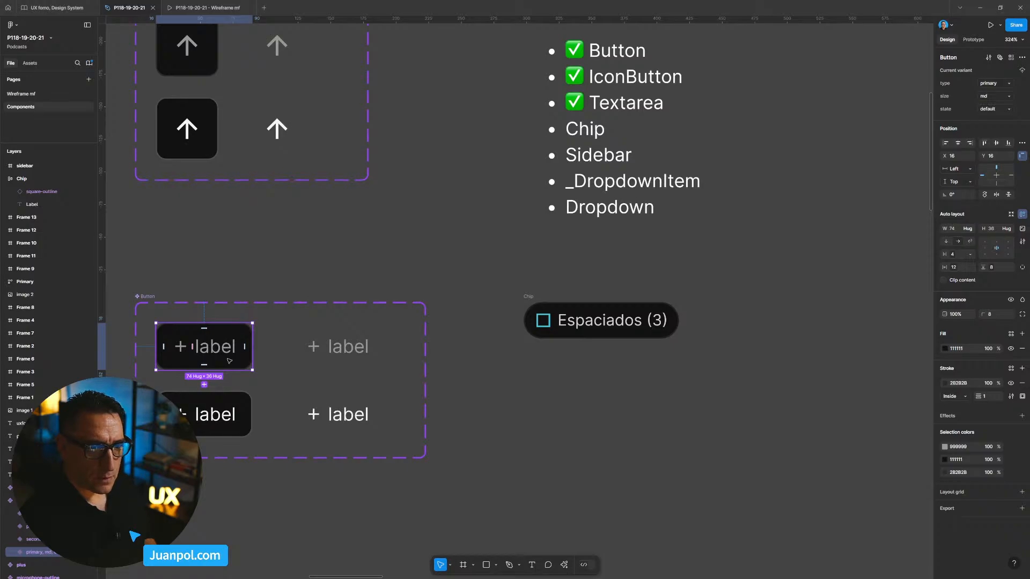
click(526, 320)
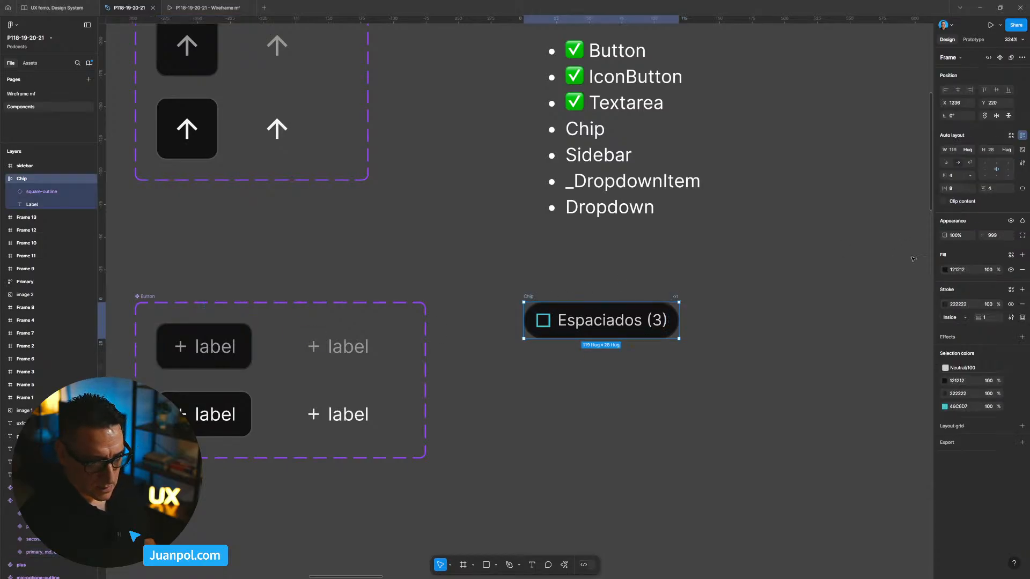
click(970, 177)
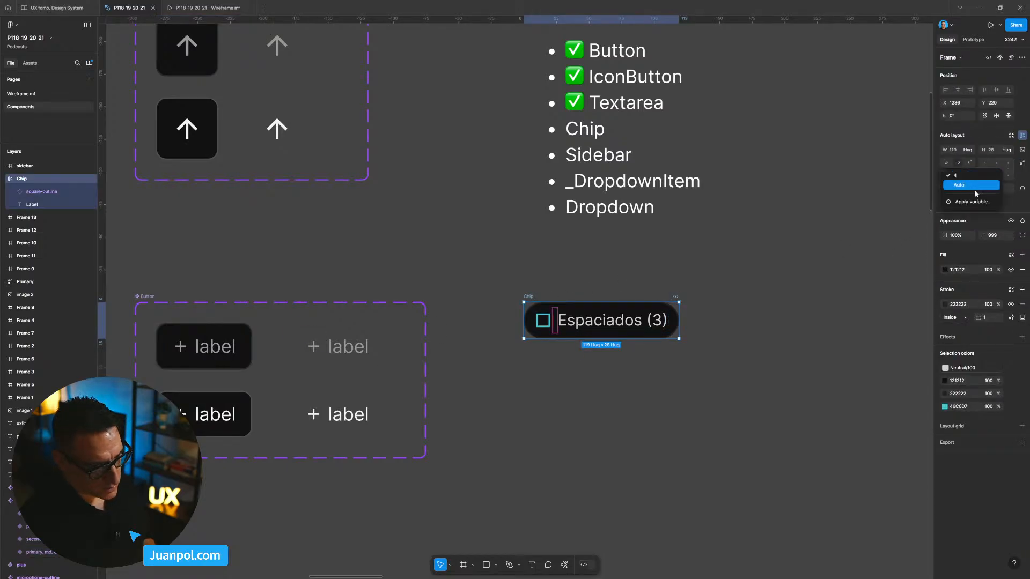
click(978, 204)
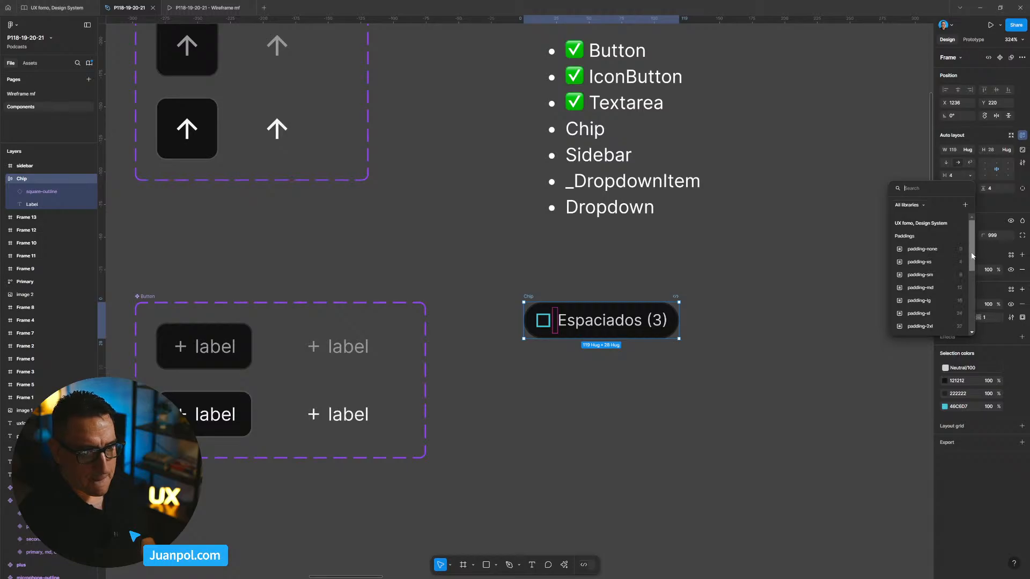
drag(976, 250, 977, 306)
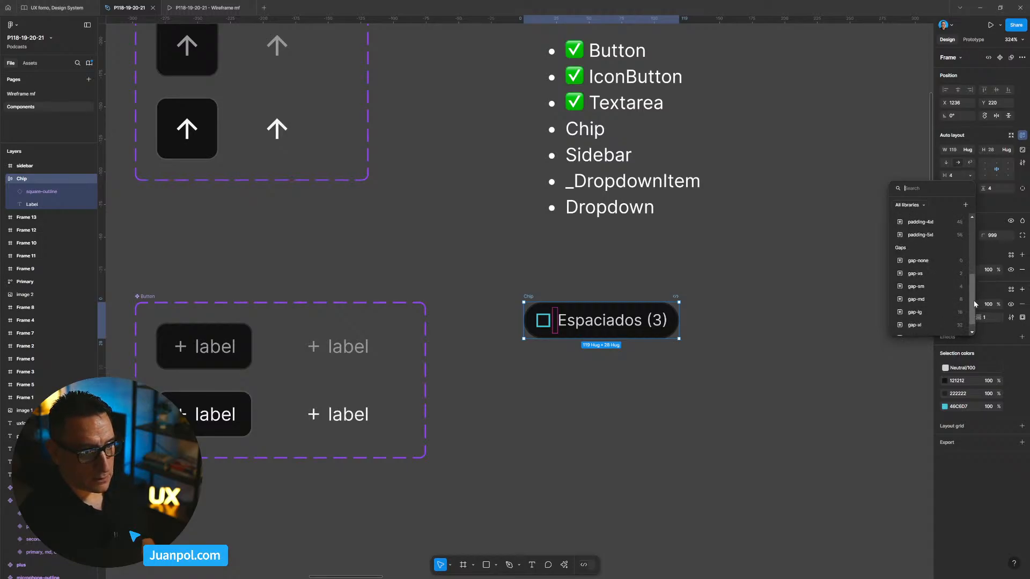
click(930, 289)
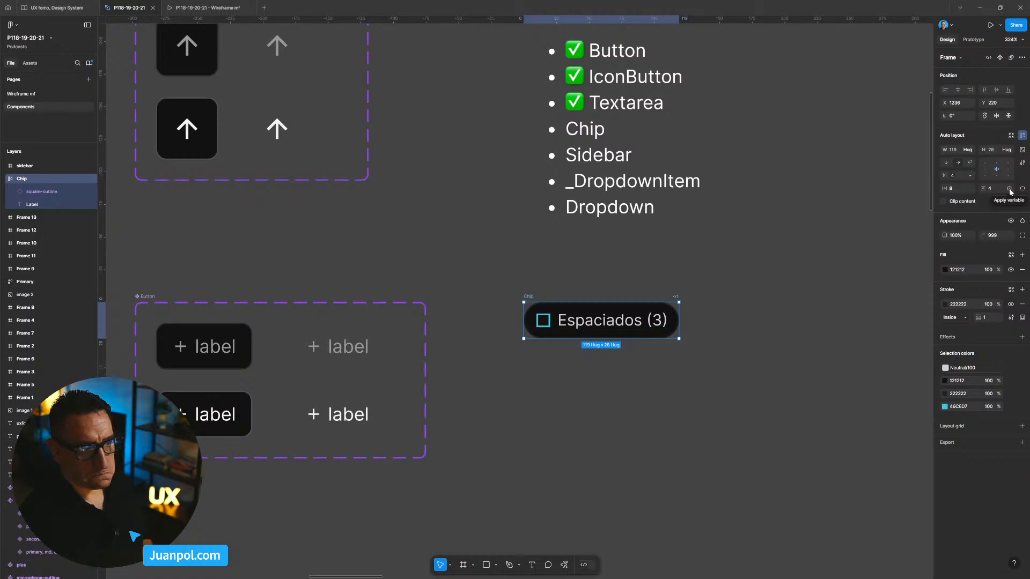
Bind the Chip frame's vertical padding to padding-xs and its horizontal padding to padding-sm
click(1010, 190)
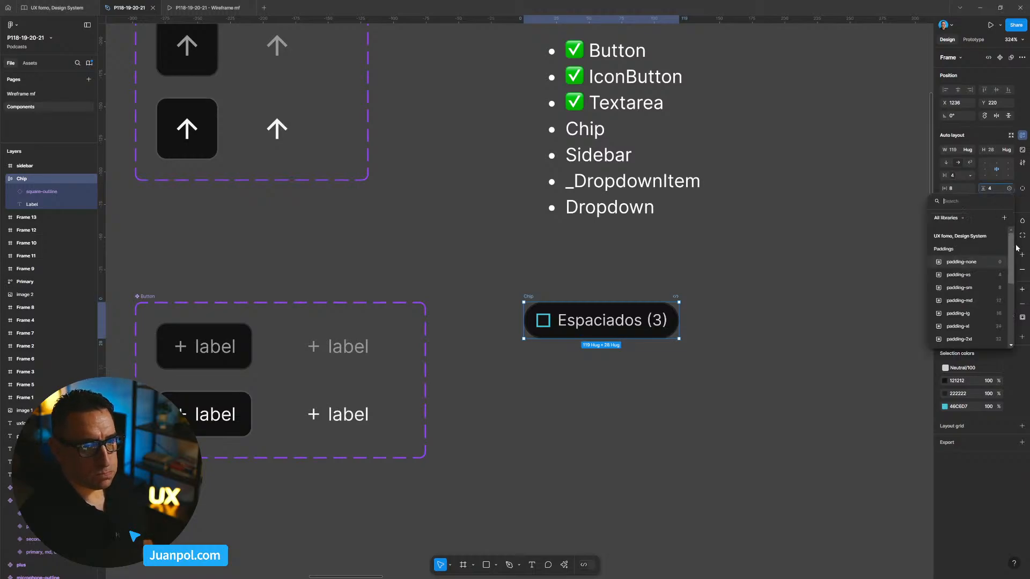
click(971, 262)
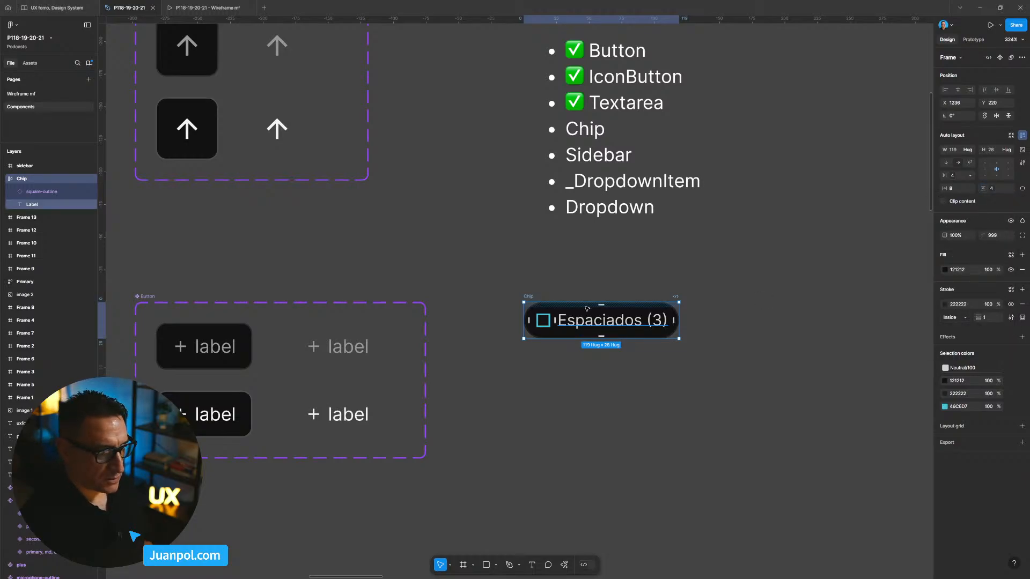
click(970, 188)
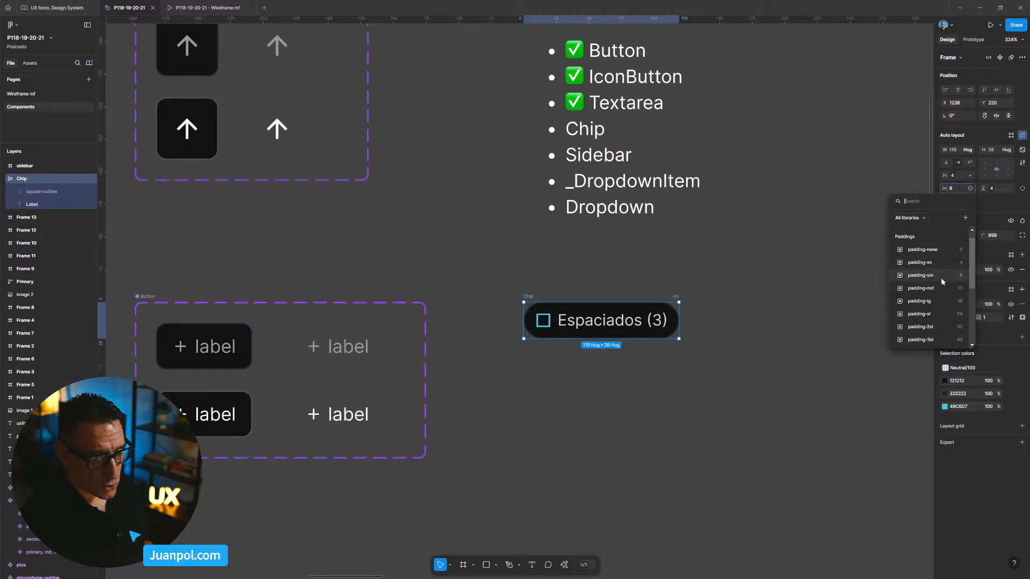
click(945, 277)
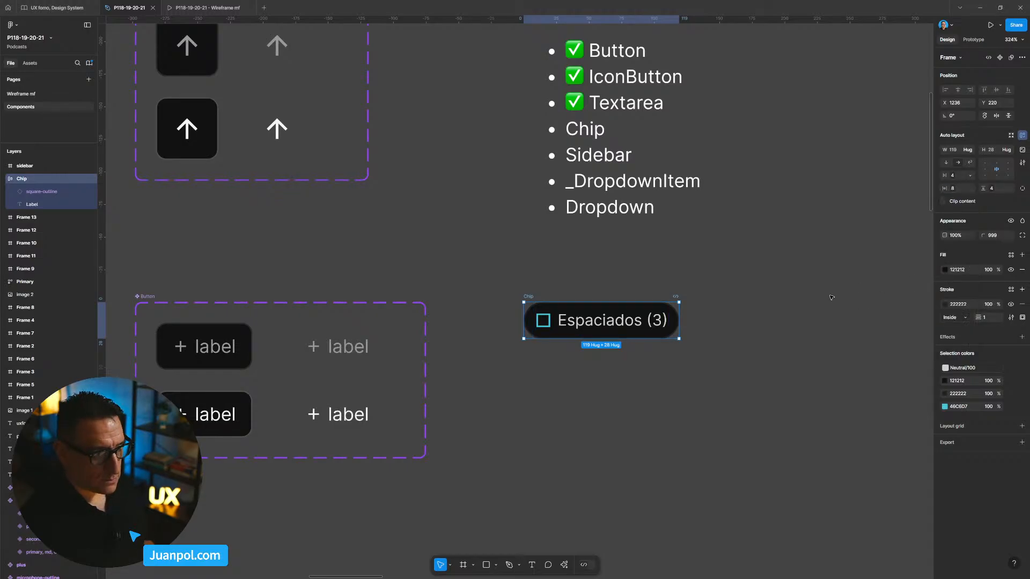
click(822, 290)
scroll(699, 284, down, 3)
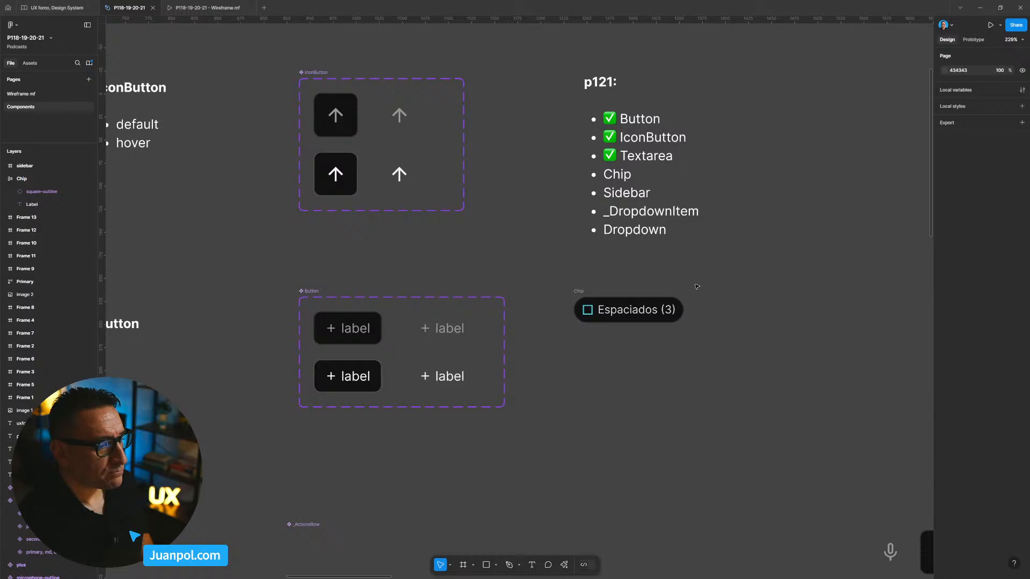
Check the chip's label text settings, turn the Chip frame into a component and select that component
double_click(659, 315)
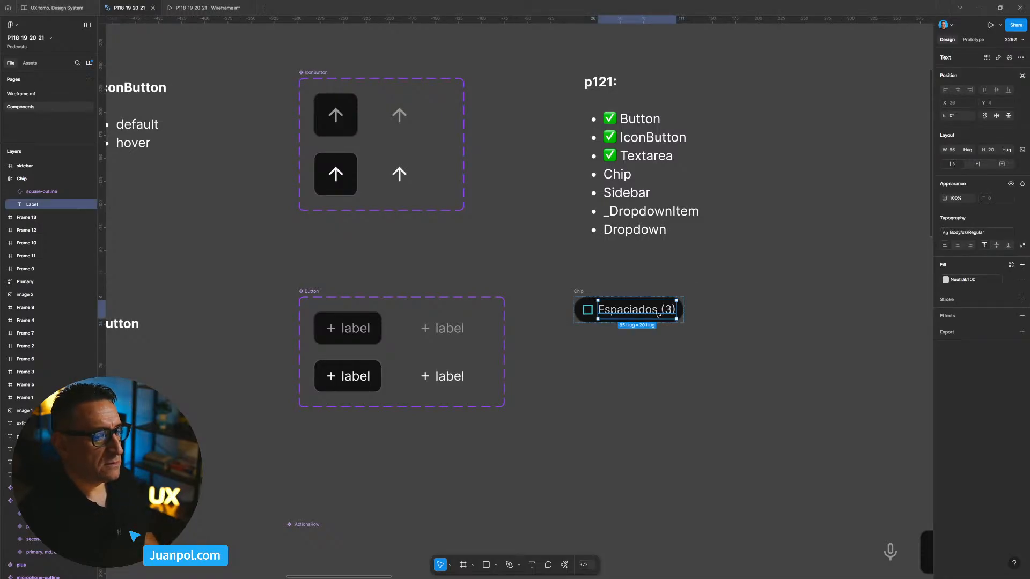
click(627, 289)
click(581, 293)
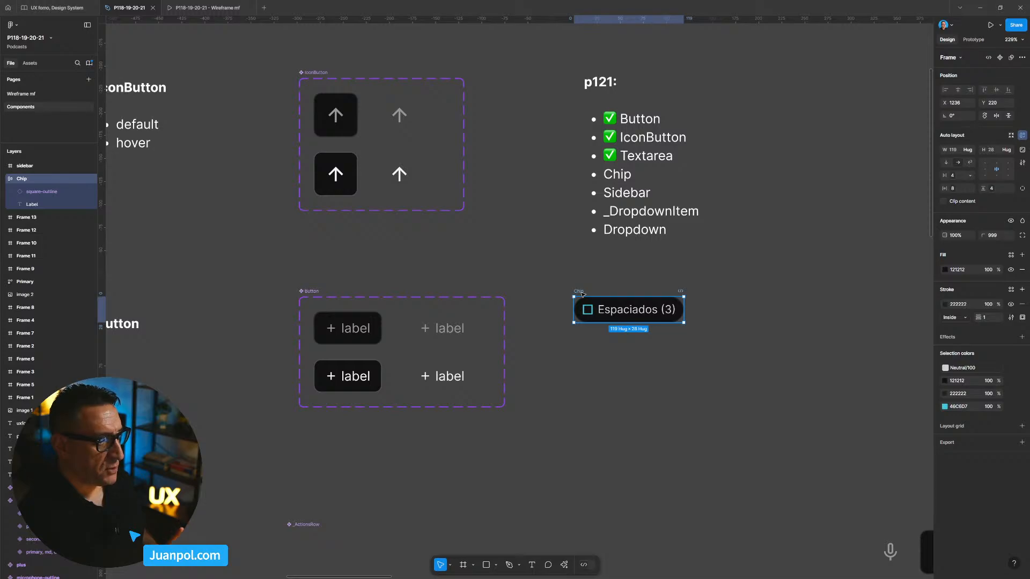
scroll(636, 286, right, 2)
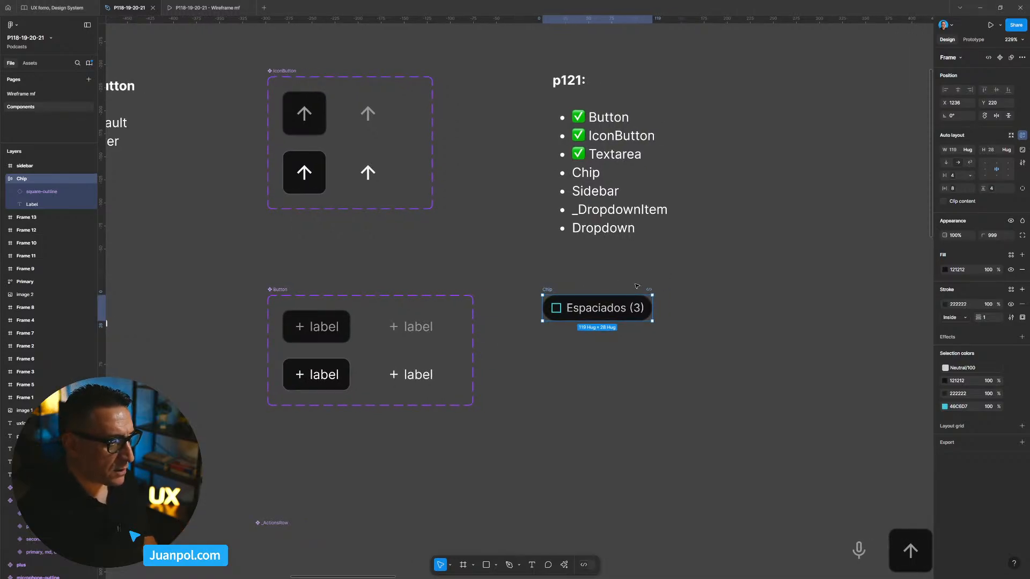
scroll(601, 270, right, 2)
scroll(601, 270, down, 1)
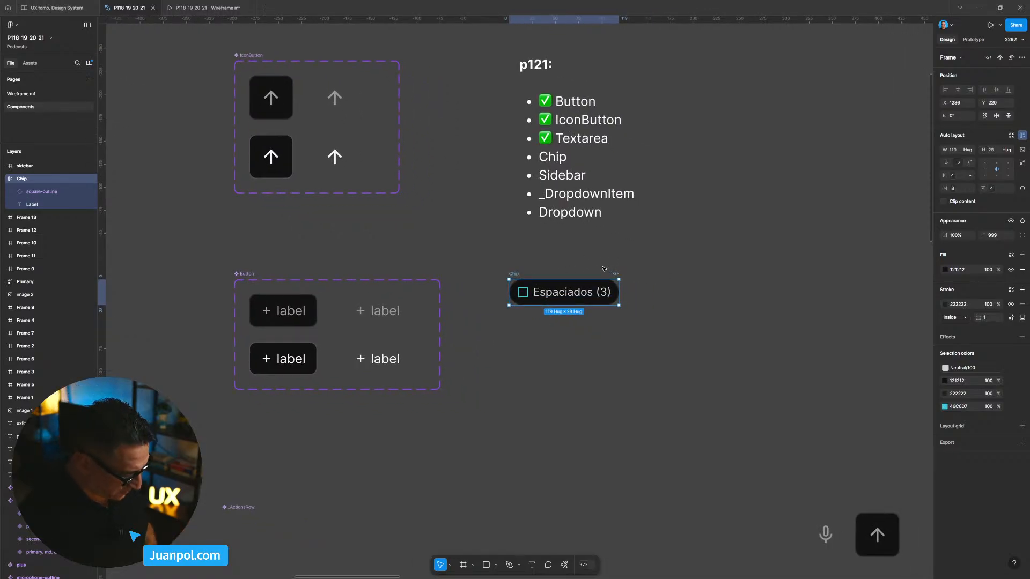
key(ctrl+alt+k)
scroll(608, 262, up, 5)
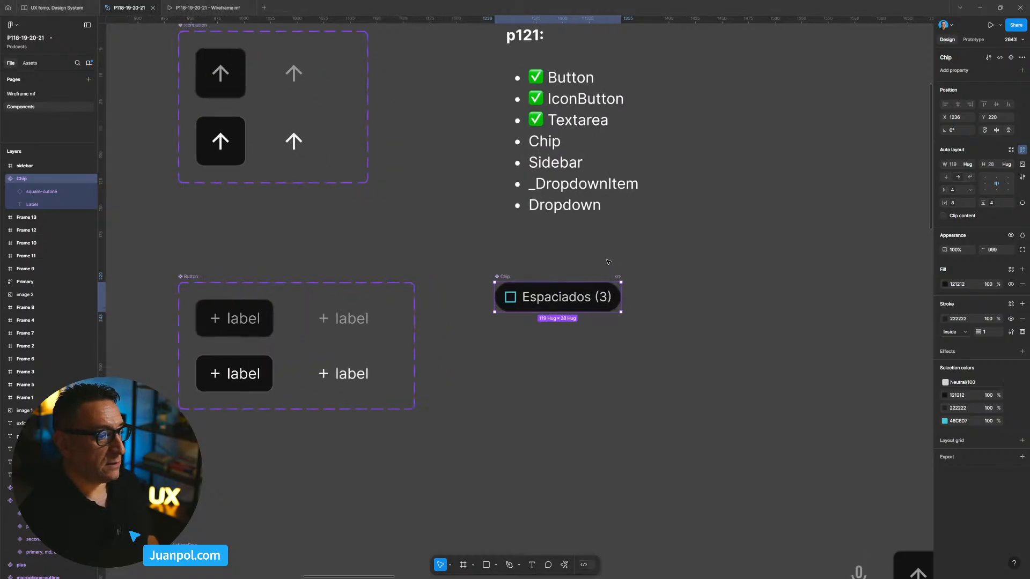
click(505, 236)
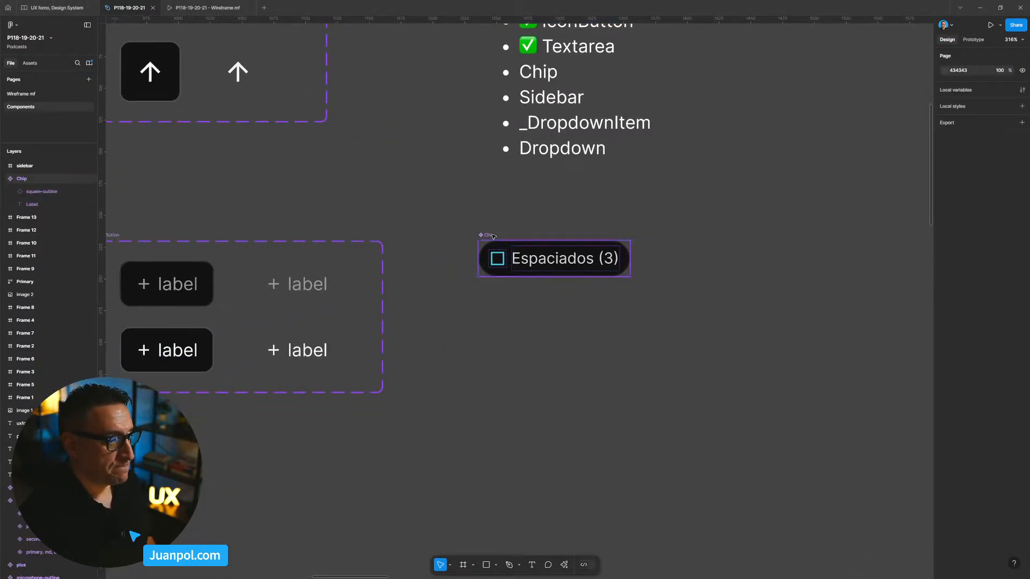
click(531, 243)
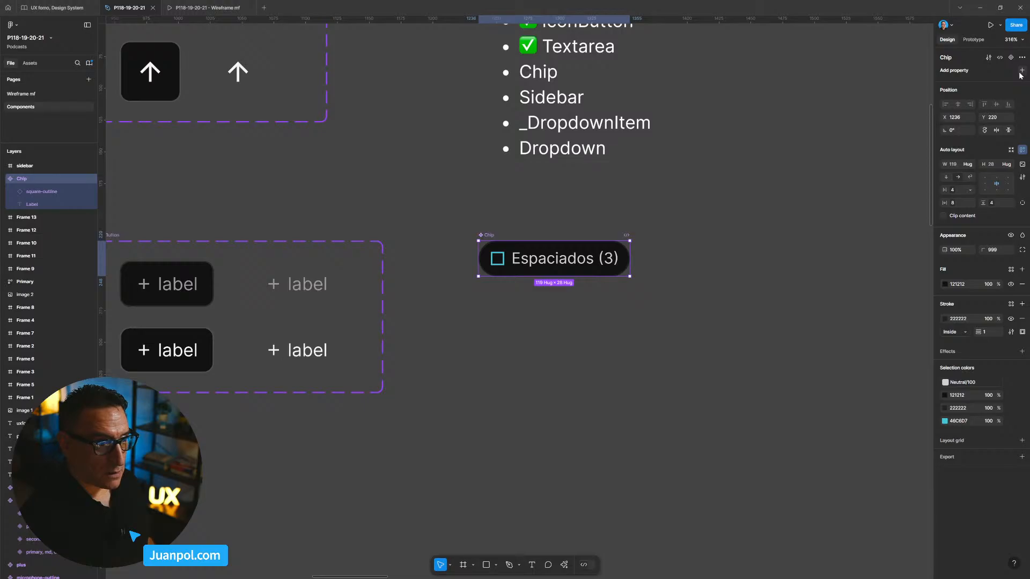
Check the primary default Button variant's colours and set the Chip component's fill to 111111
scroll(593, 344, down, 2)
drag(572, 344, 681, 392)
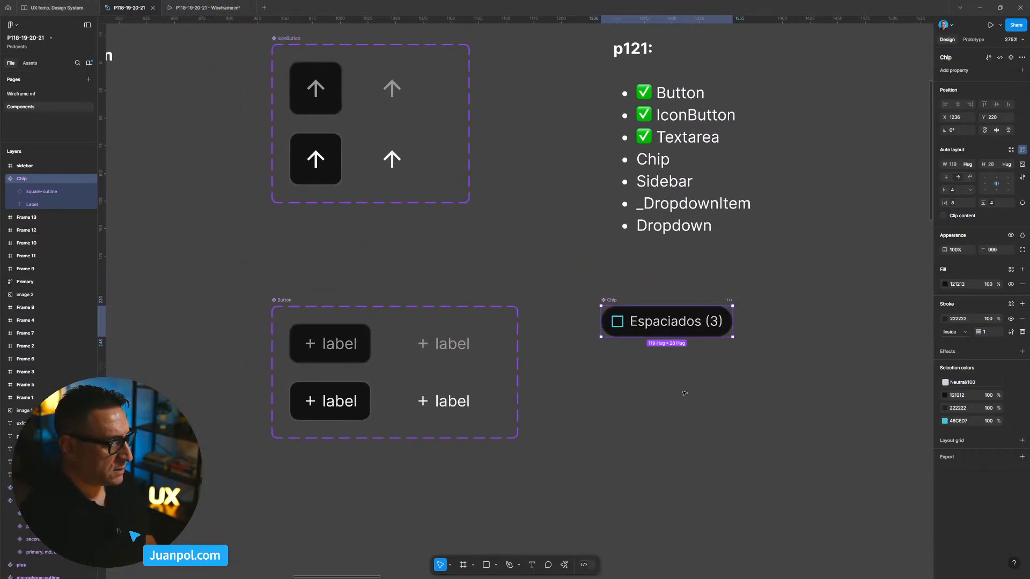
click(336, 347)
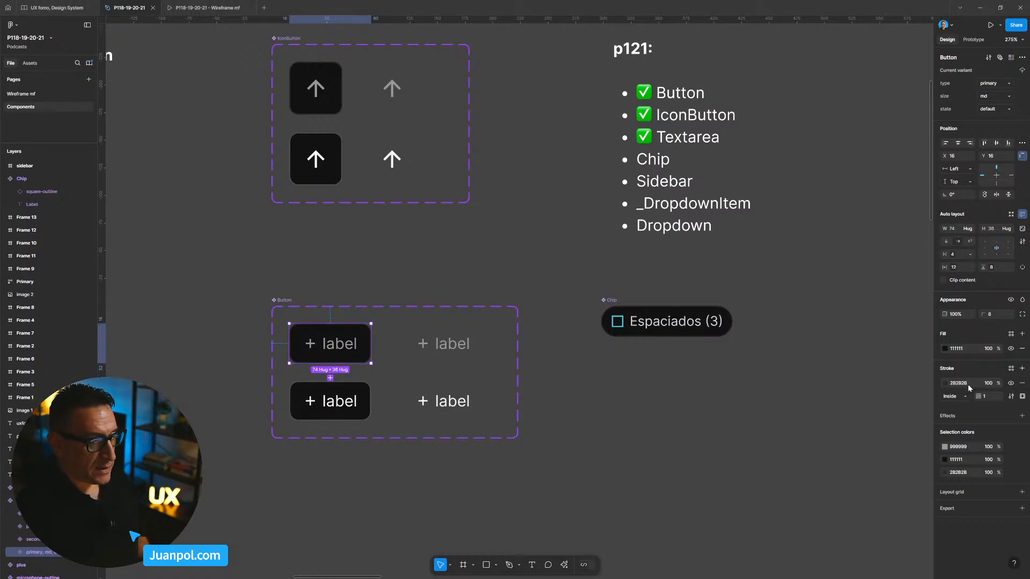
click(614, 302)
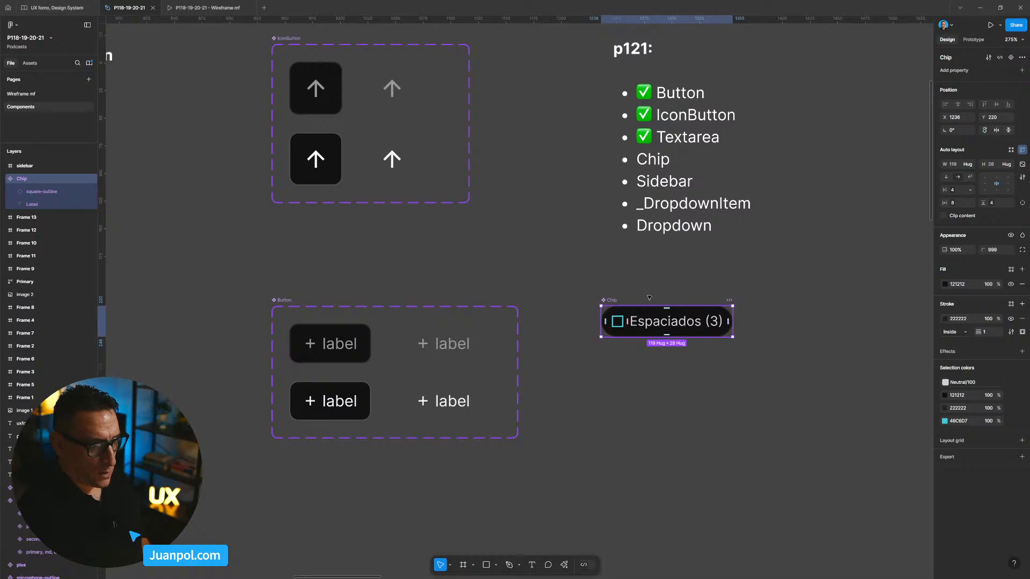
click(958, 284)
text(111111)
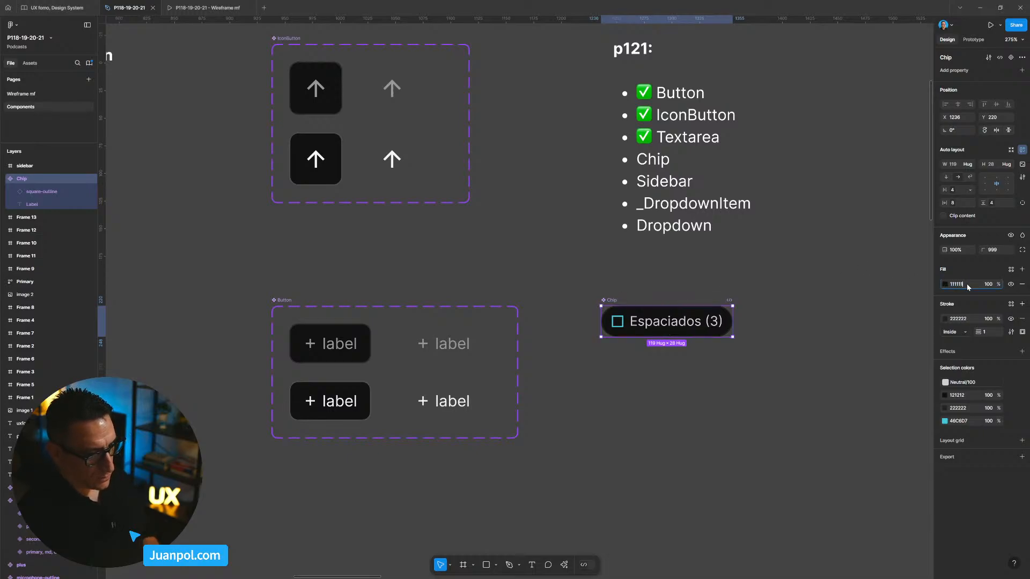
click(862, 317)
scroll(802, 332, right, 2)
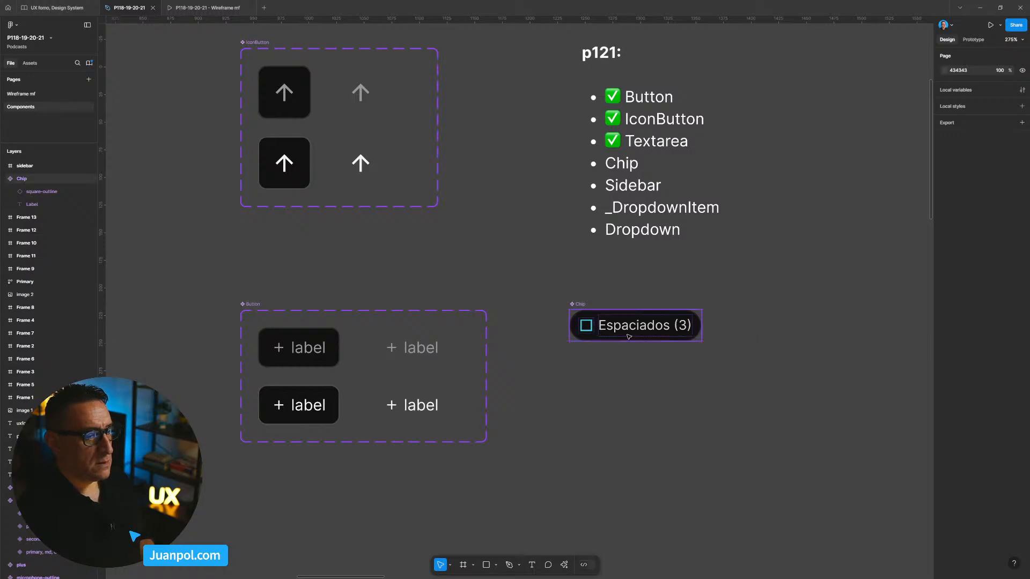
Check the label and icon colour in the primary default Button and set the Chip's label text fill to 999
scroll(587, 330, down, 2)
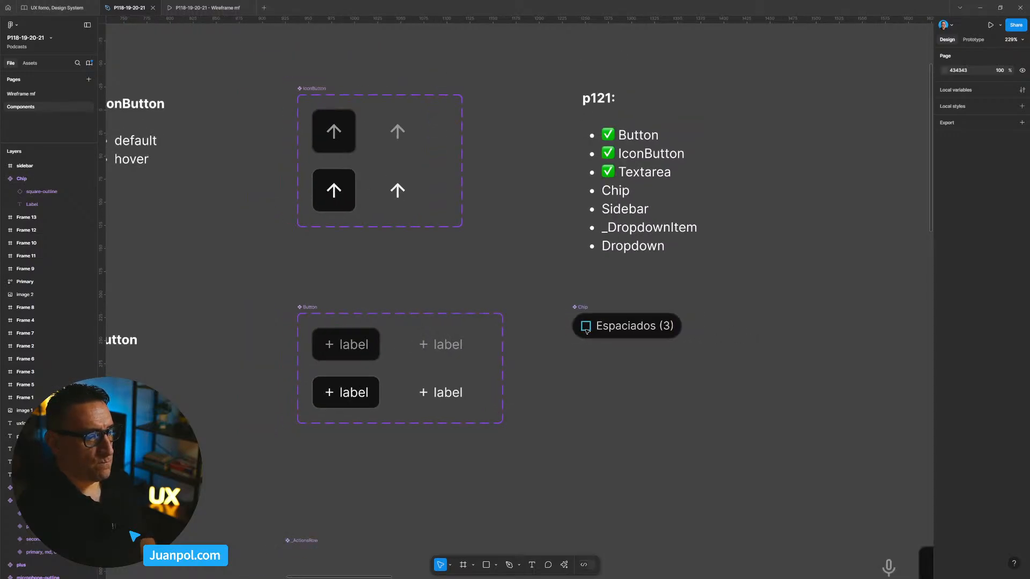
ctrl+click(344, 345)
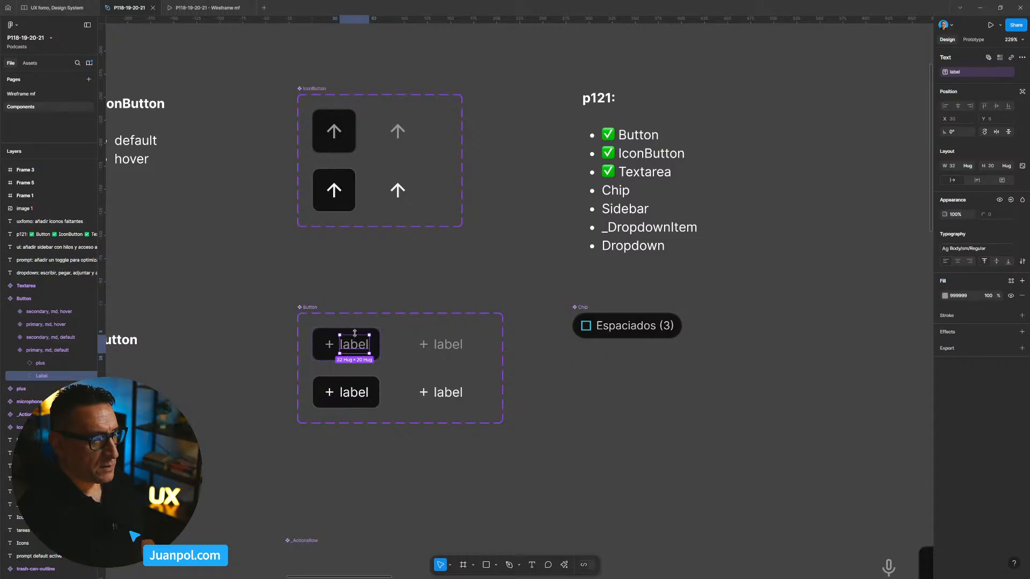
click(329, 345)
click(610, 348)
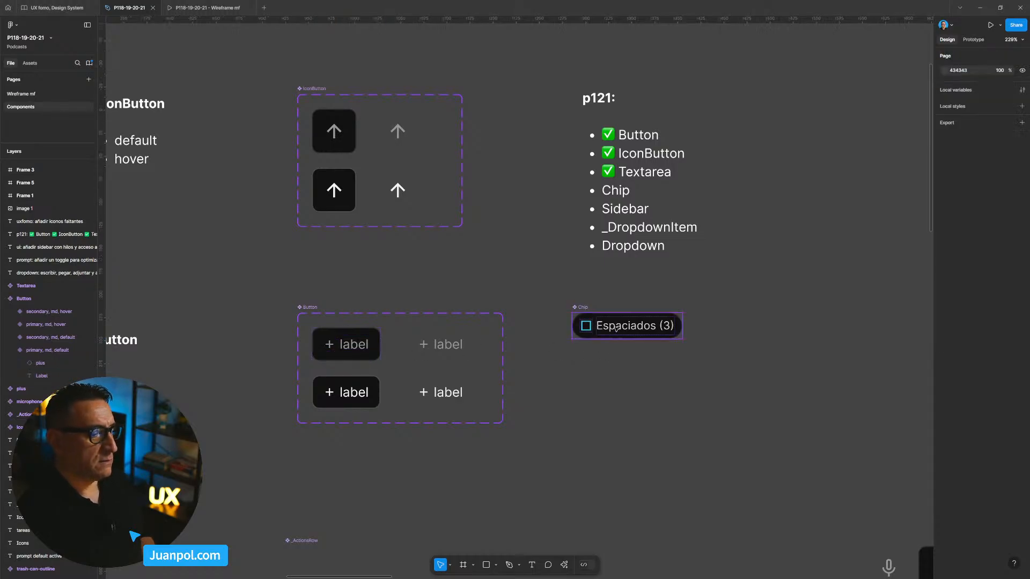
ctrl+click(616, 328)
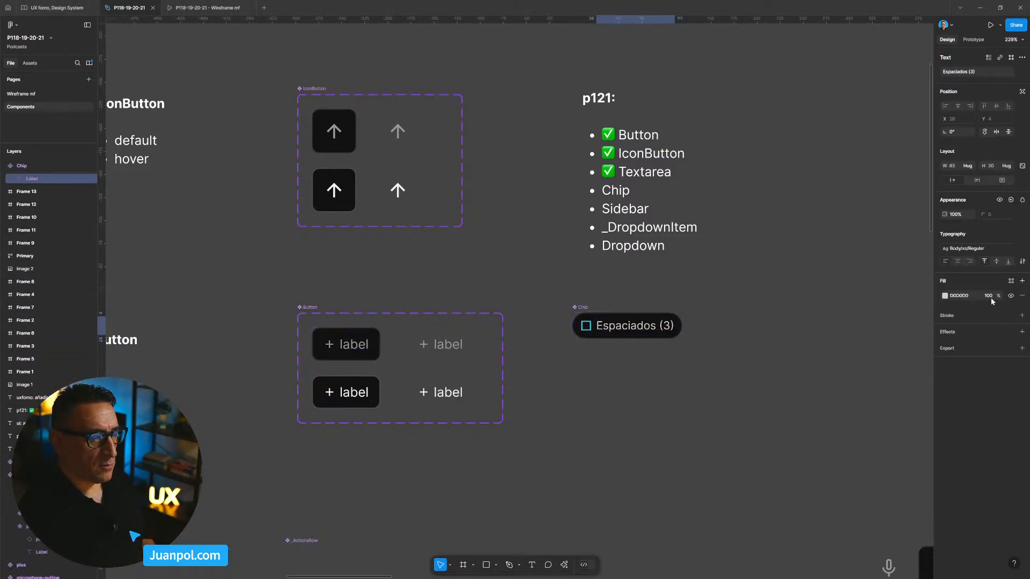
text(999)
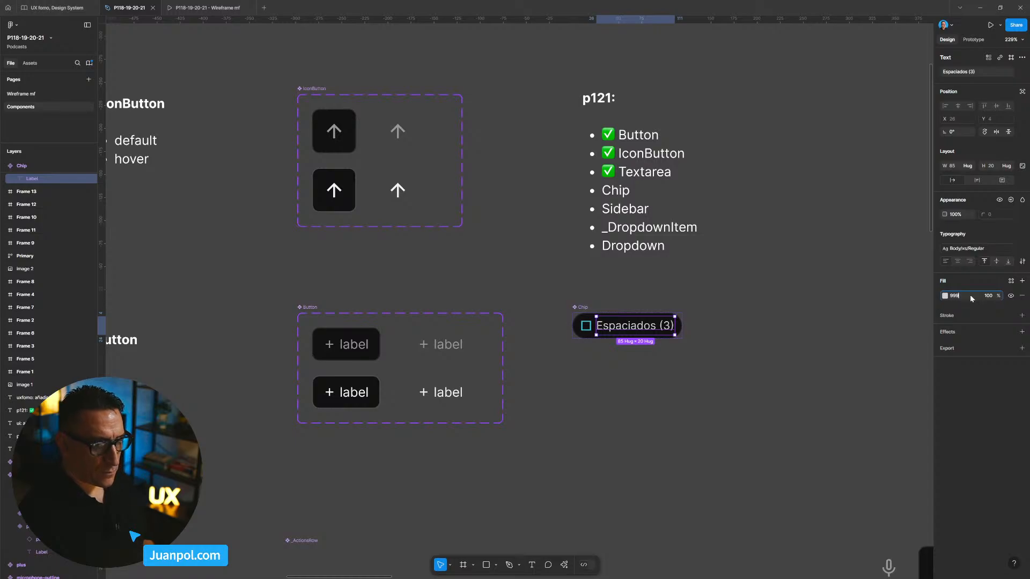
key(Return)
Set the colour of the Chip's square-outline icon to 999
key(shift+Tab)
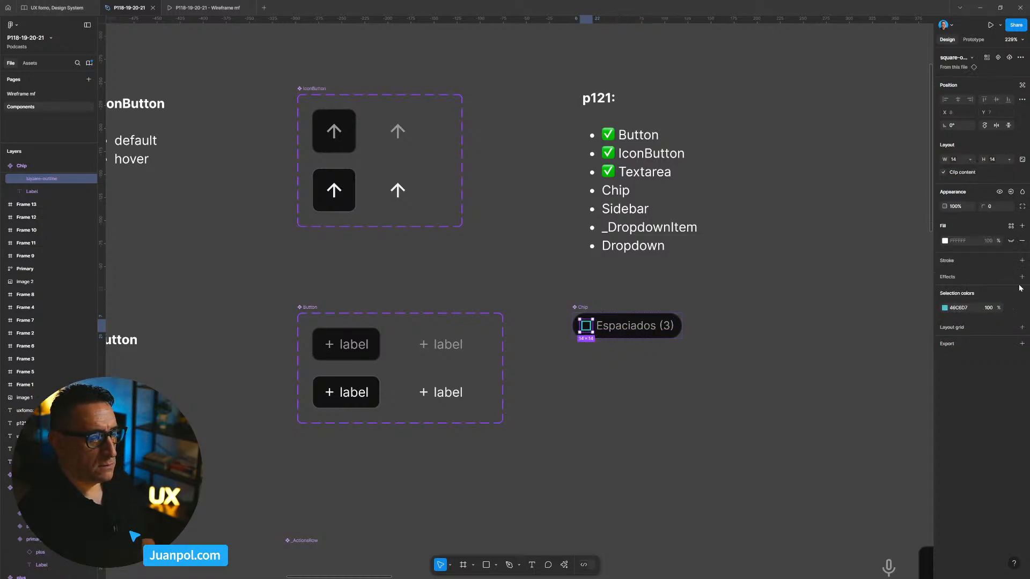
click(960, 308)
text(999)
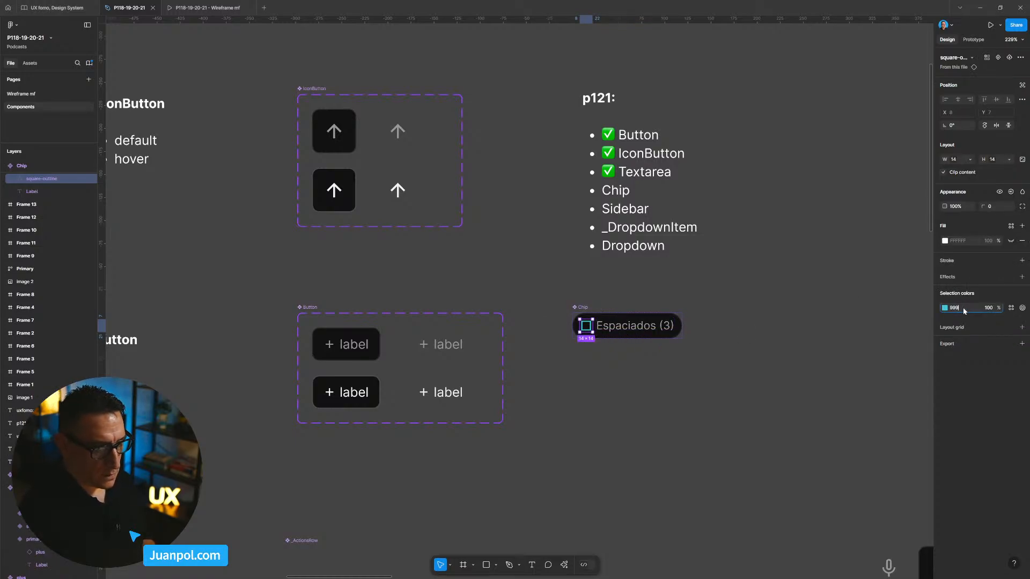
key(Return)
click(805, 340)
drag(805, 340, 757, 298)
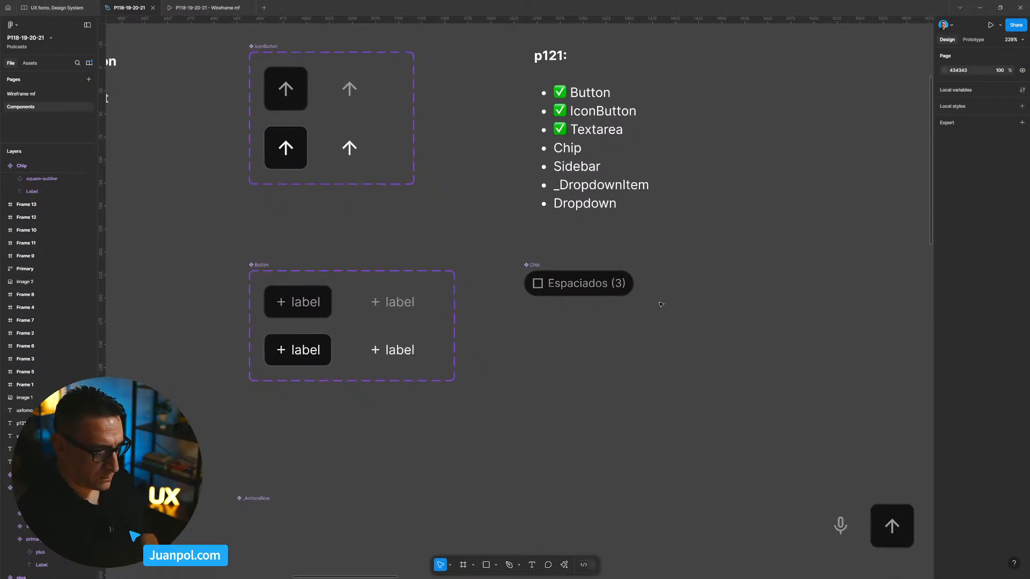
Add a variant property to the Chip component and name it state
scroll(590, 268, down, 1)
click(579, 283)
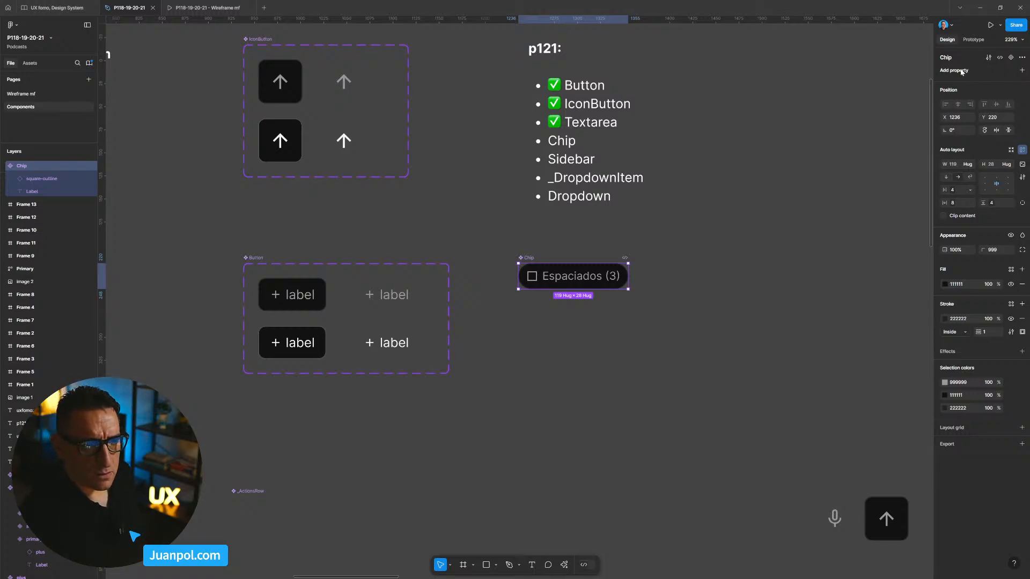
click(1022, 71)
key(Up)
key(Up)
key(Up)
key(Up)
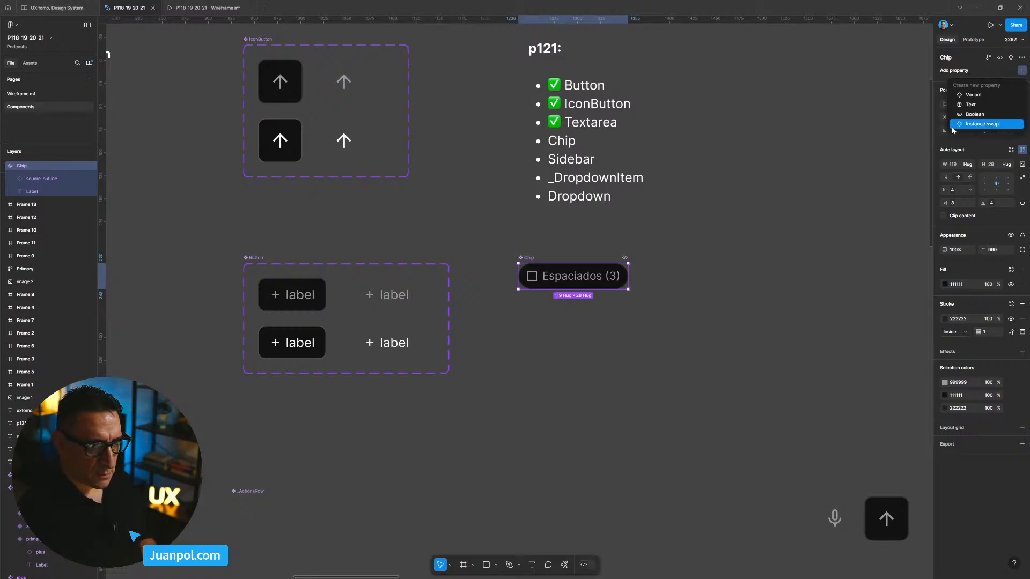
key(Return)
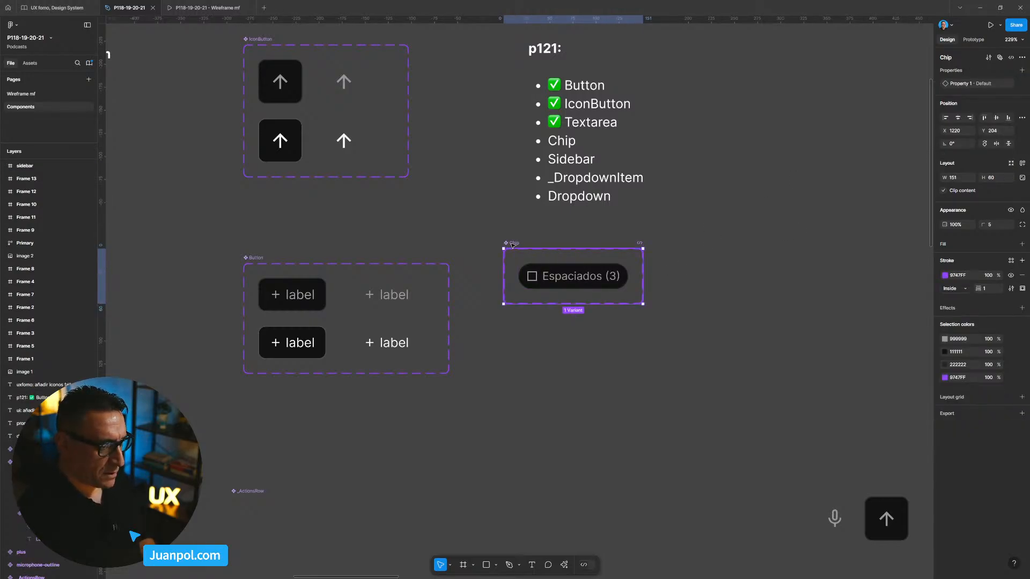
double_click(959, 84)
text(state)
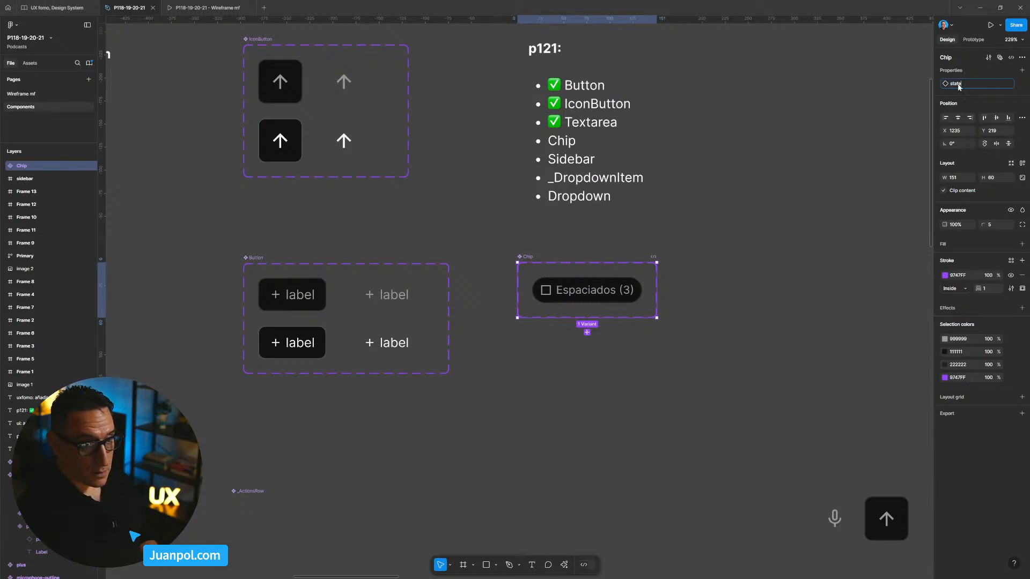
key(Return)
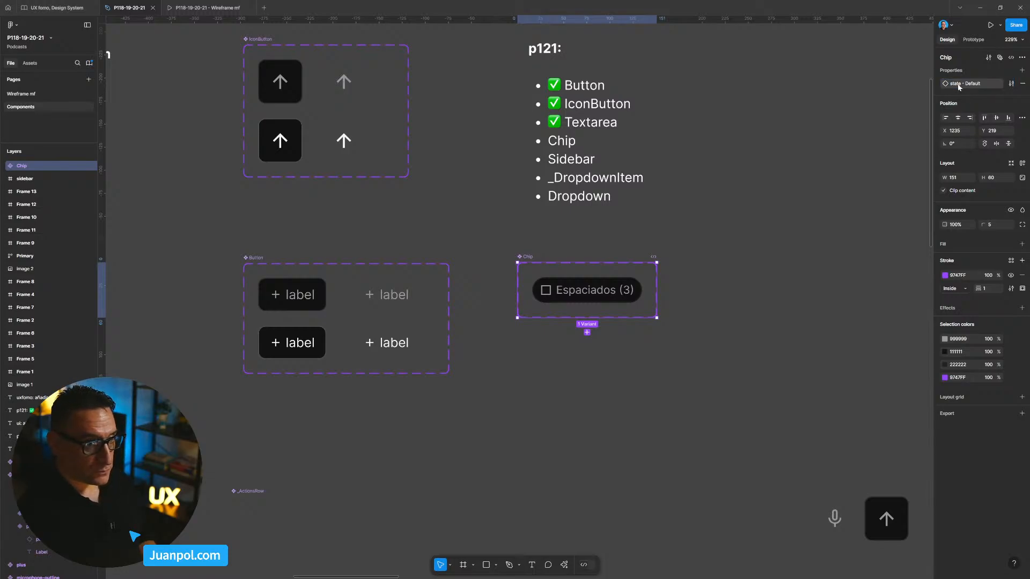
Rename the existing Chip variant's state value as lowercase default
click(607, 287)
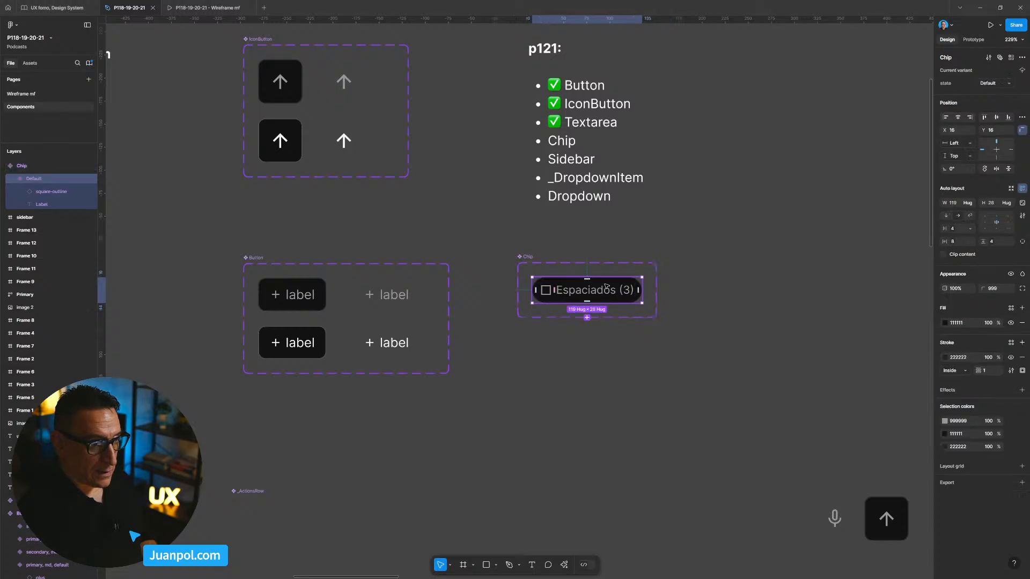
click(992, 84)
drag(986, 85, 979, 86)
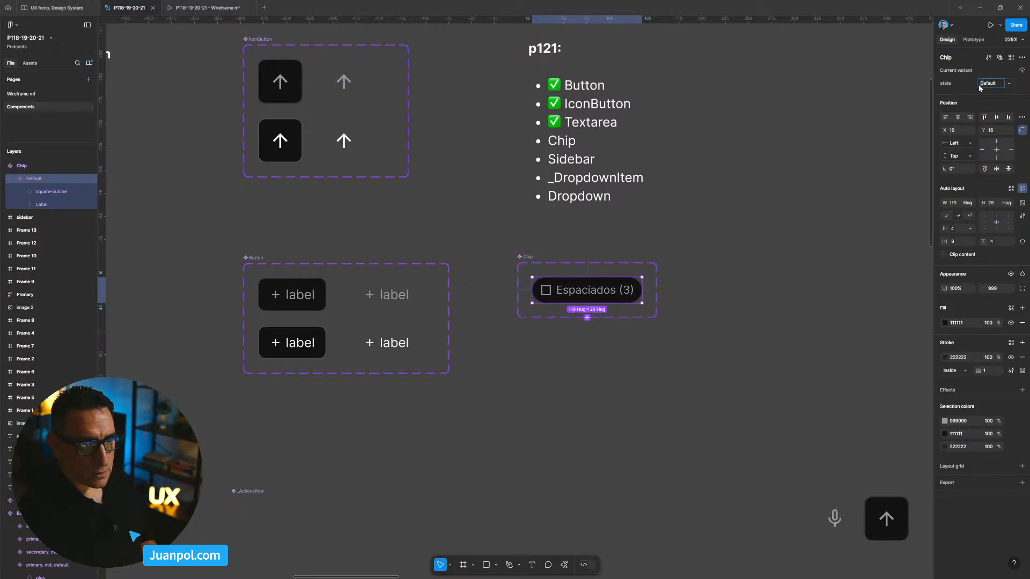
text(d)
text(e)
key(Return)
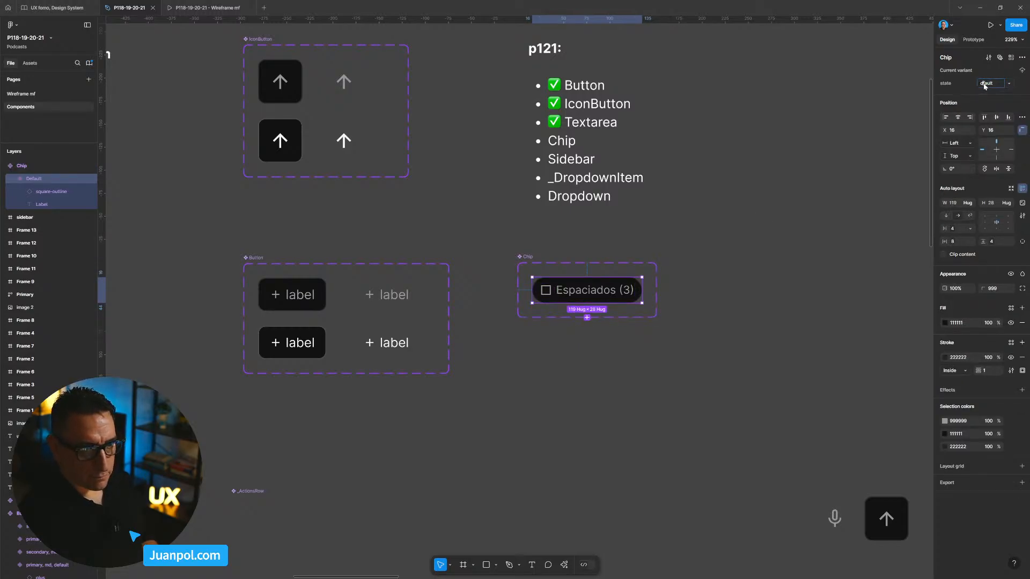
click(985, 85)
text(default)
key(Return)
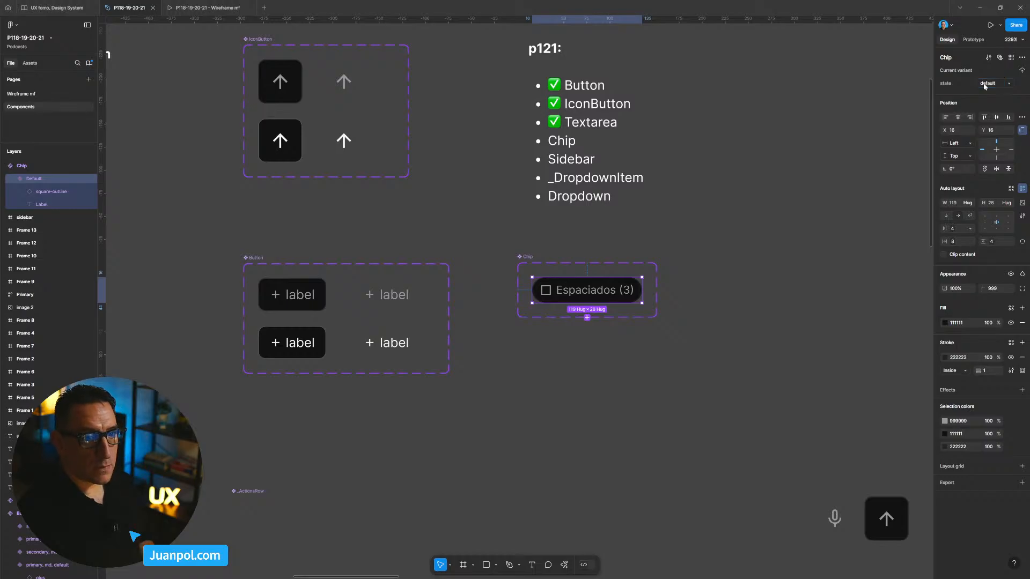
Add a second Chip variant, place it below the default one in the enlarged set and name its state hover
click(587, 318)
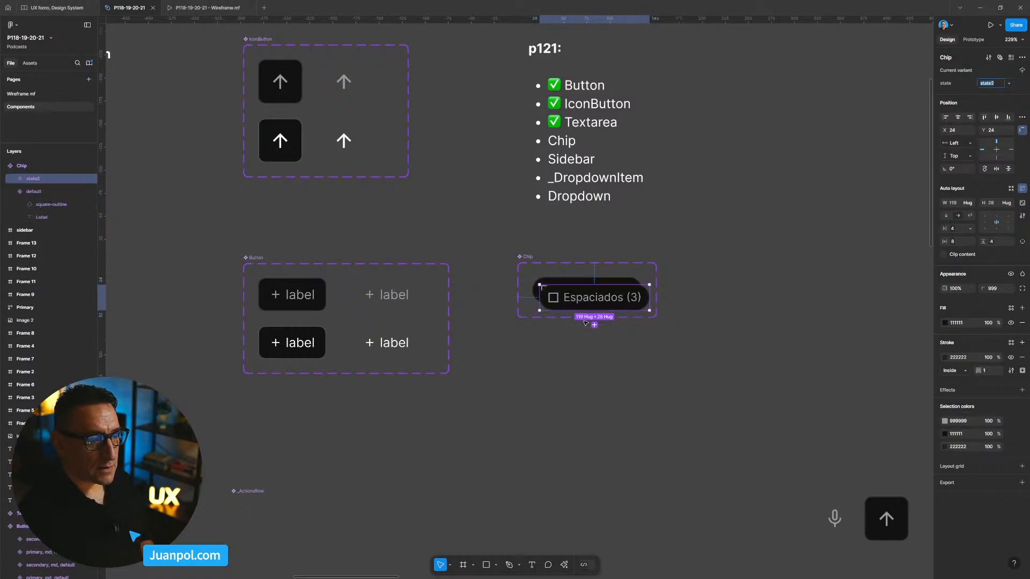
click(546, 269)
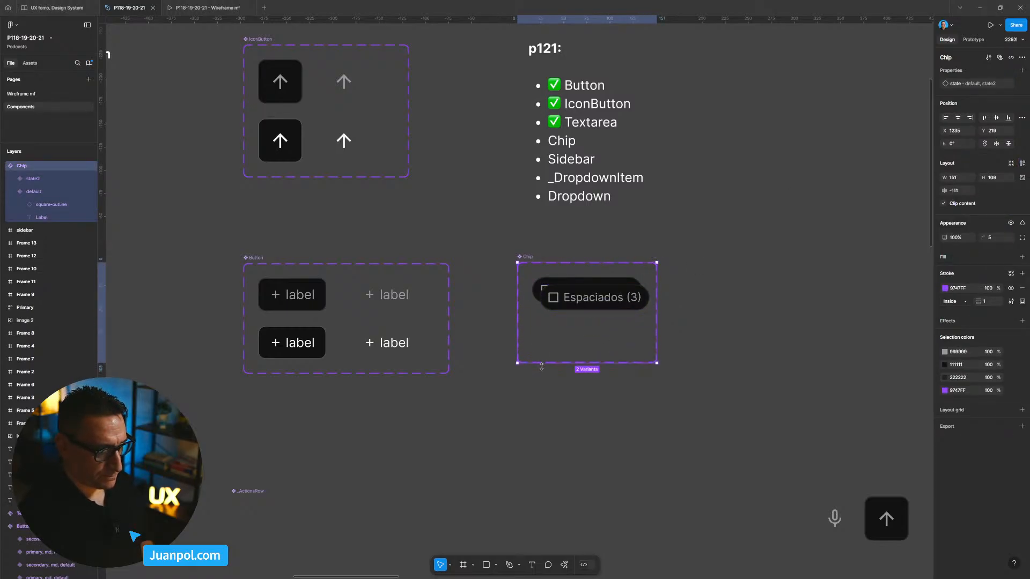
drag(580, 308, 572, 344)
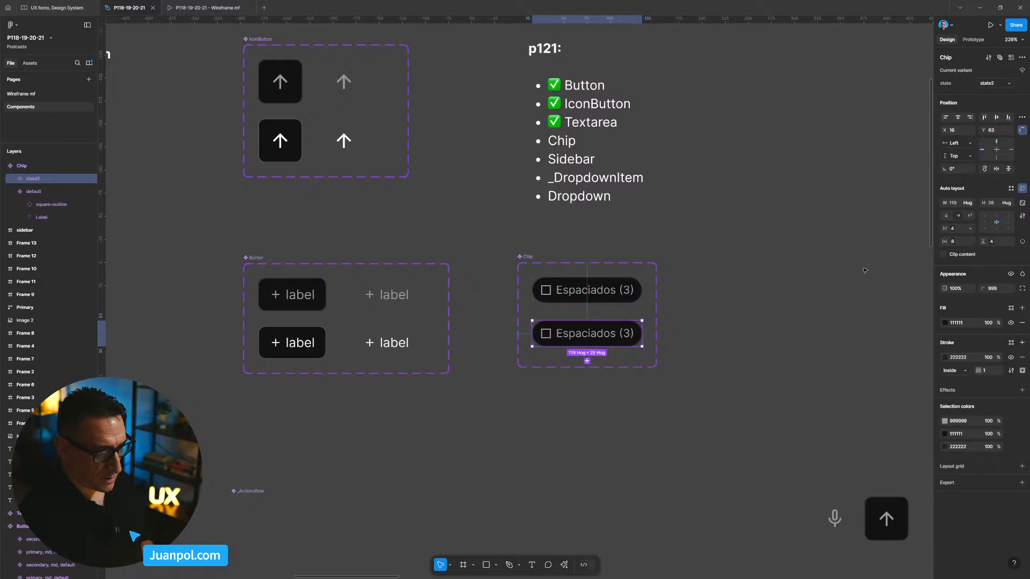
click(996, 84)
text(hover)
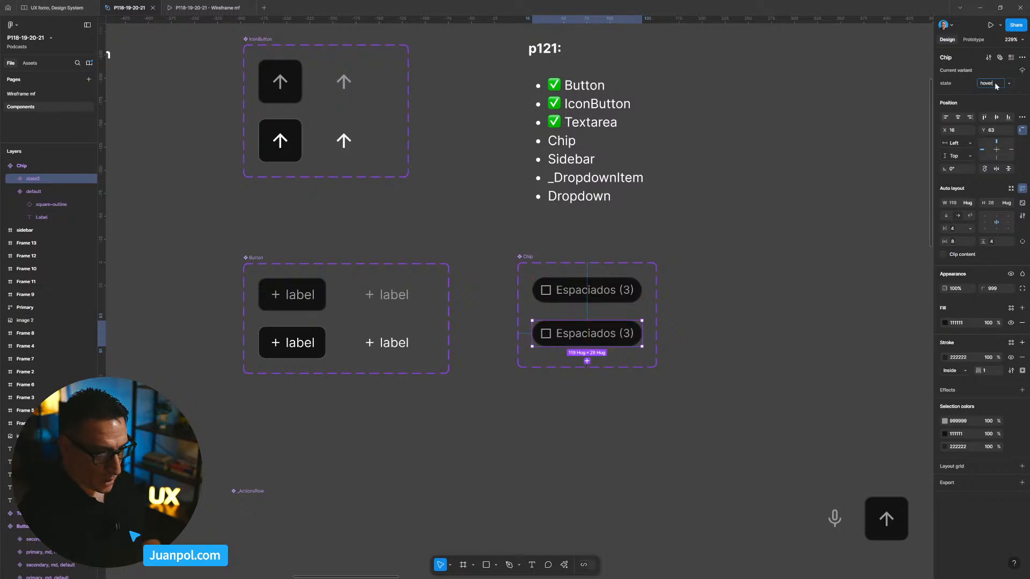
key(Return)
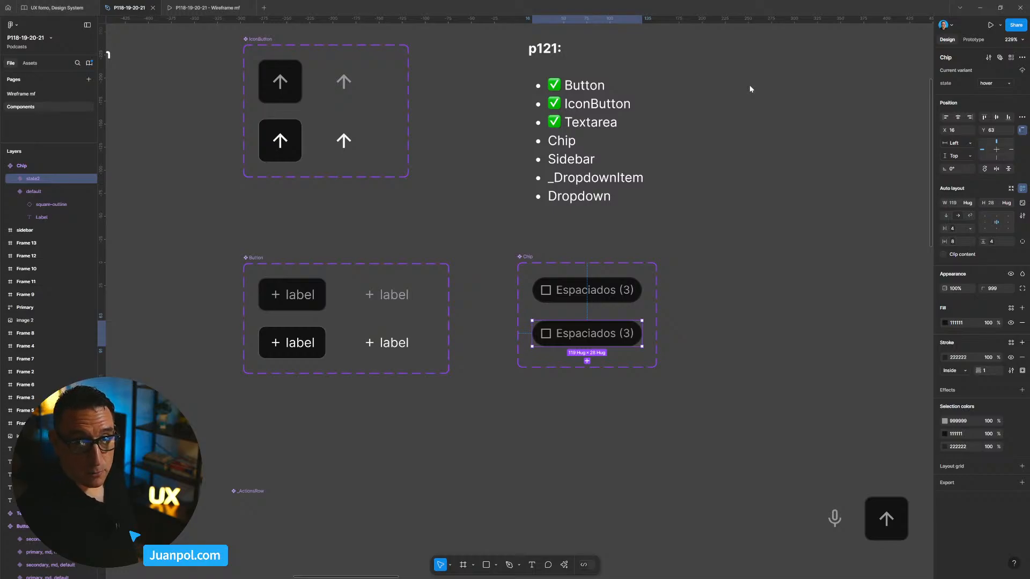
Copy the stroke colour 4F4F4F from the primary hover Button and apply it to the hover Chip variant's stroke
click(708, 324)
scroll(708, 324, right, 2)
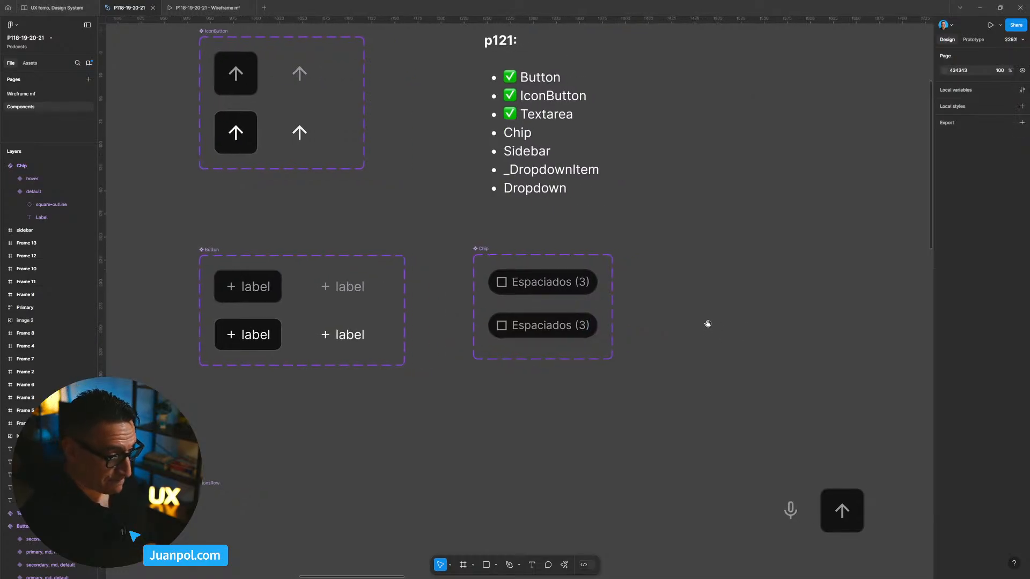
click(588, 326)
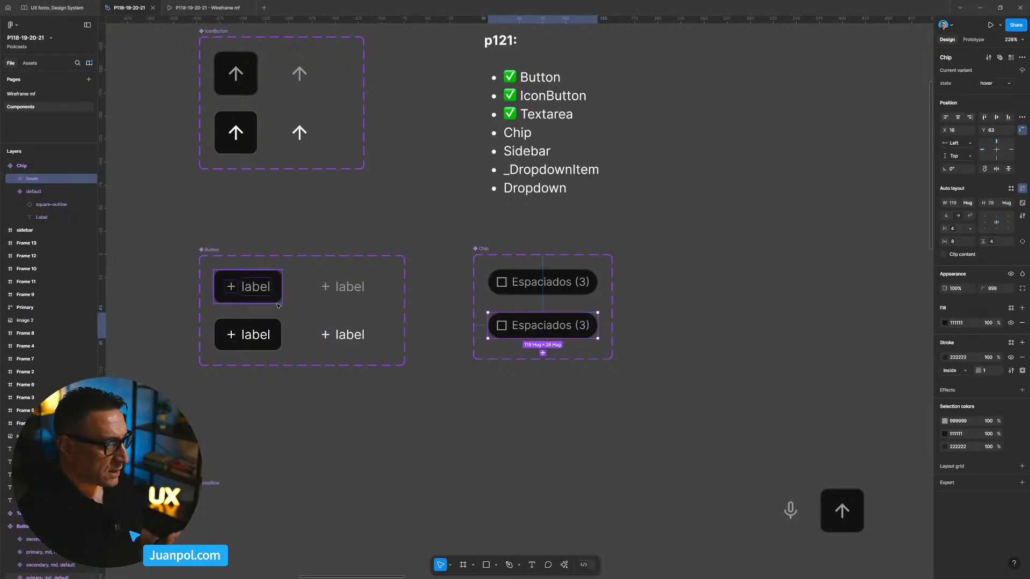
click(273, 325)
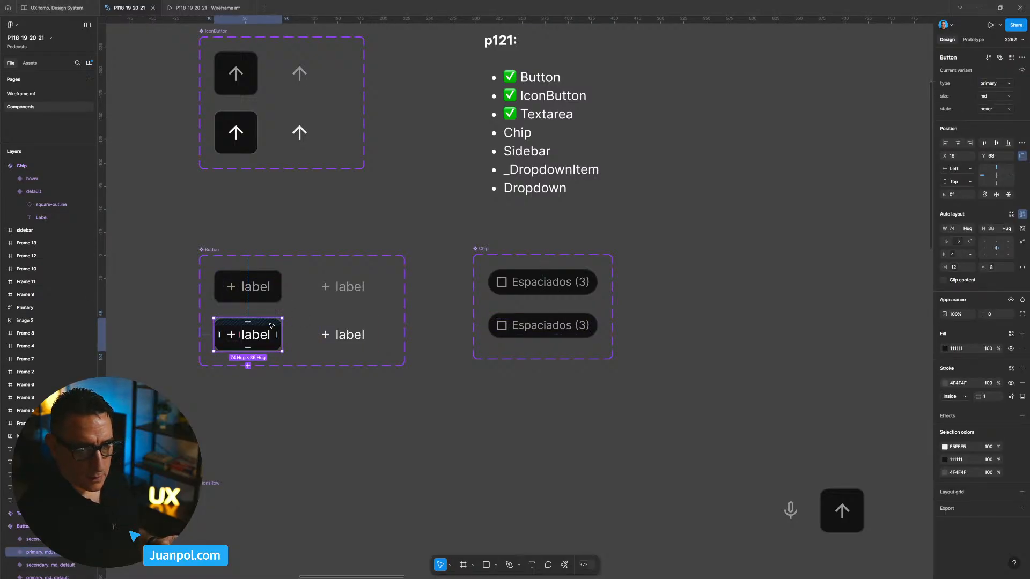
scroll(275, 322, down, 1)
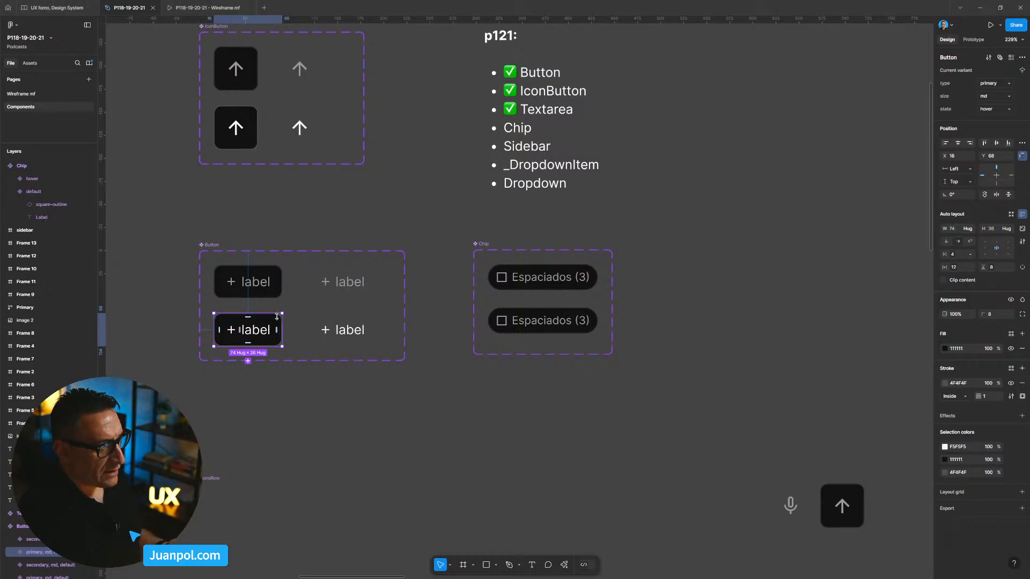
click(958, 383)
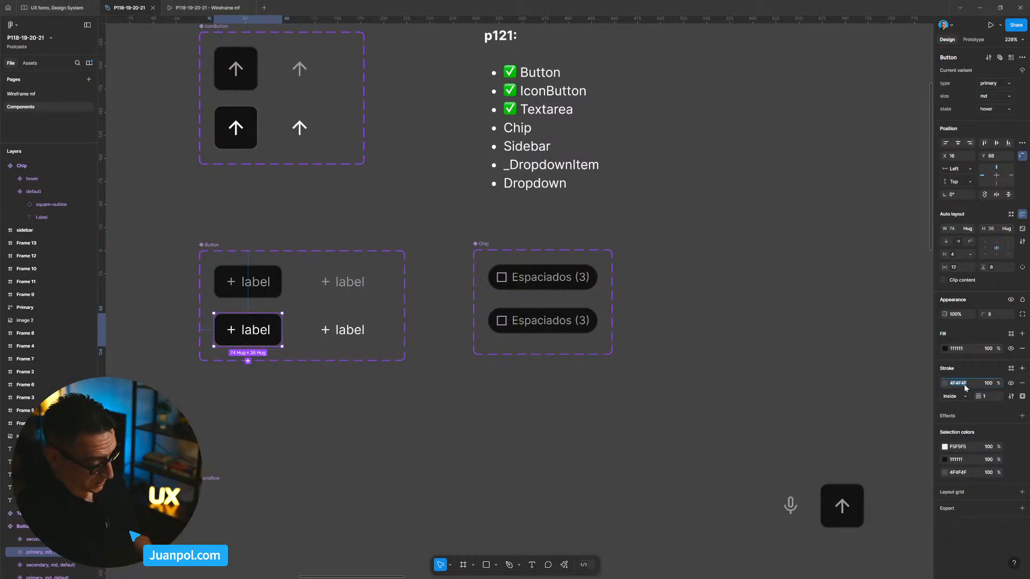
click(487, 326)
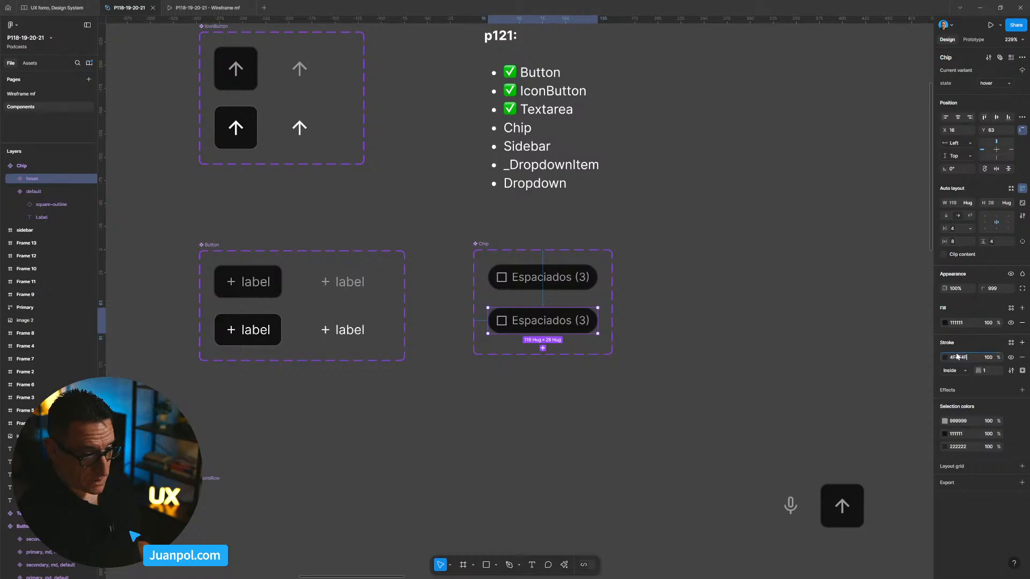
key(Return)
click(649, 370)
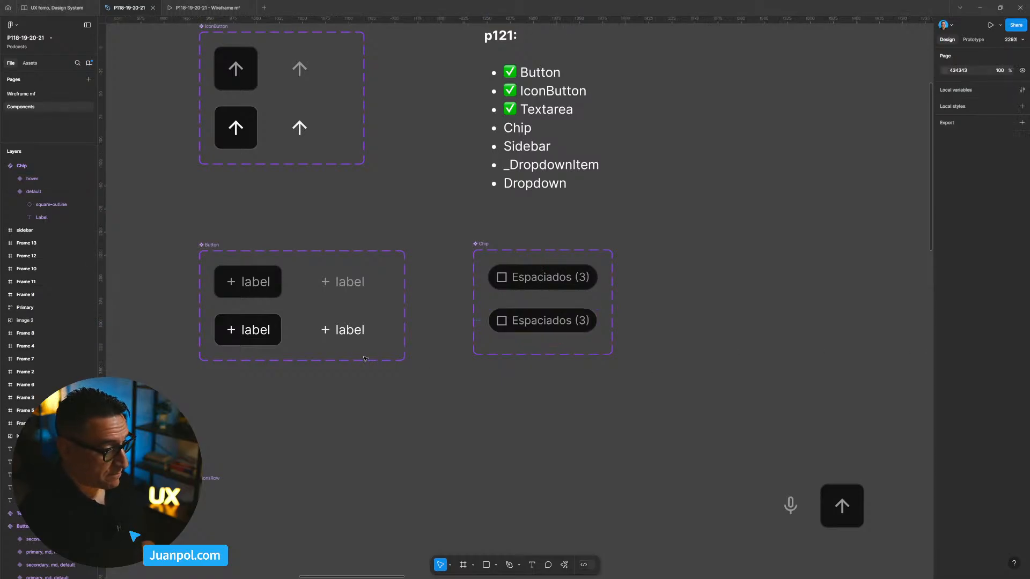
Copy the label colour F5F5F5 from the primary hover Button and apply it to the hover Chip variant's icon and label
double_click(258, 338)
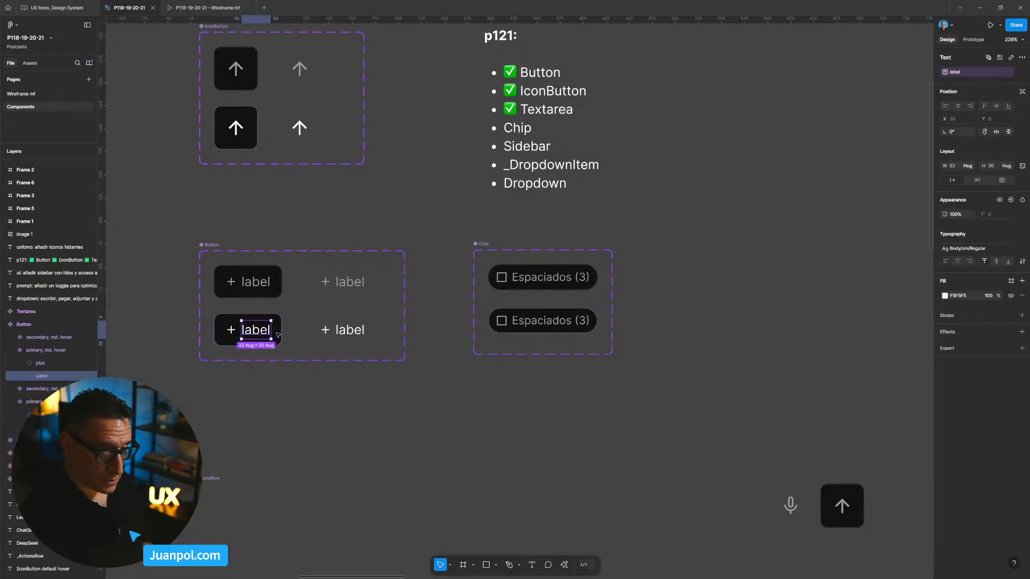
click(970, 297)
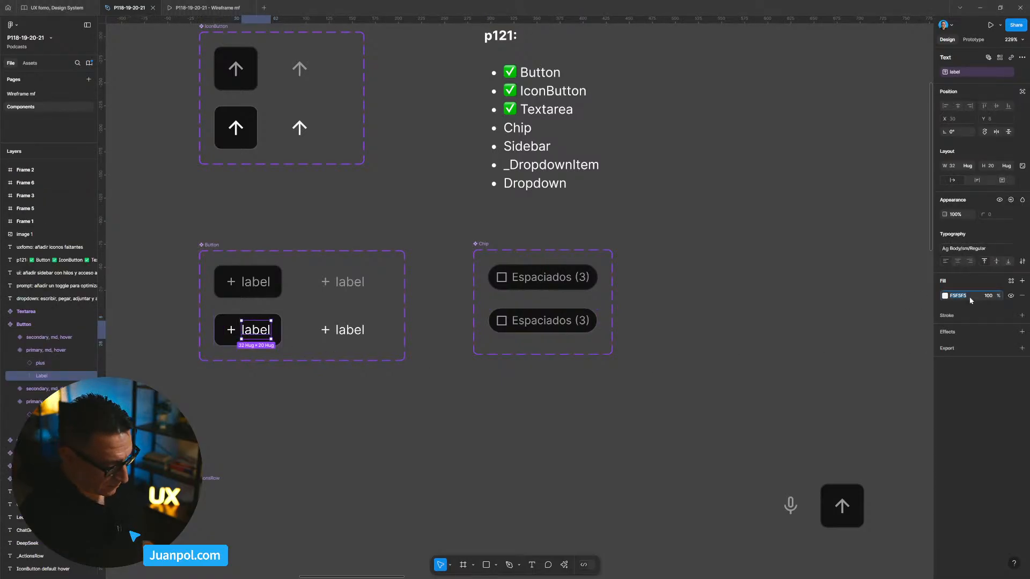
click(750, 365)
click(563, 330)
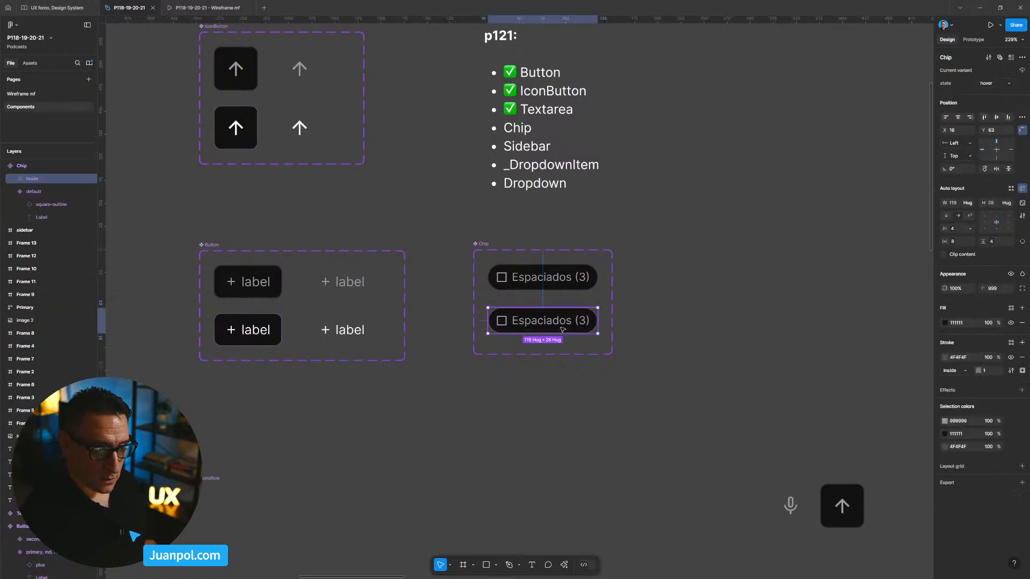
click(965, 421)
text(F5F5F5)
key(Return)
click(679, 368)
scroll(679, 359, down, 3)
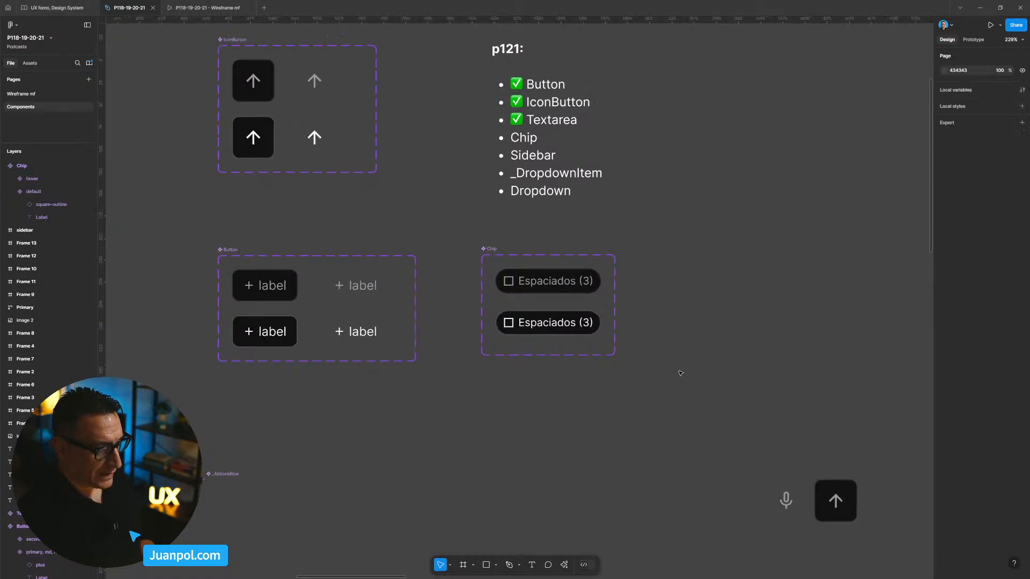
Enlarge the Chip component set to 119 high and space the variants inside it, with the default one at Y 20
scroll(535, 283, up, 3)
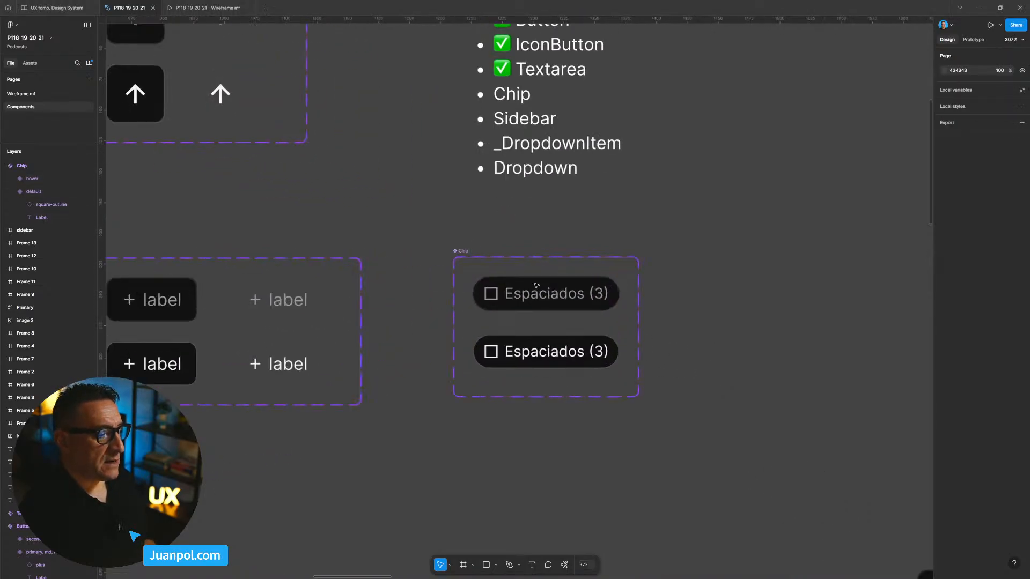
drag(452, 280, 547, 236)
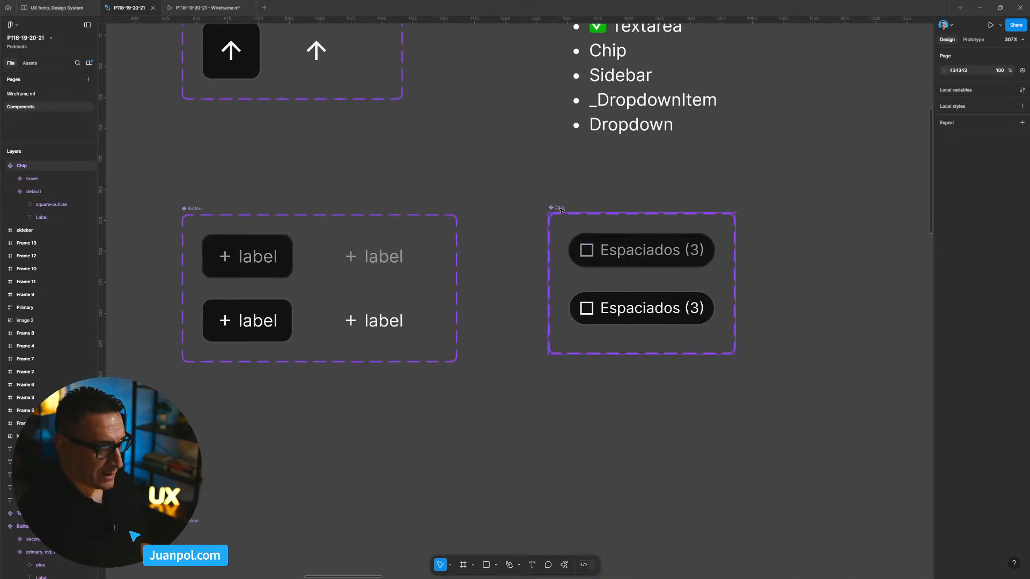
click(609, 343)
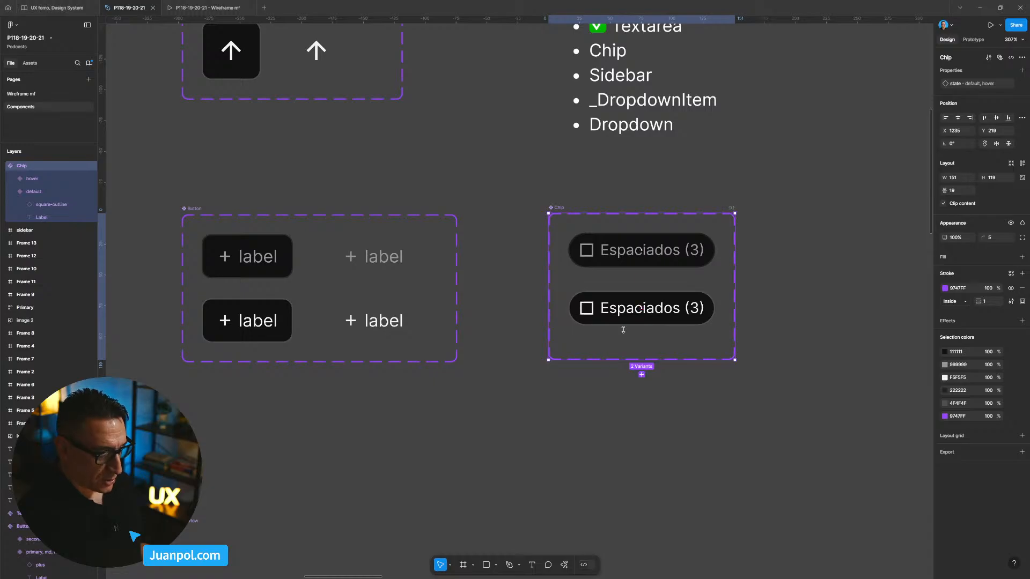
click(641, 313)
drag(641, 317, 641, 325)
drag(643, 264, 642, 268)
drag(793, 279, 739, 272)
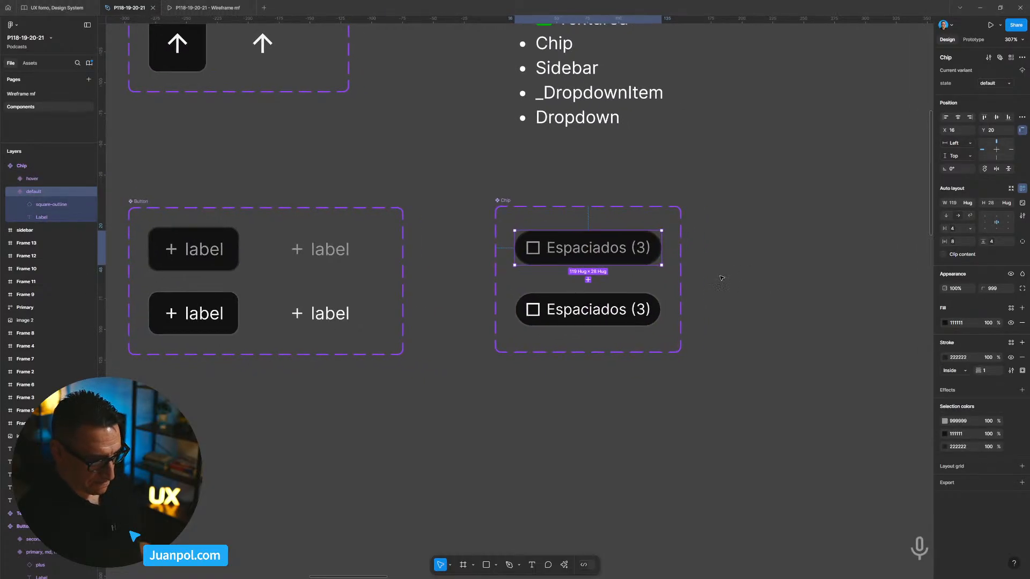
Link the default Chip variant to the hover variant with a While hovering interaction that changes the state to hover
click(974, 40)
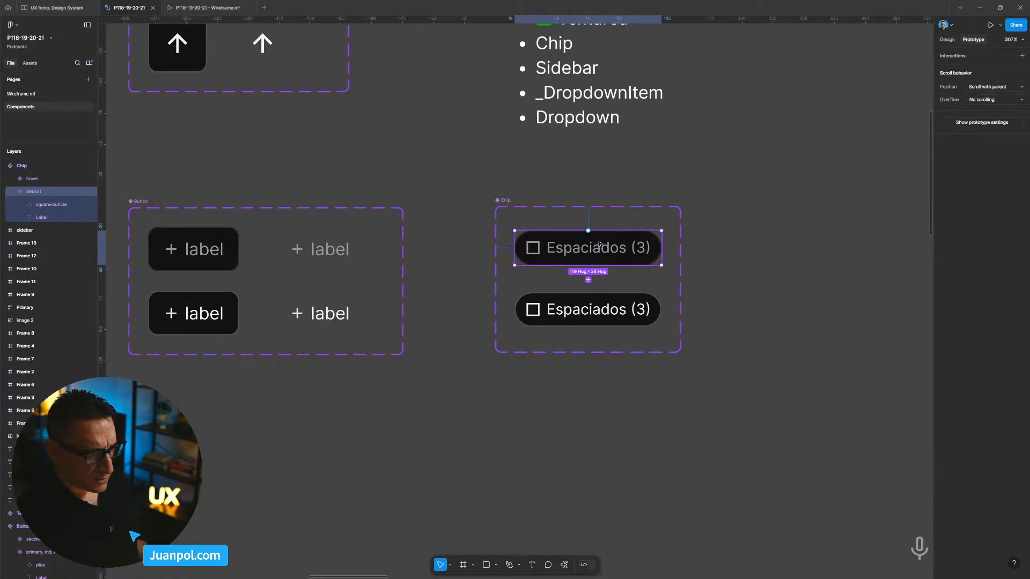
drag(588, 265, 590, 298)
click(597, 332)
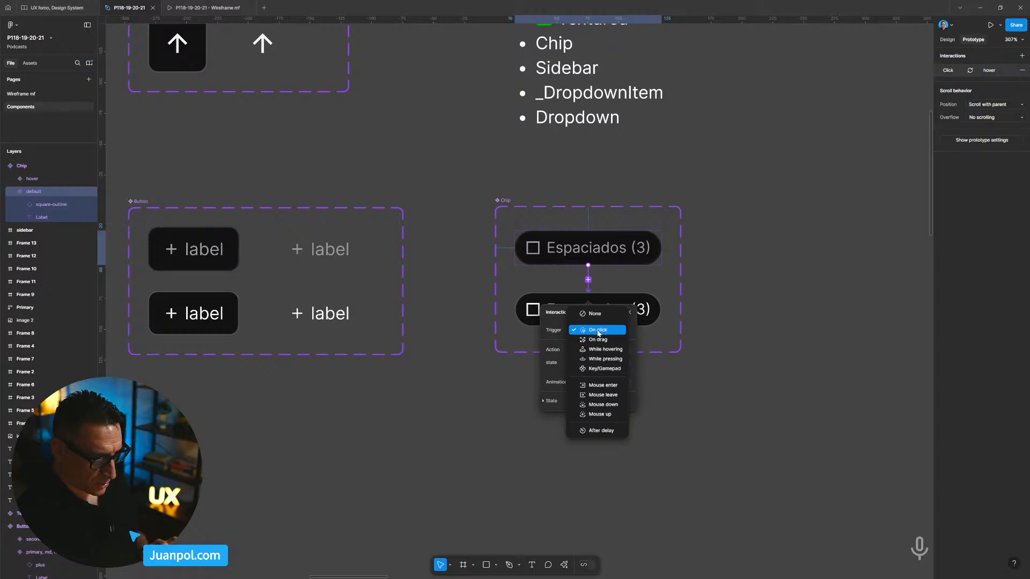
click(605, 349)
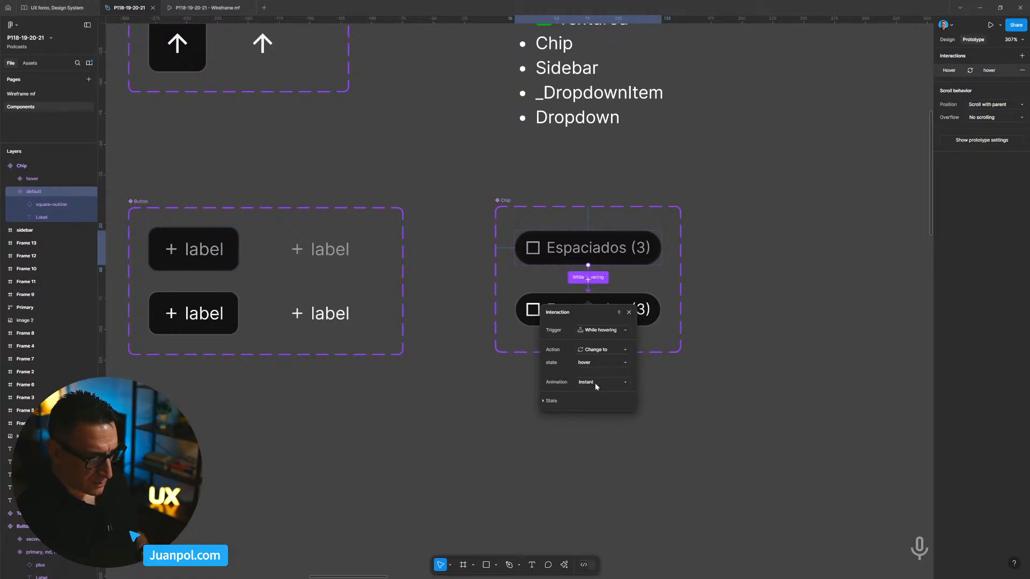
click(688, 390)
Create a text property named label with the value label on the default Chip variant's text
scroll(652, 431, down, 8)
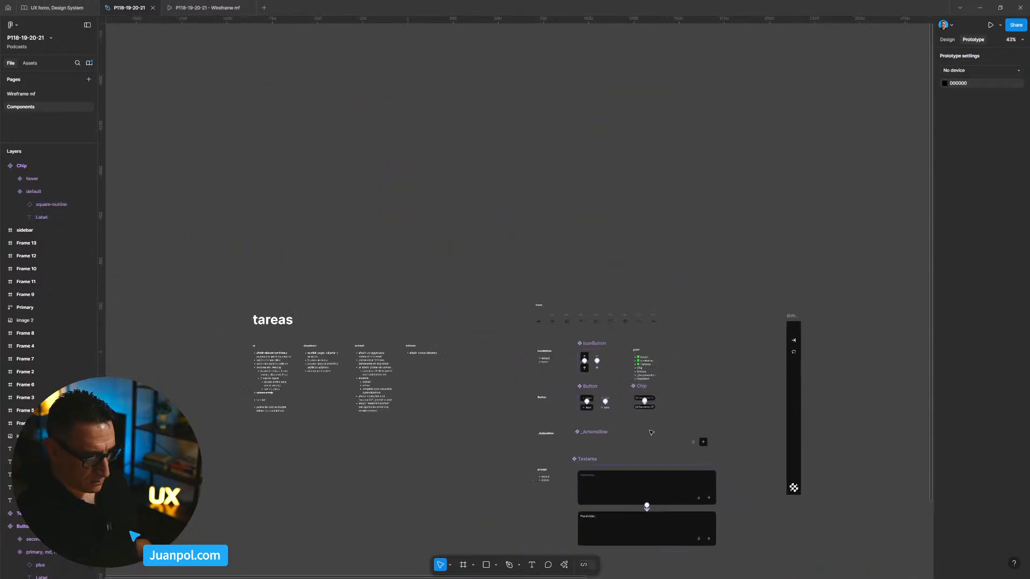
scroll(652, 432, up, 8)
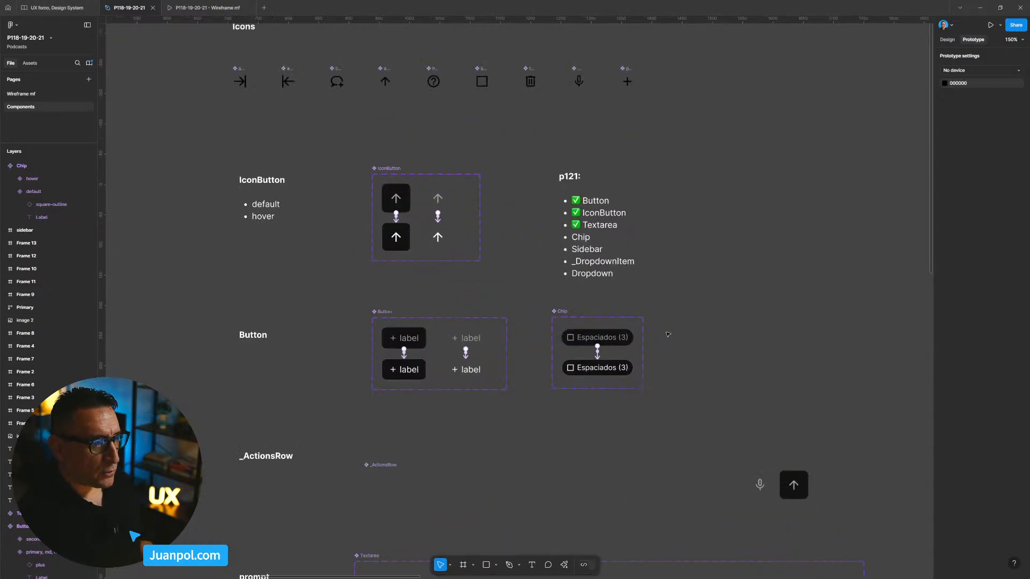
scroll(549, 286, up, 4)
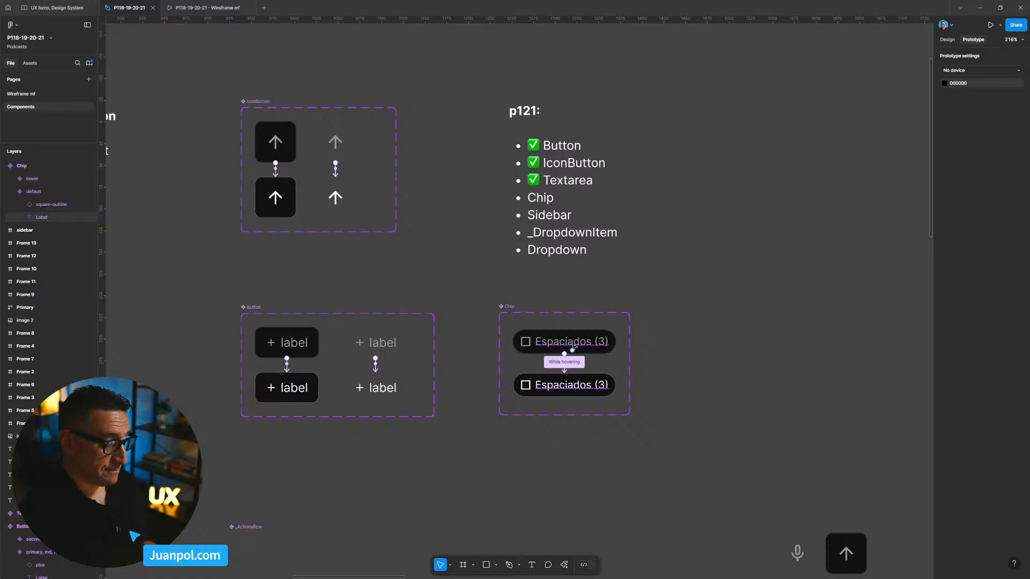
double_click(606, 341)
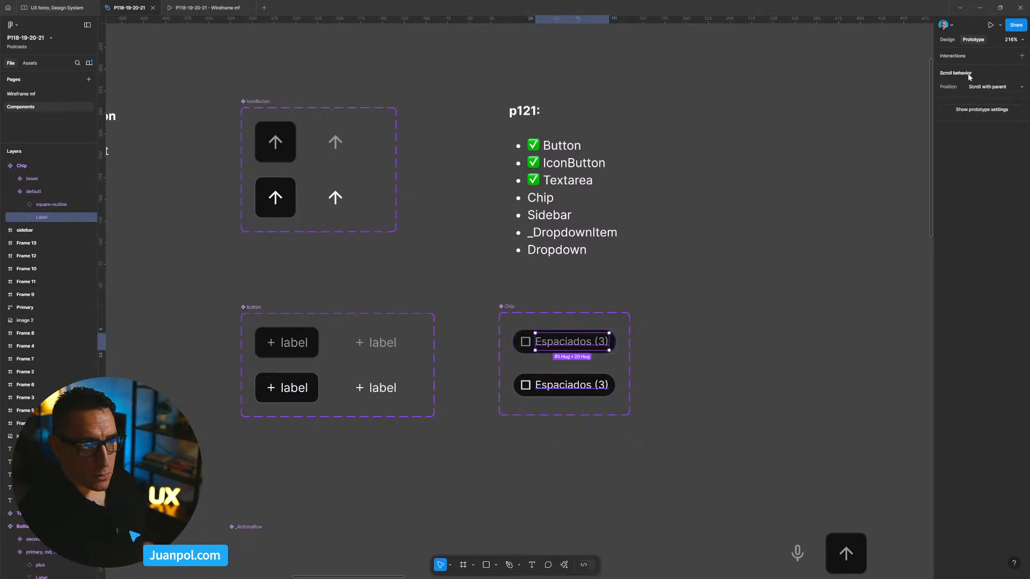
click(947, 39)
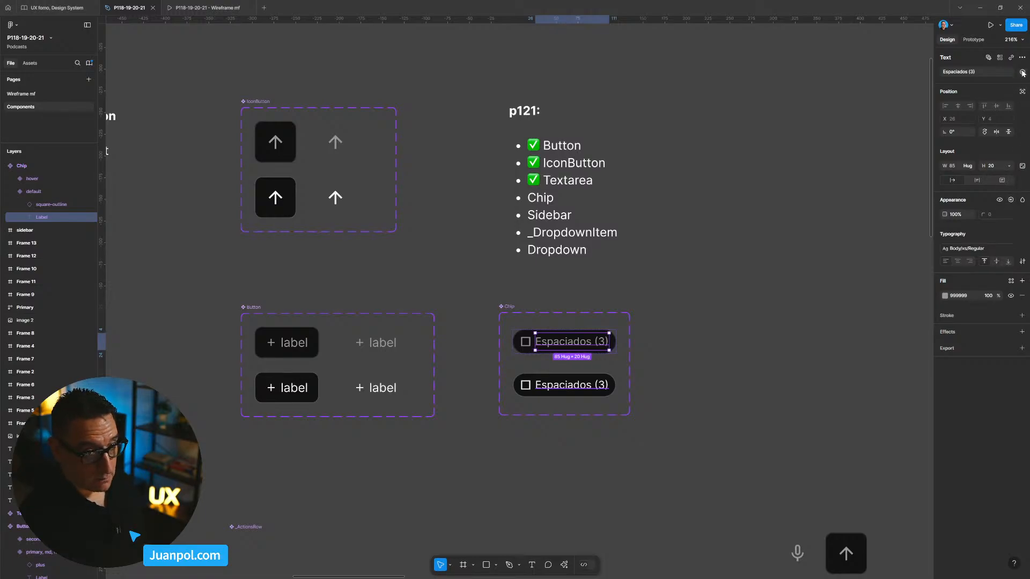
click(1022, 72)
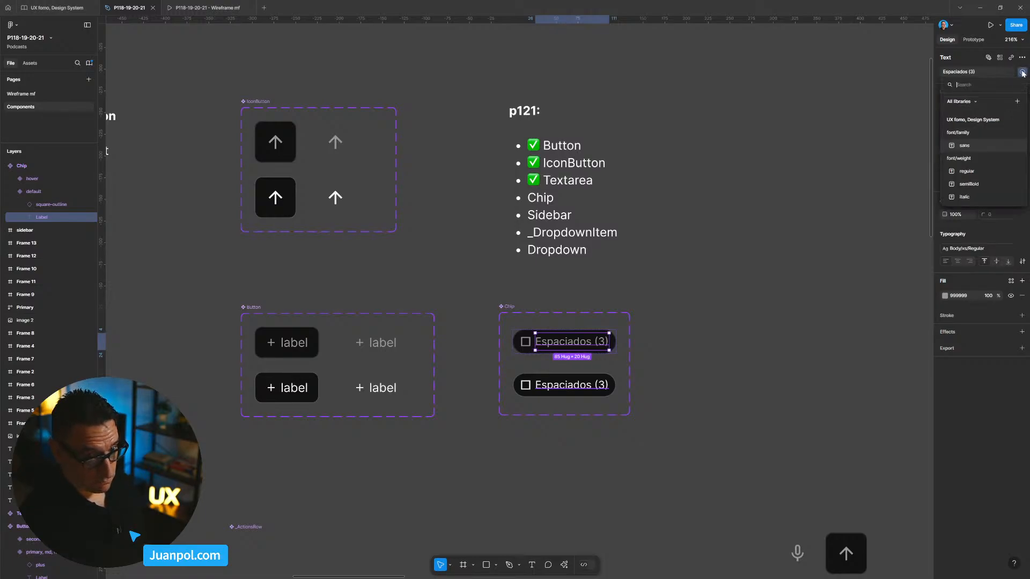
click(1019, 100)
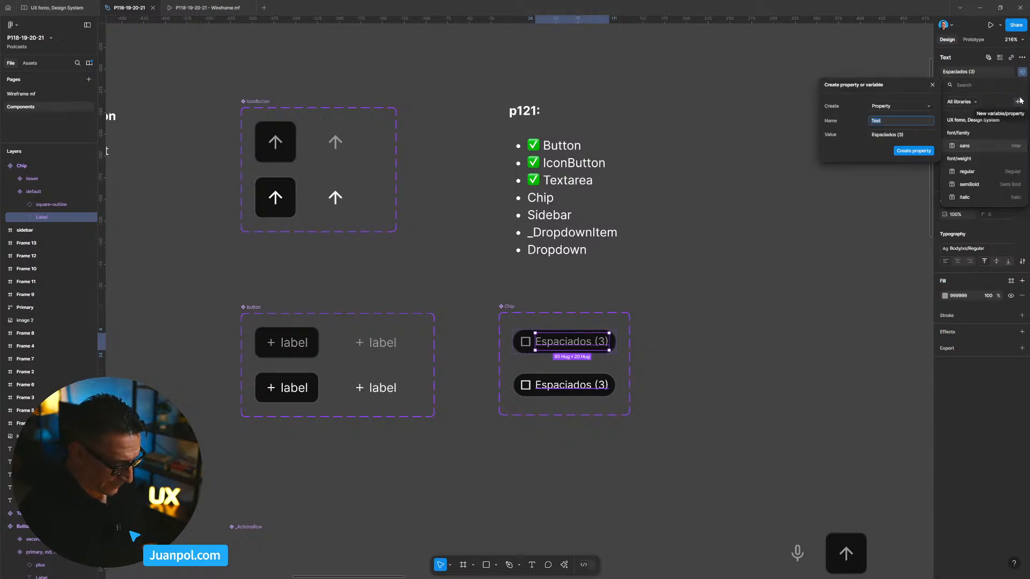
text(label)
key(Tab)
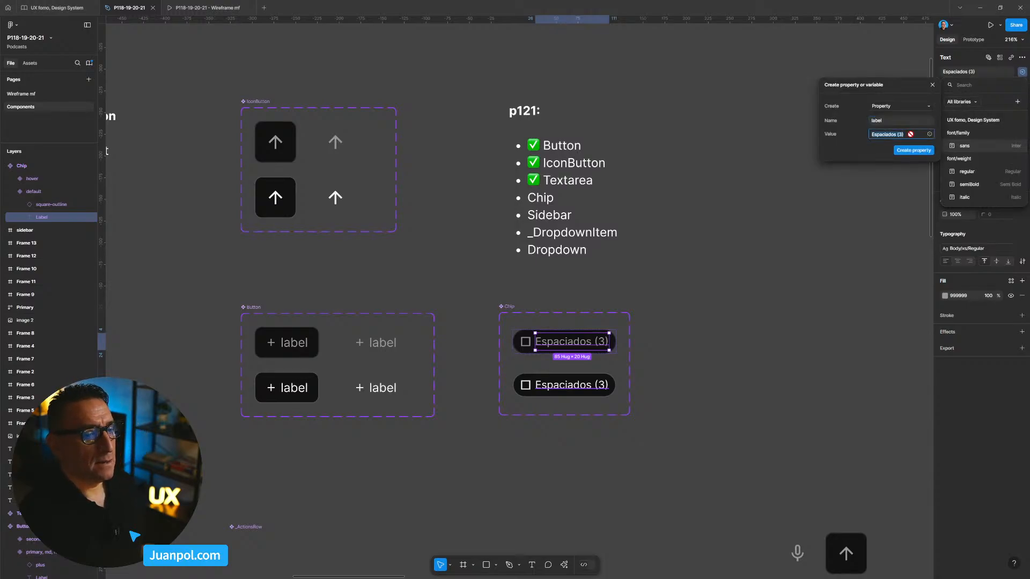
text(label)
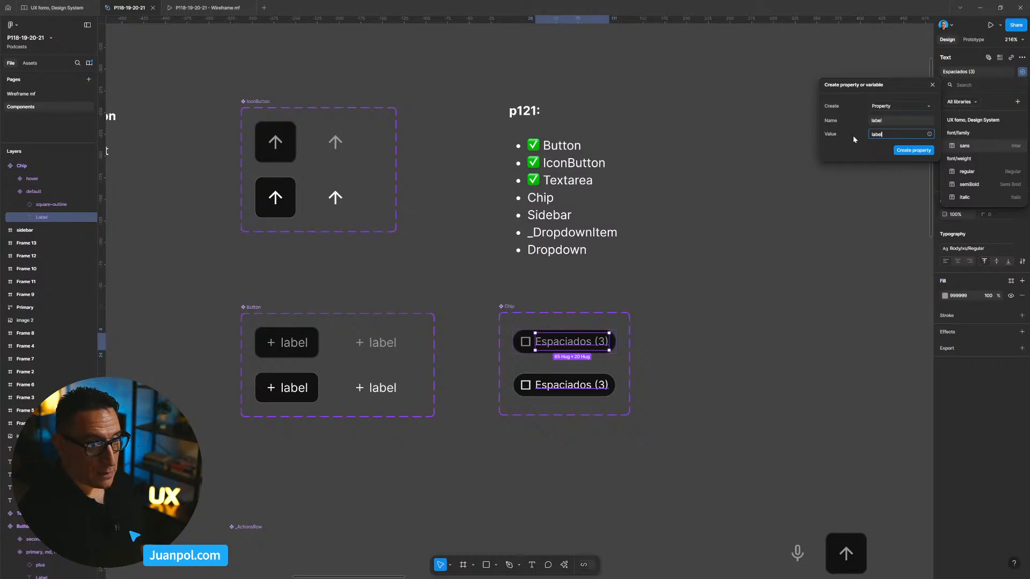
click(913, 150)
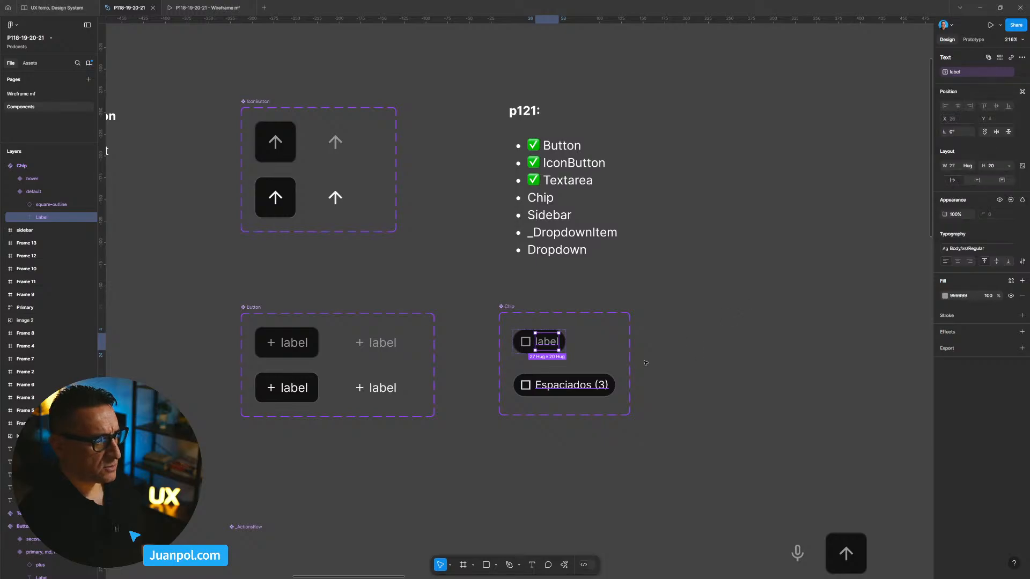
Bind the hover Chip variant's text to the existing label property
click(575, 388)
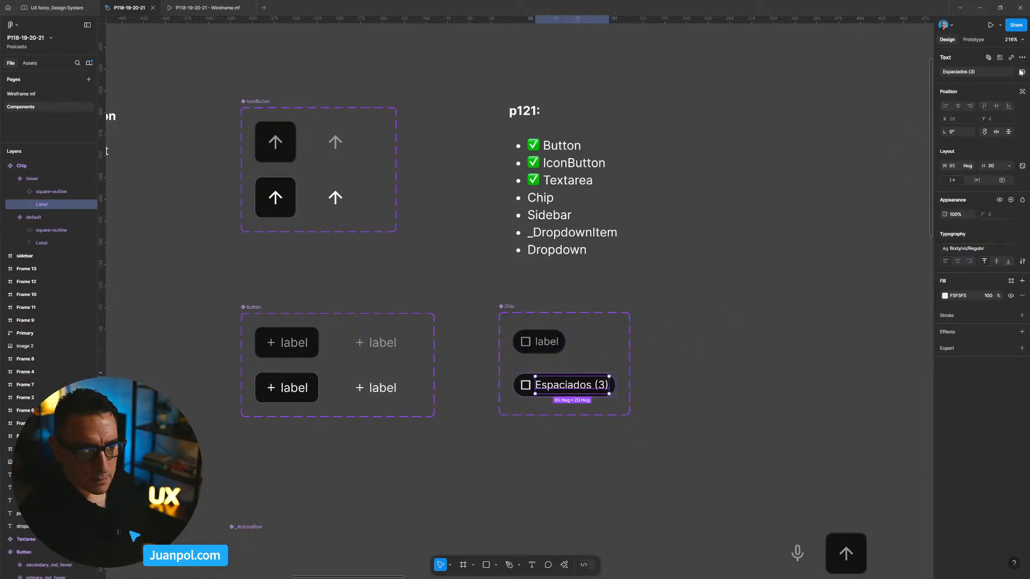
click(1022, 73)
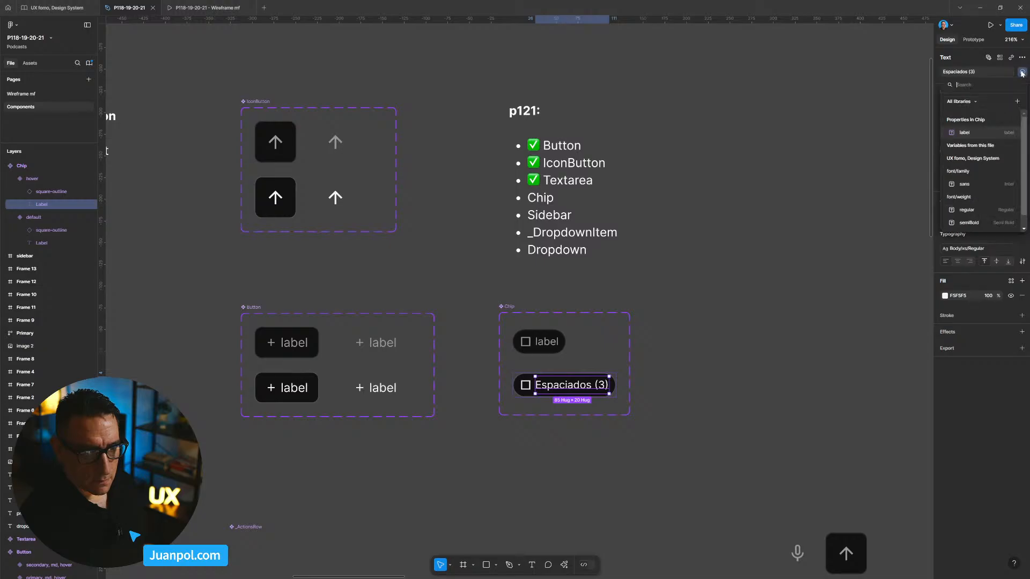
click(966, 133)
click(775, 305)
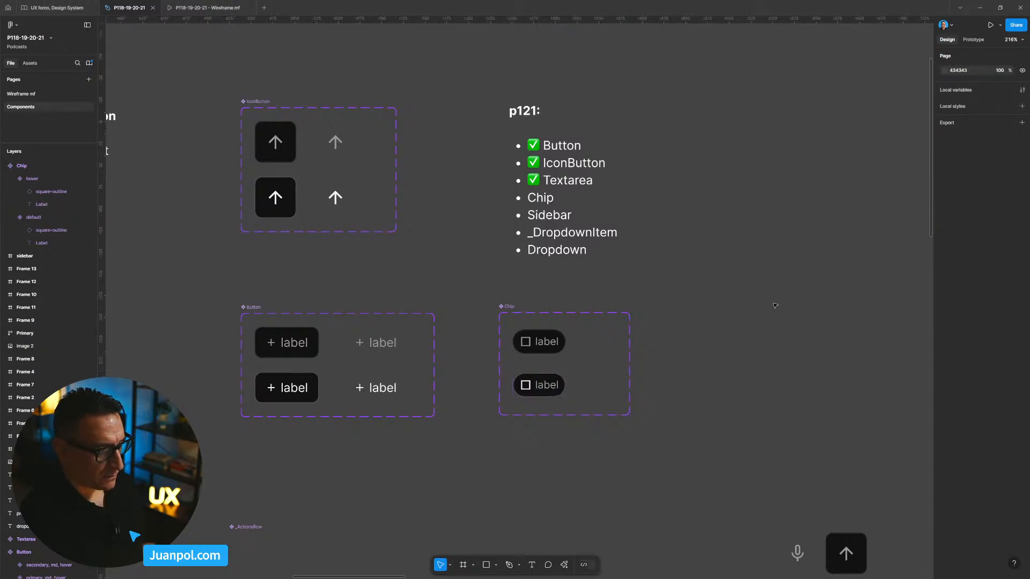
scroll(775, 305, down, 5)
Copy the colour F5F5F5 from the hover Chip's square icon and apply it to that variant's label fill
scroll(604, 366, up, 8)
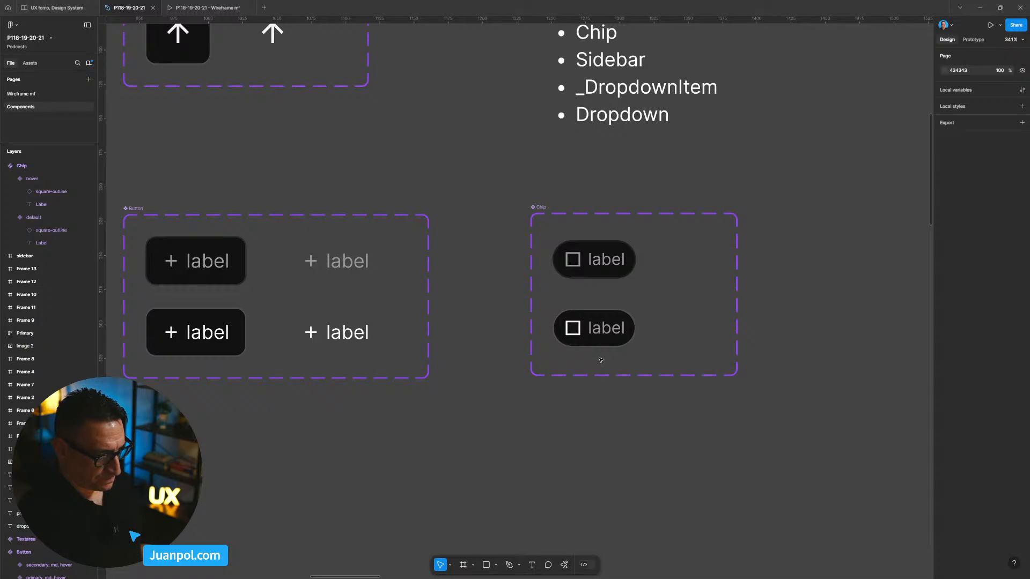
ctrl+click(608, 328)
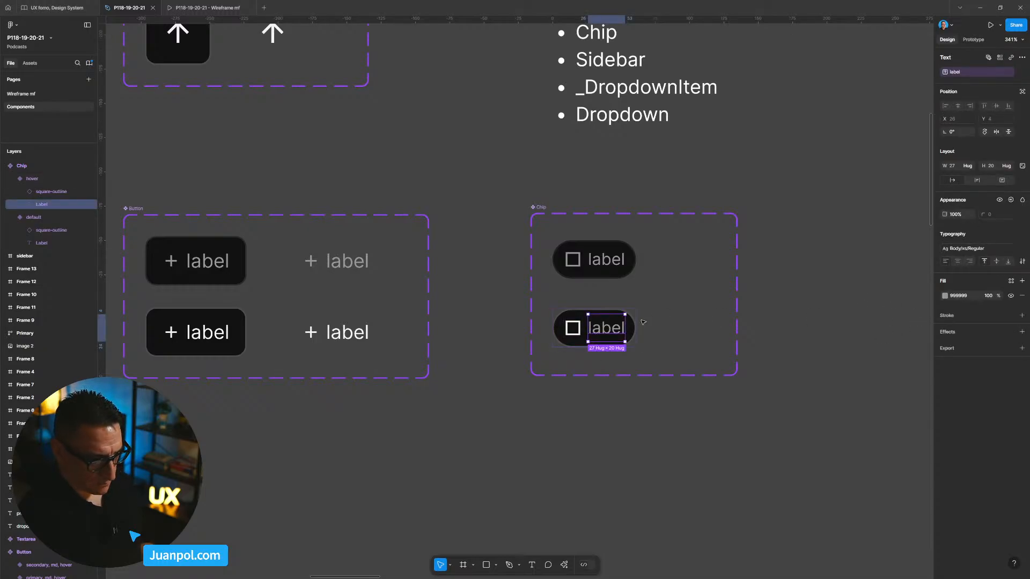
click(573, 327)
click(963, 308)
key(ctrl+c)
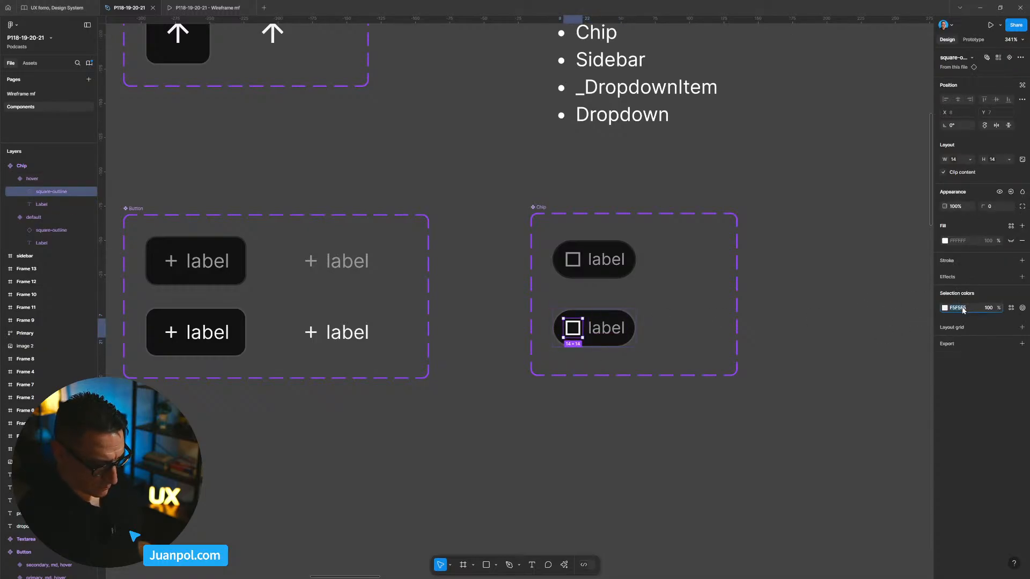
click(619, 331)
click(965, 296)
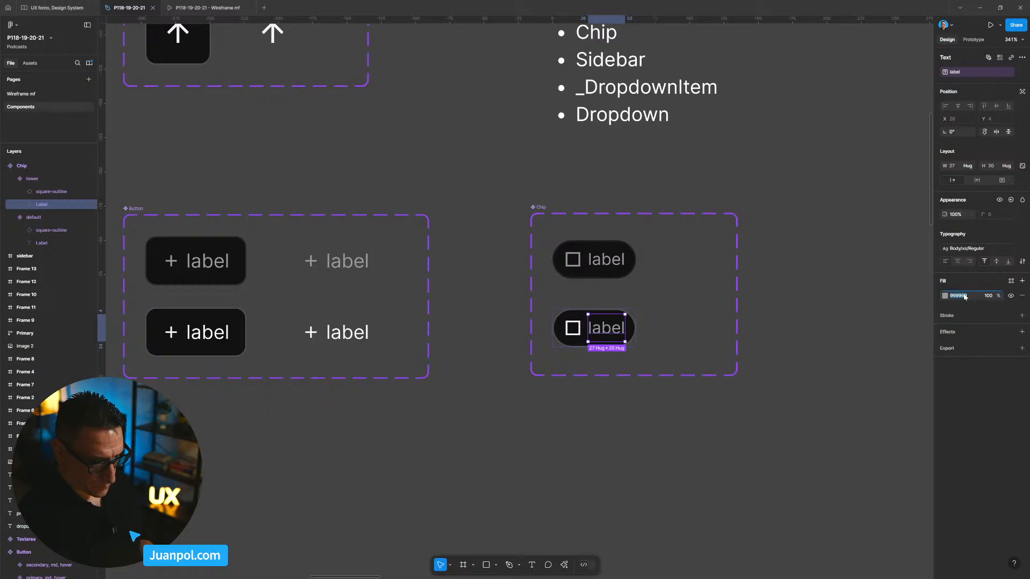
key(ctrl+v)
key(Return)
click(831, 320)
Place an instance of the default Chip variant on the empty canvas beside the component set, leaving the original variant in the set
scroll(832, 321, down, 5)
scroll(580, 278, up, 3)
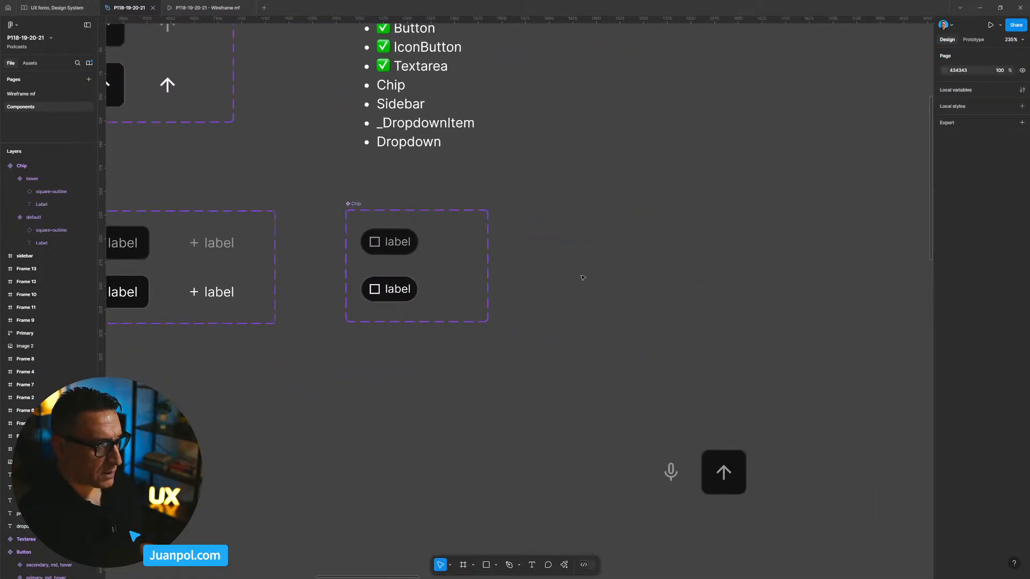
drag(400, 245, 637, 241)
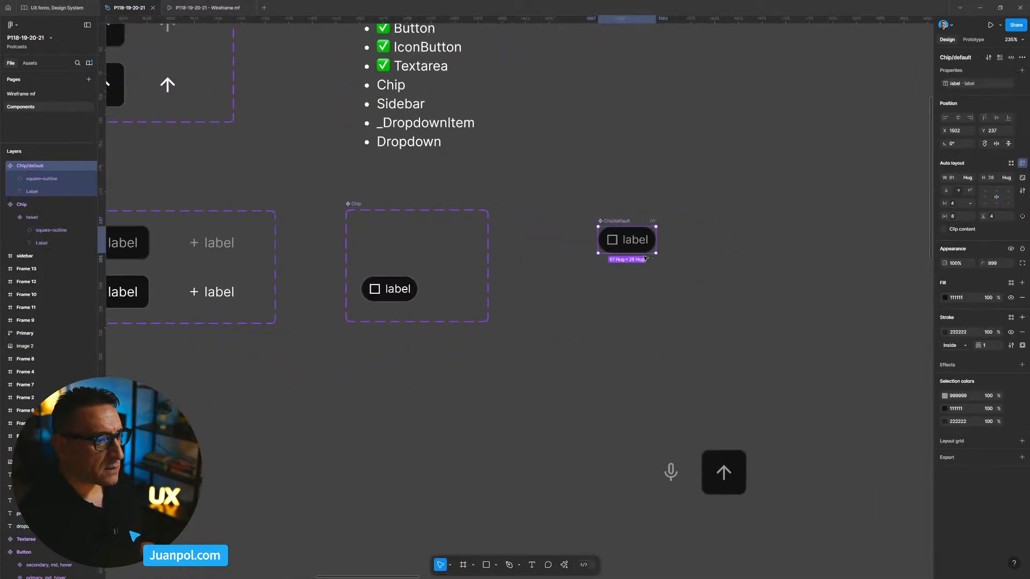
key(ctrl+z)
alt+drag(402, 247, 654, 243)
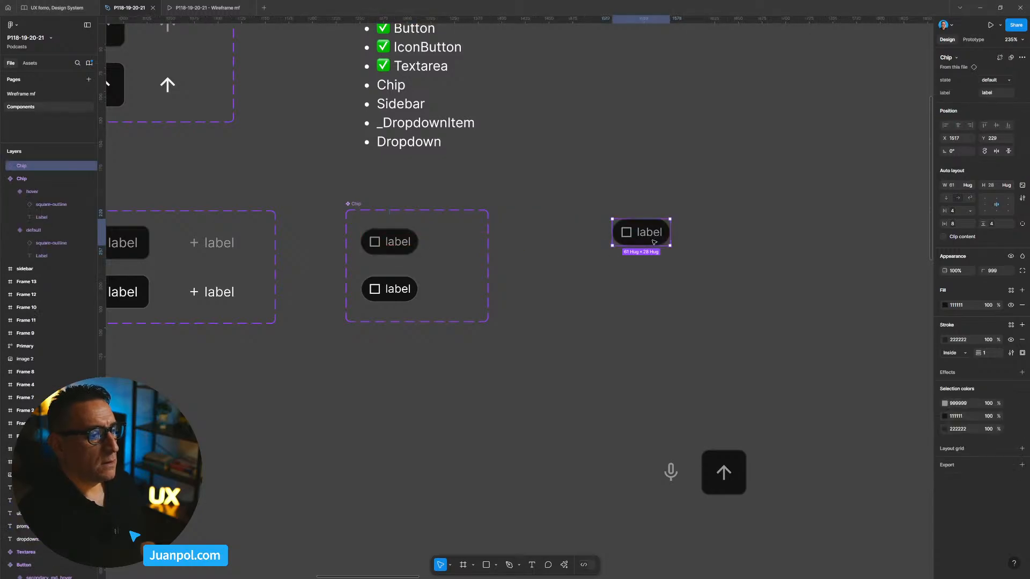
Set the Chip instance's label to Prueba and switch its state to hover
scroll(708, 234, up, 2)
click(997, 92)
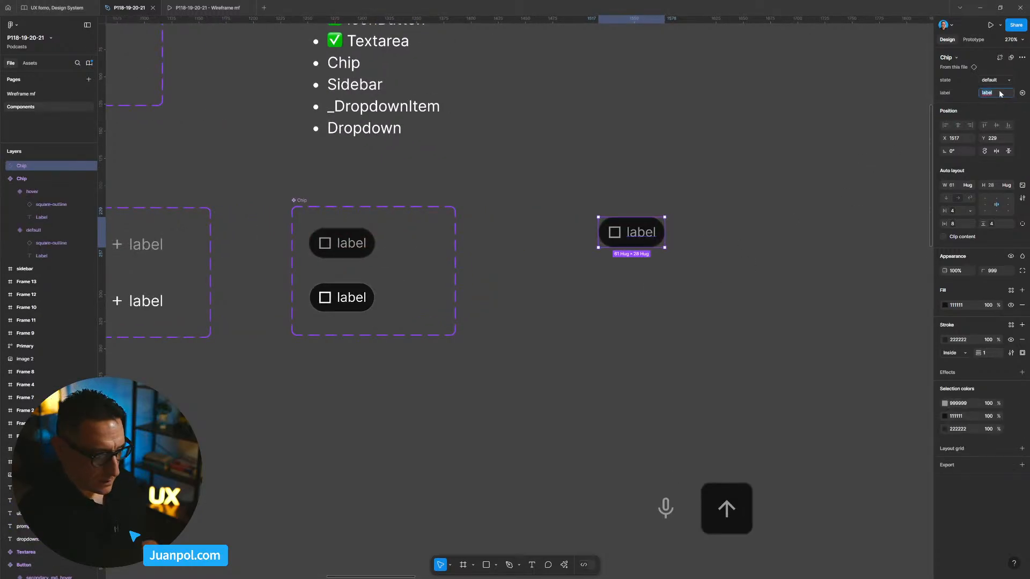
key(BackSpace)
text(Prueba)
key(Return)
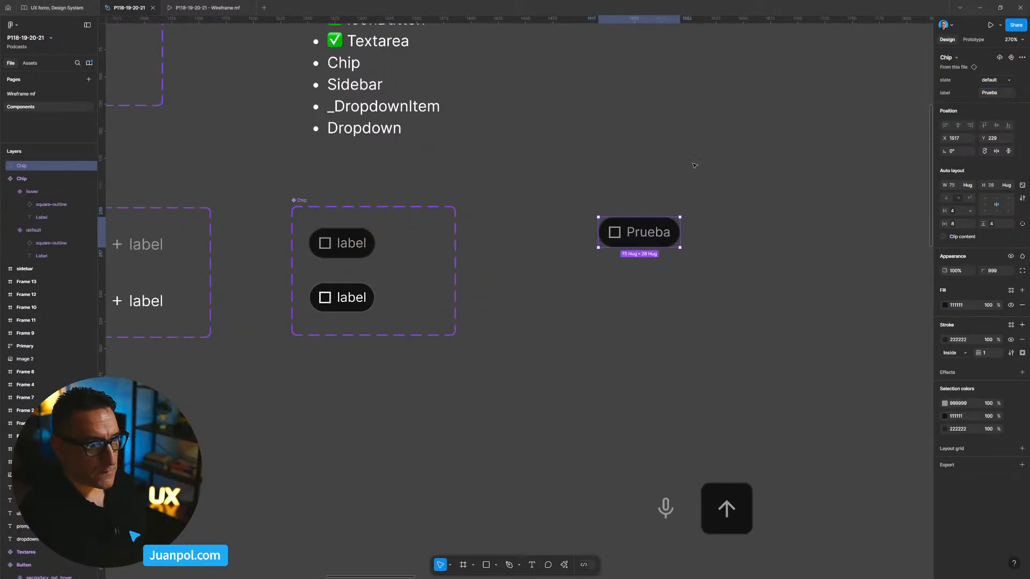
click(996, 80)
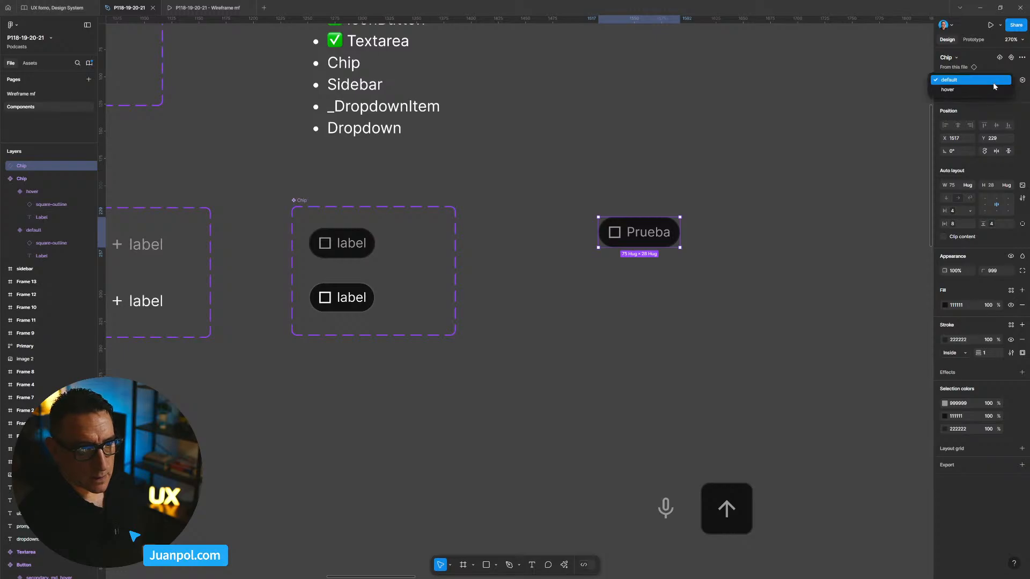
click(989, 90)
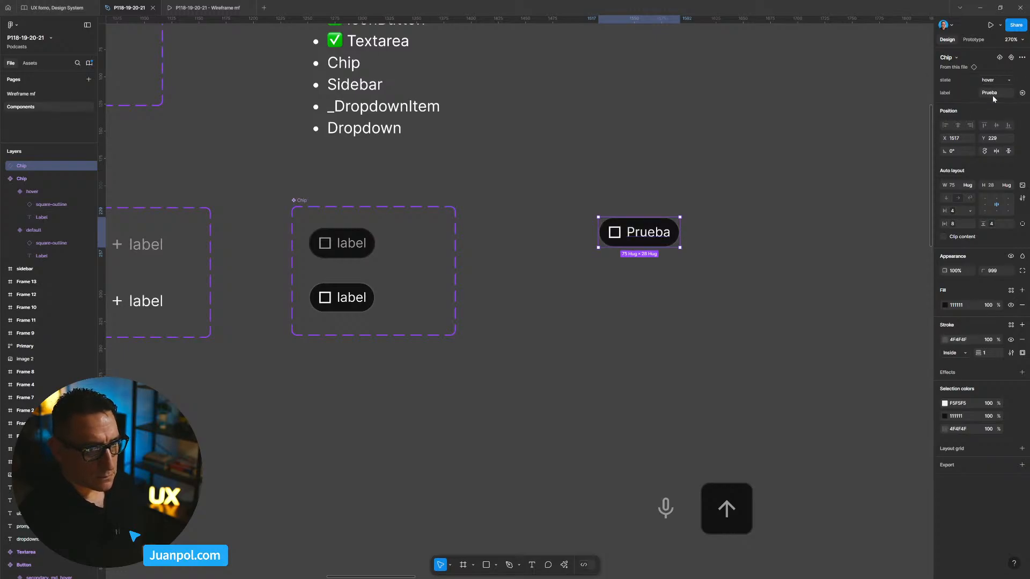
Delete the Prueba Chip test instance and check the property binding on the primary default Button's plus icon
drag(707, 290, 574, 201)
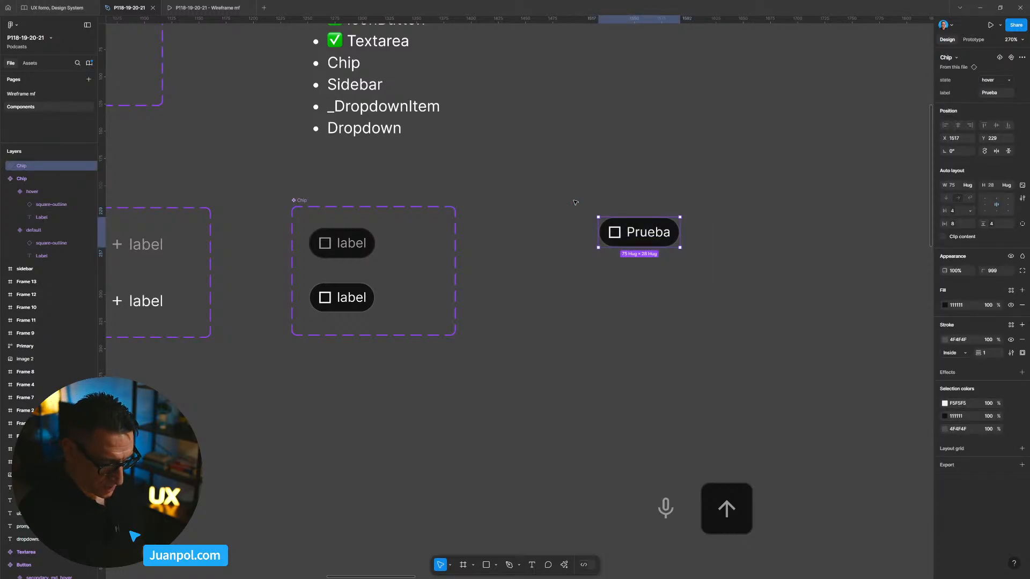
key(Delete)
scroll(515, 223, left, 8)
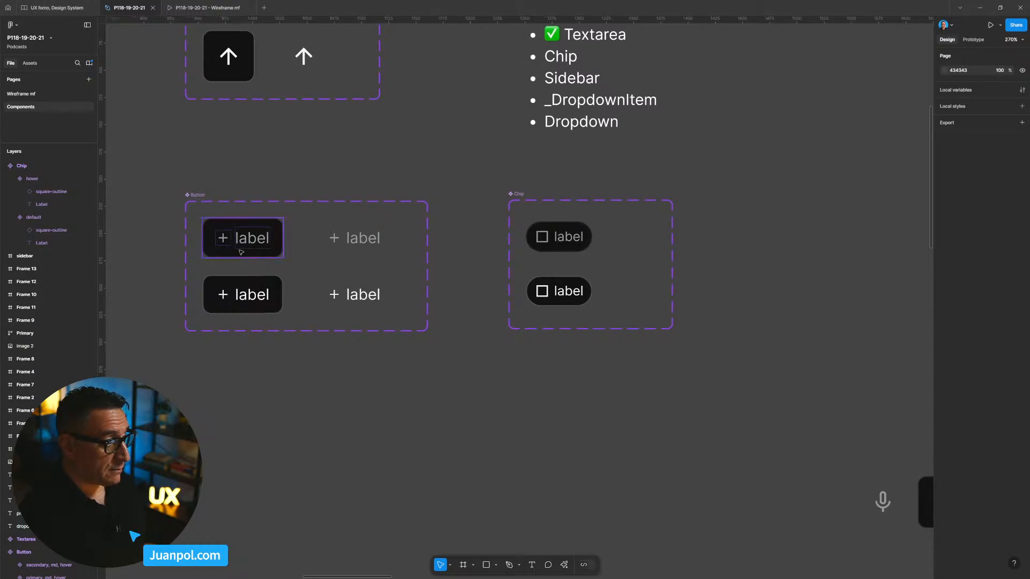
click(224, 248)
click(222, 245)
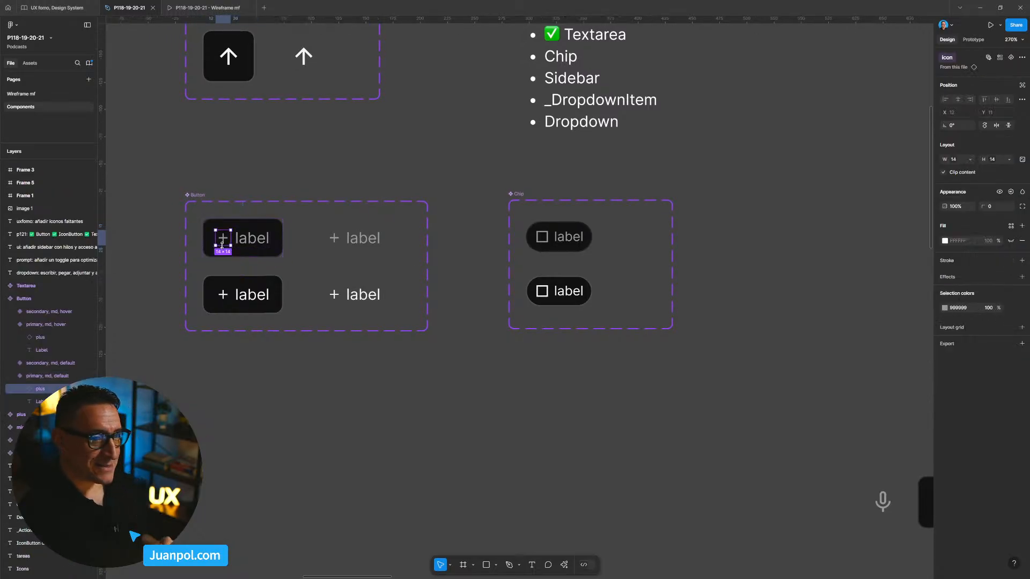
Create an instance-swap property named icon from the default Chip variant's square icon, with square-outline as its value
click(706, 204)
double_click(541, 239)
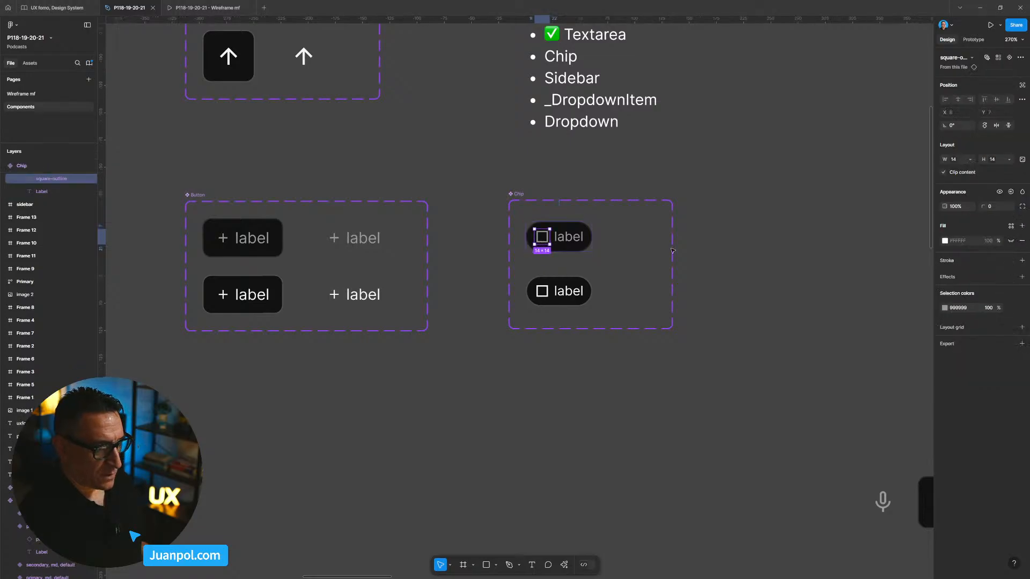
click(1010, 58)
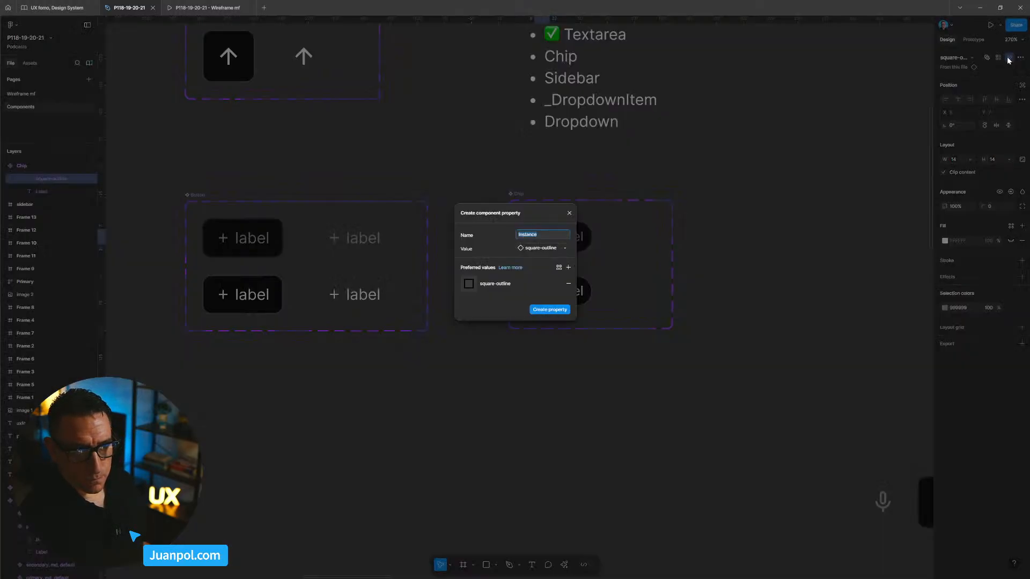
text(icon)
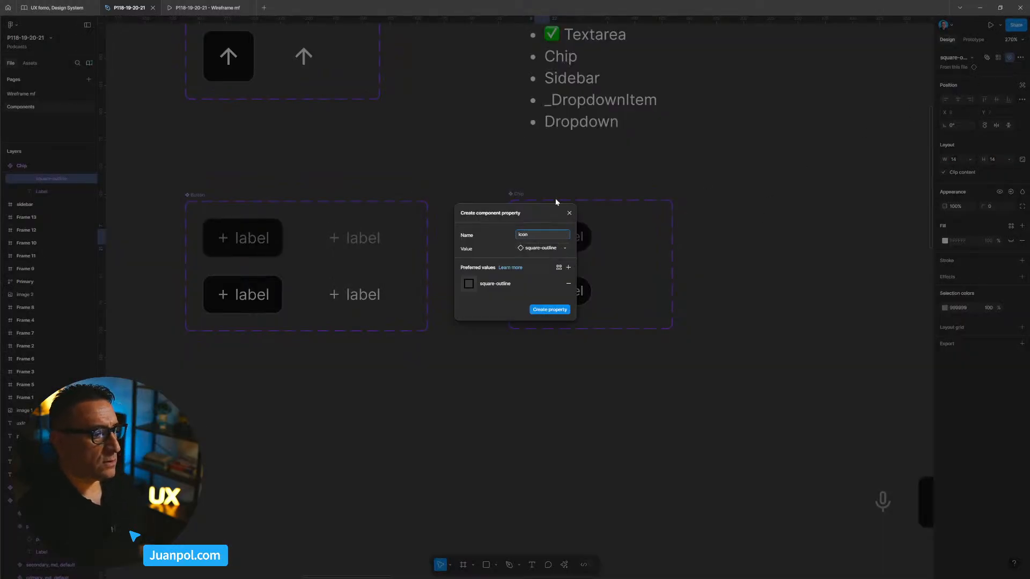
click(552, 310)
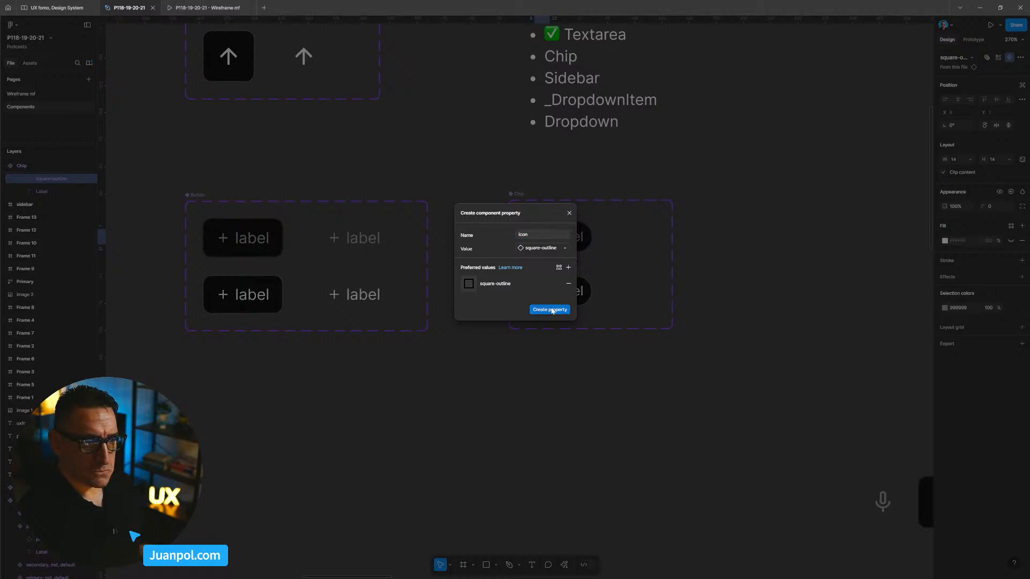
Bind the hover Chip variant's square icon to the existing icon property
click(547, 298)
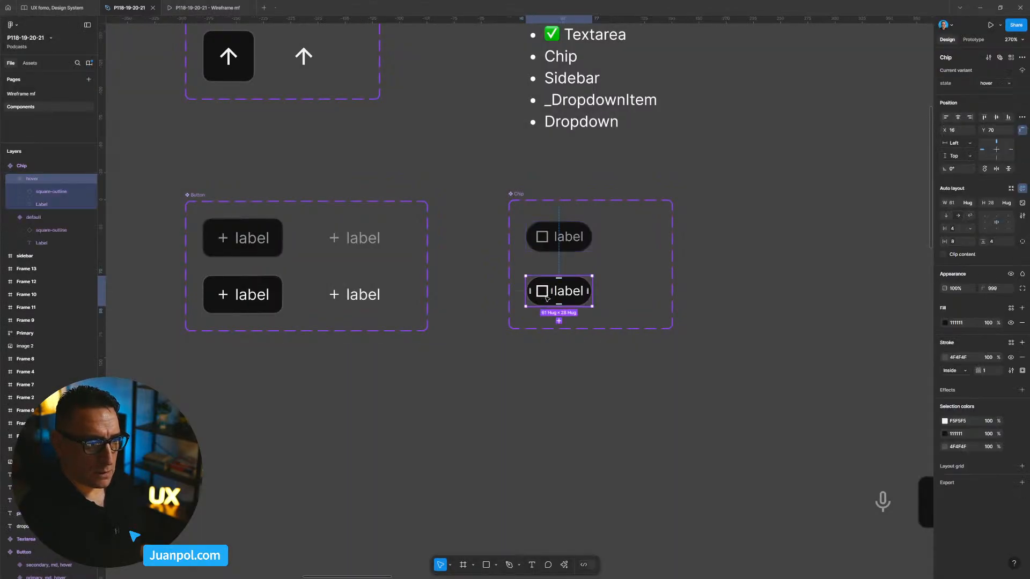
double_click(545, 295)
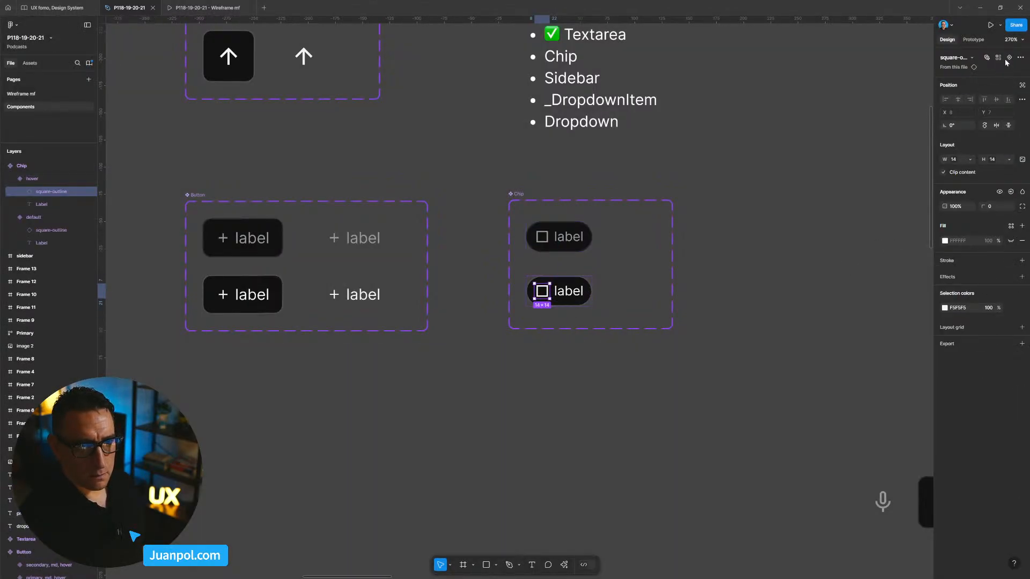
click(987, 58)
click(986, 76)
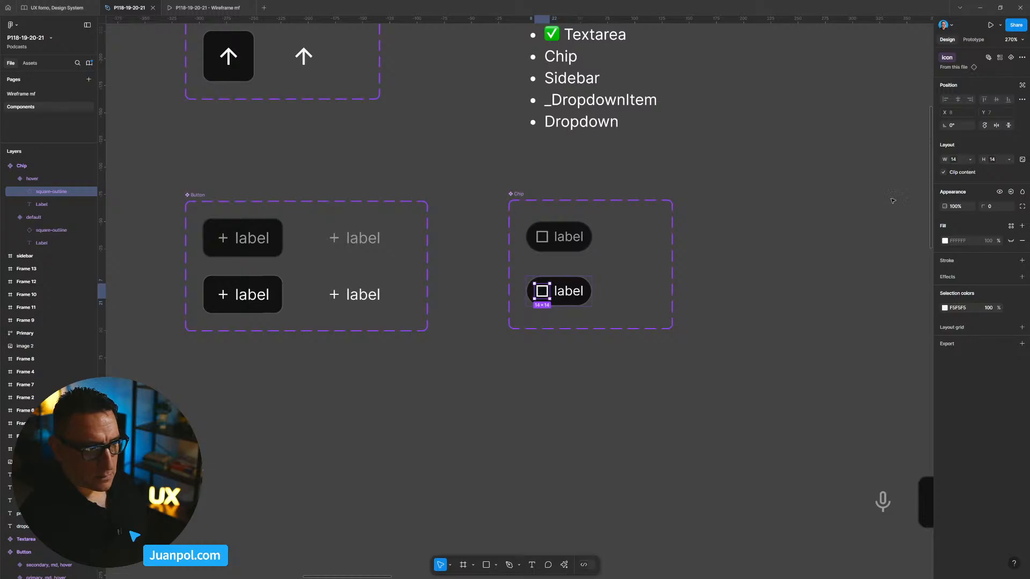
click(893, 201)
Place an instance of the default Chip on the empty canvas beside the component set and set its label to mi icono
scroll(590, 258, right, 5)
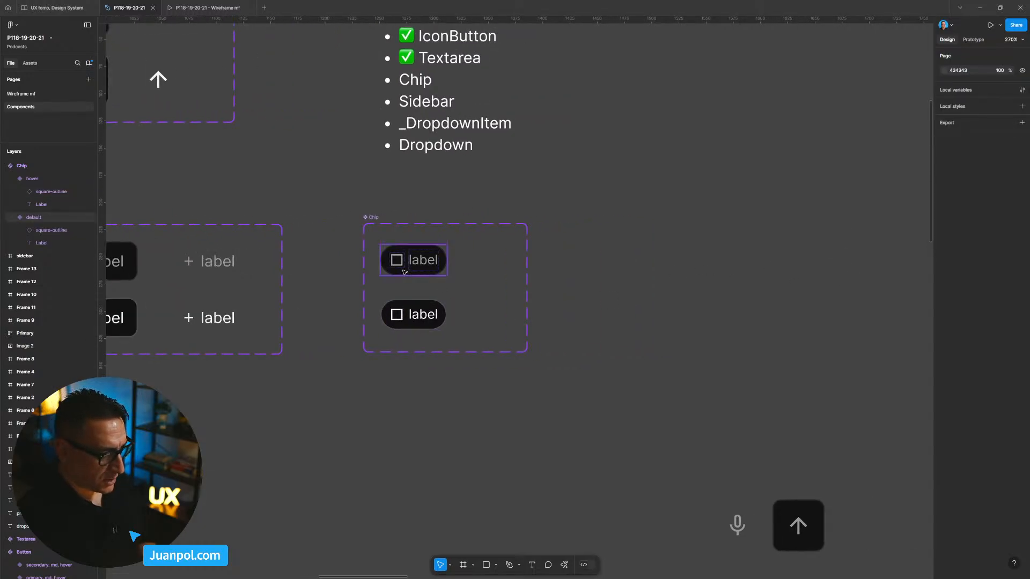
drag(404, 272, 668, 273)
scroll(741, 290, up, 5)
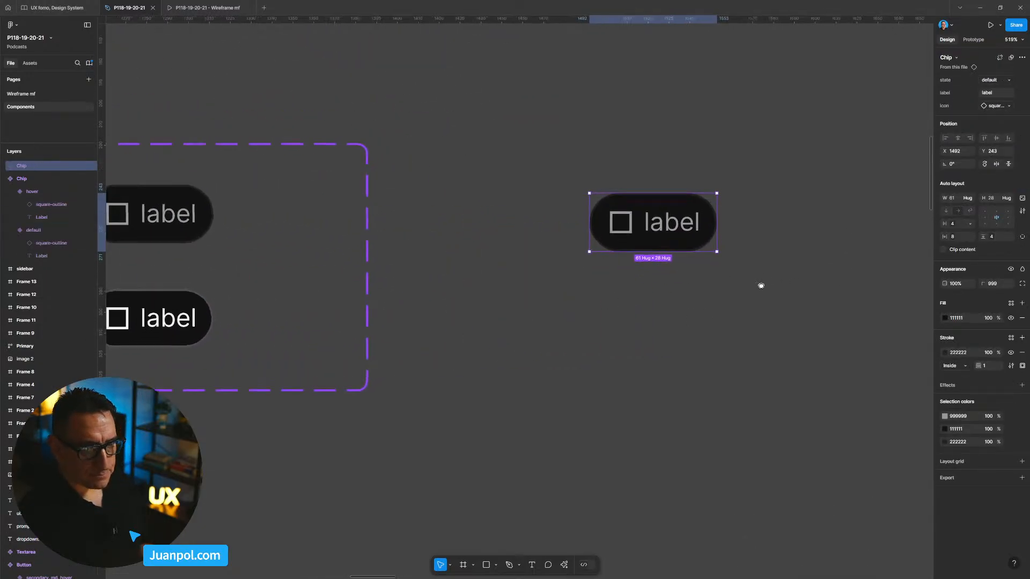
scroll(761, 285, right, 2)
click(991, 92)
text(mi )
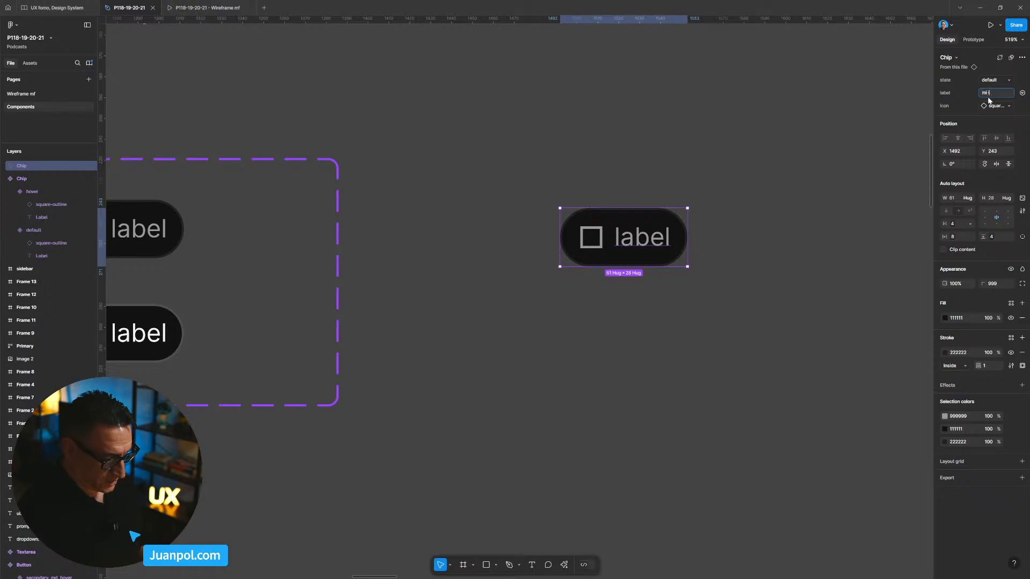
text(icono)
key(Return)
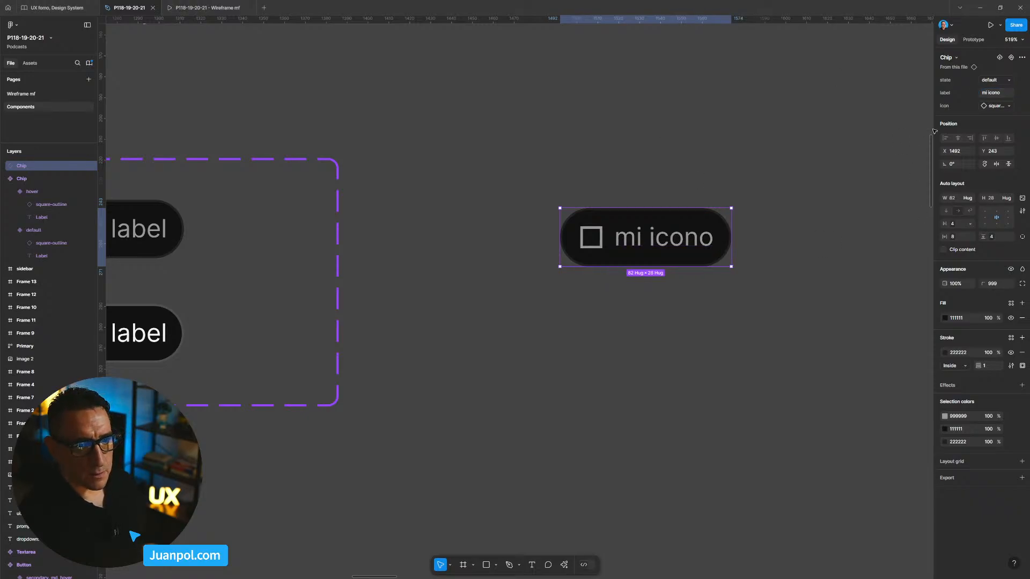
Swap the Chip instance's icon to microphone-outline and set its state to hover
click(988, 106)
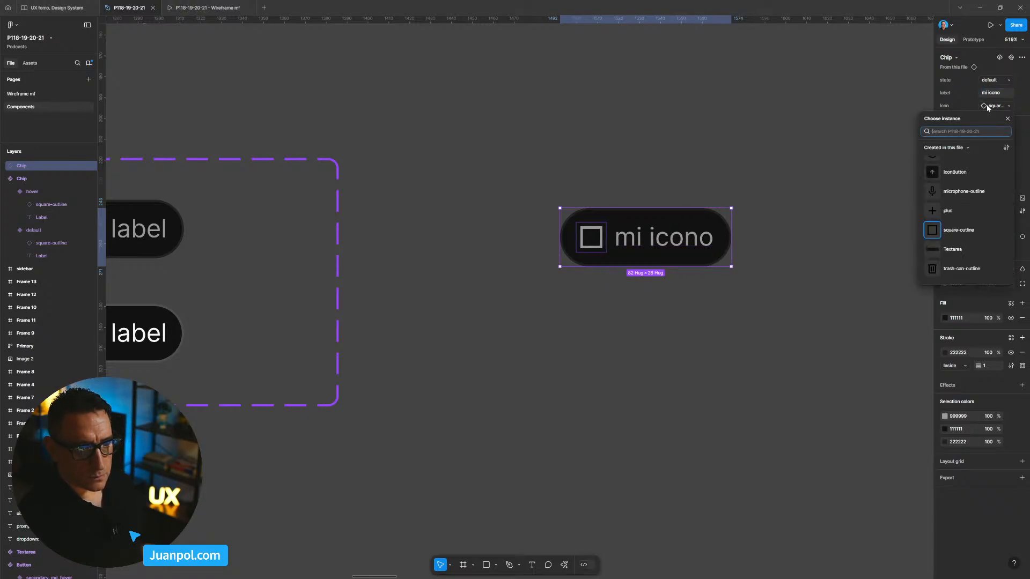
click(946, 193)
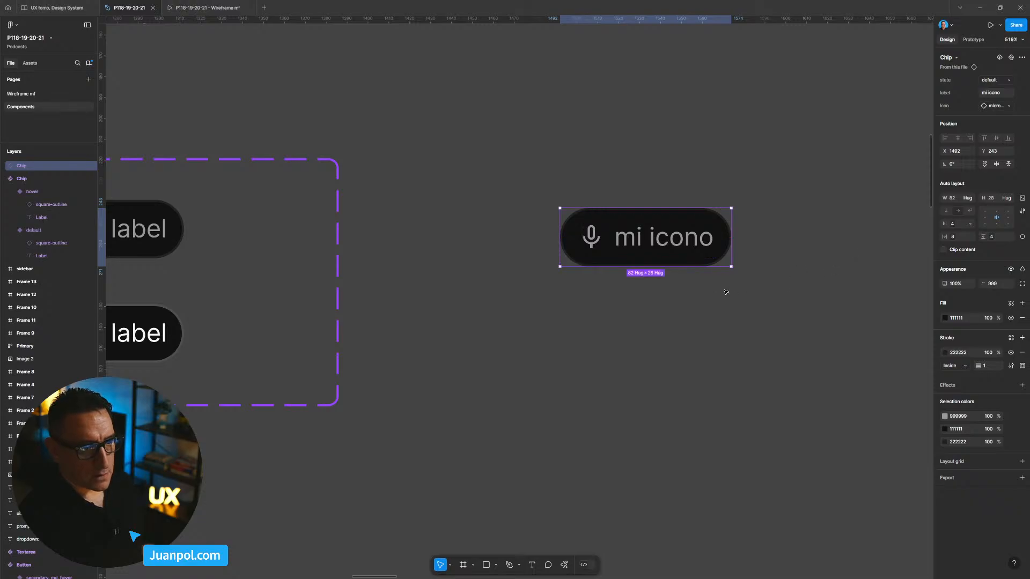
click(996, 80)
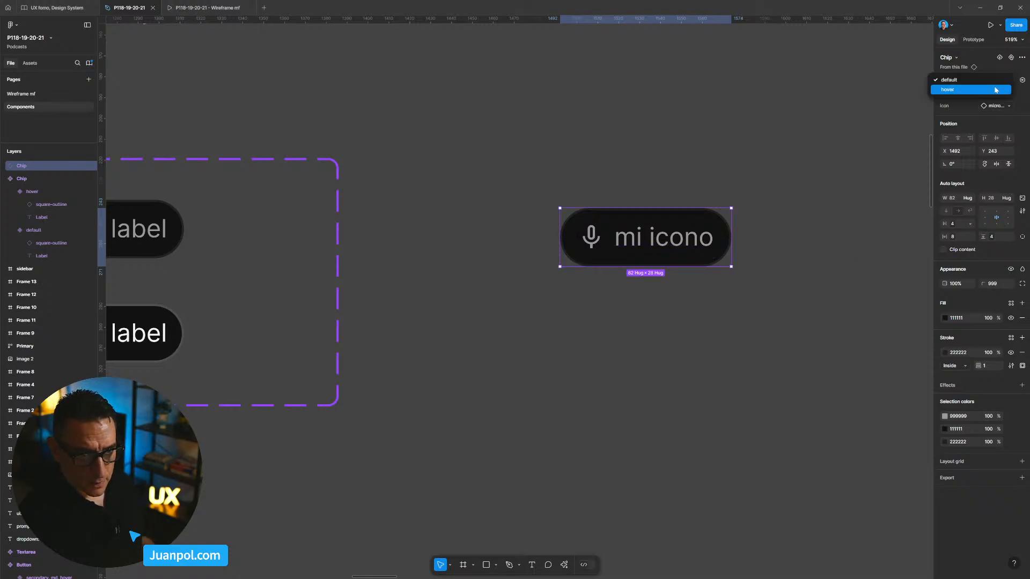
click(995, 90)
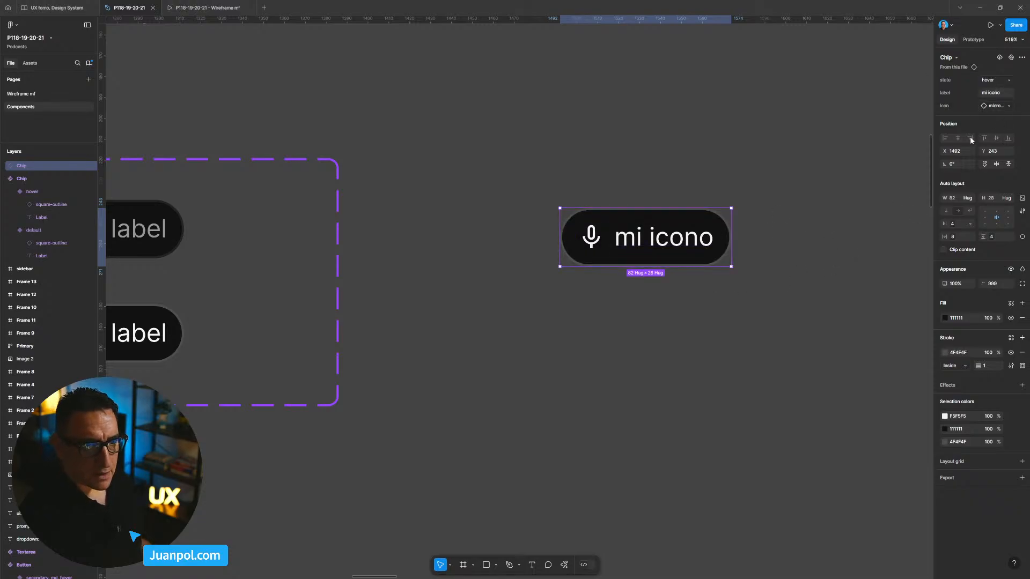
Swap the Chip instance's icon to trash-can-outline and set its state back to default
click(998, 106)
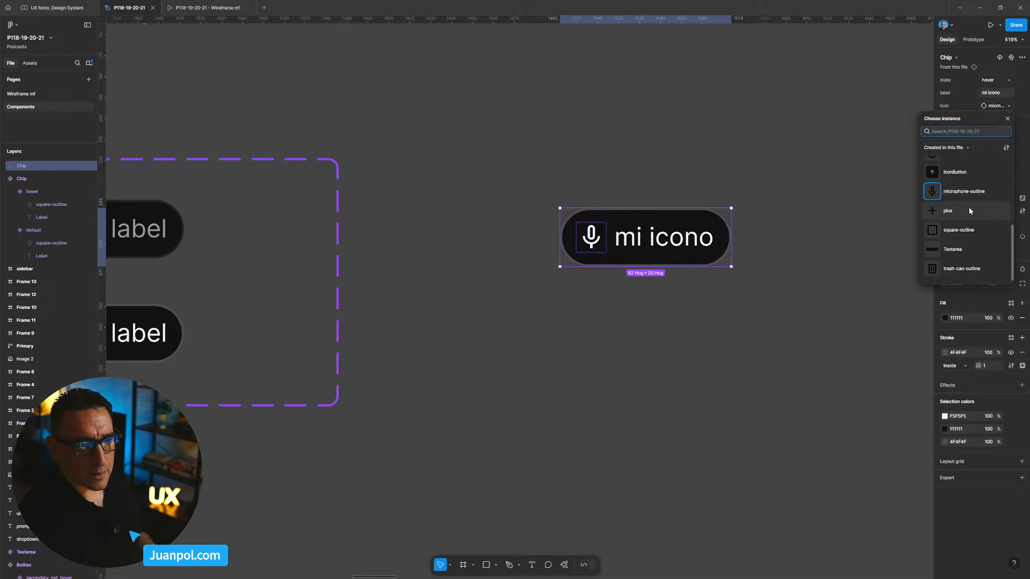
click(964, 274)
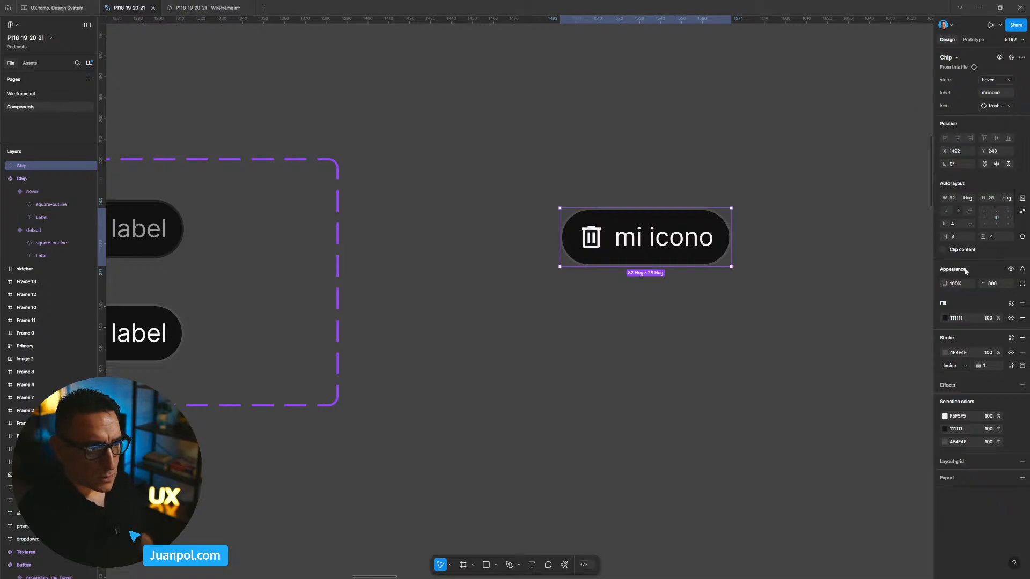
click(991, 80)
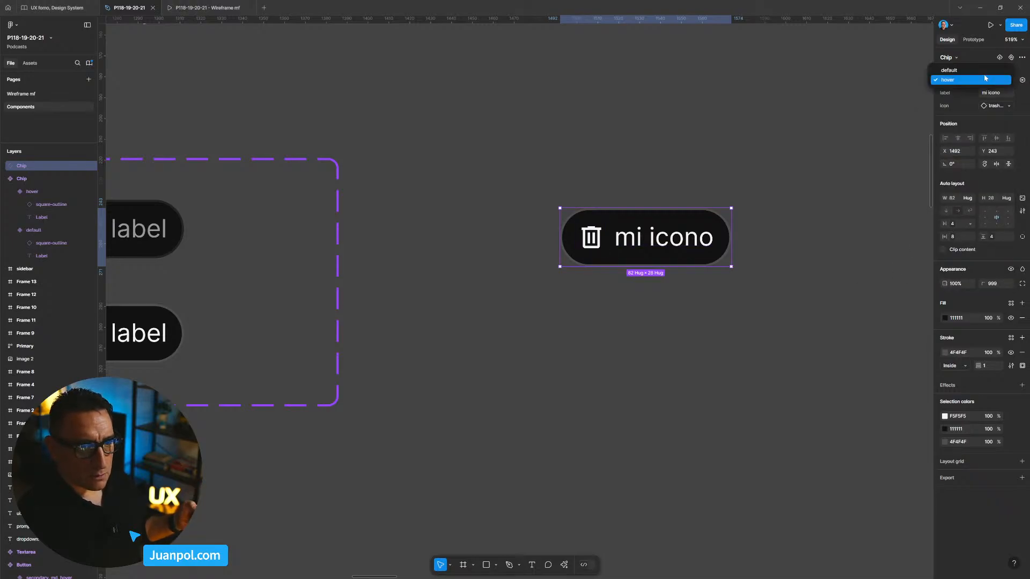
click(984, 77)
Delete the mi icono Chip test instance from the canvas
drag(816, 280, 544, 182)
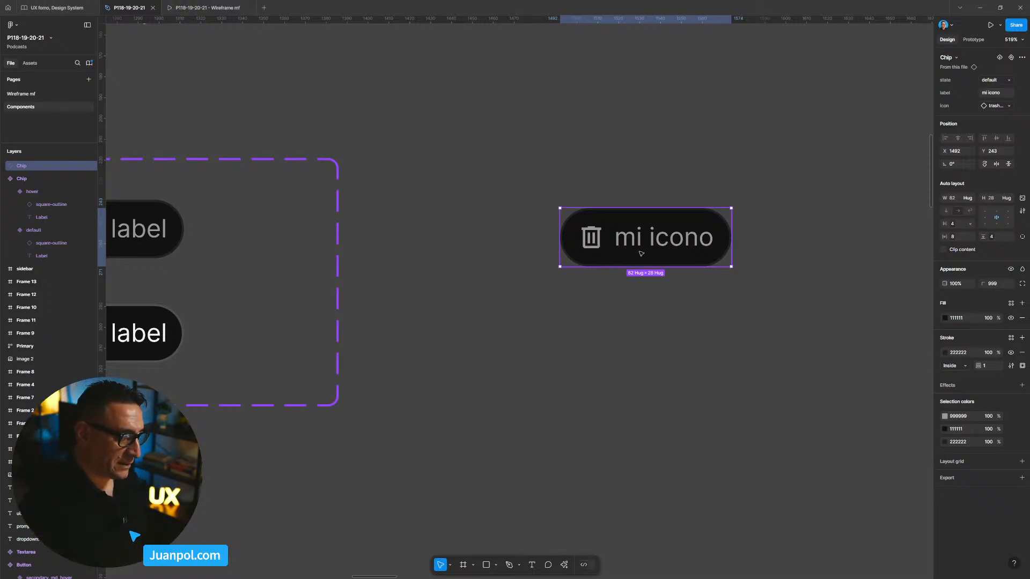
drag(640, 254, 599, 212)
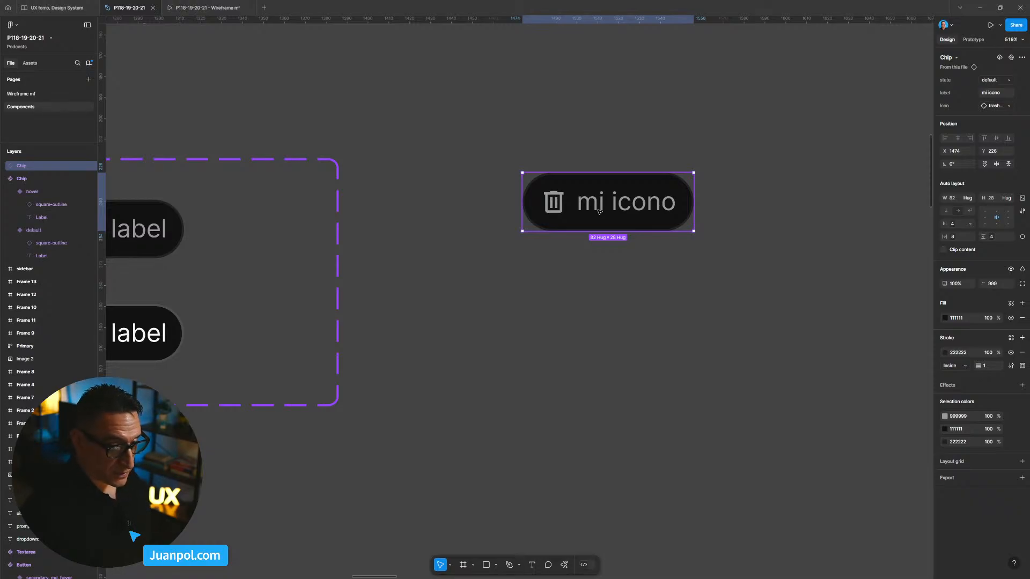
key(Delete)
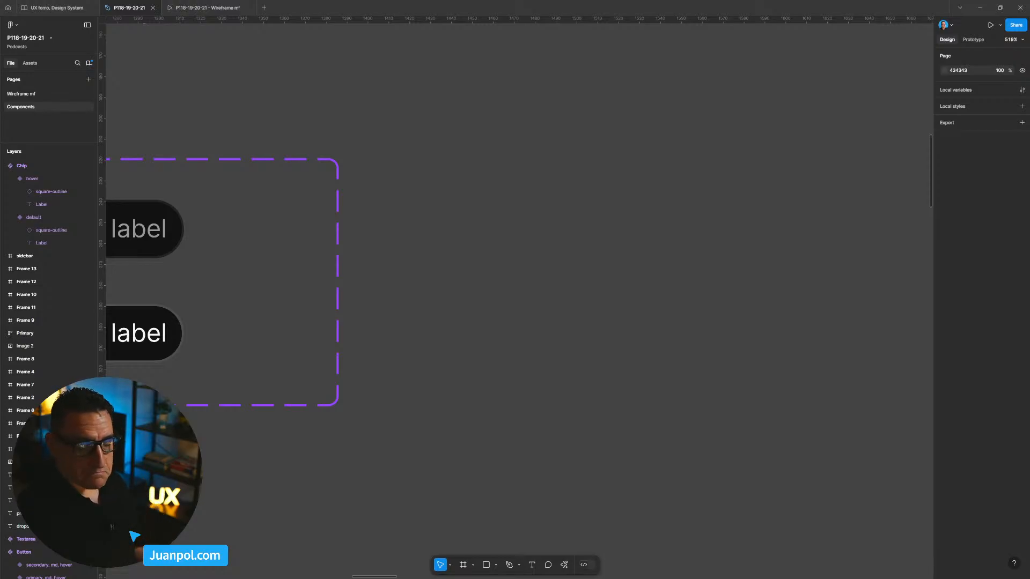
Mark Chip as done in the p121 list by copying the green check emoji from the Textarea entry in front of it
scroll(533, 333, down, 10)
scroll(492, 371, up, 5)
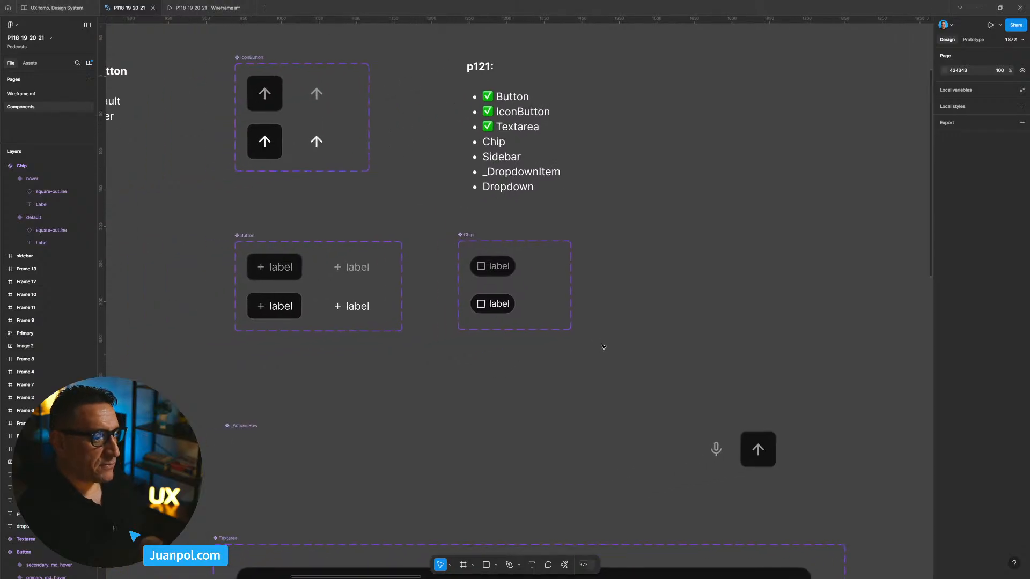
scroll(493, 131, up, 5)
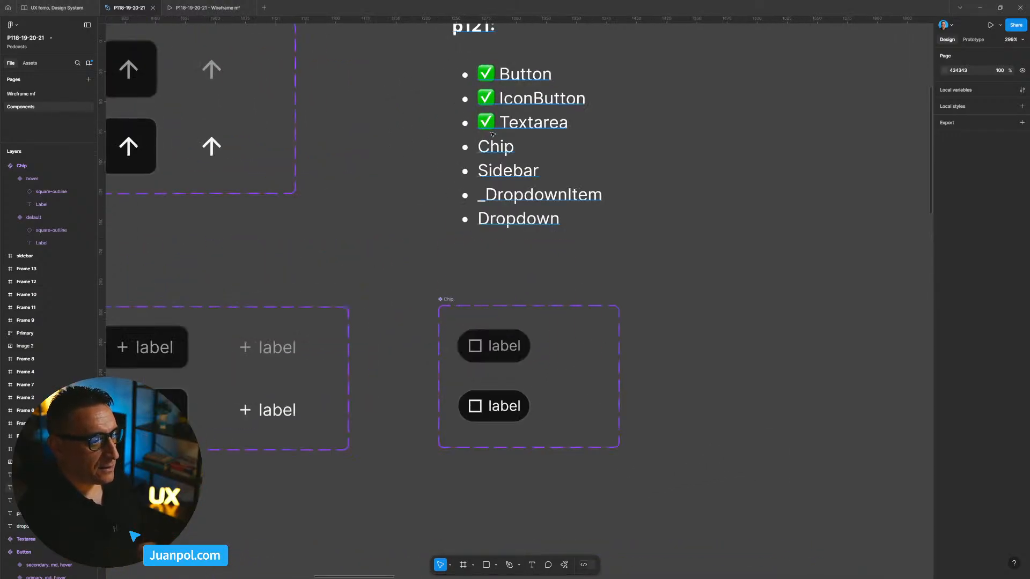
double_click(496, 118)
double_click(488, 129)
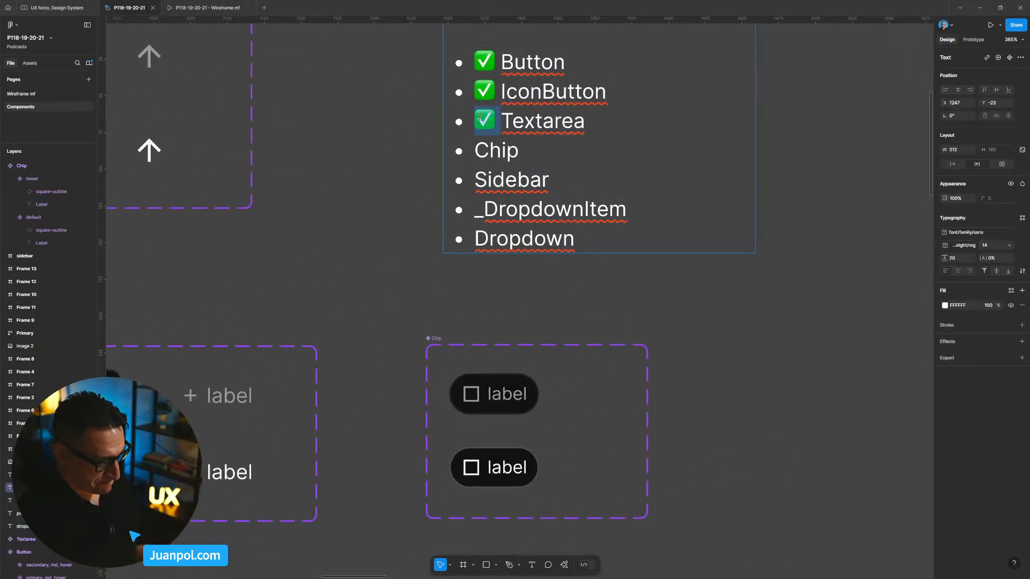
key(ctrl+c)
click(474, 150)
key(ctrl+v)
key(Escape)
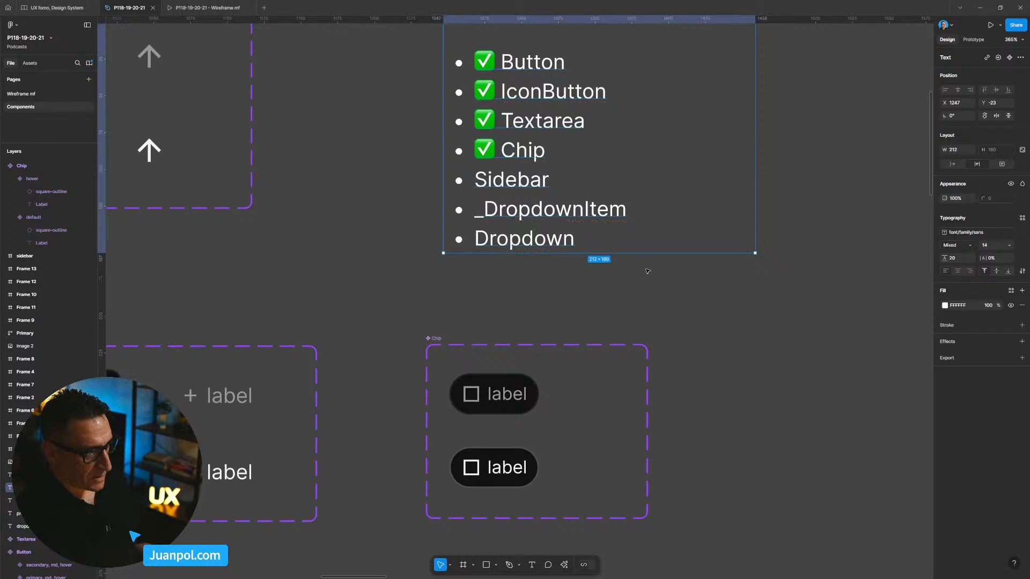
Move the sidebar frame closer to the component area, to about X 2012, Y -300
scroll(648, 317, down, 5)
scroll(647, 316, down, 5)
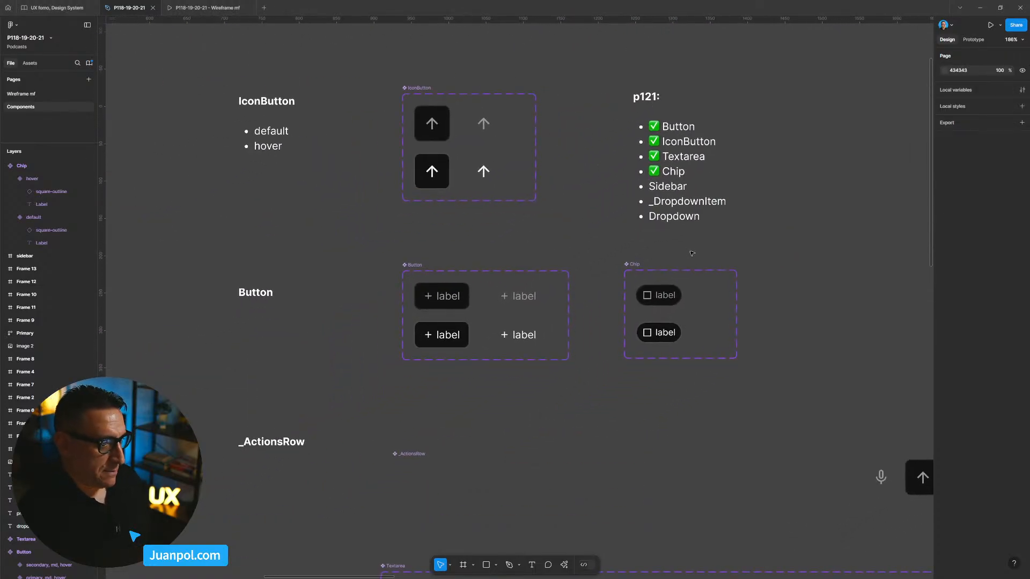
scroll(671, 235, down, 5)
scroll(802, 161, right, 3)
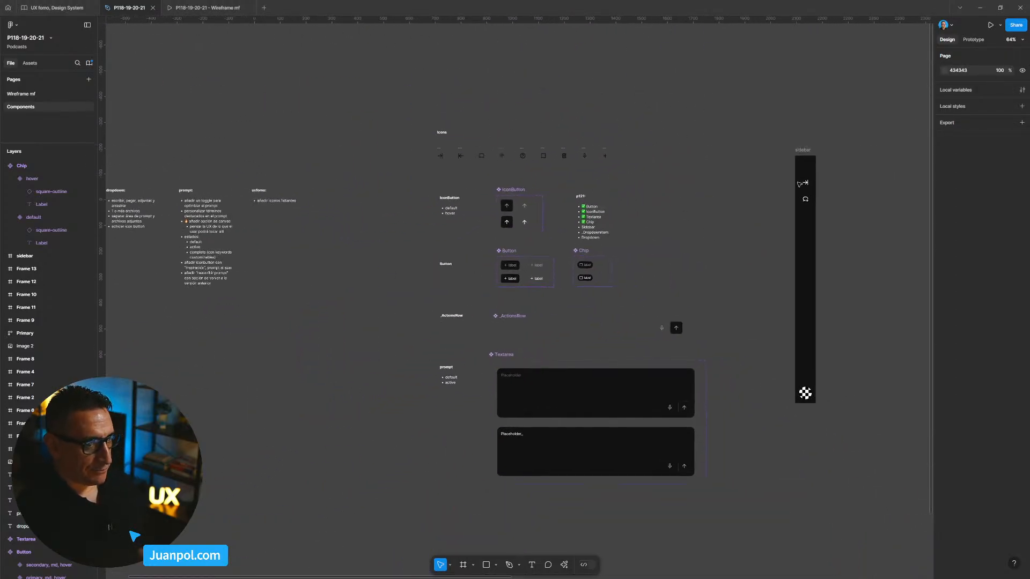
click(802, 155)
drag(803, 154, 790, 109)
scroll(649, 316, right, 2)
scroll(649, 316, up, 1)
scroll(650, 316, up, 4)
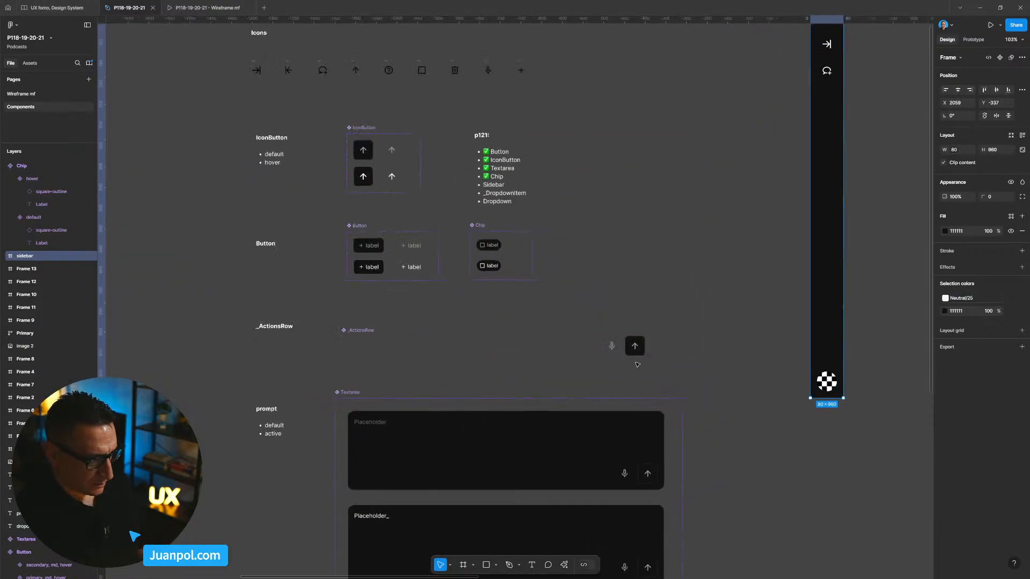
scroll(483, 333, right, 2)
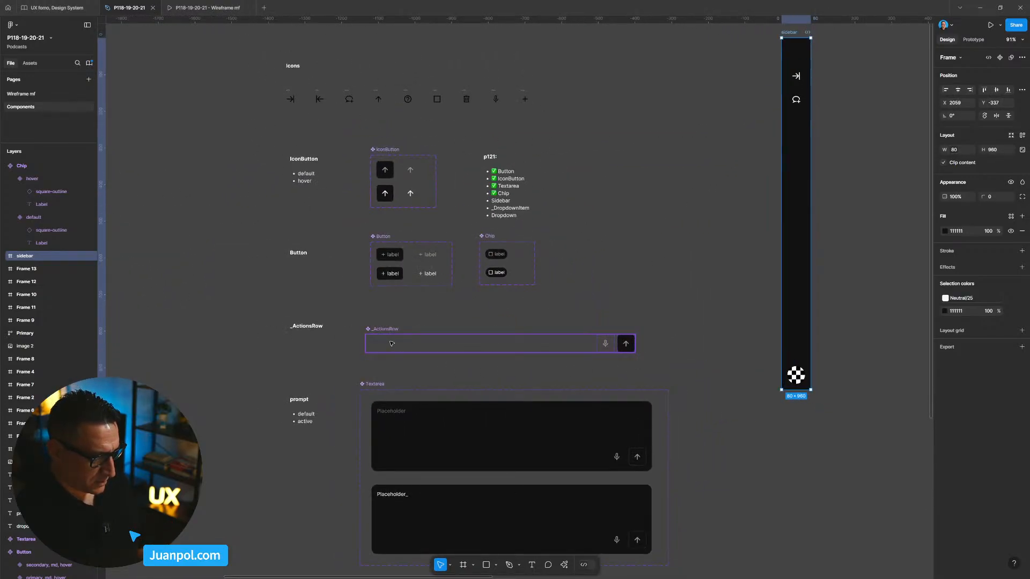
scroll(505, 352, right, 3)
scroll(505, 353, up, 2)
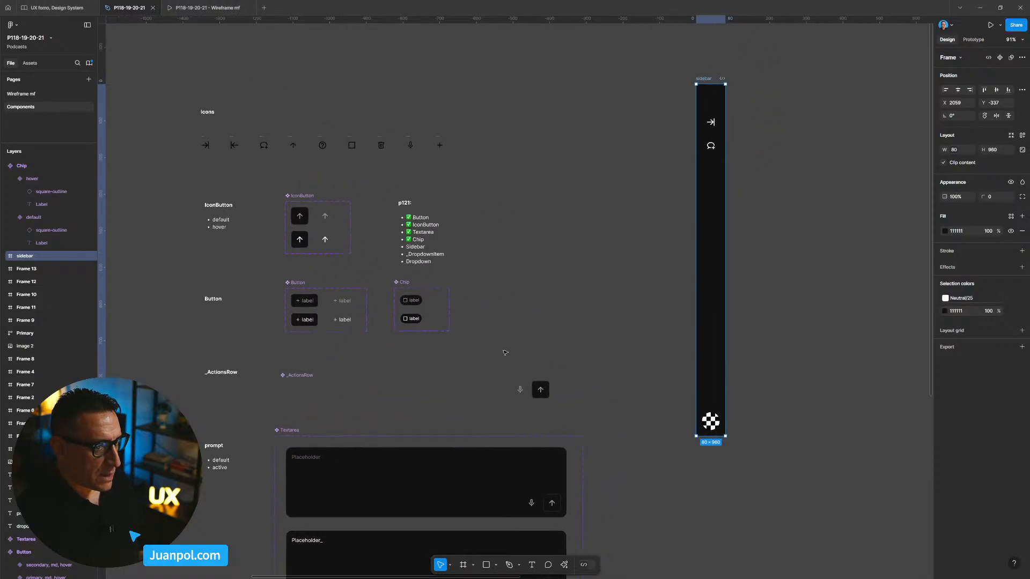
drag(706, 81, 702, 96)
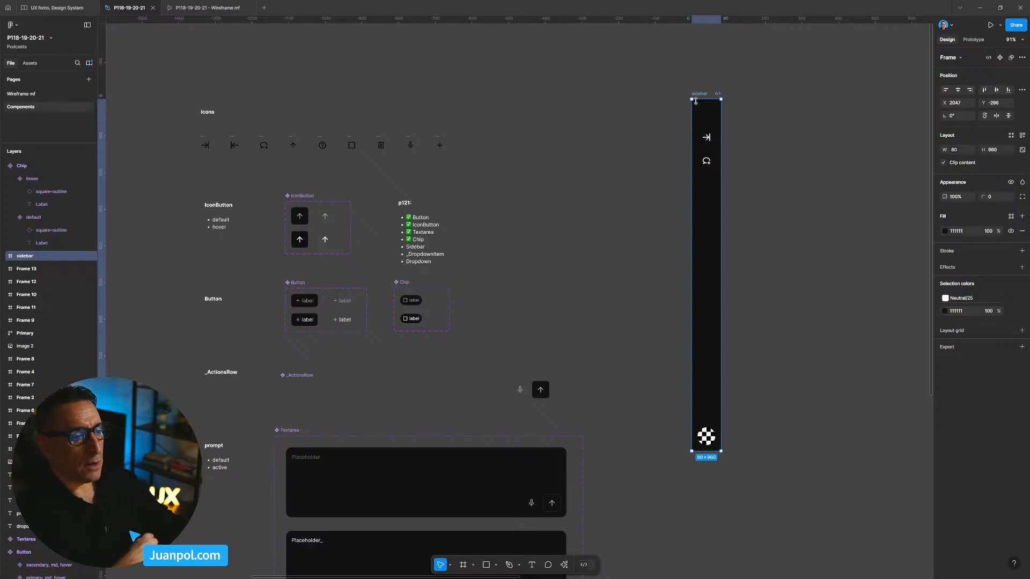
drag(699, 94, 686, 93)
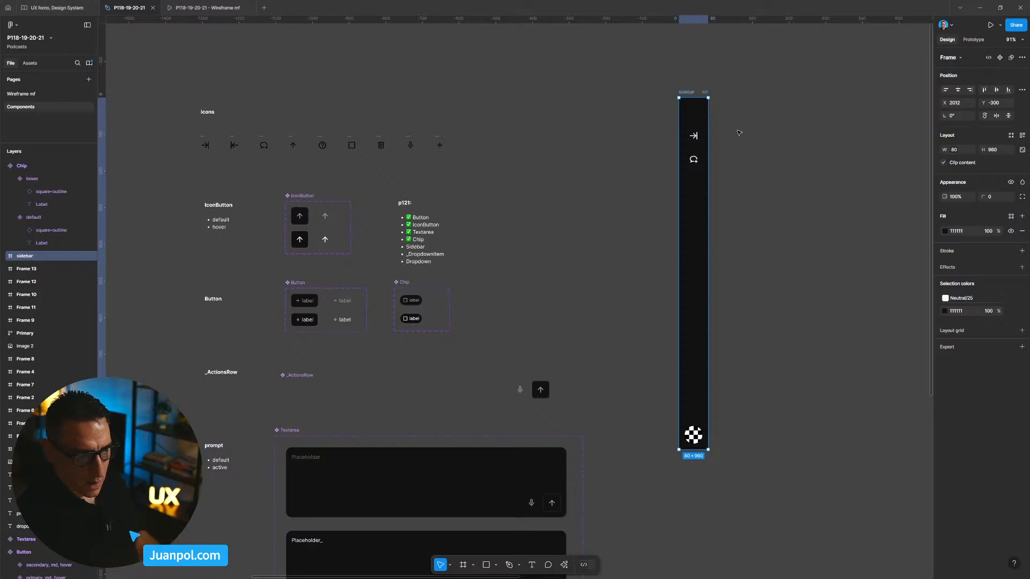
Examine the sidebar's avatar and its collapse-arrow IconButton, checking which main component options that IconButton offers
click(692, 439)
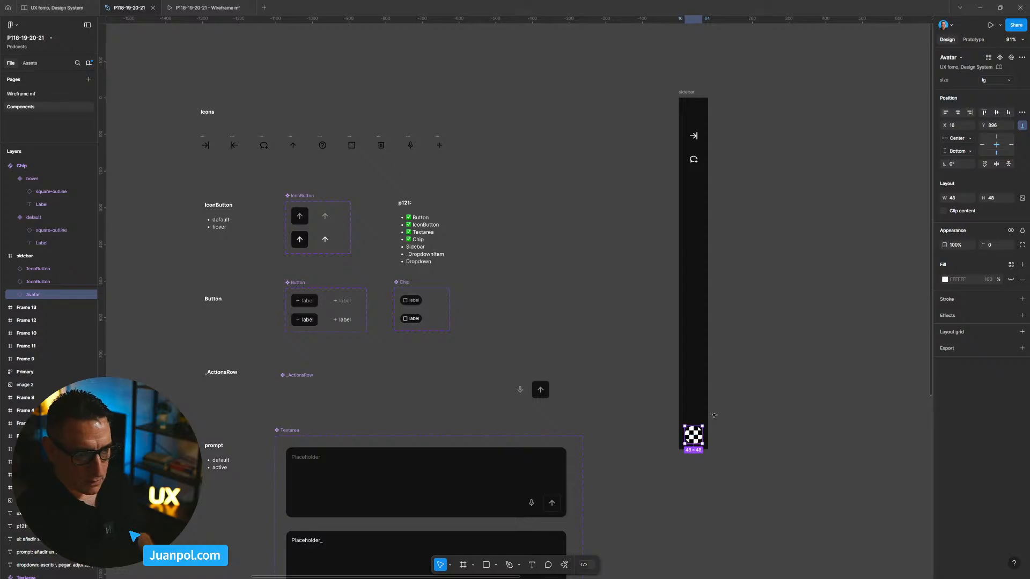
click(696, 137)
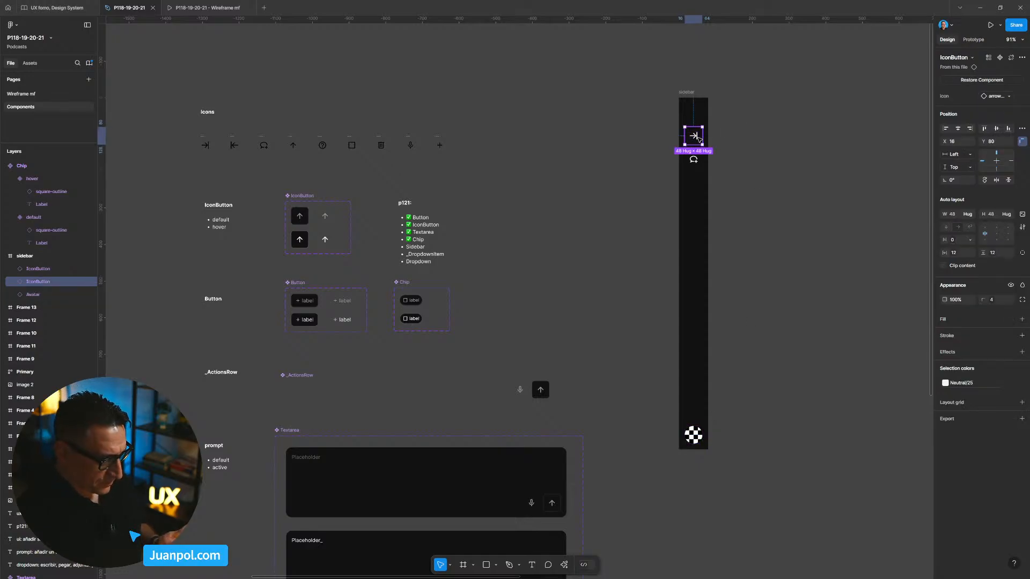
right_click(699, 138)
mouse_move(727, 329)
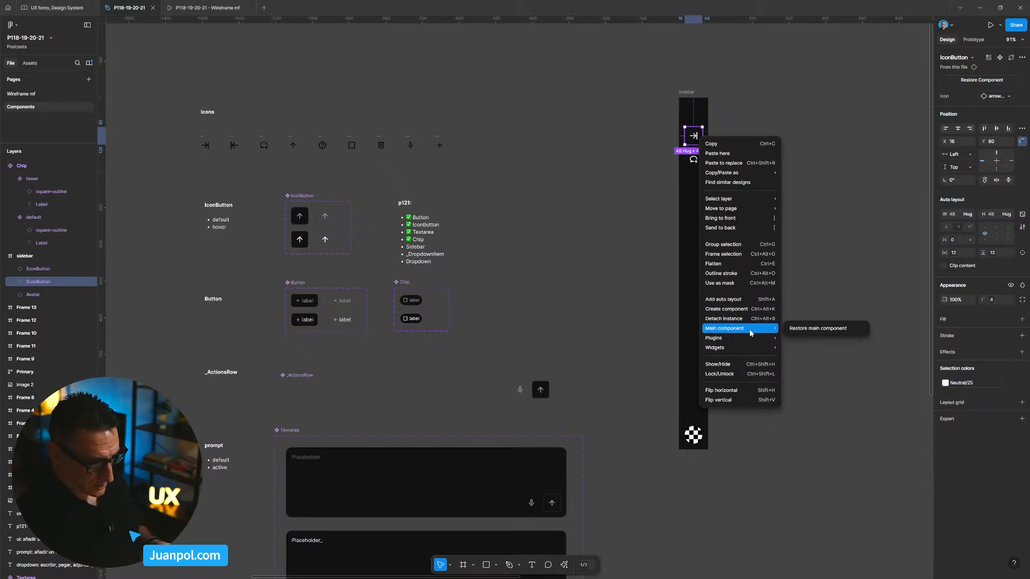
click(638, 316)
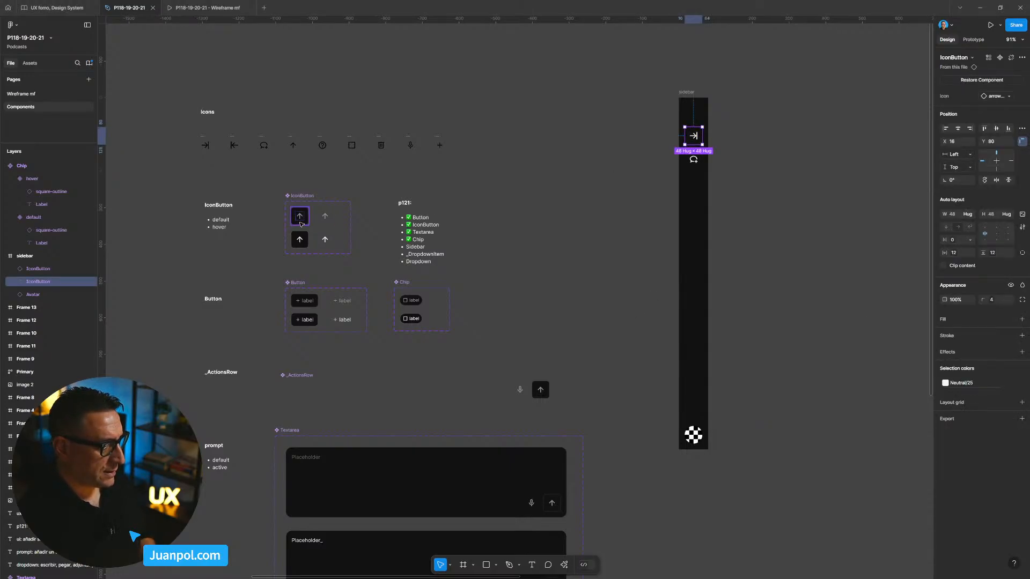
right_click(697, 136)
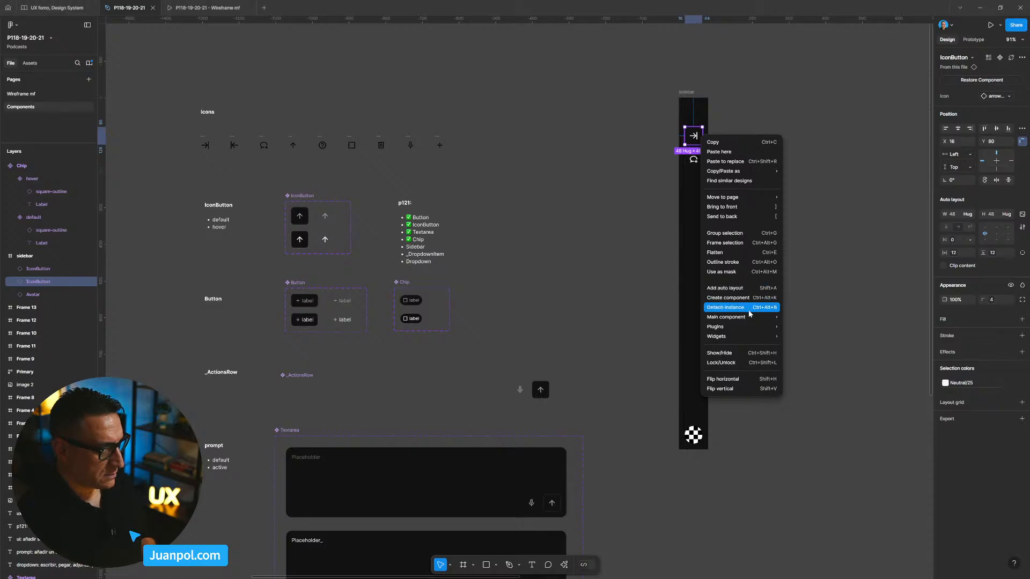
key(Escape)
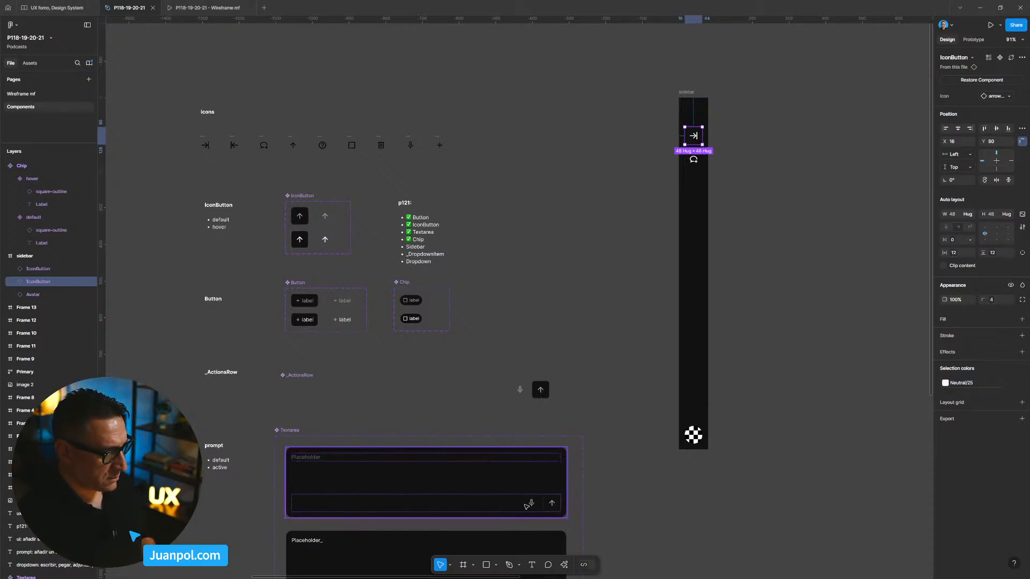
Trace the send IconButton in the default Textarea variant to its main component
click(550, 503)
click(550, 503)
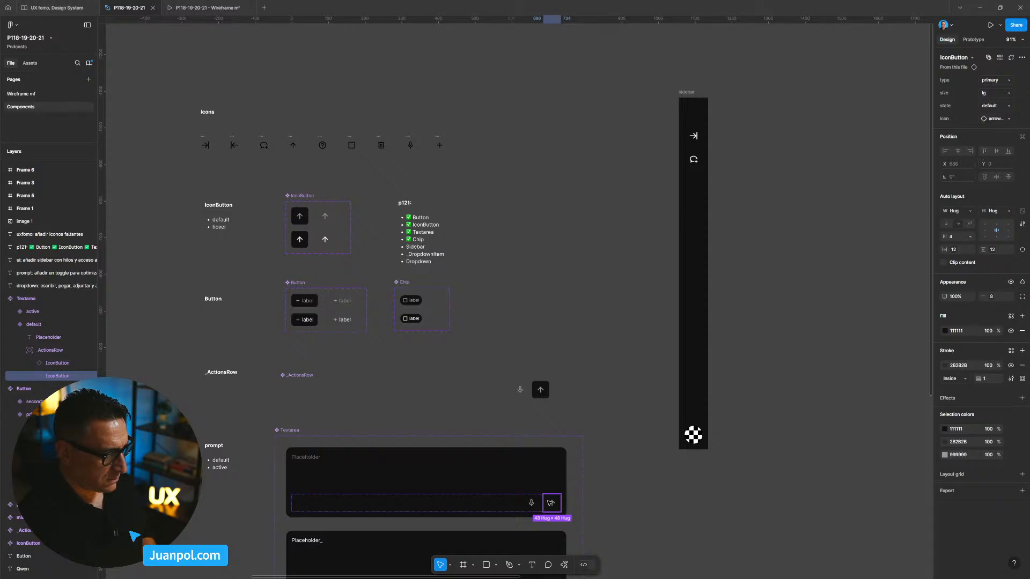
right_click(550, 503)
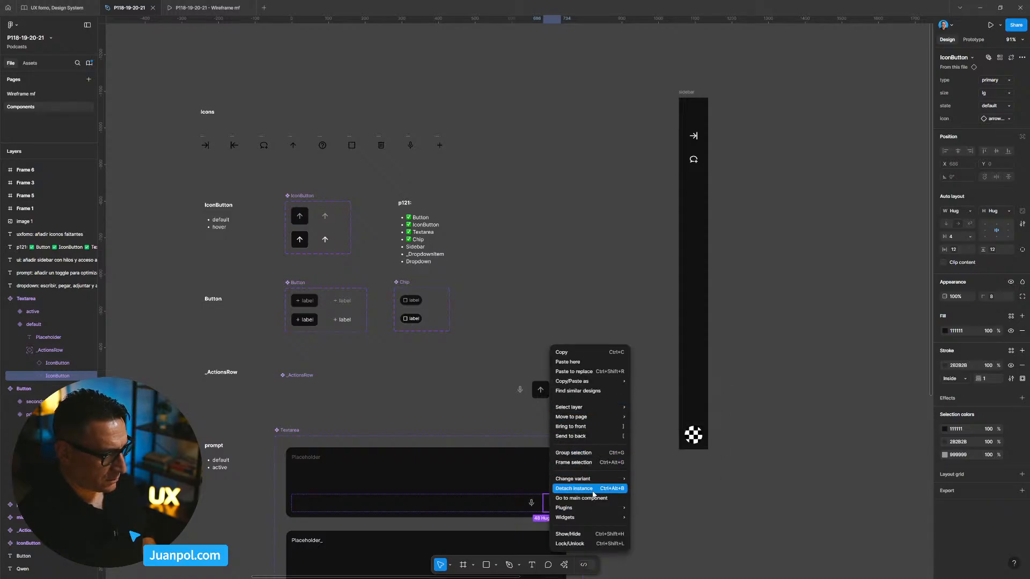
click(591, 498)
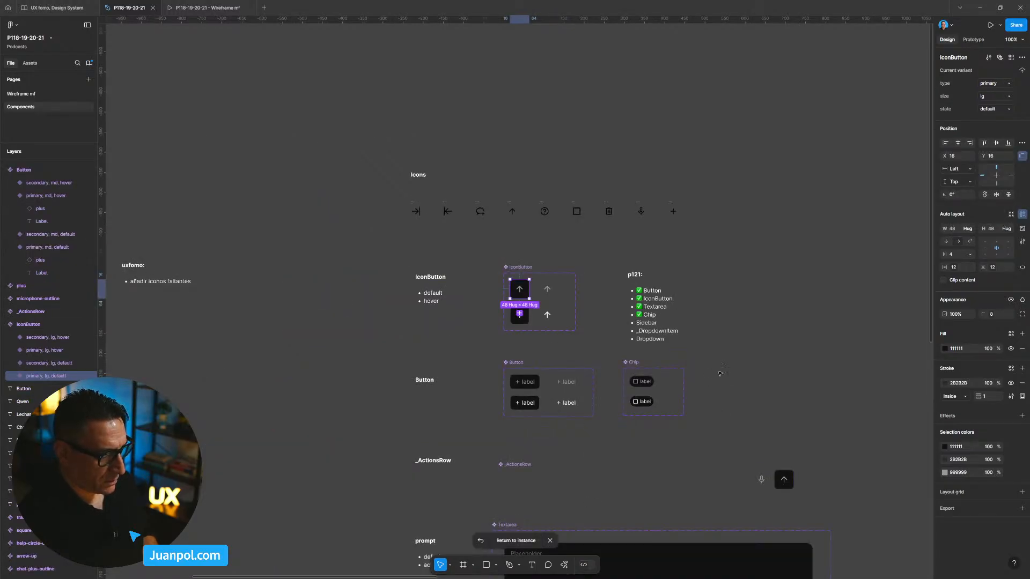
scroll(771, 365, down, 3)
drag(771, 365, 549, 330)
scroll(609, 276, up, 2)
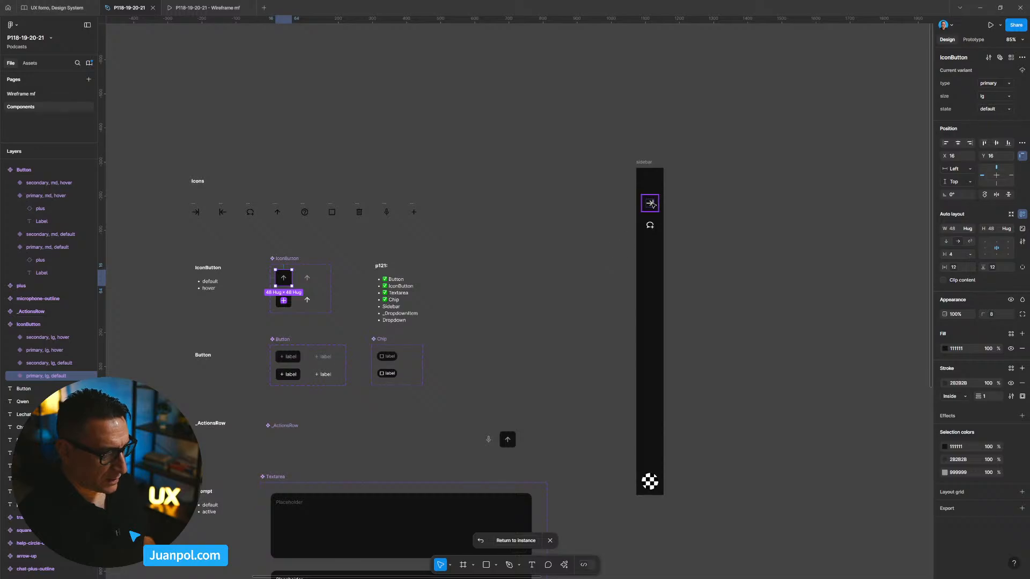
Recheck whether the sidebar's collapse-arrow IconButton is still linked to an existing main component
click(650, 204)
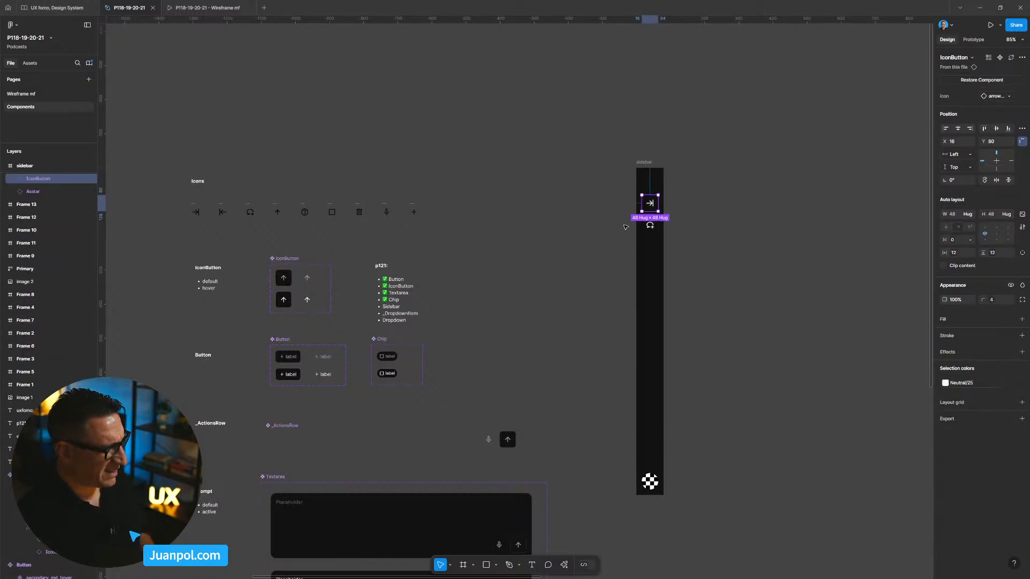
right_click(650, 207)
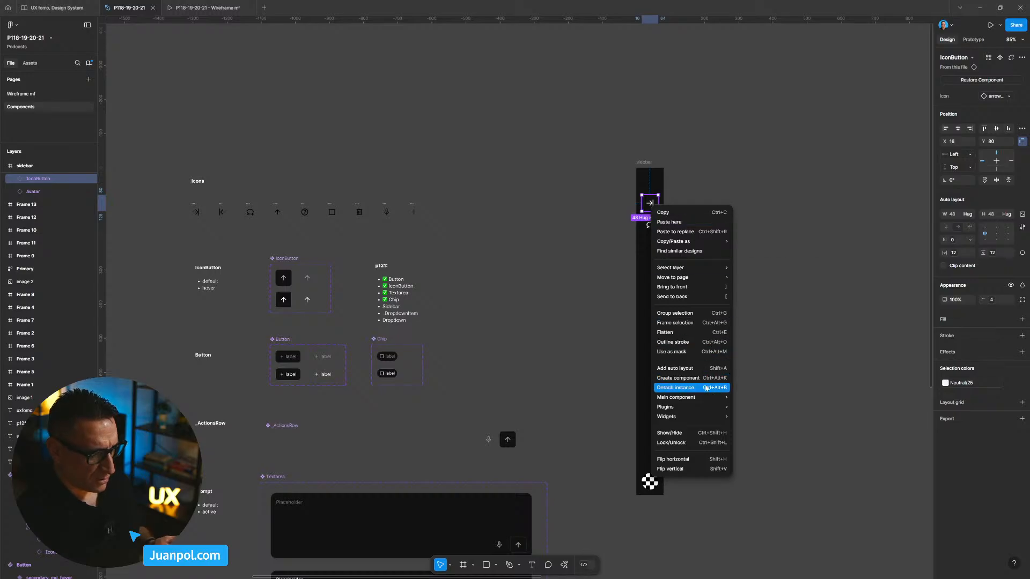
mouse_move(709, 399)
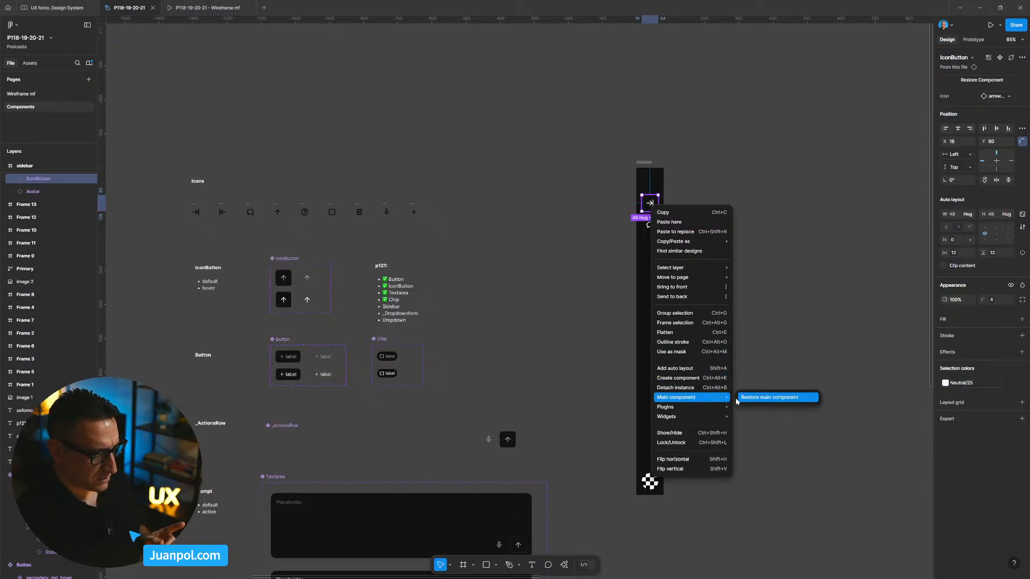
click(767, 397)
scroll(589, 248, up, 3)
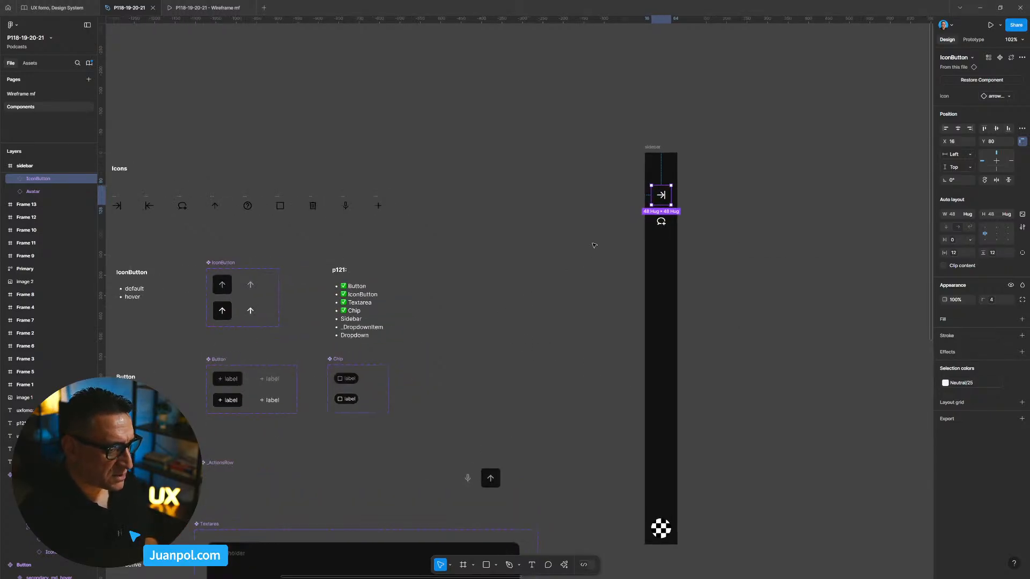
Convert the sidebar frame, repositioned to about X 1928, Y -296, into a component named Sidebar
drag(635, 114, 601, 115)
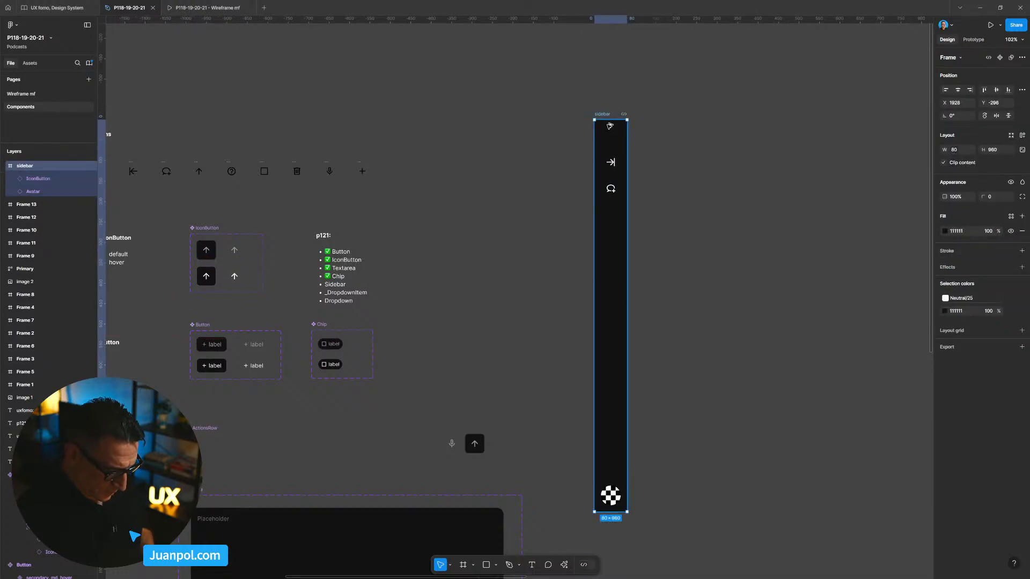
key(ctrl+alt+k)
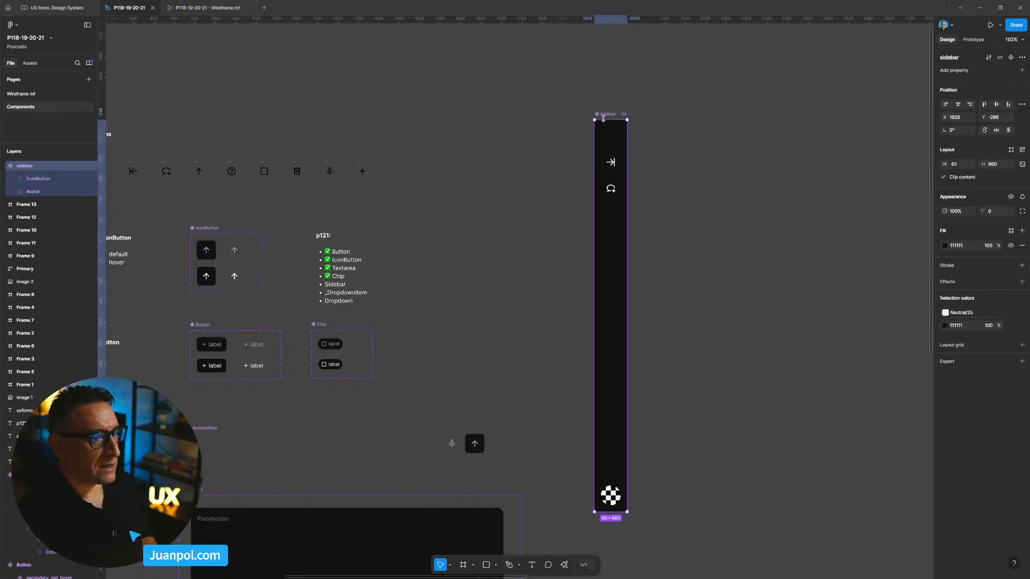
scroll(603, 118, up, 5)
double_click(602, 117)
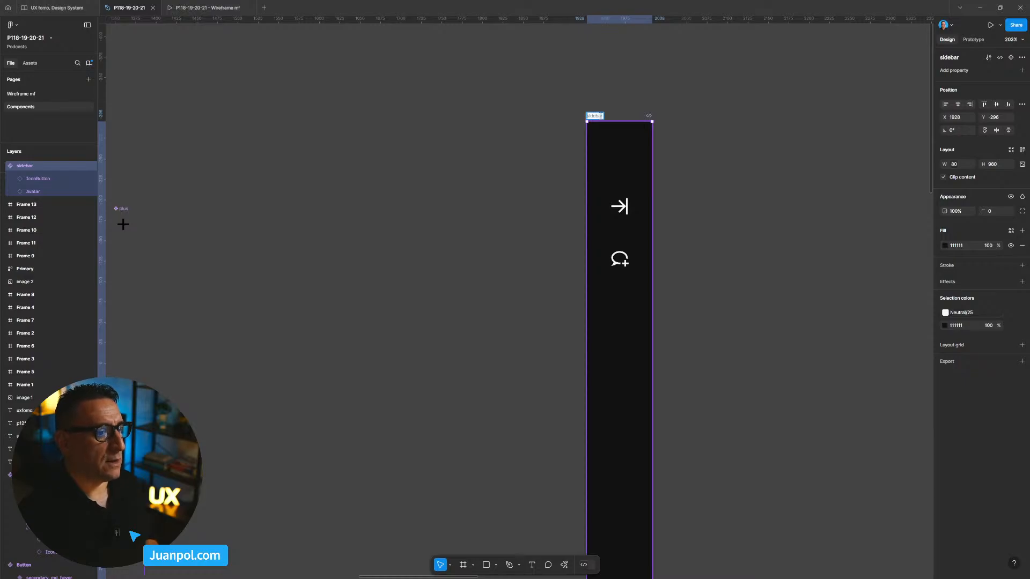
text(Sidebar)
key(Return)
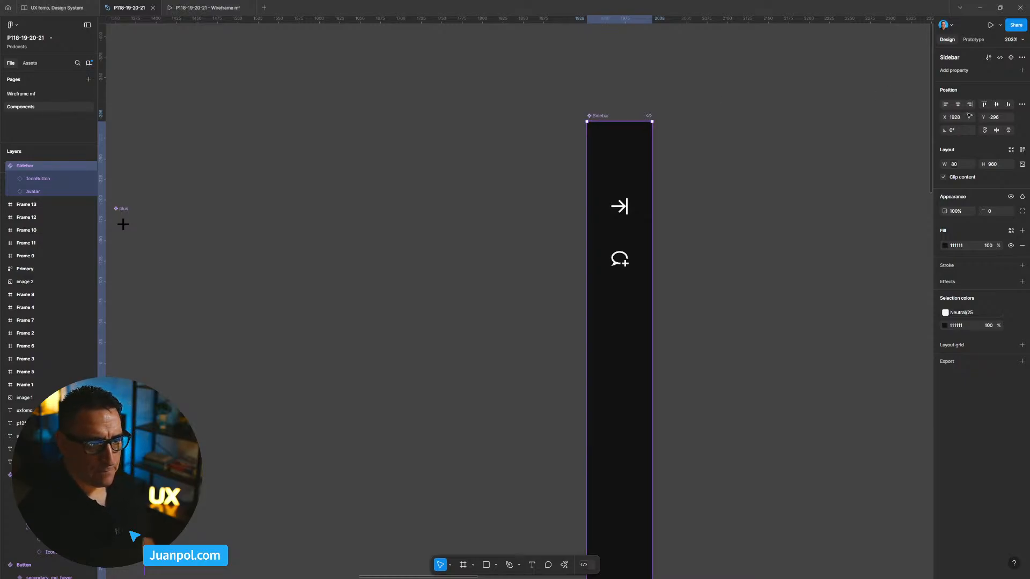
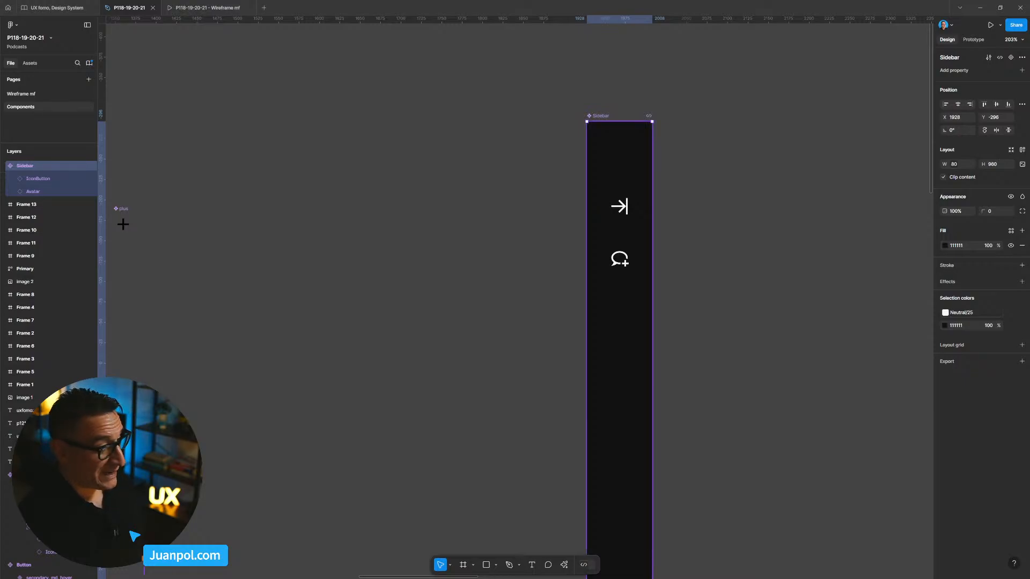
Compare the arrow-collapse-right icon nested in the Sidebar's IconButton with the primary, lg, default IconButton variant
click(620, 206)
click(620, 206)
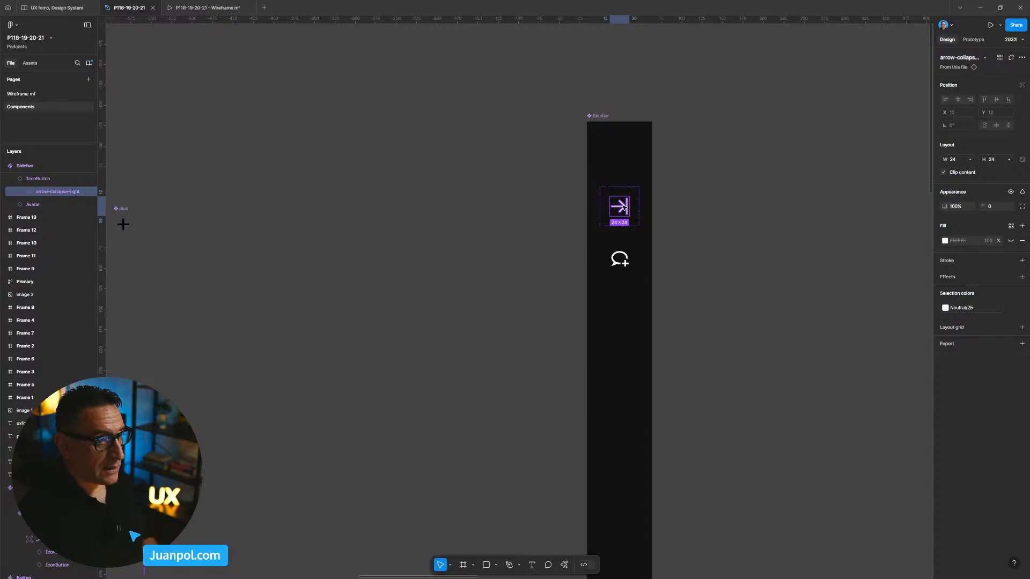
scroll(622, 208, down, 2)
scroll(698, 225, down, 6)
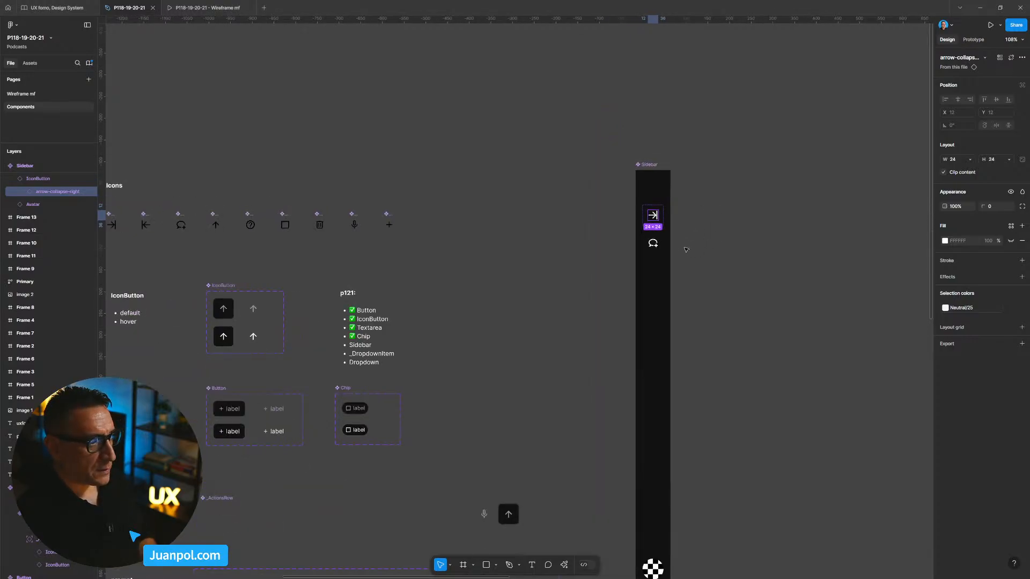
drag(486, 293, 585, 268)
click(586, 268)
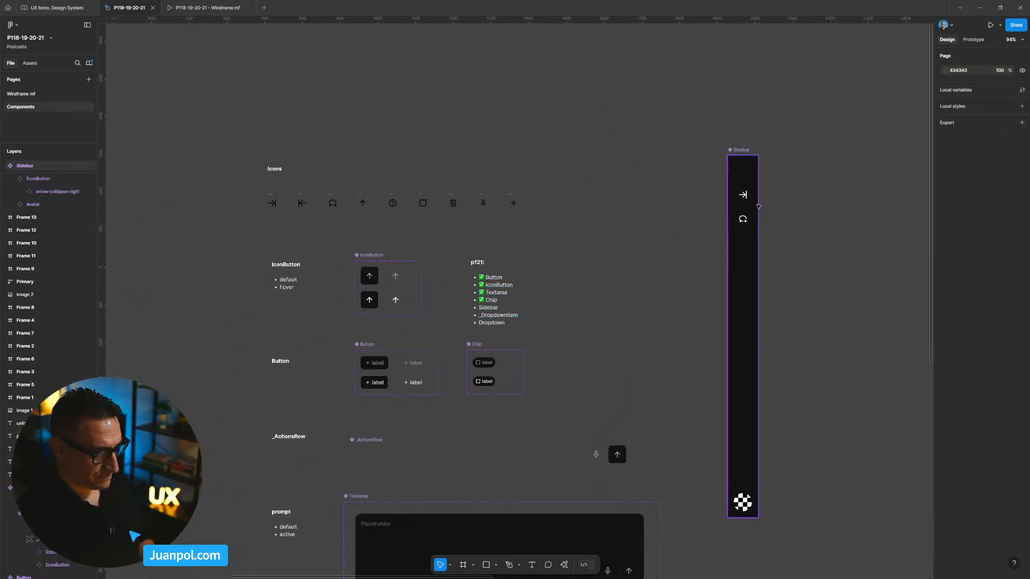
scroll(381, 294, up, 3)
double_click(375, 274)
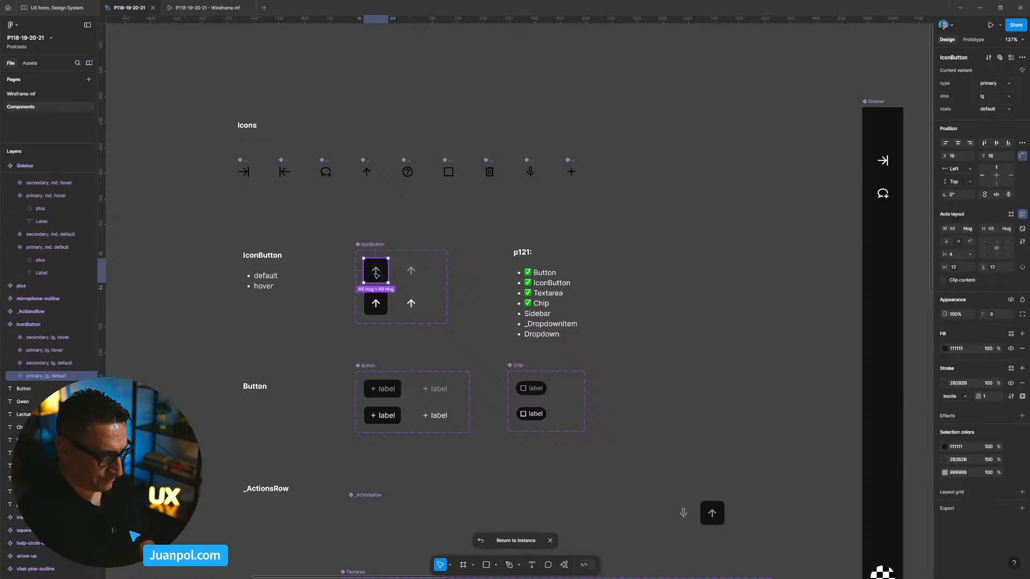
click(693, 268)
scroll(693, 268, right, 1)
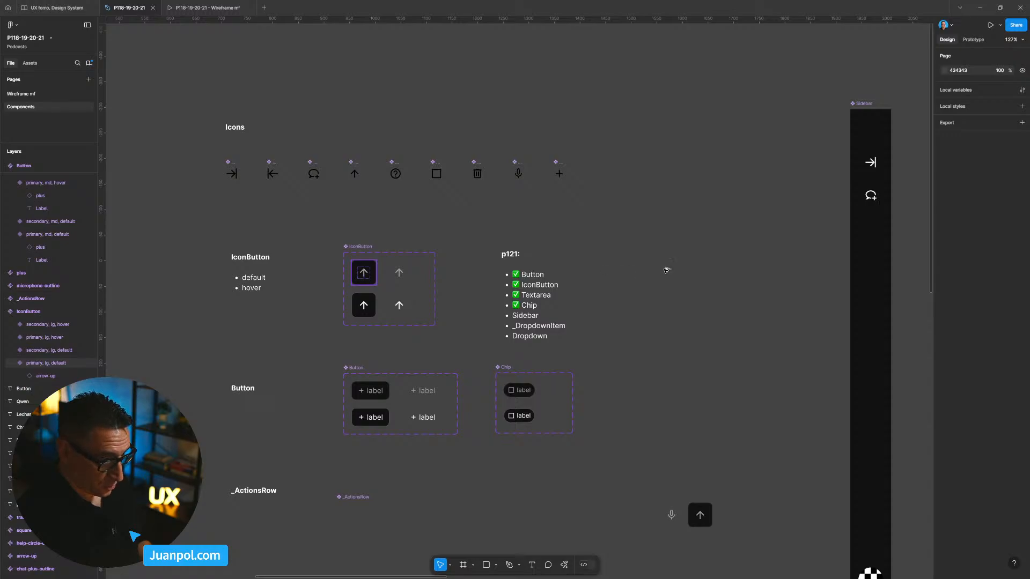
Place two stacked instances of the primary, lg, default IconButton beside the Sidebar component, at about X 1801
drag(367, 277, 653, 275)
click(742, 159)
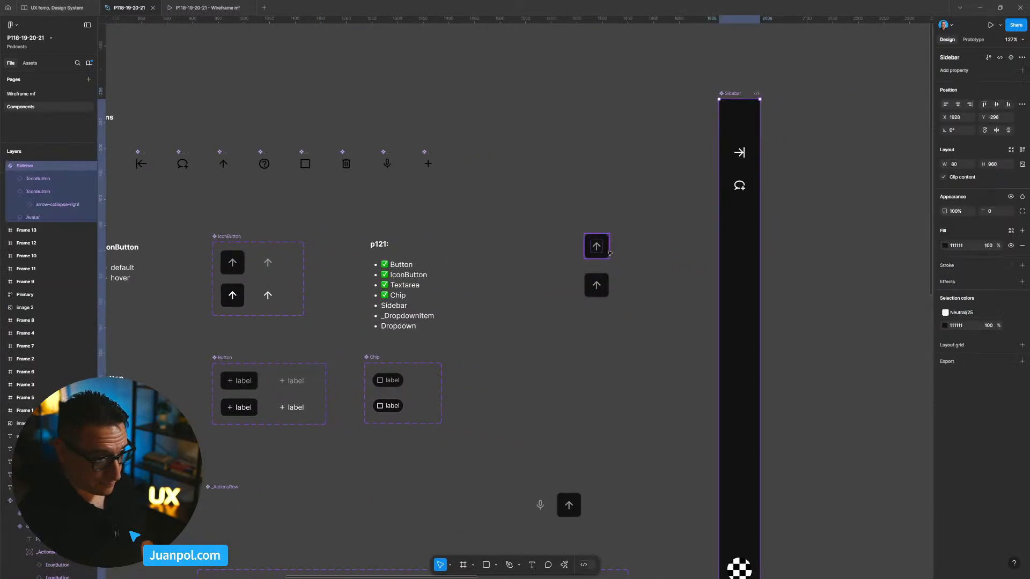
drag(572, 227, 673, 218)
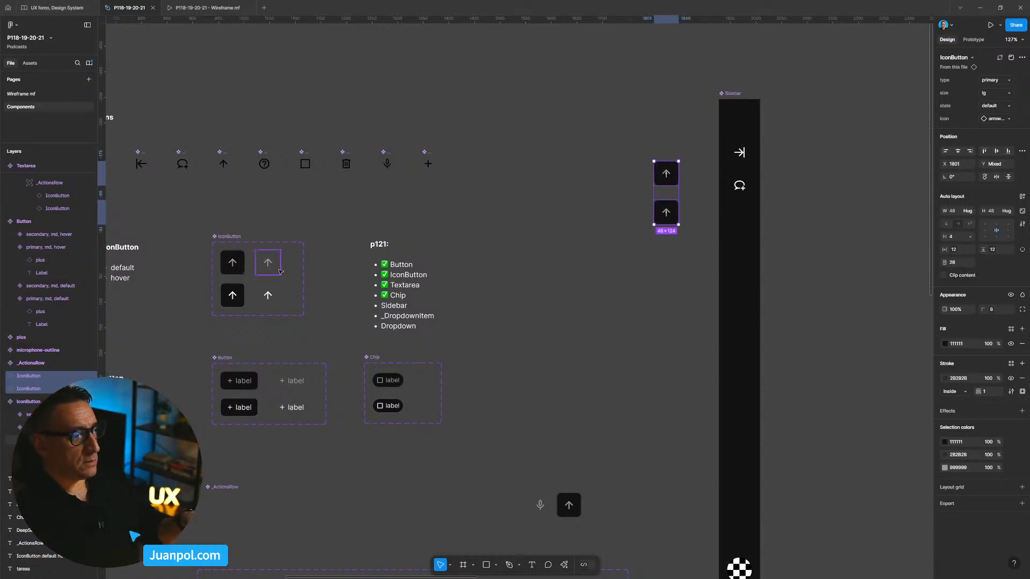
Set the type of both IconButton instances beside the Sidebar to secondary
click(236, 265)
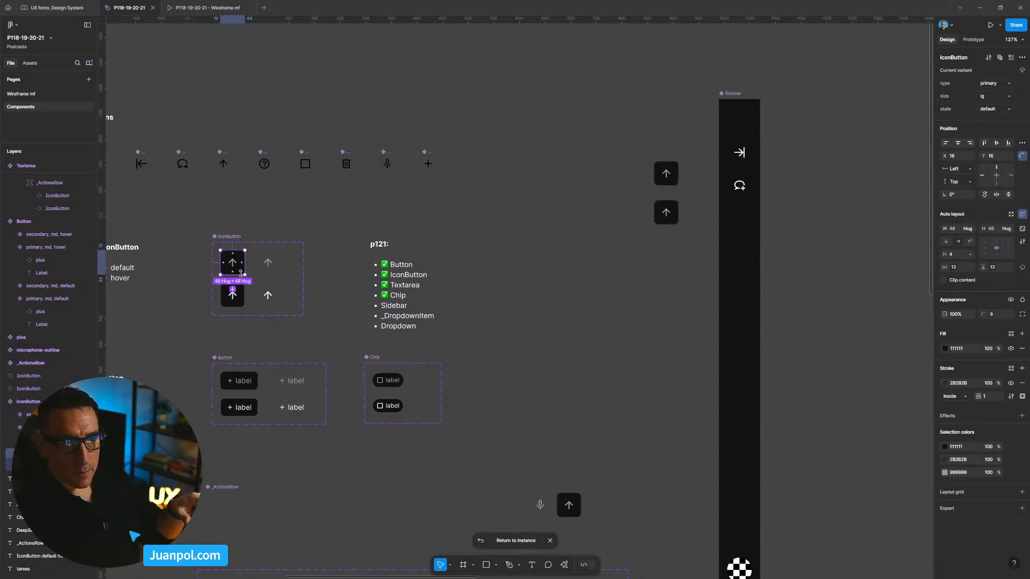
click(276, 266)
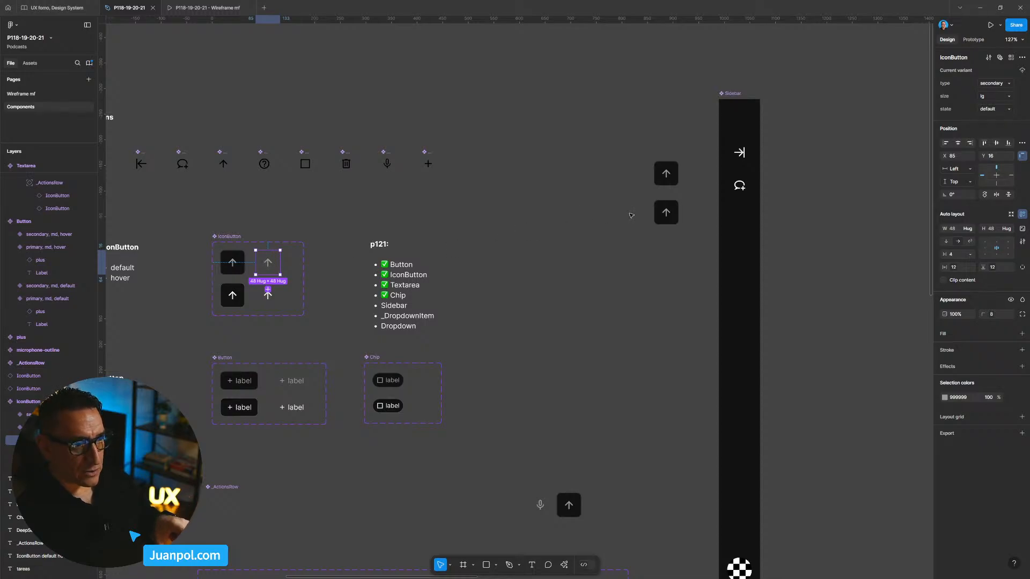
drag(642, 151, 694, 241)
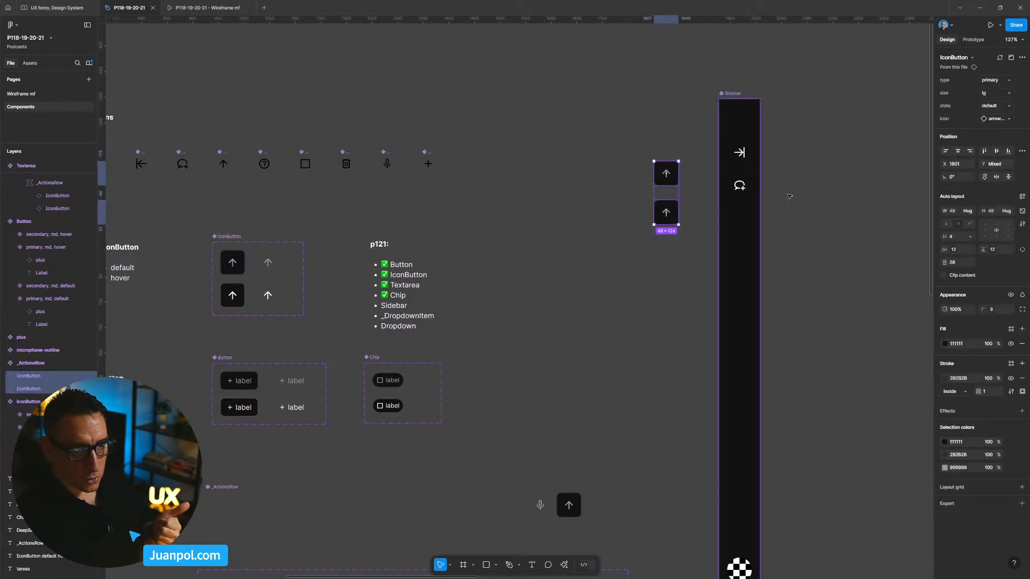
click(991, 80)
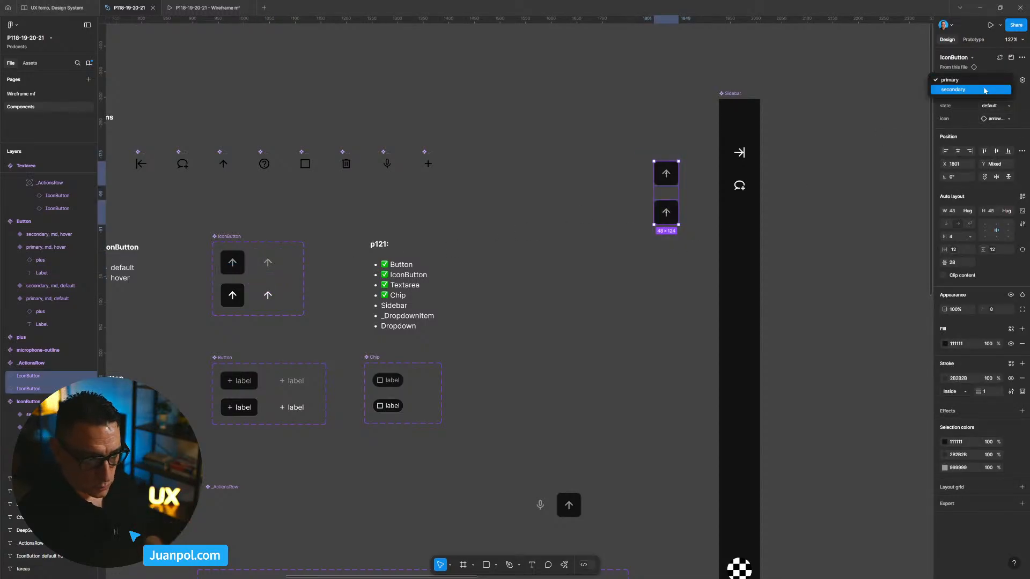
click(984, 90)
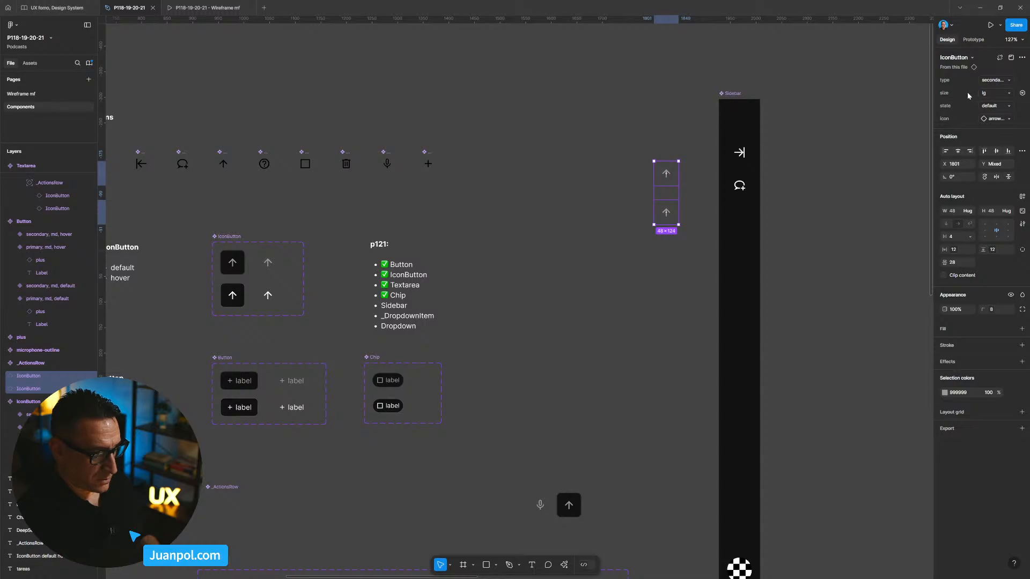
Compare the icon size and color of the Sidebar's collapse IconButton with the upper secondary IconButton instance
click(741, 157)
click(741, 156)
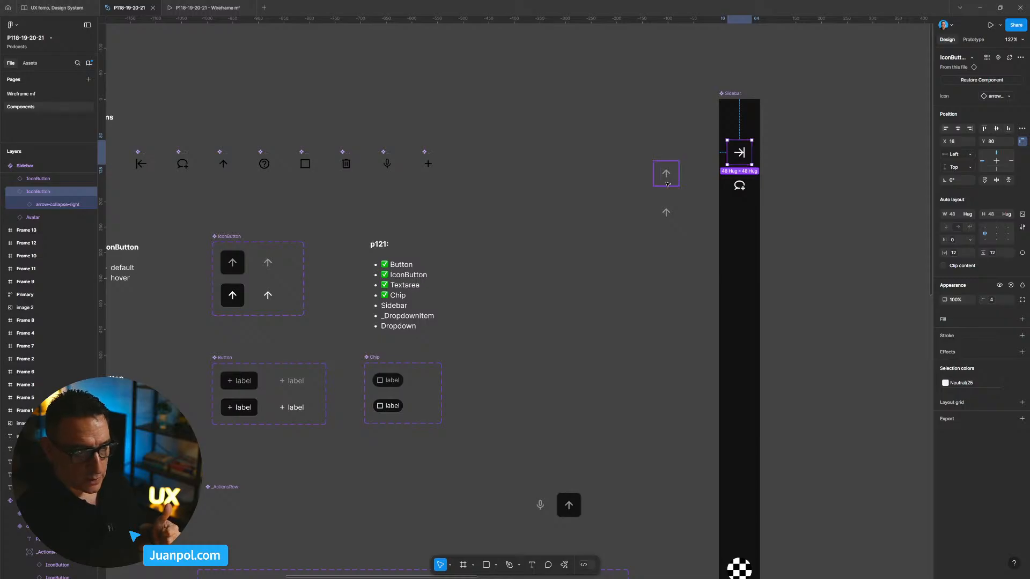
click(743, 156)
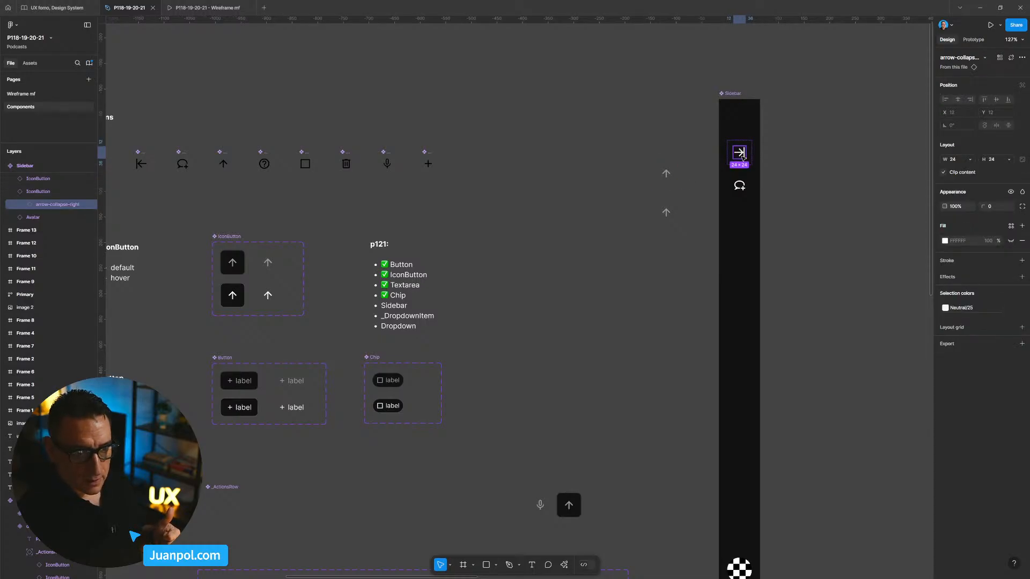
click(669, 179)
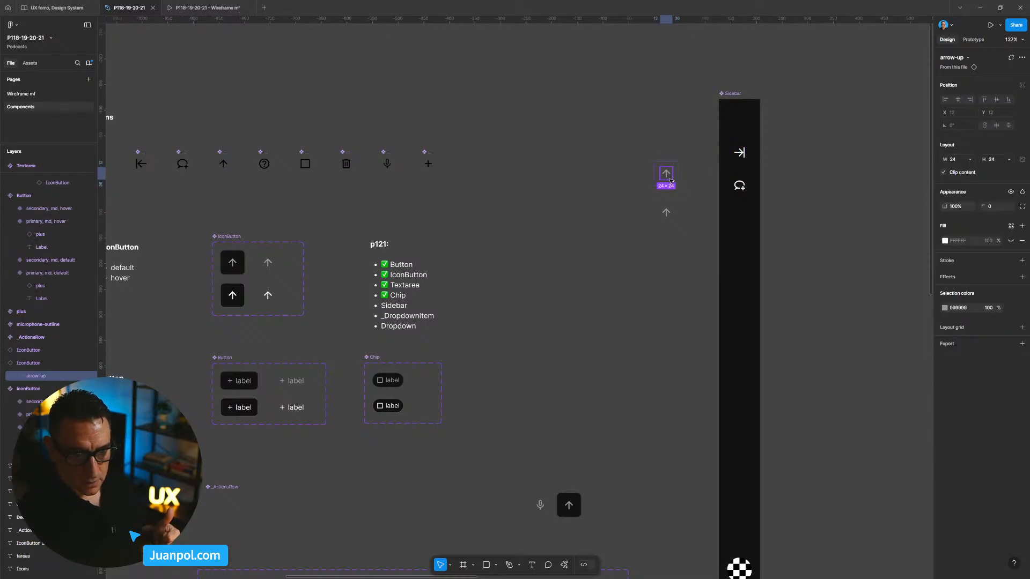
click(677, 182)
scroll(687, 179, right, 2)
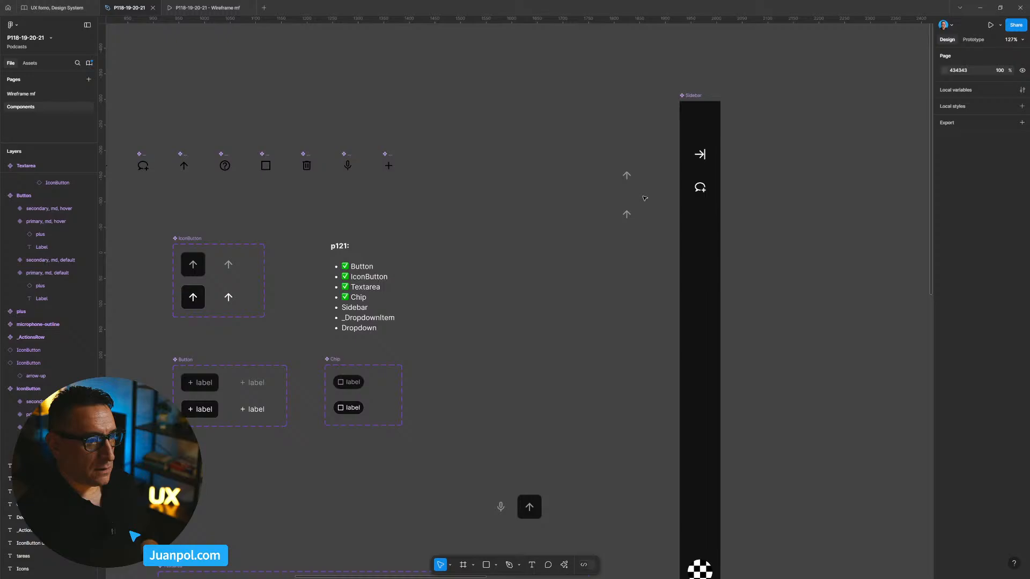
Move the Sidebar's two original icon buttons out together onto the empty canvas beside it, at about X 2141
click(693, 151)
click(694, 151)
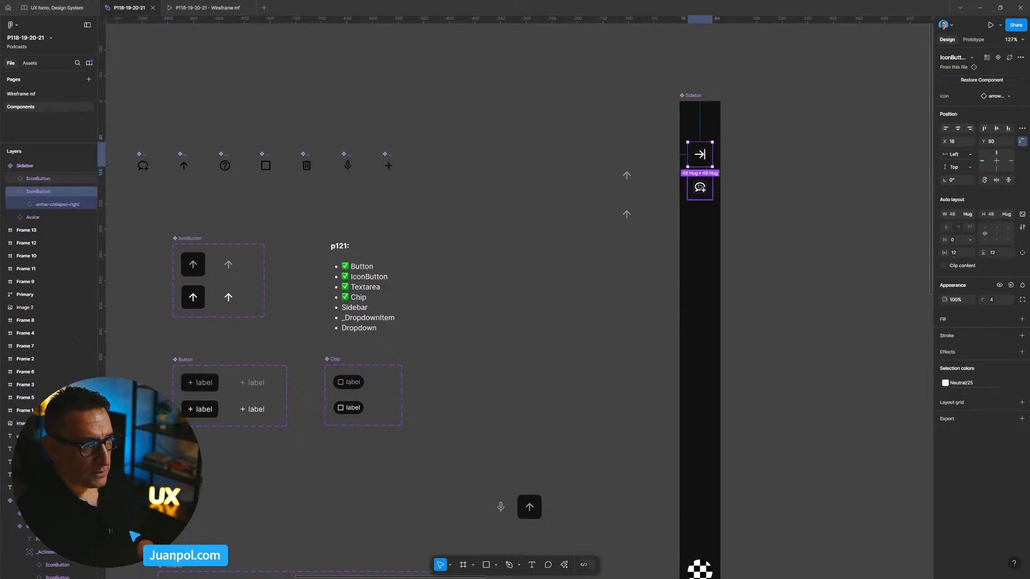
shift+click(700, 187)
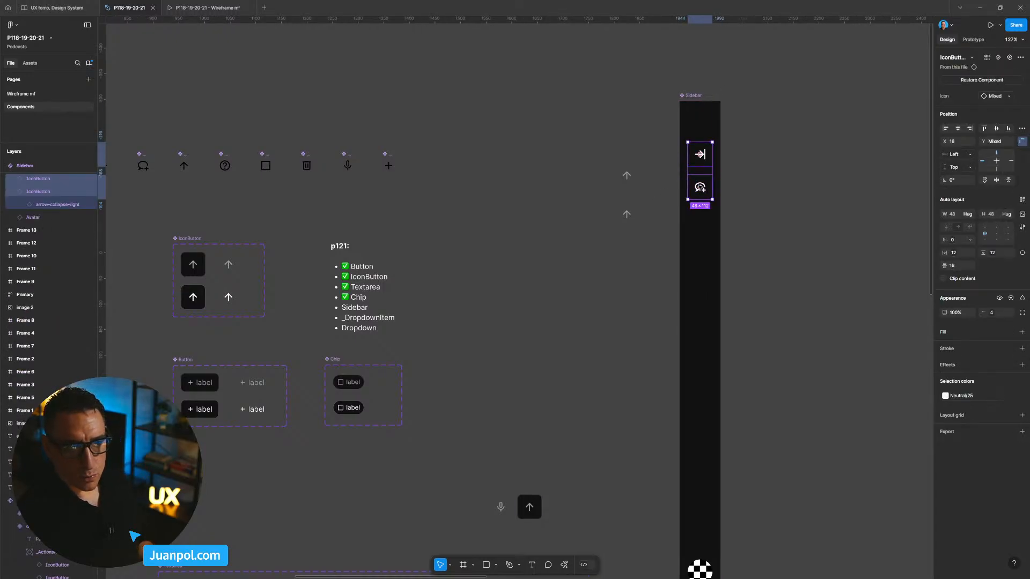
click(698, 113)
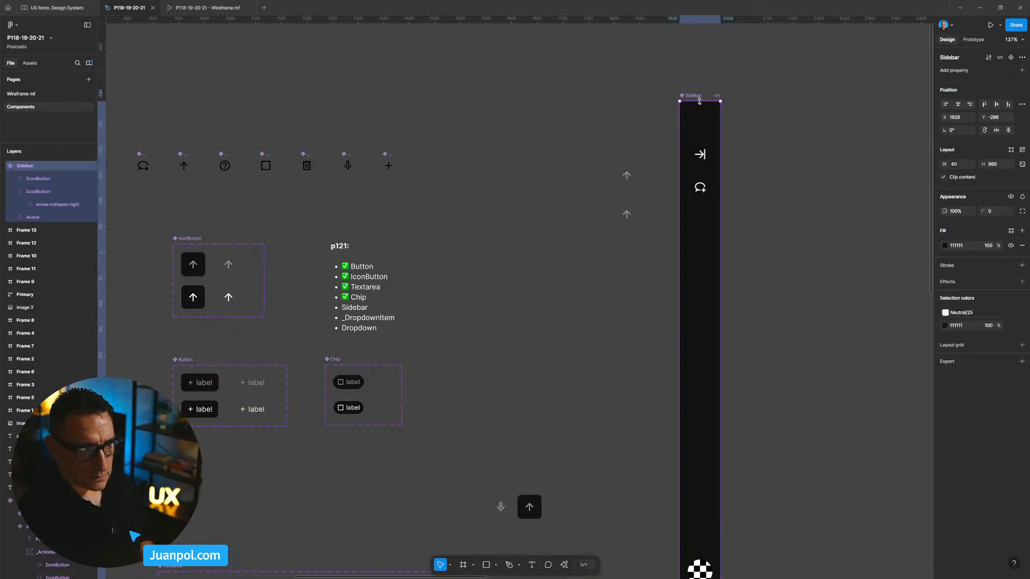
mouse_move(700, 101)
mouse_down()
mouse_move(700, 230)
mouse_move(699, 101)
mouse_up()
scroll(726, 231, right, 2)
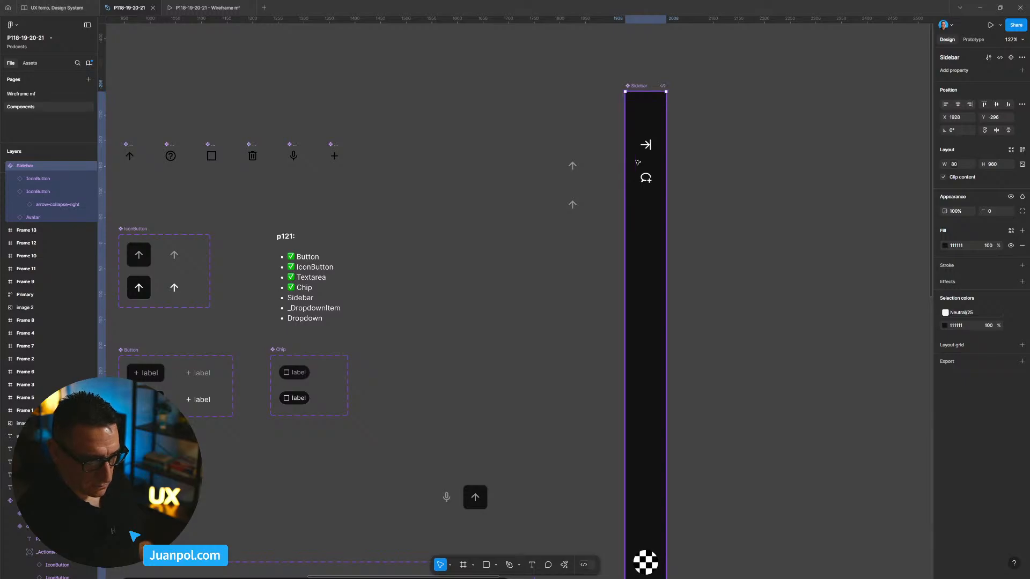
click(646, 146)
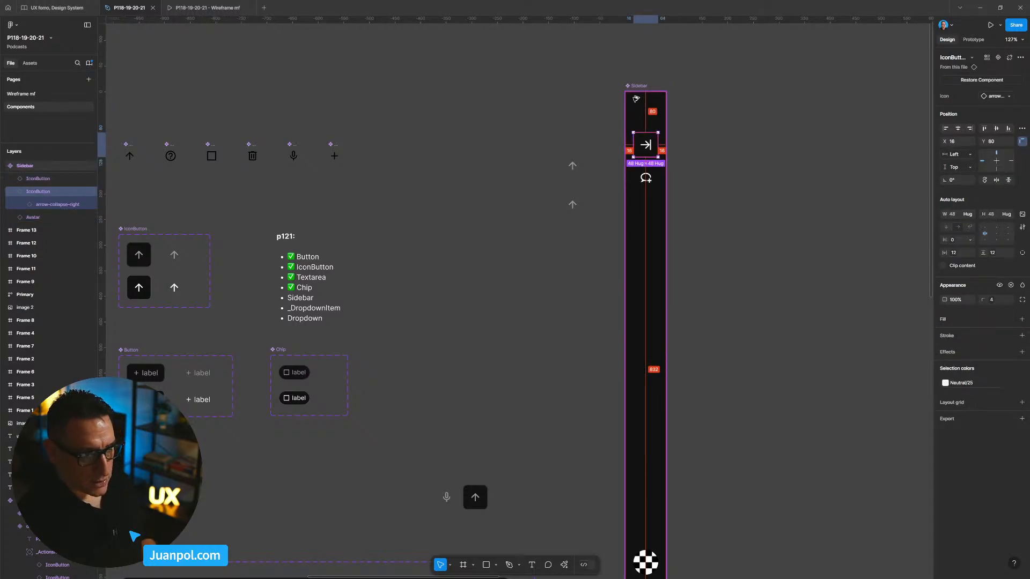
shift+click(646, 178)
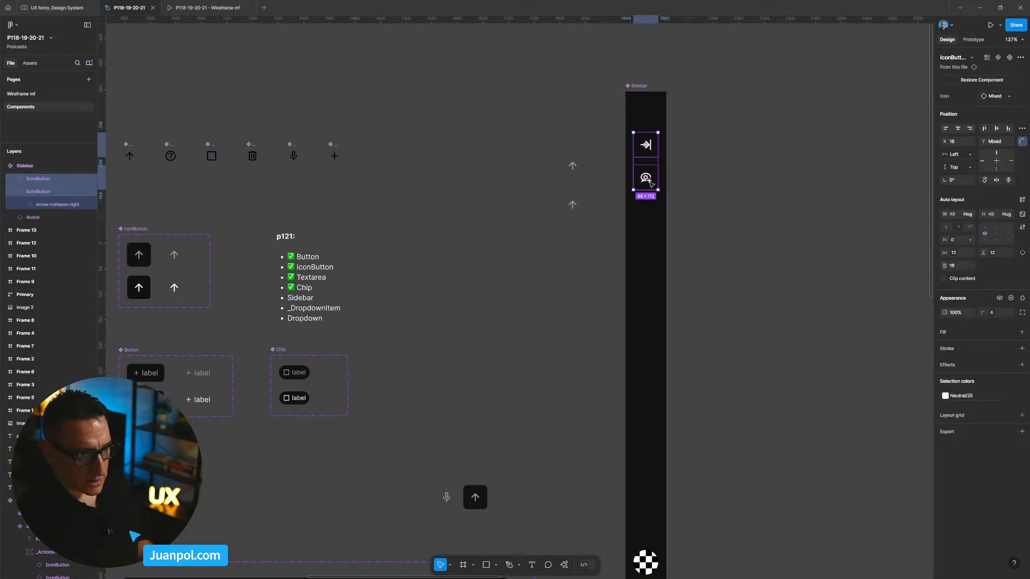
drag(654, 183, 755, 173)
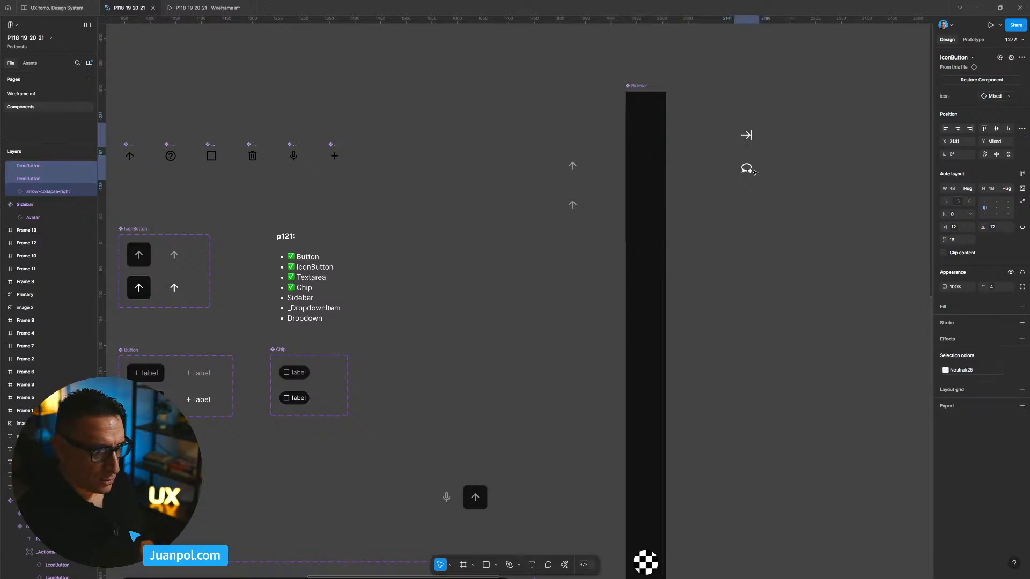
Move the two secondary IconButton instances from the canvas into the upper part of the Sidebar
click(576, 169)
shift+click(581, 205)
drag(575, 205, 642, 180)
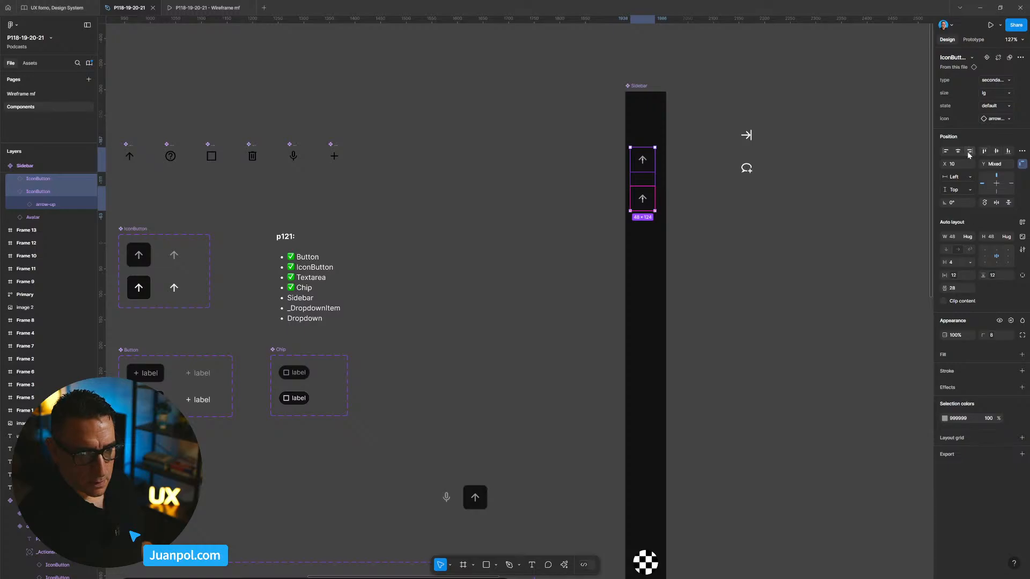
Center each of the two new IconButton instances horizontally within the Sidebar
click(787, 201)
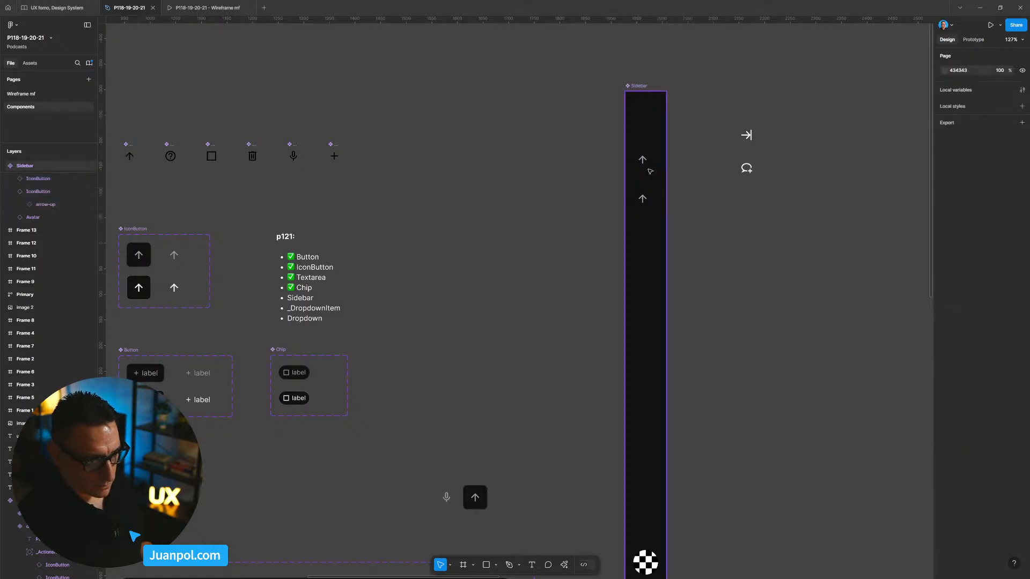
click(642, 169)
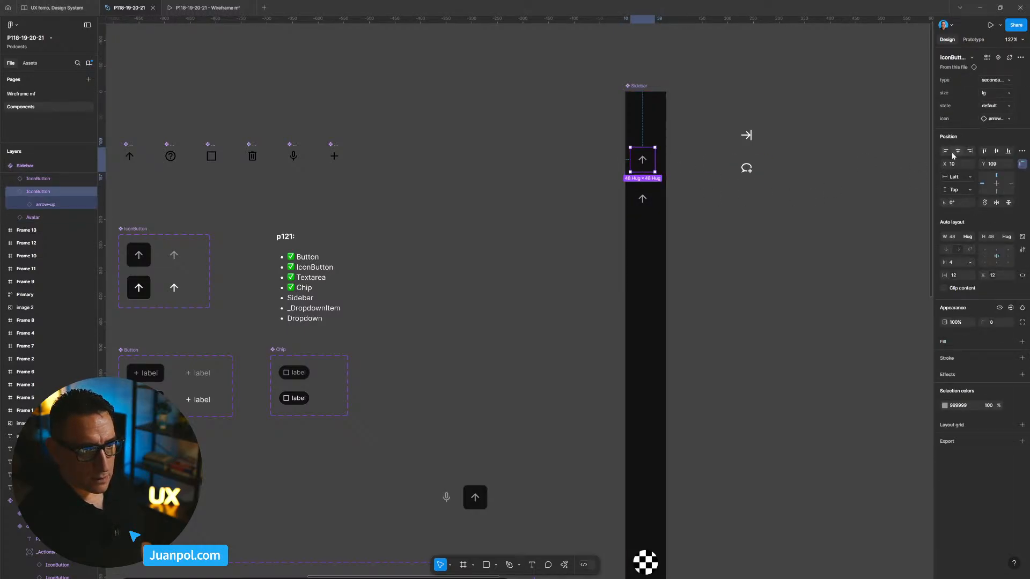
key(Down)
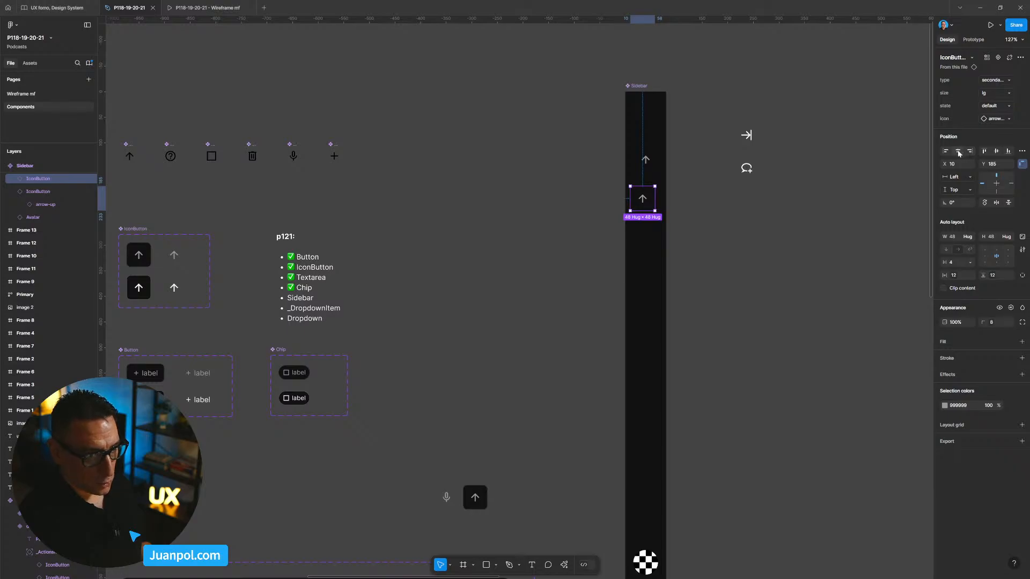
click(805, 145)
Move the Sidebar's lower IconButton up to Y 173, matching the 16 px gap between the original buttons
click(754, 139)
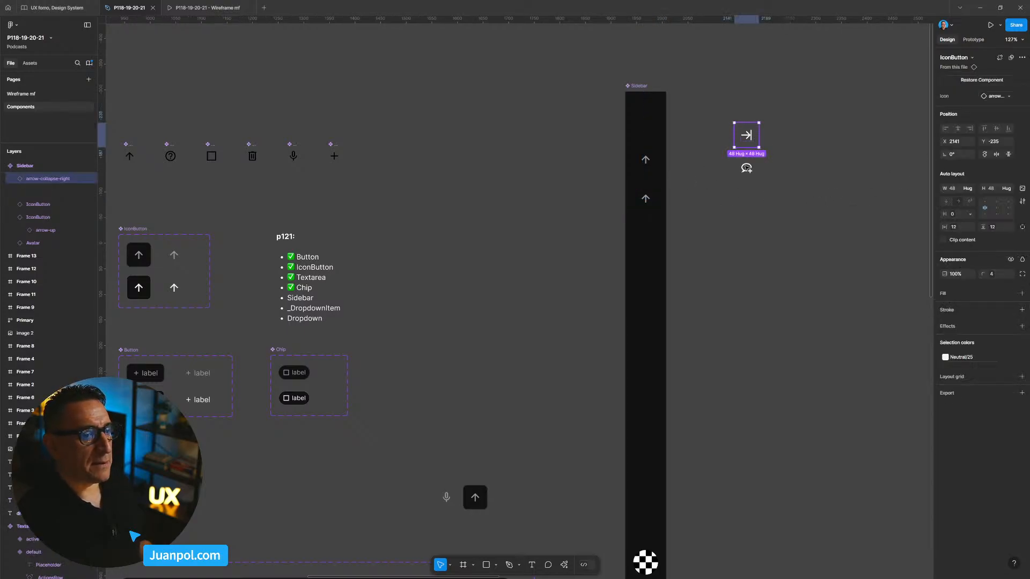
shift+click(749, 163)
key(Escape)
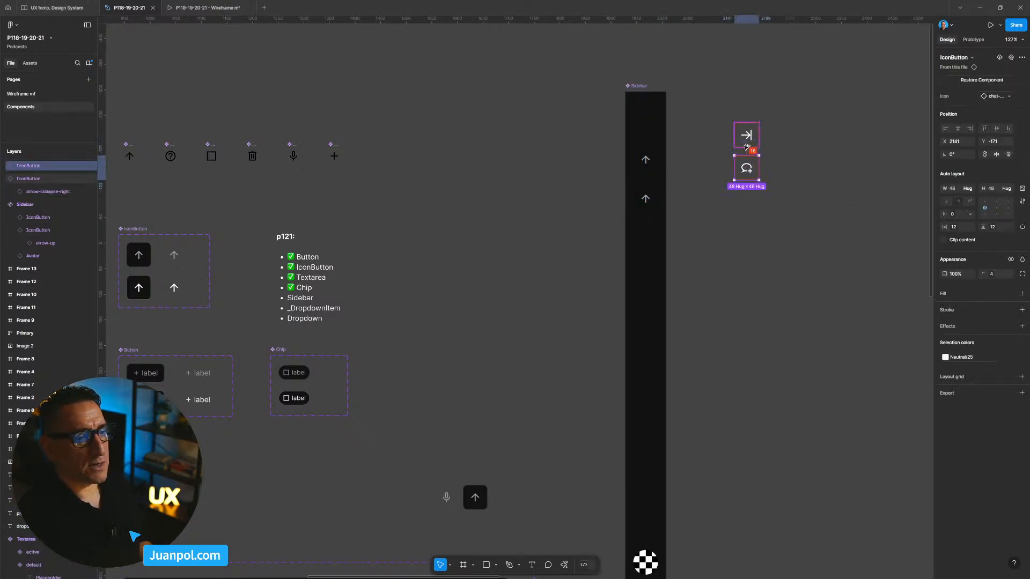
click(650, 201)
double_click(653, 205)
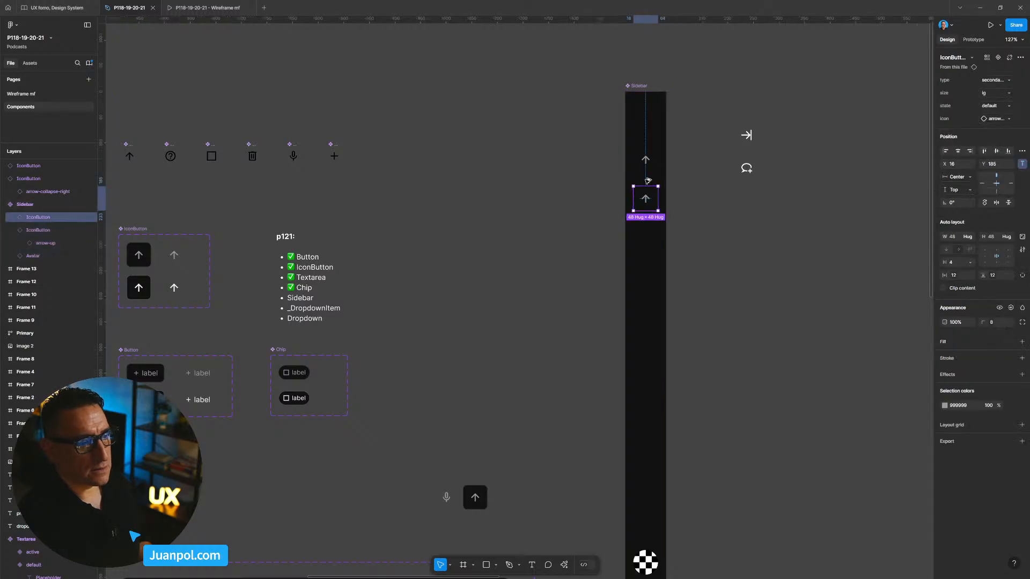
click(646, 163)
drag(646, 170, 645, 165)
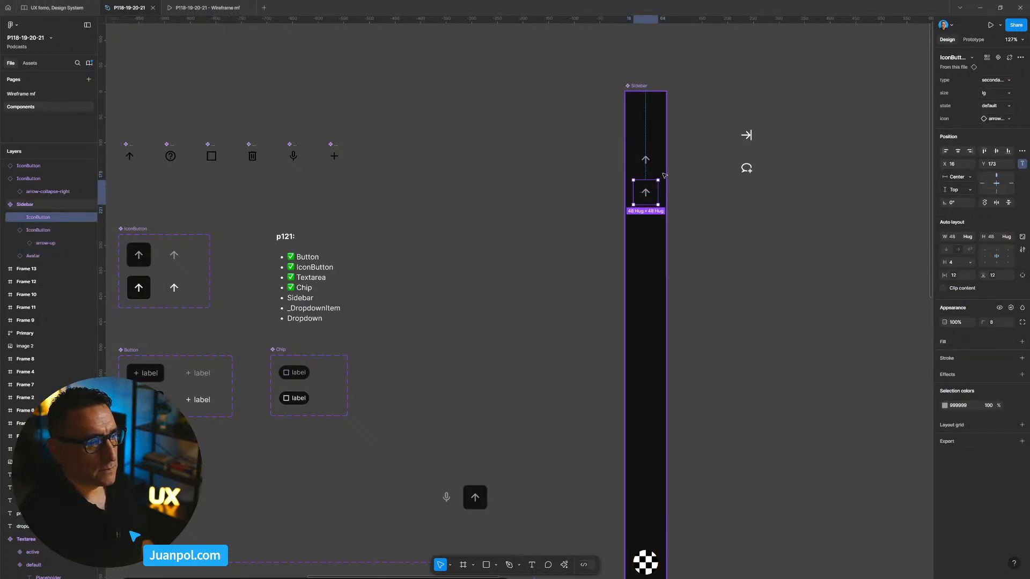
Move both IconButton instances up together so the upper one sits at Y 80 in the Sidebar
shift+click(645, 191)
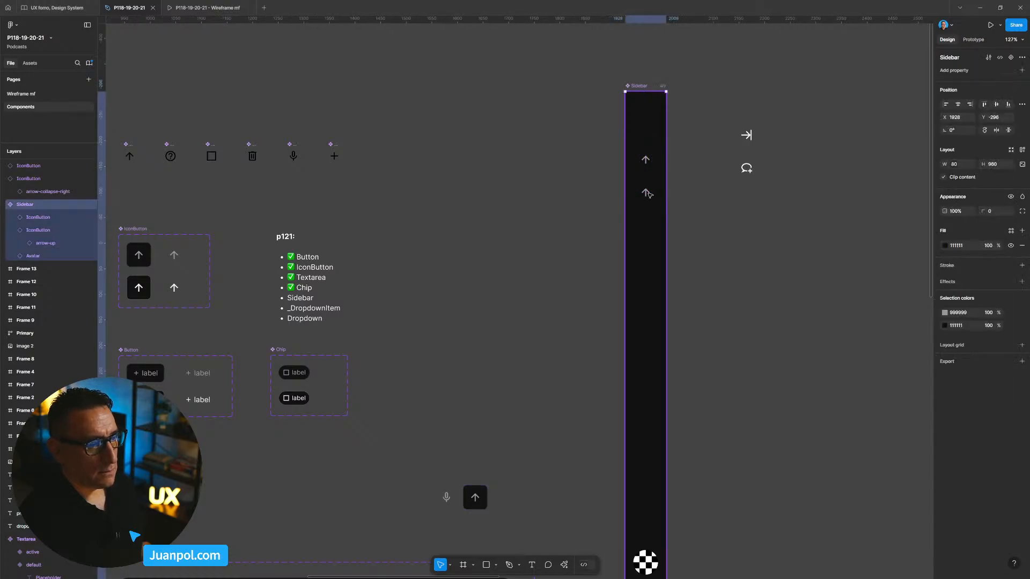
drag(654, 165, 632, 96)
key(alt)
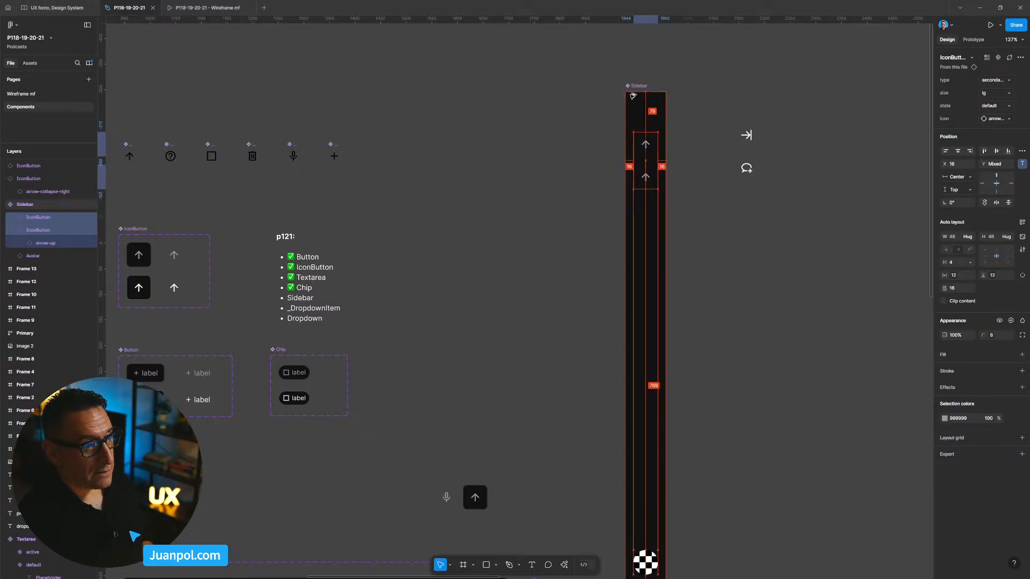
drag(632, 97, 632, 97)
click(719, 115)
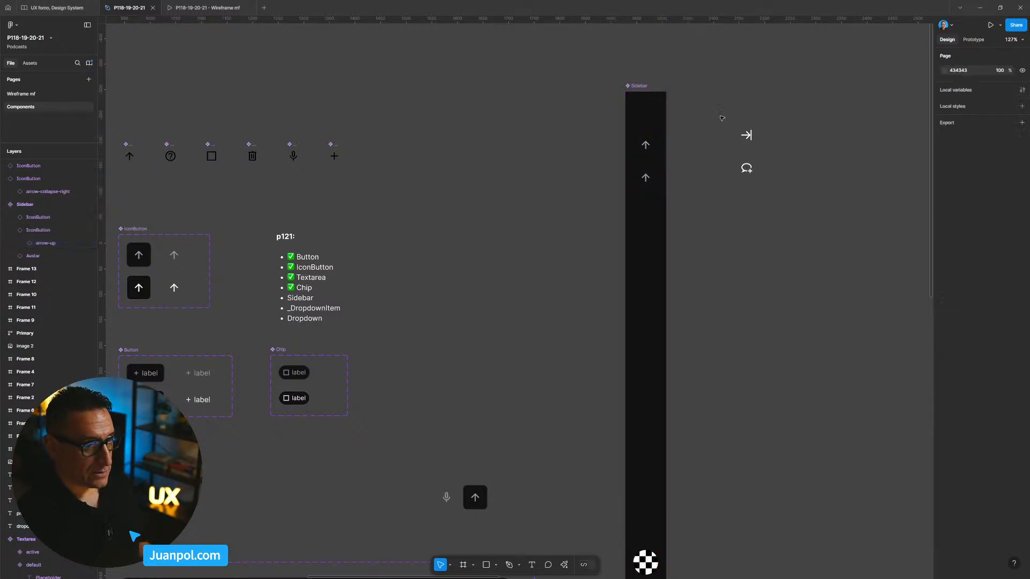
Check the icon swap options of the Sidebar's upper IconButton and leave its icon as it is
scroll(604, 177, right, 3)
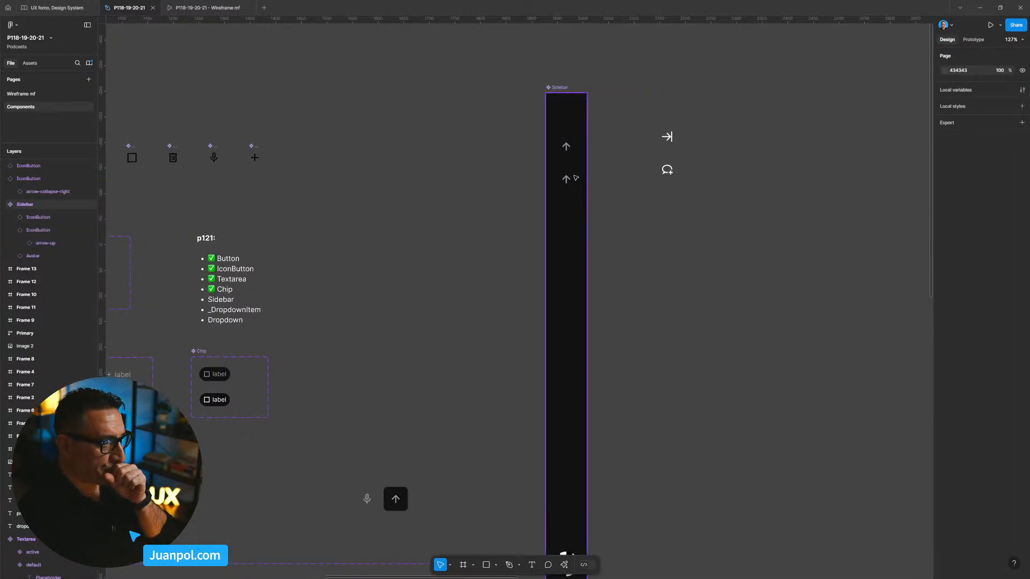
scroll(623, 180, down, 2)
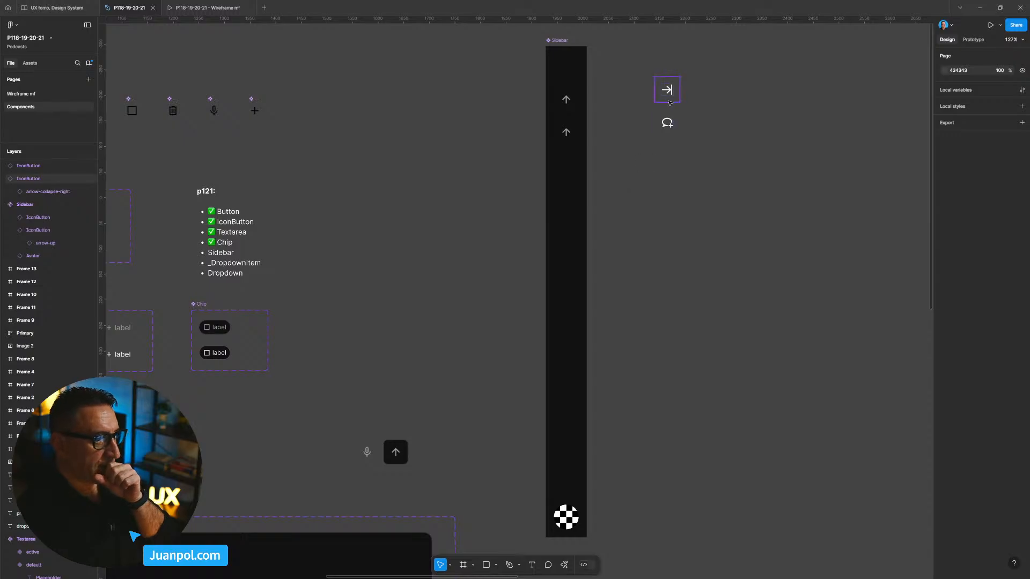
click(568, 109)
click(568, 108)
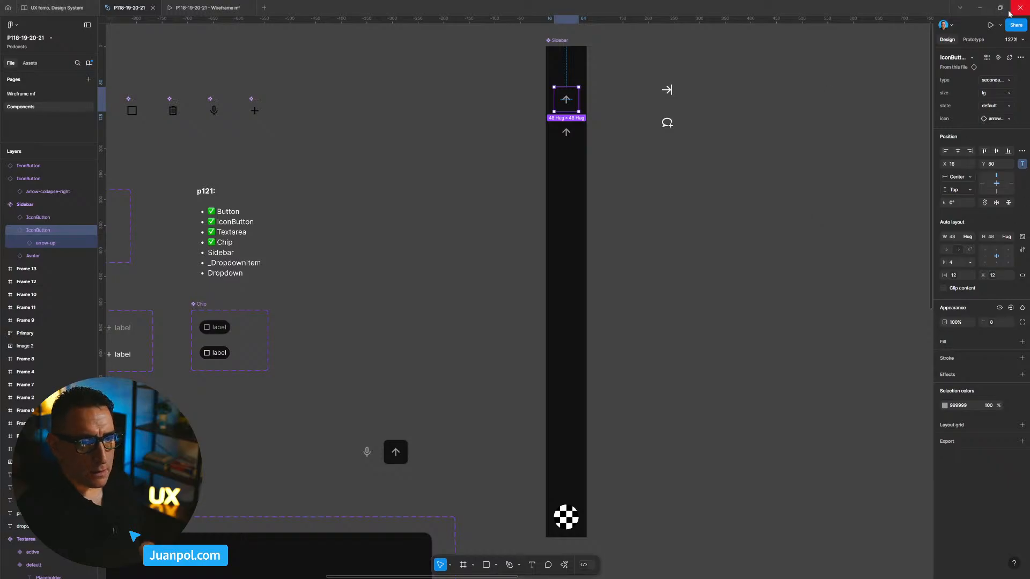
click(995, 119)
click(836, 177)
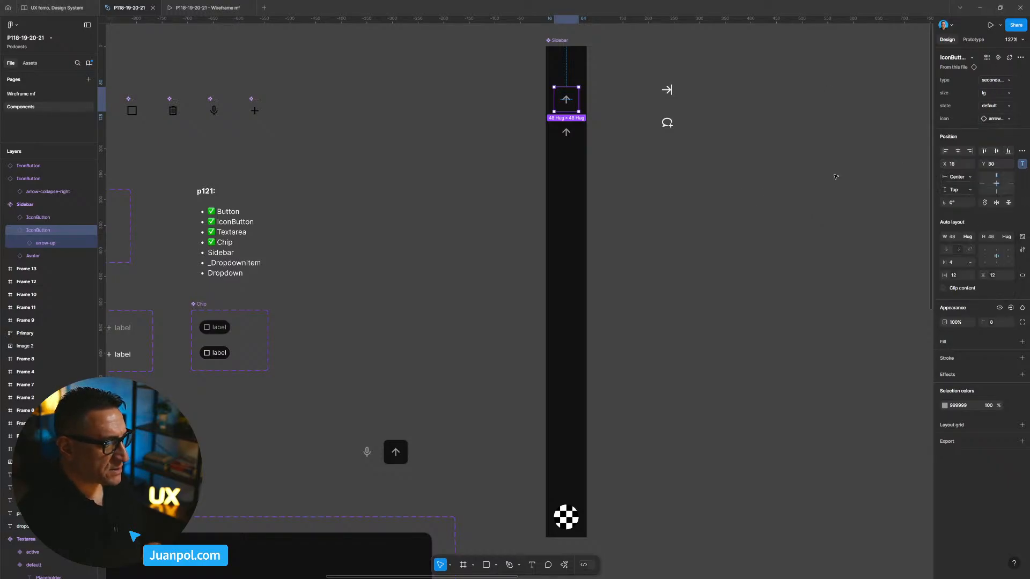
Examine the arrow-collapse-right component in the Icons row, including its name and size
scroll(496, 192, left, 10)
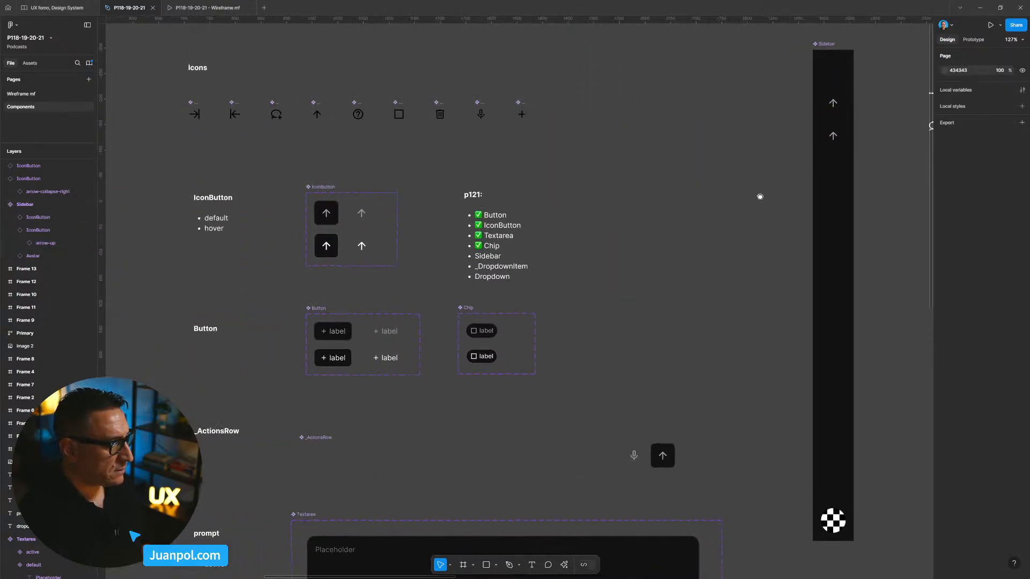
click(195, 111)
scroll(196, 111, up, 10)
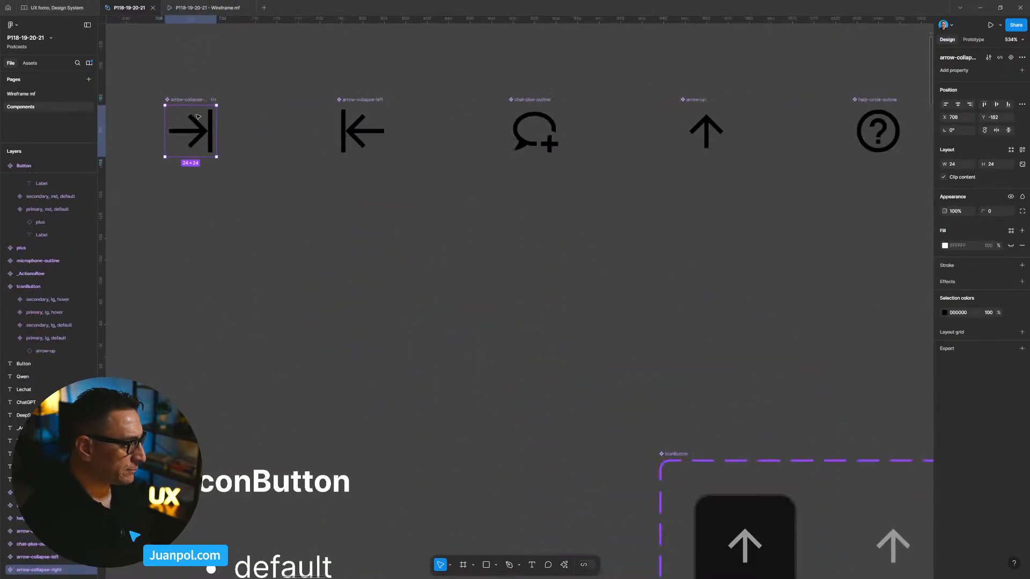
scroll(197, 117, down, 5)
scroll(198, 119, up, 8)
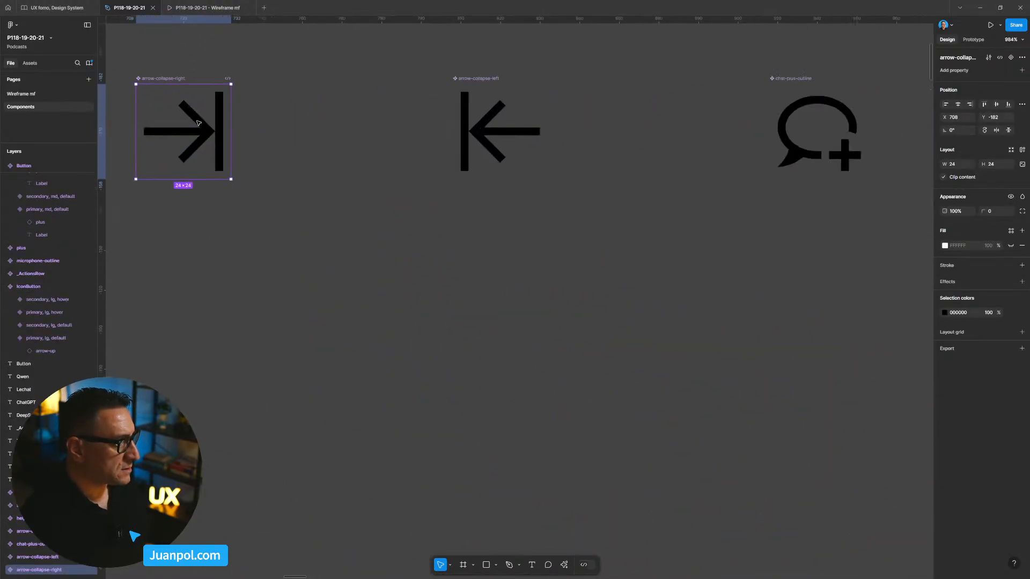
scroll(198, 122, down, 10)
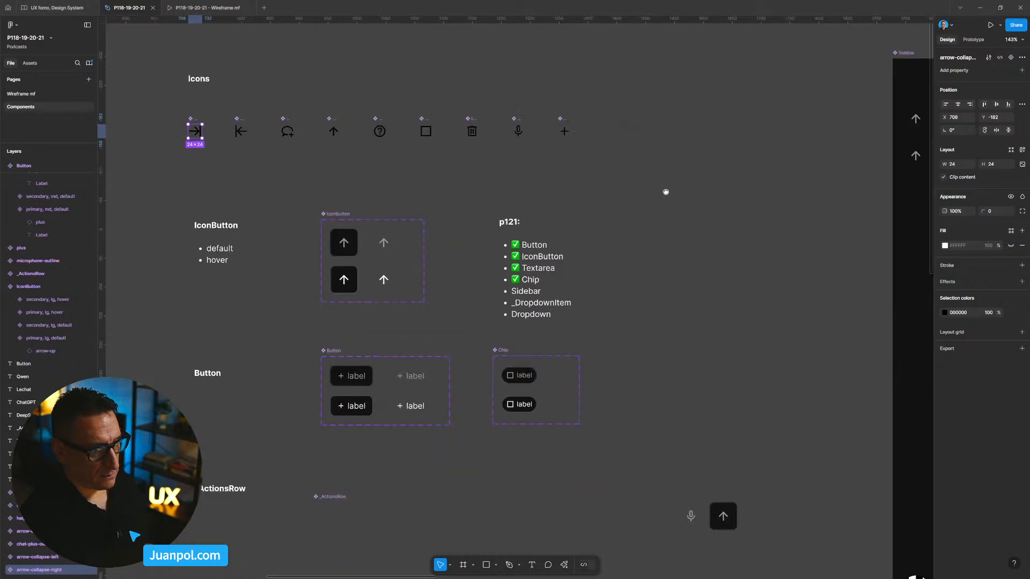
Select the upper IconButton instance inside the Sidebar
scroll(667, 195, up, 4)
click(567, 90)
click(567, 90)
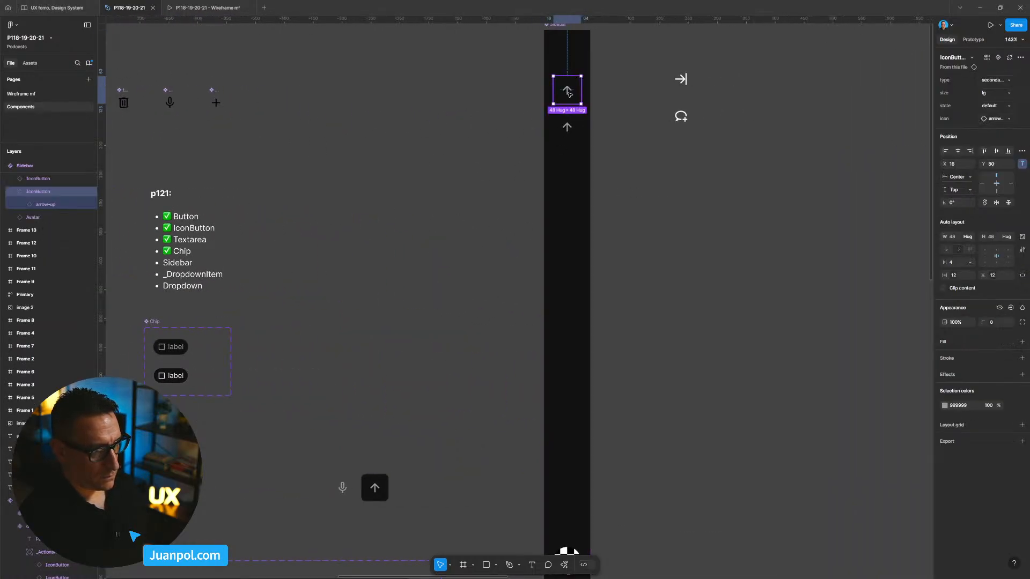
Swap the icon of the upper icon button in the Sidebar component to arrow-collapse-right
click(1001, 120)
text(collap)
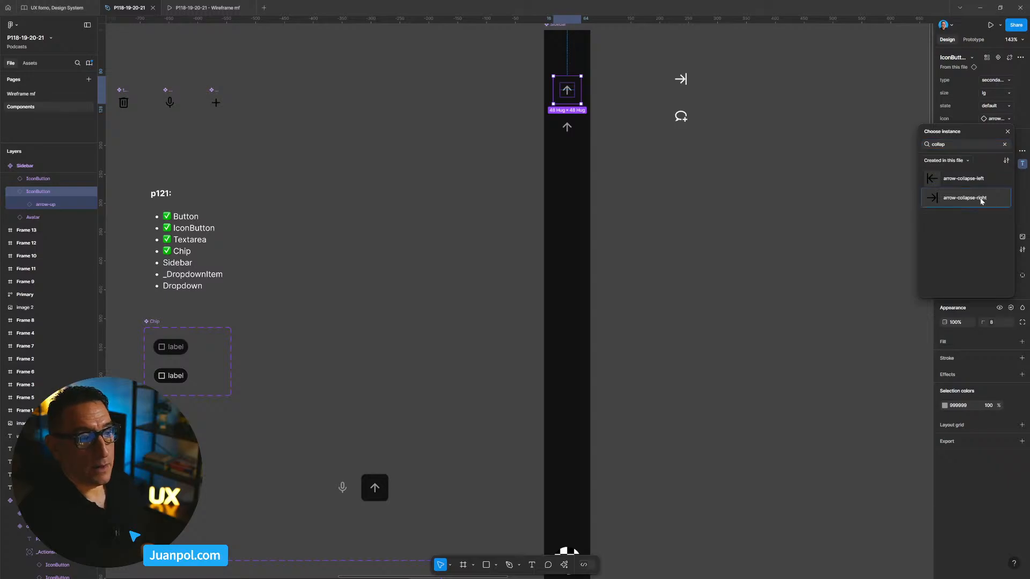
click(950, 198)
click(529, 138)
Swap the icon of the second icon button in the Sidebar component to chat-plus-outline
mouse_move(467, 156)
mouse_down()
mouse_move(732, 163)
mouse_move(459, 154)
mouse_up()
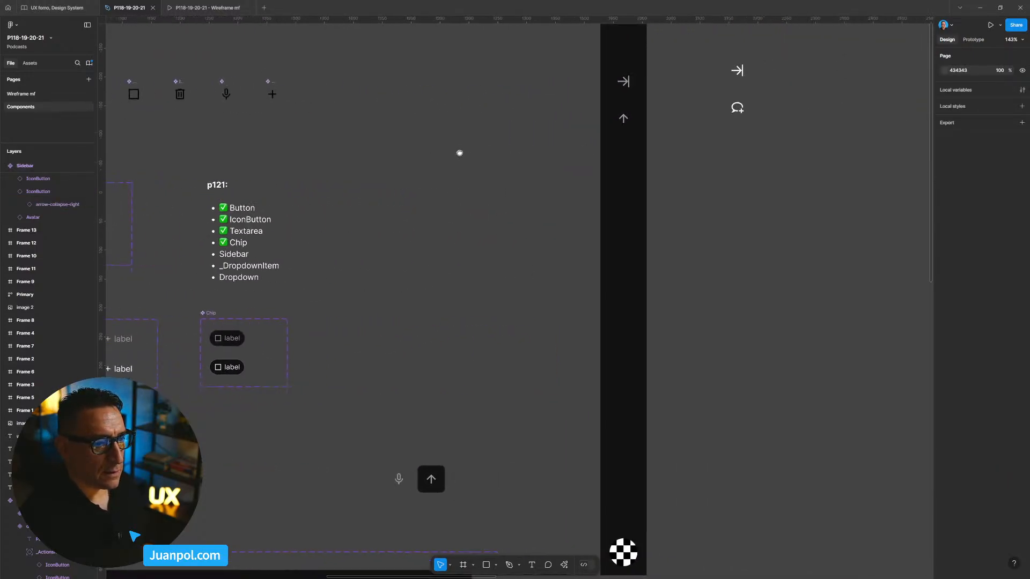
click(745, 110)
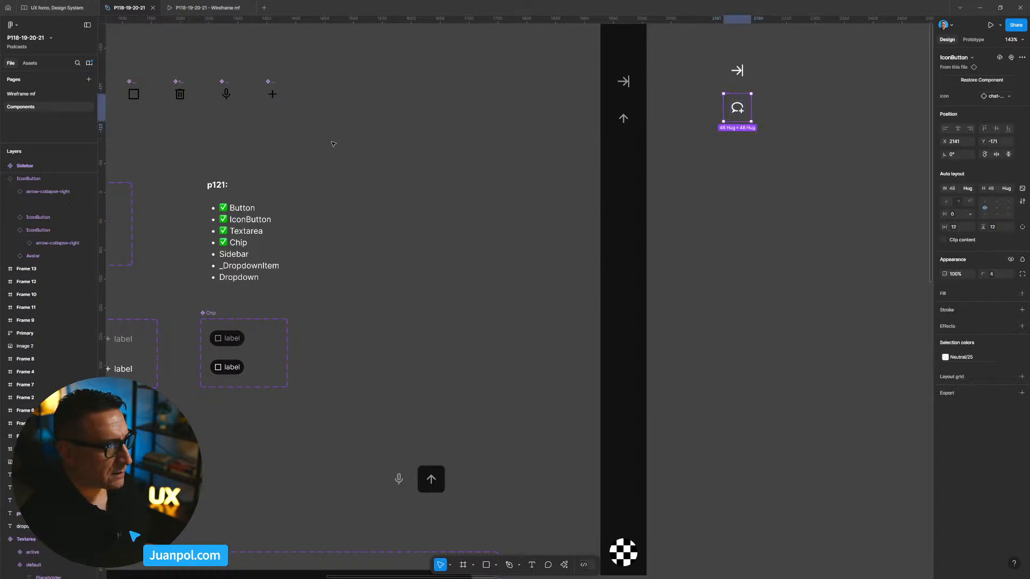
click(623, 121)
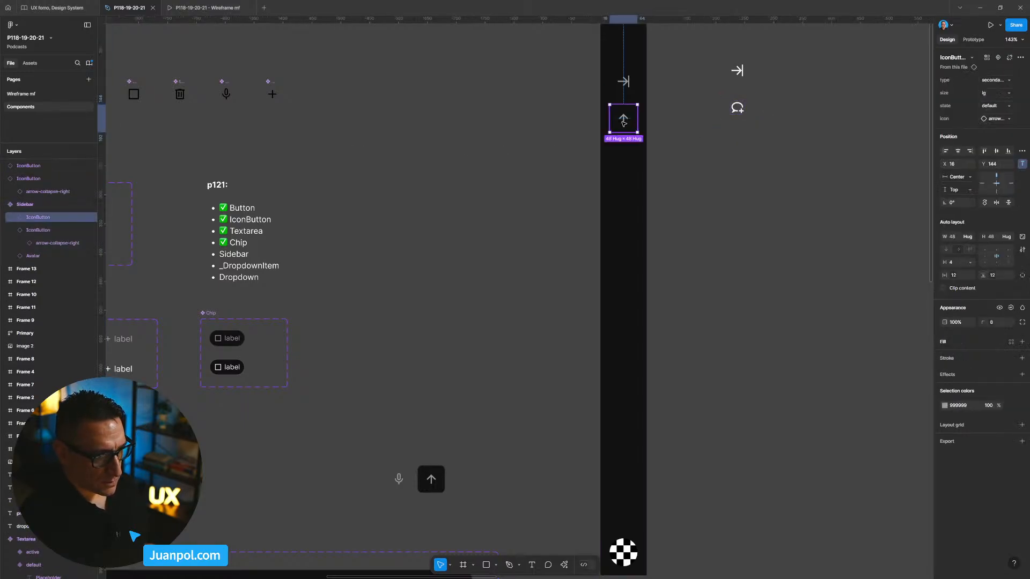
click(993, 119)
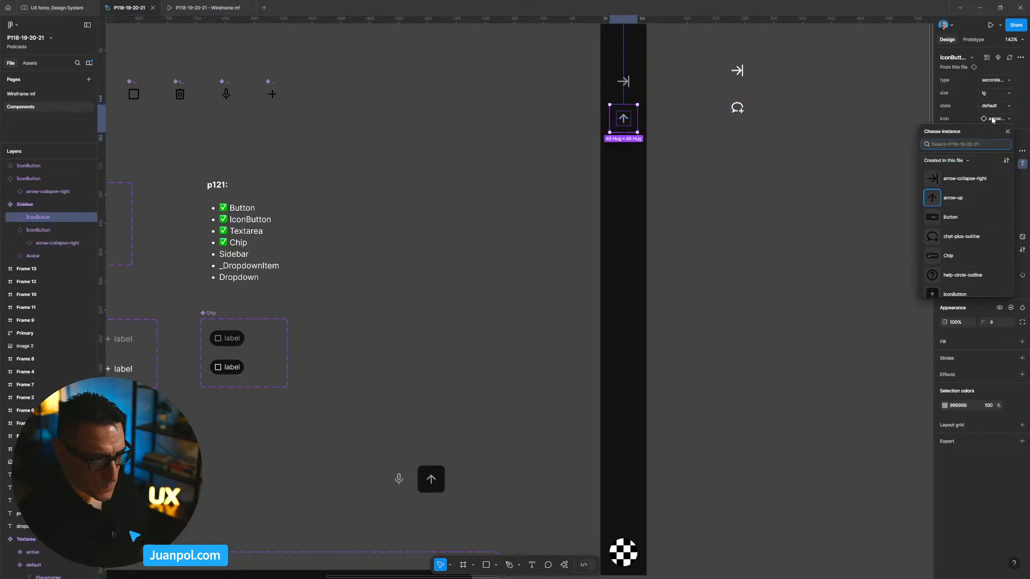
scroll(969, 243, down, 5)
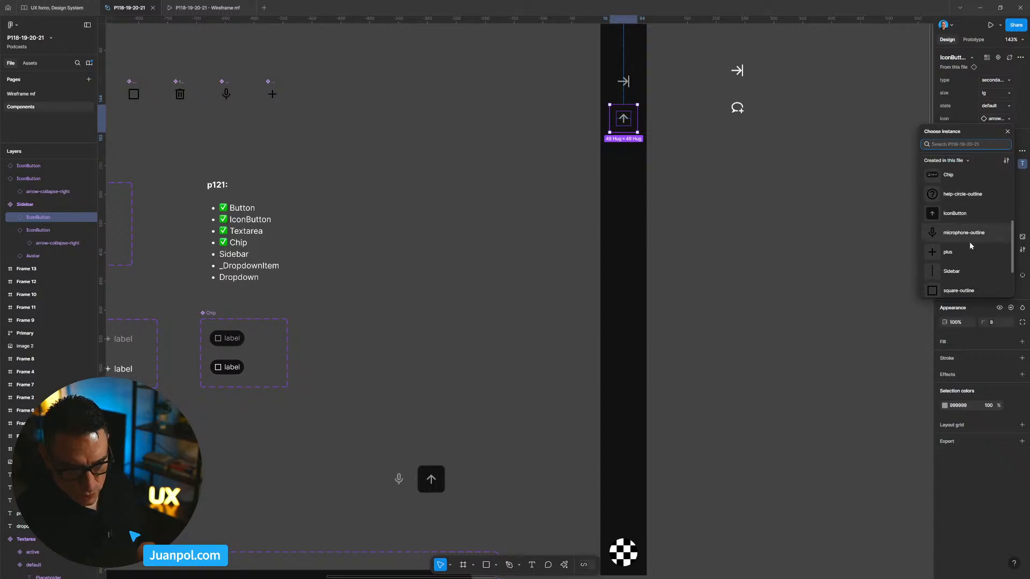
scroll(971, 245, up, 5)
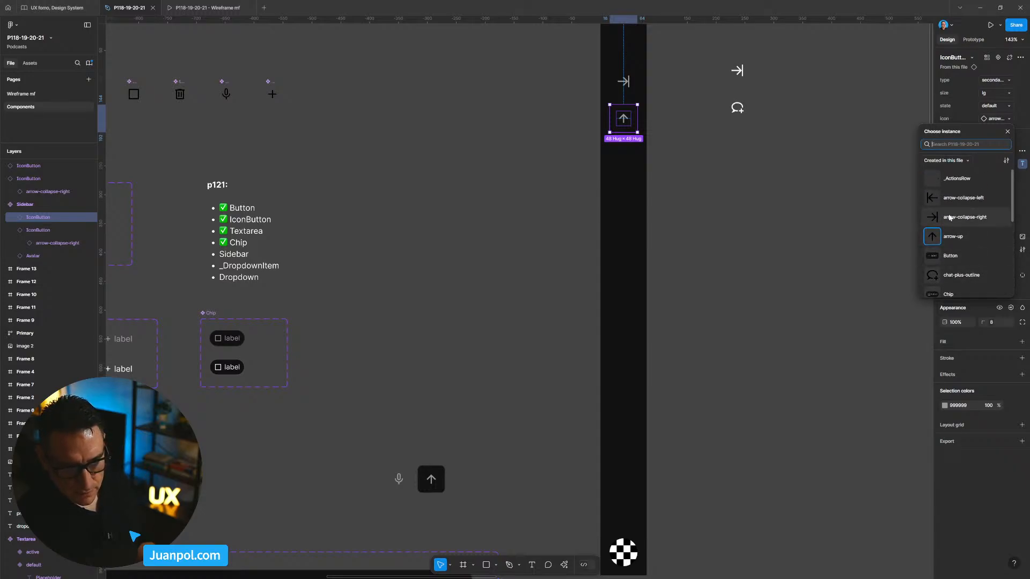
click(969, 275)
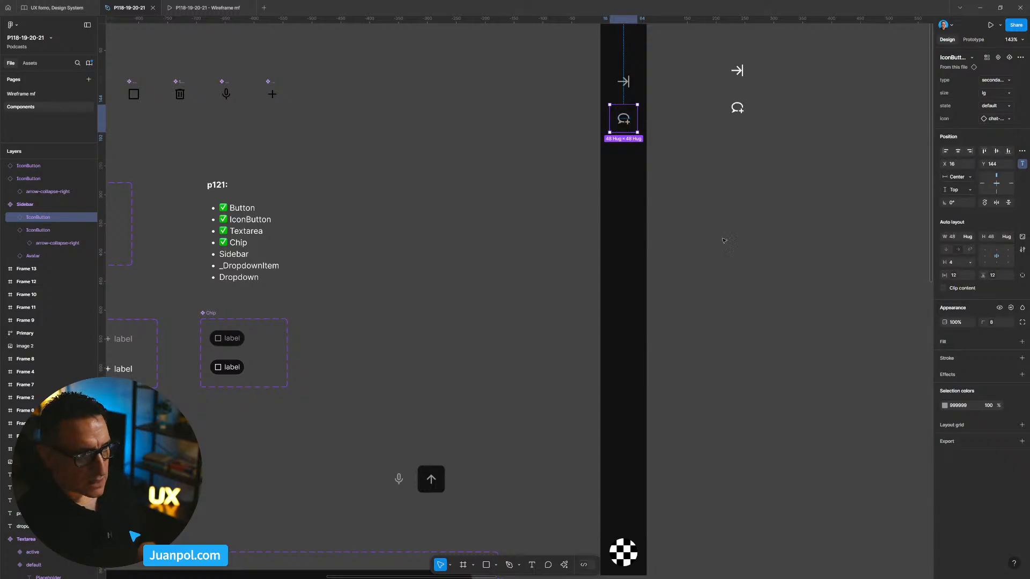
click(507, 200)
click(624, 123)
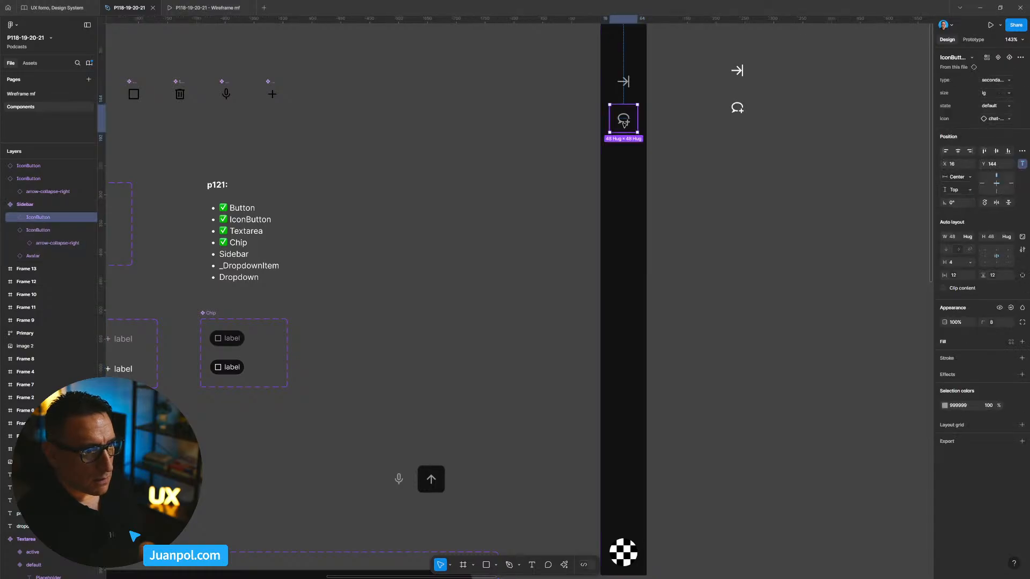
click(1001, 120)
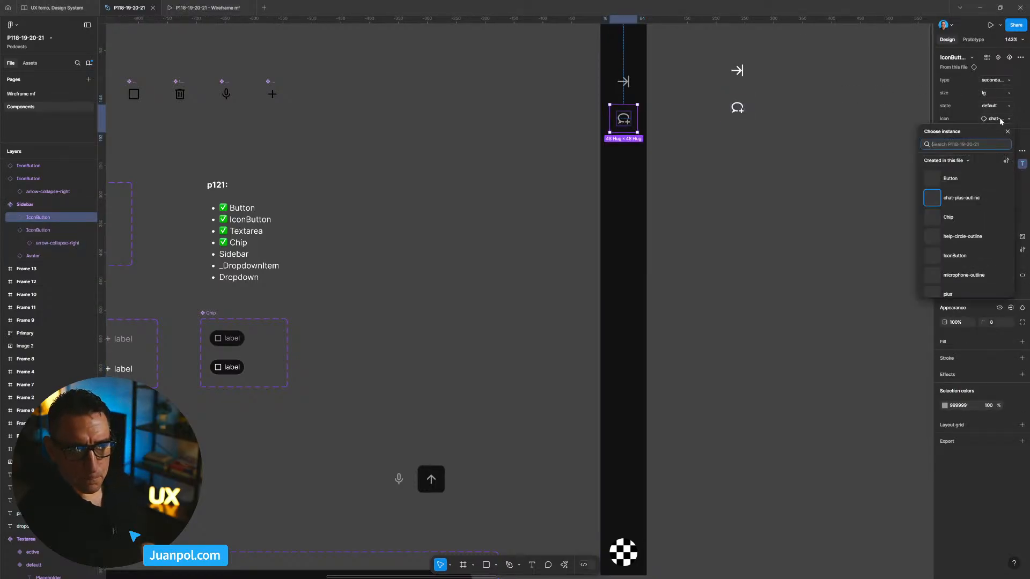
click(730, 204)
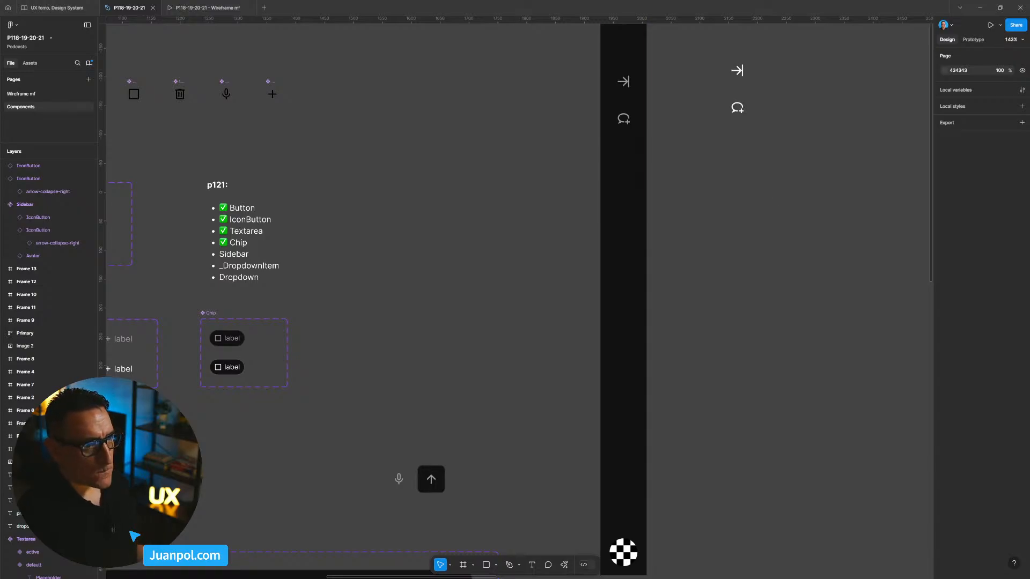
scroll(761, 202, down, 4)
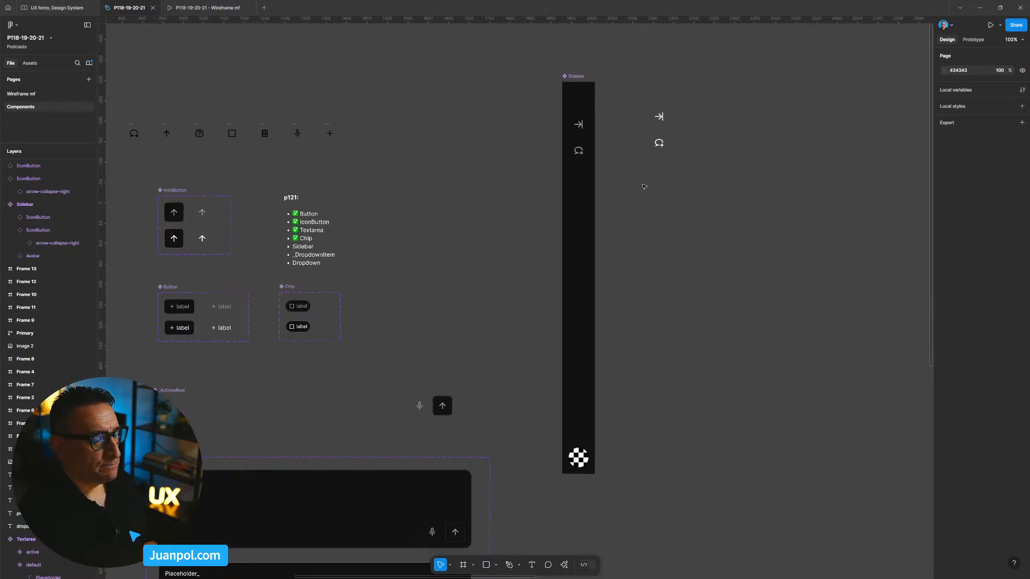
click(579, 126)
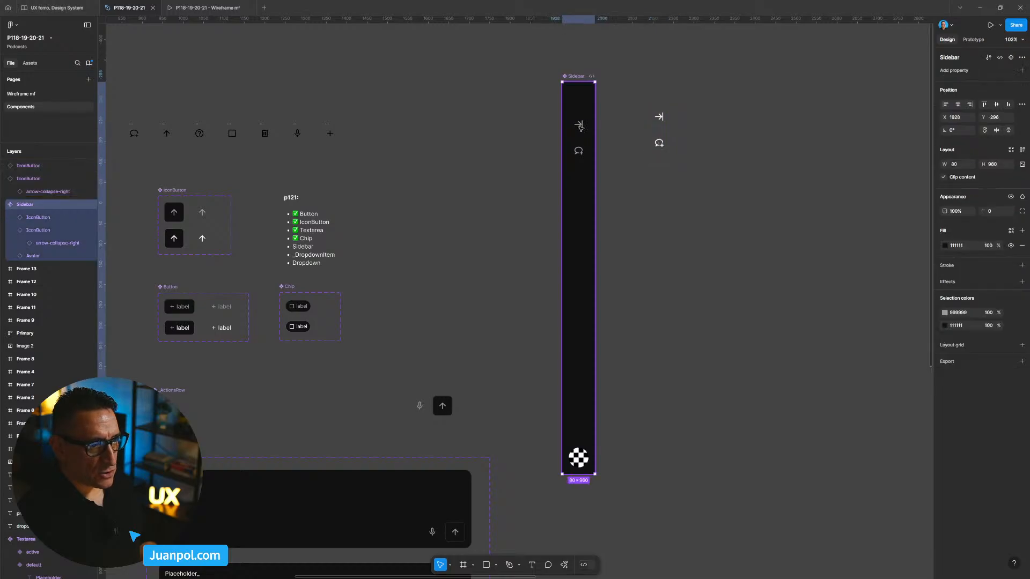
click(580, 128)
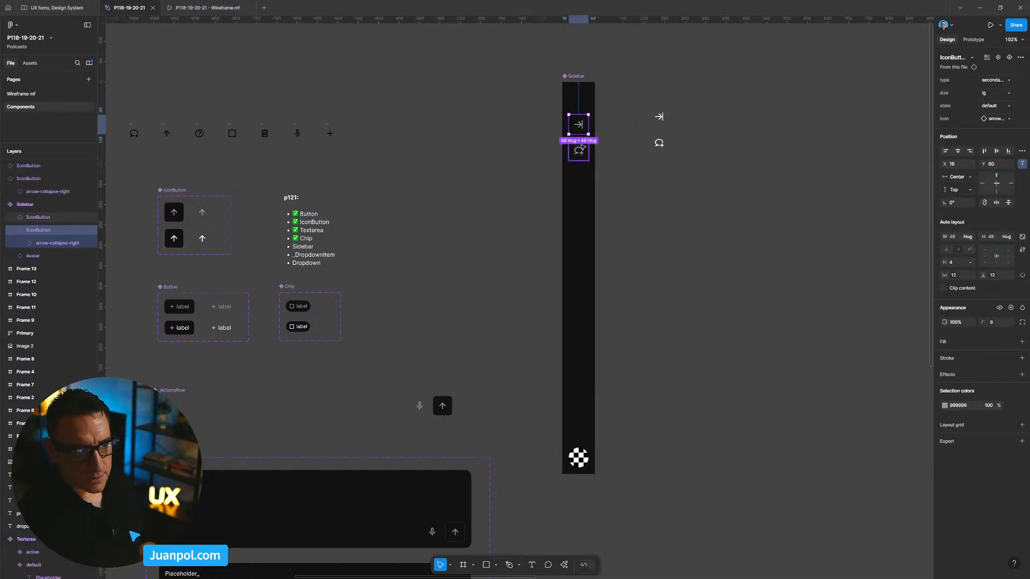
click(584, 156)
Delete the two loose icon buttons beside the Sidebar component and place an instance of Sidebar next to it
drag(682, 169, 644, 100)
key(Delete)
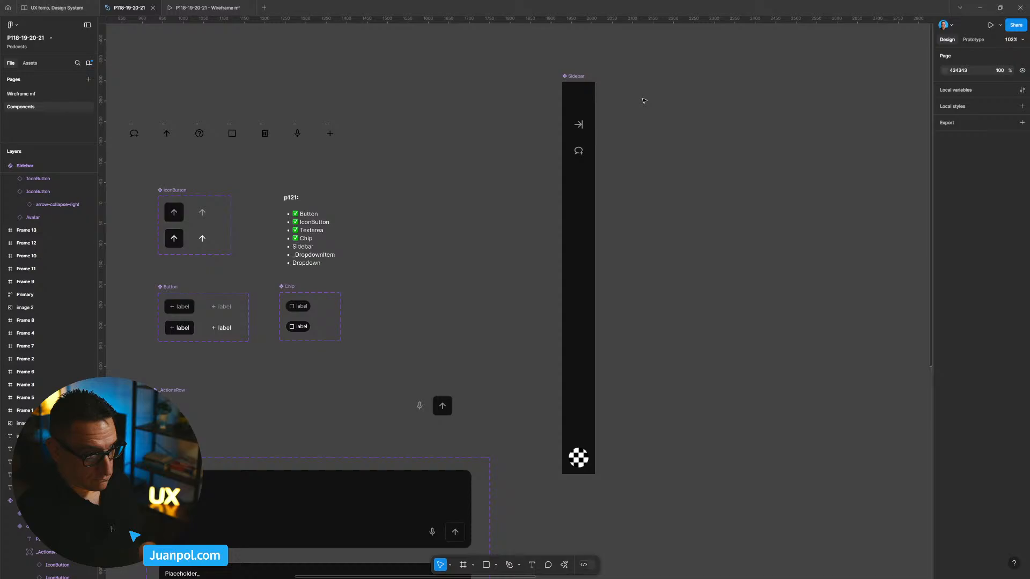
click(576, 78)
alt+drag(583, 108, 708, 105)
Copy the avatar from the Sidebar component onto the empty canvas and reset all changes on the copy
click(585, 128)
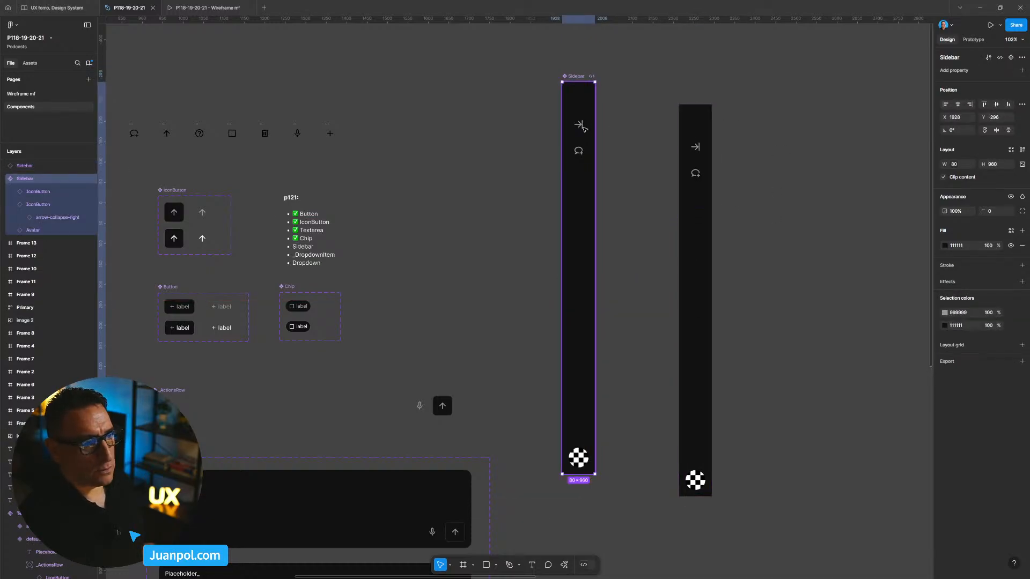
click(585, 128)
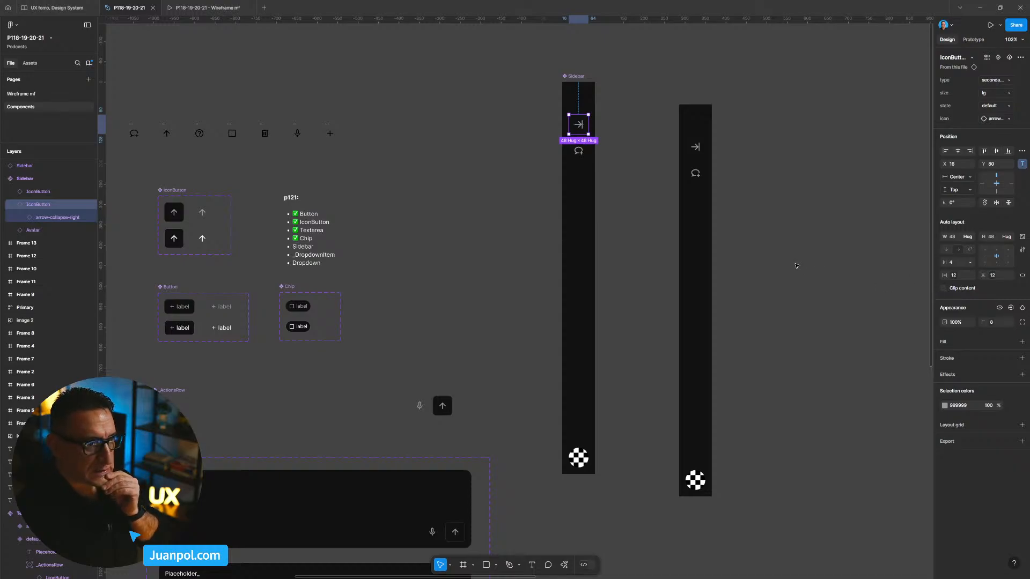
click(582, 453)
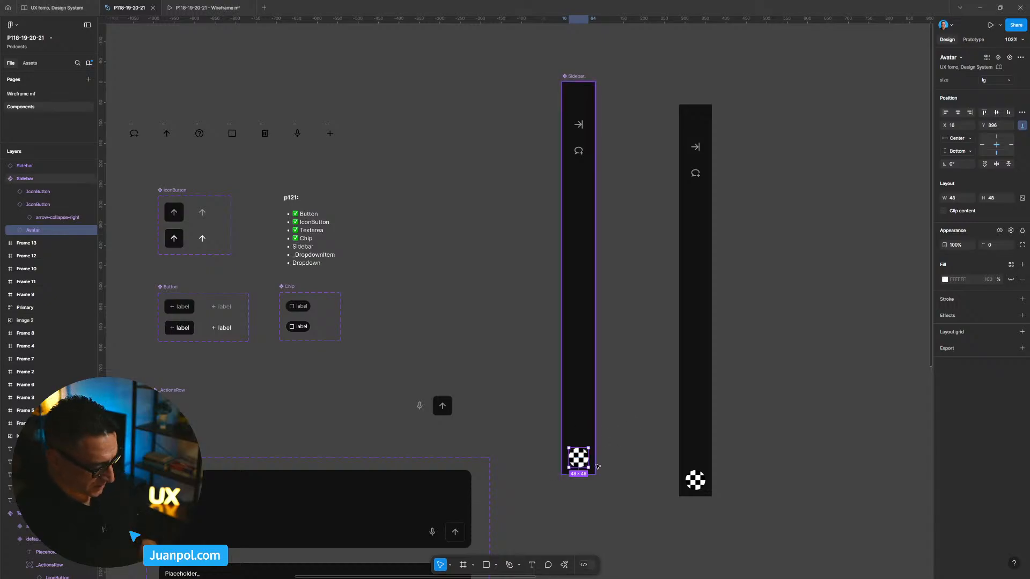
drag(576, 460, 462, 304)
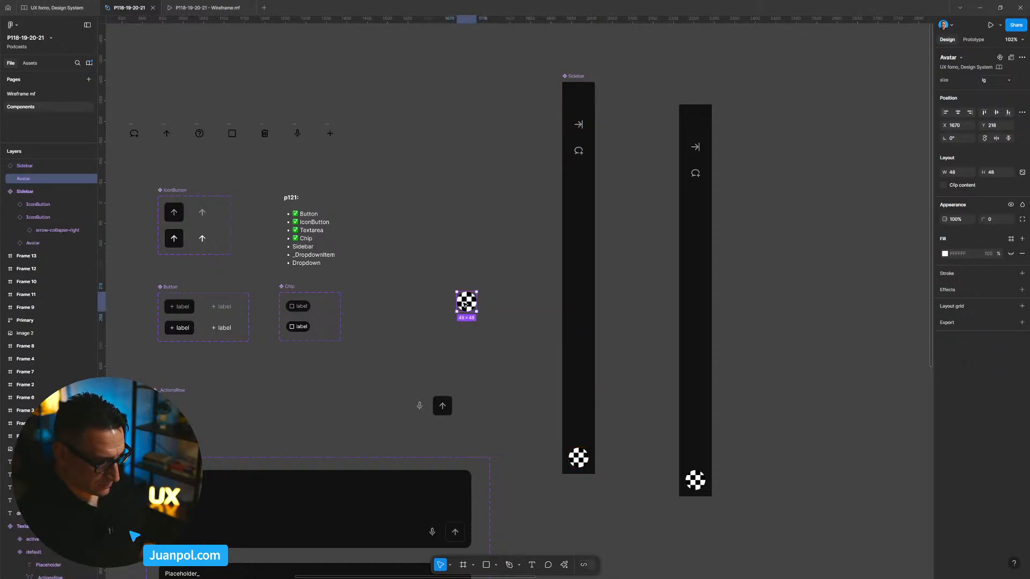
right_click(461, 301)
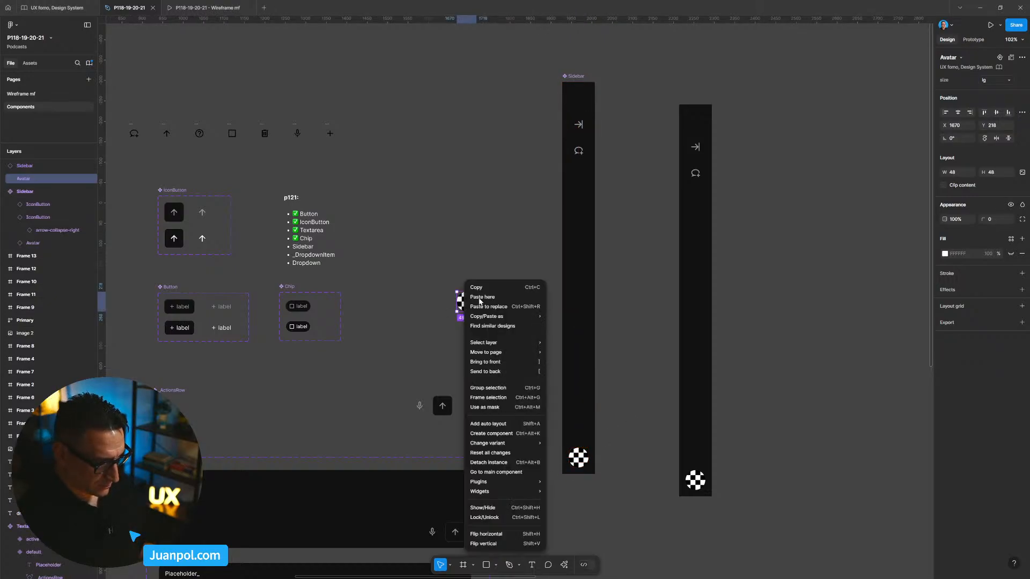
click(514, 455)
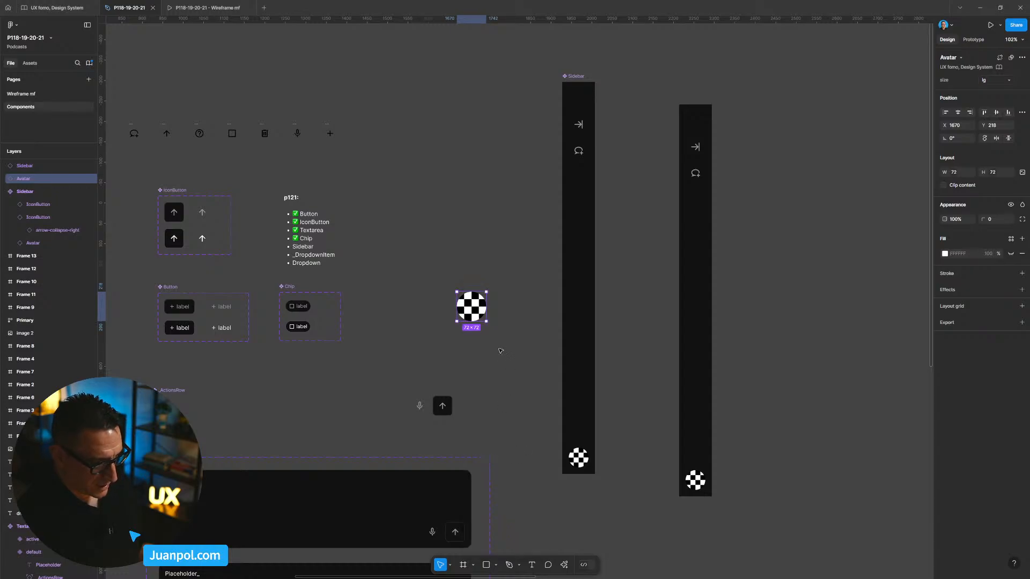
Try the md and sm size variants on the loose avatar copy
click(995, 80)
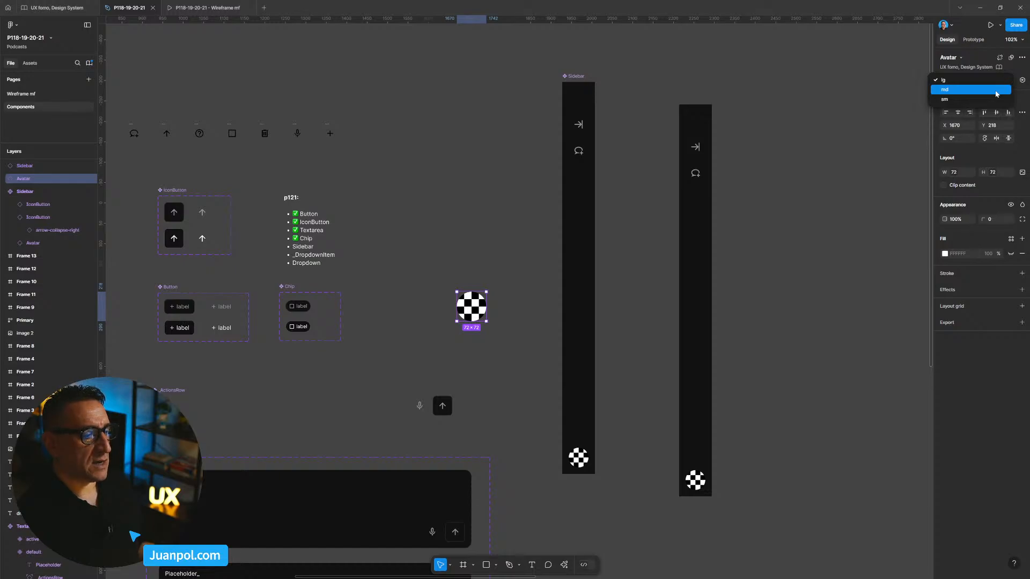
click(995, 91)
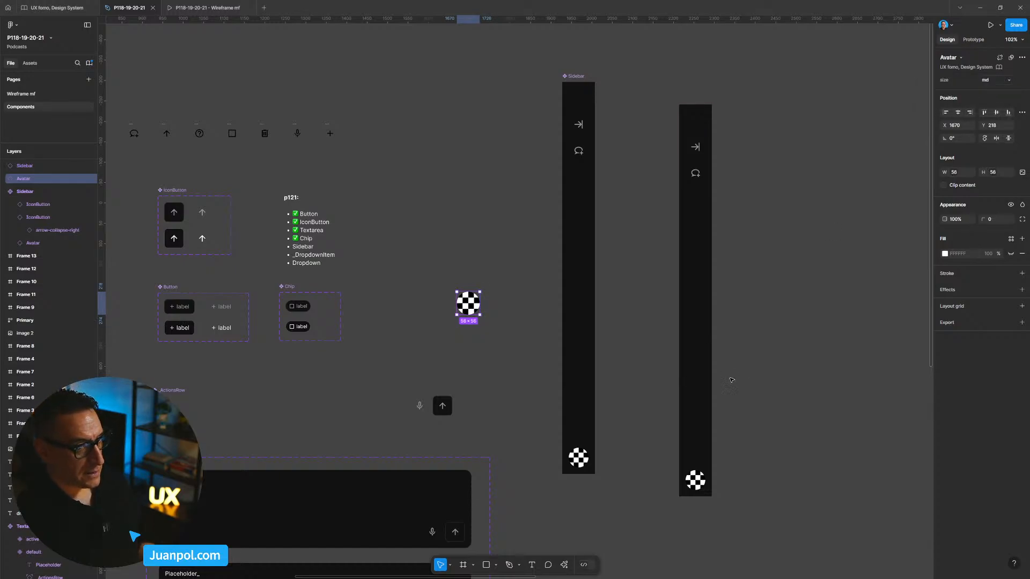
click(583, 465)
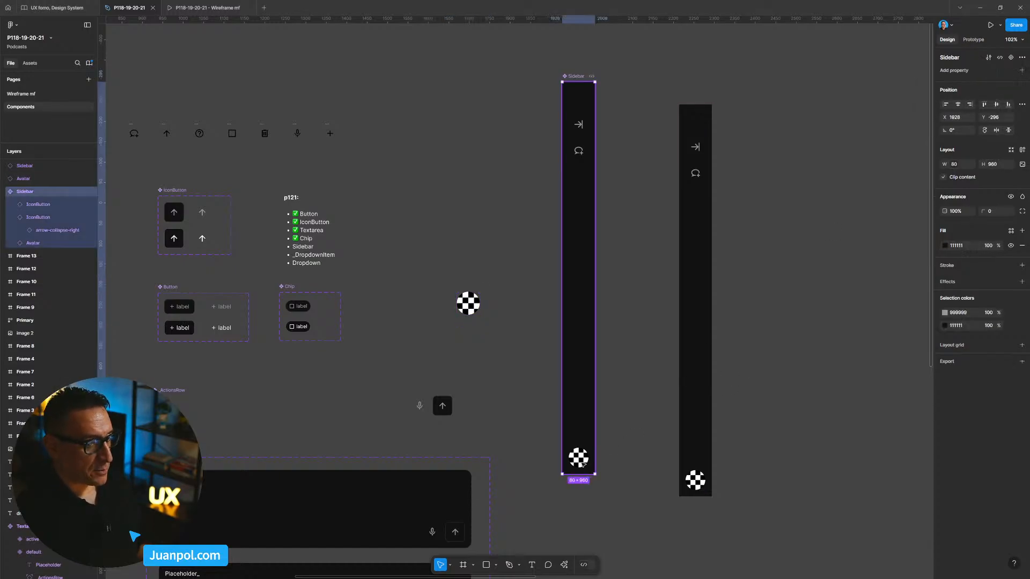
click(583, 465)
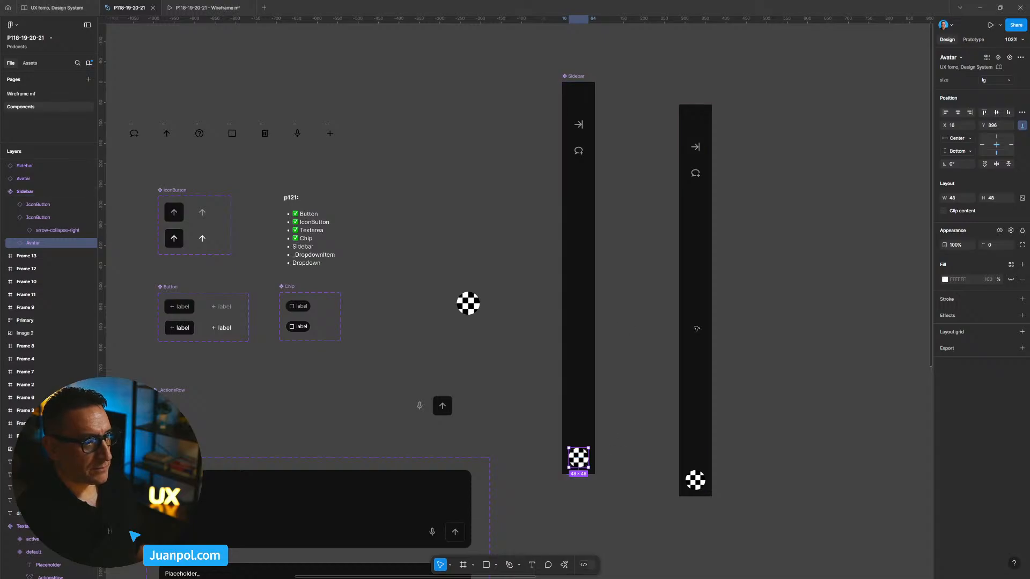
click(468, 304)
click(1000, 79)
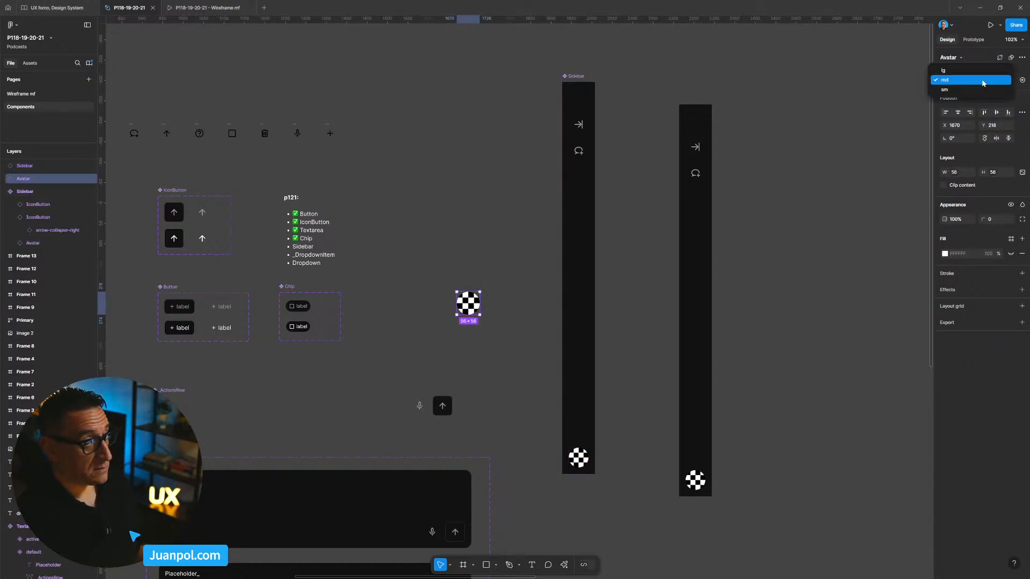
click(984, 91)
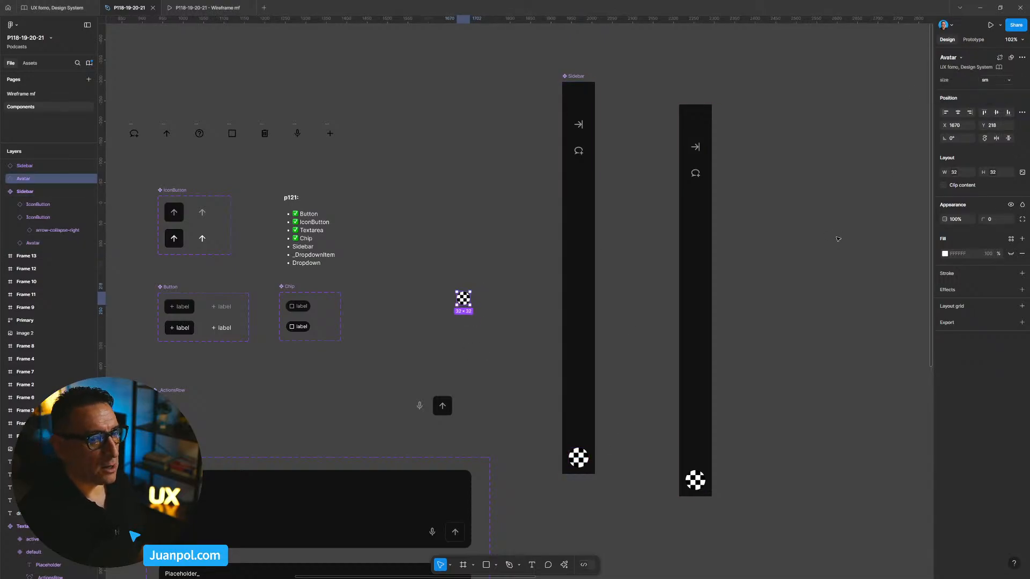
Compare the sidebar's avatar with the loose copy and delete the copy from the canvas
scroll(838, 238, up, 1)
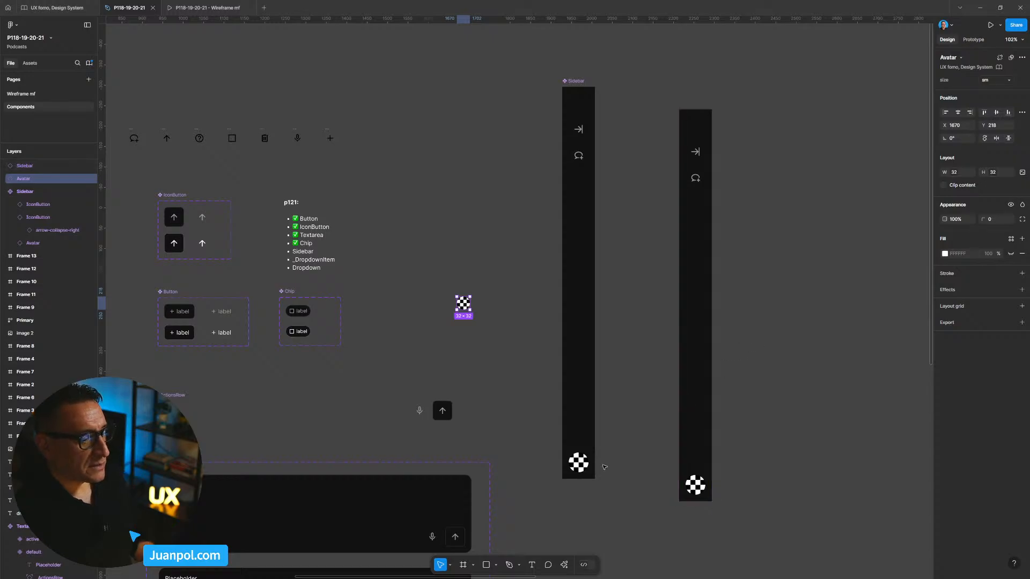
click(586, 472)
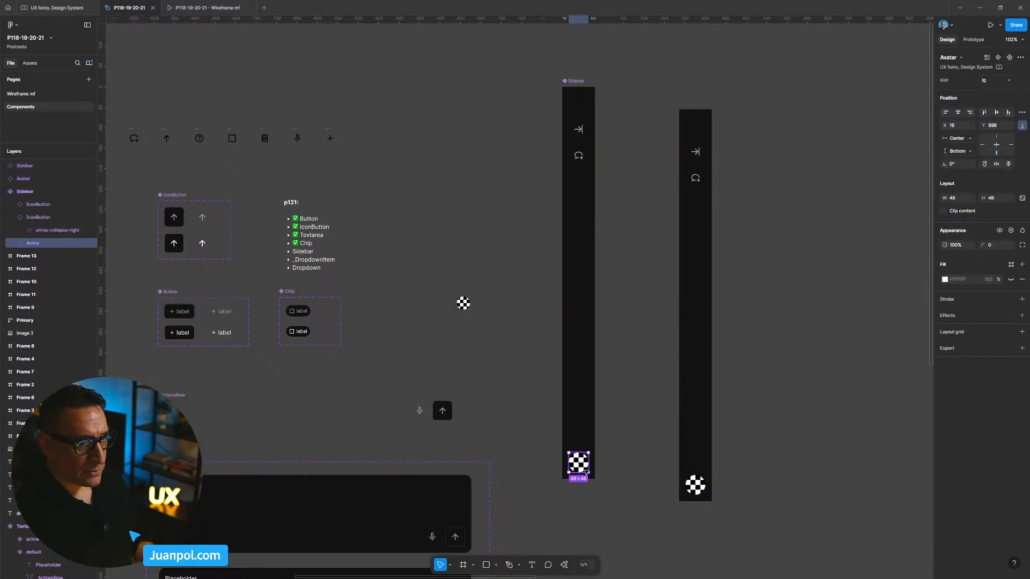
scroll(633, 445, down, 2)
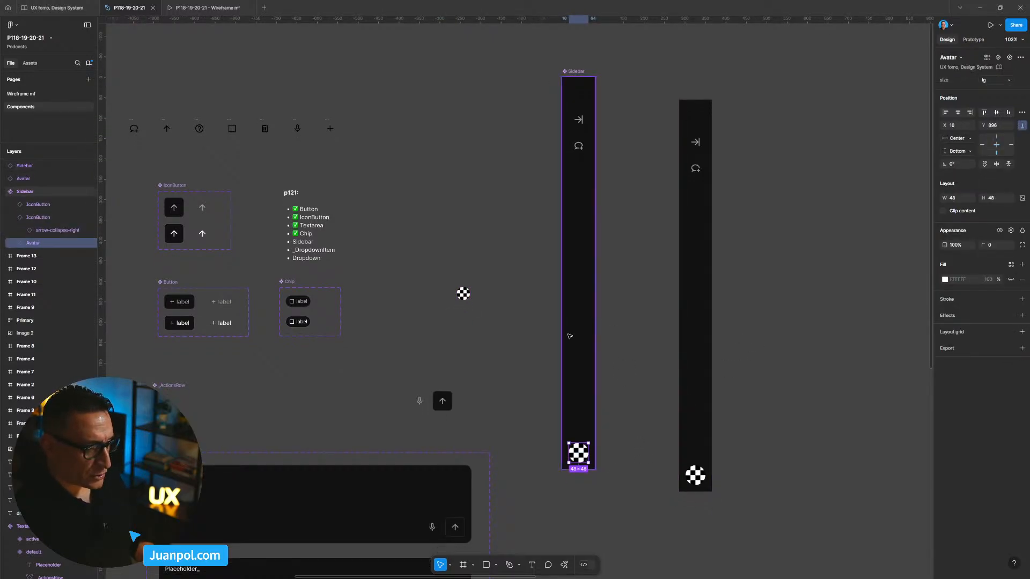
click(464, 295)
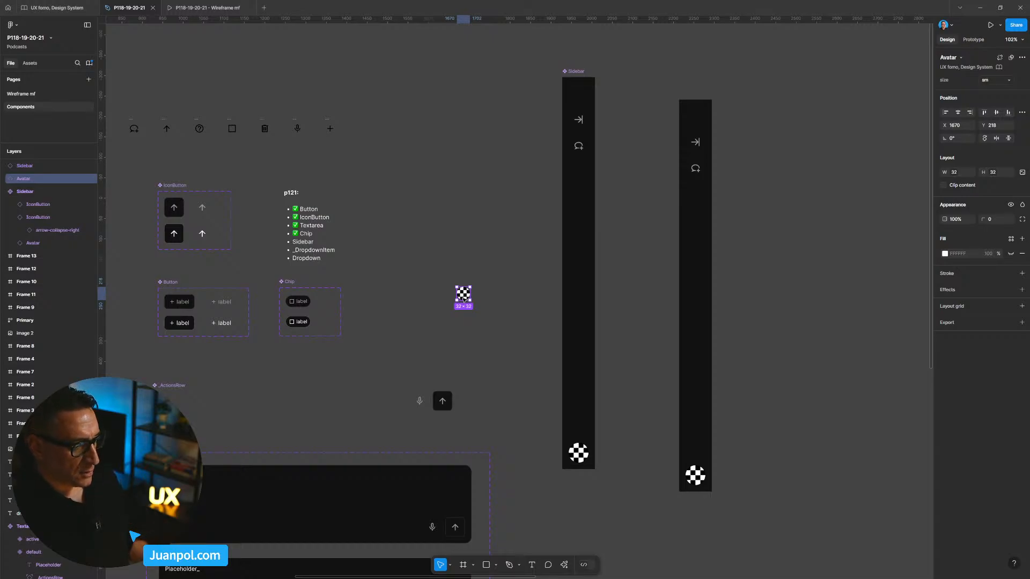
key(Delete)
Bind the width of the avatar inside the Sidebar component to the spacing-13 variable
click(576, 449)
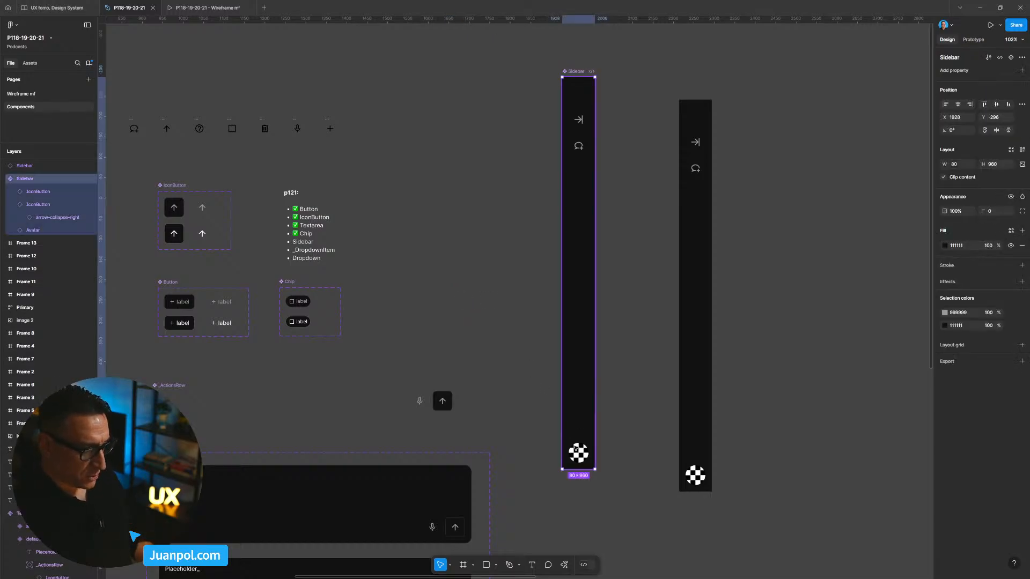
click(576, 449)
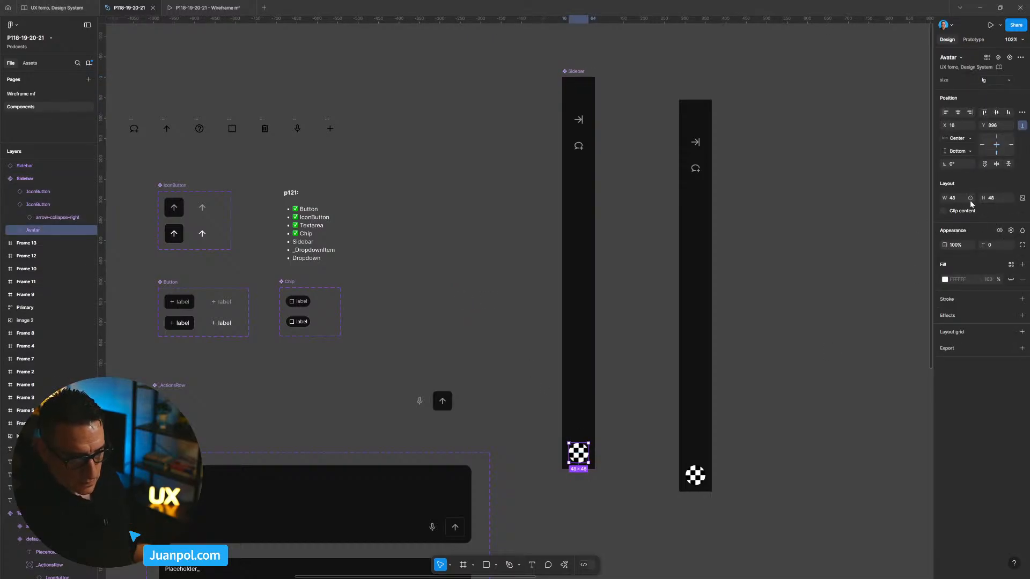
click(970, 198)
scroll(974, 253, down, 2)
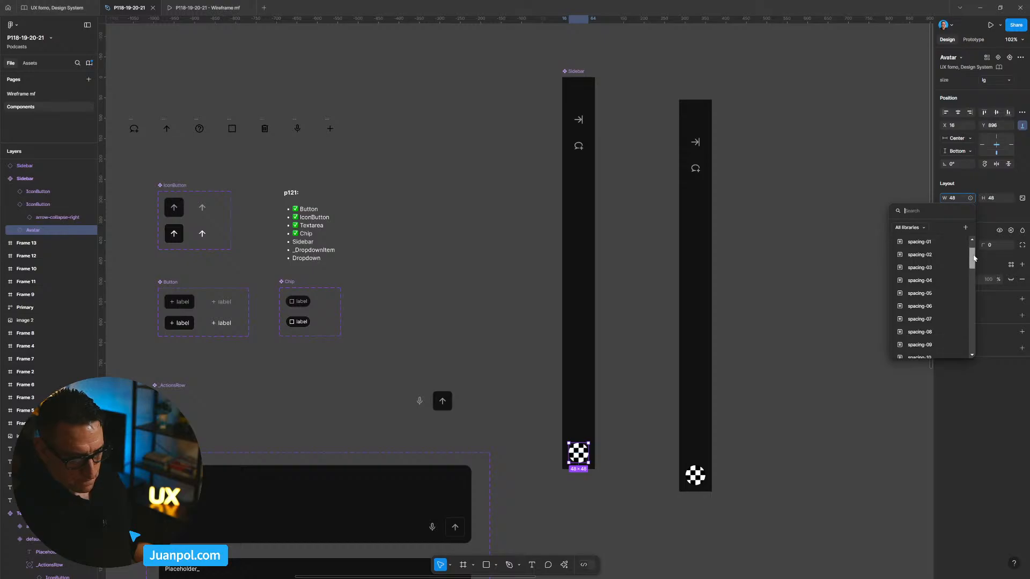
drag(974, 259, 975, 271)
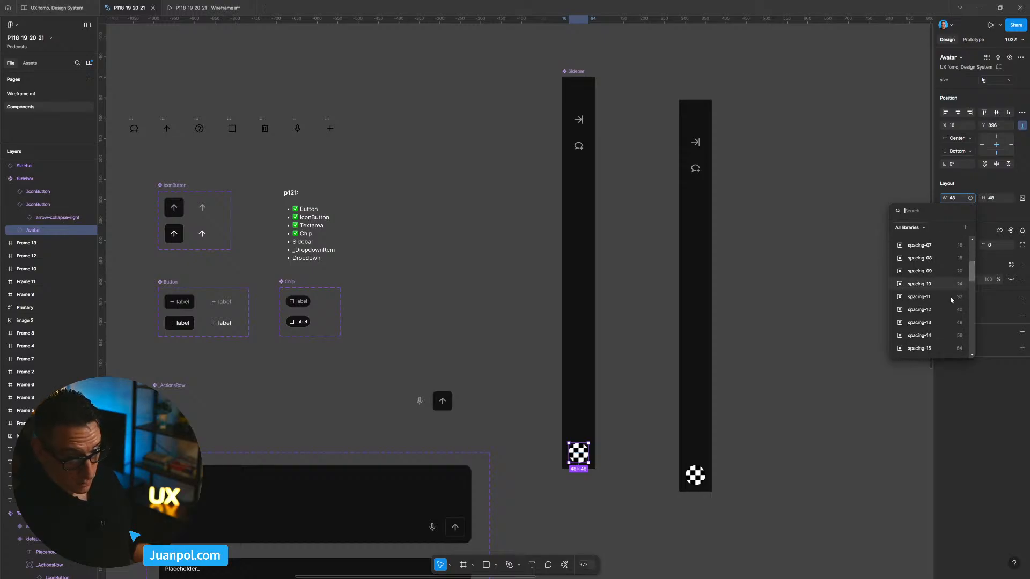
click(956, 324)
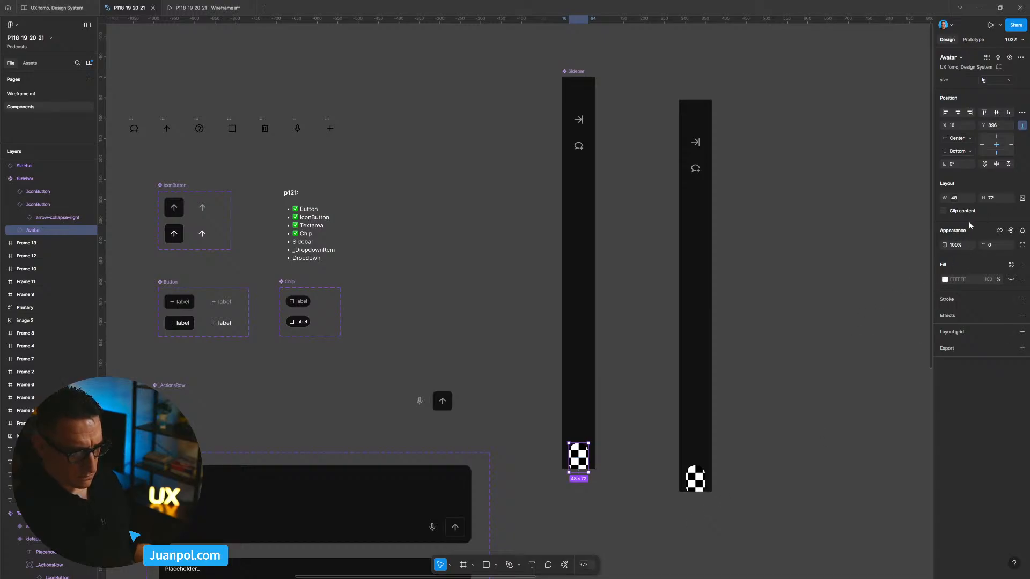
Bind the height of the Sidebar component's avatar to the spacing-13 variable and check the resized avatar
click(1010, 200)
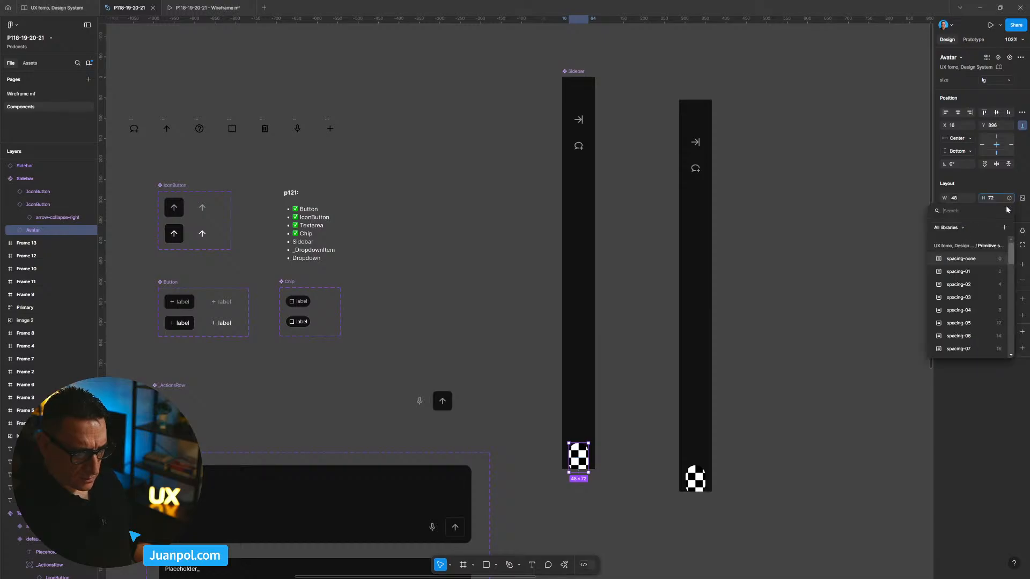
scroll(1012, 271, down, 3)
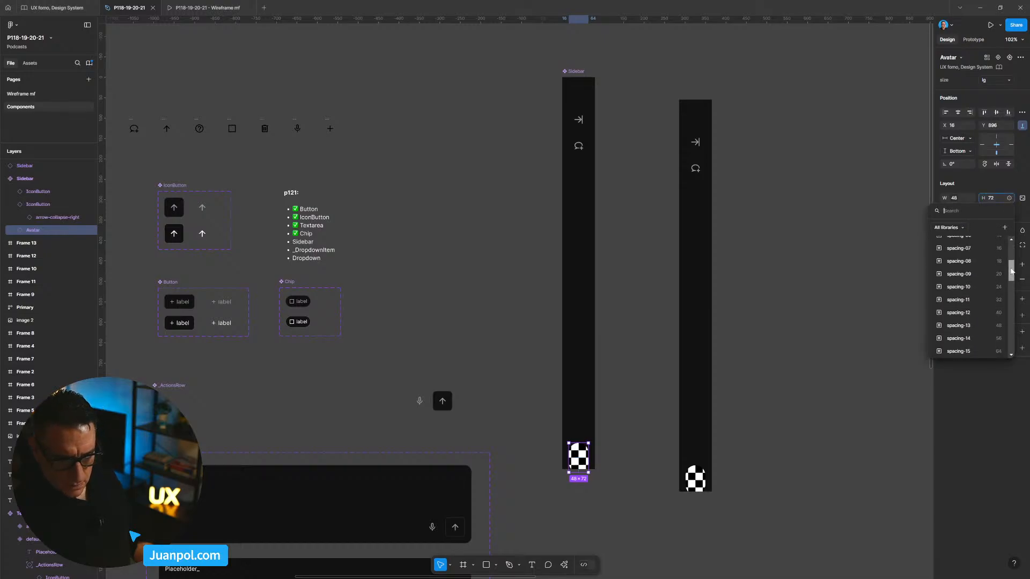
click(960, 328)
click(646, 433)
scroll(550, 439, up, 2)
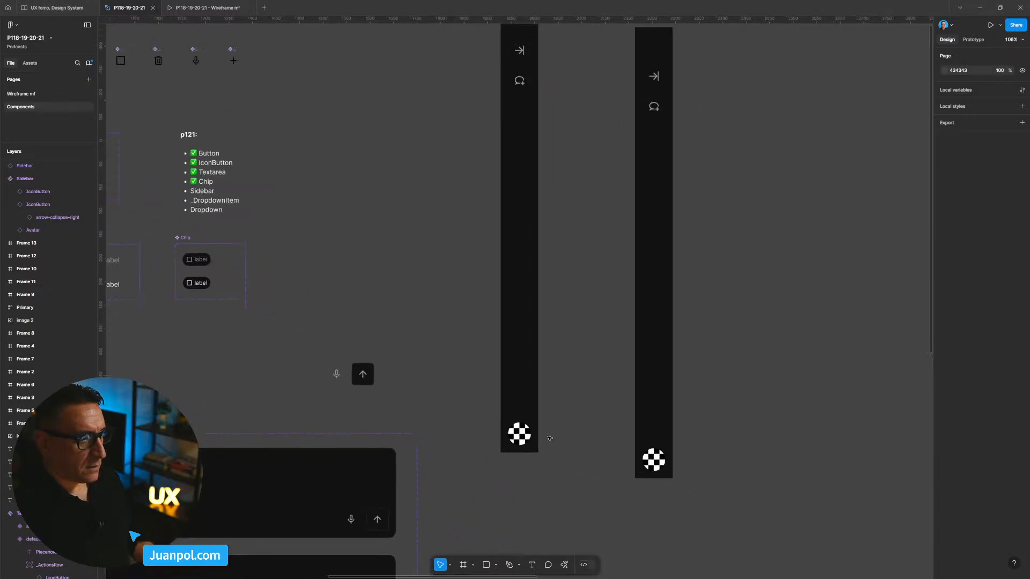
scroll(550, 439, up, 3)
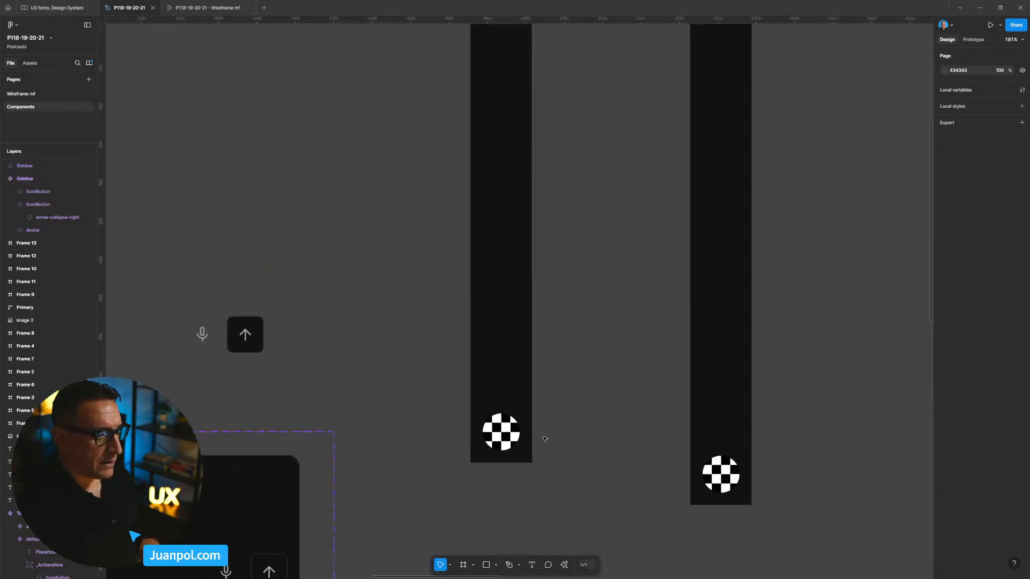
click(507, 427)
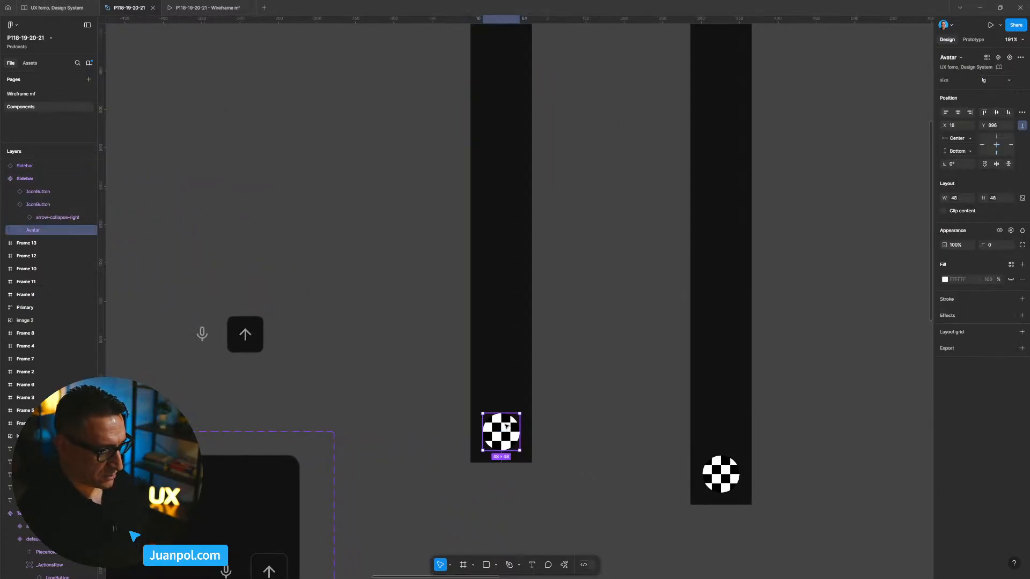
click(535, 421)
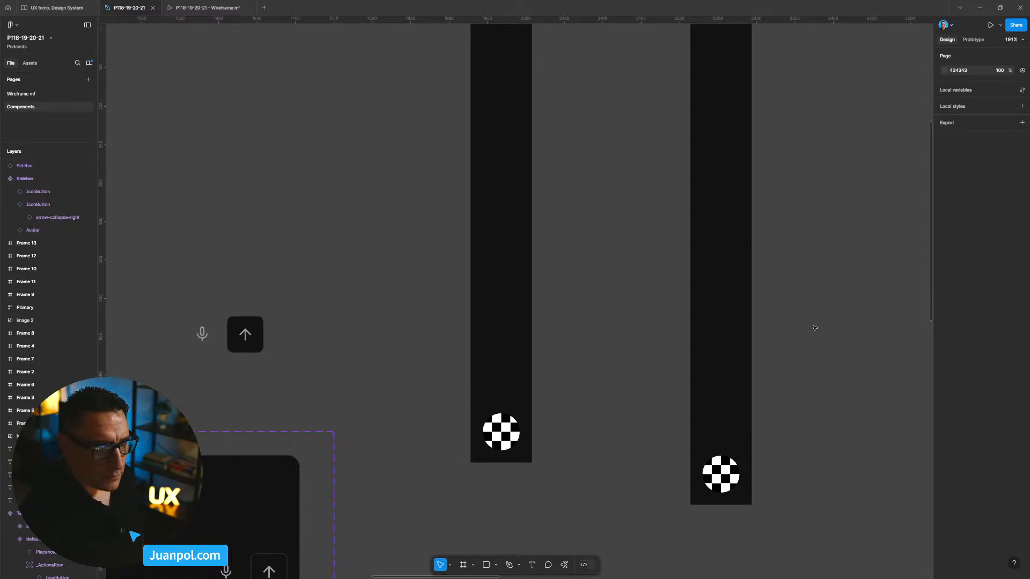
Delete the Sidebar instance placed beside the main Sidebar component
scroll(793, 345, down, 3)
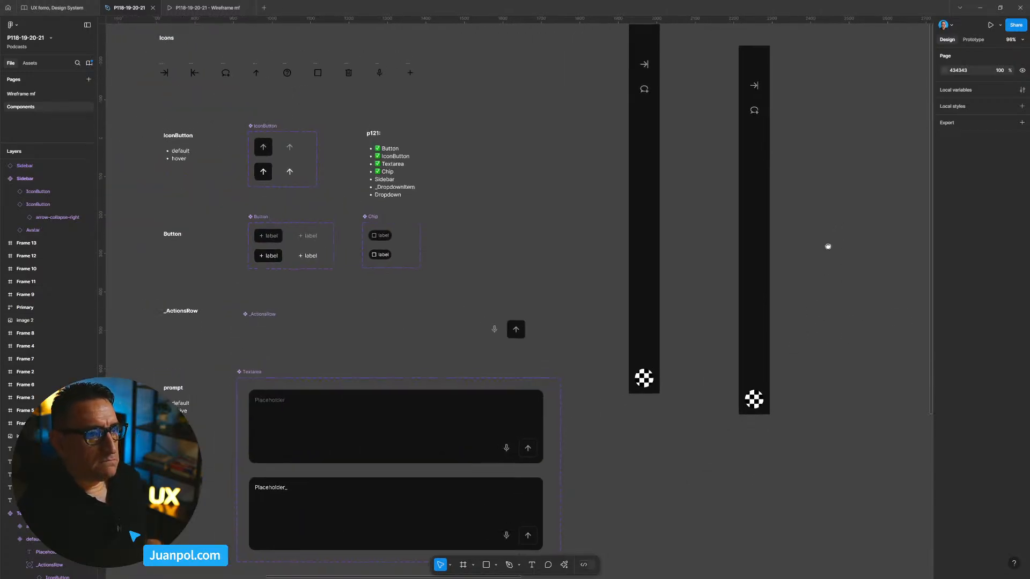
drag(828, 247, 734, 352)
click(671, 200)
key(Delete)
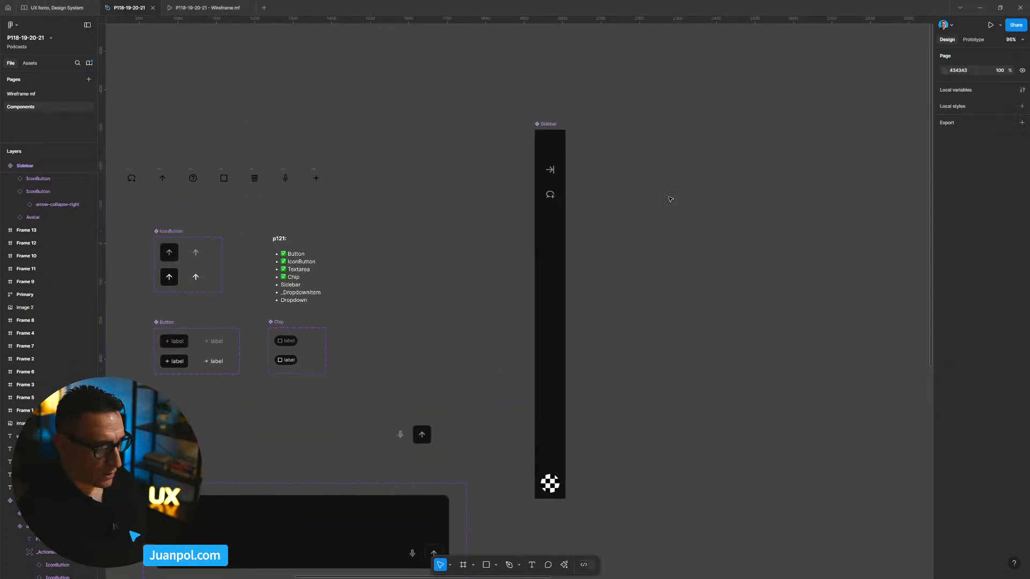
Copy the green check mark from Chip to the start of Sidebar in the p121 checklist and shift the list slightly upwards
scroll(667, 201, down, 2)
scroll(531, 245, up, 5)
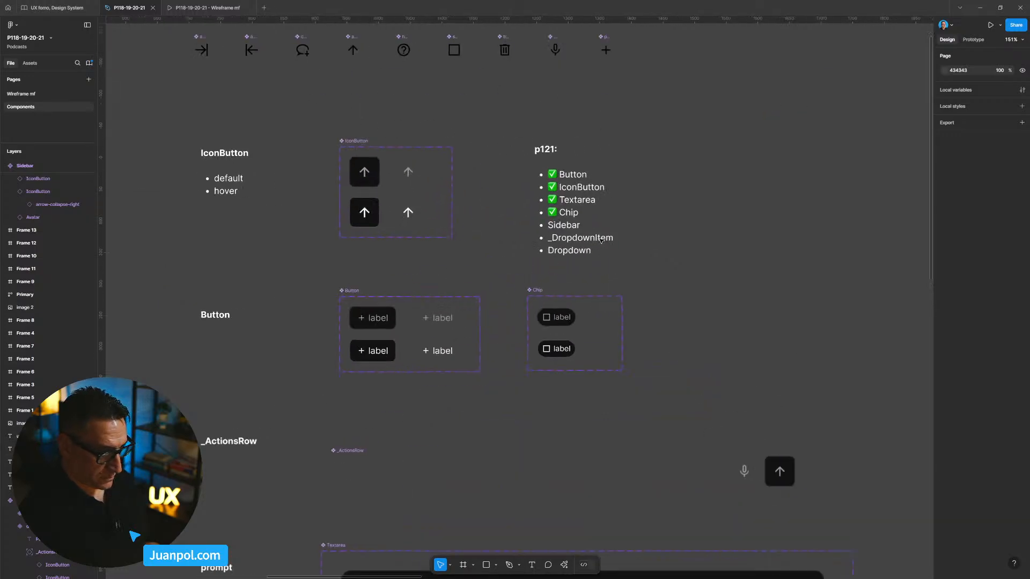
scroll(546, 220, up, 3)
double_click(554, 212)
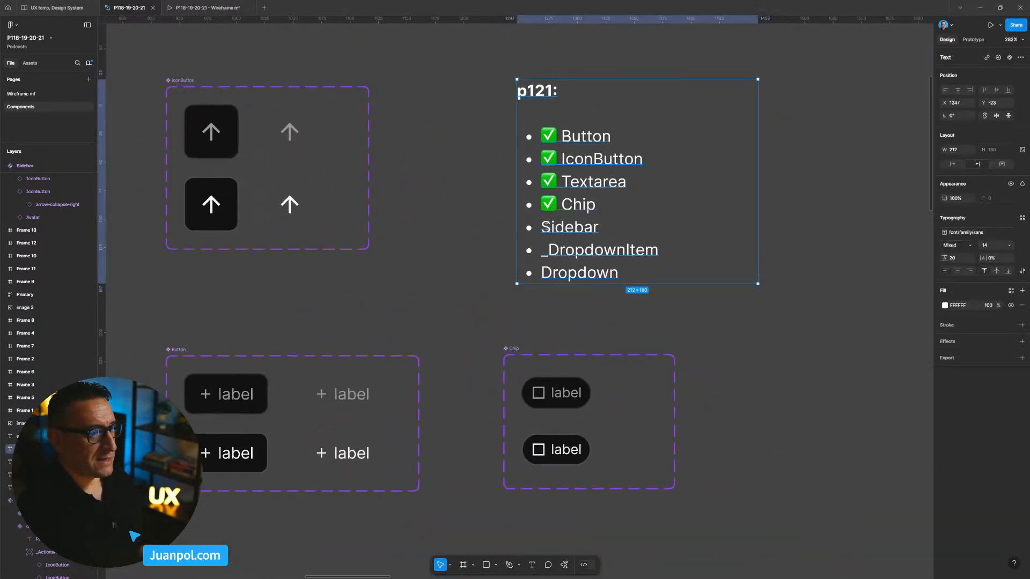
click(561, 204)
key(shift+Left)
key(ctrl+c)
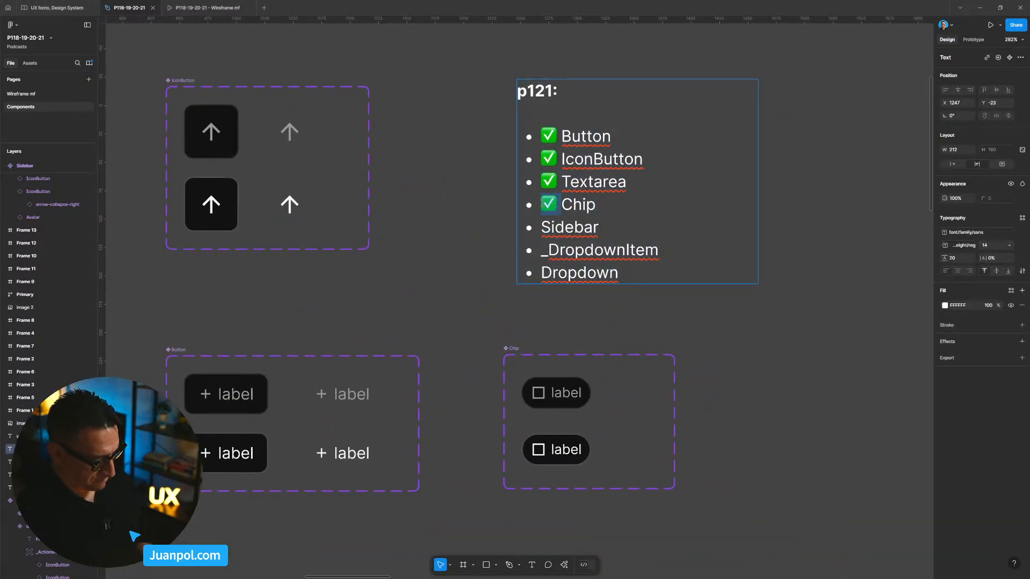
key(Down)
key(Home)
key(ctrl+v)
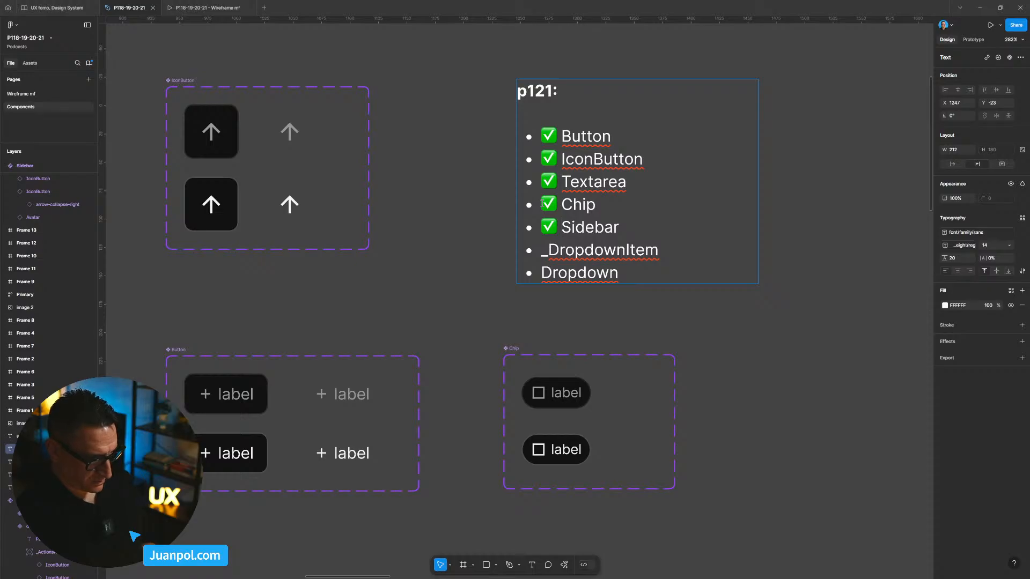
key(Escape)
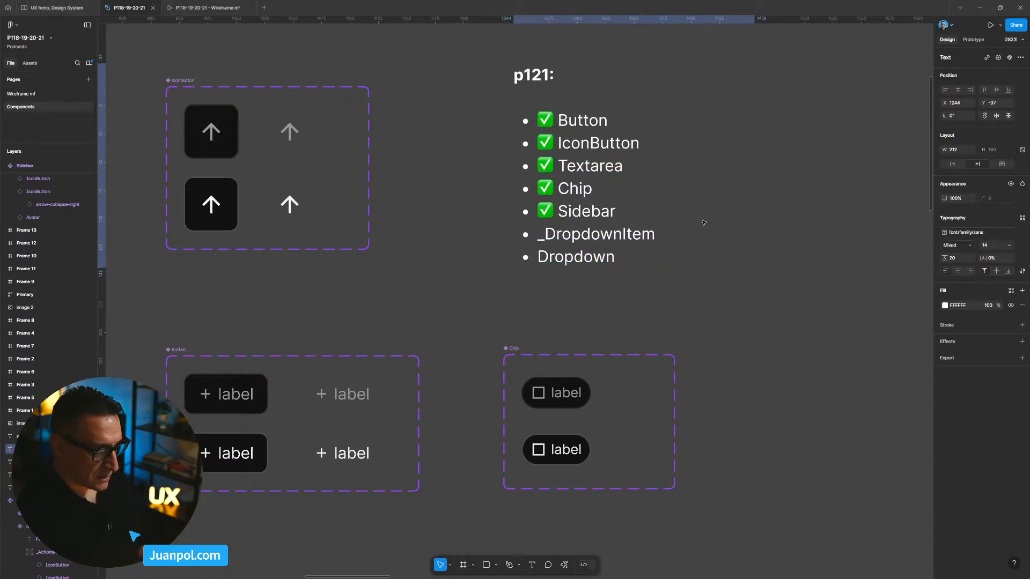
key(Escape)
Move the Sidebar component to X 510, Y -200, between the written notes and the column of component labels
scroll(790, 241, down, 2)
scroll(790, 257, right, 3)
scroll(676, 264, right, 2)
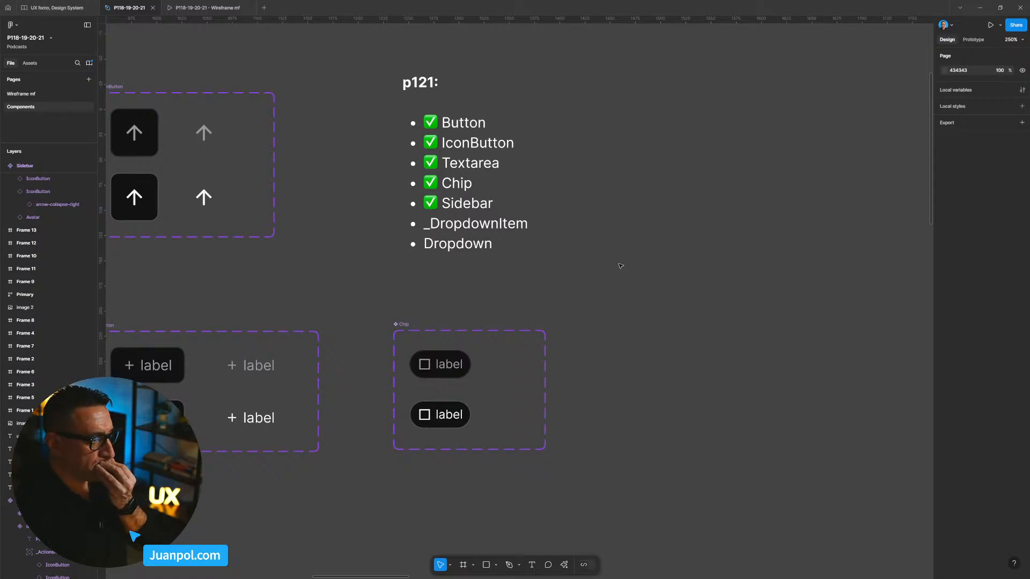
scroll(612, 290, down, 5)
scroll(612, 292, down, 4)
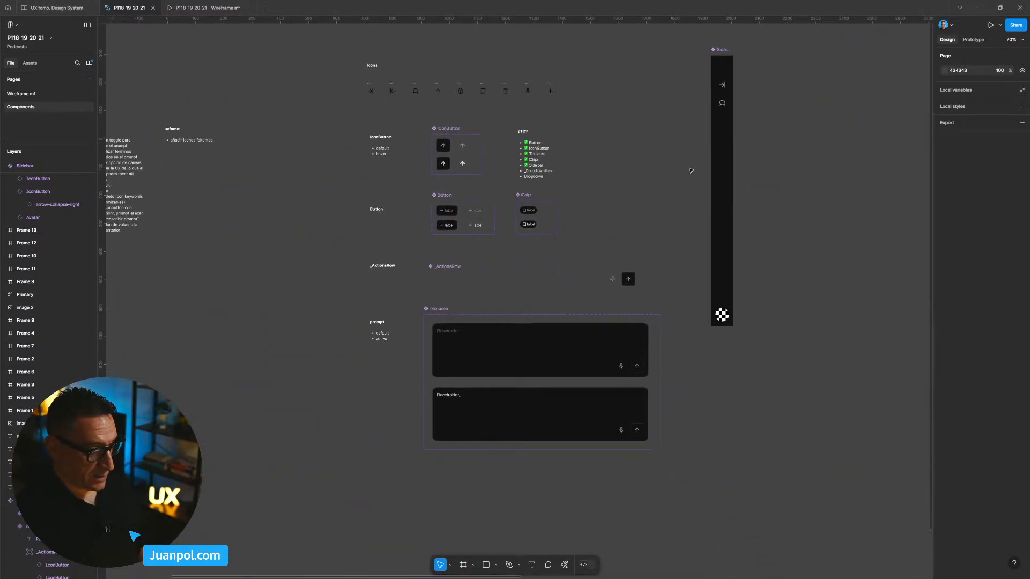
scroll(791, 134, left, 2)
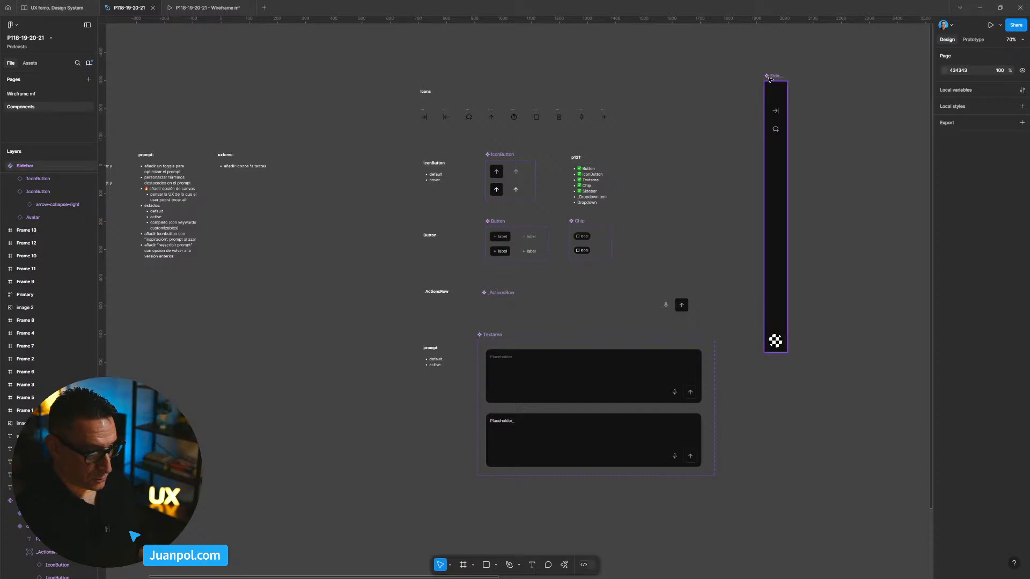
drag(771, 78, 383, 107)
scroll(583, 187, left, 5)
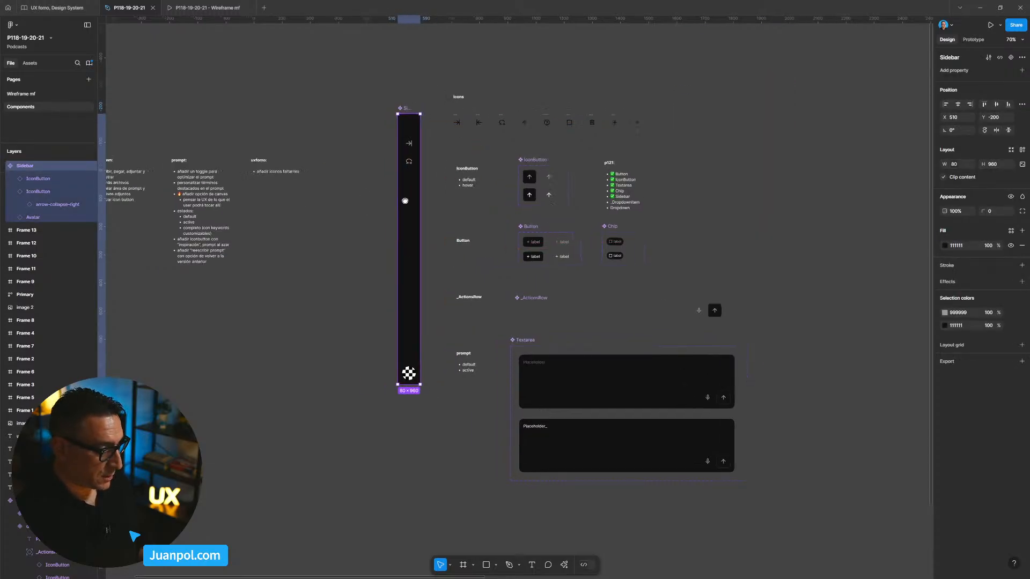
drag(583, 186, 358, 187)
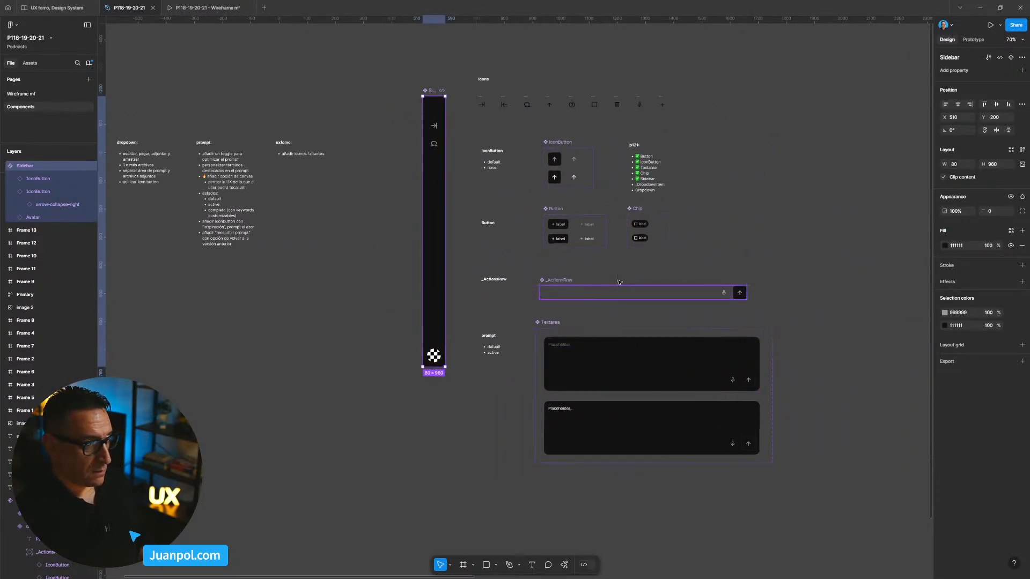
scroll(619, 282, up, 3)
scroll(620, 282, up, 1)
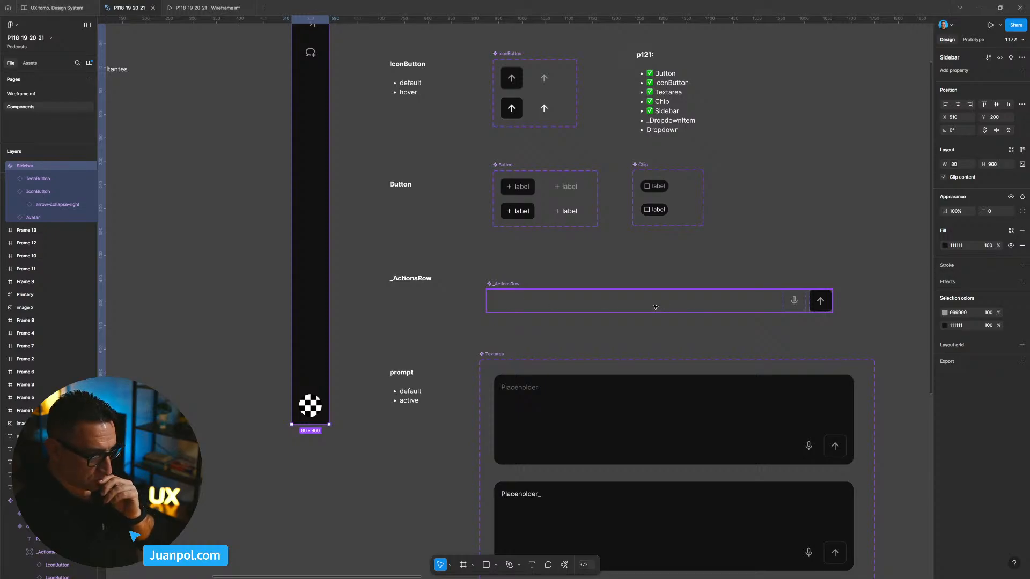
click(735, 236)
Examine the small dropdowns with trash icons over the middle prompt on the Wireframe mf page, including the middle row's layout
scroll(735, 236, up, 1)
scroll(735, 237, right, 1)
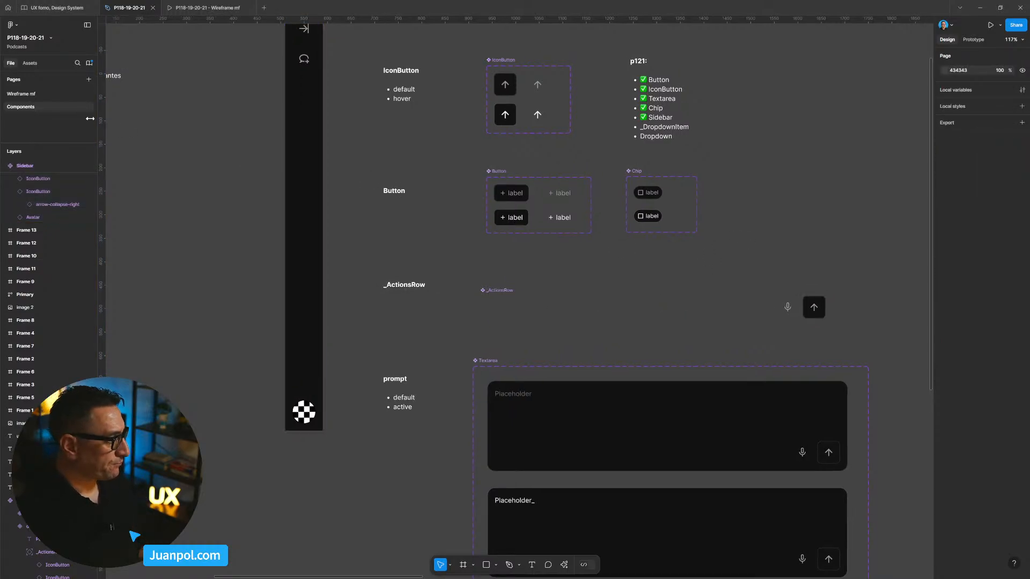
click(41, 95)
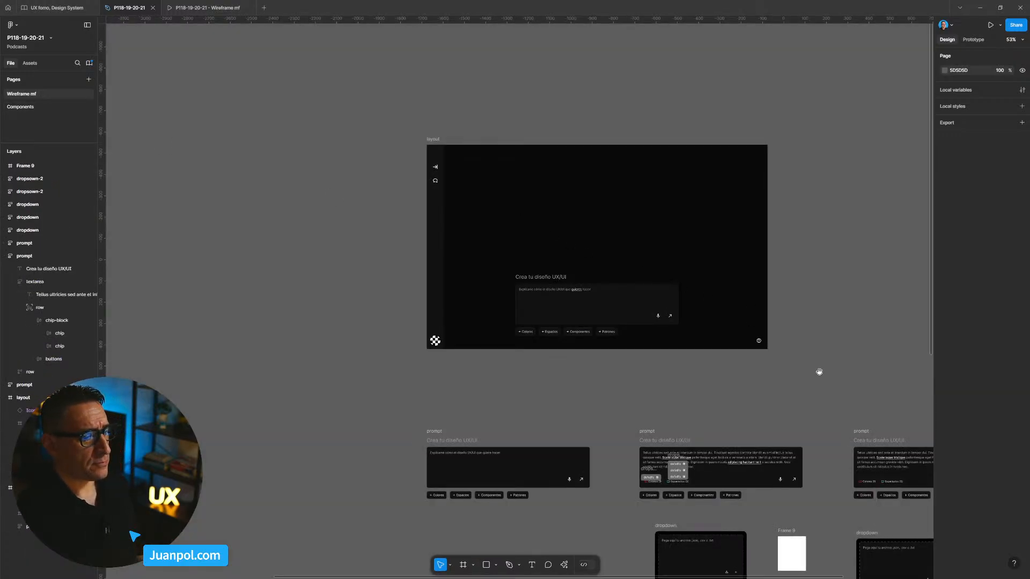
drag(807, 403, 632, 204)
drag(589, 229, 550, 221)
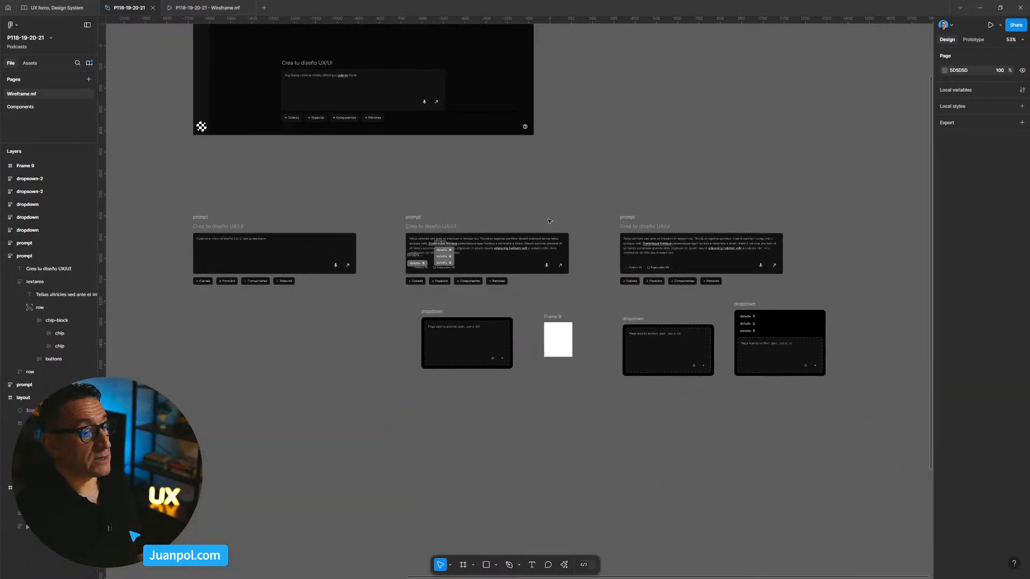
scroll(549, 220, up, 5)
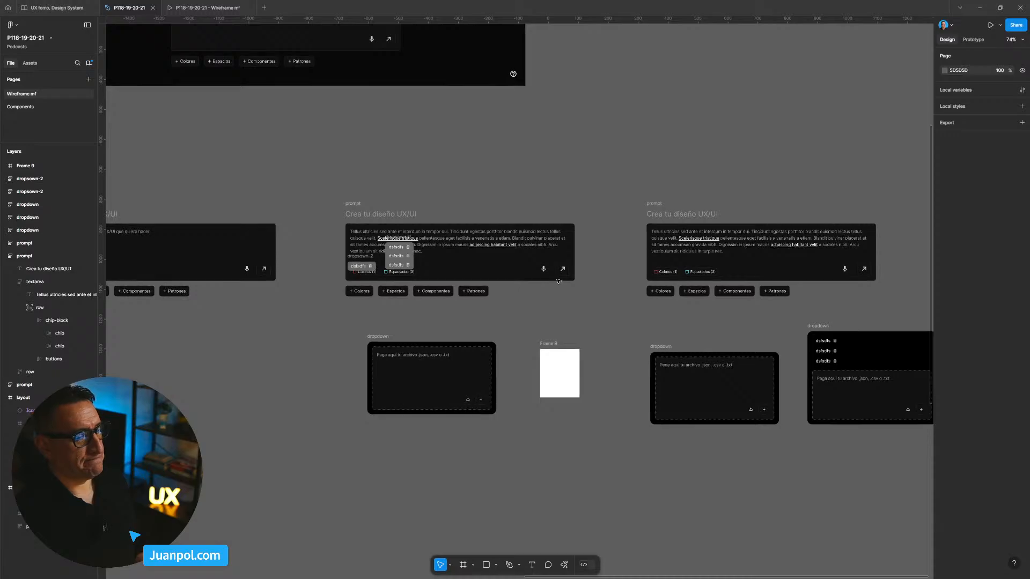
scroll(558, 281, up, 4)
scroll(444, 304, left, 2)
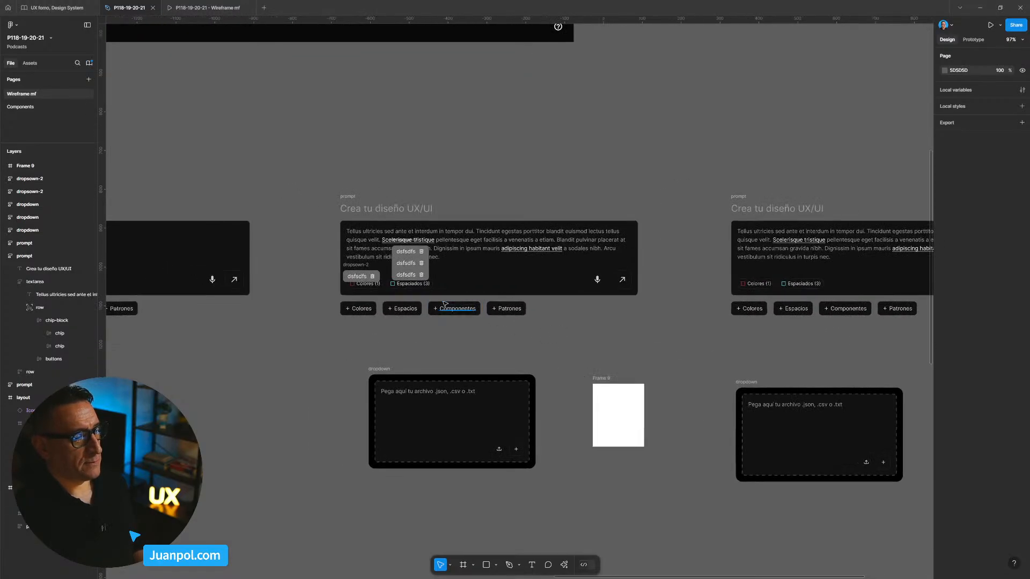
scroll(494, 322, up, 5)
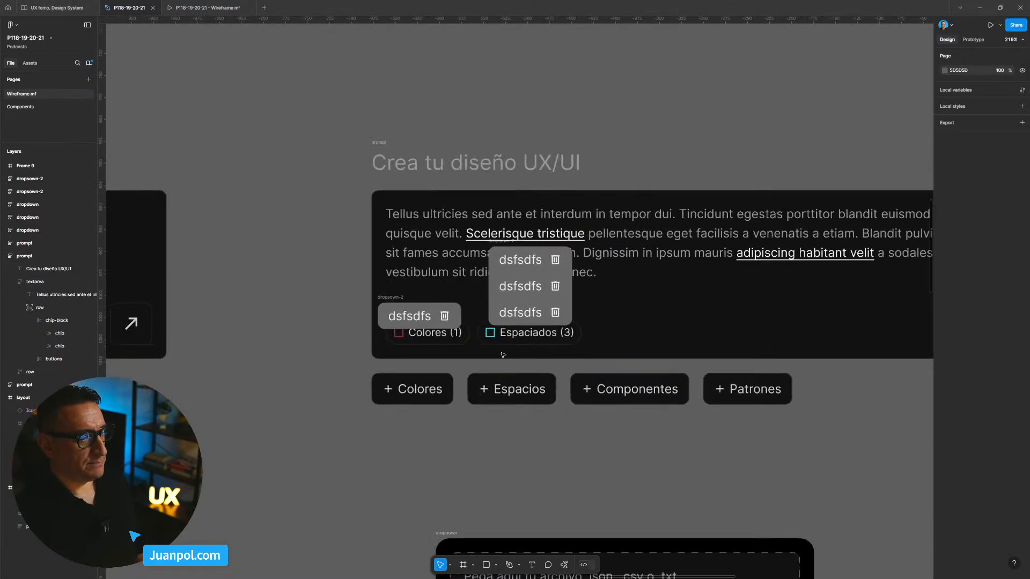
scroll(504, 356, up, 4)
click(536, 286)
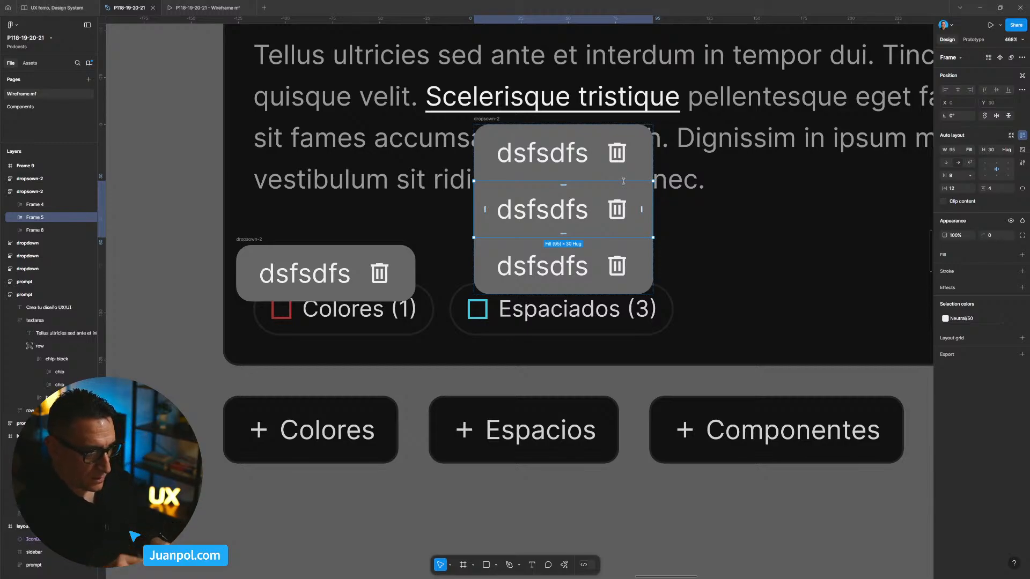
scroll(177, 348, down, 3)
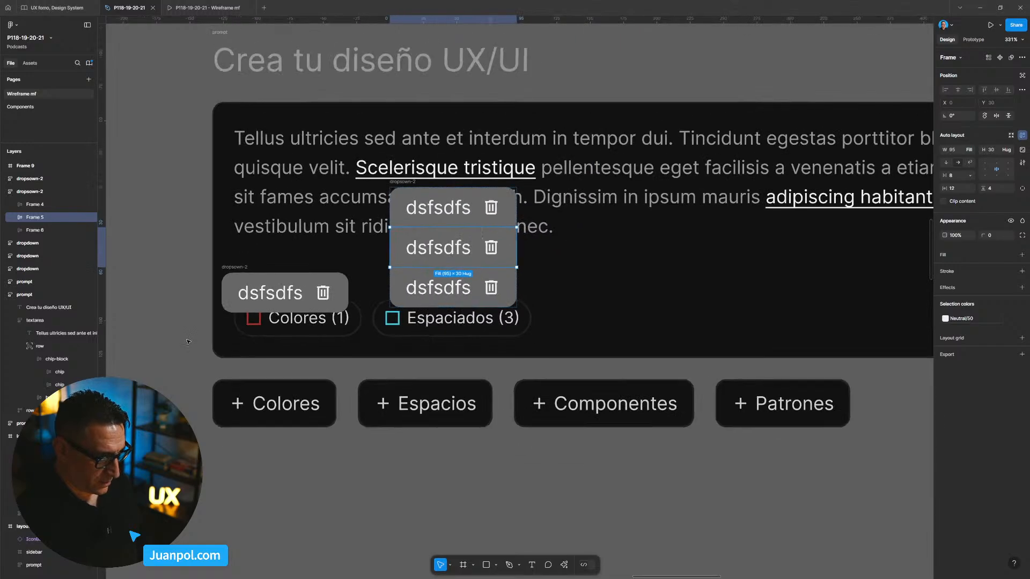
click(175, 349)
On the Components page, place a copy of the primary default Button beside the Chip set and detach the instance
click(41, 107)
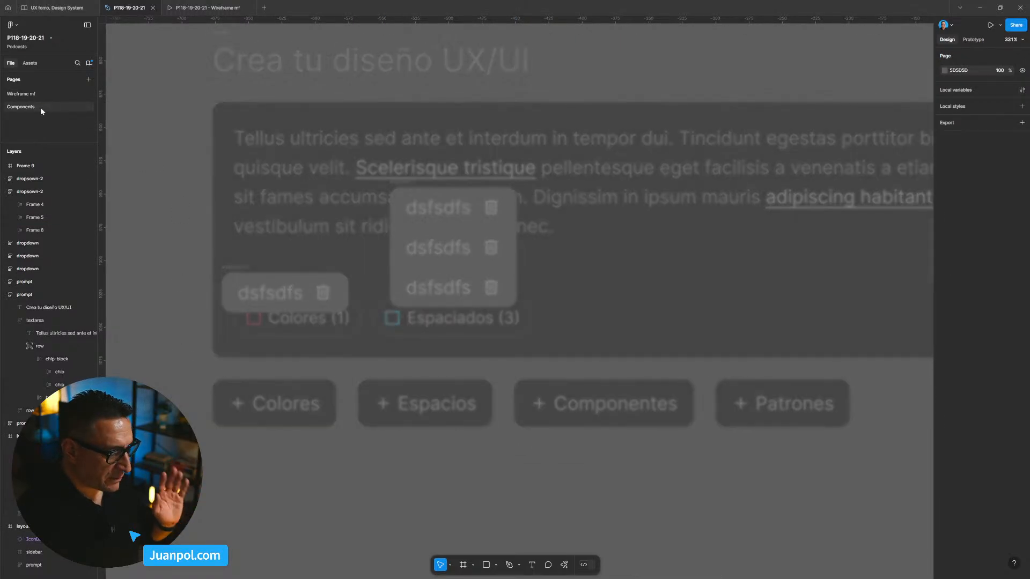
scroll(655, 295, right, 5)
scroll(539, 302, up, 2)
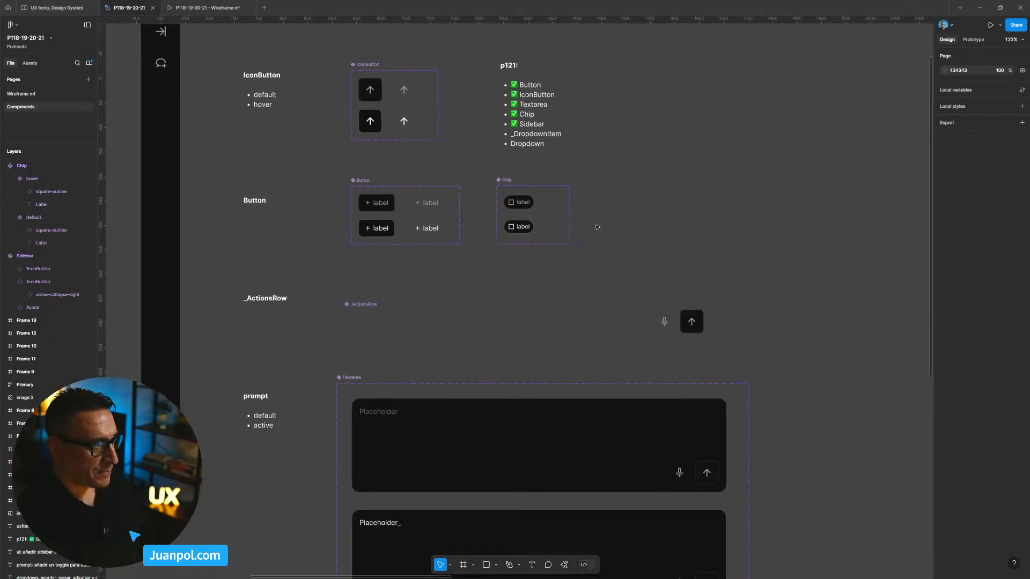
scroll(415, 214, right, 1)
scroll(414, 214, up, 1)
click(361, 213)
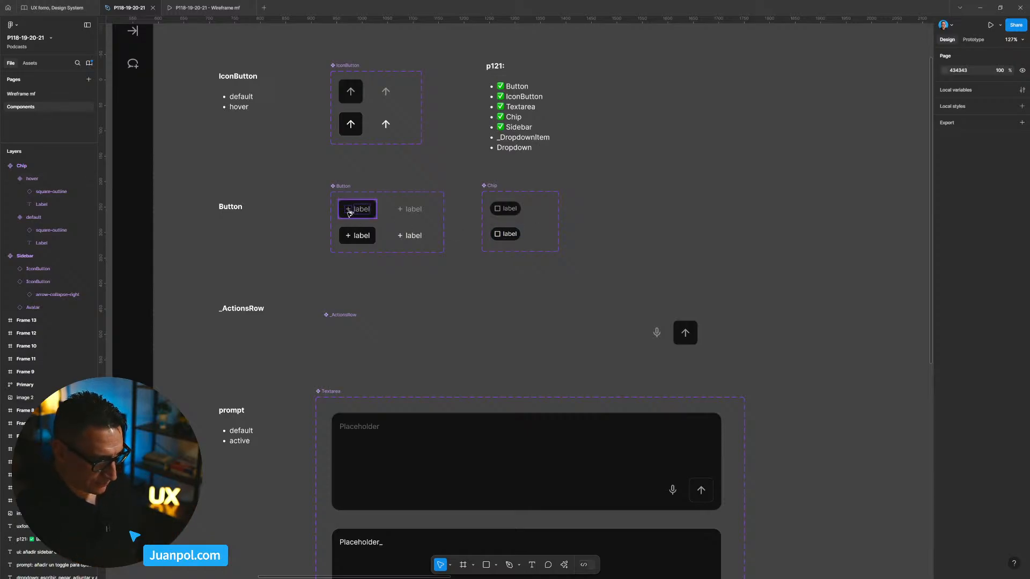
drag(348, 212, 656, 231)
right_click(667, 233)
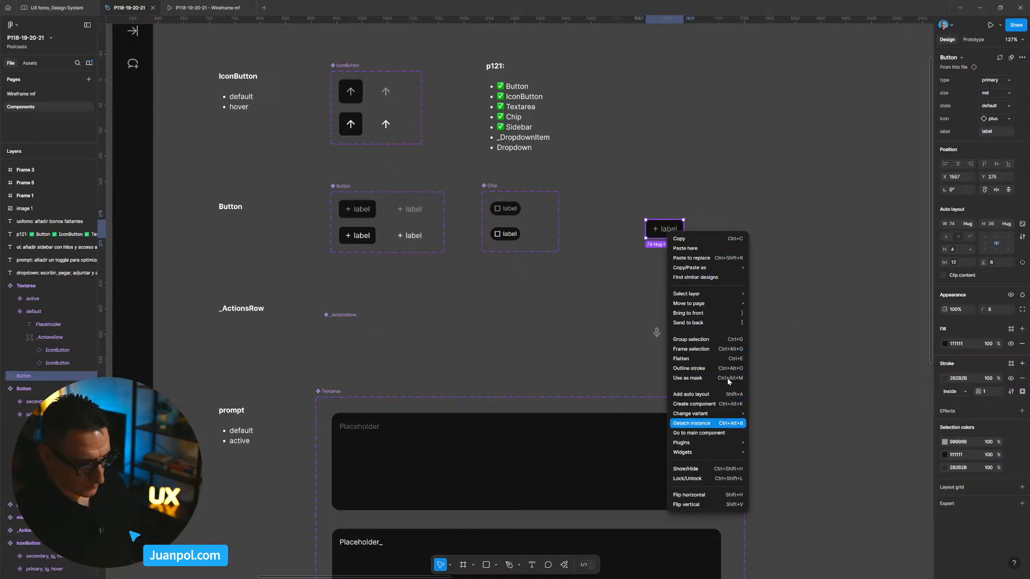
click(698, 423)
Remove the stroke from the detached Button frame and set its corner radius to 0
scroll(698, 252, up, 5)
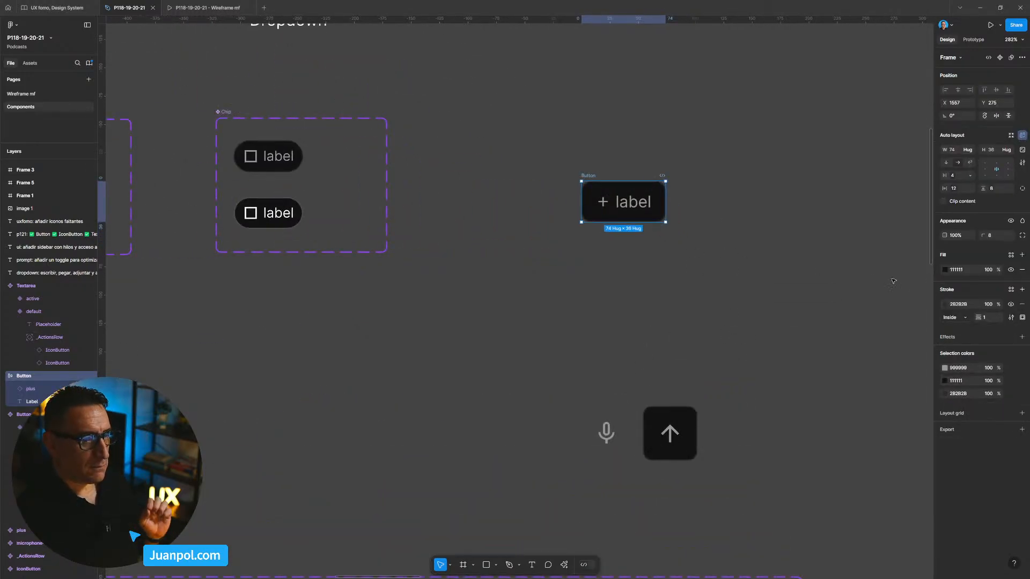
click(1022, 304)
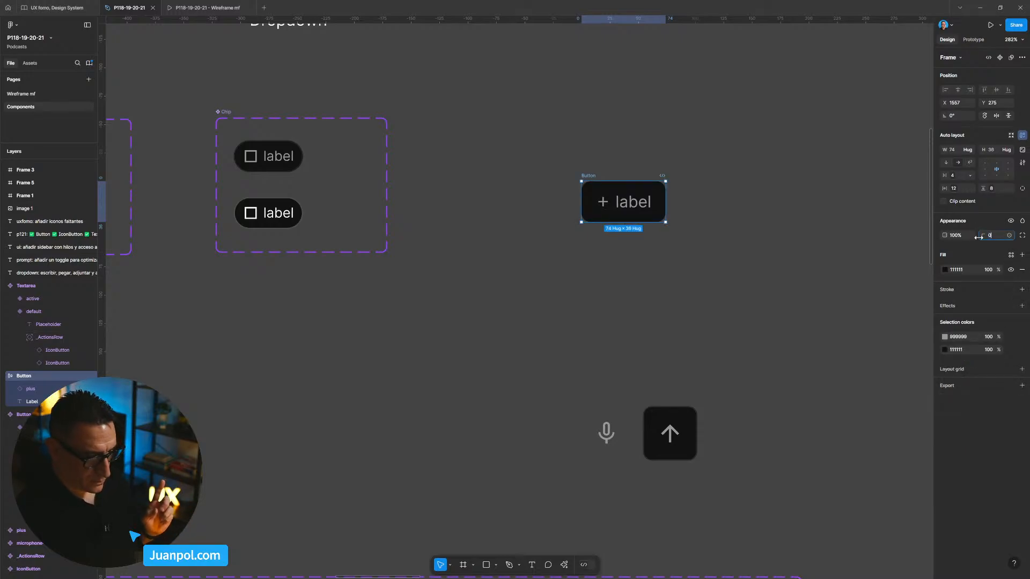
drag(979, 236, 840, 275)
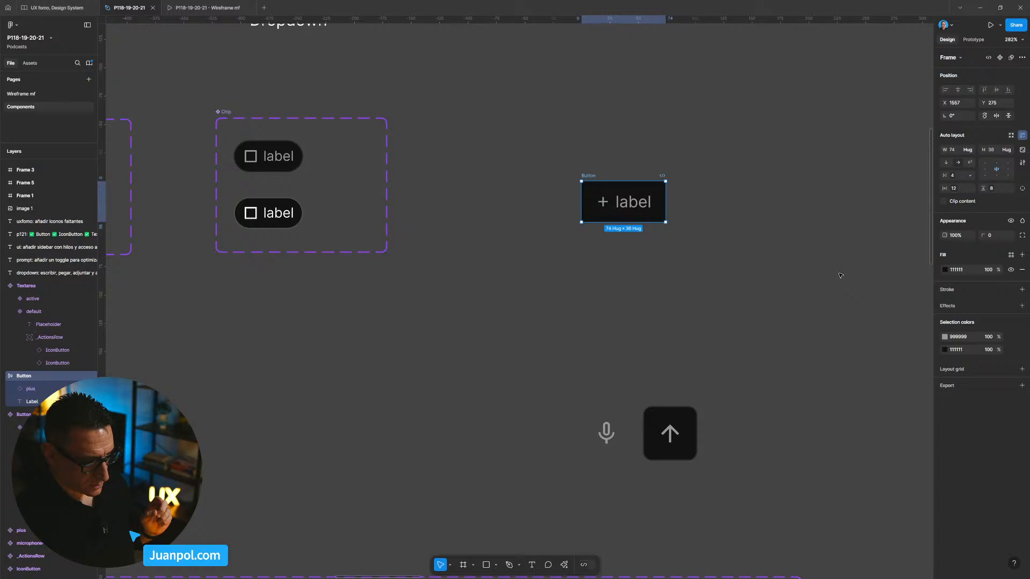
click(723, 252)
double_click(642, 207)
double_click(642, 207)
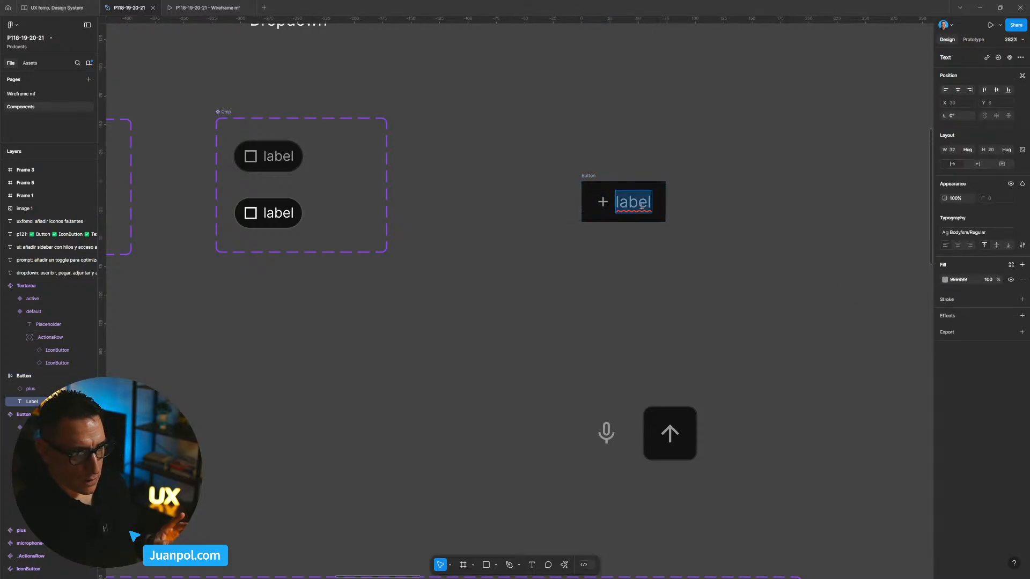
key(Escape)
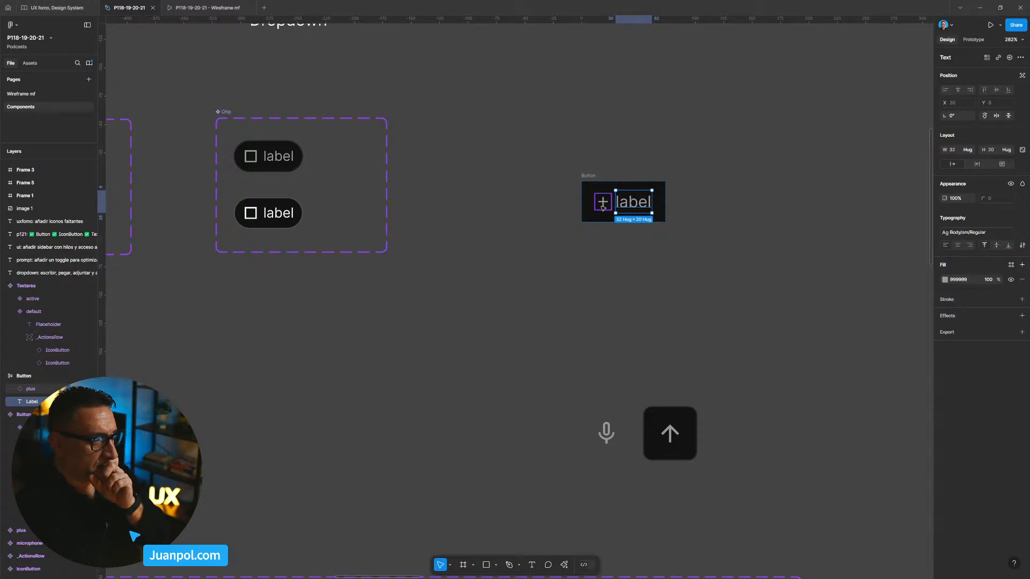
Rename the detached Button frame as _DropdownItem
scroll(705, 331, down, 5)
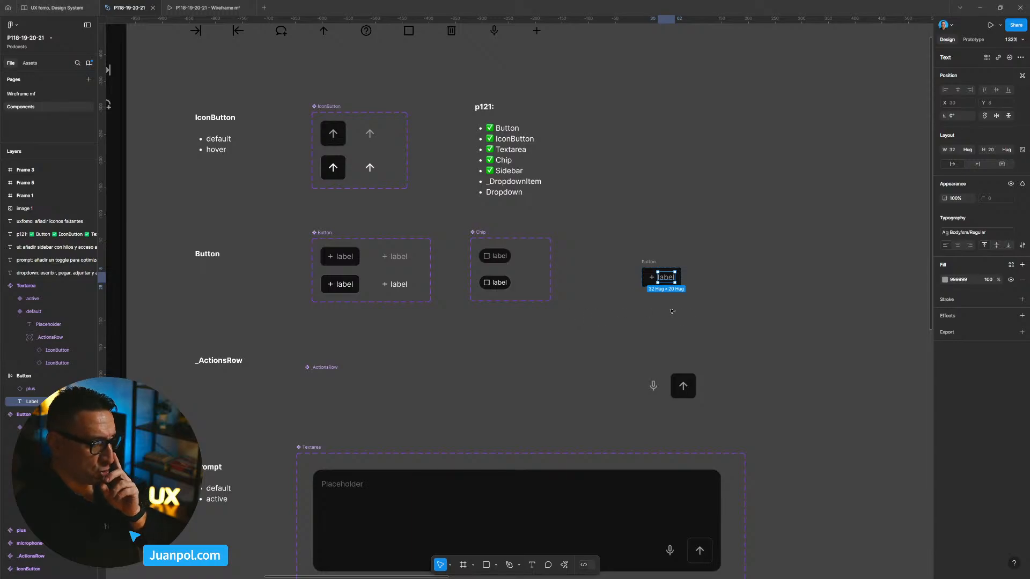
click(696, 311)
click(650, 263)
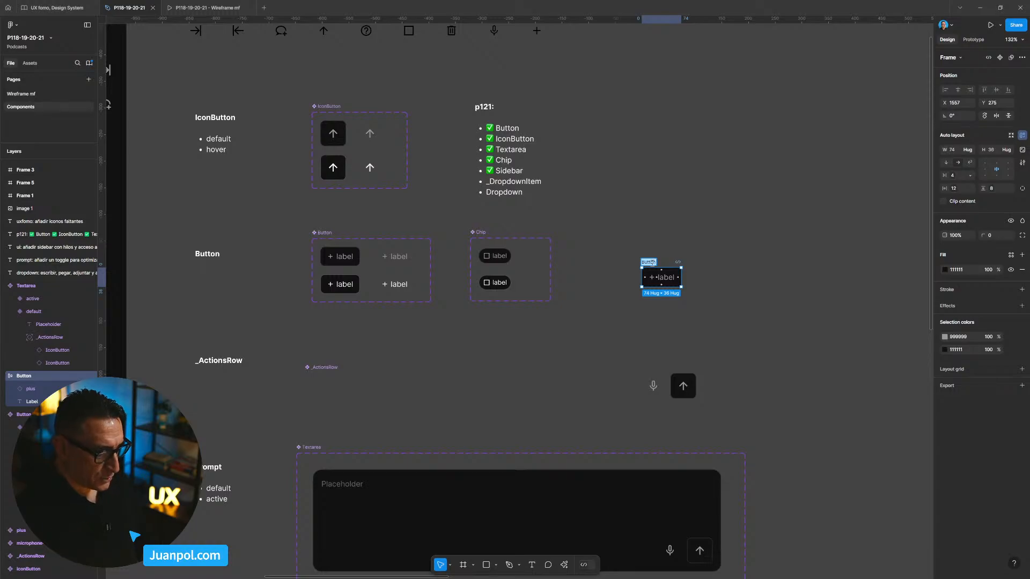
key(BackSpace)
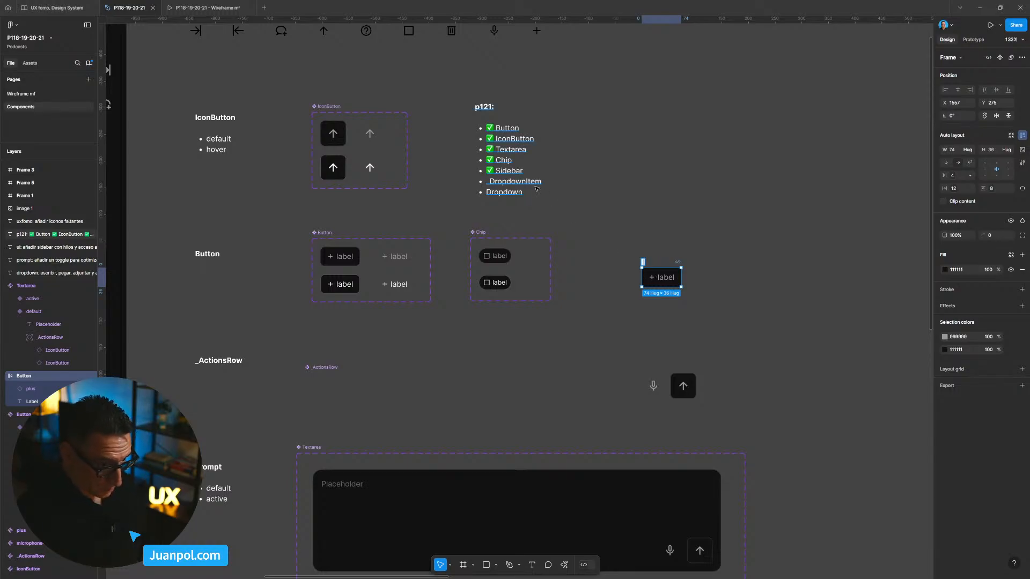
text(D)
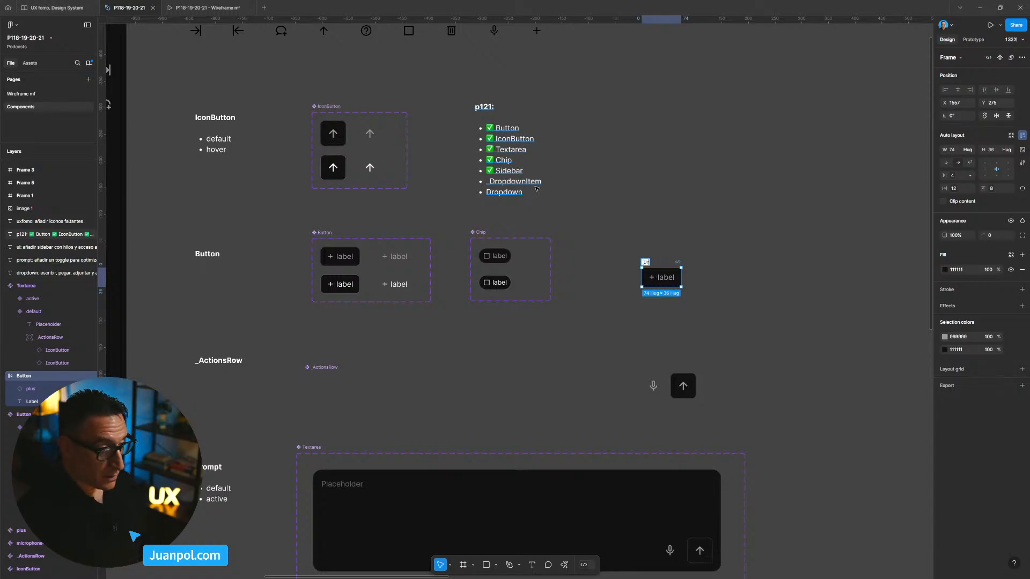
text(ropdow)
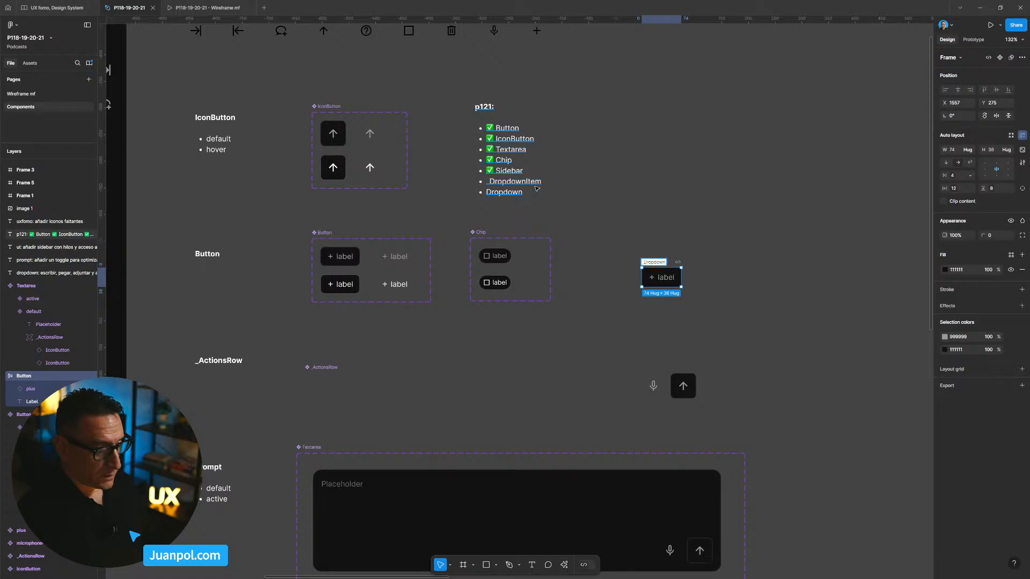
text(nItem)
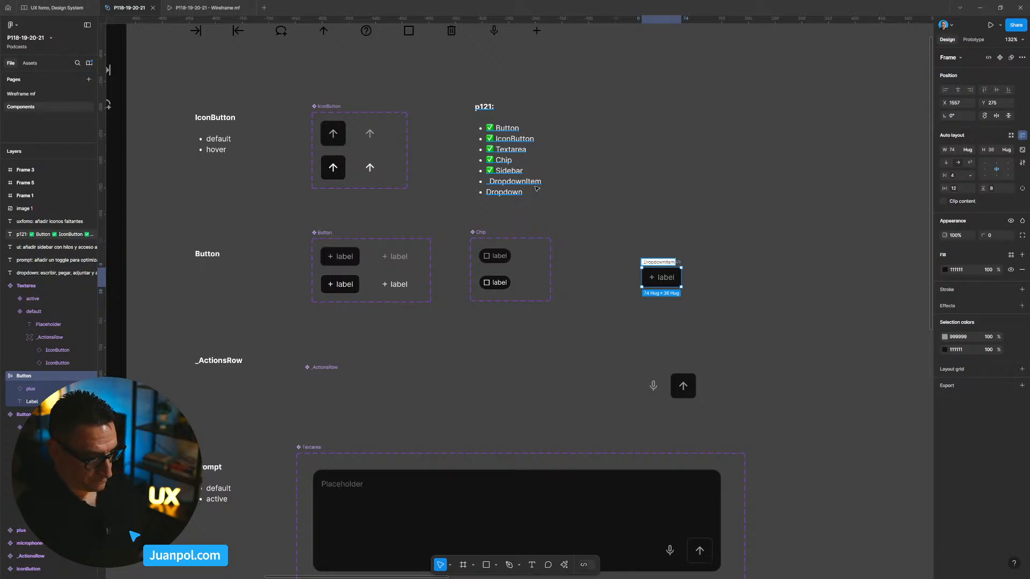
key(Return)
Duplicate the plus icon inside _DropdownItem and place the copy after the label
scroll(671, 283, up, 5)
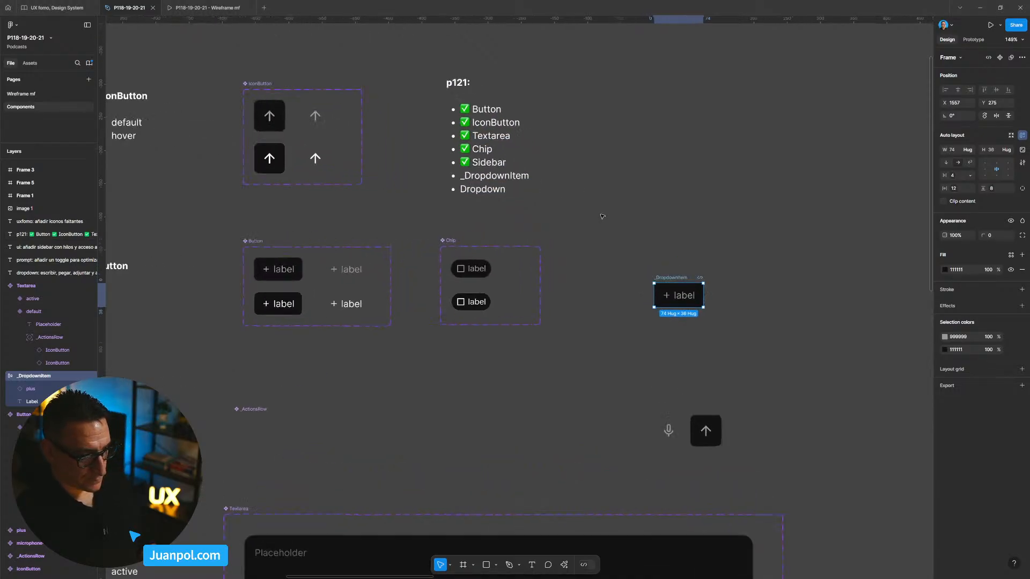
click(531, 278)
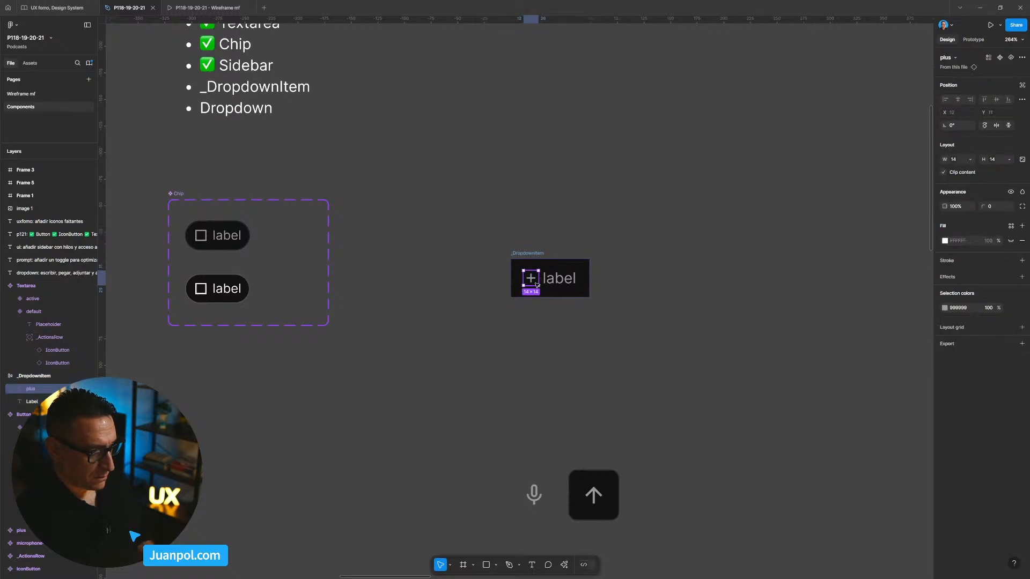
key(ctrl+d)
key(Right)
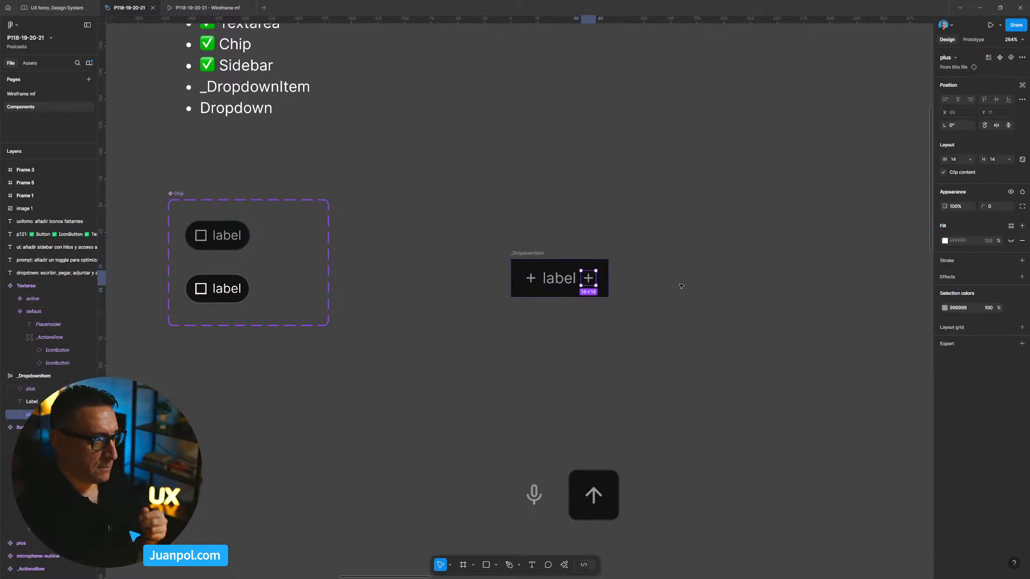
click(681, 285)
Swap the plus icon after the _DropdownItem label for the trash-can-outline icon
click(587, 280)
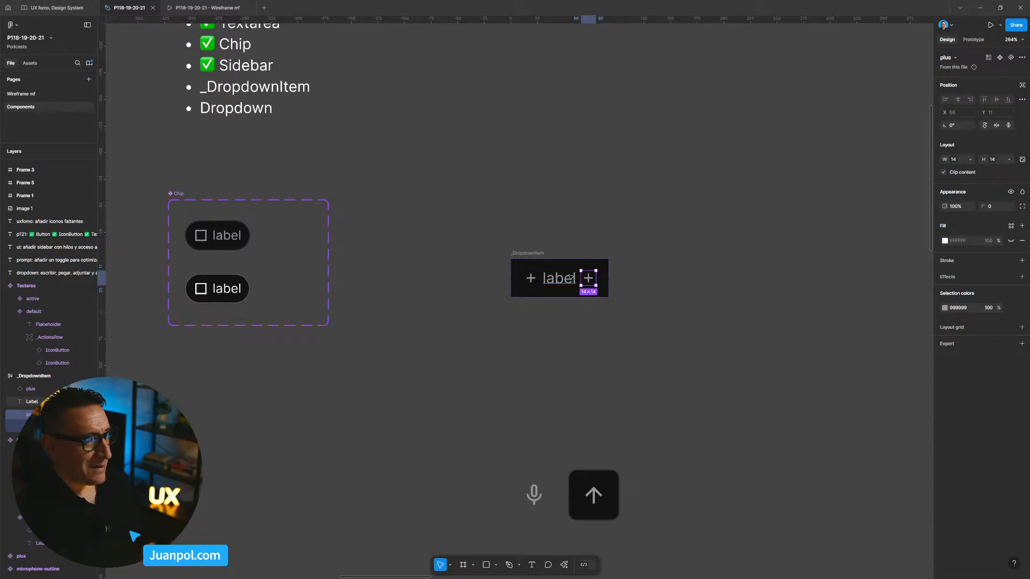
scroll(568, 275, down, 4)
drag(613, 236, 698, 306)
scroll(641, 193, up, 5)
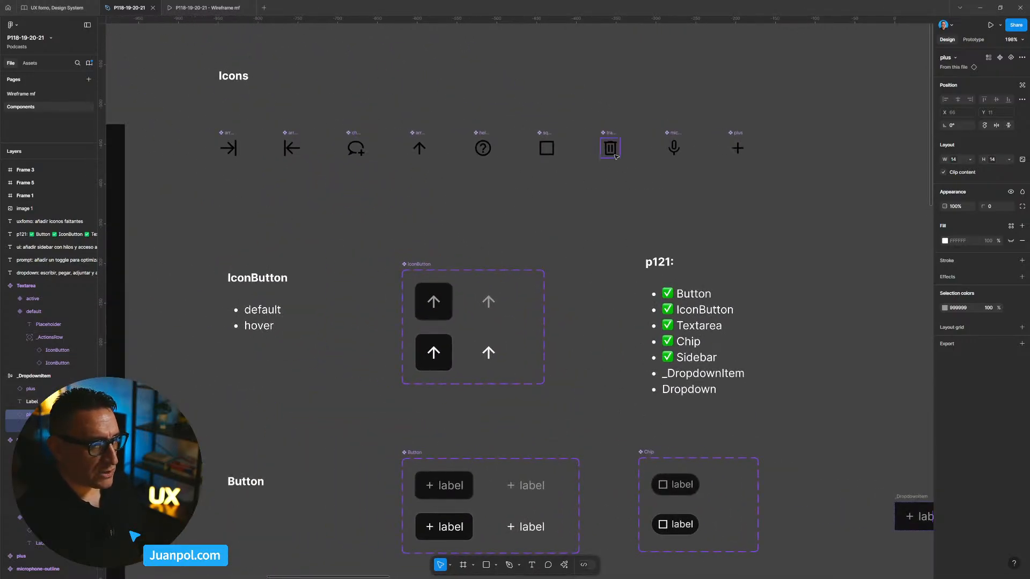
drag(776, 246, 771, 243)
scroll(773, 245, down, 5)
scroll(773, 246, right, 8)
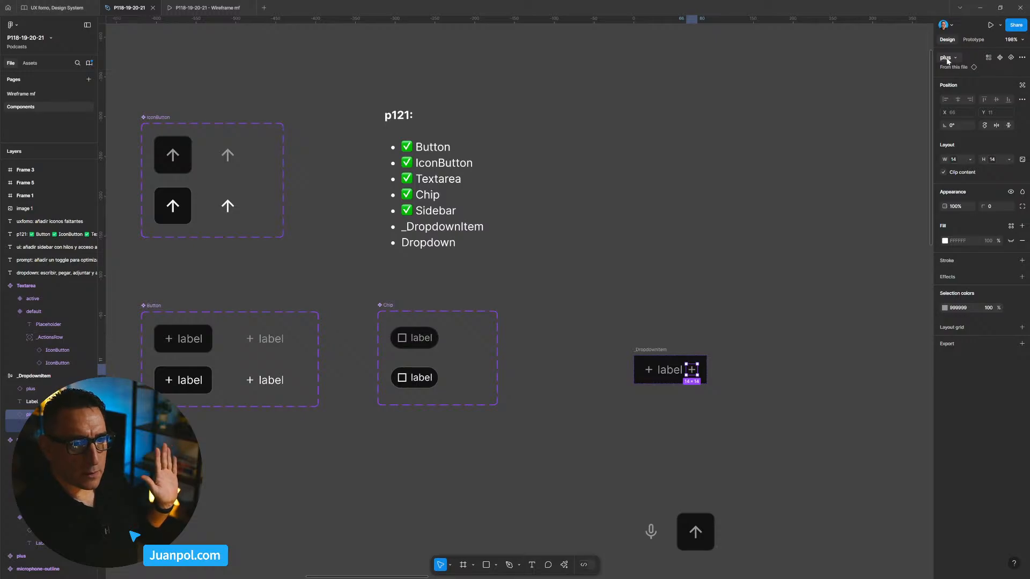
click(946, 58)
text(trash)
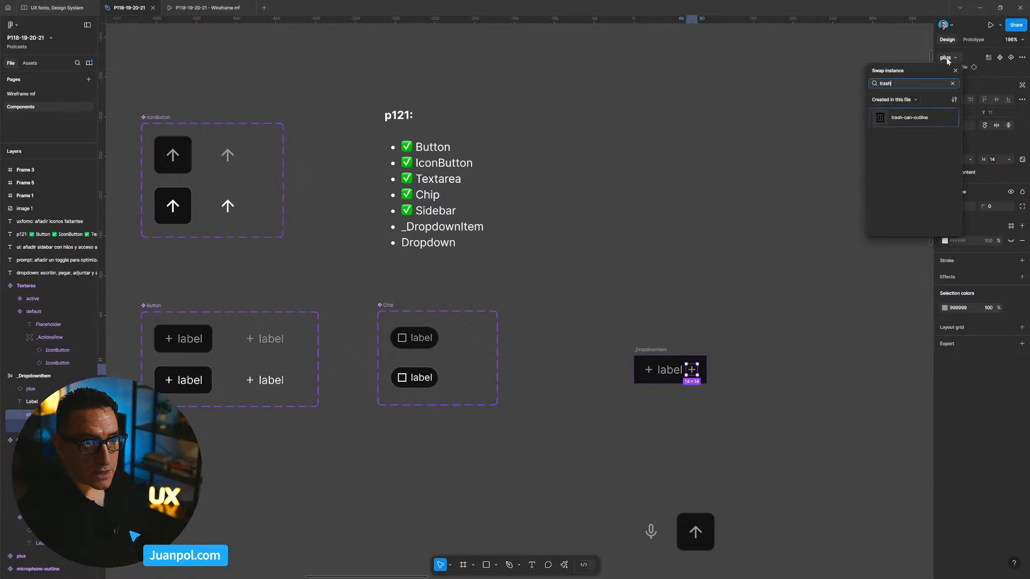
click(912, 117)
click(794, 295)
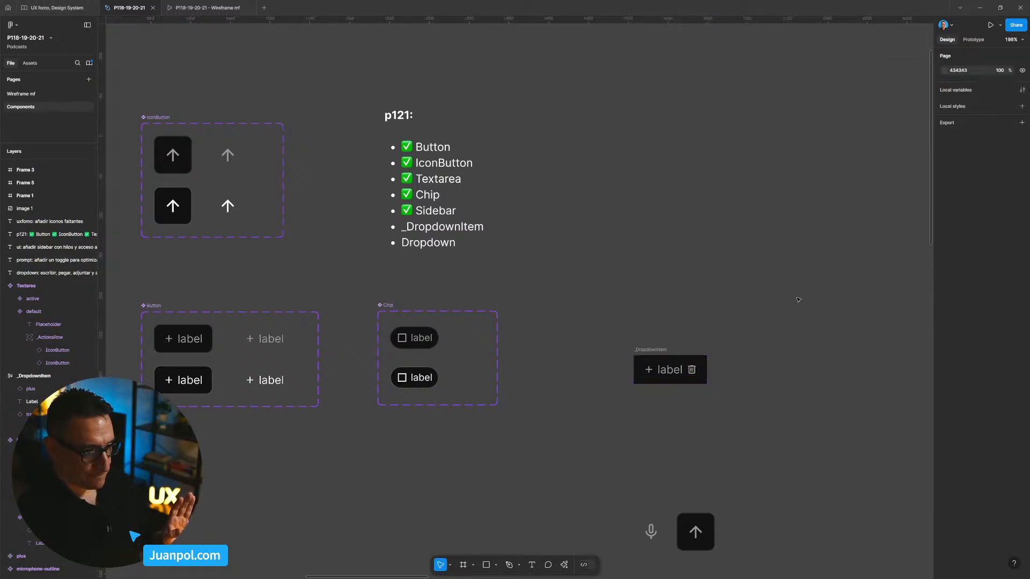
Convert the _DropdownItem frame into a component, move it up to X 1555, Y 232, and add a second variant
click(662, 354)
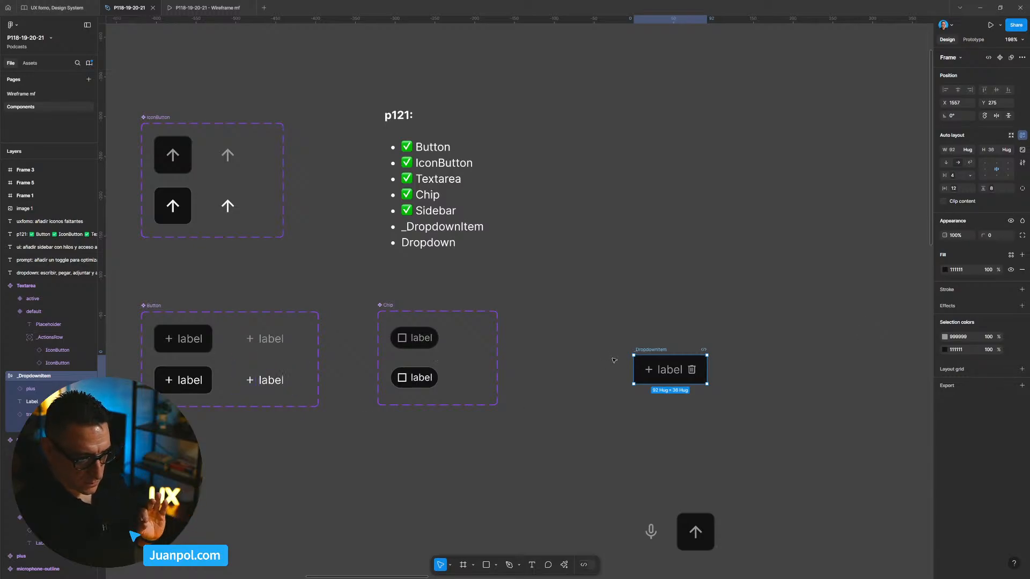
scroll(609, 411, down, 3)
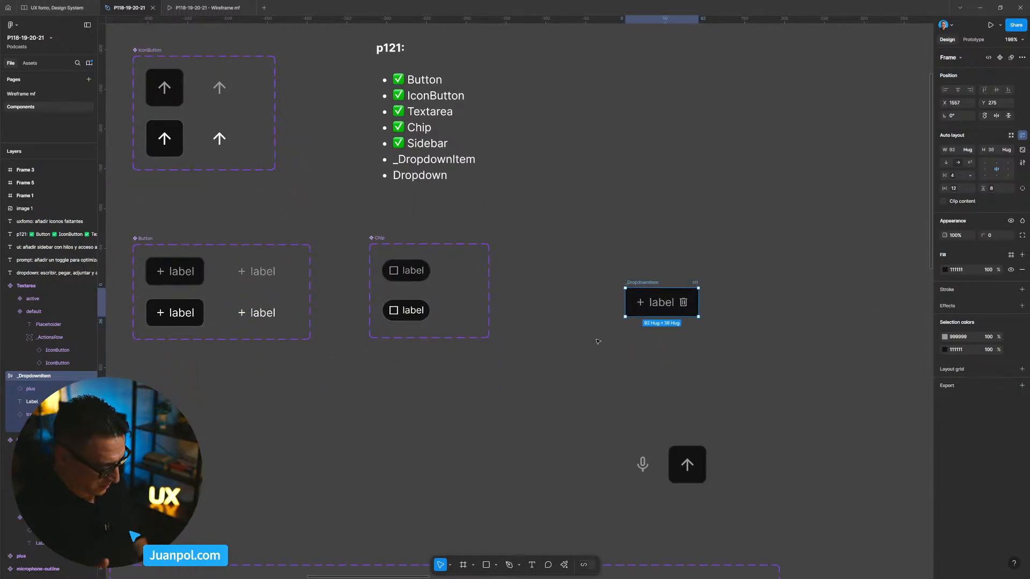
key(ctrl+alt+k)
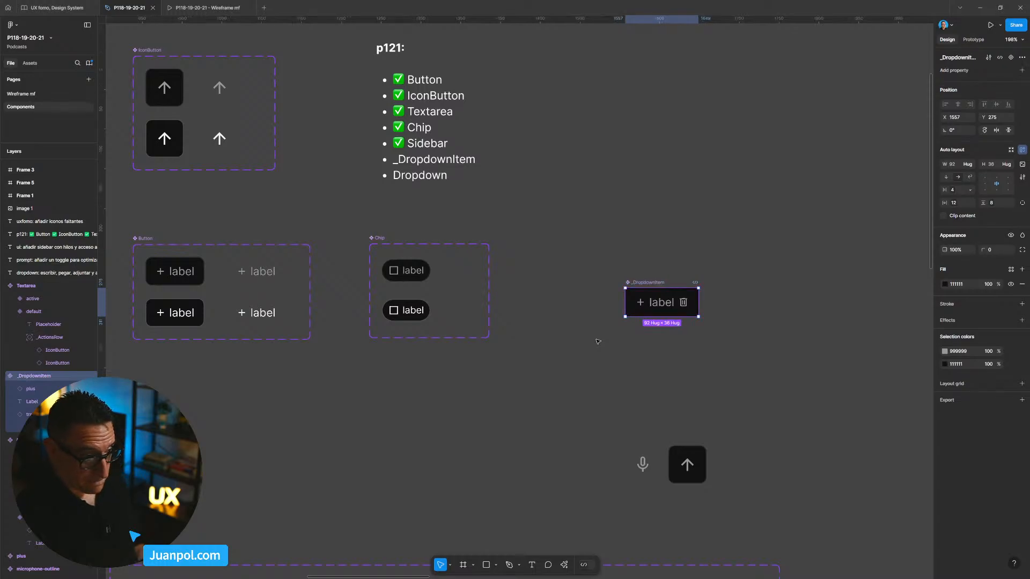
drag(662, 302, 660, 268)
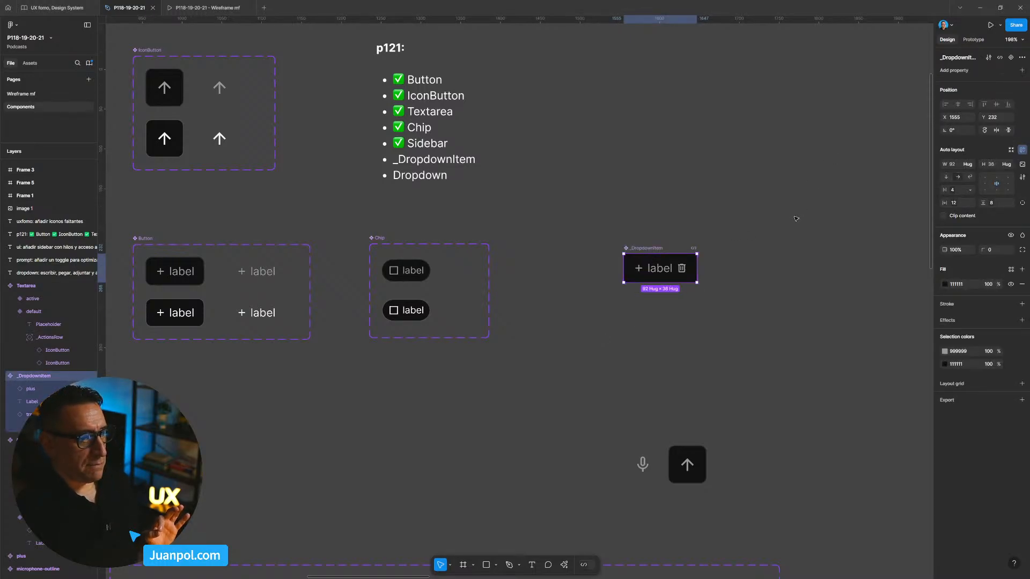
click(1011, 59)
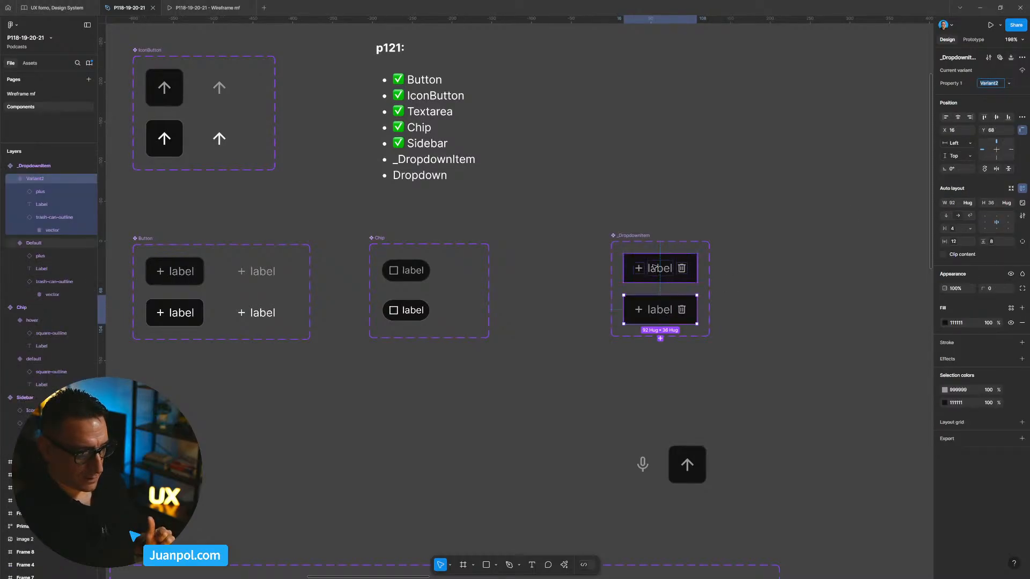
Move the _DropdownItem component set to X 1519, Y 219 and rename its variant property as state
click(631, 237)
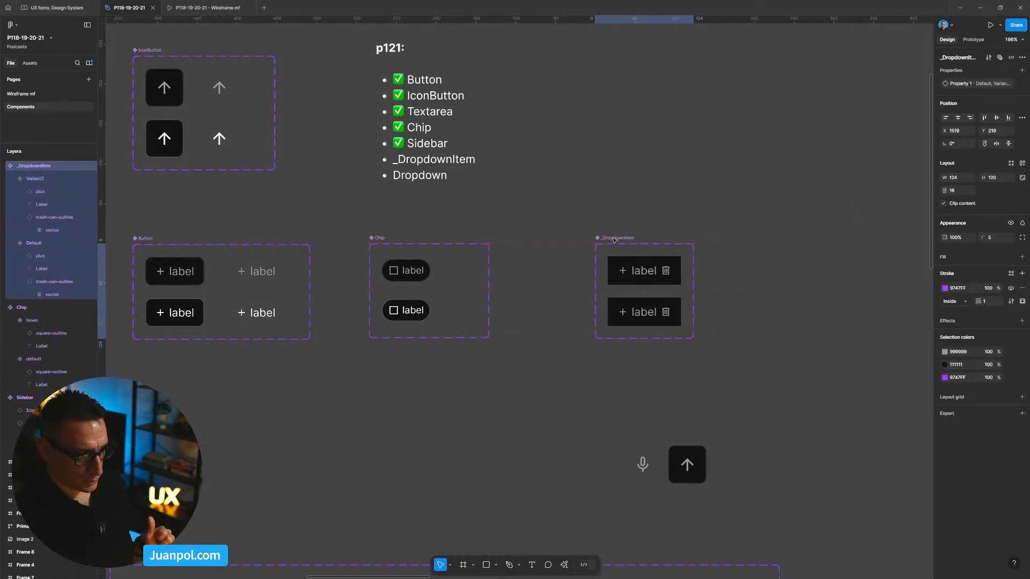
double_click(961, 83)
text(state)
key(Return)
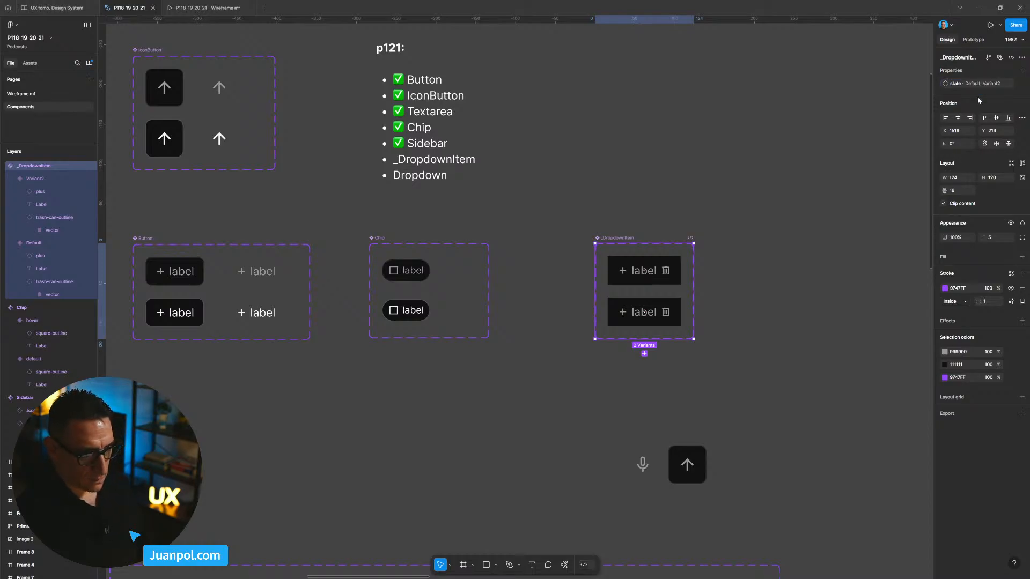
Name the upper _DropdownItem variant's state default and the lower one's hover
click(659, 267)
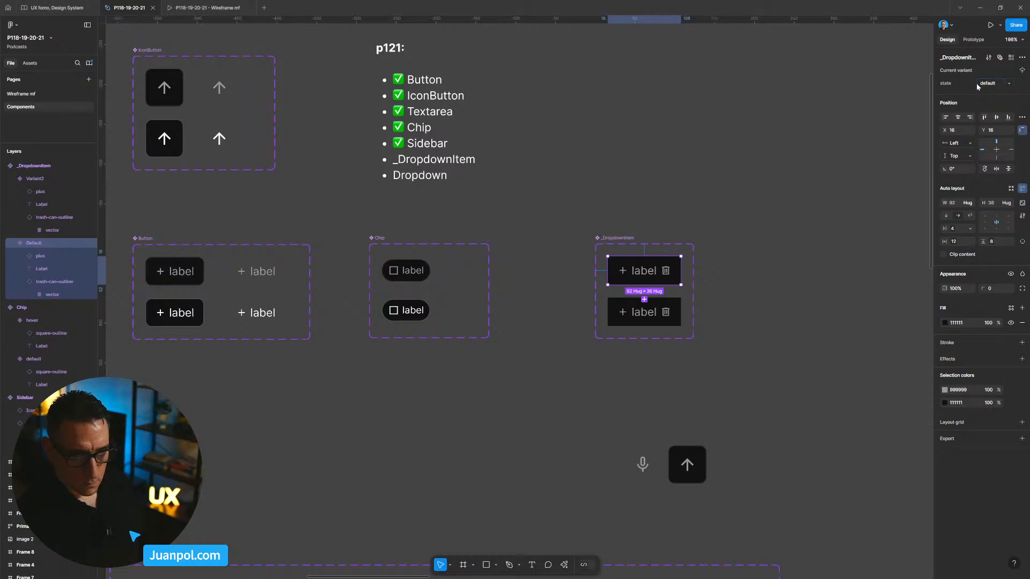
click(633, 321)
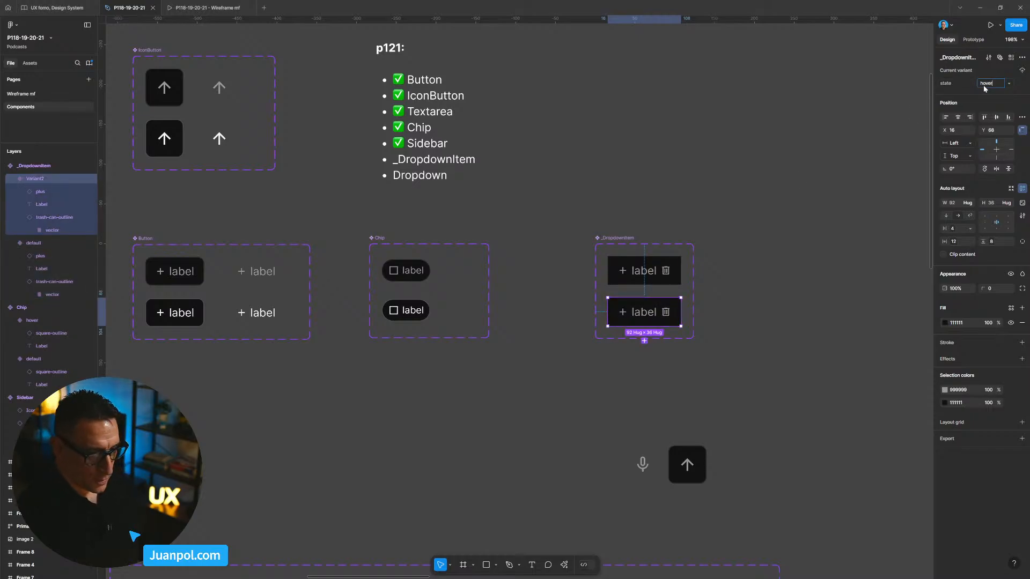
click(741, 213)
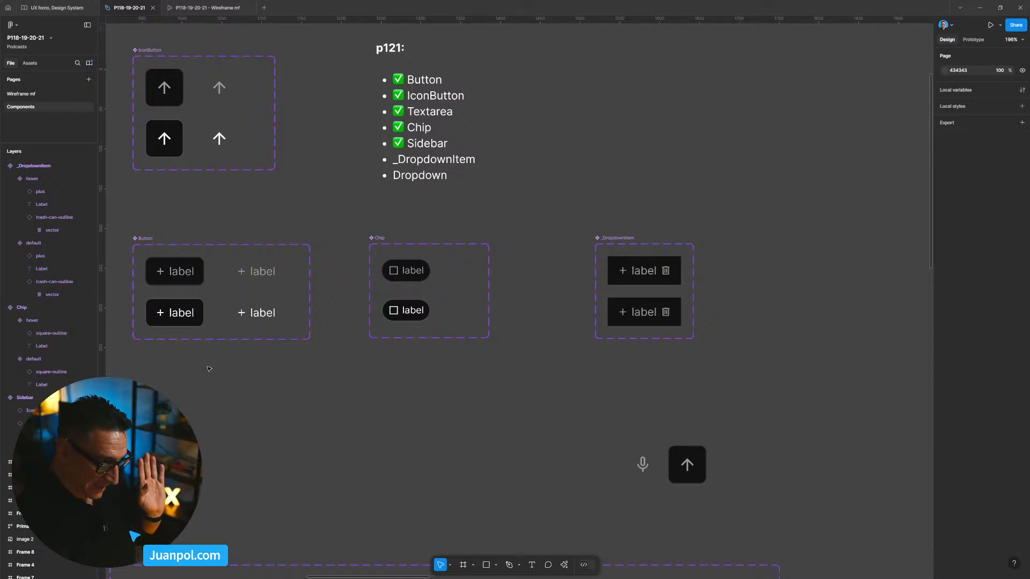
Paste the properties of the primary Button's hover variant onto the hover variant of _DropdownItem
click(200, 323)
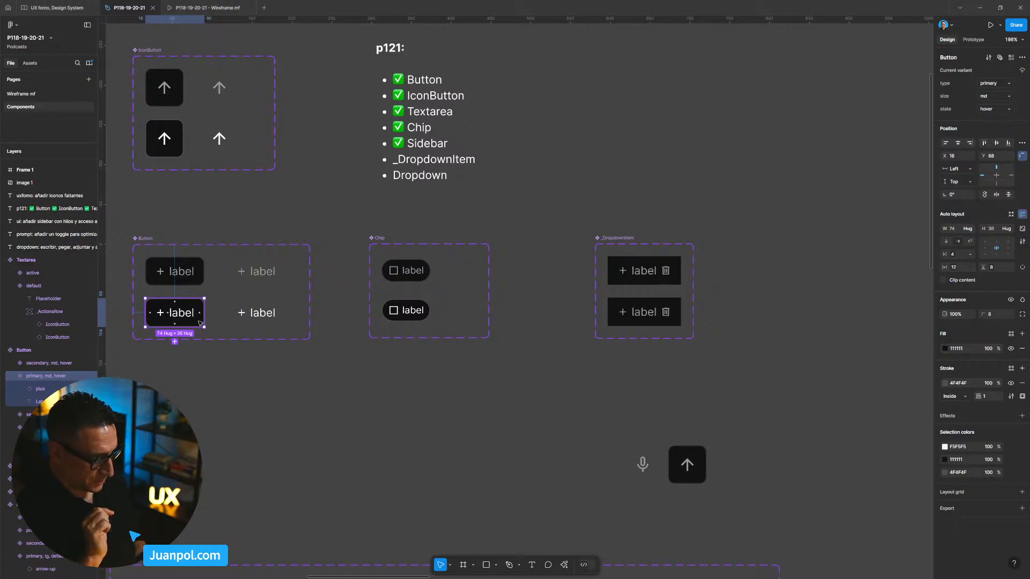
click(632, 314)
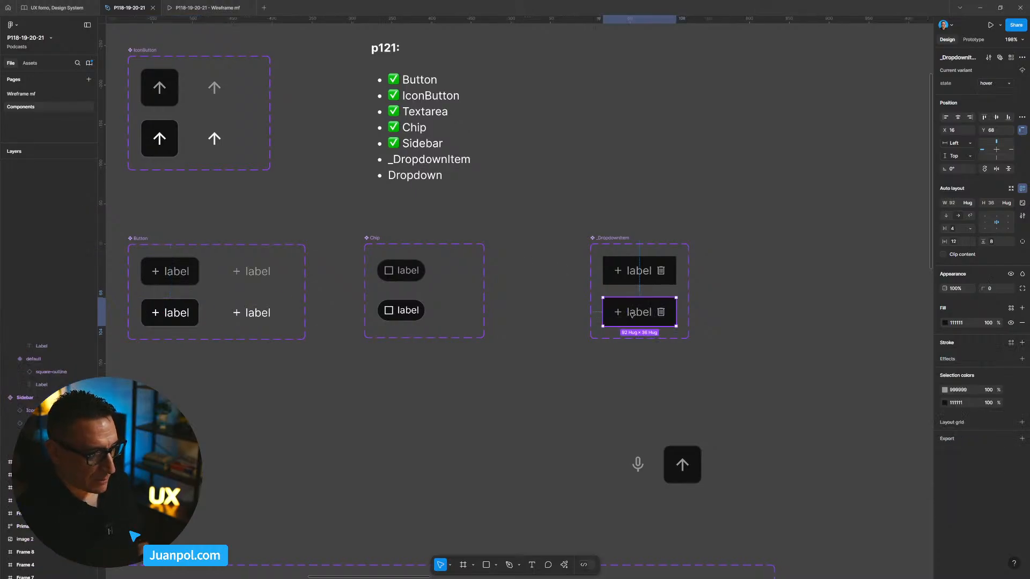
scroll(632, 315, up, 2)
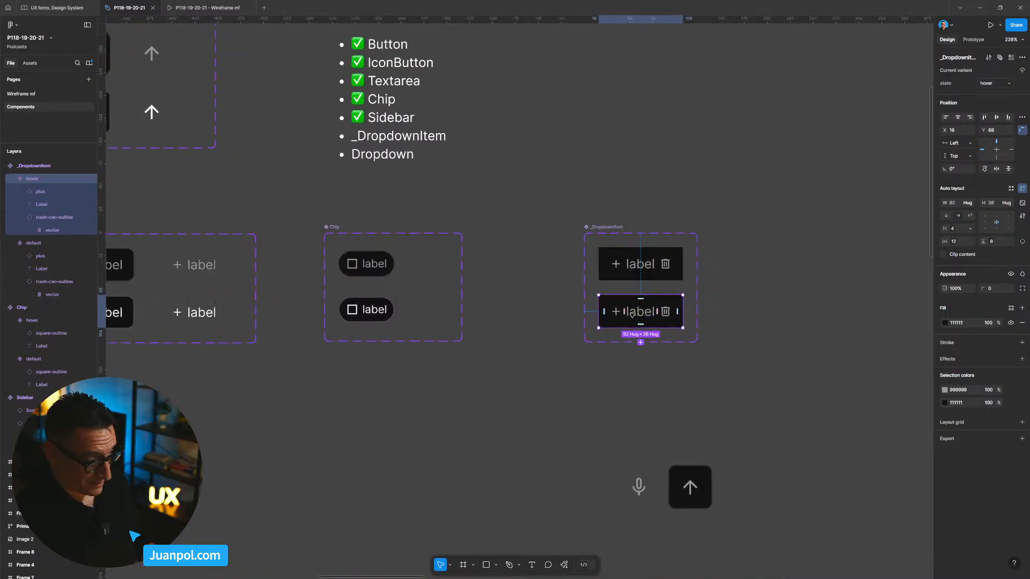
drag(558, 374, 646, 365)
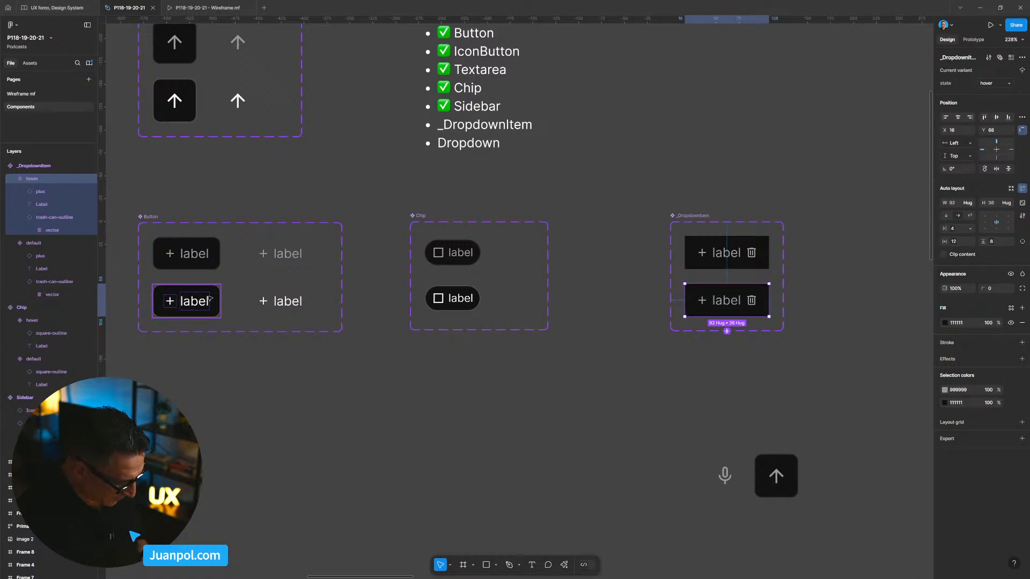
key(ctrl+alt+v)
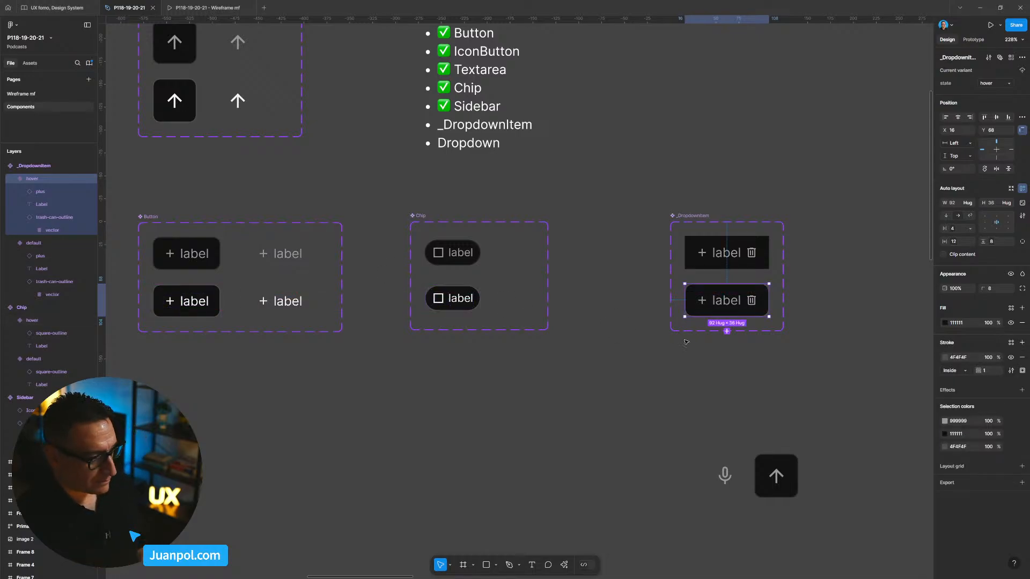
Remove the stroke from the hover variant of _DropdownItem
scroll(628, 367, right, 2)
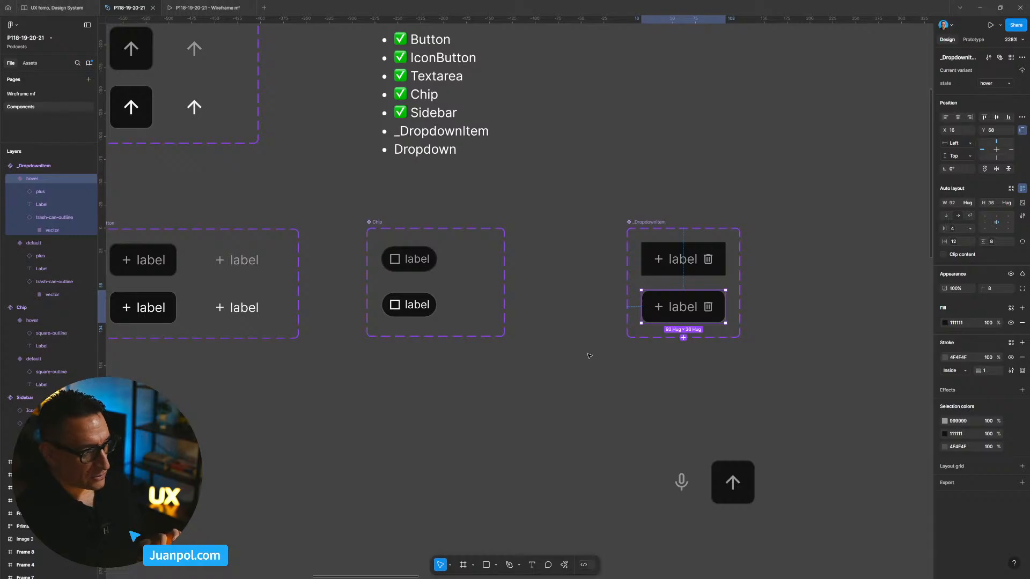
scroll(702, 394, right, 3)
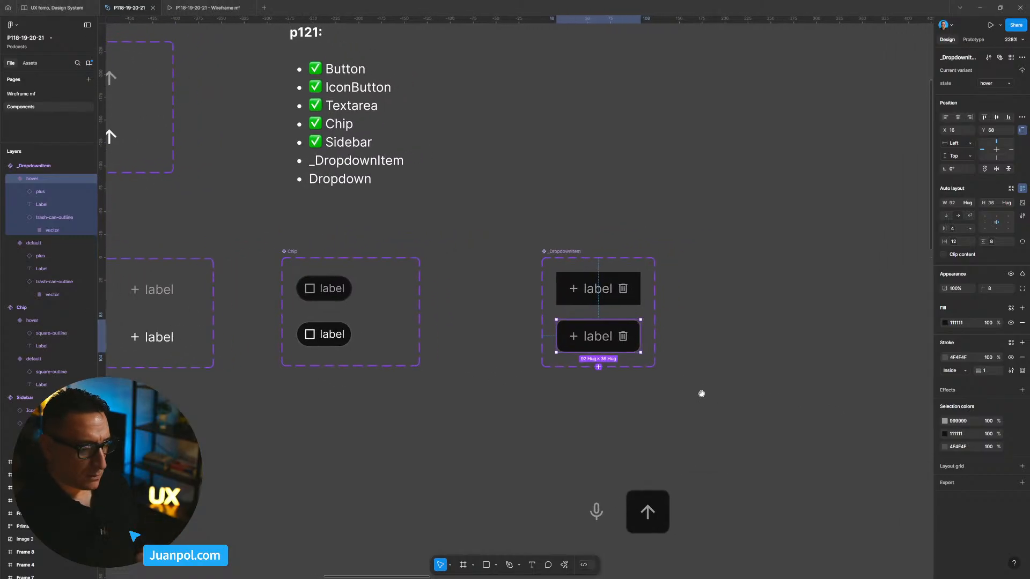
scroll(625, 366, up, 5)
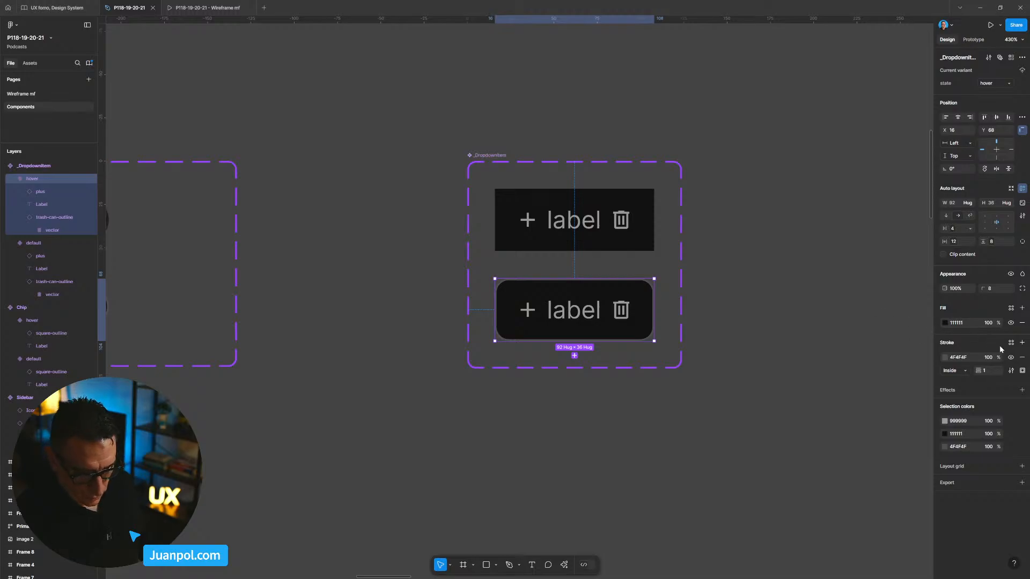
click(1022, 357)
click(770, 335)
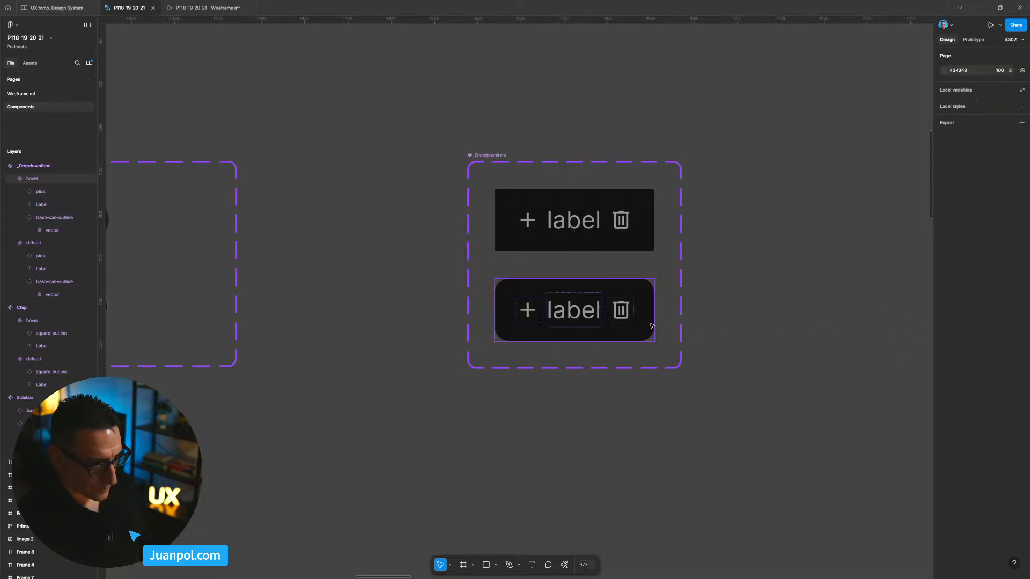
Set the corner radius of the _DropdownItem hover variant to 0
scroll(435, 329, left, 10)
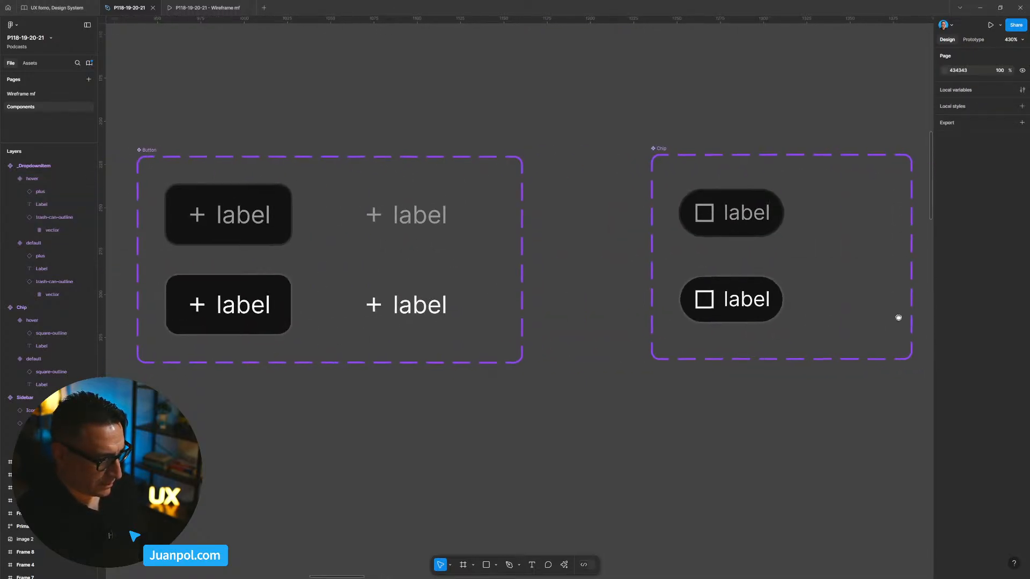
scroll(899, 317, right, 8)
click(626, 310)
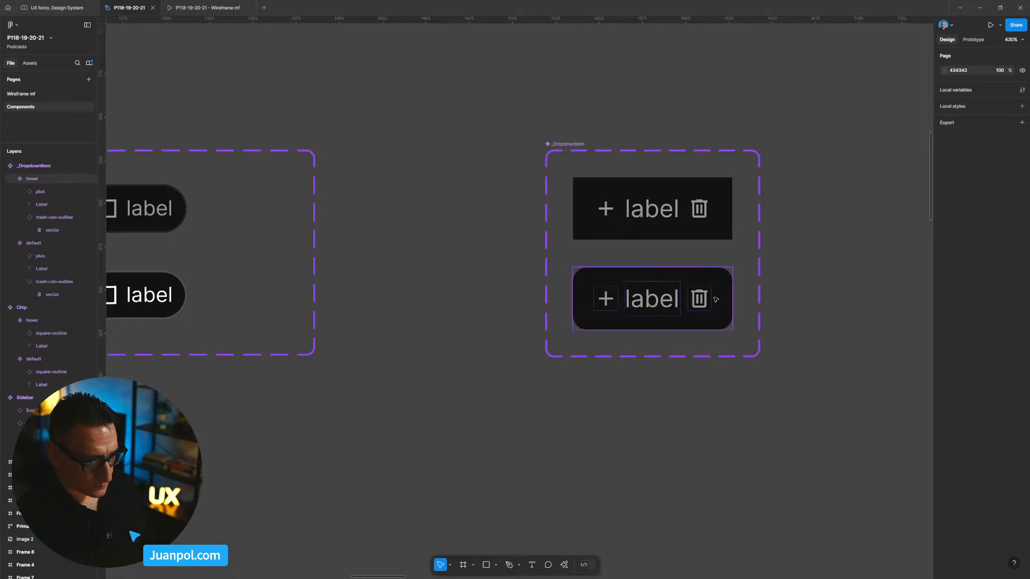
click(719, 299)
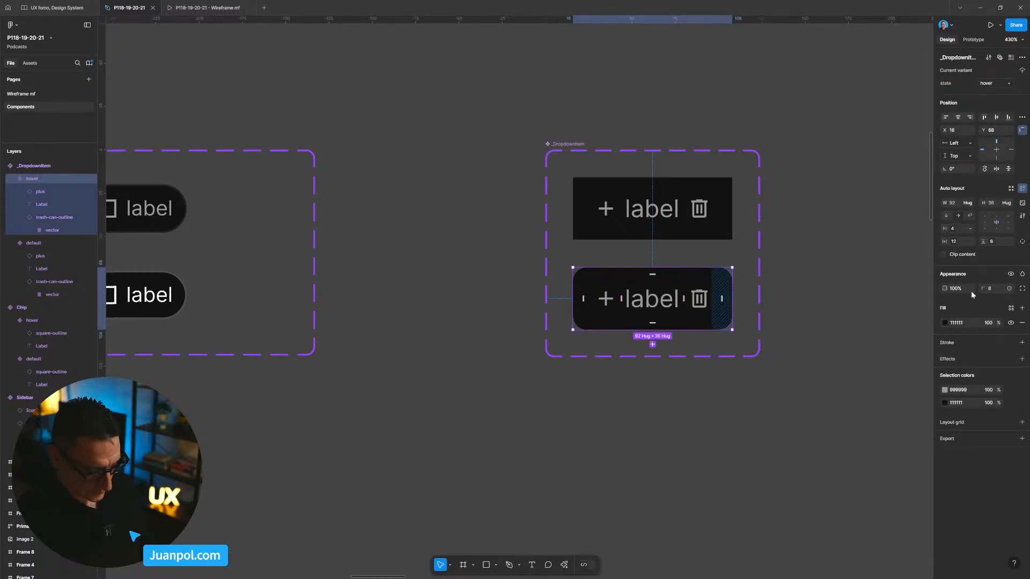
click(981, 290)
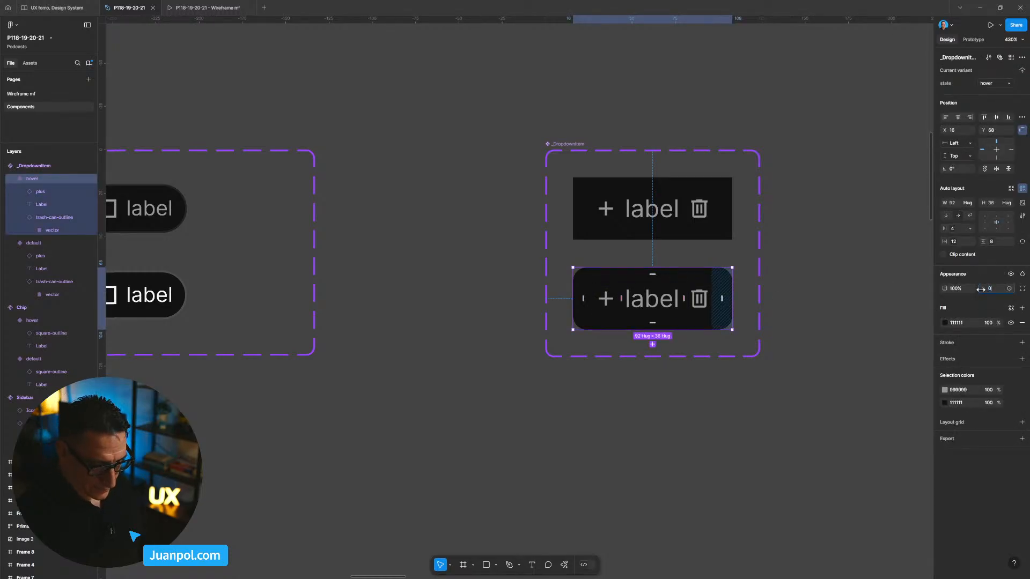
text(0)
key(Return)
key(Escape)
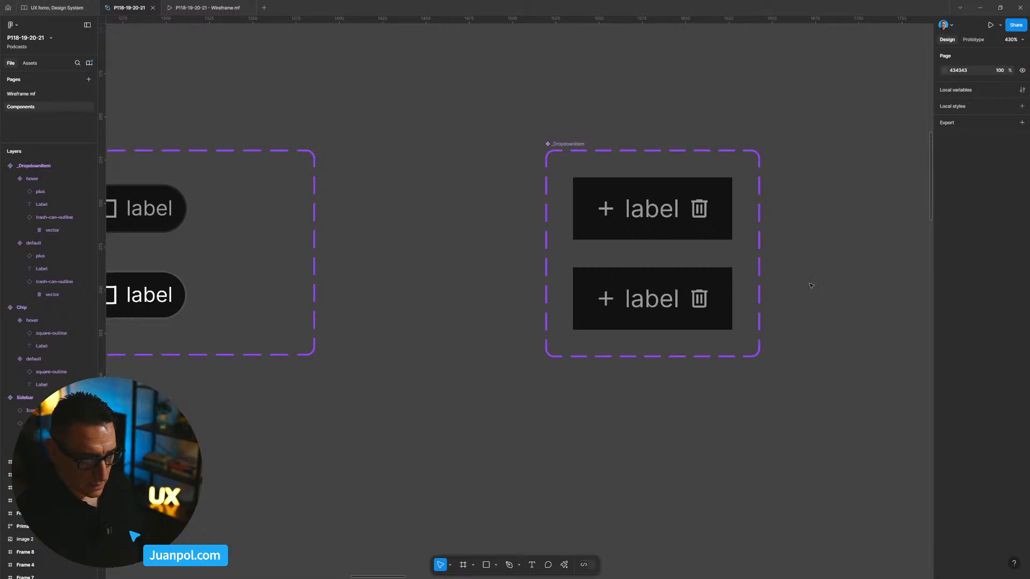
Change the color of the label and icons in the _DropdownItem hover variant to F5F5F5
click(715, 297)
scroll(722, 295, up, 5)
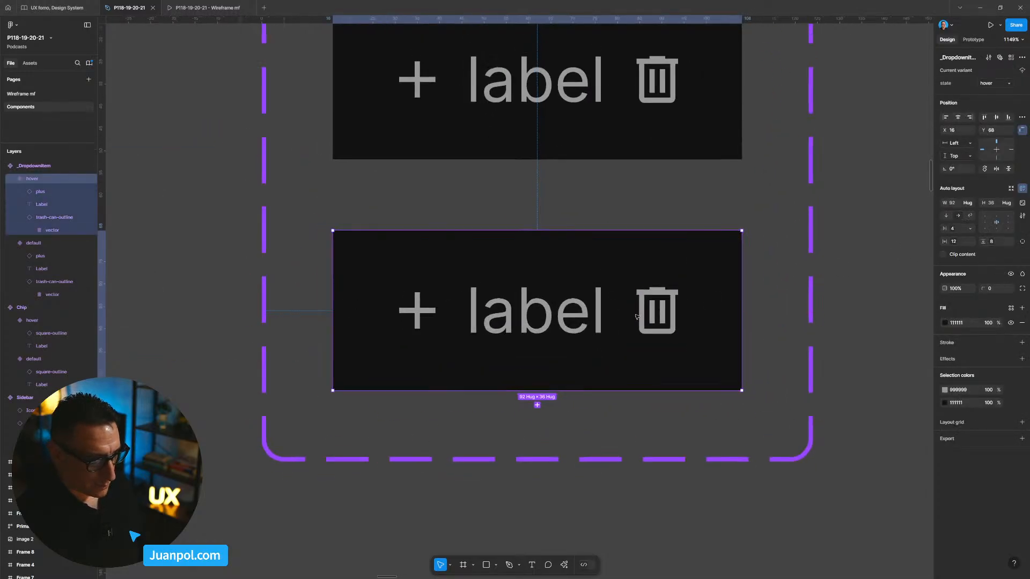
click(961, 390)
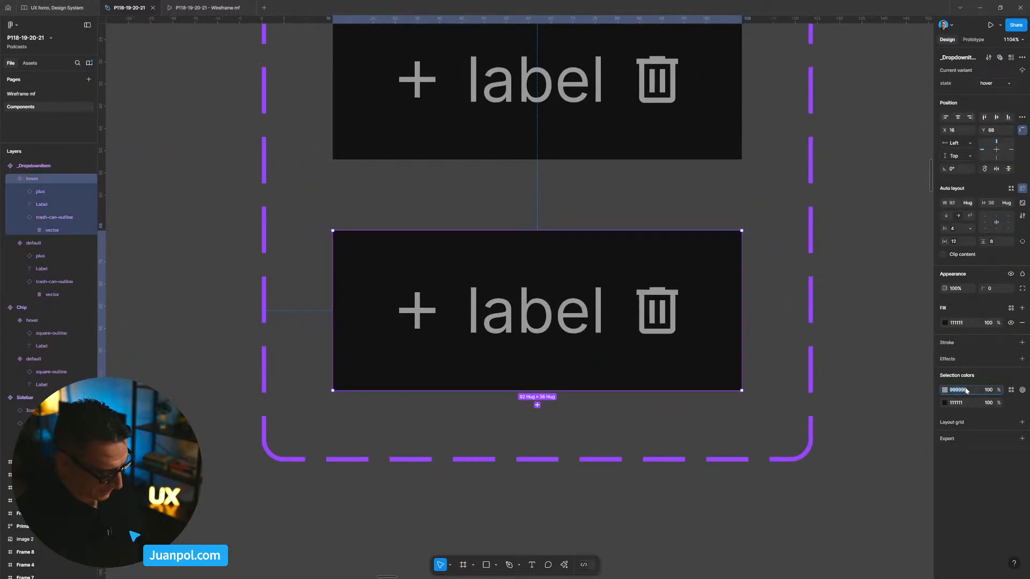
text(f5f5f5)
key(Return)
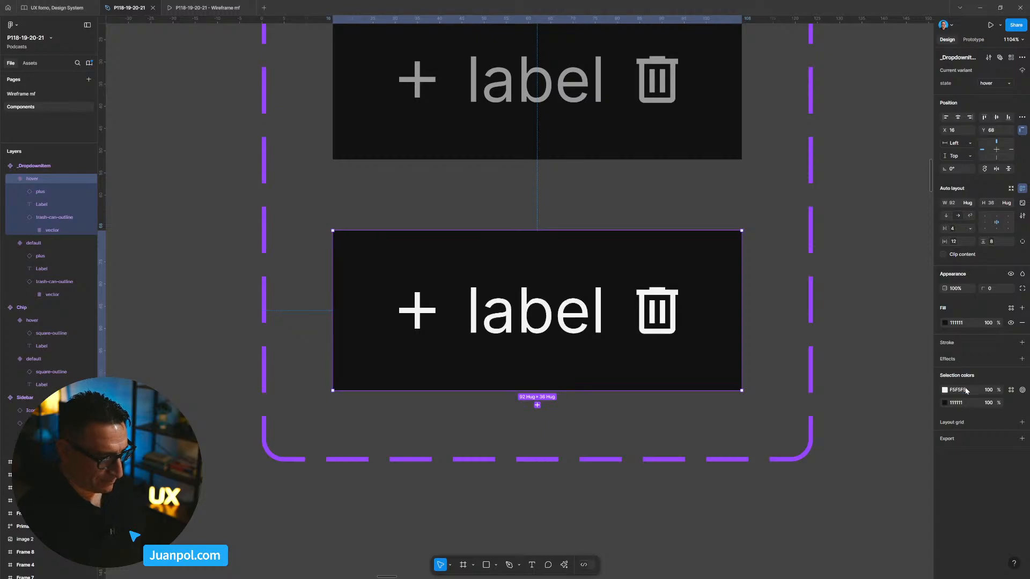
click(845, 291)
Compare the fill, stroke and color settings of the default and hover variants in _DropdownItem and Chip
scroll(845, 291, down, 2)
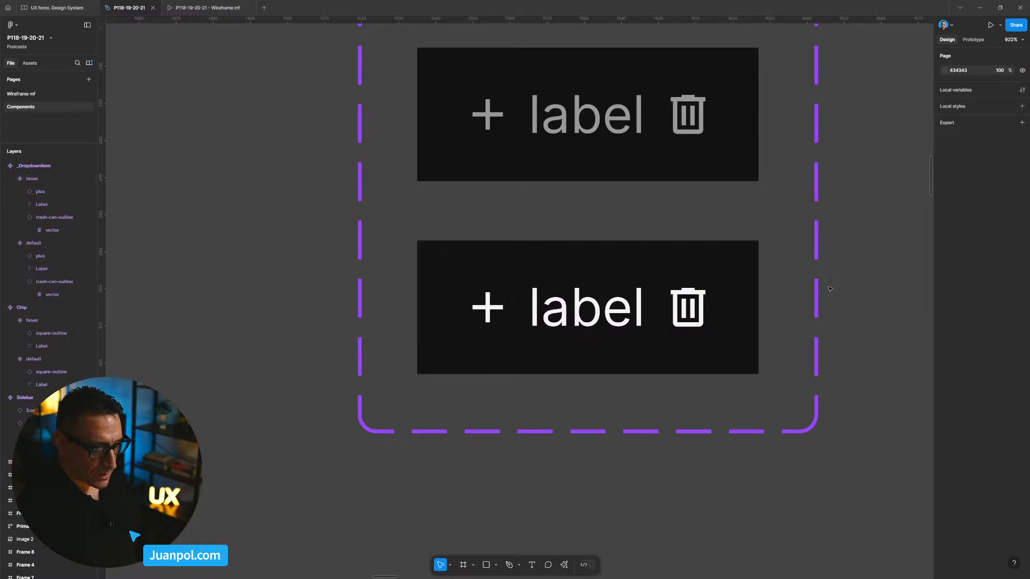
scroll(751, 282, down, 3)
scroll(711, 295, down, 4)
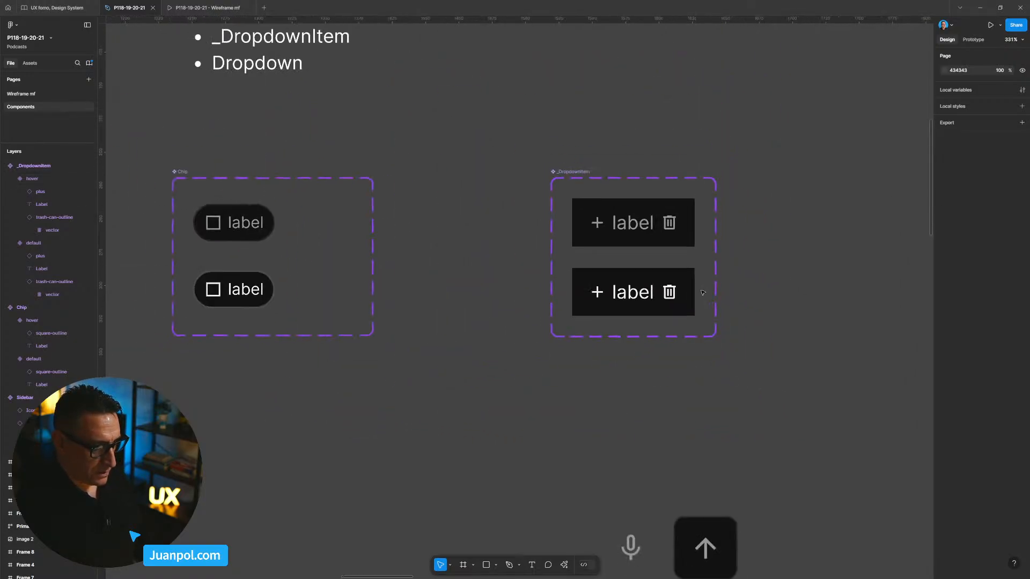
click(665, 294)
click(688, 237)
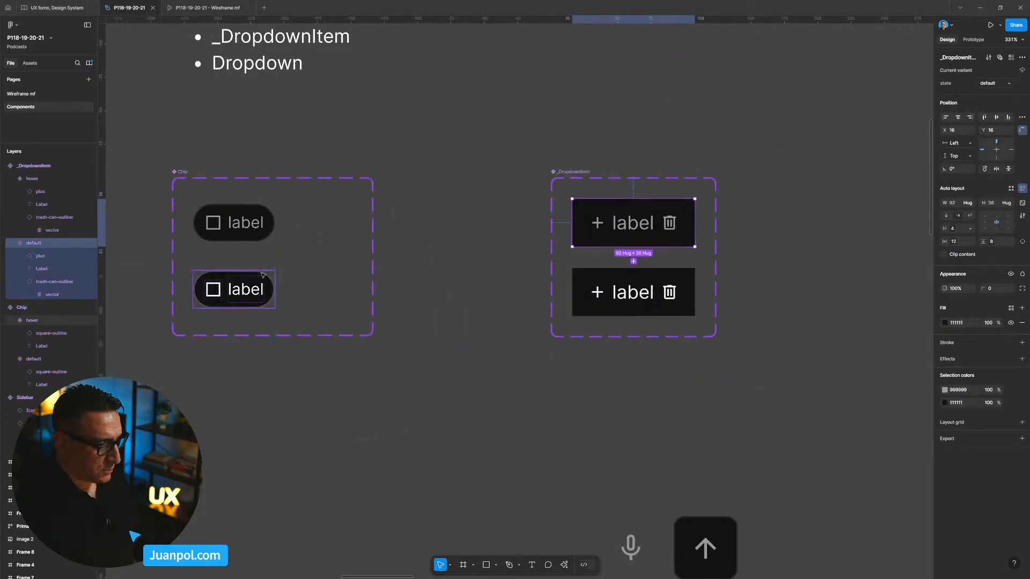
double_click(246, 290)
click(281, 283)
click(272, 288)
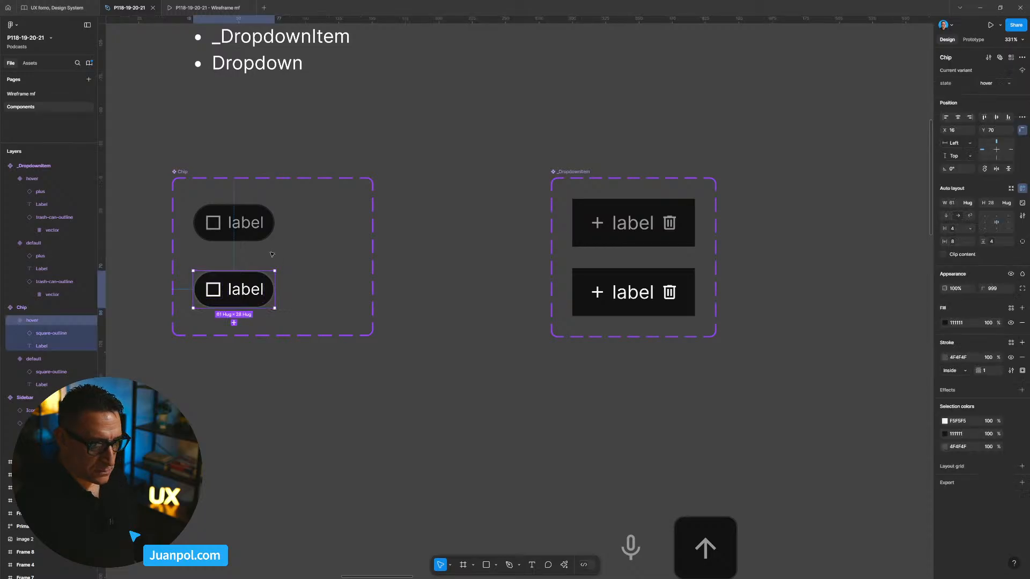
click(272, 235)
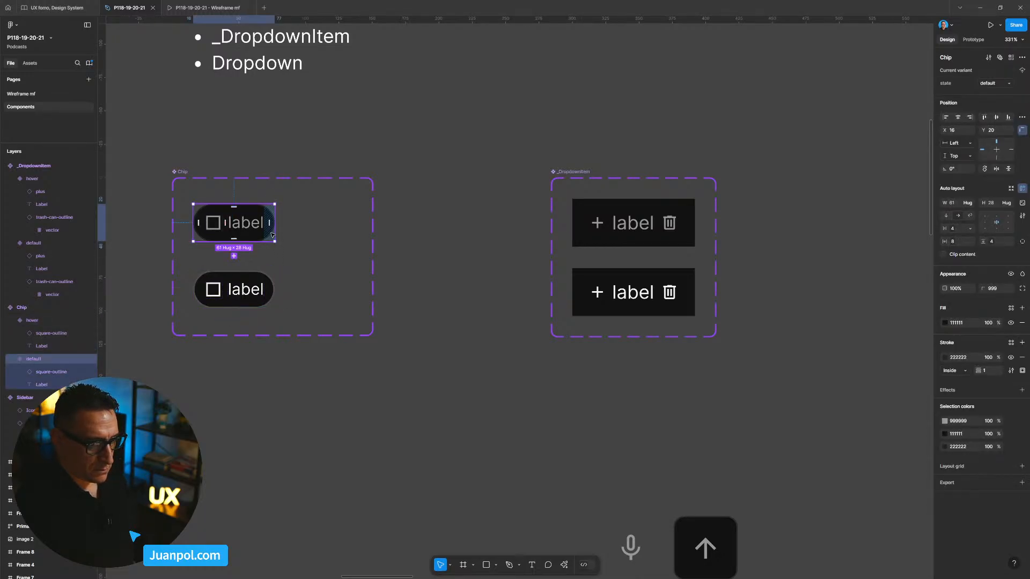
click(501, 221)
scroll(501, 221, down, 3)
drag(474, 277, 522, 299)
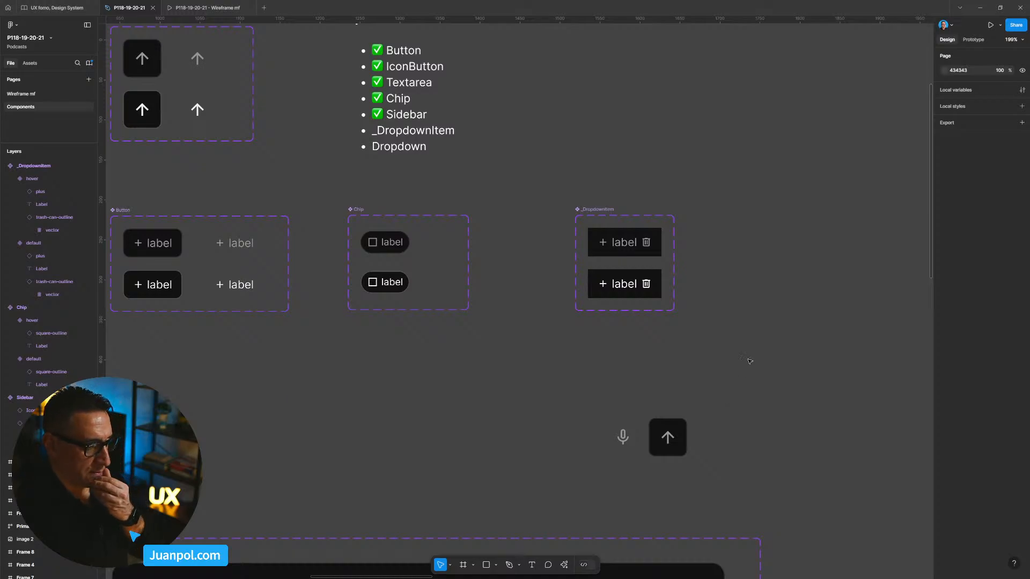
click(607, 244)
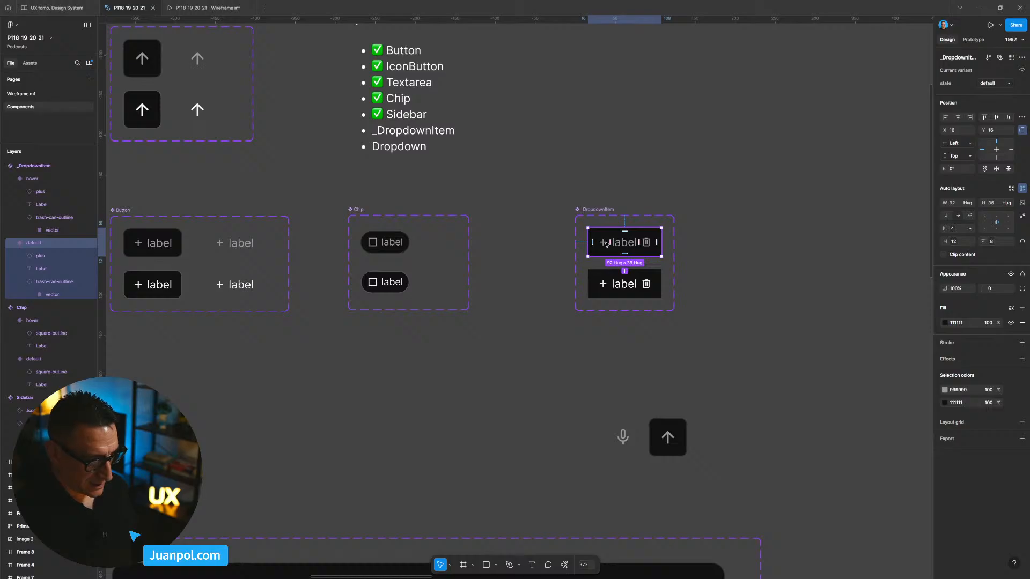
scroll(606, 245, up, 5)
click(625, 242)
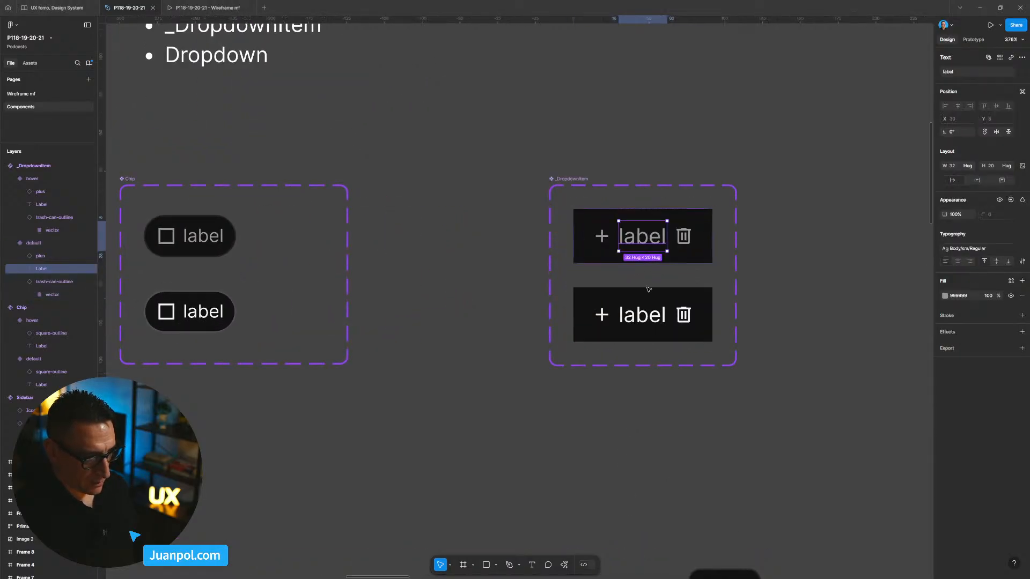
shift+click(643, 313)
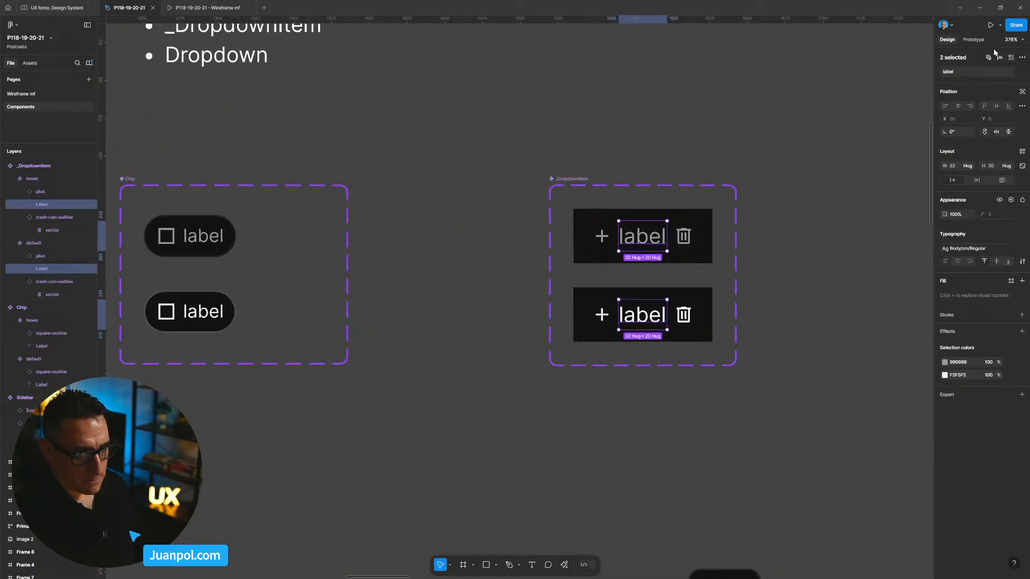
click(1022, 58)
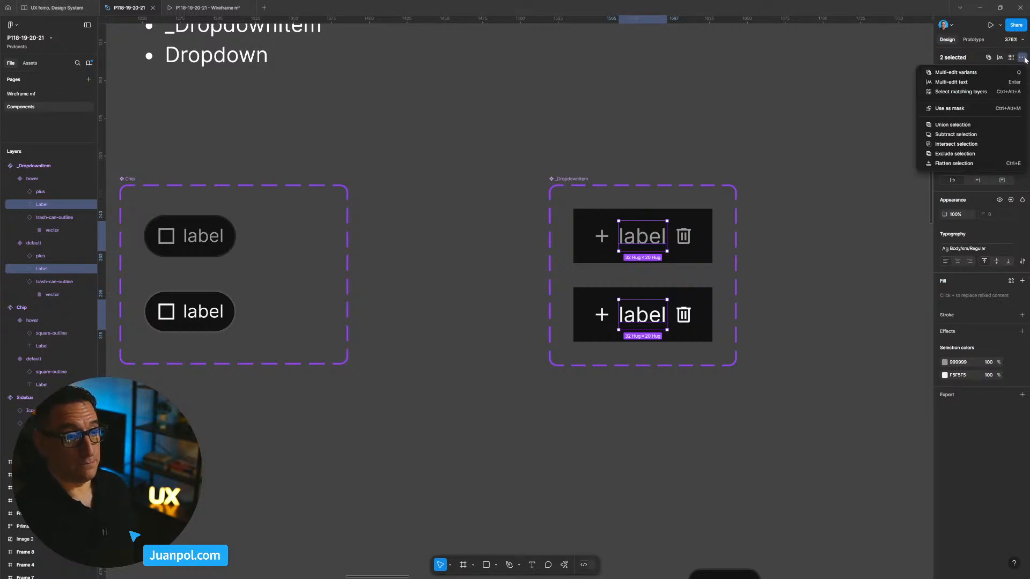
click(827, 134)
click(848, 135)
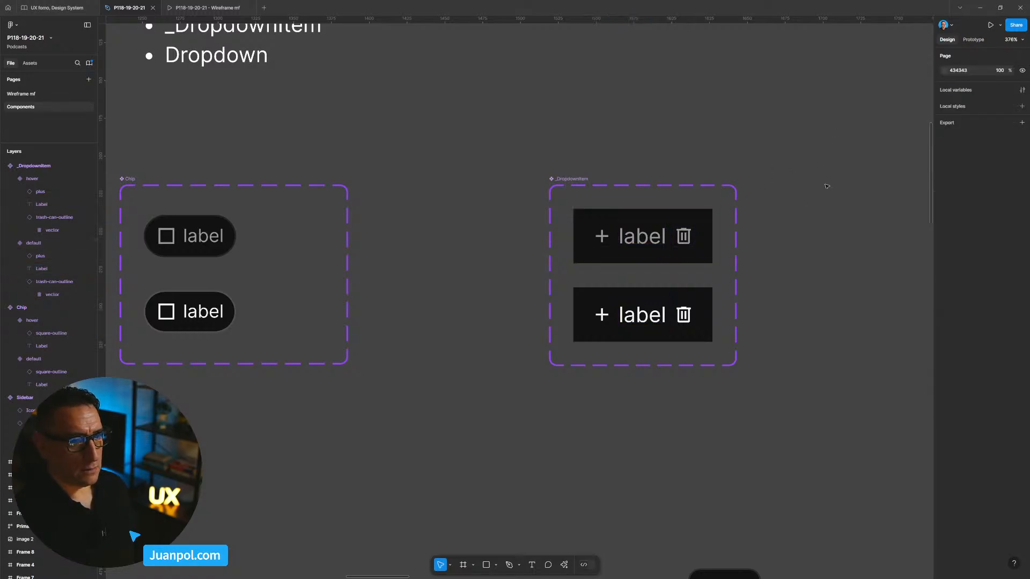
click(650, 232)
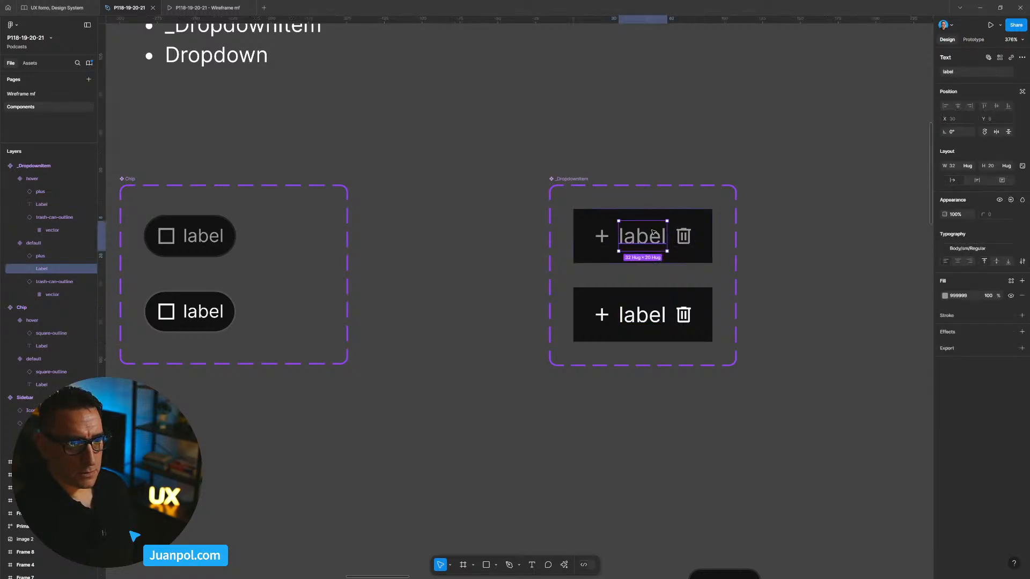
shift+click(650, 318)
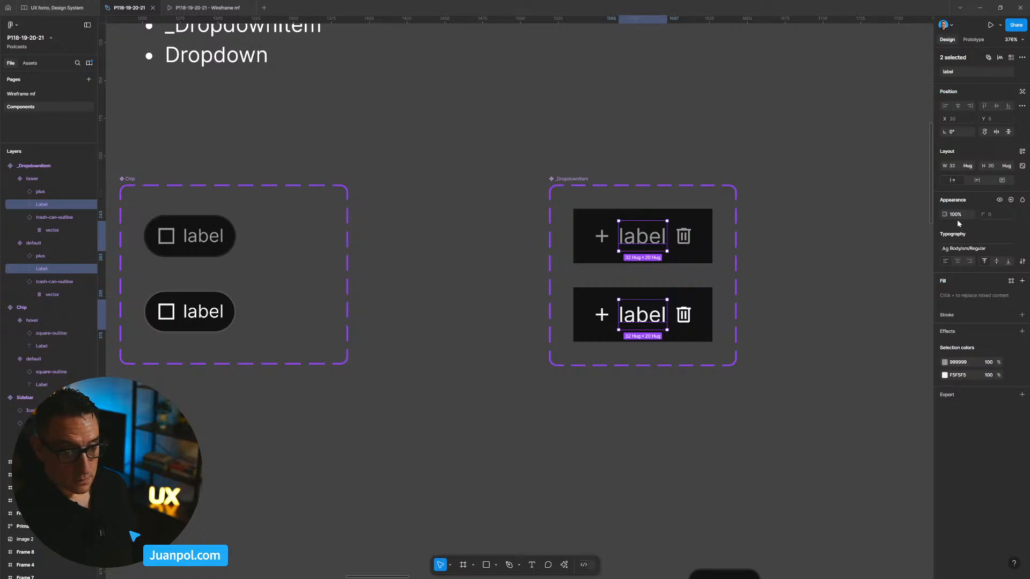
click(1022, 58)
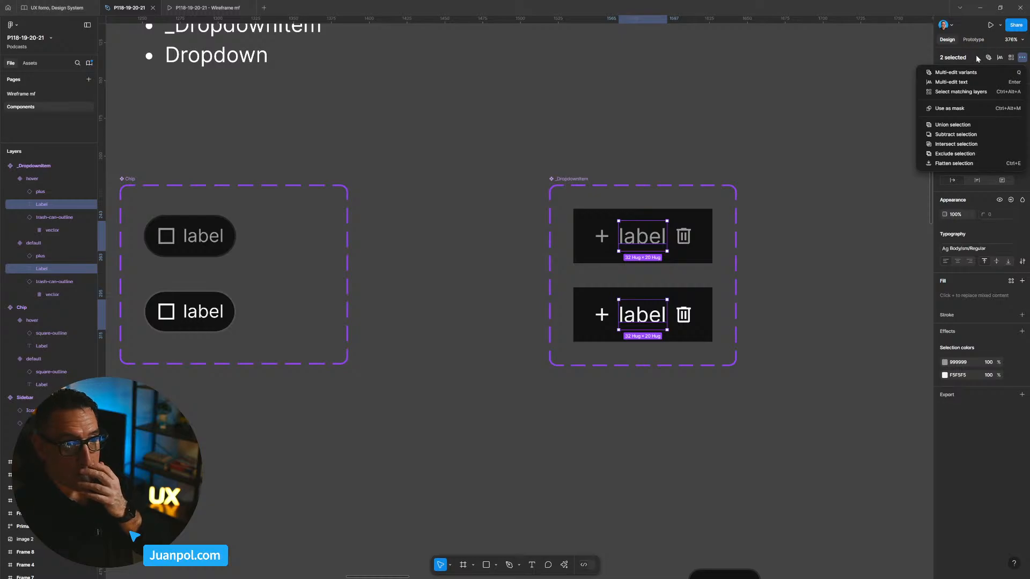
click(875, 118)
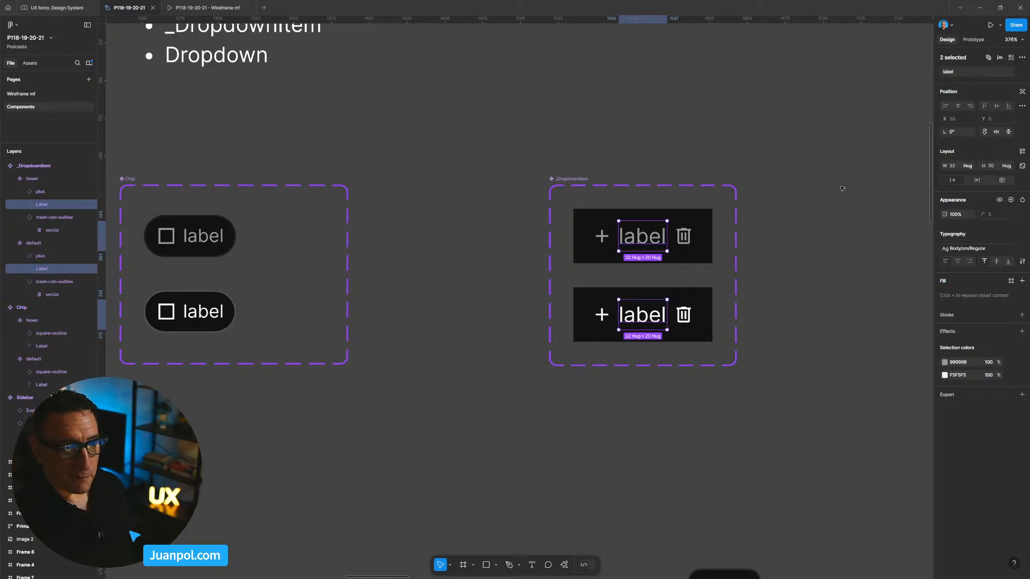
click(826, 239)
click(661, 244)
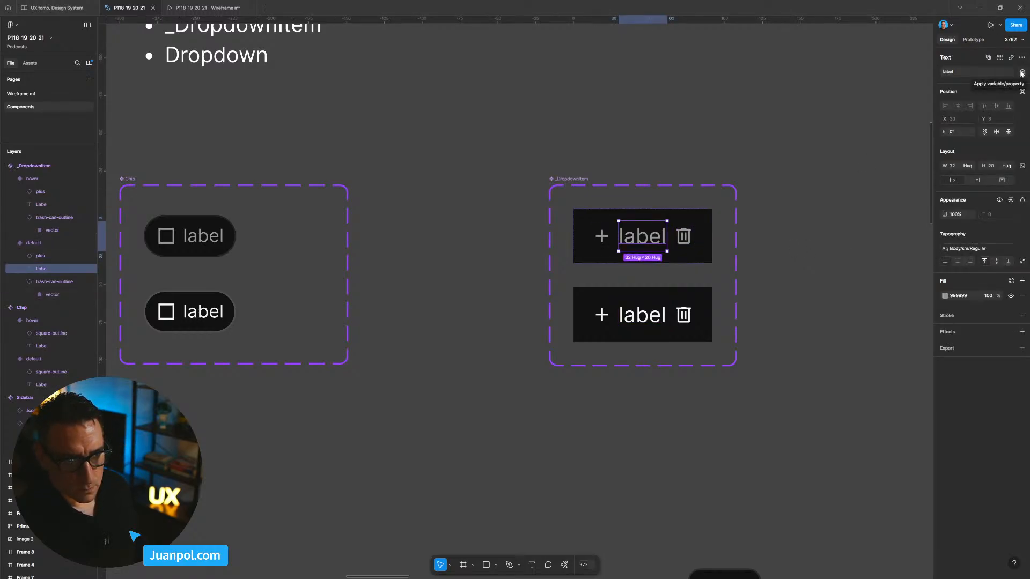
click(834, 116)
Create a text property named label for the label layers of both _DropdownItem variants
click(660, 321)
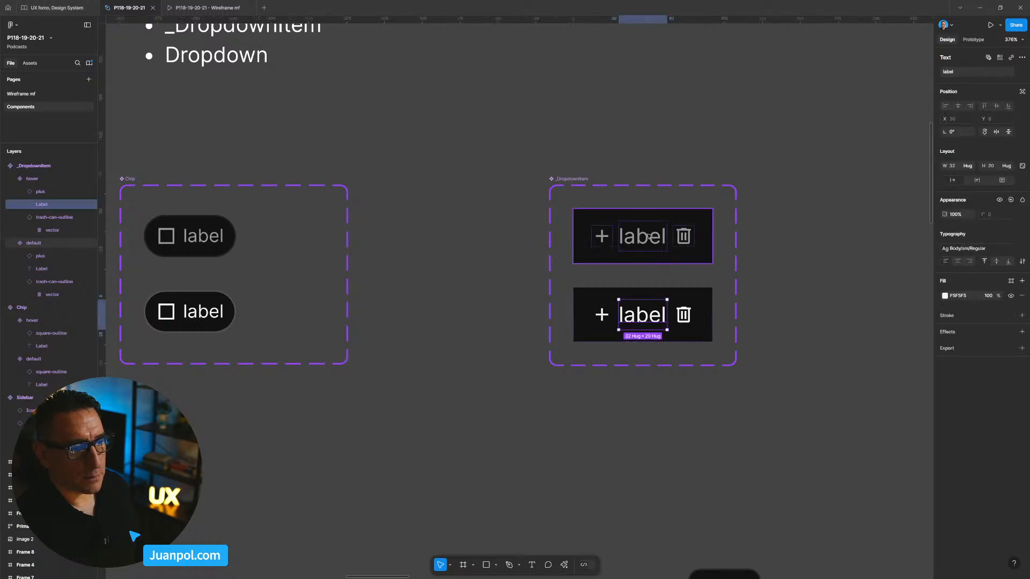
click(644, 239)
shift+click(643, 317)
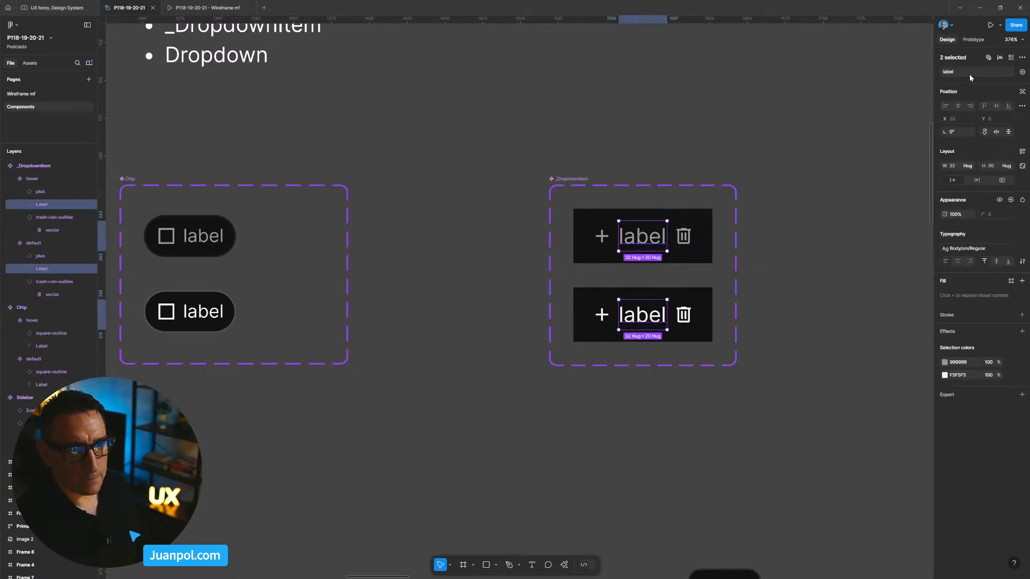
click(1023, 71)
click(1018, 102)
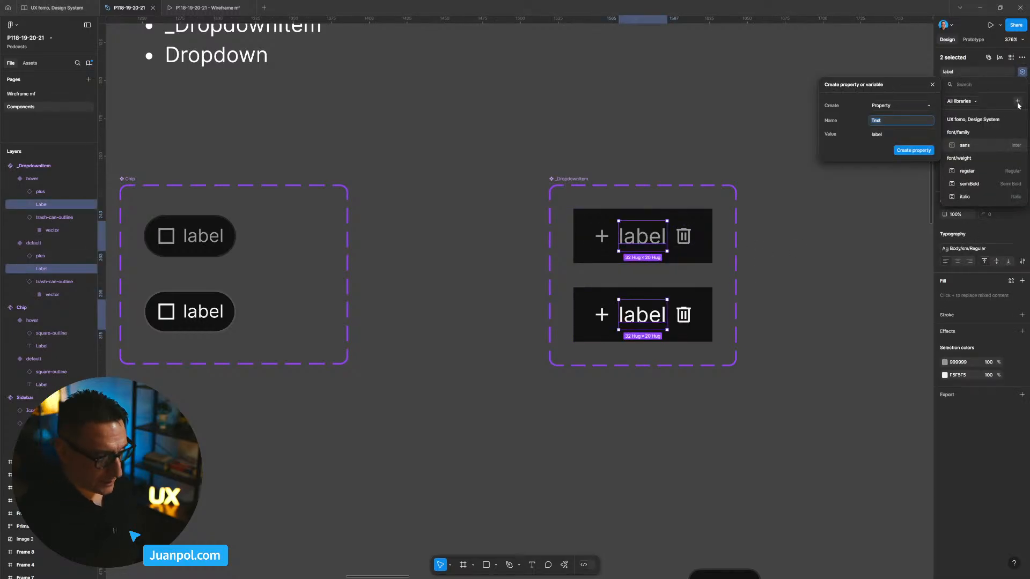
text(label)
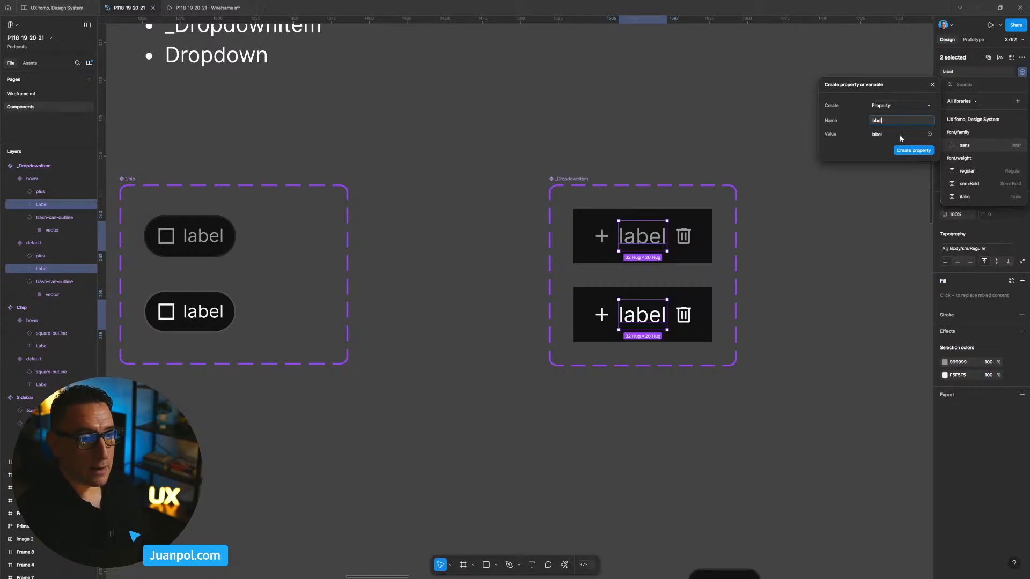
click(913, 151)
key(Escape)
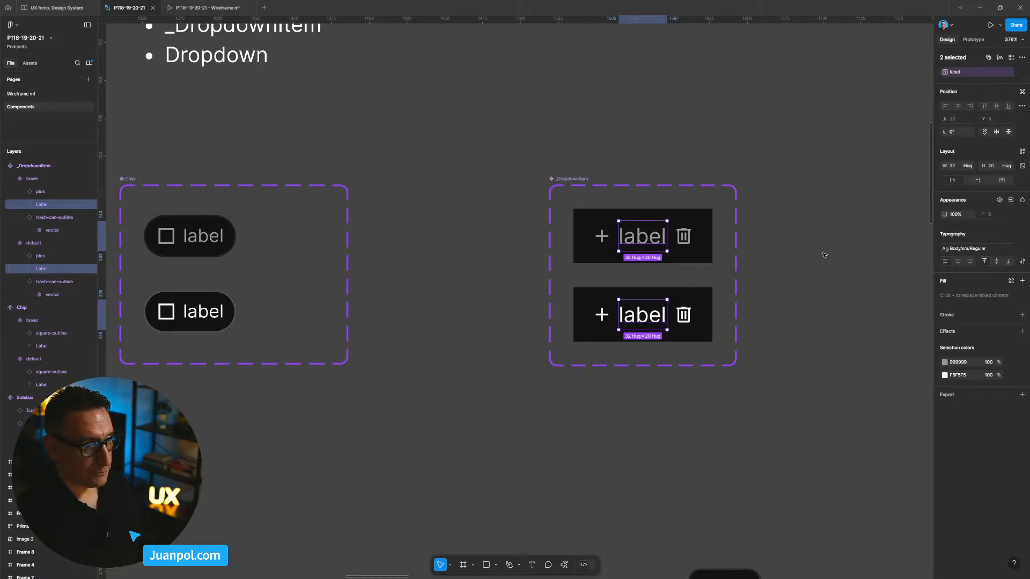
click(827, 255)
drag(826, 255, 802, 254)
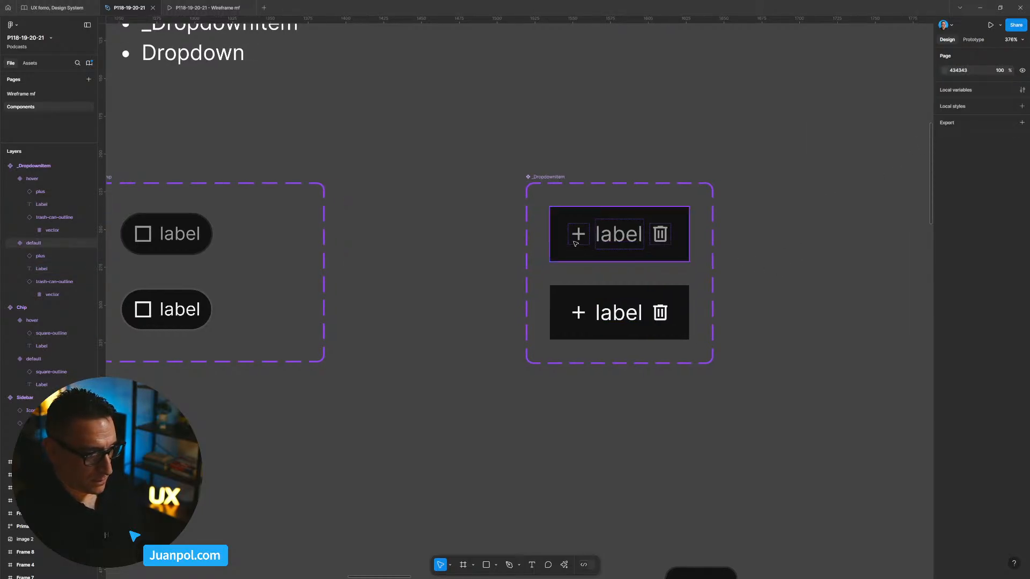
Create a boolean visibility property named showLeftIcon, set to True, for the plus icons of both _DropdownItem variants
double_click(576, 244)
ctrl+shift+click(581, 312)
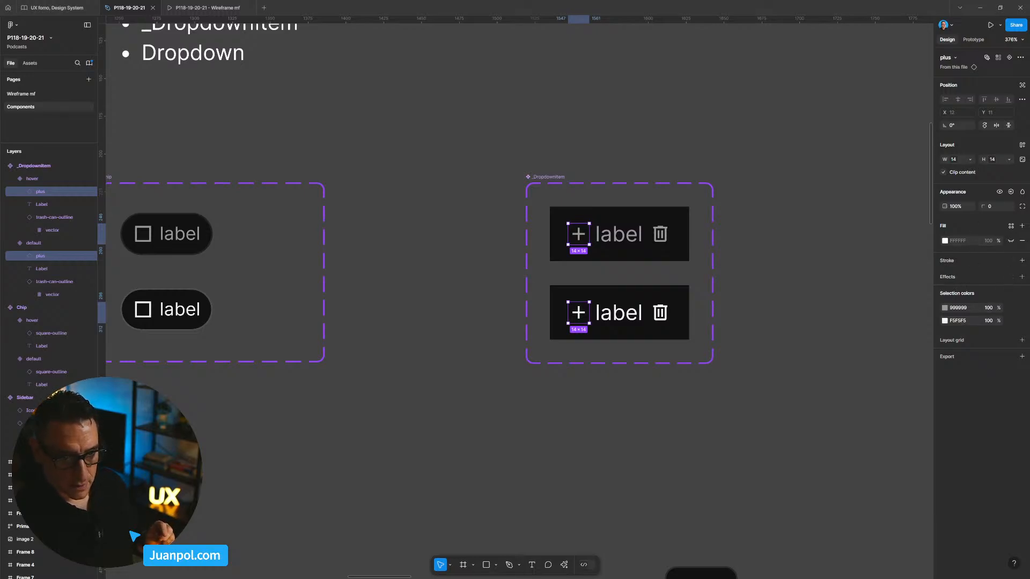
click(1011, 192)
click(1006, 222)
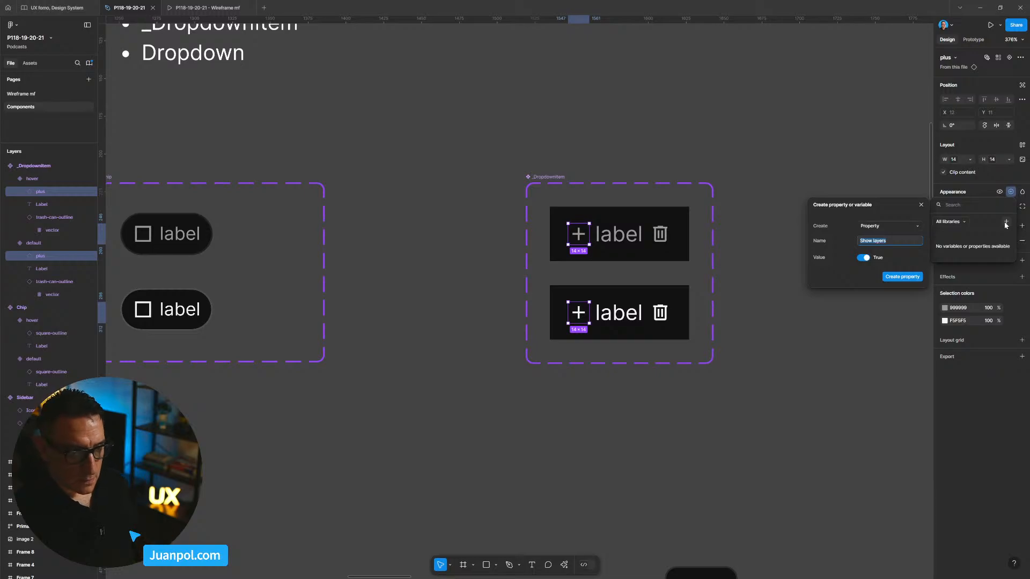
text(show layers)
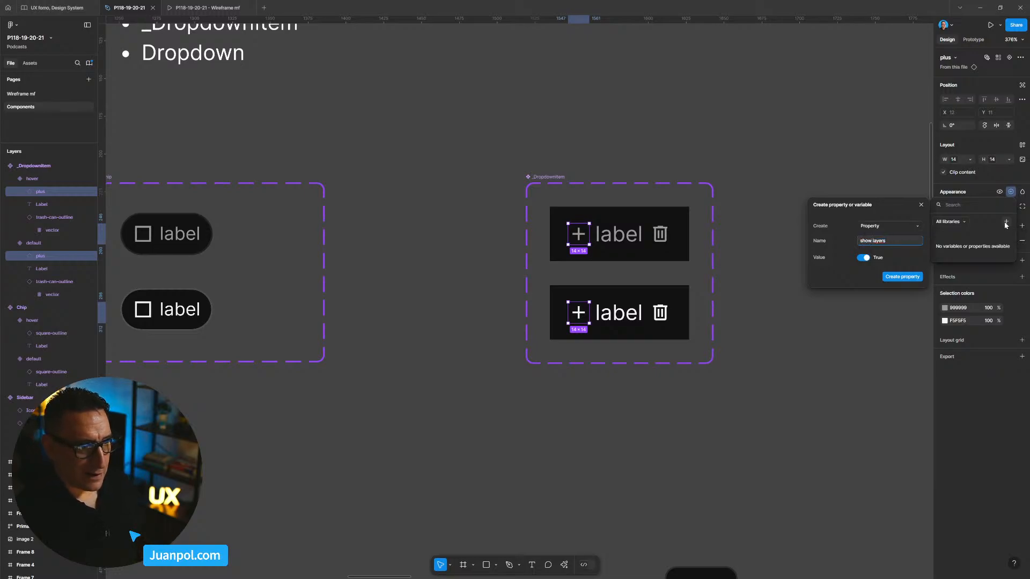
key(shift+End)
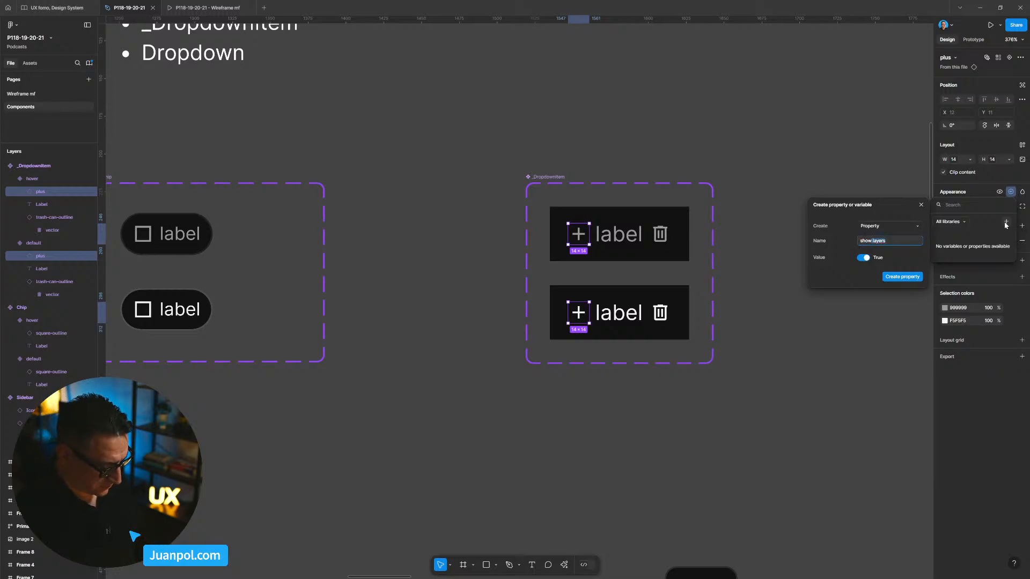
text(LE)
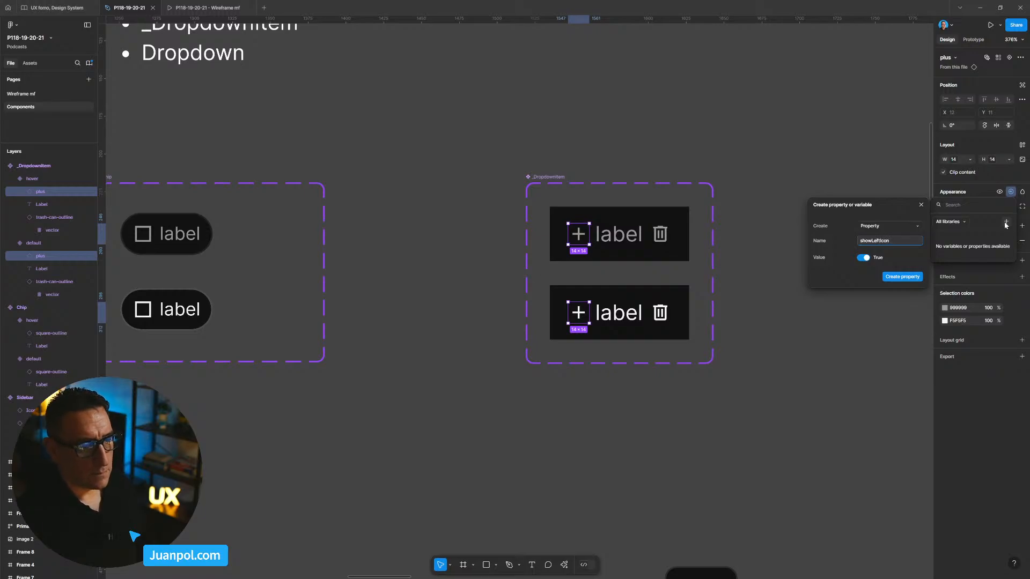
click(903, 277)
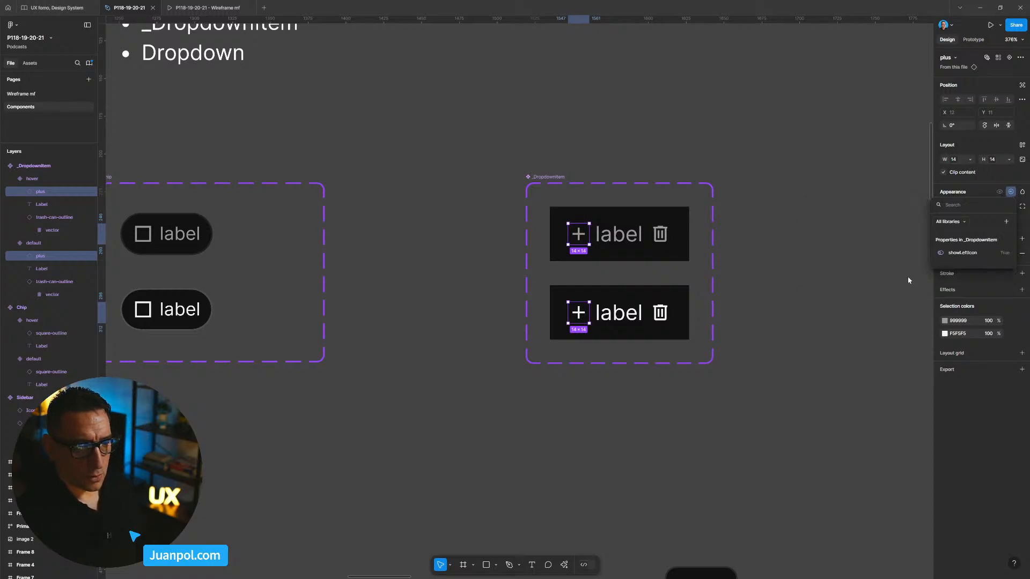
key(Escape)
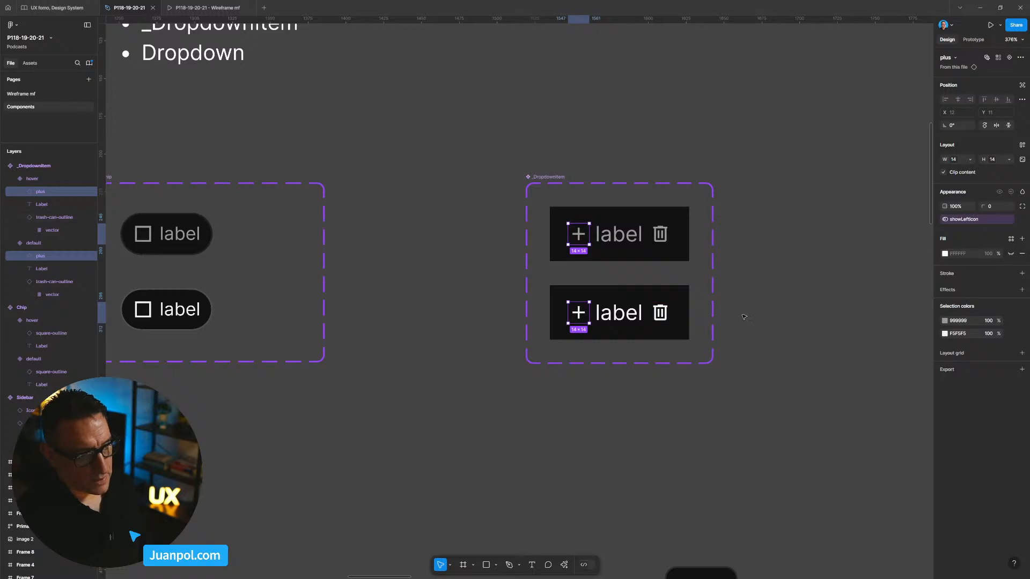
key(Escape)
Create a boolean visibility property named showRightIcon, set to True, for the trash-can icons of both _DropdownItem variants
click(665, 317)
click(664, 315)
shift+click(660, 234)
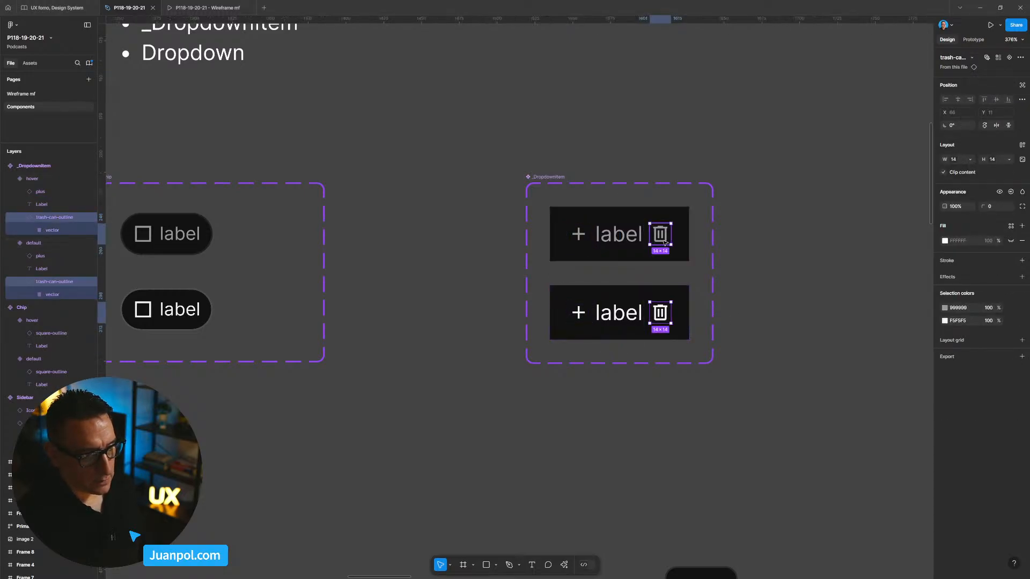
click(1011, 192)
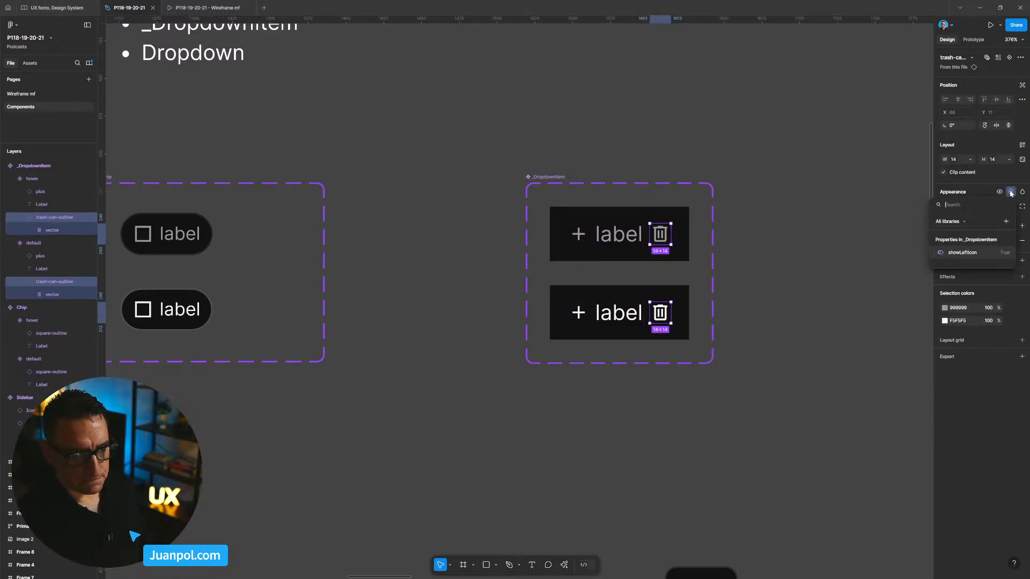
click(1006, 222)
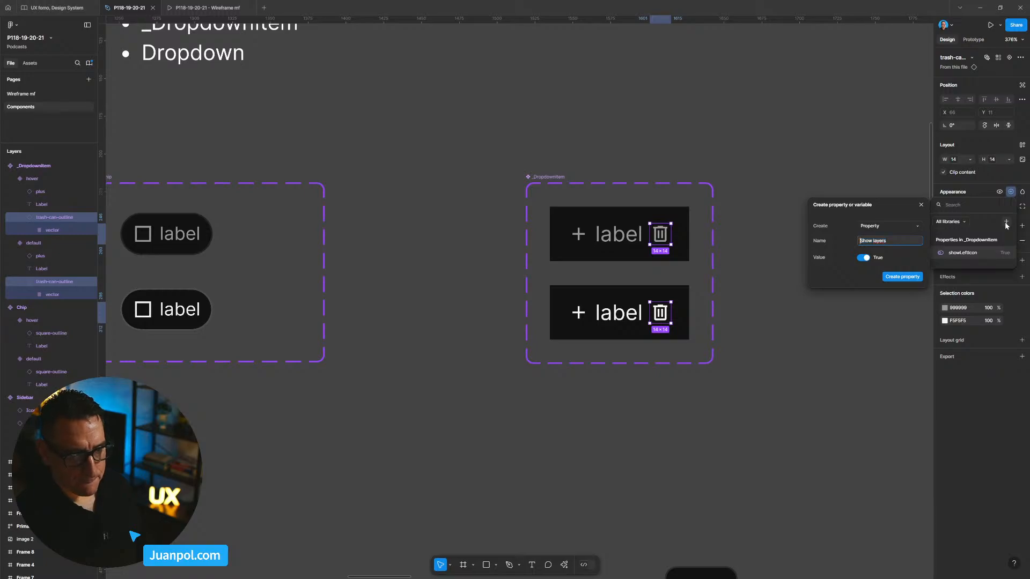
key(shift+End)
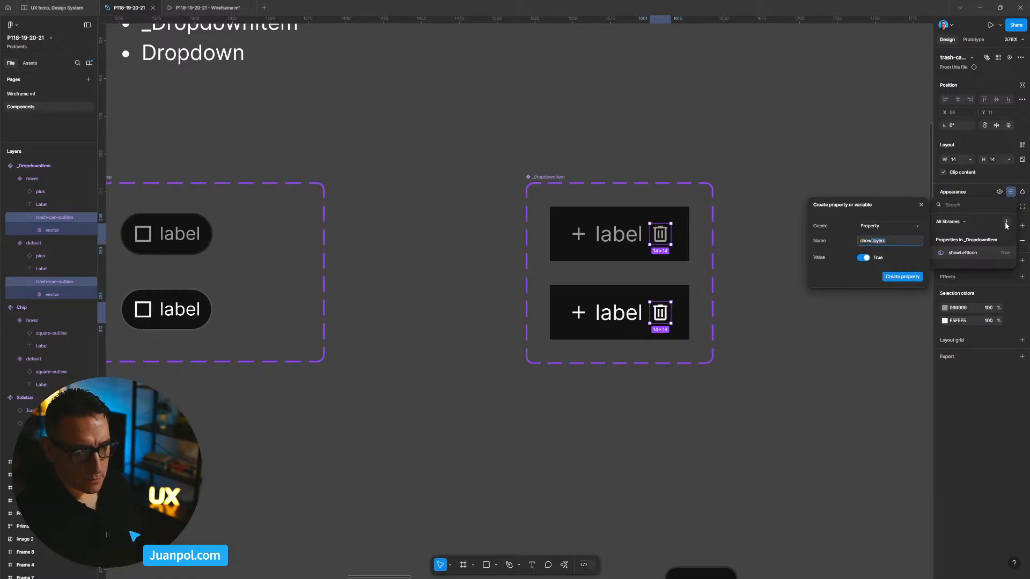
text(RightIcon)
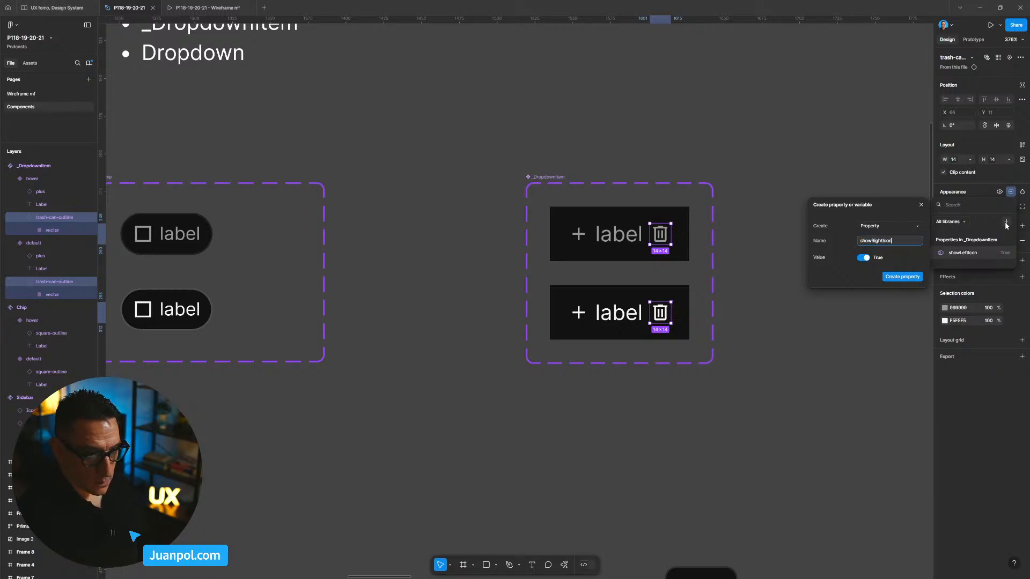
click(911, 277)
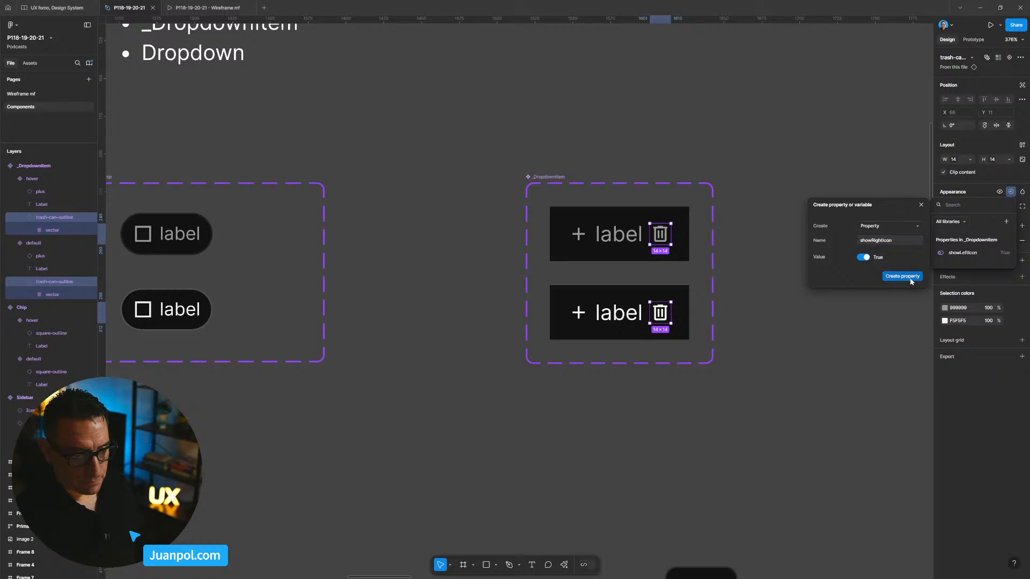
click(853, 280)
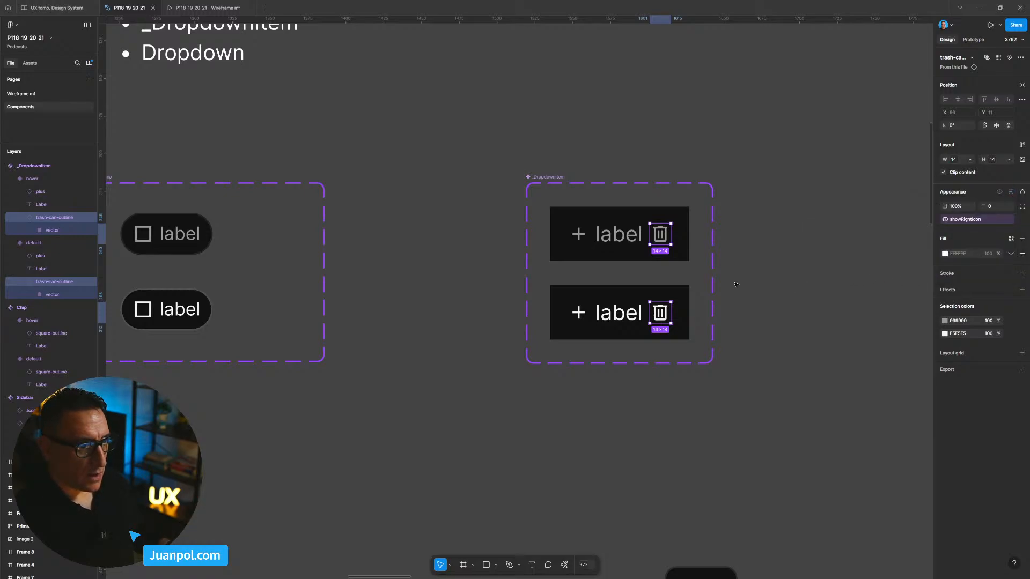
Create an instance swap property named leftIcon, with plus as its value, for both plus icons in _DropdownItem
click(585, 244)
shift+click(587, 317)
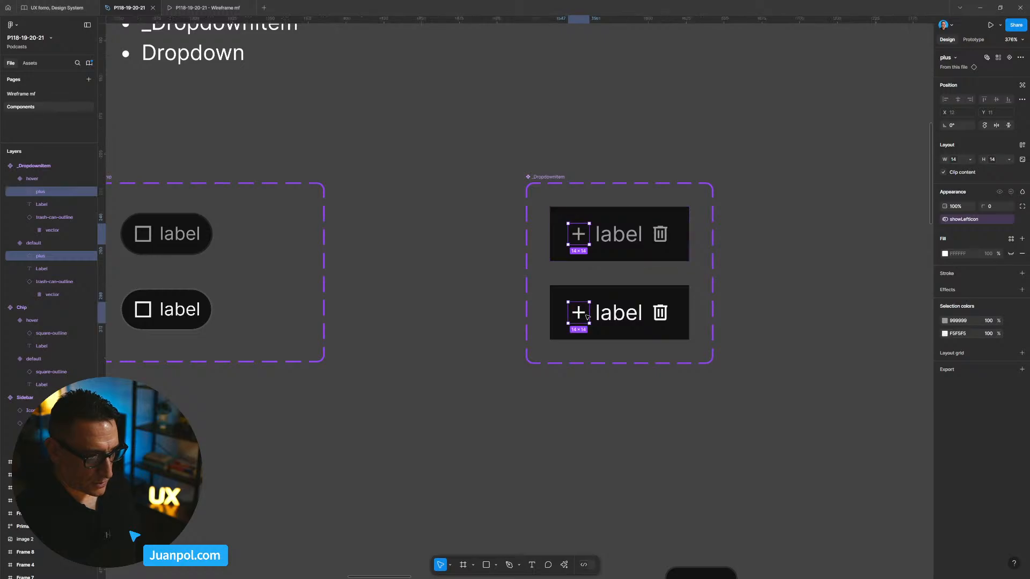
click(1009, 57)
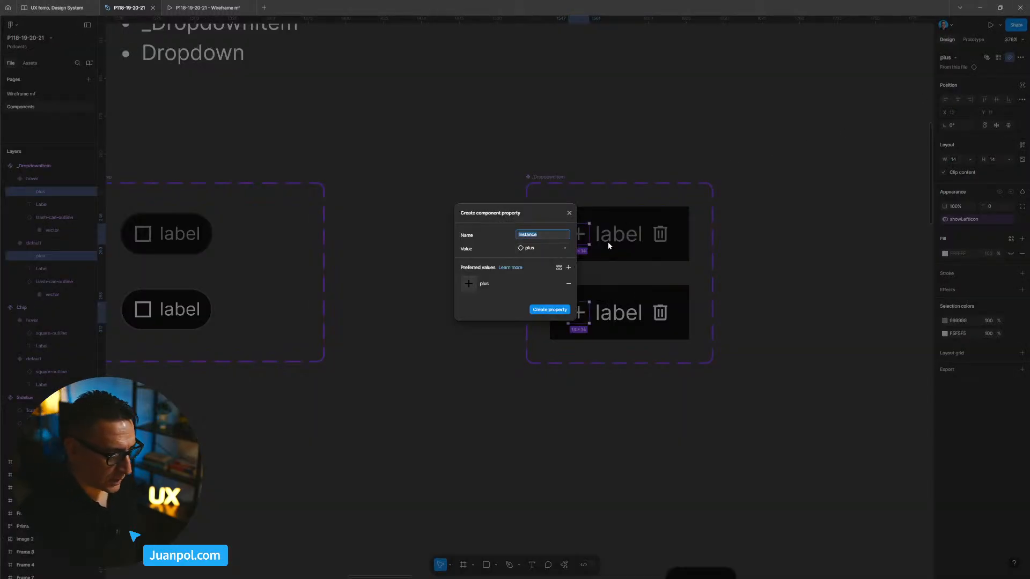
text(le)
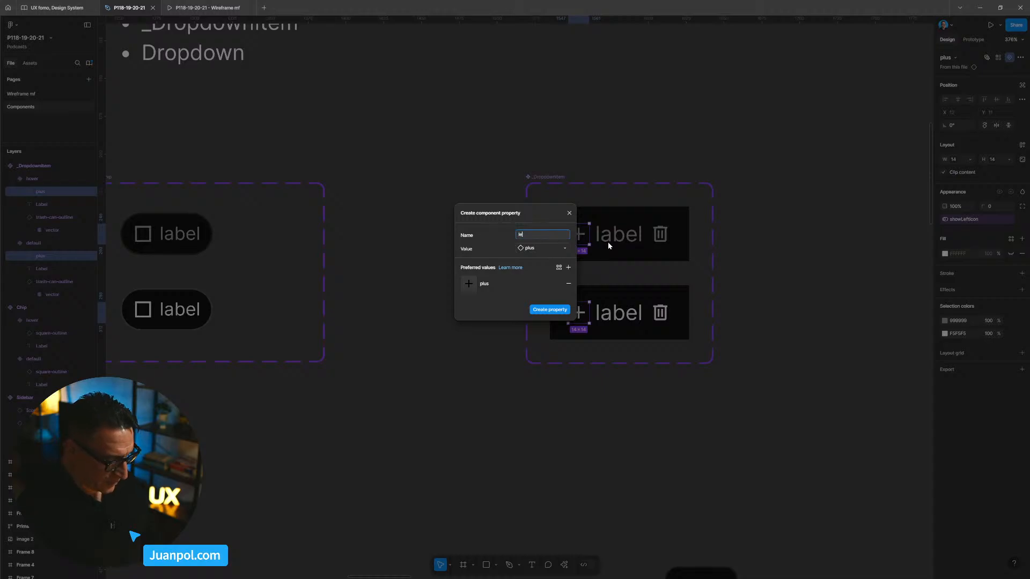
text(ftIcon)
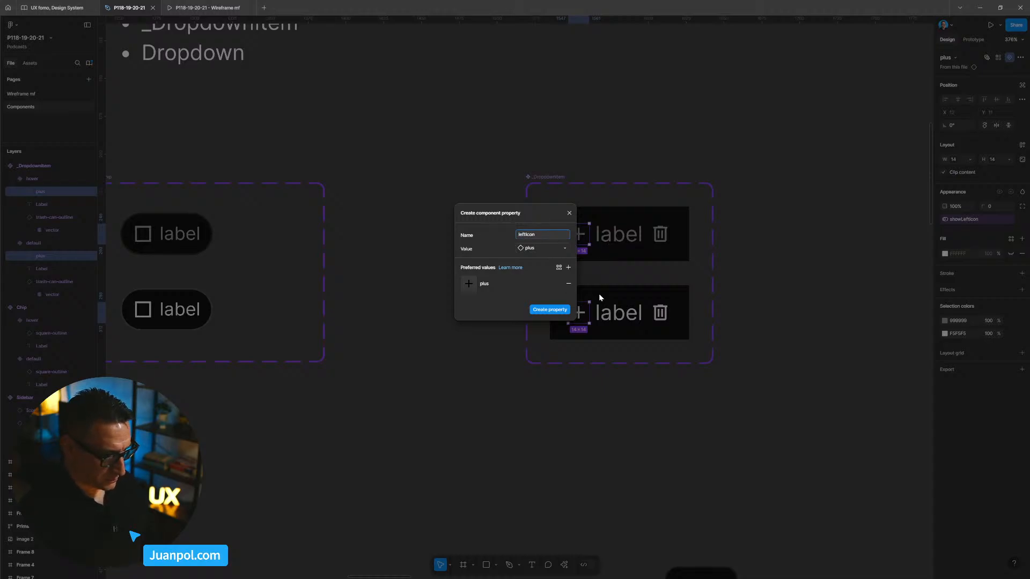
click(558, 311)
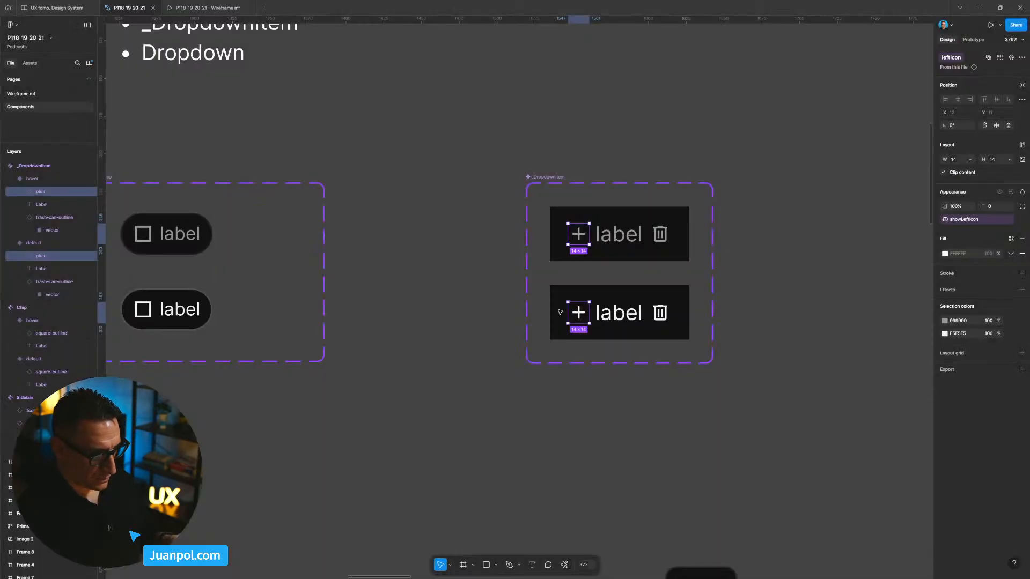
Create an instance swap property named rightIcon, with trash-can-outline as its value, for both trash-can icons in _DropdownItem
click(660, 234)
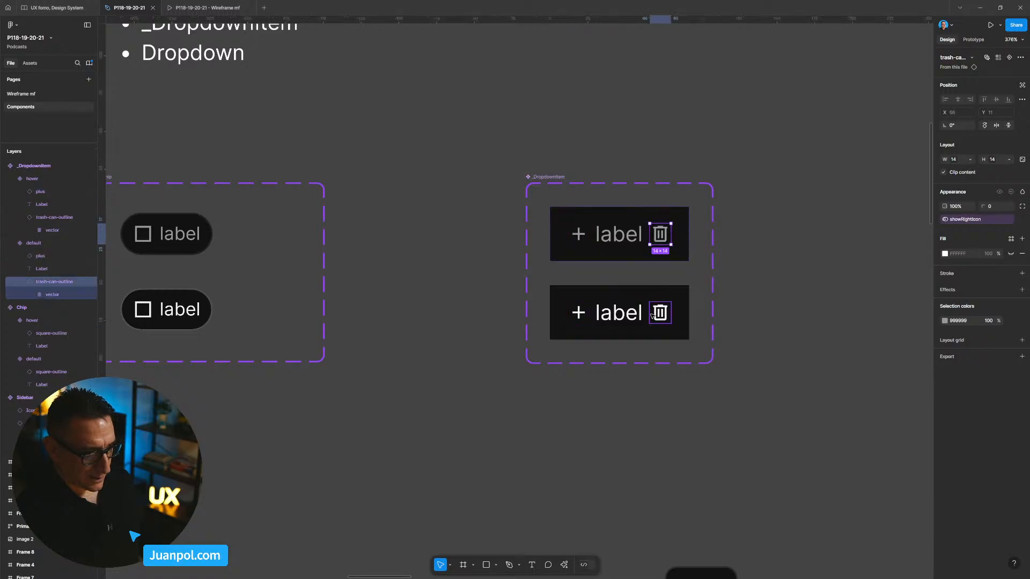
click(1010, 58)
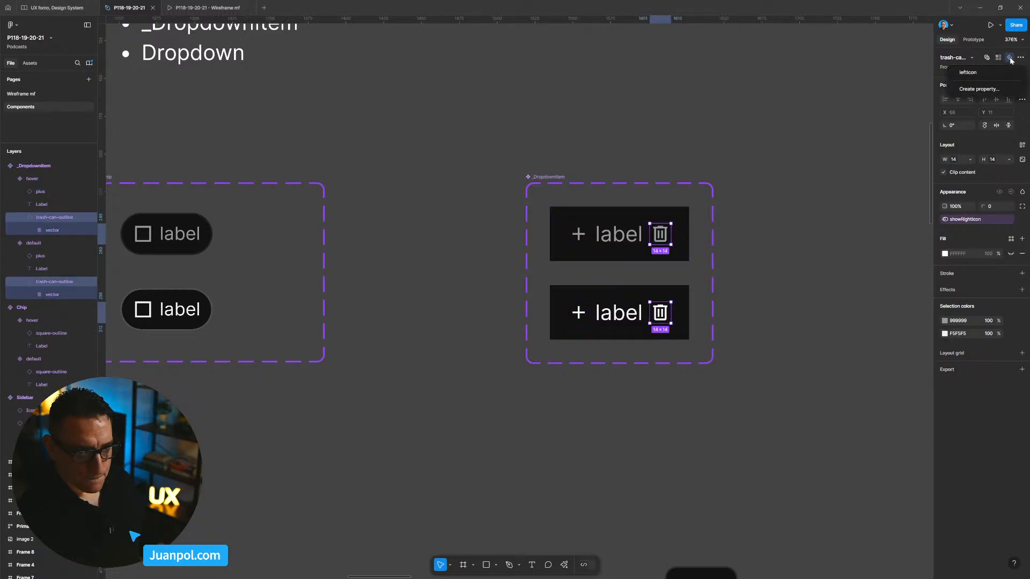
click(997, 88)
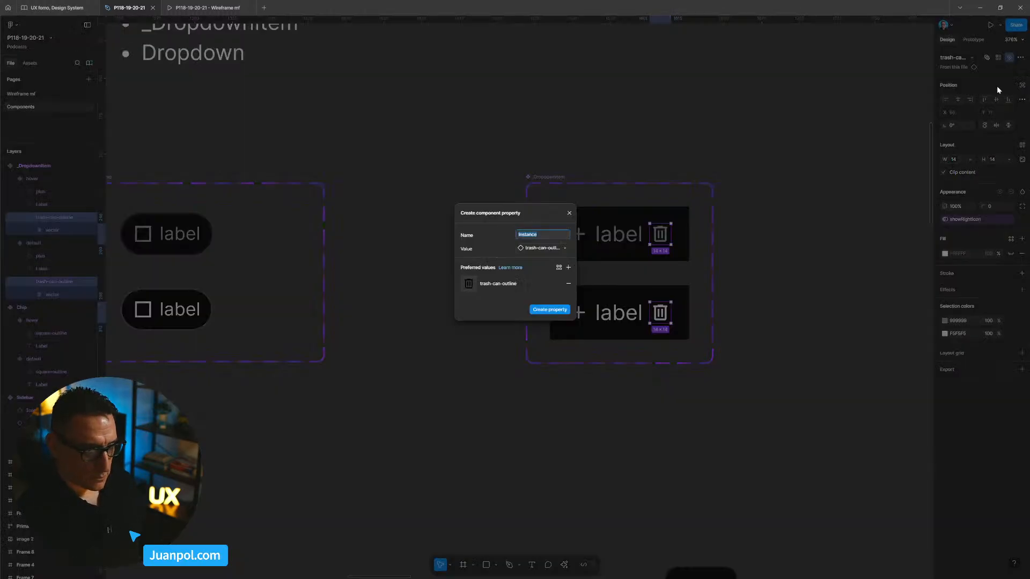
text(rightIcon)
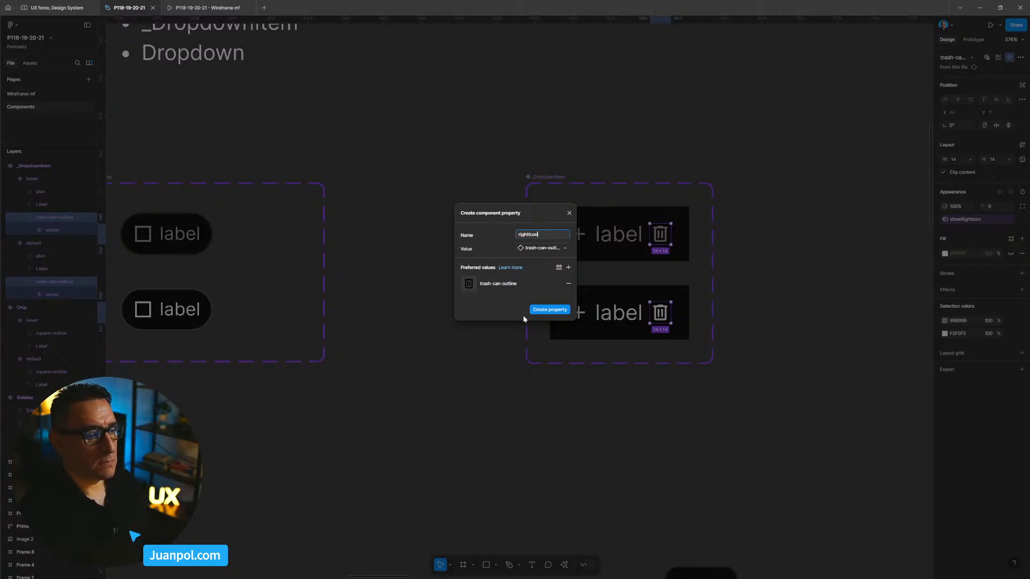
click(546, 312)
click(770, 290)
drag(770, 290, 739, 284)
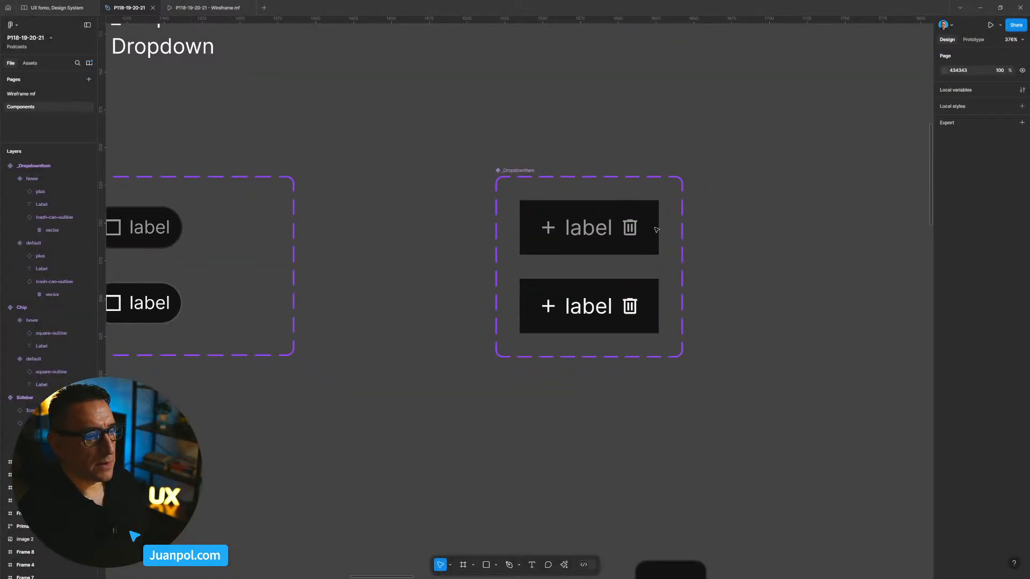
Reorder the _DropdownItem properties so showLeftIcon and leftIcon come before label, and prefix the leftIcon property's name with ↳
click(528, 173)
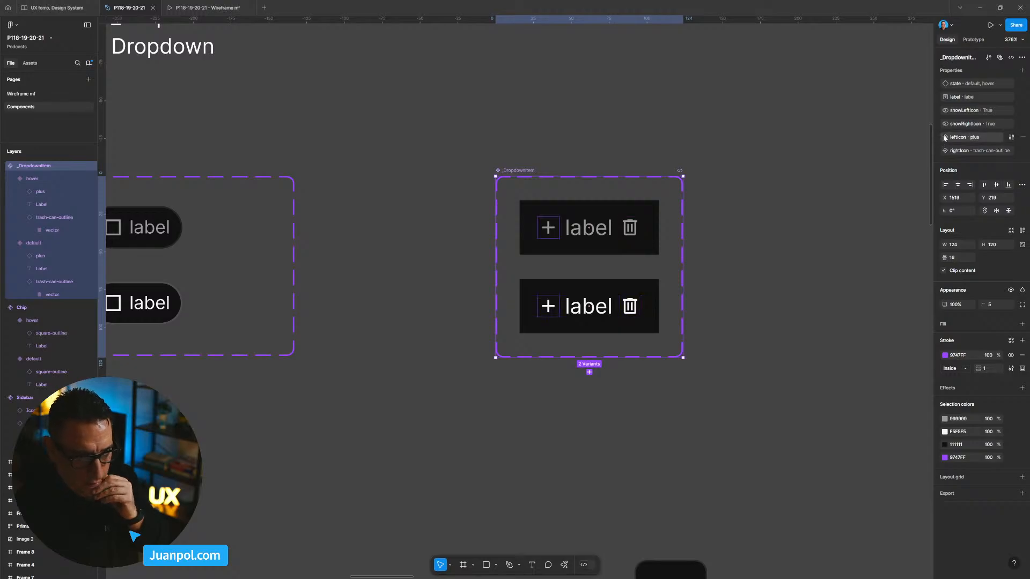
drag(940, 111, 941, 78)
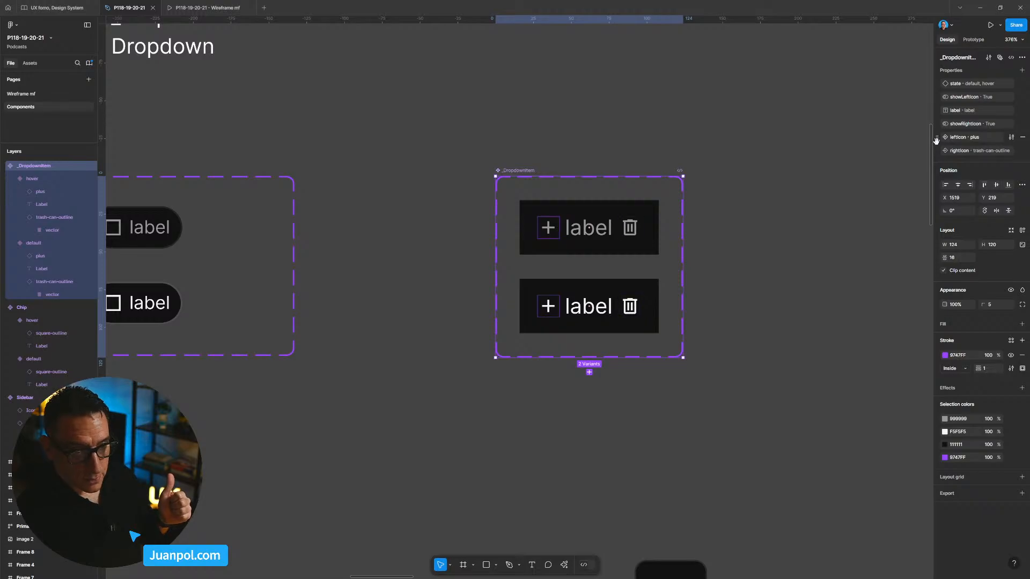
drag(935, 139, 940, 107)
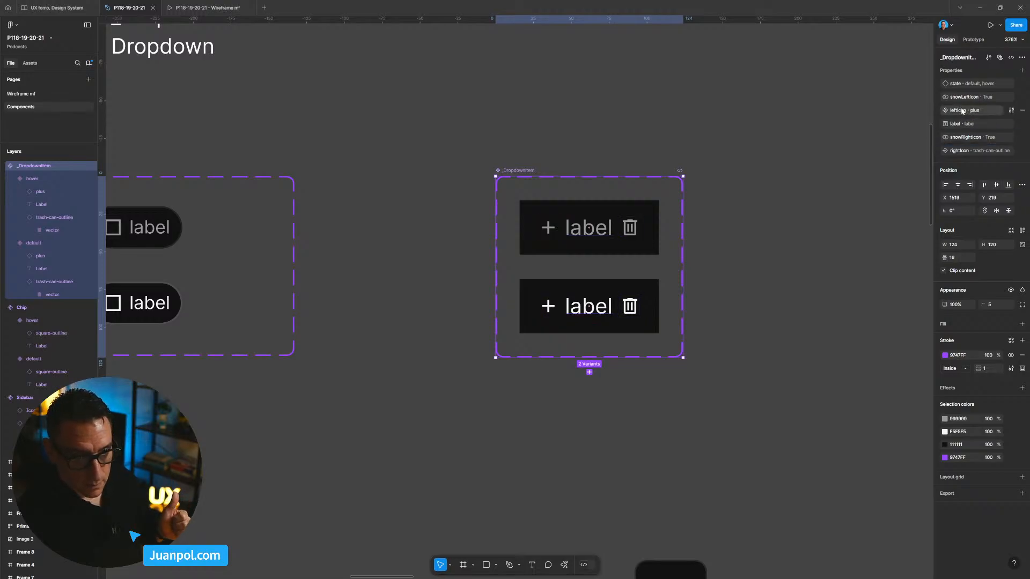
double_click(963, 111)
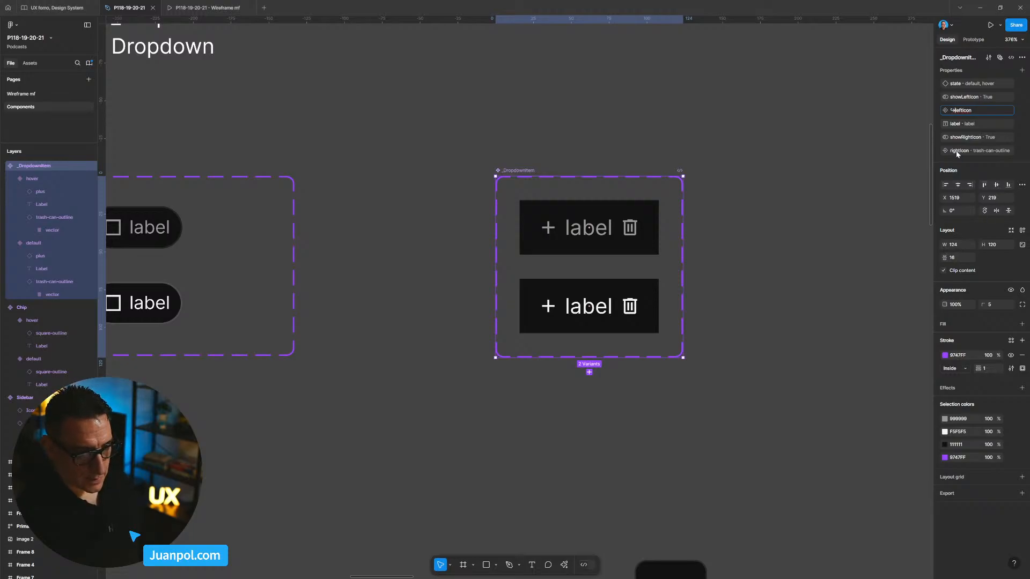
click(1023, 150)
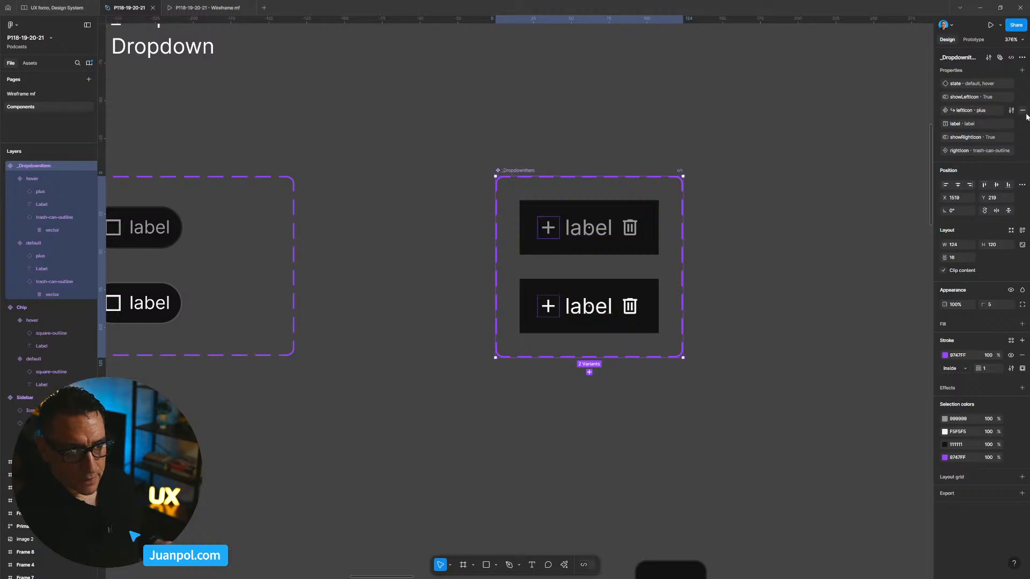
Prefix the name of the rightIcon property in _DropdownItem with ↳
click(1022, 111)
key(ctrl+z)
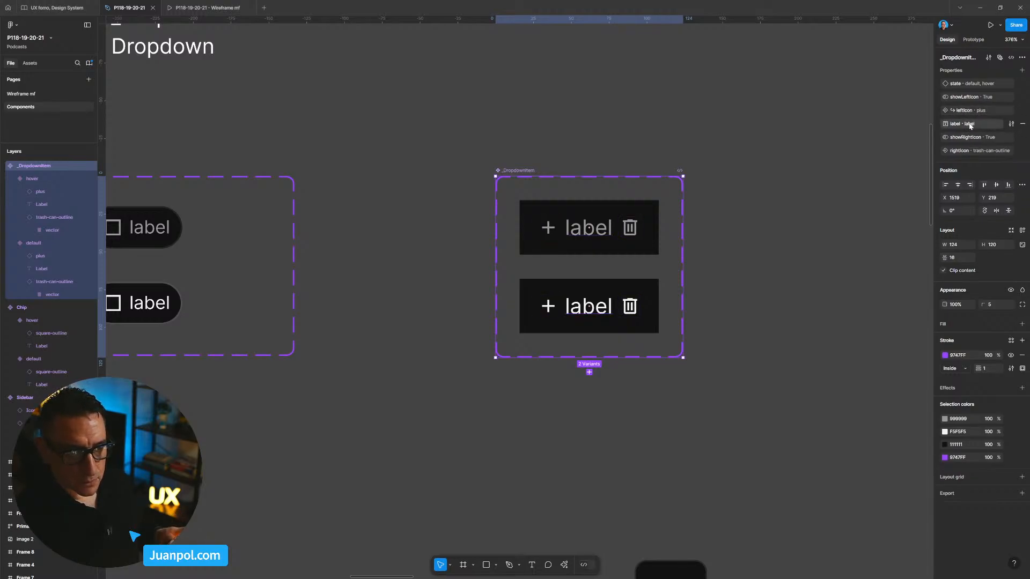
double_click(962, 151)
key(Left)
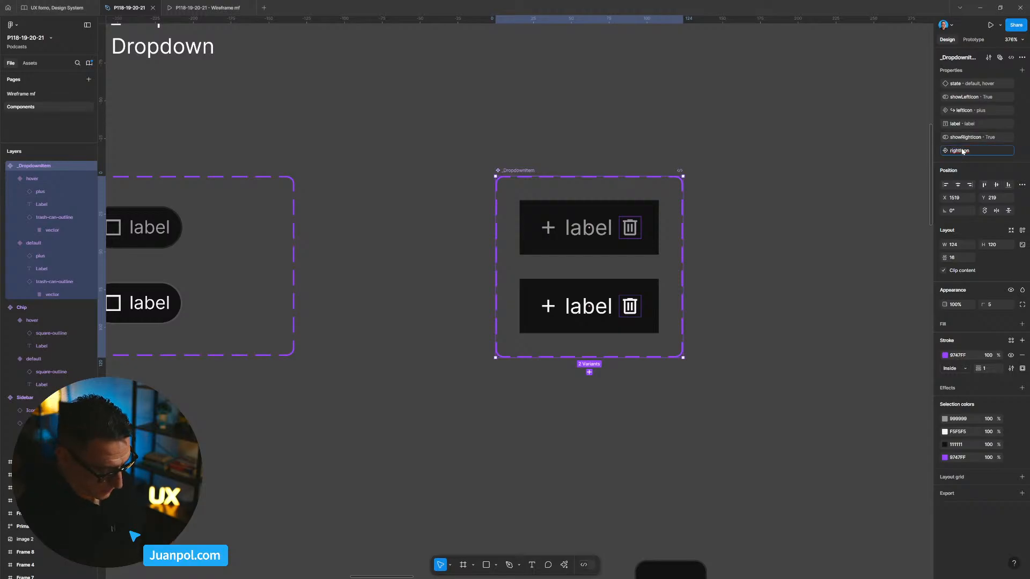
text(↪)
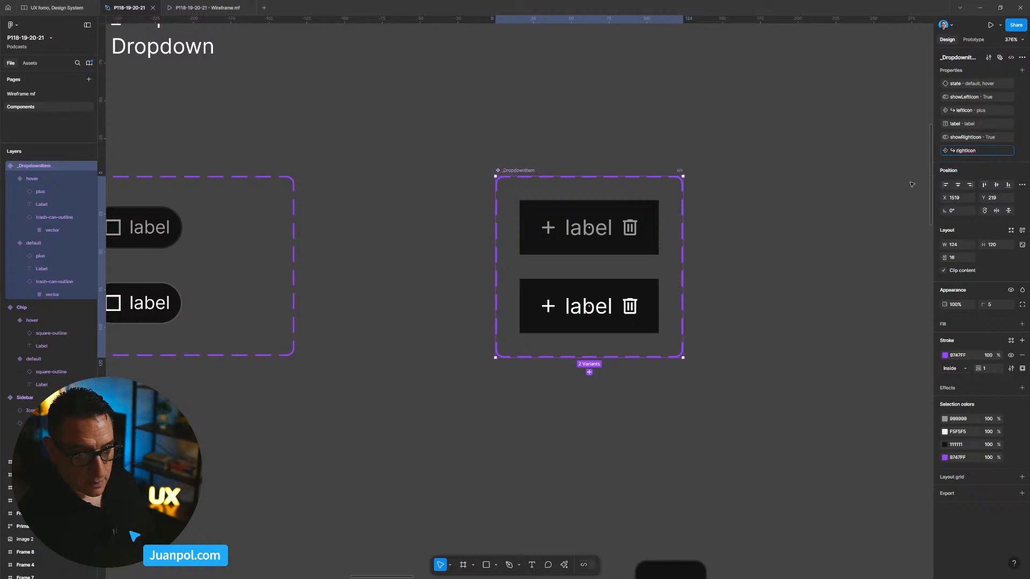
click(853, 192)
Place a test instance of the _DropdownItem default variant in the empty canvas area beside its component set
scroll(751, 214, right, 3)
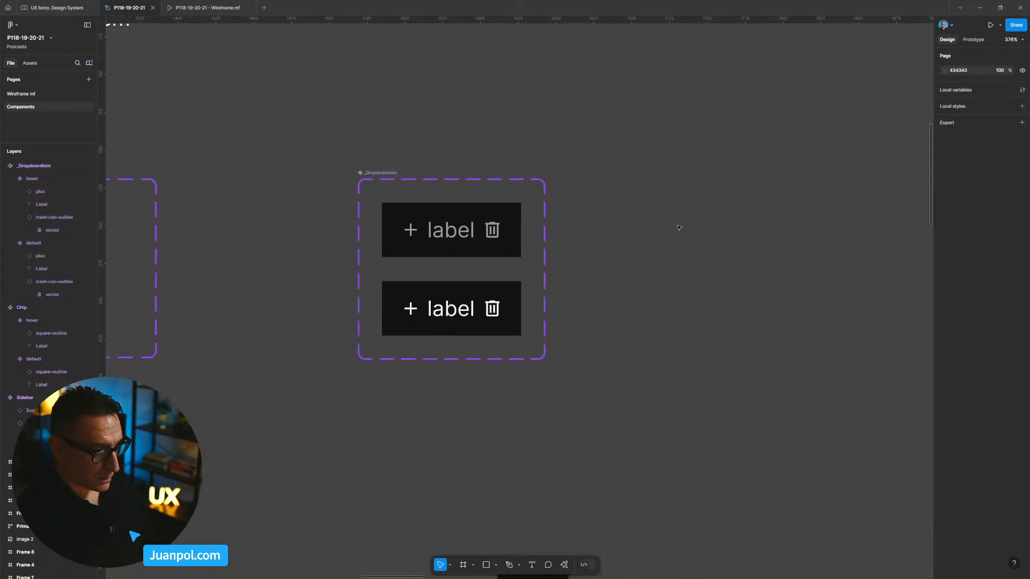
click(462, 237)
drag(698, 211, 741, 195)
scroll(738, 283, right, 2)
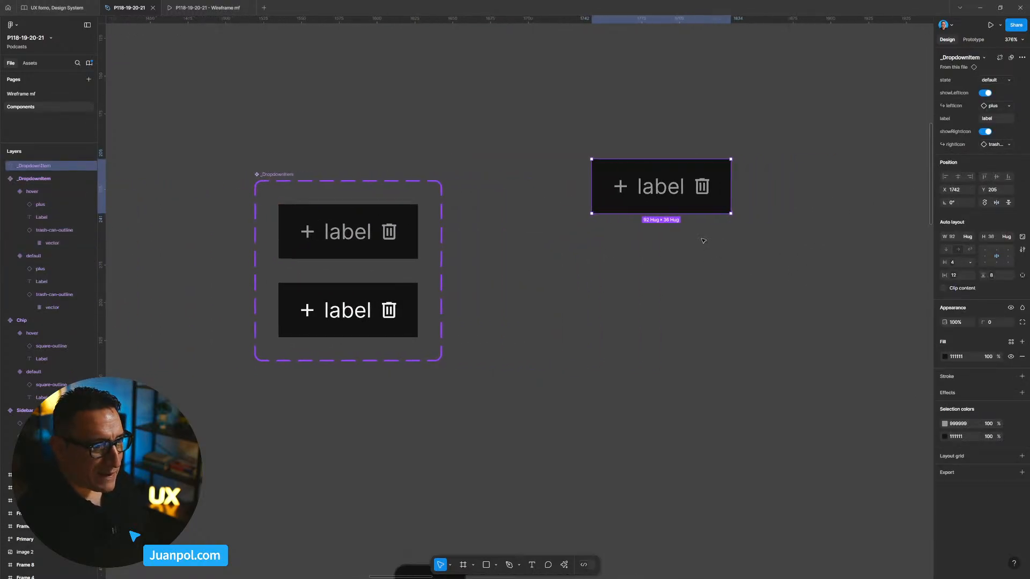
scroll(703, 239, up, 1)
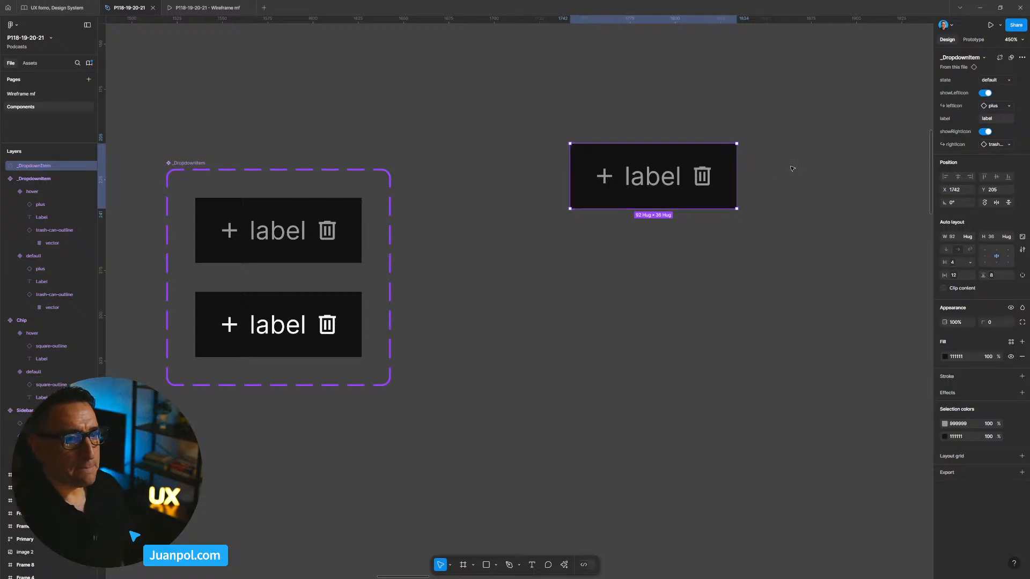
Switch showLeftIcon and showRightIcon off and back on in the _DropdownItem test instance, and delete that instance
click(986, 94)
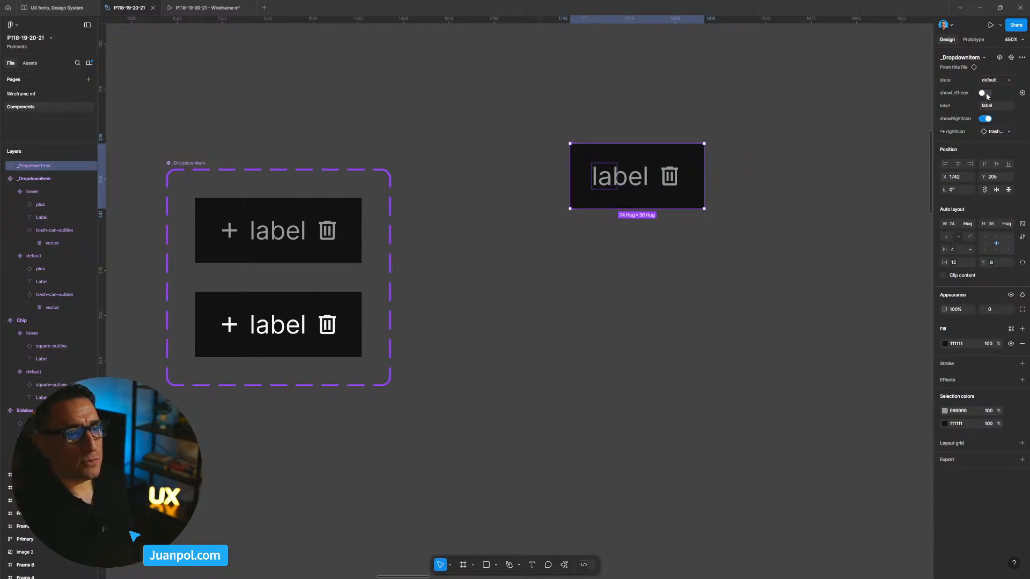
click(987, 93)
click(986, 132)
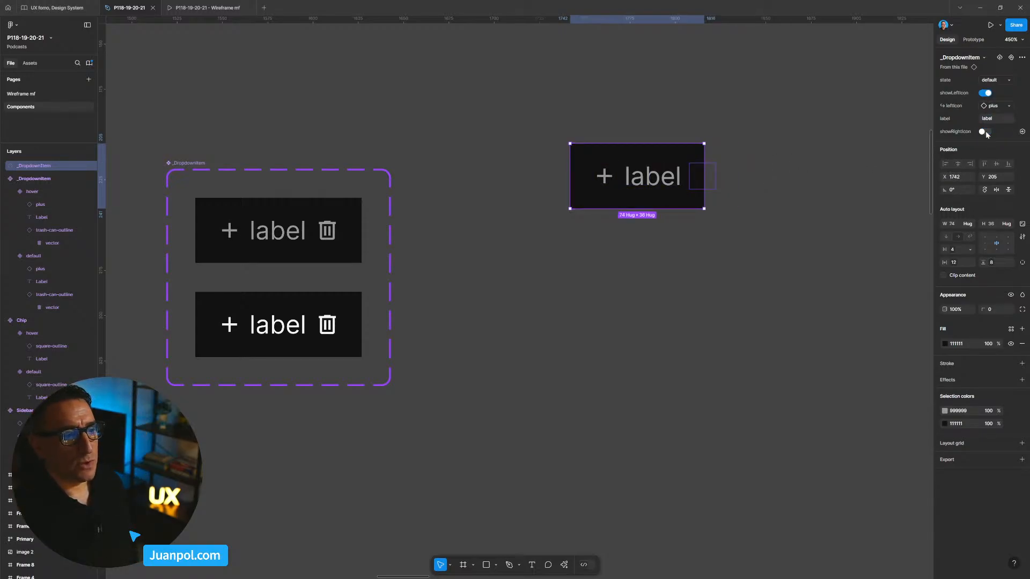
click(986, 132)
click(915, 115)
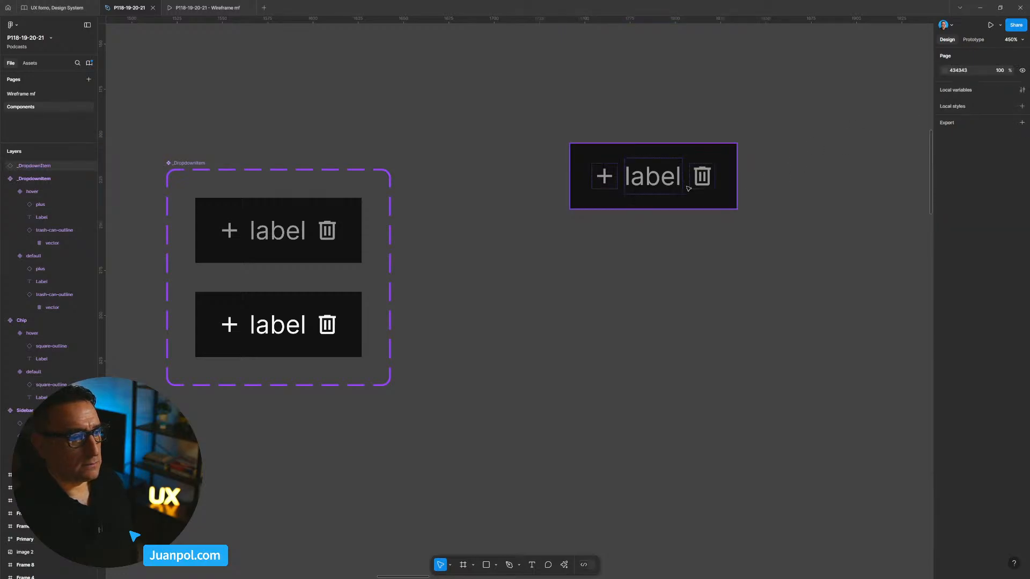
drag(689, 189, 733, 203)
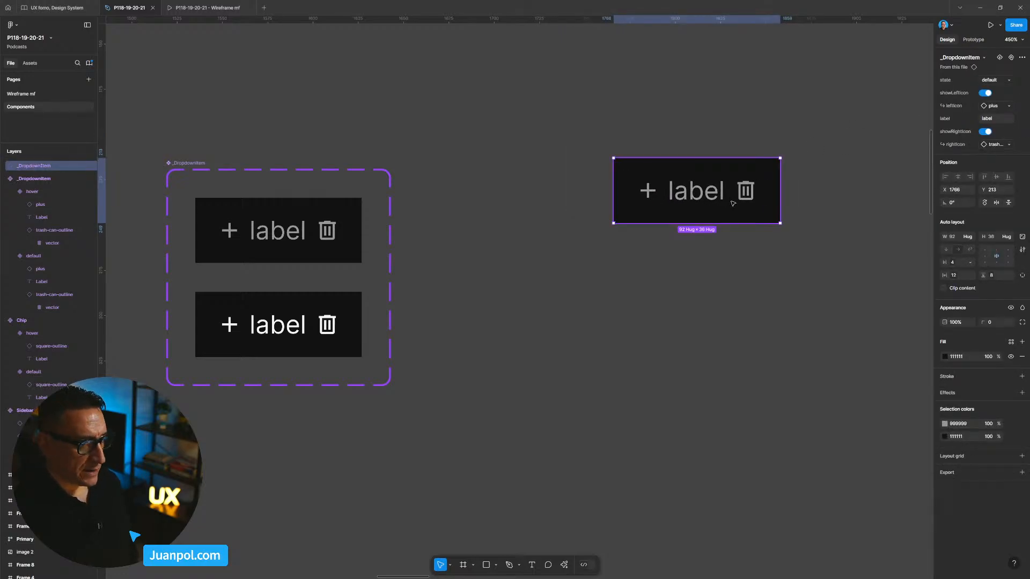
key(Delete)
Add a While hovering prototype interaction that changes the _DropdownItem default variant to hover with Instant animation
scroll(561, 186, left, 6)
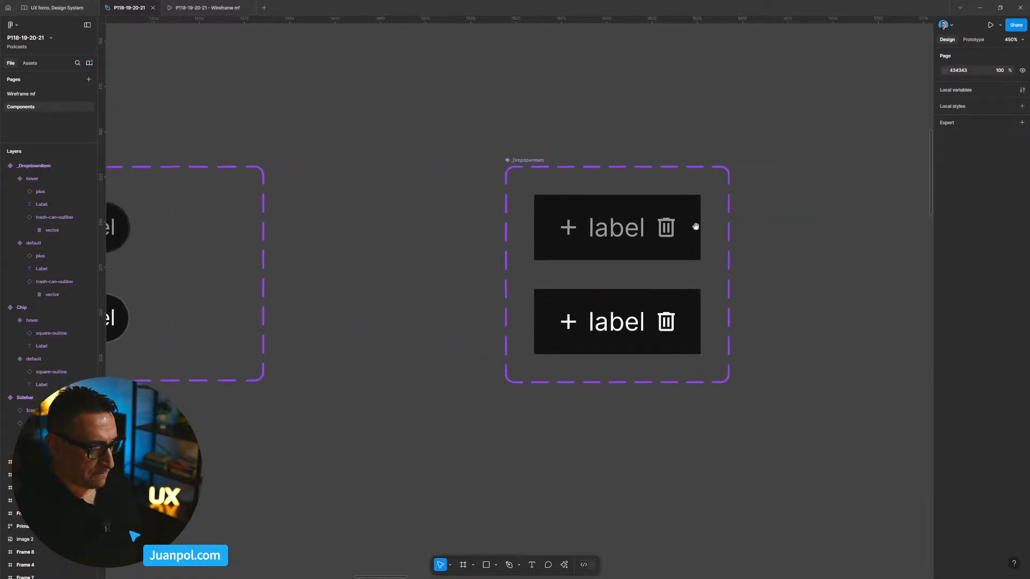
scroll(442, 227, down, 3)
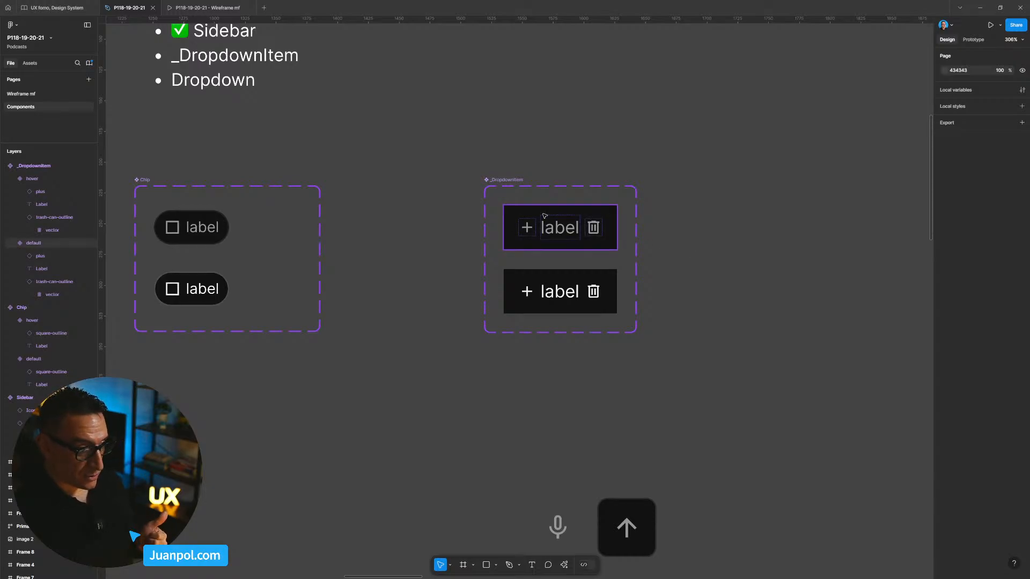
click(628, 257)
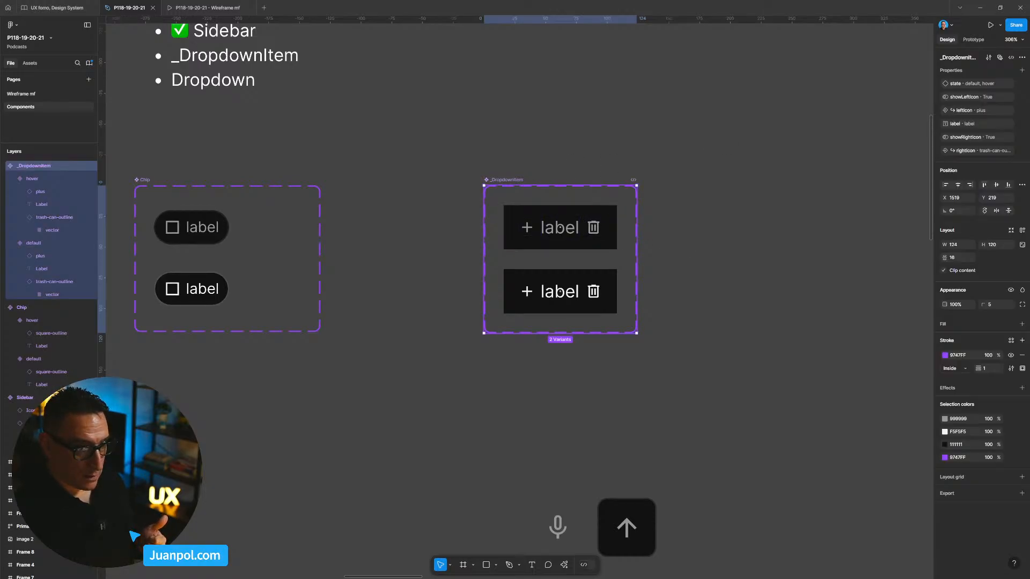
click(972, 40)
click(562, 244)
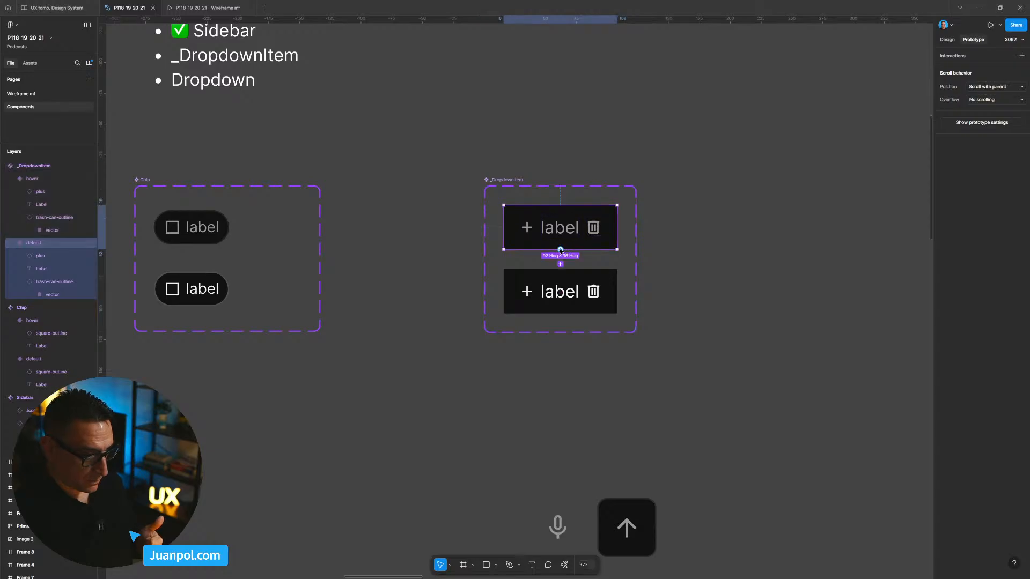
drag(560, 264, 564, 292)
click(570, 307)
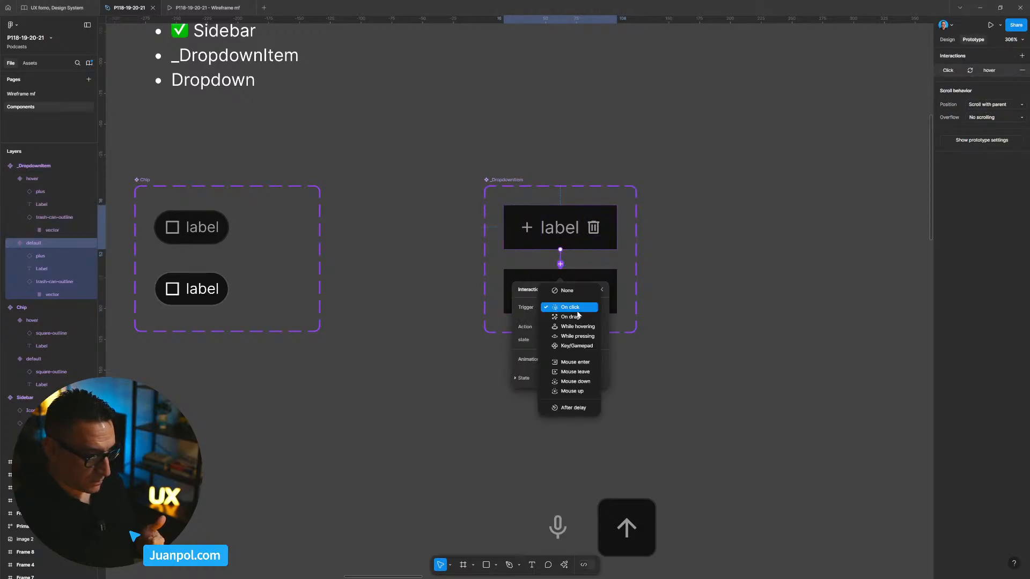
click(578, 327)
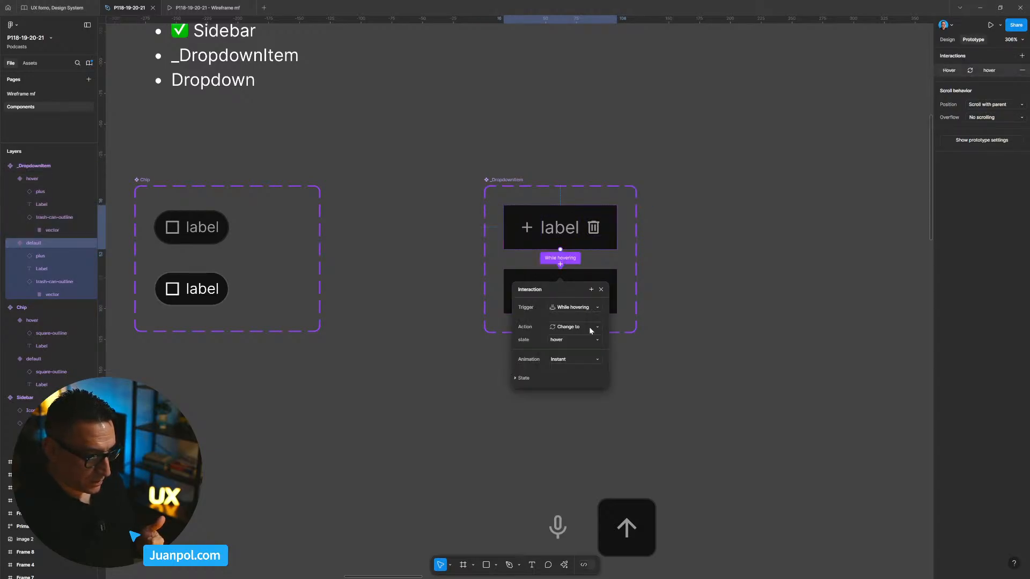
click(716, 352)
Create a boolean visibility property named showIcon, set to True, for the square-outline icons of both Chip variants
scroll(580, 301, left, 5)
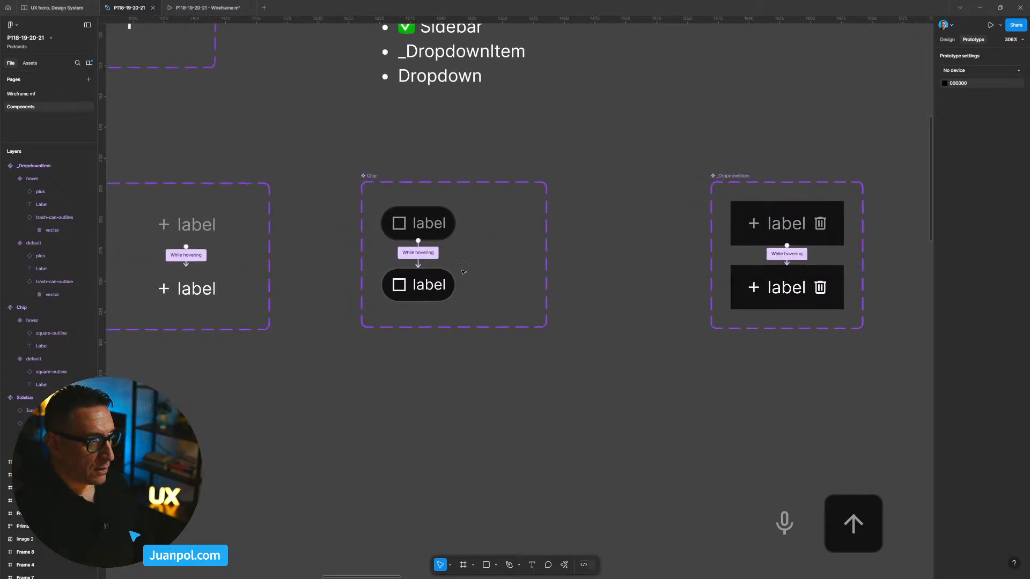
click(948, 39)
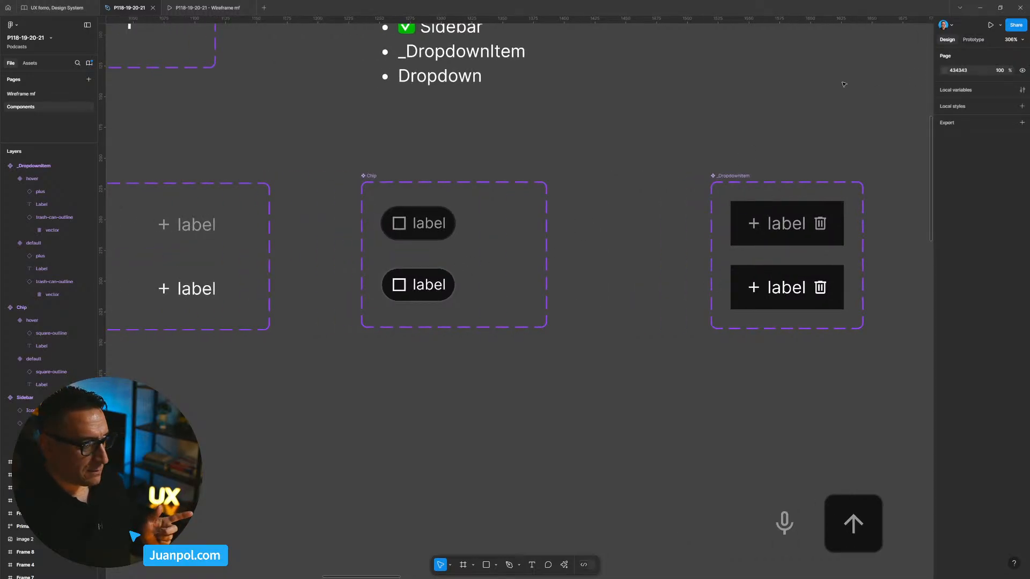
ctrl+click(400, 232)
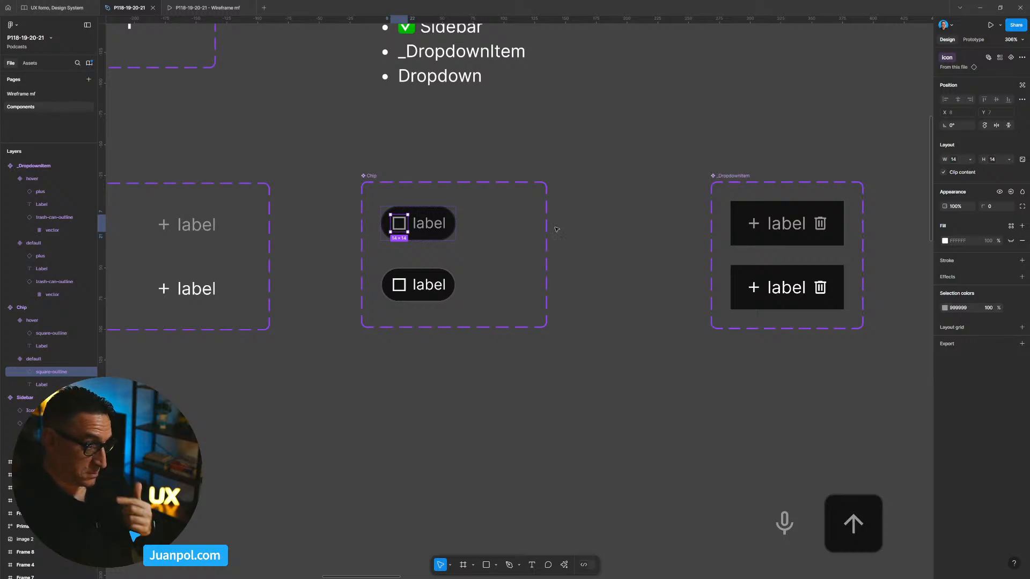
click(635, 223)
click(403, 231)
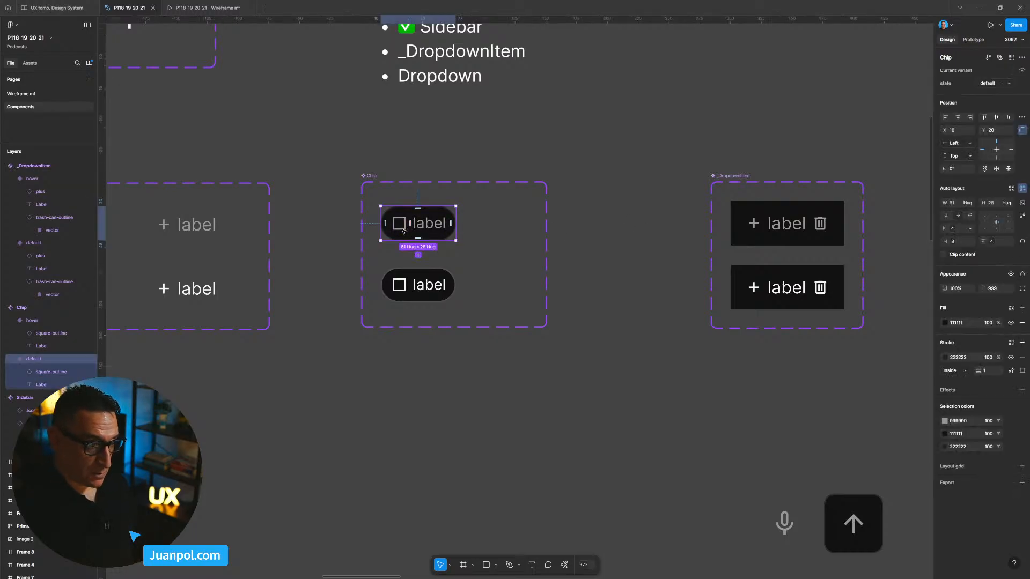
click(403, 231)
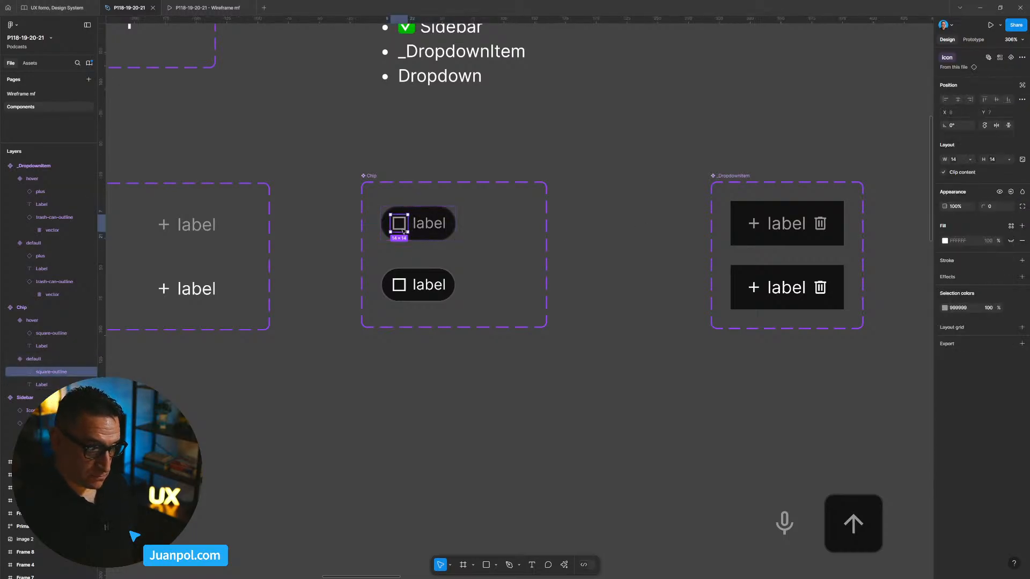
shift+click(401, 281)
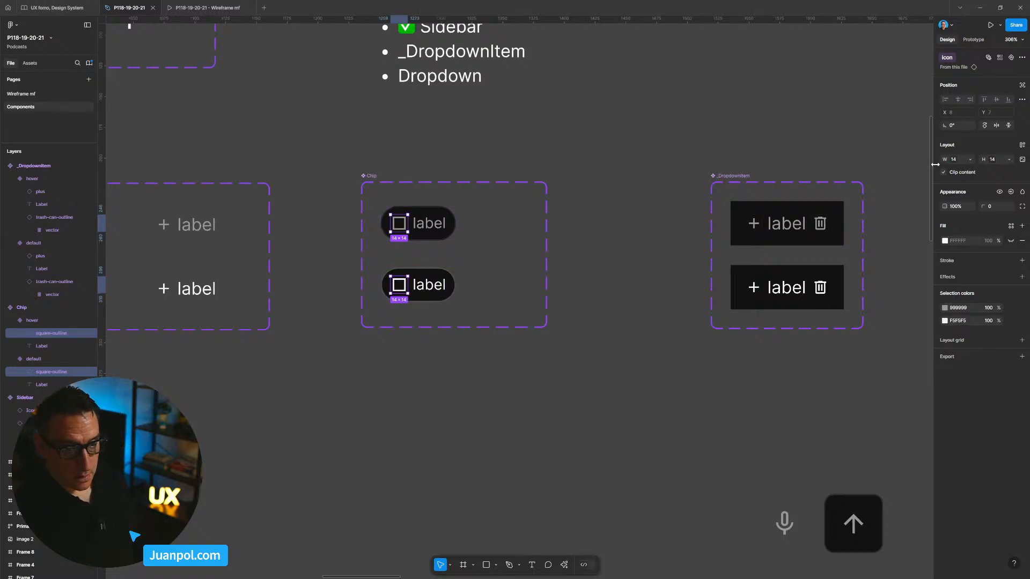
click(1011, 194)
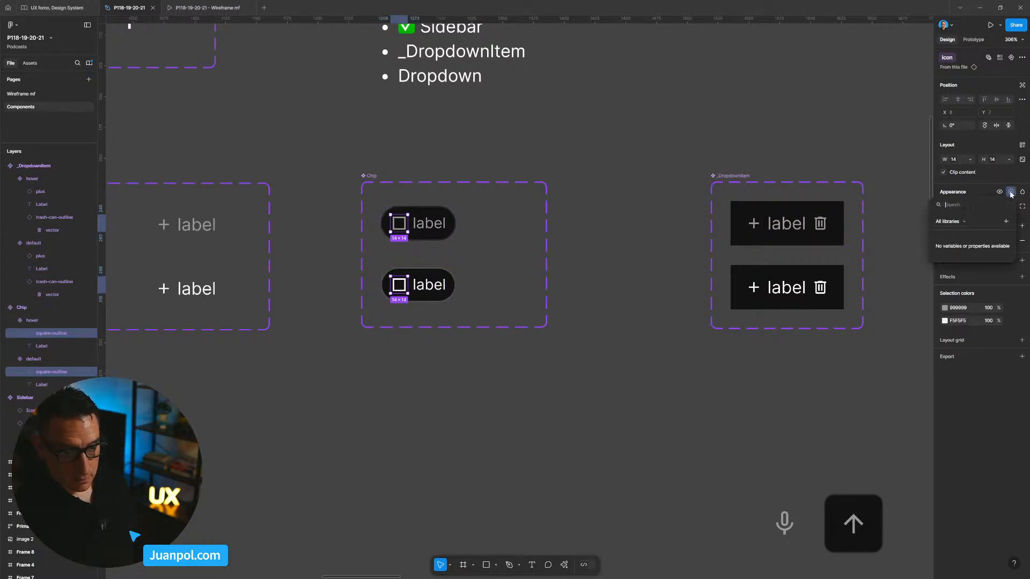
click(1005, 223)
key(Left)
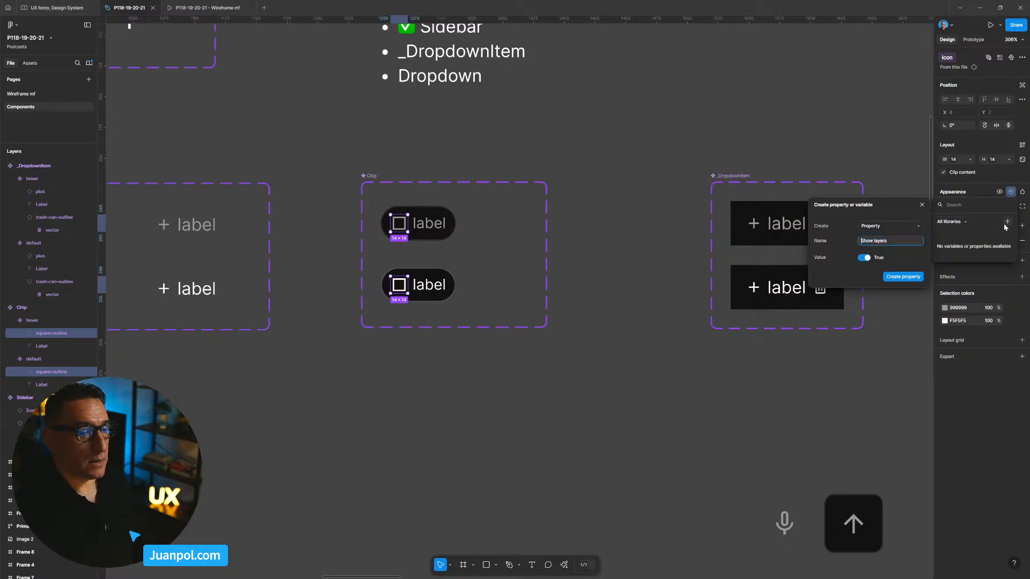
text(s)
key(Delete)
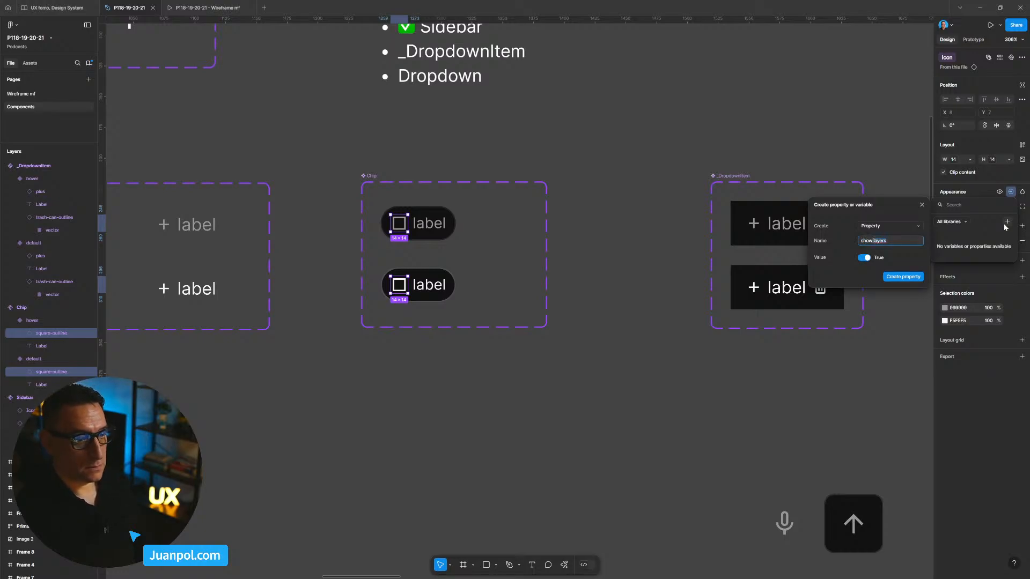
text(ico)
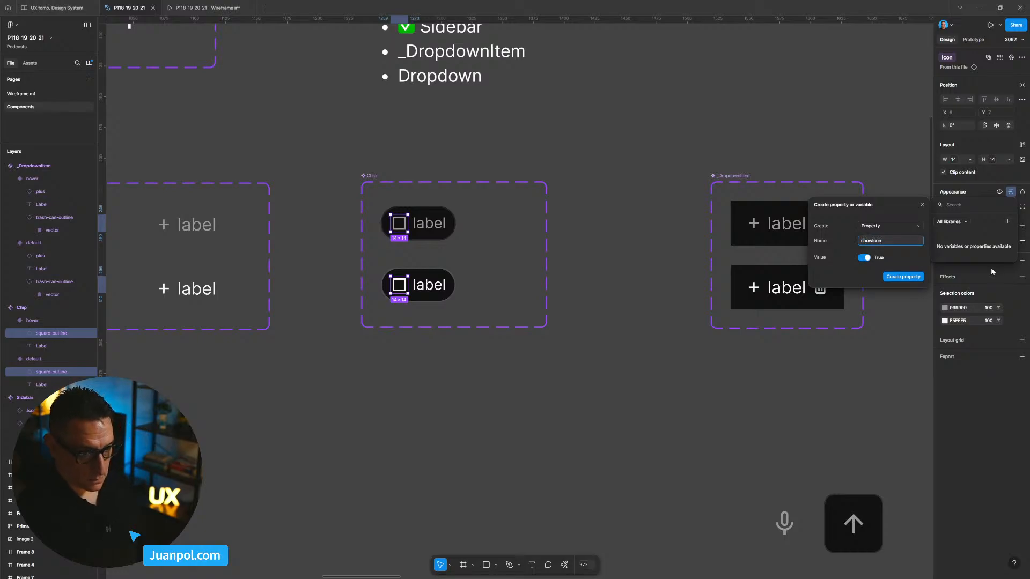
click(924, 278)
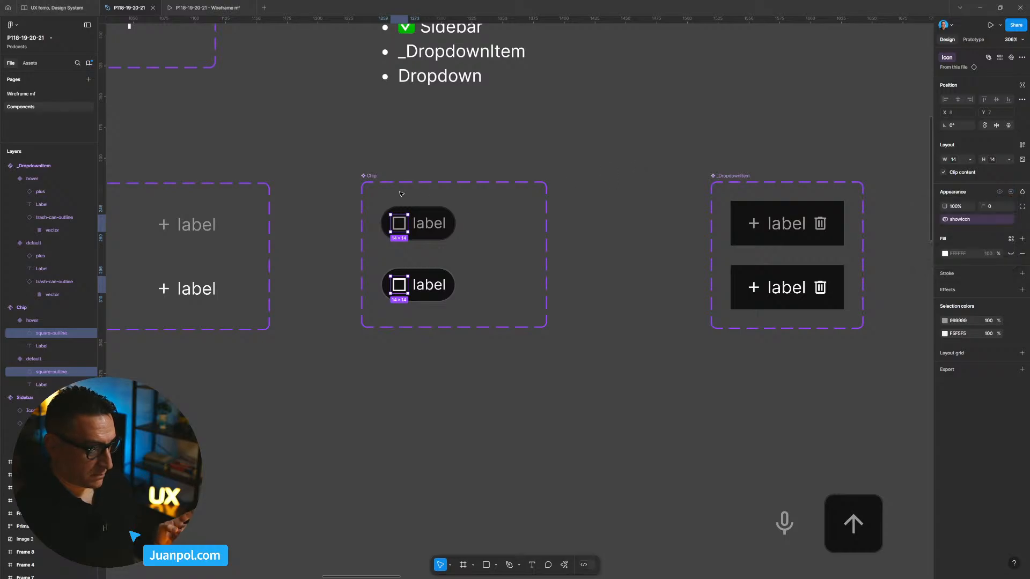
Reorder the Chip properties so showIcon and icon come before label, and prefix the icon property's name with ↳
click(371, 178)
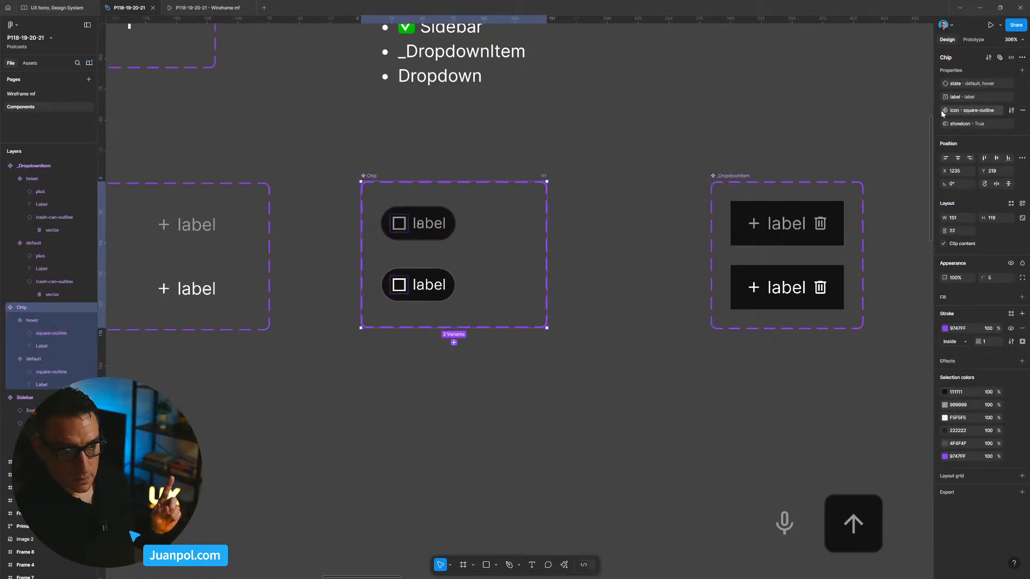
drag(941, 113, 939, 94)
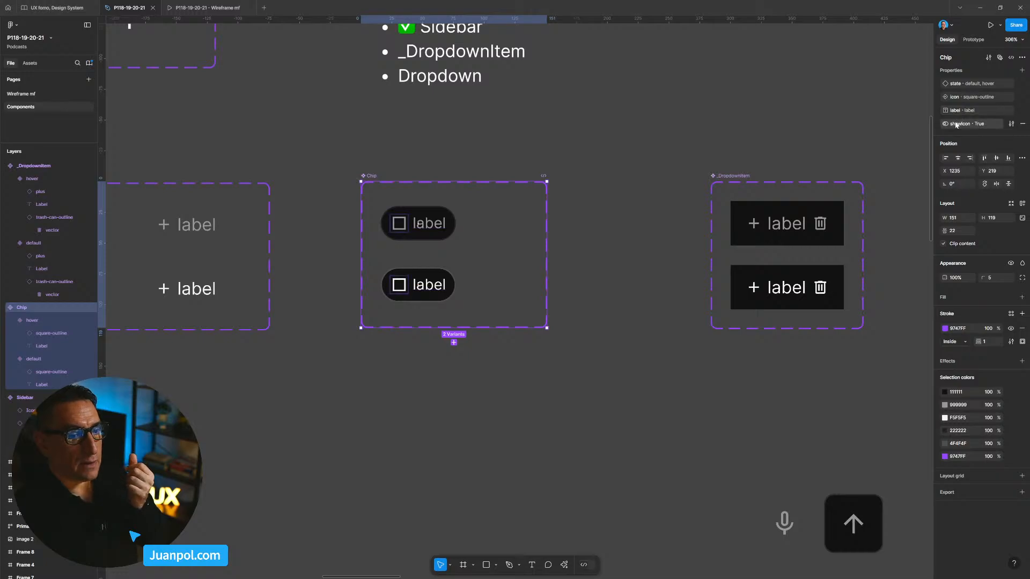
drag(936, 125, 936, 93)
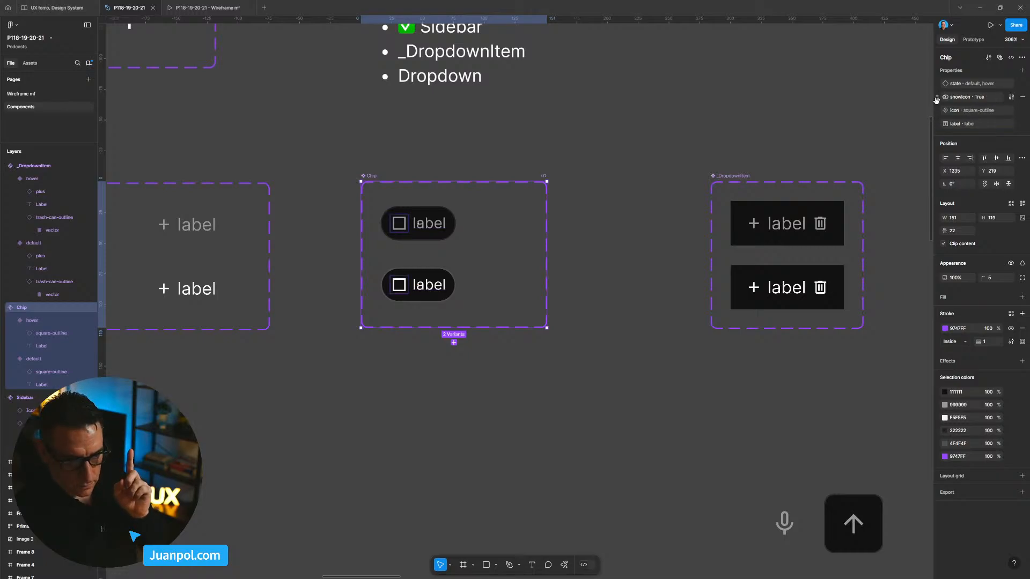
double_click(974, 114)
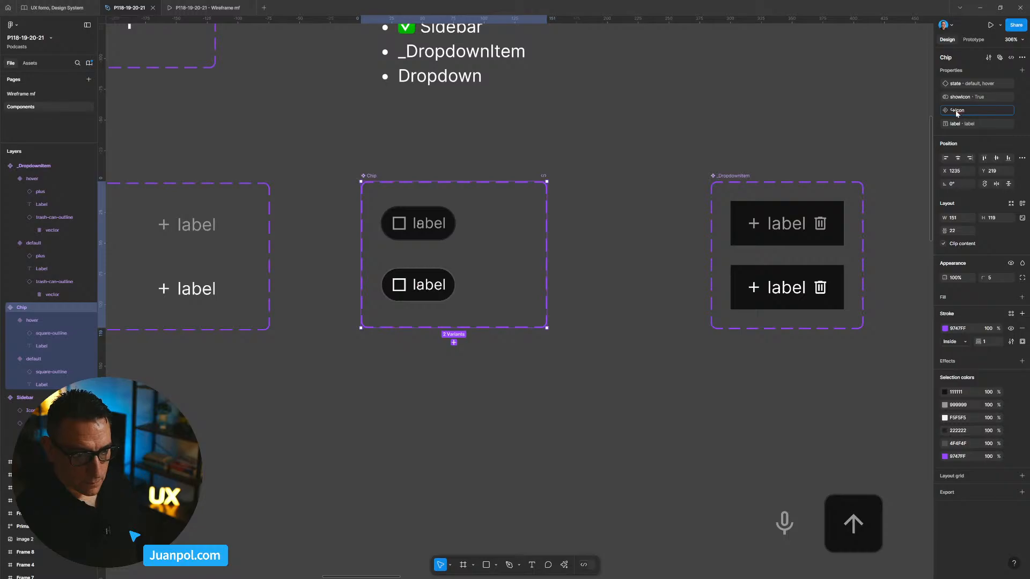
click(752, 115)
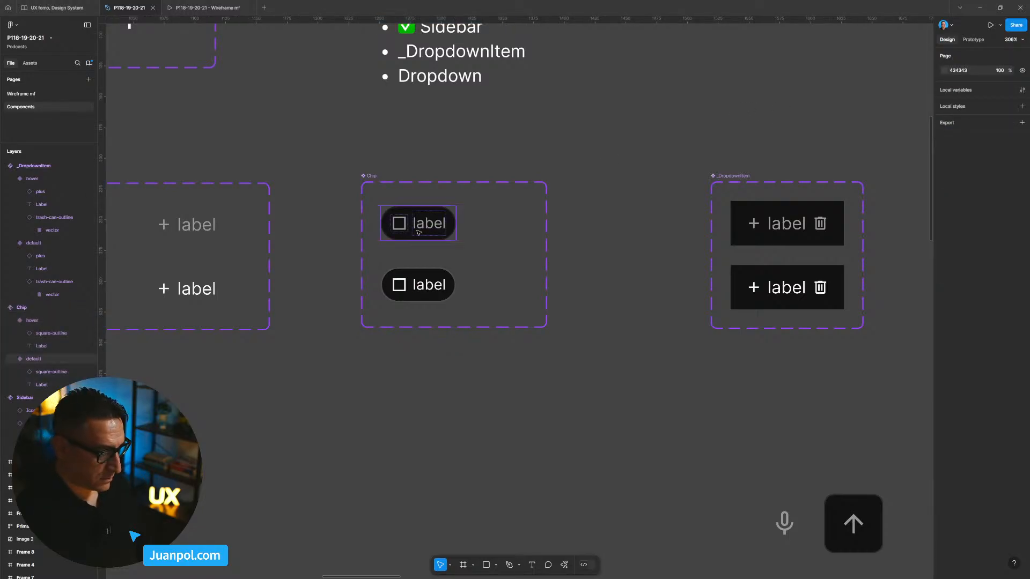
Place an instance of the Chip default variant above the component sets and switch its showIcon property off and back on
drag(412, 208, 636, 123)
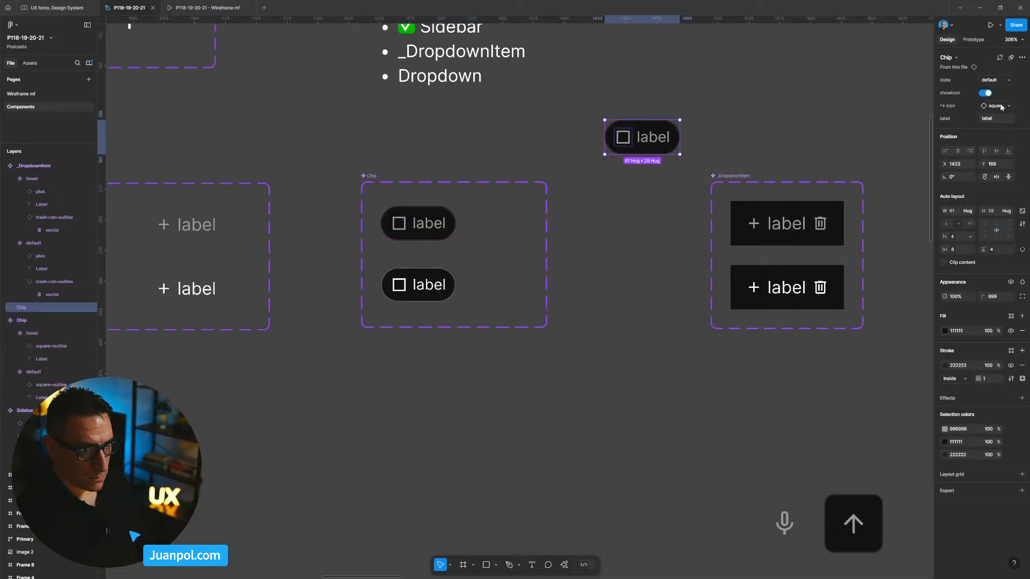
click(986, 93)
click(986, 93)
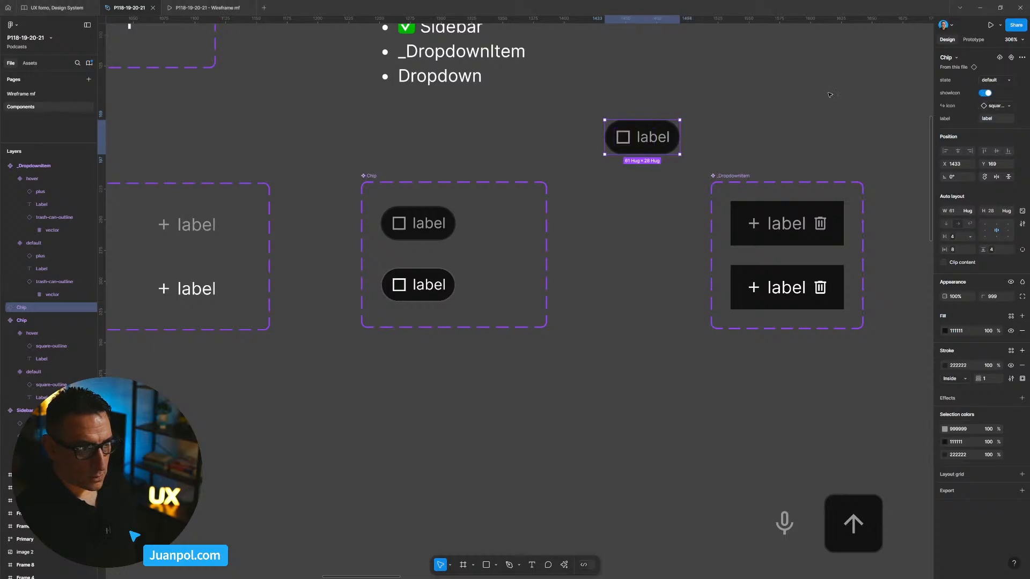
drag(727, 151, 624, 120)
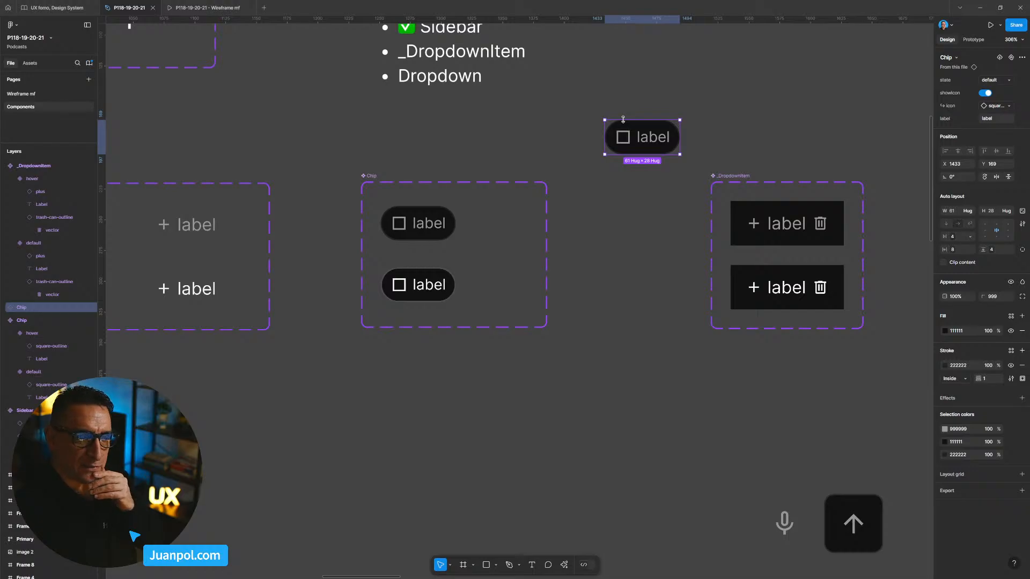
Delete the test Chip instance and set the horizontal padding of both Chip variants to 12
key(Delete)
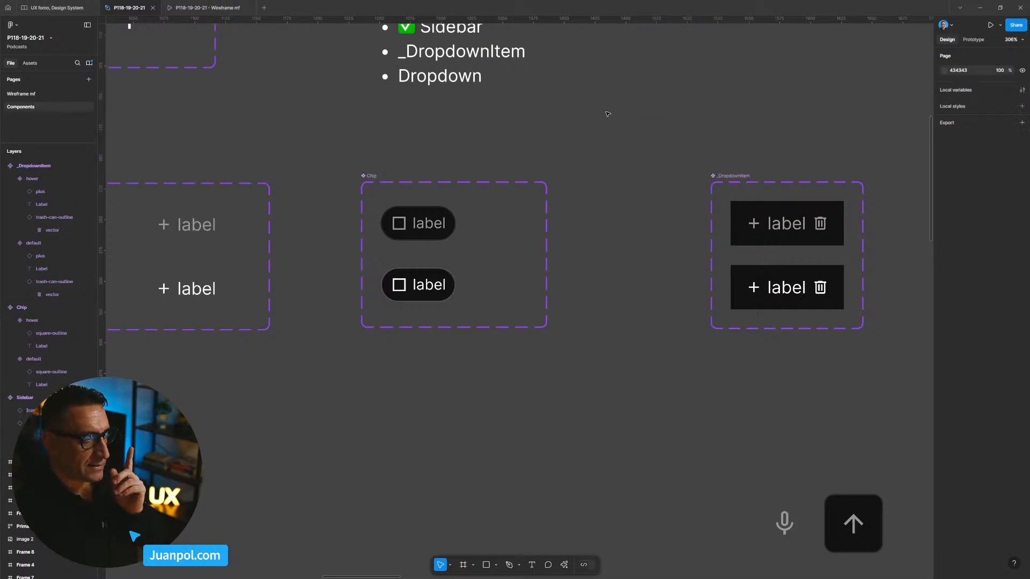
click(451, 221)
shift+click(455, 288)
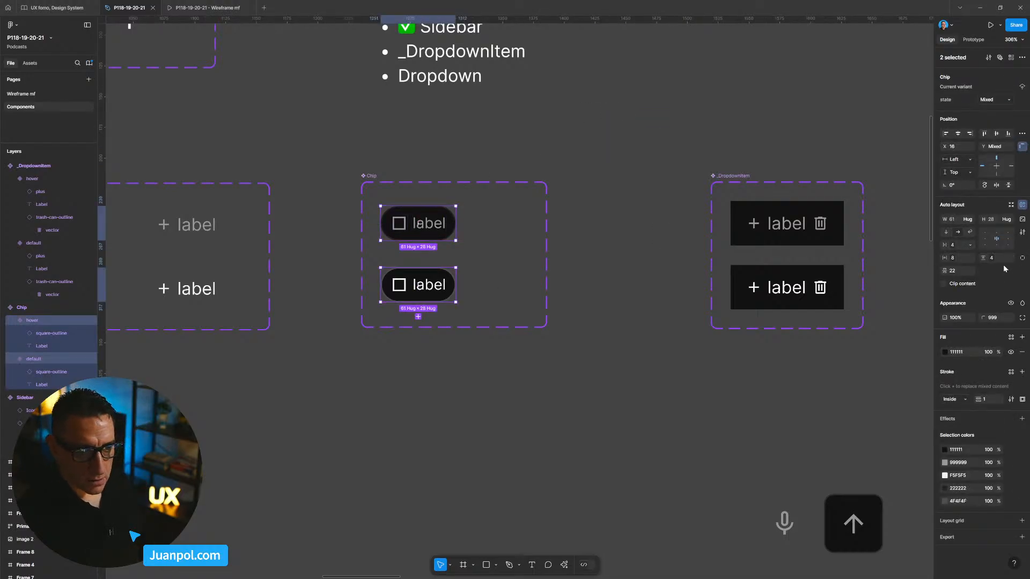
click(954, 258)
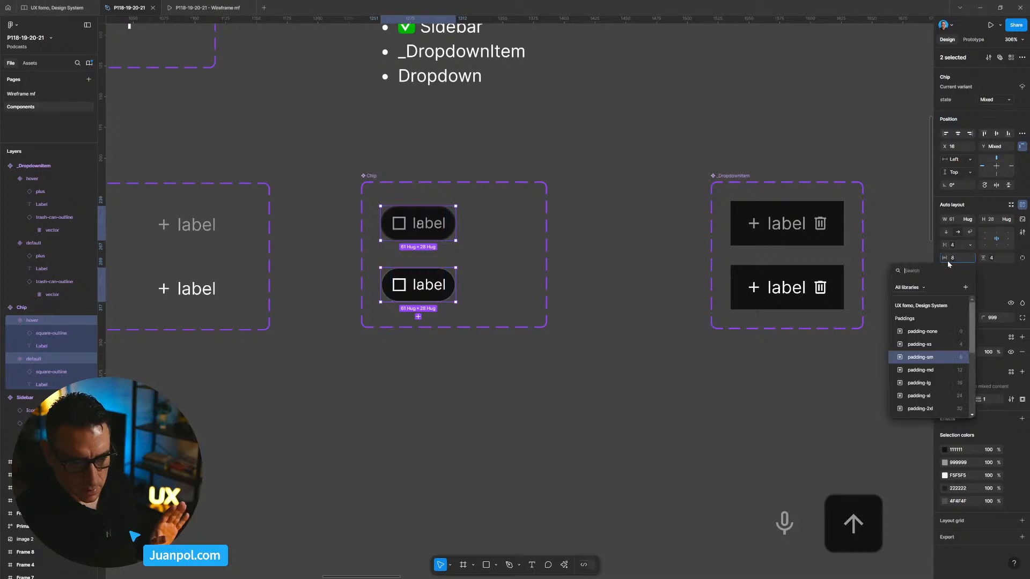
click(933, 354)
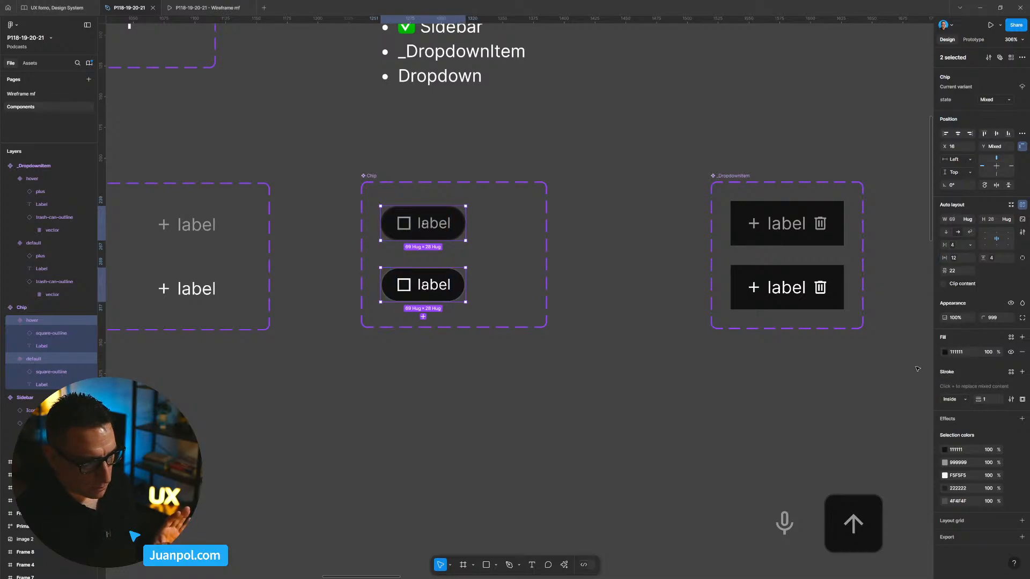
click(711, 371)
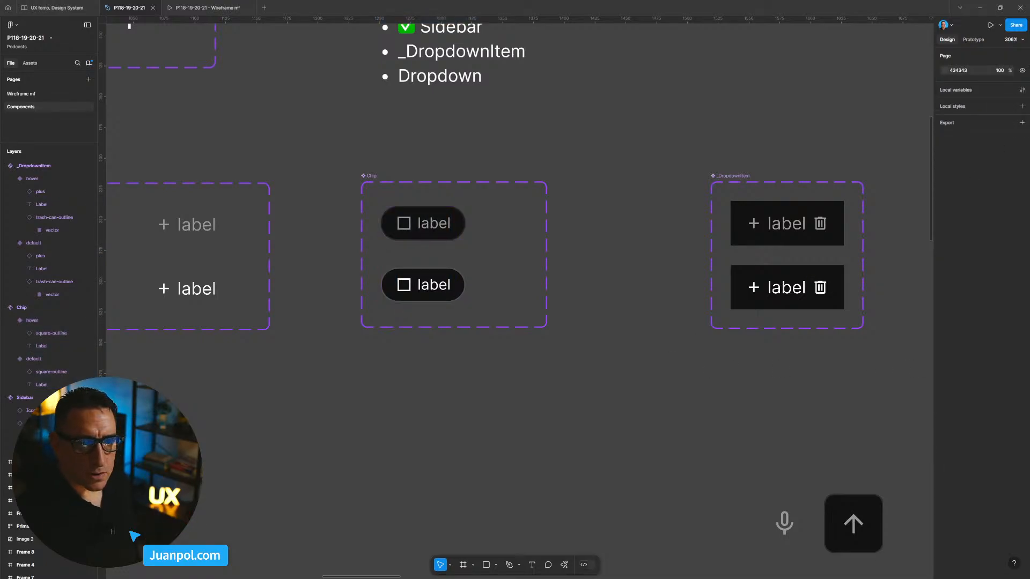
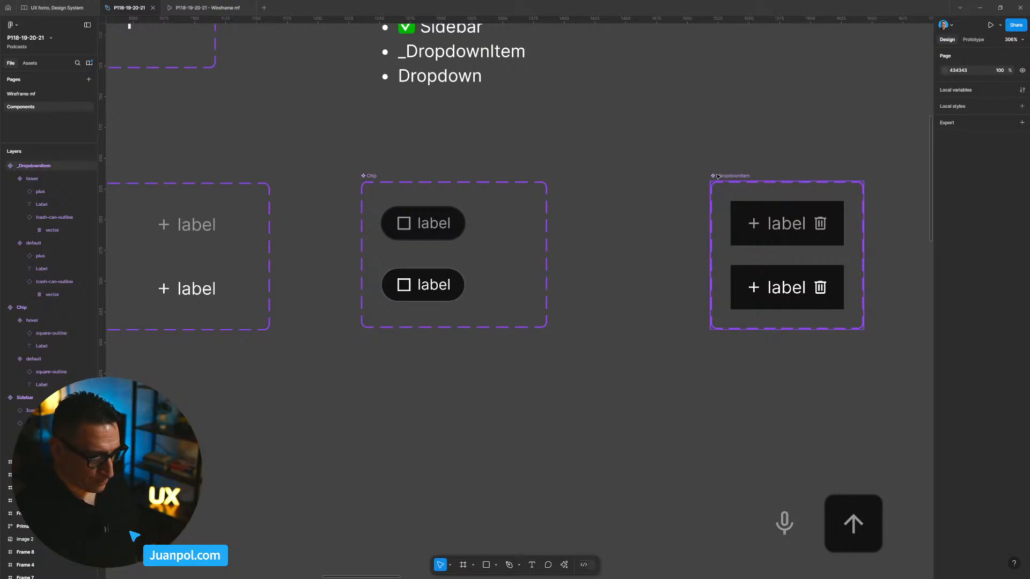
Move the _DropdownItem component set closer to the Chip set, at X 1483
drag(727, 177, 682, 178)
scroll(582, 154, left, 5)
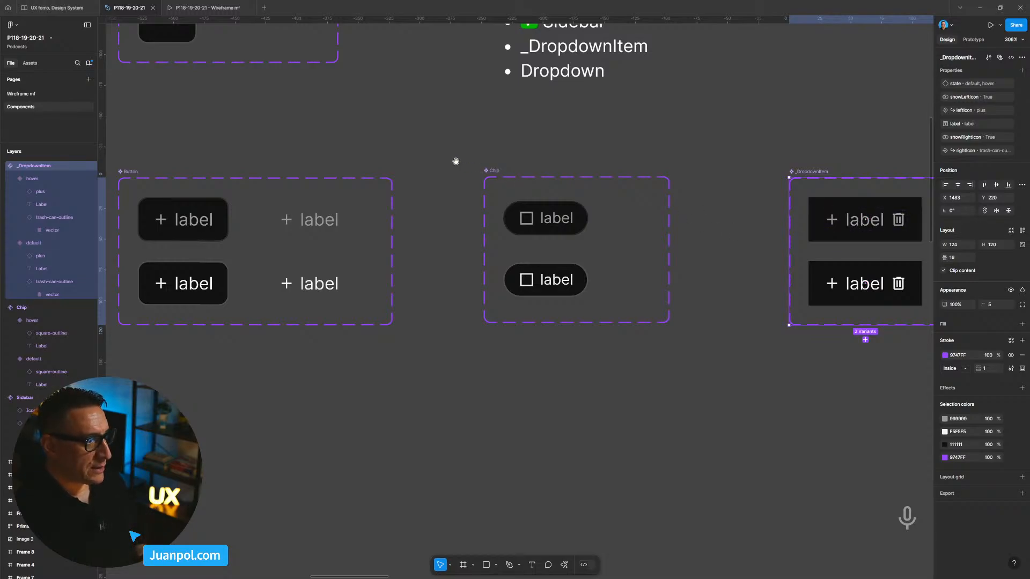
scroll(455, 161, left, 4)
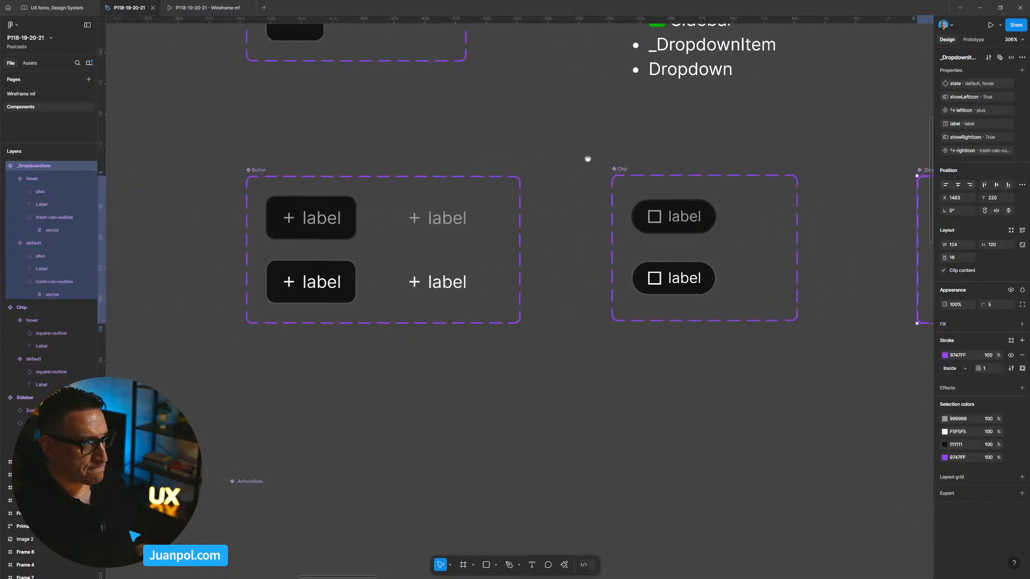
Reorder the Button component set's properties so that state comes before size
click(262, 174)
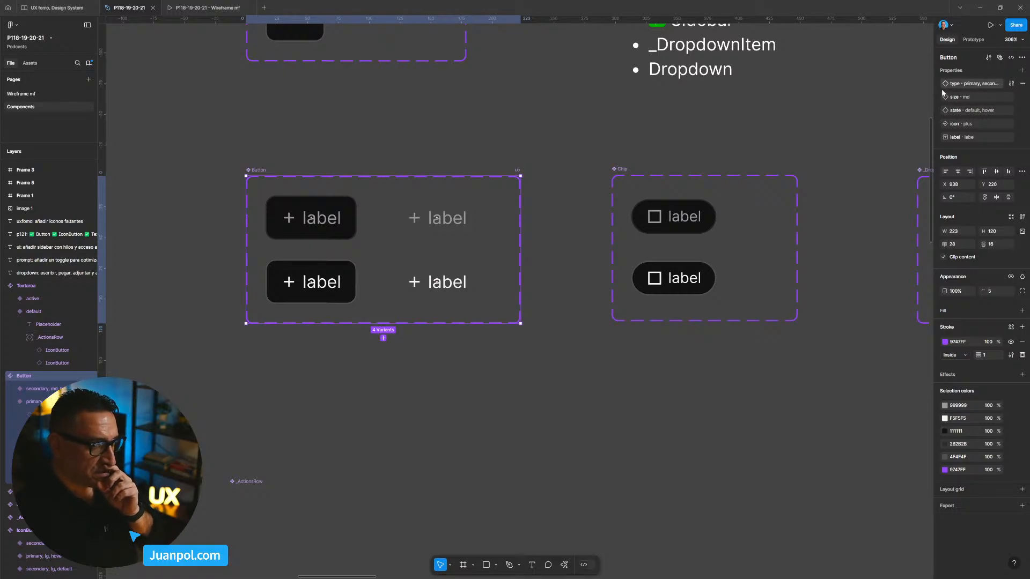
drag(938, 110, 936, 99)
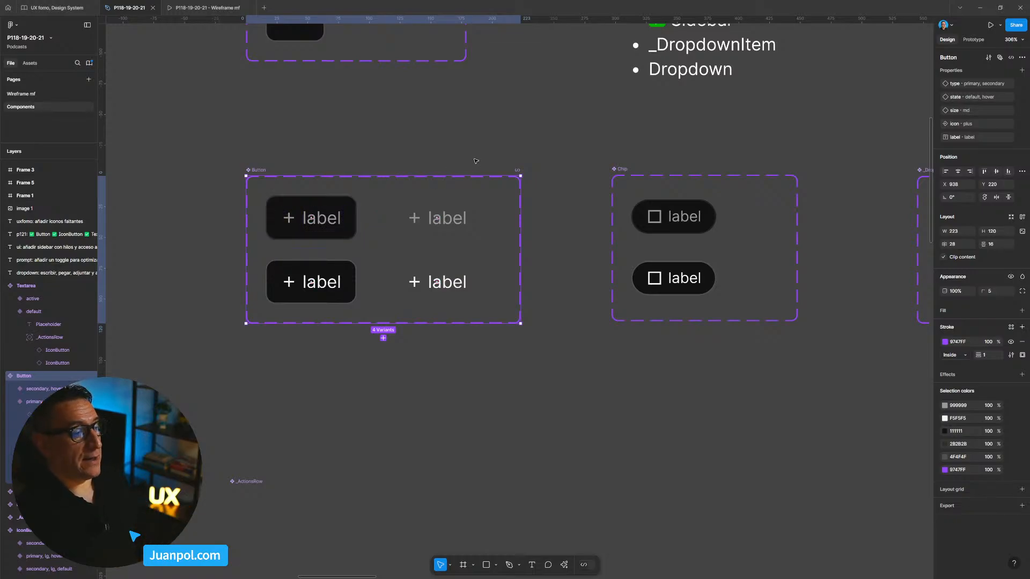
click(558, 150)
Widen the Button component set to 259 by extending its left edge outward to X 902
drag(560, 150, 472, 146)
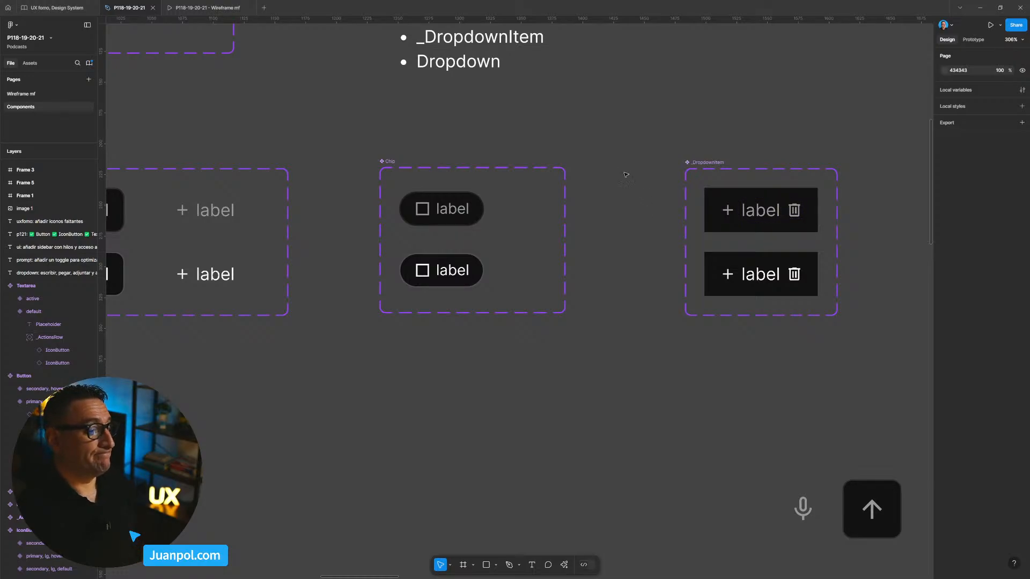
drag(258, 130, 511, 129)
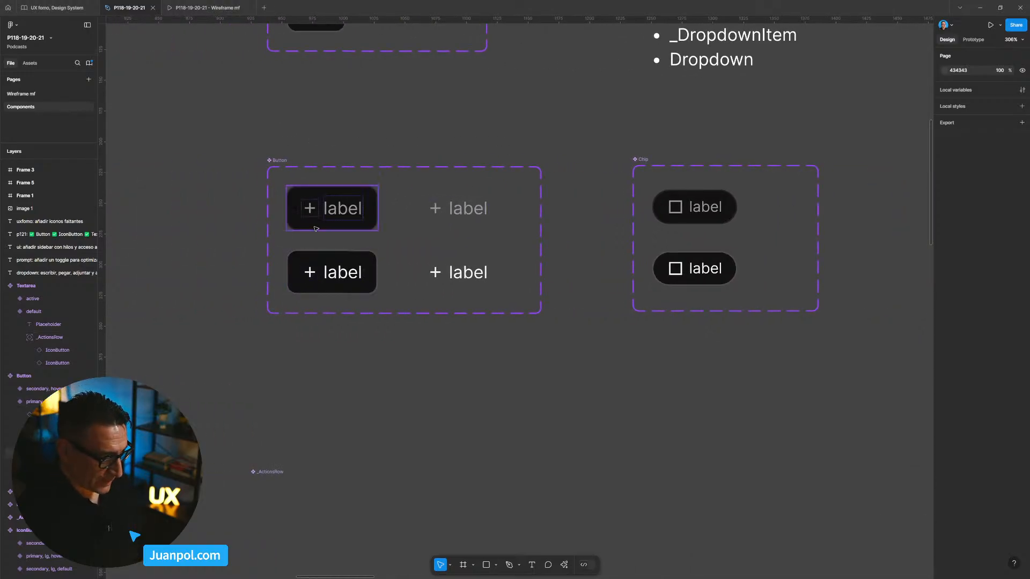
click(287, 163)
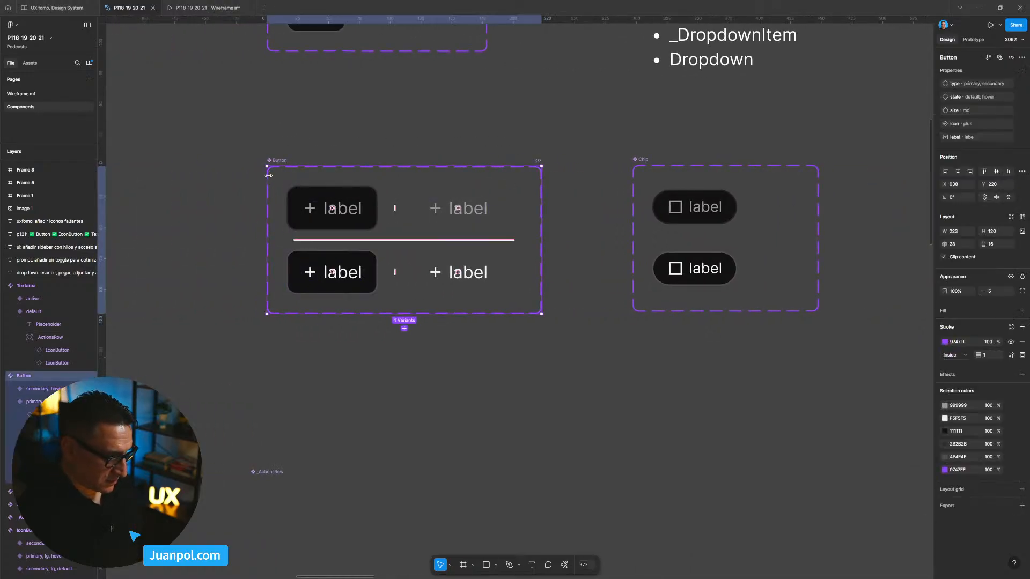
key(shift+a)
click(293, 144)
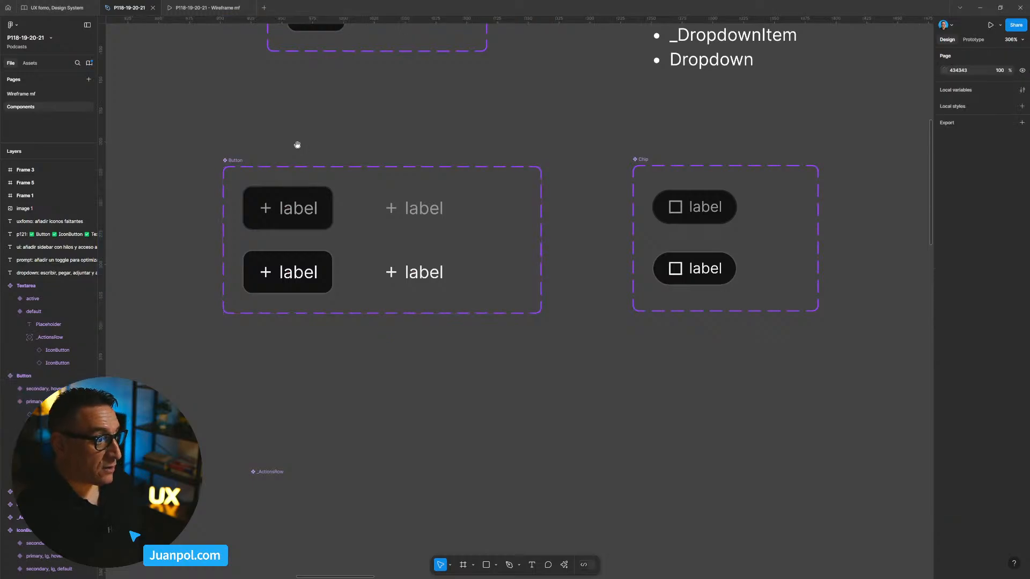
drag(308, 142, 392, 127)
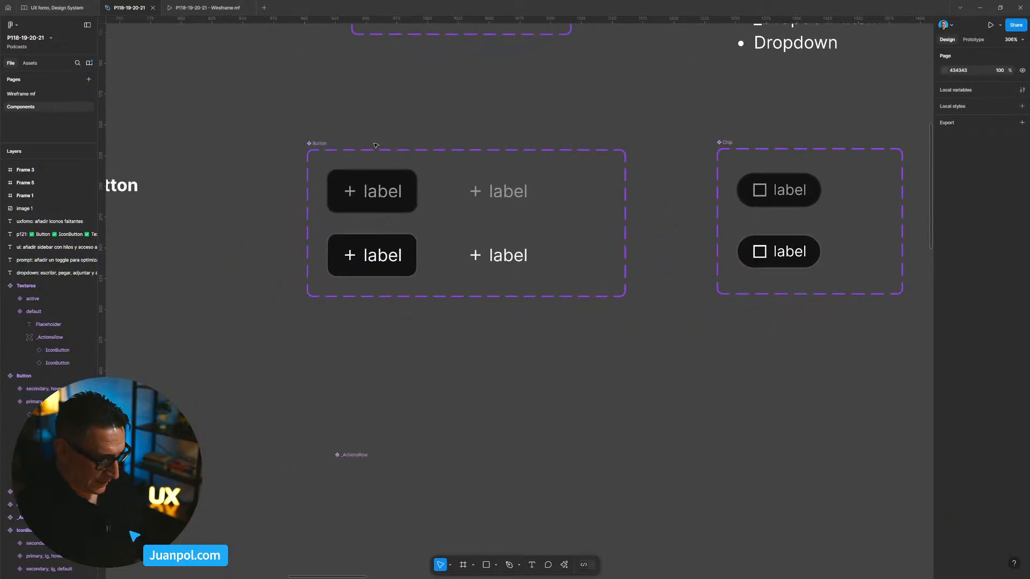
Rename the Button component set's icon instance swap property to leftIcon
click(351, 196)
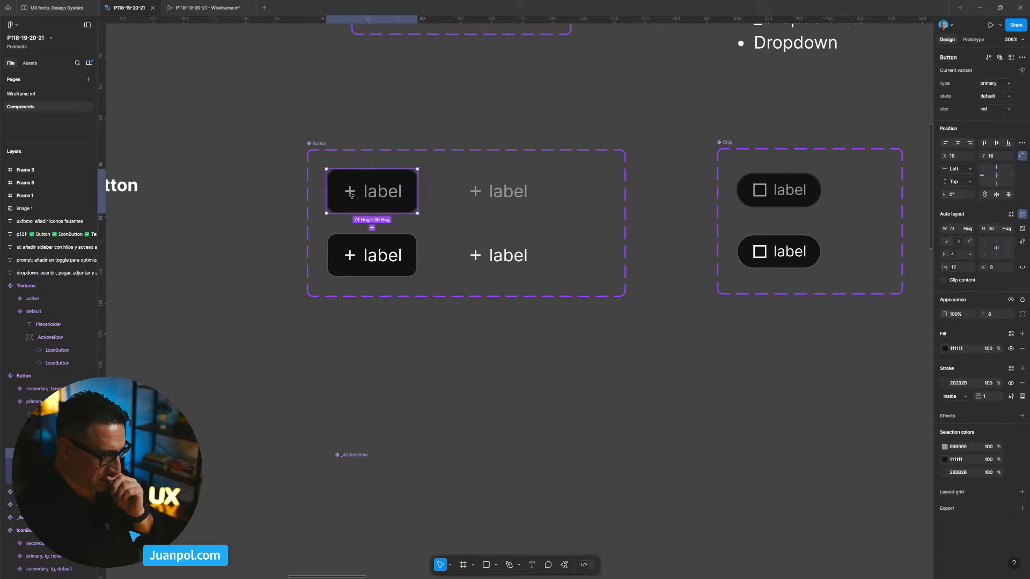
click(324, 146)
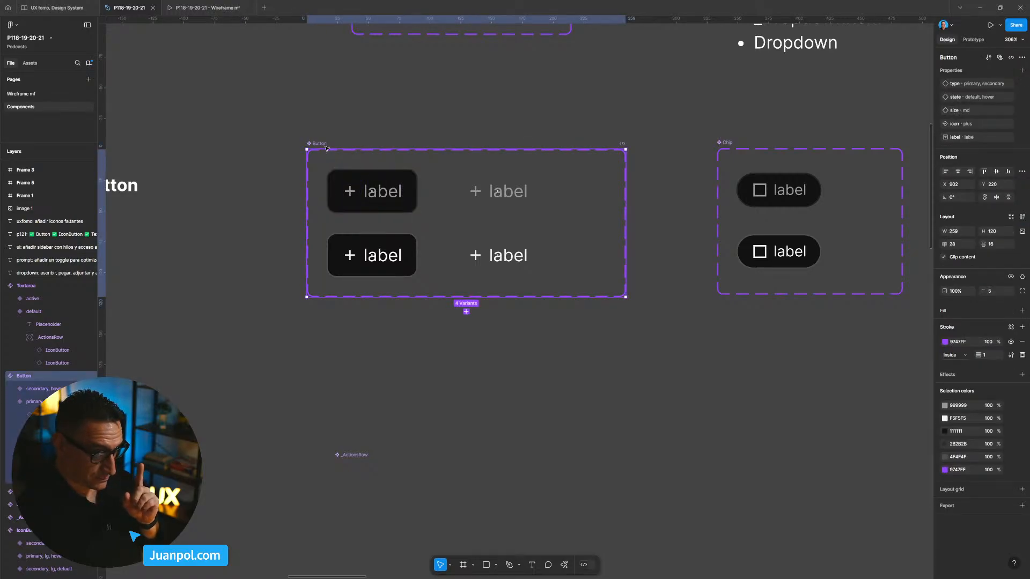
mouse_move(956, 127)
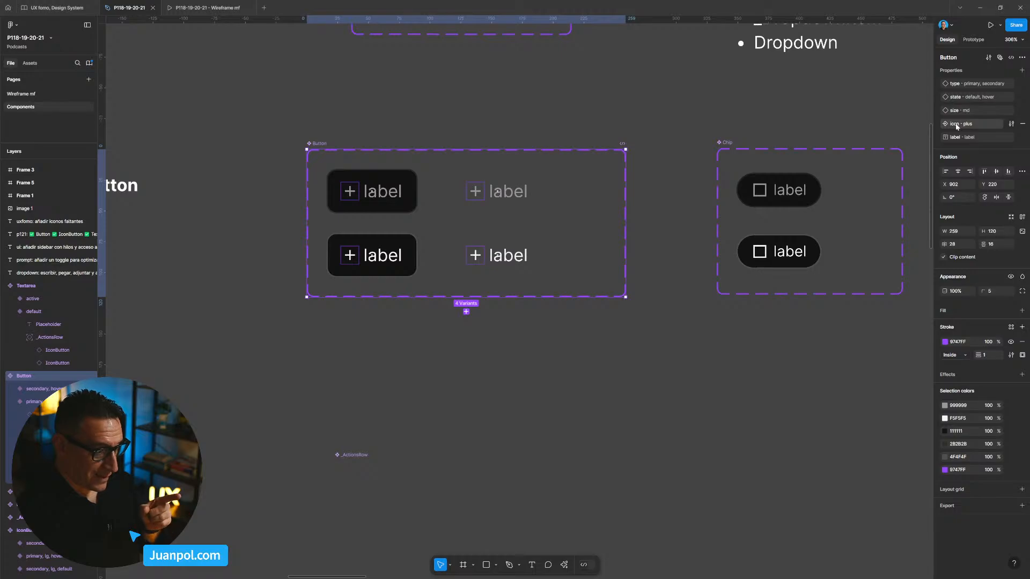
click(1012, 124)
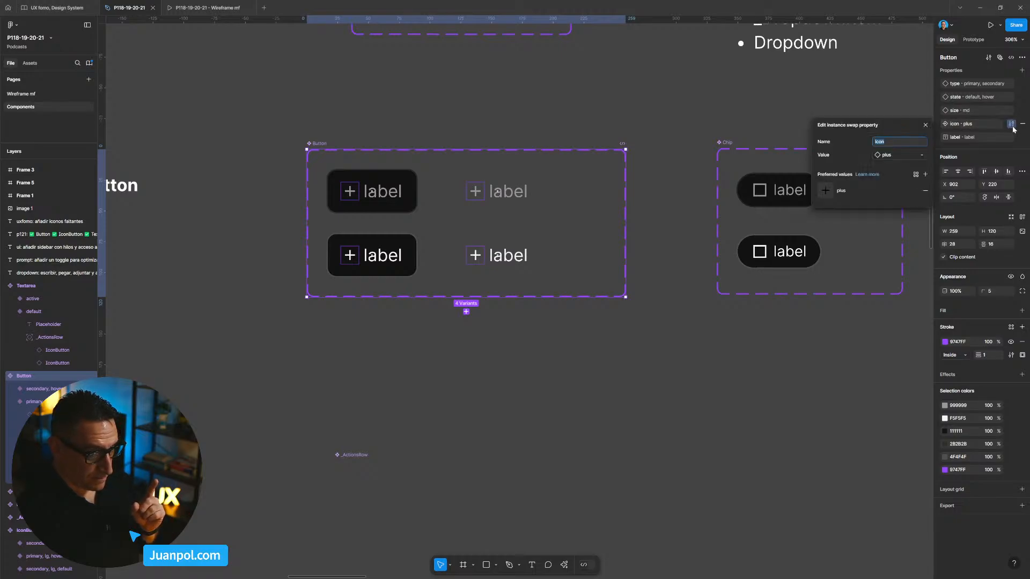
key(Left)
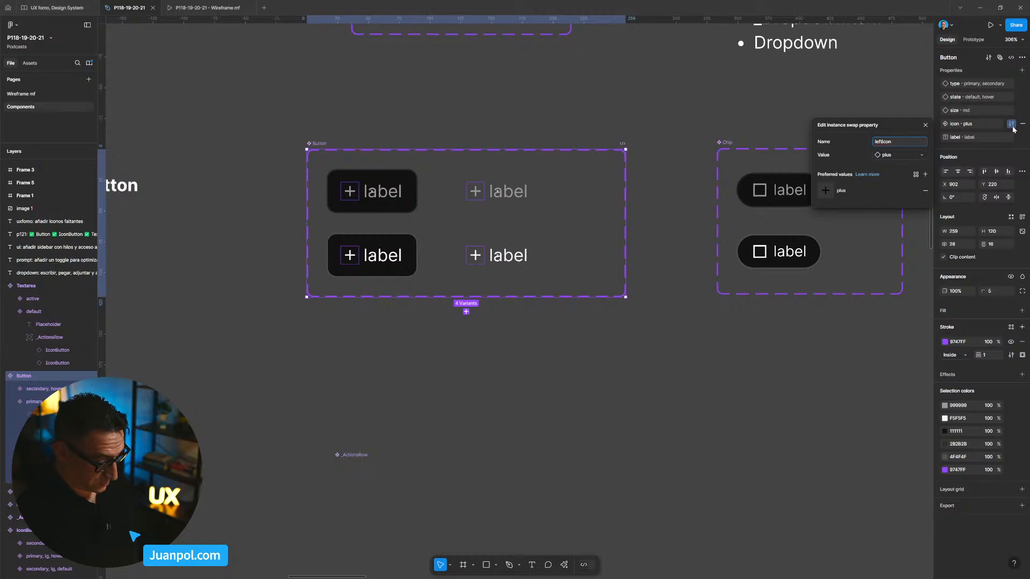
key(Return)
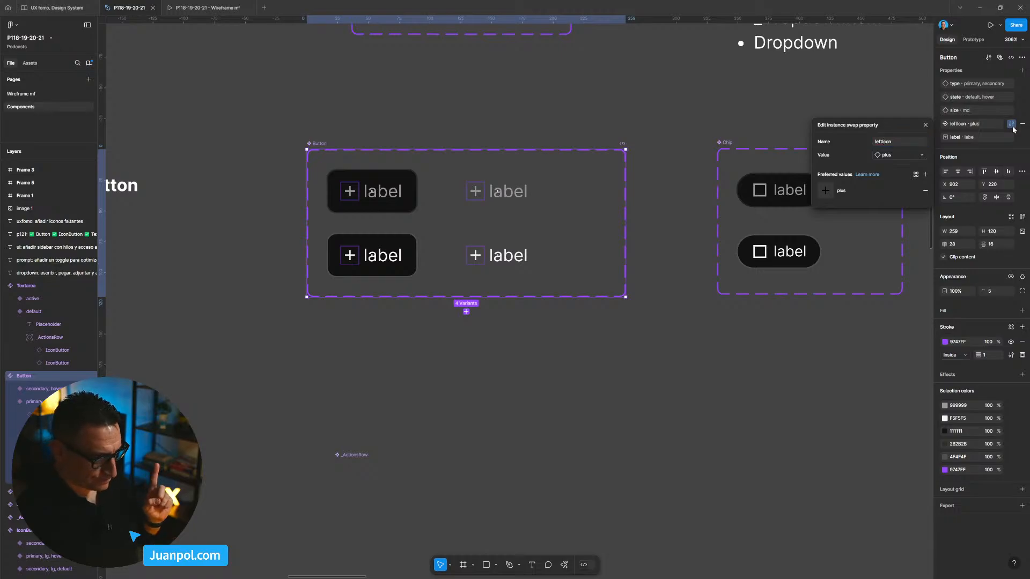
click(594, 98)
Create a boolean visibility property named showLeftIcon, set to True, for the plus icons of all four Button variants
double_click(476, 199)
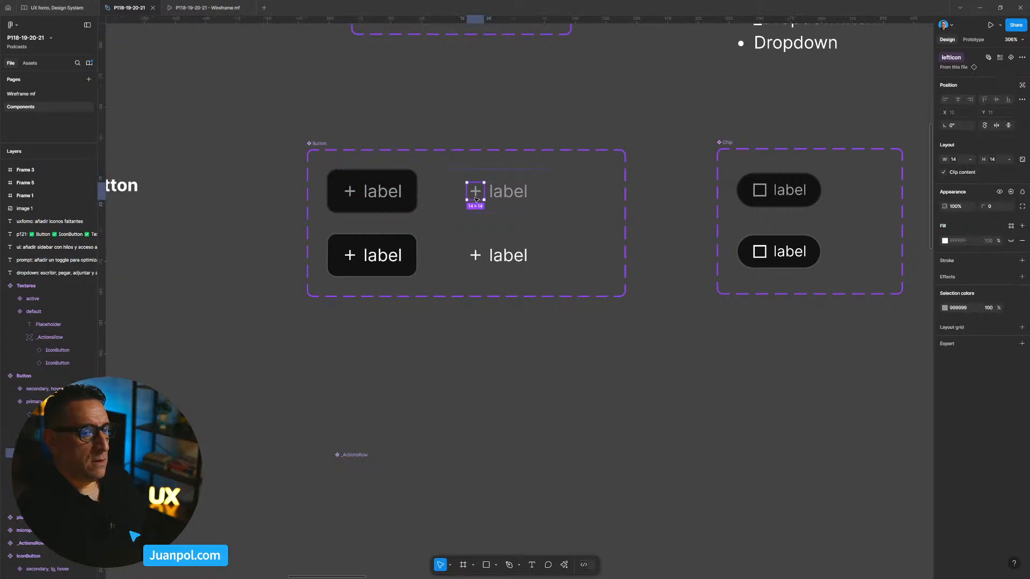
key(Escape)
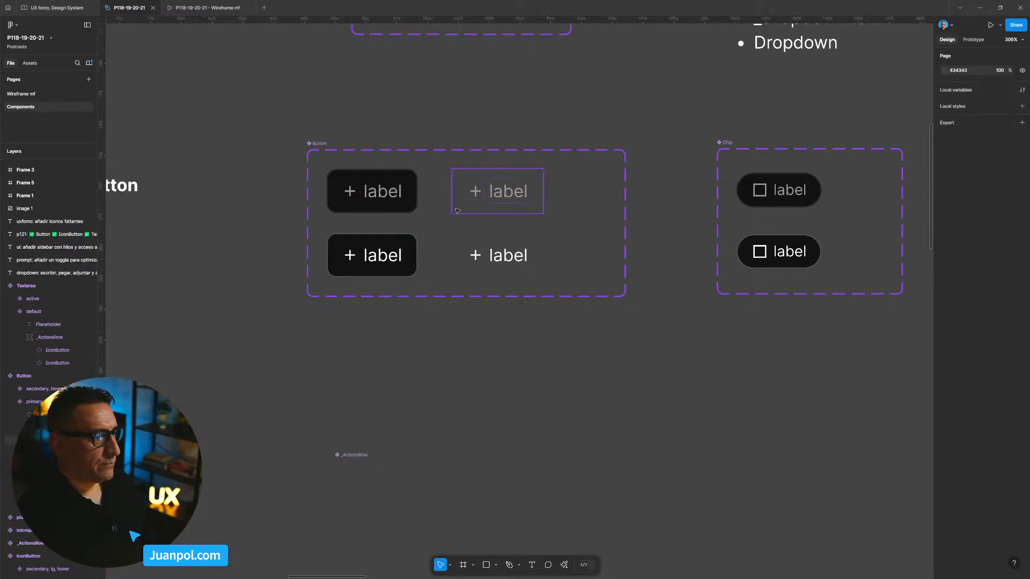
double_click(351, 195)
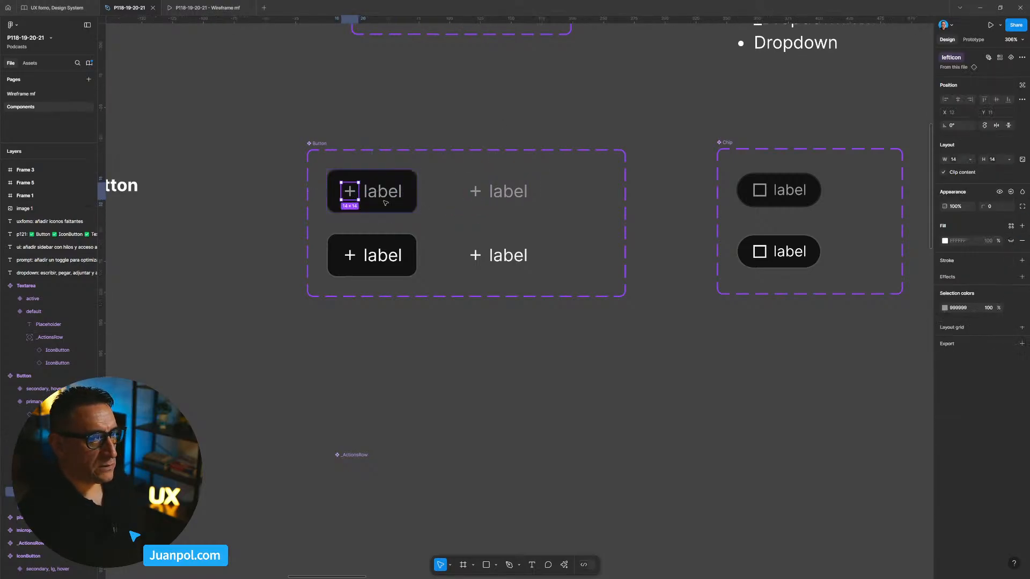
click(986, 57)
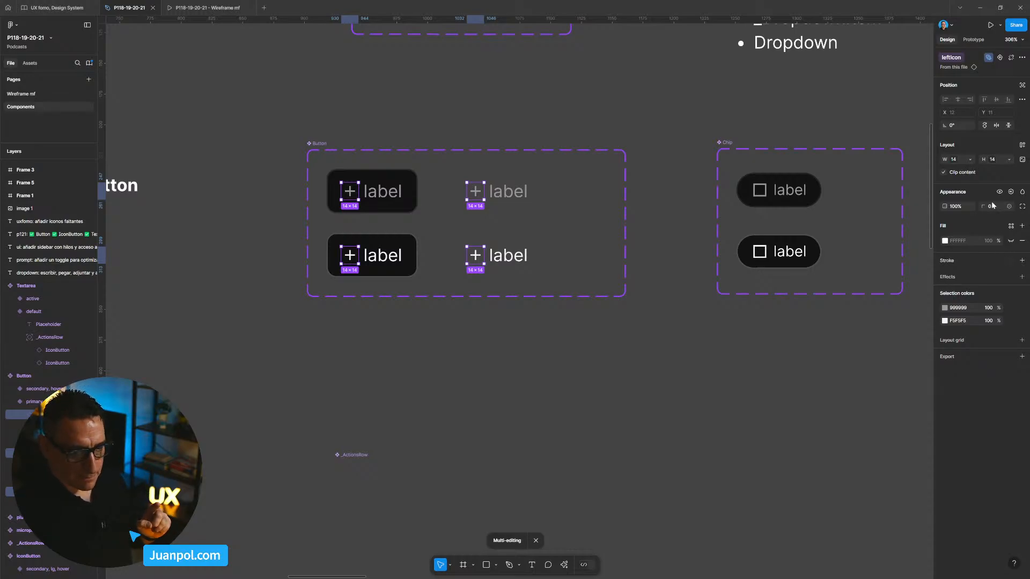
click(1011, 192)
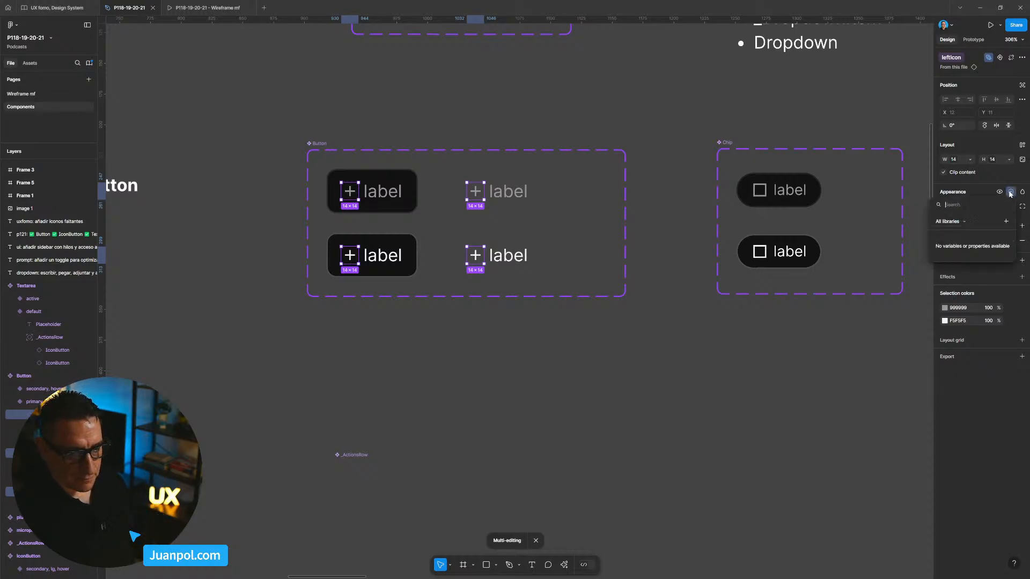
click(1006, 223)
key(Home)
key(Delete)
text(s)
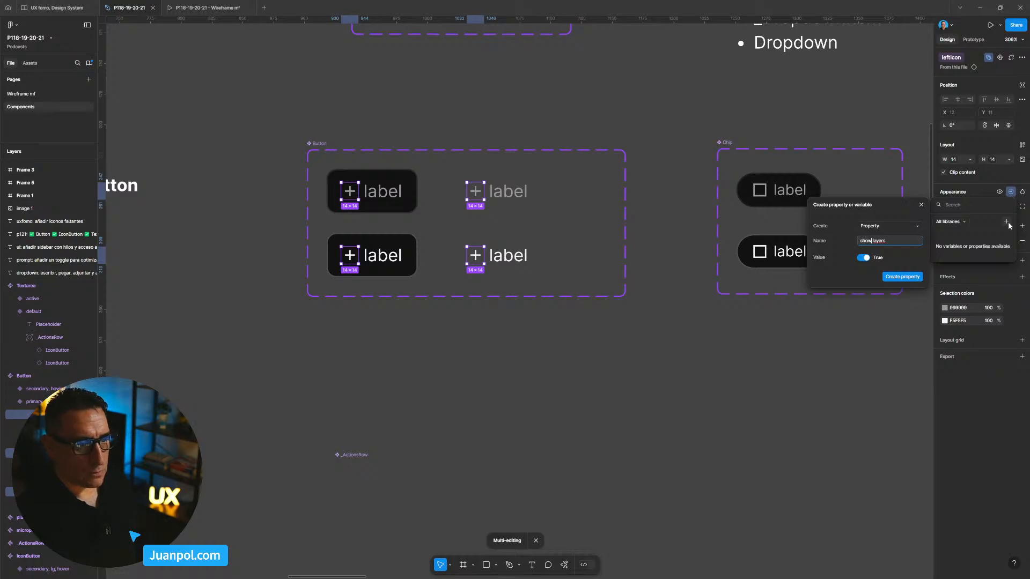
key(shift+End)
text(Le)
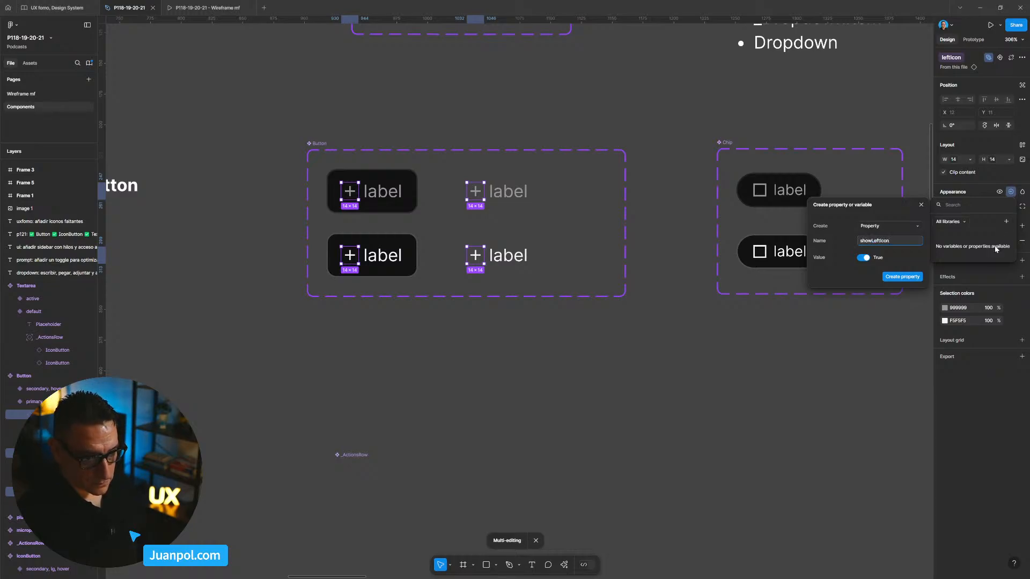
click(914, 278)
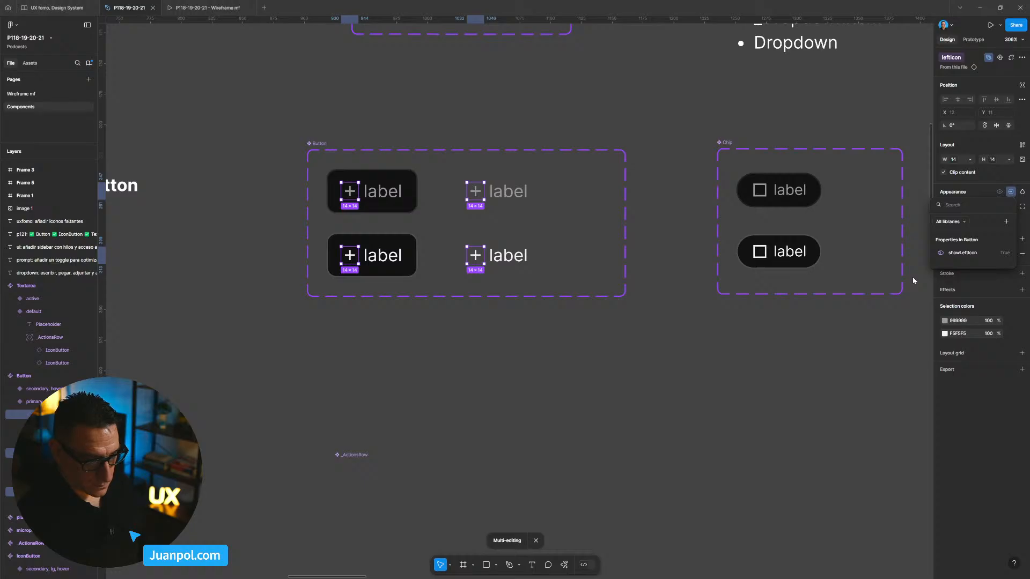
click(837, 377)
drag(838, 377, 778, 379)
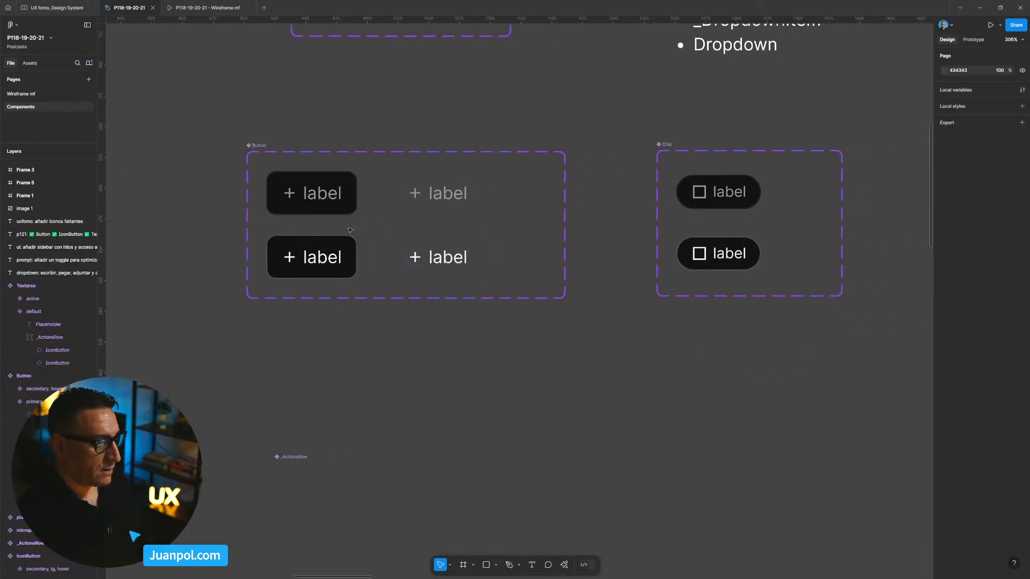
Test showLeftIcon on a temporary instance of the primary default Button by switching it off, and delete the instance
click(338, 211)
drag(525, 367, 551, 367)
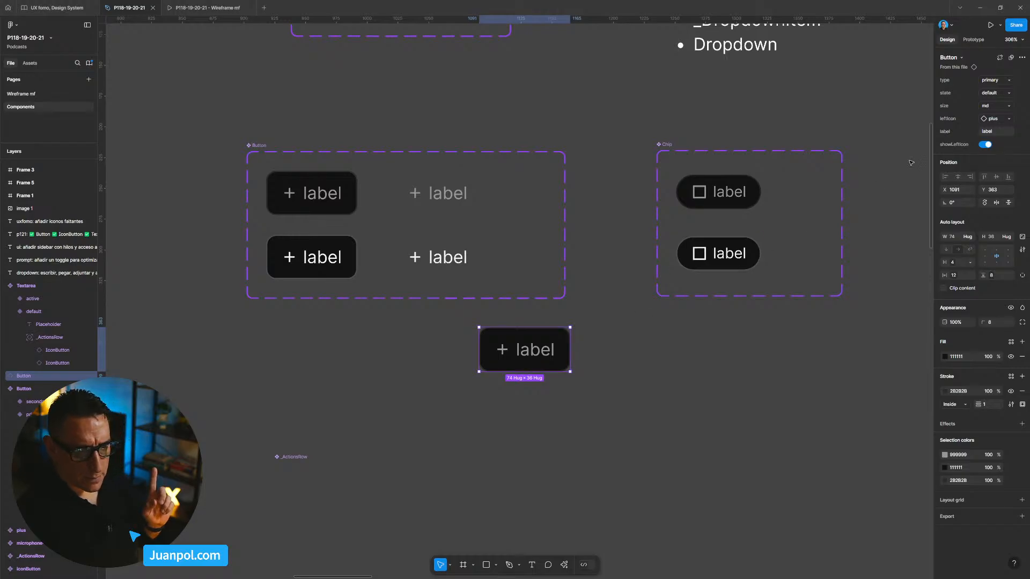
click(984, 147)
click(570, 361)
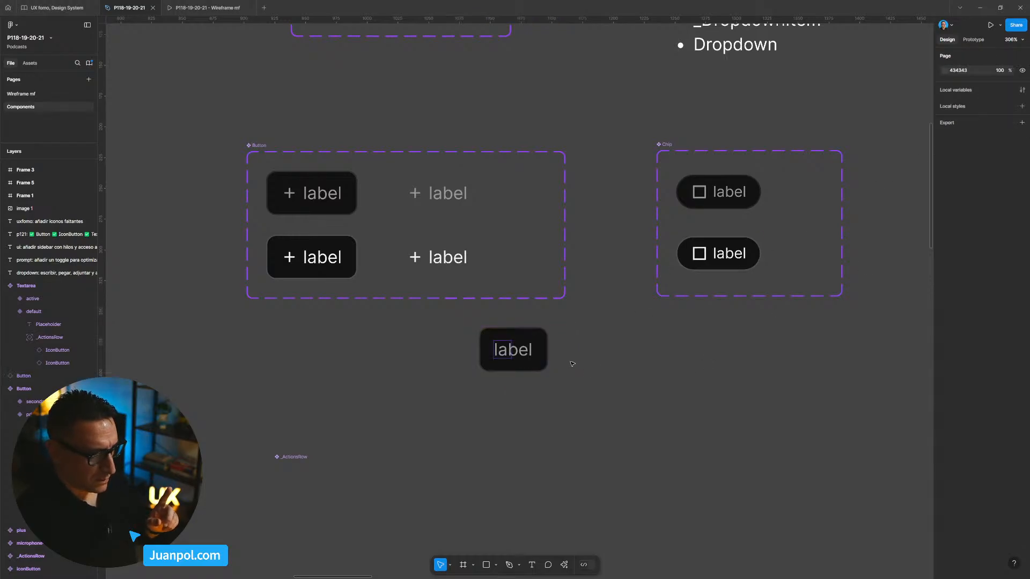
click(544, 365)
key(Delete)
scroll(570, 355, left, 2)
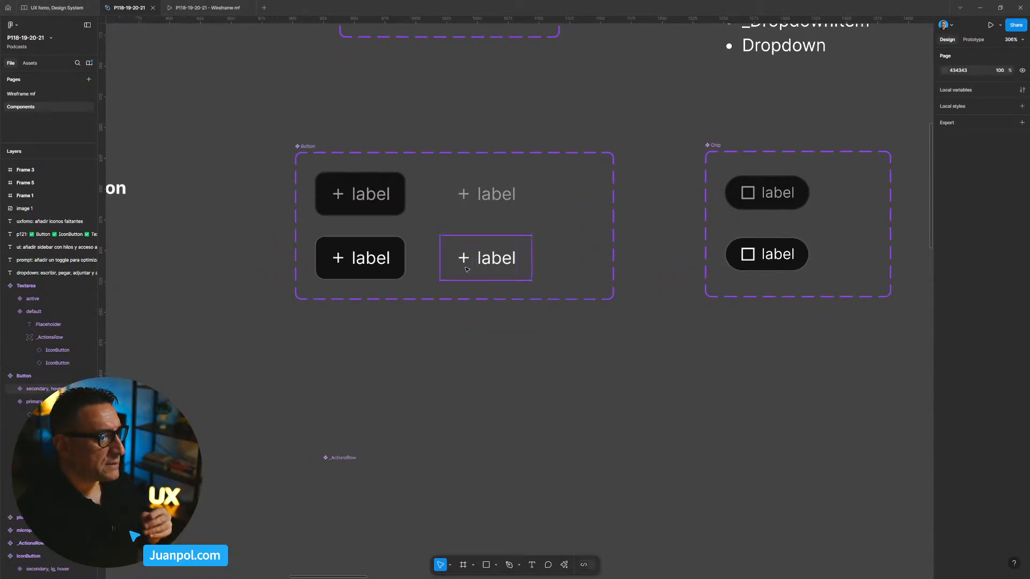
scroll(454, 132, up, 3)
scroll(454, 132, left, 2)
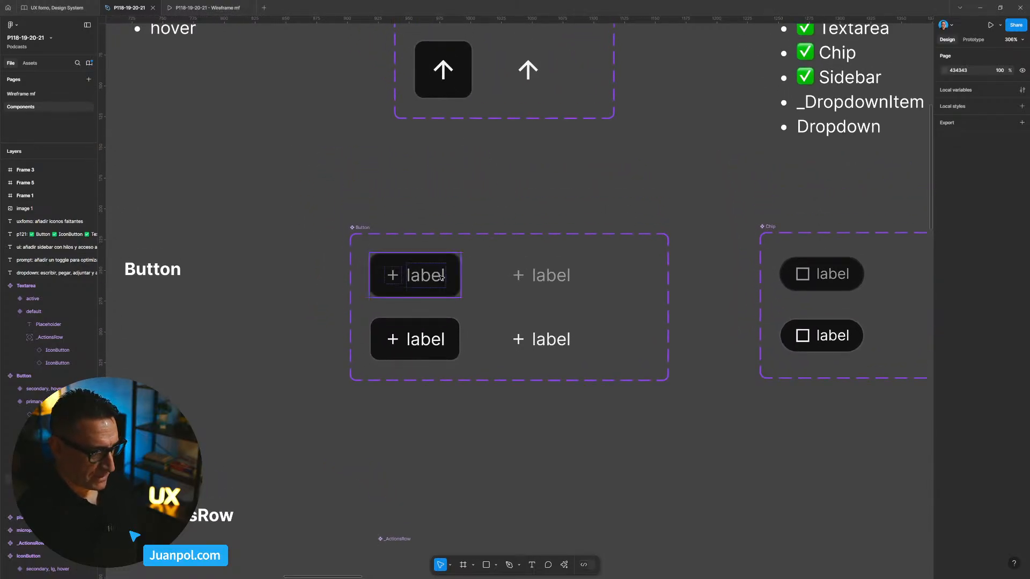
scroll(503, 271, up, 3)
scroll(503, 271, left, 1)
scroll(520, 285, down, 10)
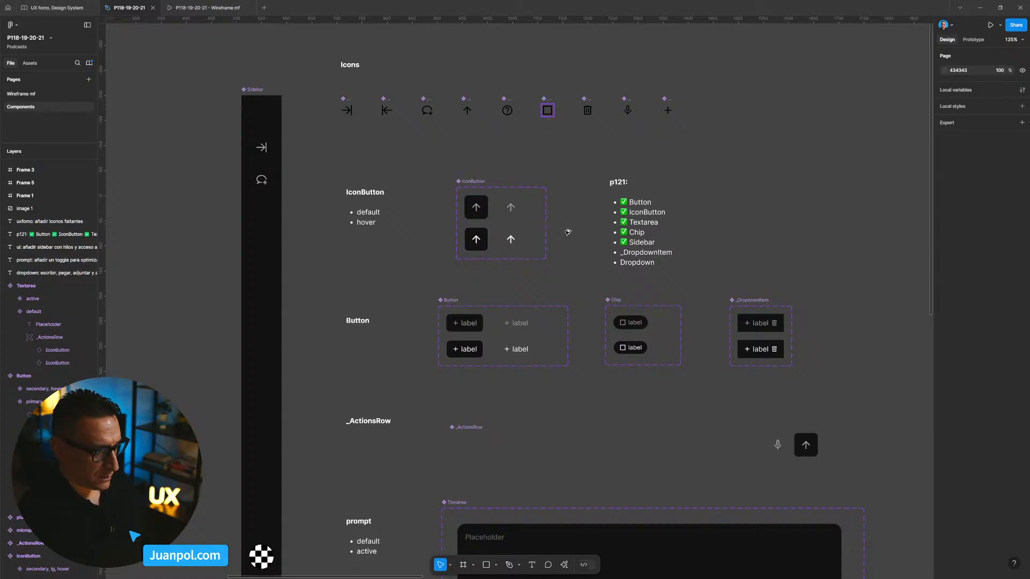
Place an instance of the square-outline icon between the IconButton and Button sets and check the size of the Button's plus icon
drag(547, 114, 553, 285)
scroll(574, 289, up, 5)
scroll(574, 289, up, 2)
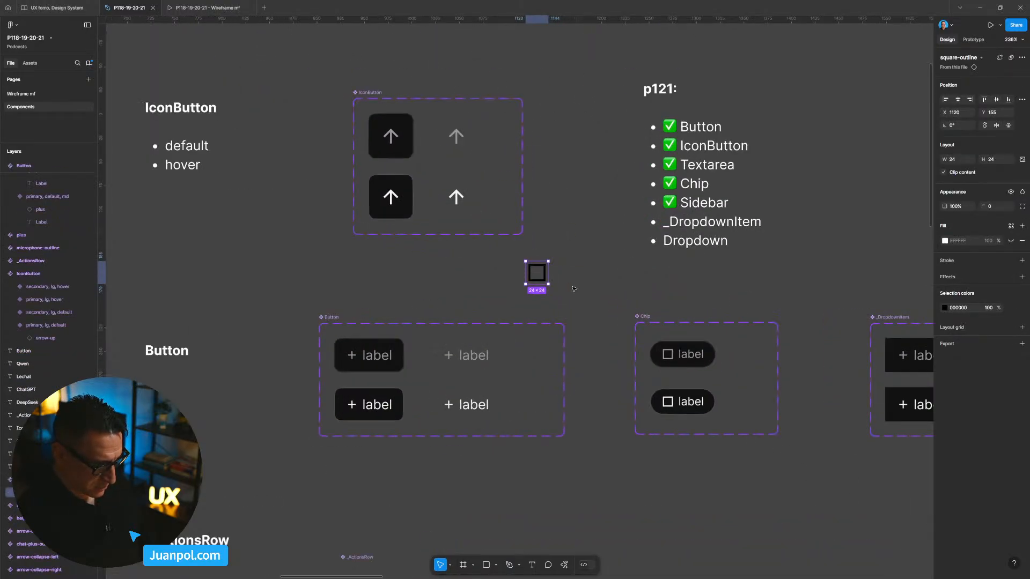
ctrl+click(356, 359)
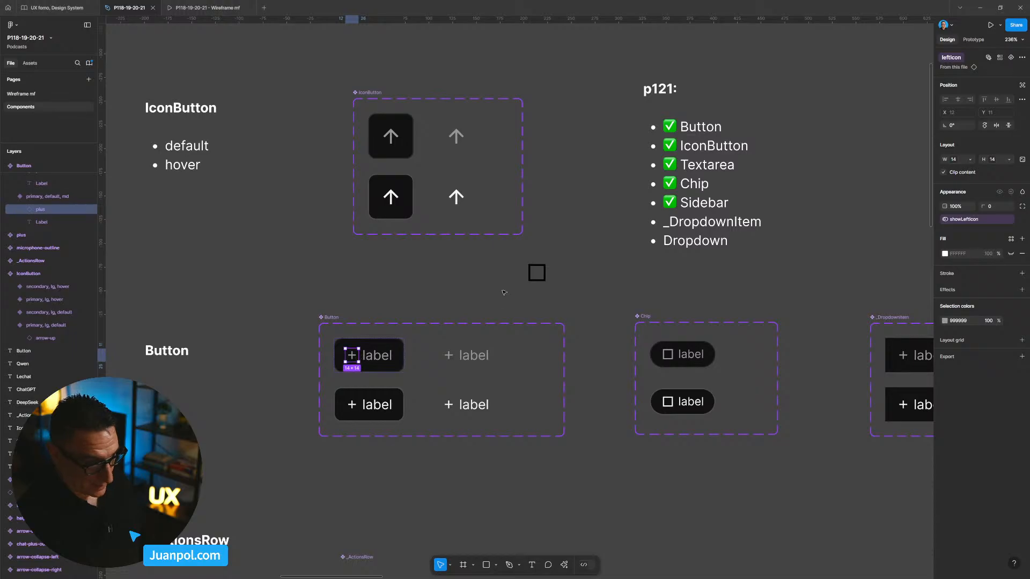
click(537, 279)
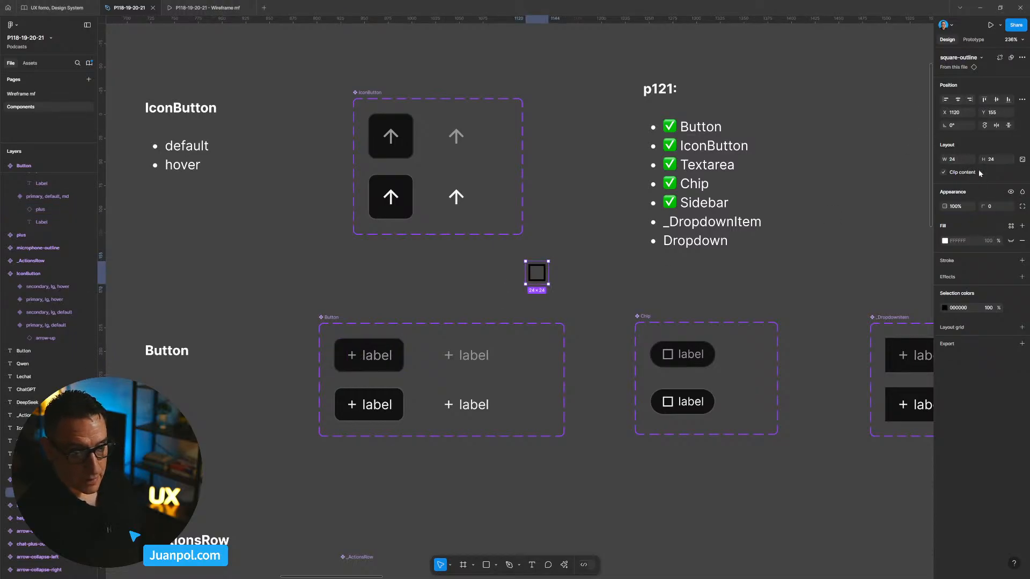
ctrl+click(358, 356)
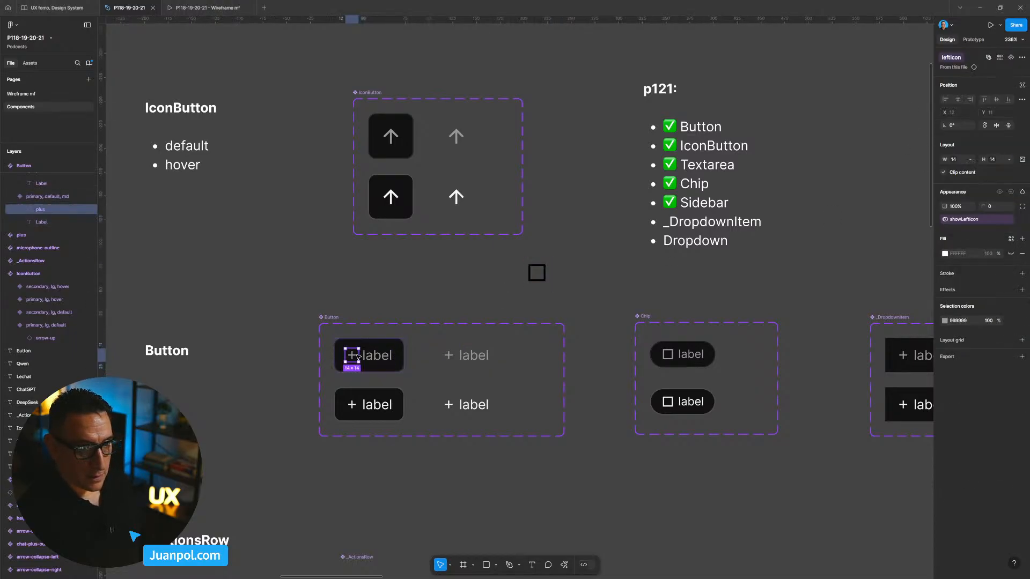
Bind both the width and height of the loose square-outline instance to the spacing-06 variable (14)
click(537, 272)
click(970, 160)
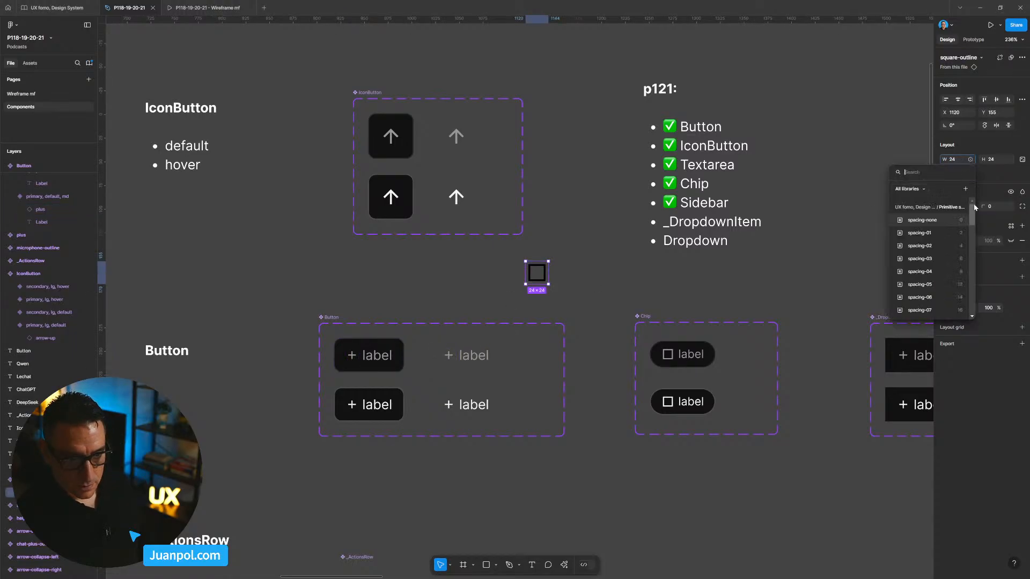
drag(976, 222, 976, 230)
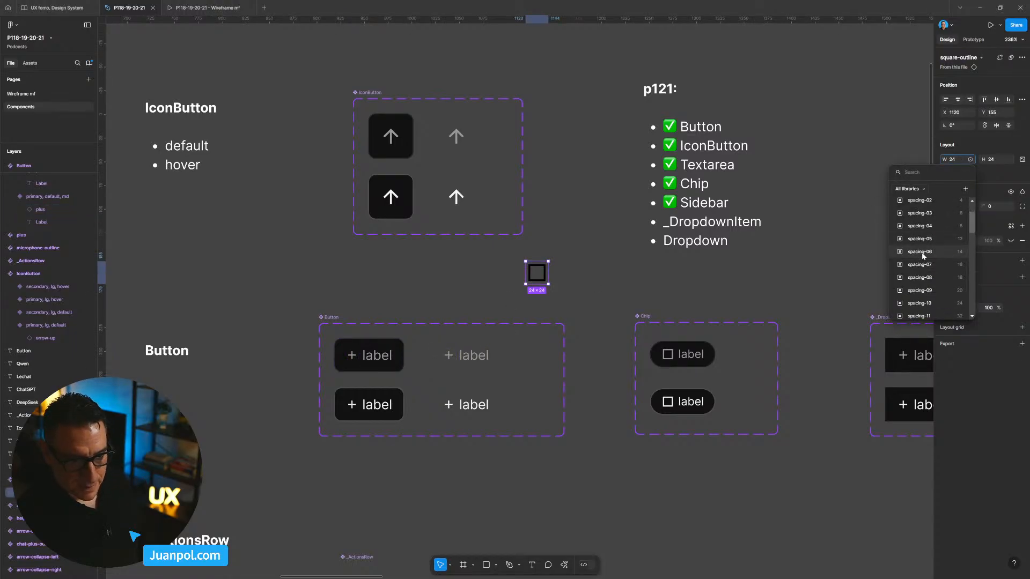
click(919, 252)
click(1009, 160)
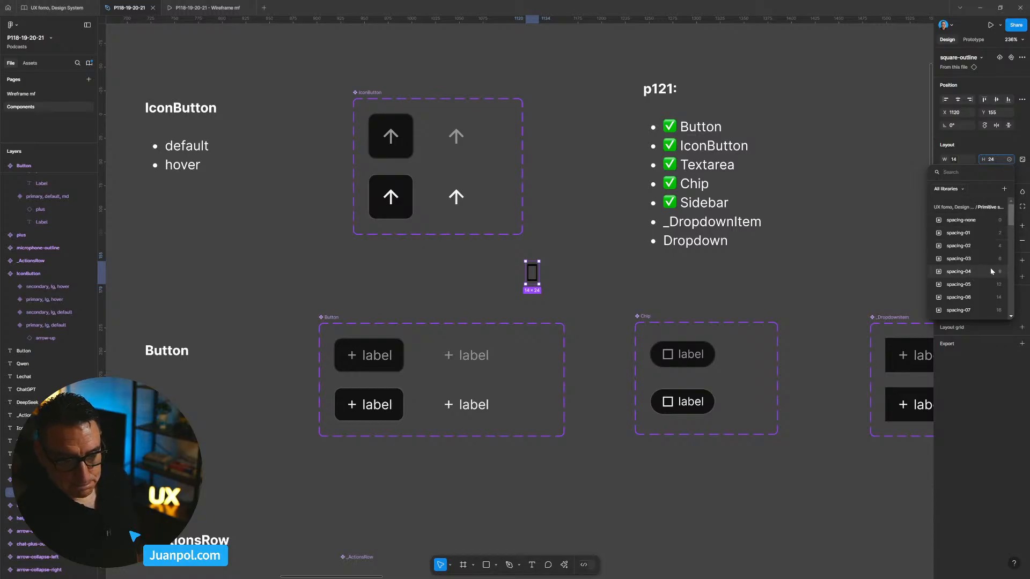
click(963, 295)
click(574, 276)
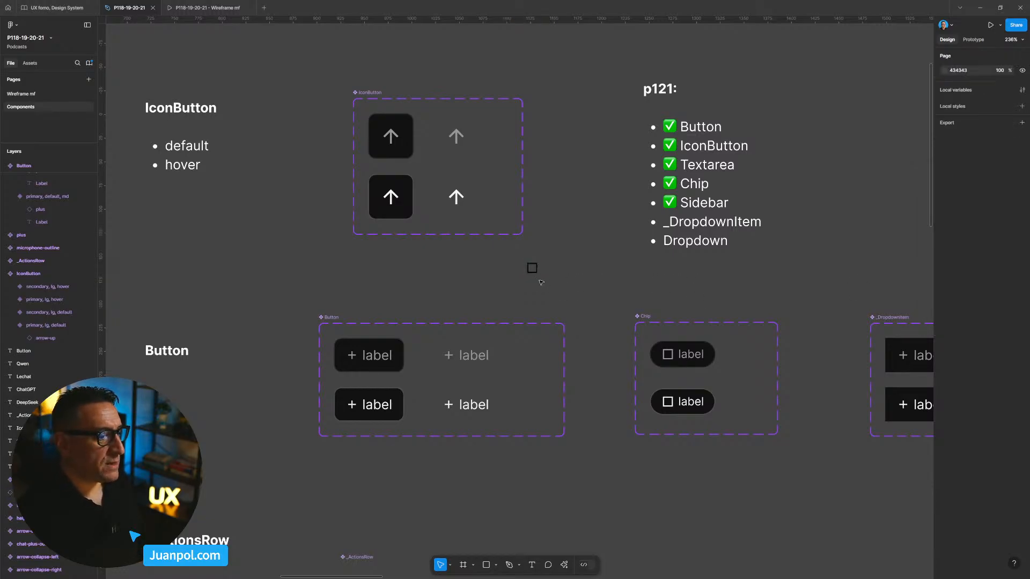
Move the square-outline icon into the primary default Button after its label and color it 999999
drag(558, 286, 509, 324)
scroll(510, 324, up, 3)
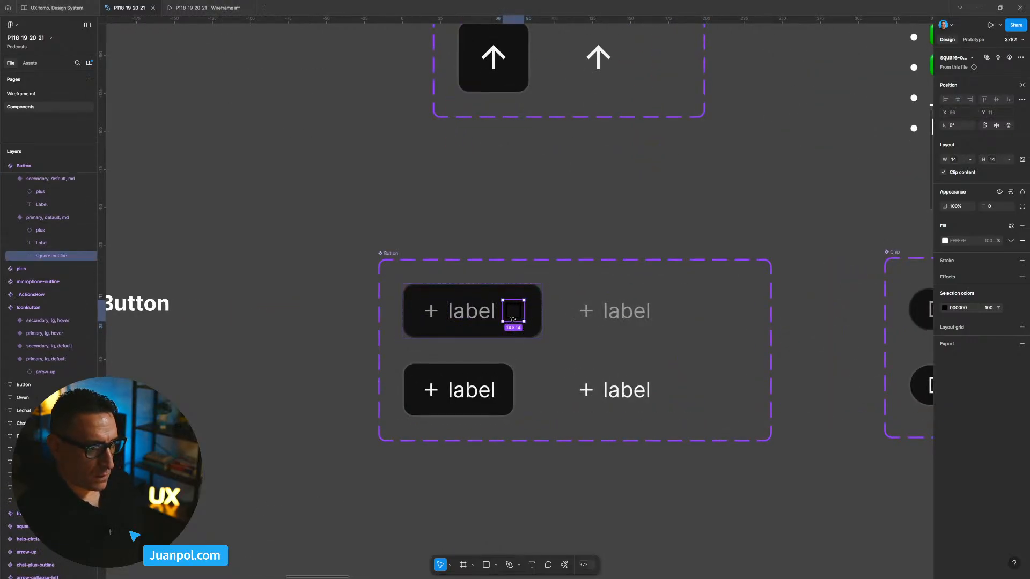
click(474, 317)
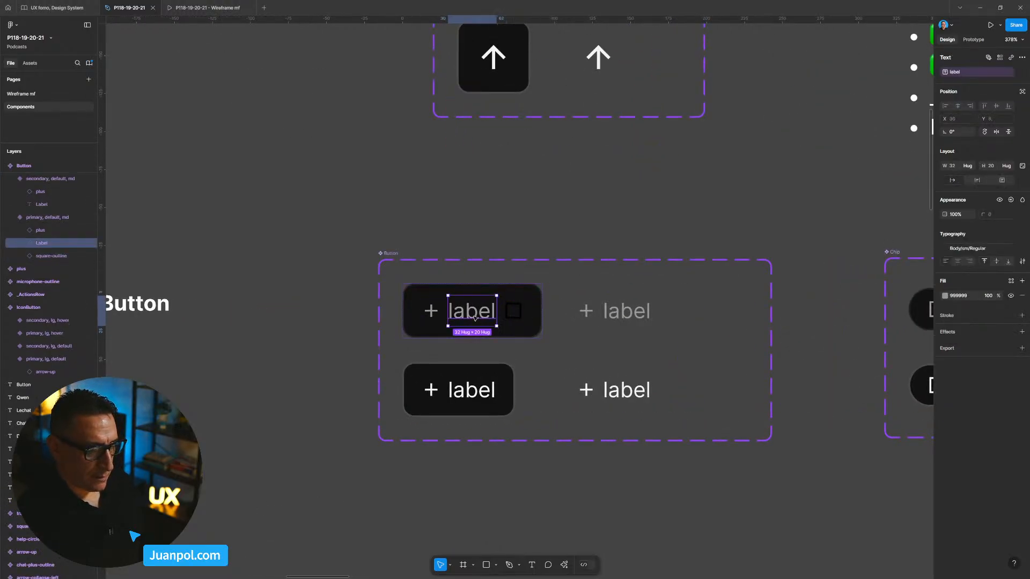
click(520, 314)
text(99)
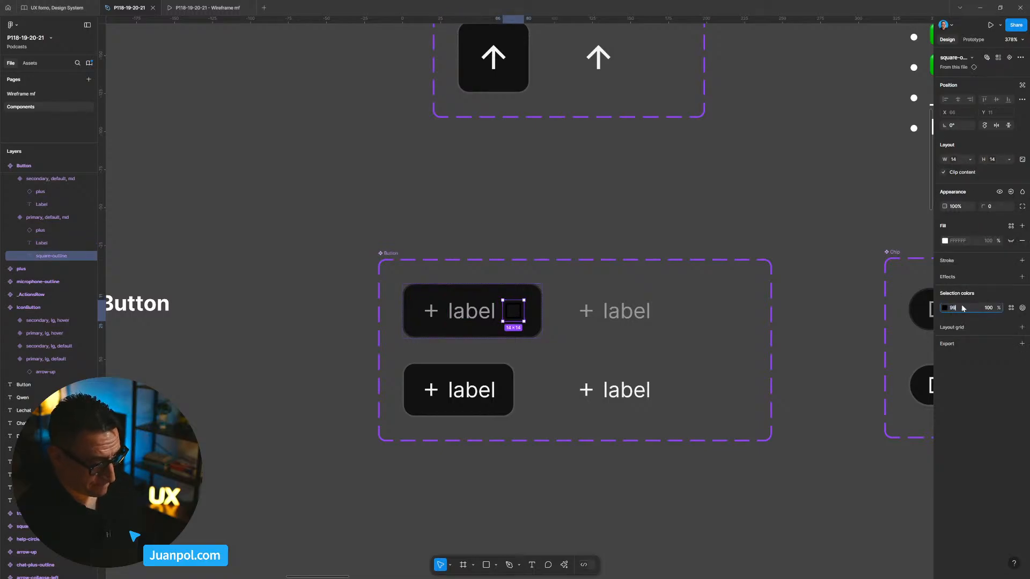
key(Return)
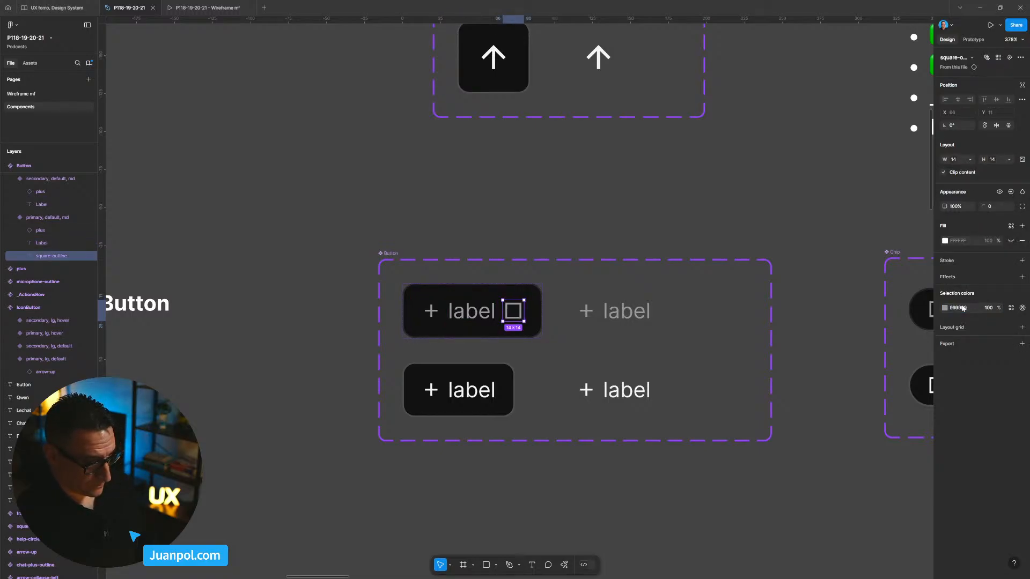
Copy the grey square-outline icon into the secondary default Button, after its label
key(ctrl+c)
key(Escape)
click(655, 307)
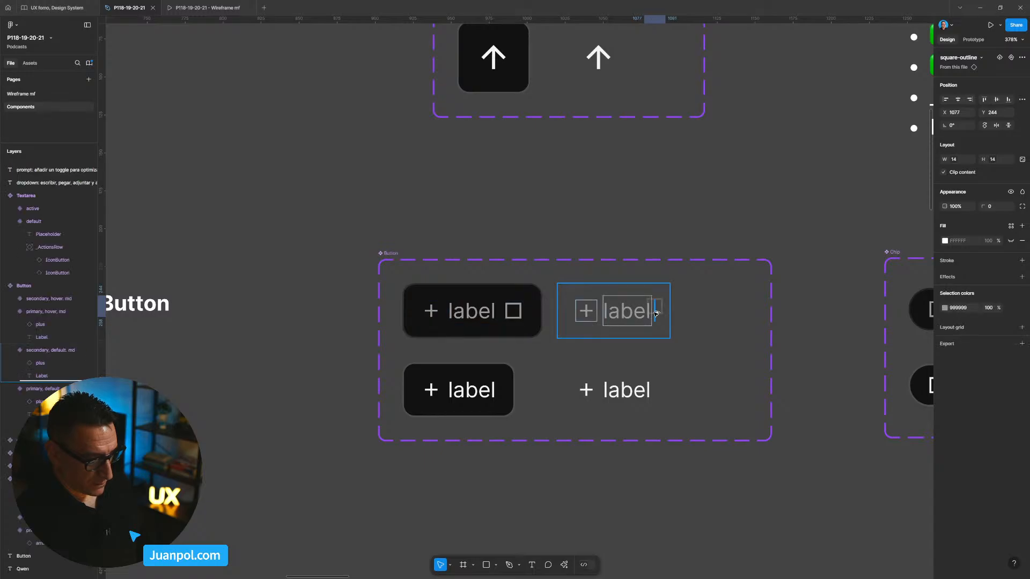
key(ctrl+v)
click(625, 319)
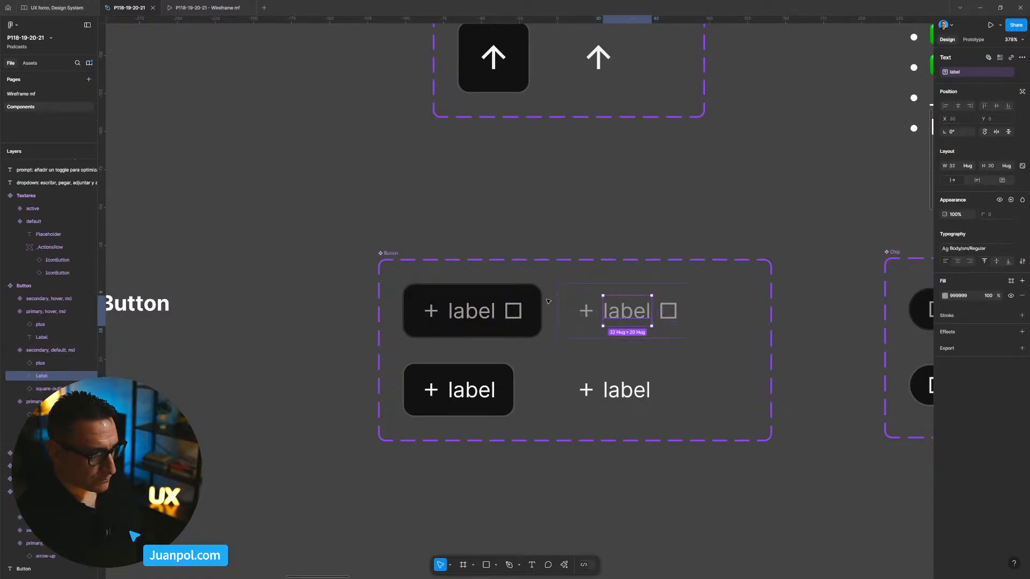
Copy the square-outline icon after the label in the primary and secondary hover Buttons, coloring it F5F5F5
click(519, 313)
click(520, 314)
key(ctrl+c)
key(Escape)
click(472, 390)
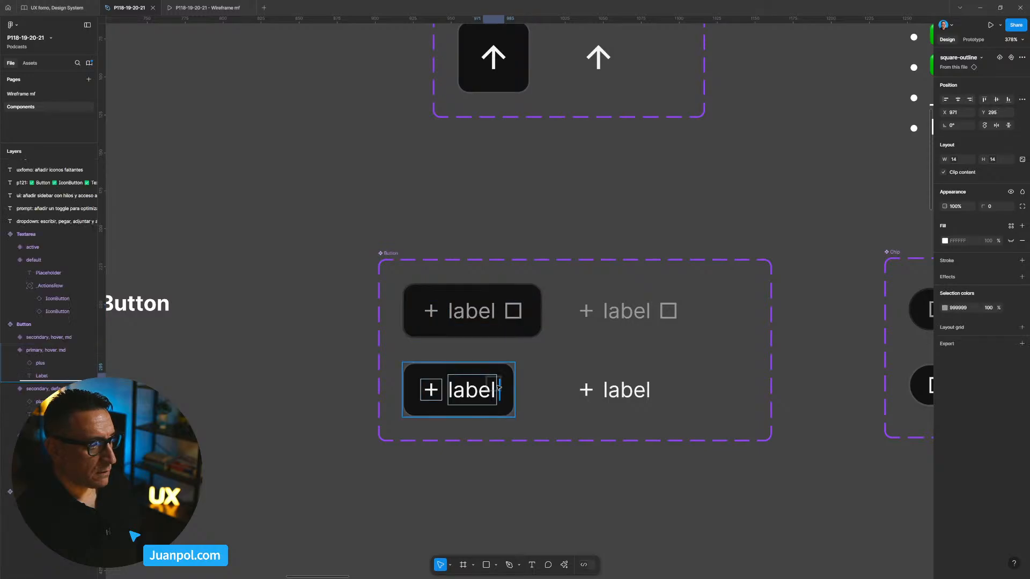
key(ctrl+v)
click(971, 307)
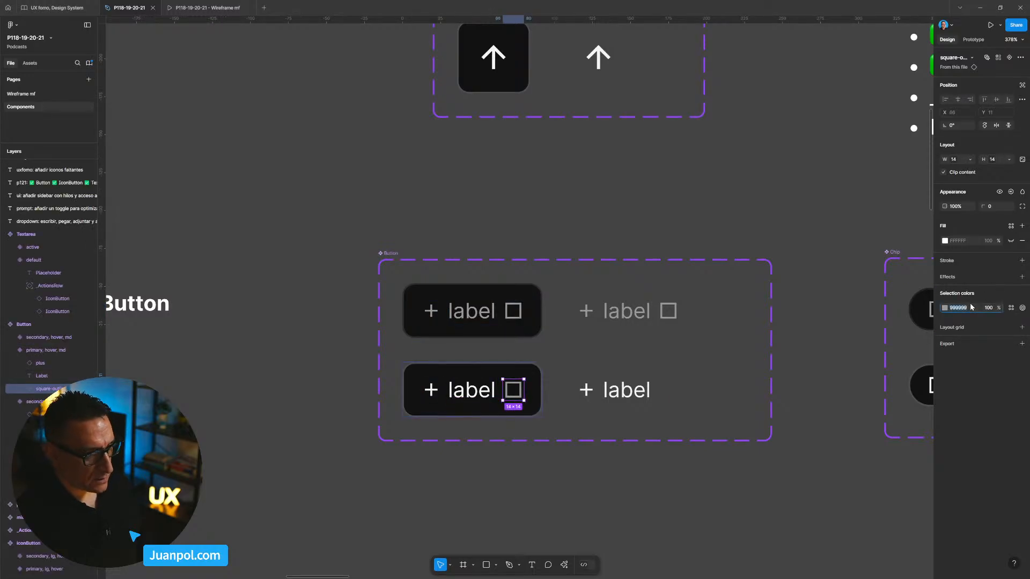
text(f5f5f5)
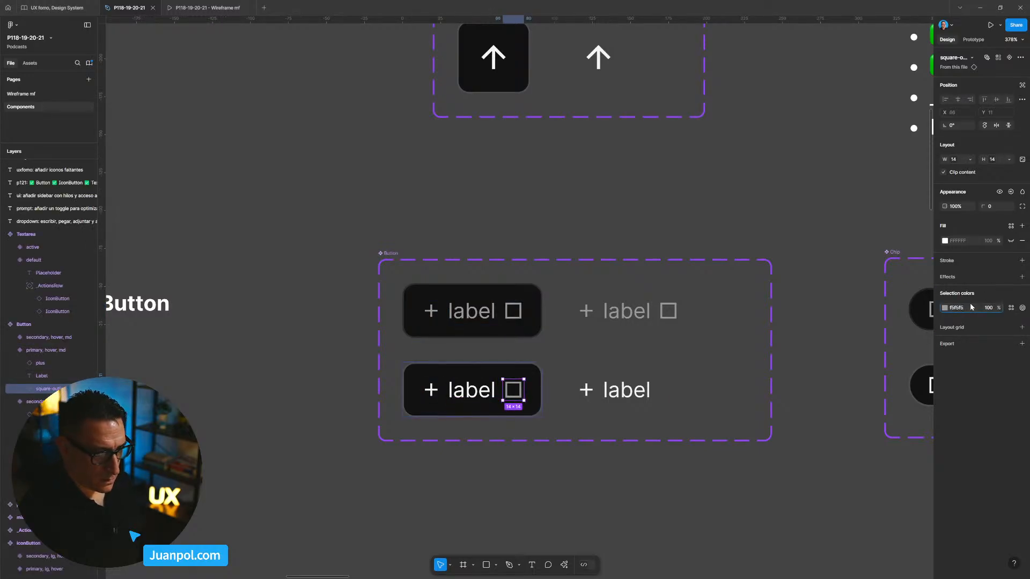
key(Return)
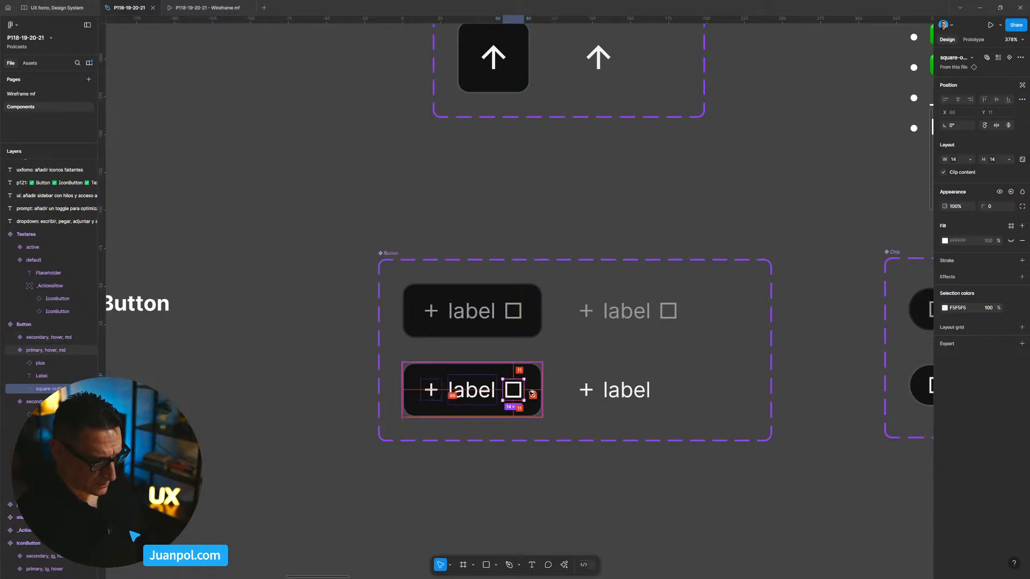
click(659, 396)
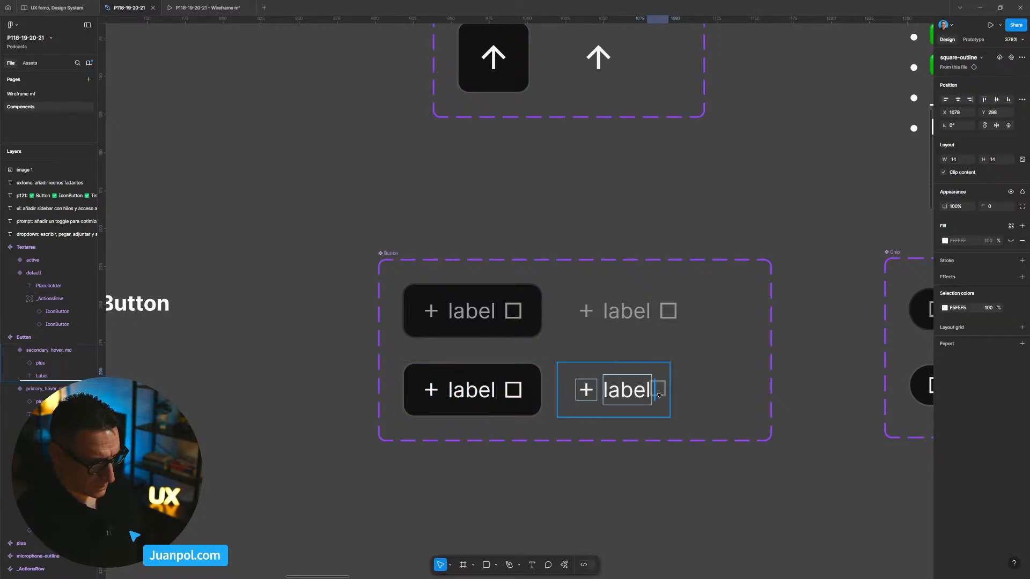
click(535, 207)
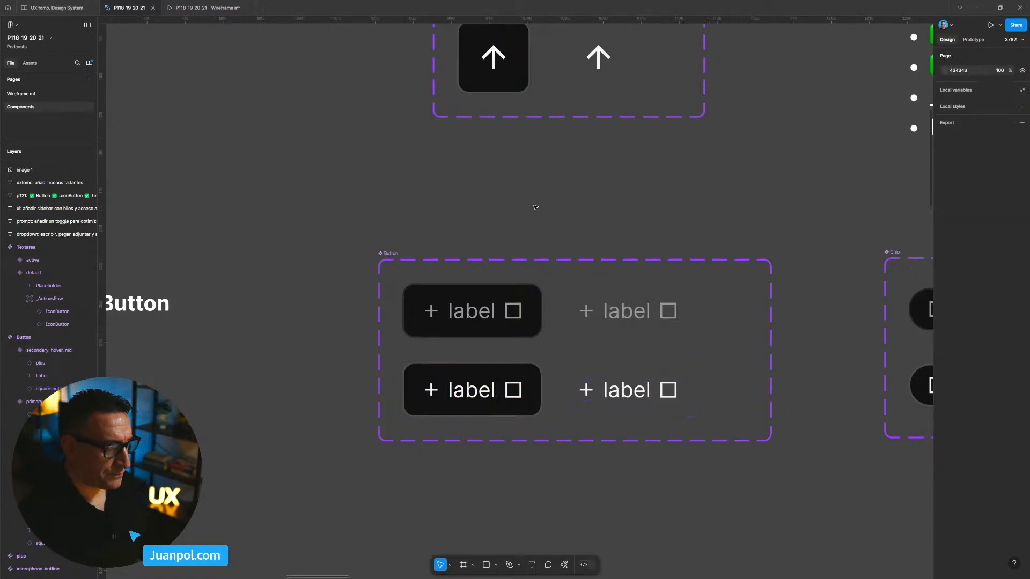
Create a boolean visibility property named showRightIcon, set to True, for the square-outline icons of all four Button variants
click(515, 312)
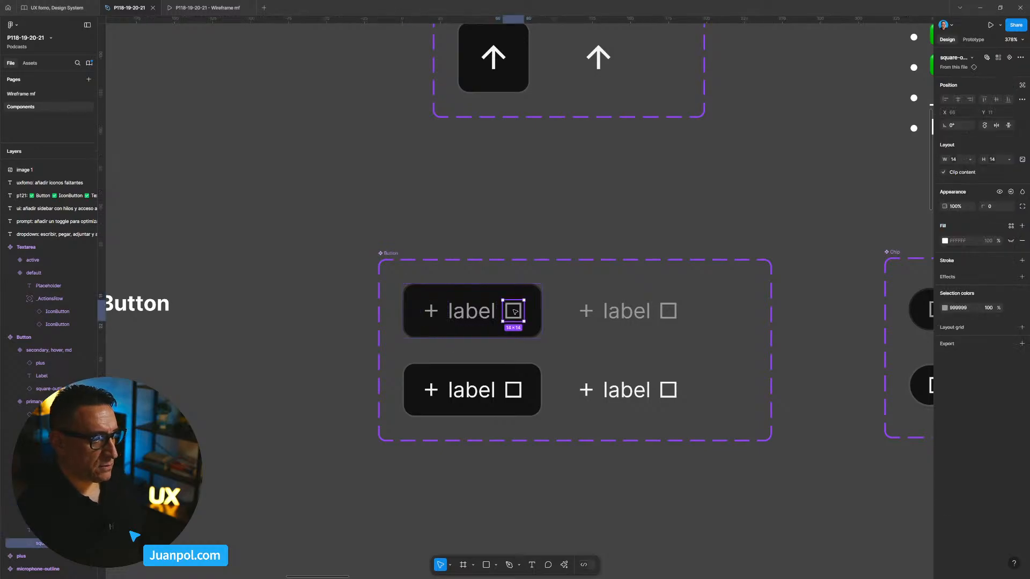
click(987, 58)
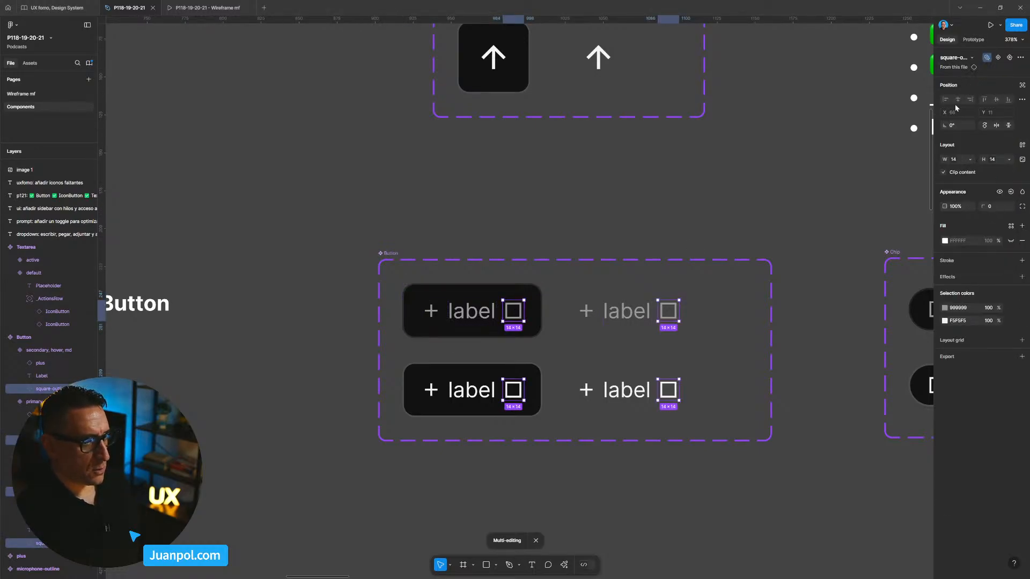
scroll(870, 195, down, 1)
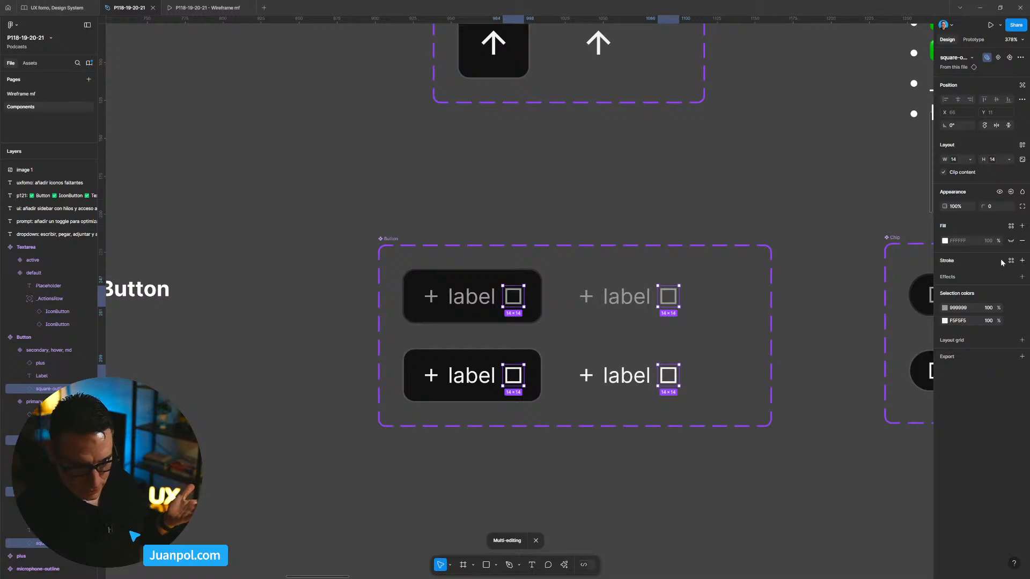
click(1010, 192)
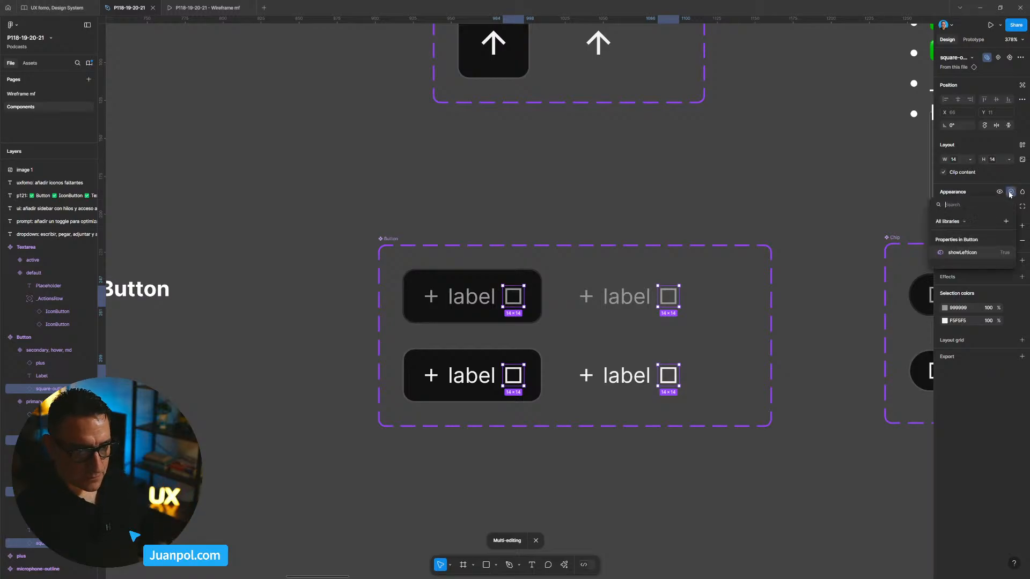
click(1006, 222)
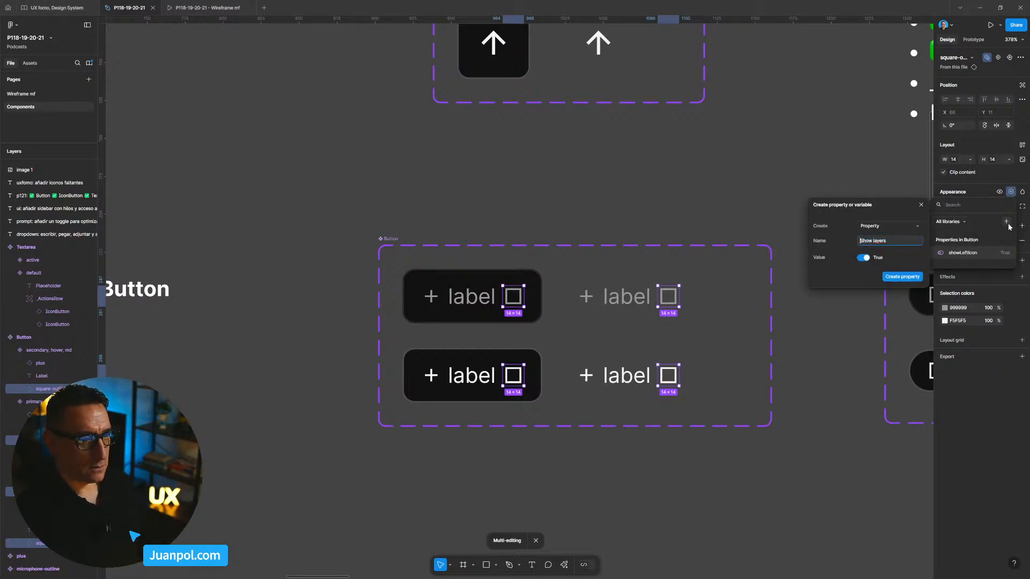
key(shift+End)
key(BackSpace)
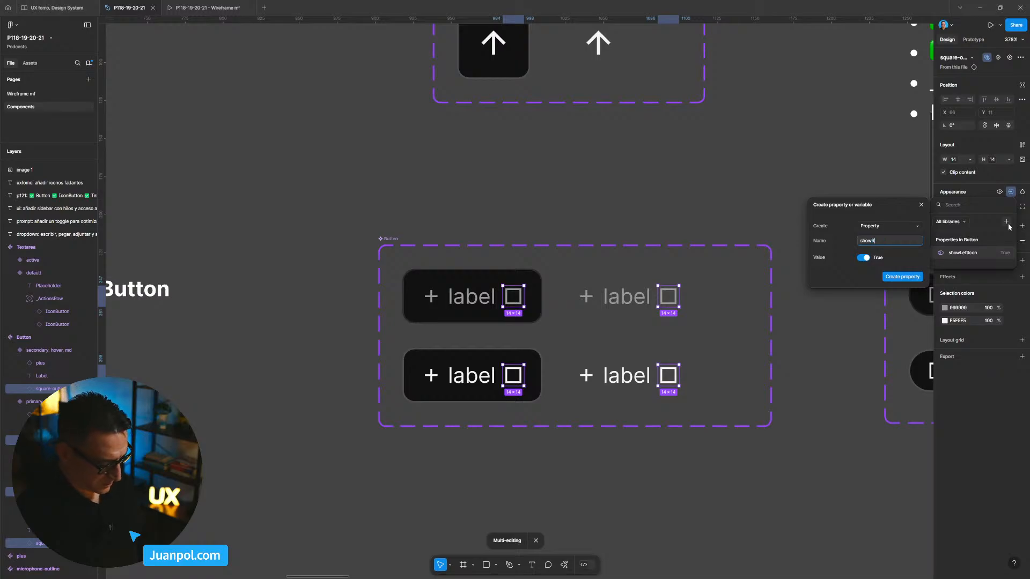
text(RightIcon)
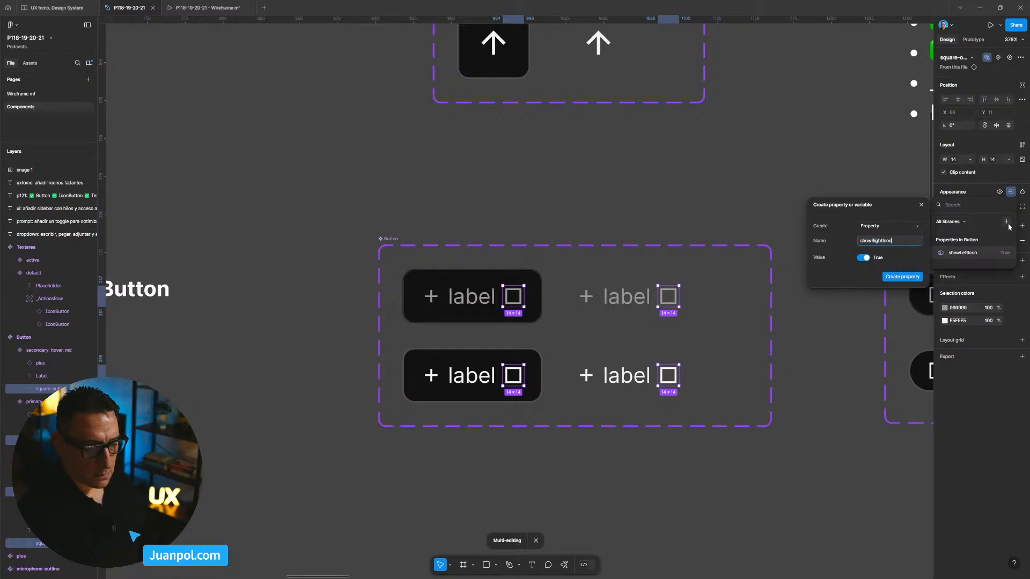
click(916, 279)
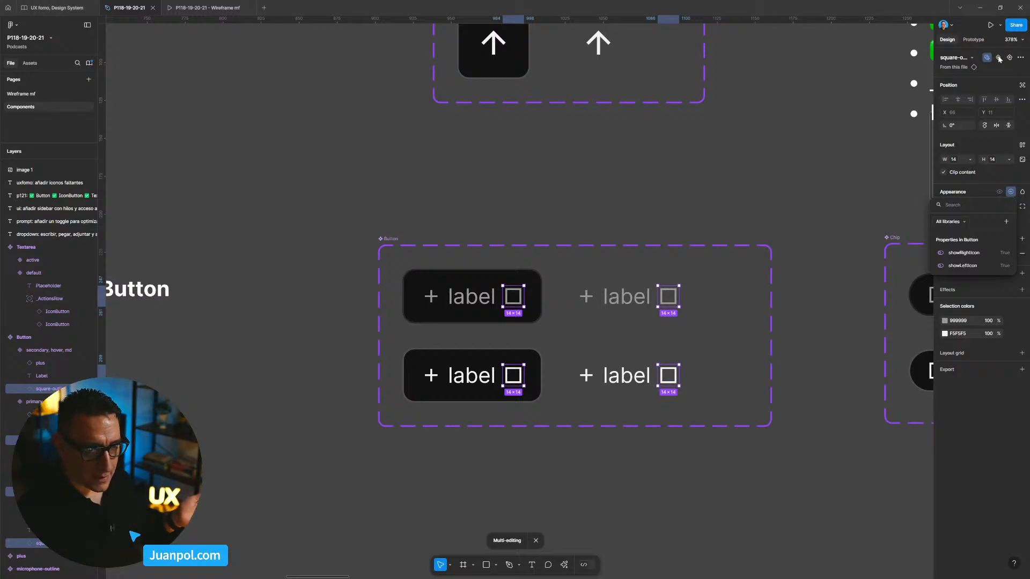
key(Escape)
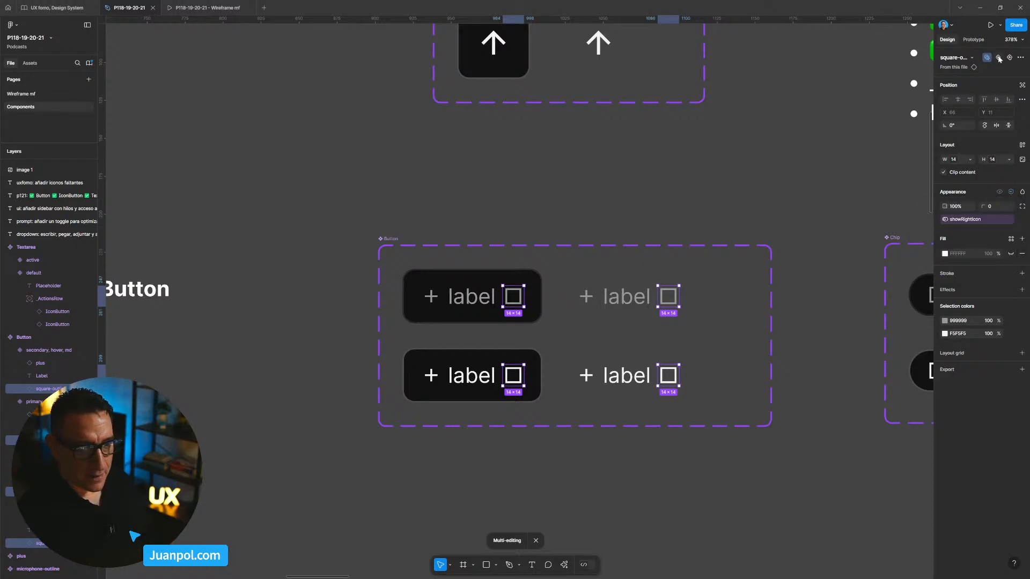
Create an instance swap property named rightIcon with the value square-outline for the four selected icons
click(998, 57)
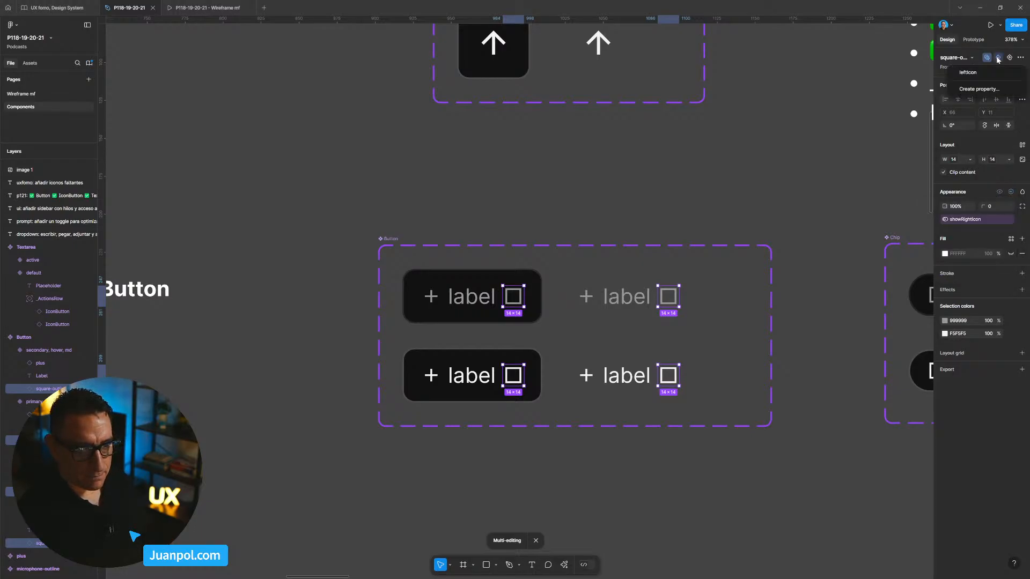
click(997, 90)
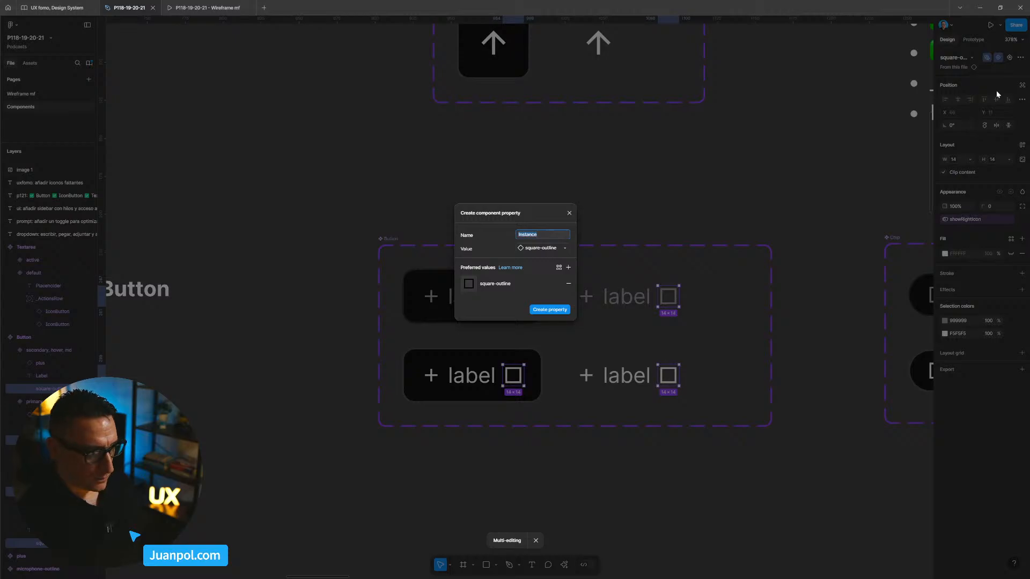
text(ri)
key(BackSpace)
key(BackSpace)
text(rightIcon)
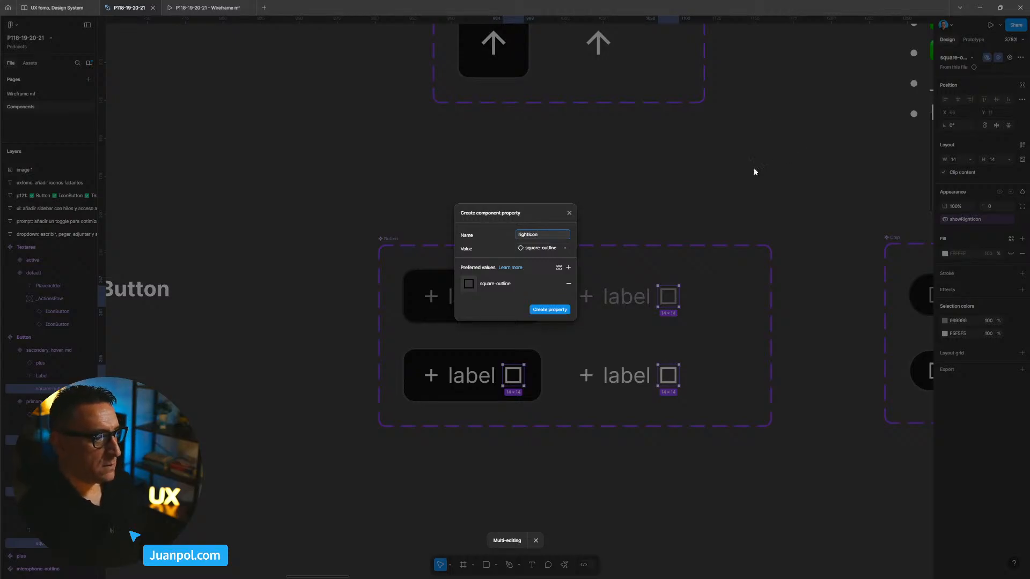
click(551, 310)
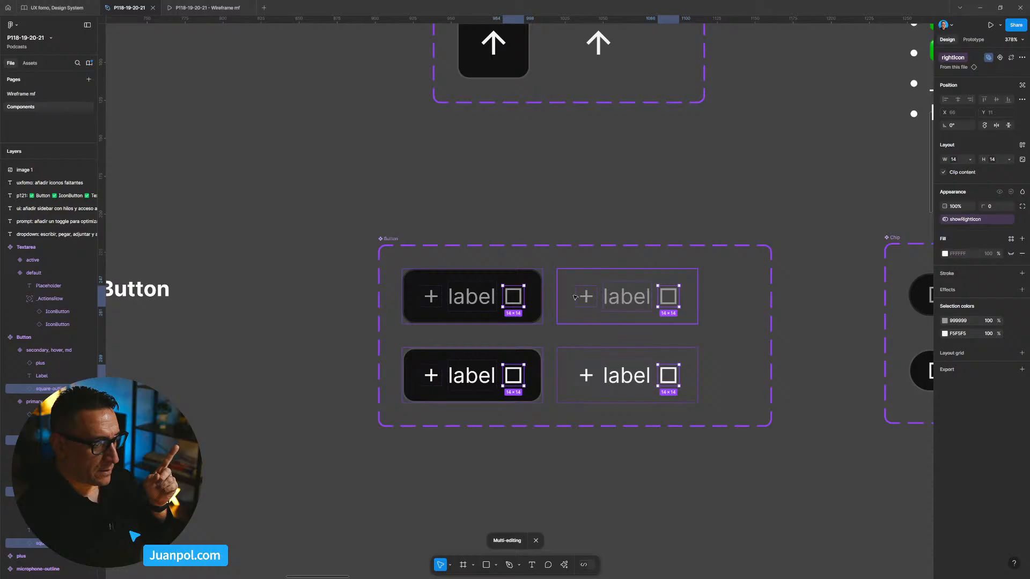
Reorder the Button set's properties so showLeftIcon sits above leftIcon, and rename leftIcon as "↪ leftIcon"
click(533, 245)
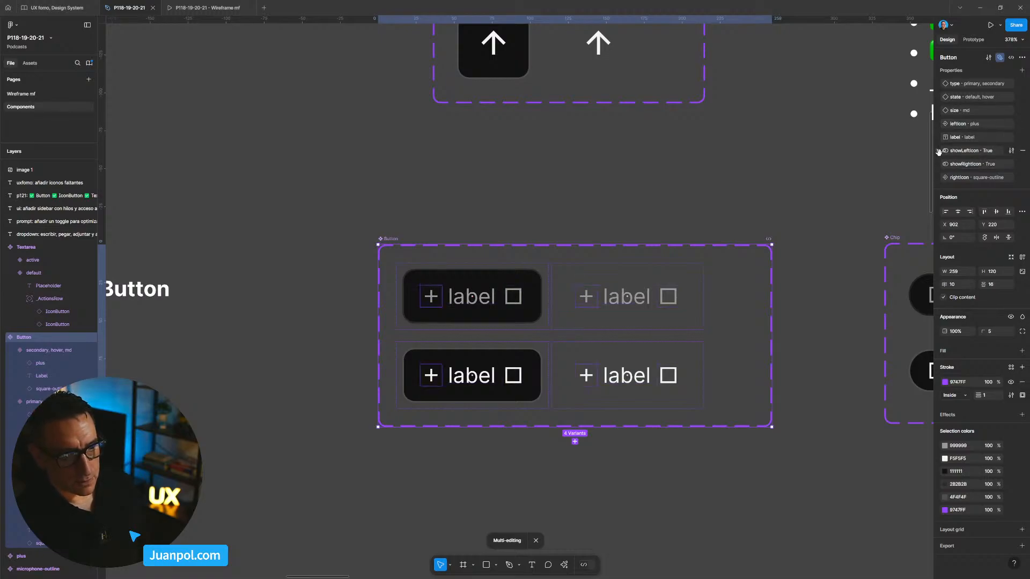
drag(937, 152, 934, 116)
double_click(961, 139)
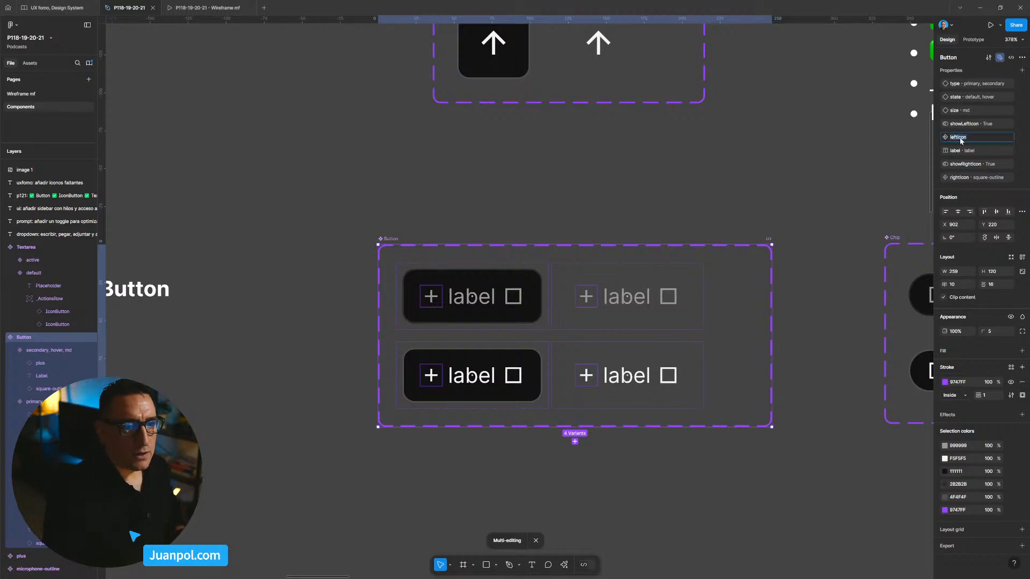
click(961, 139)
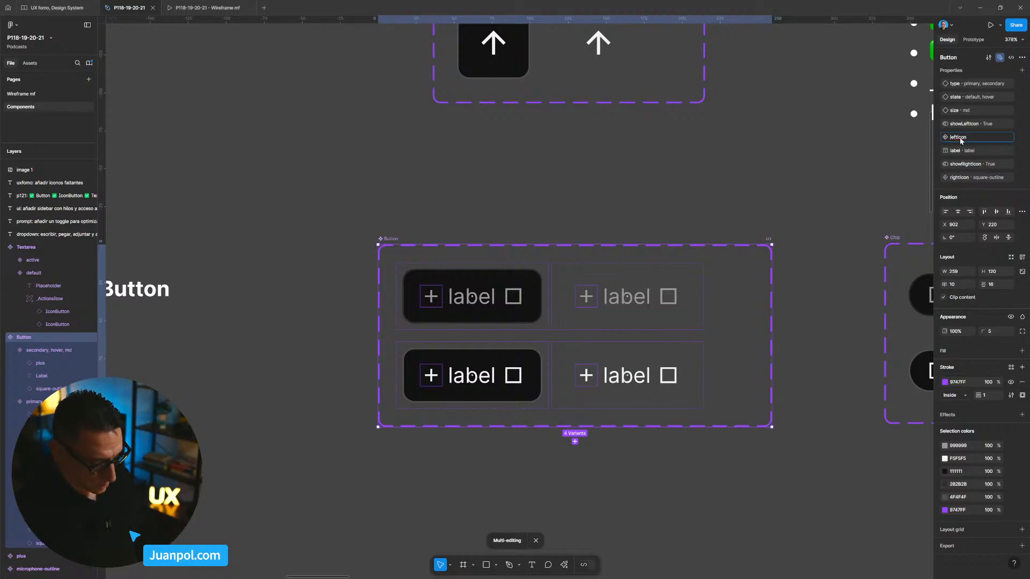
text(↪)
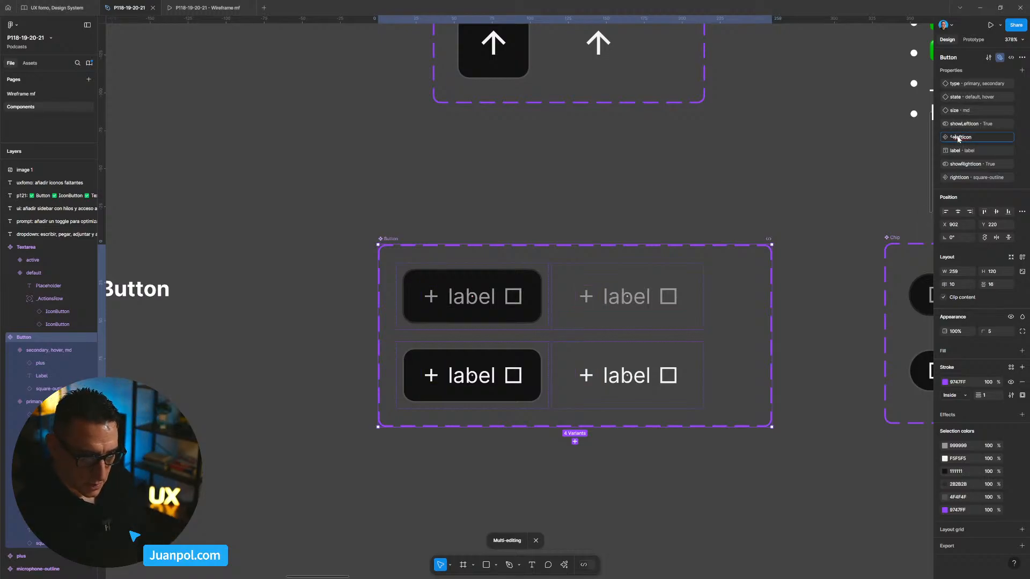
key(Return)
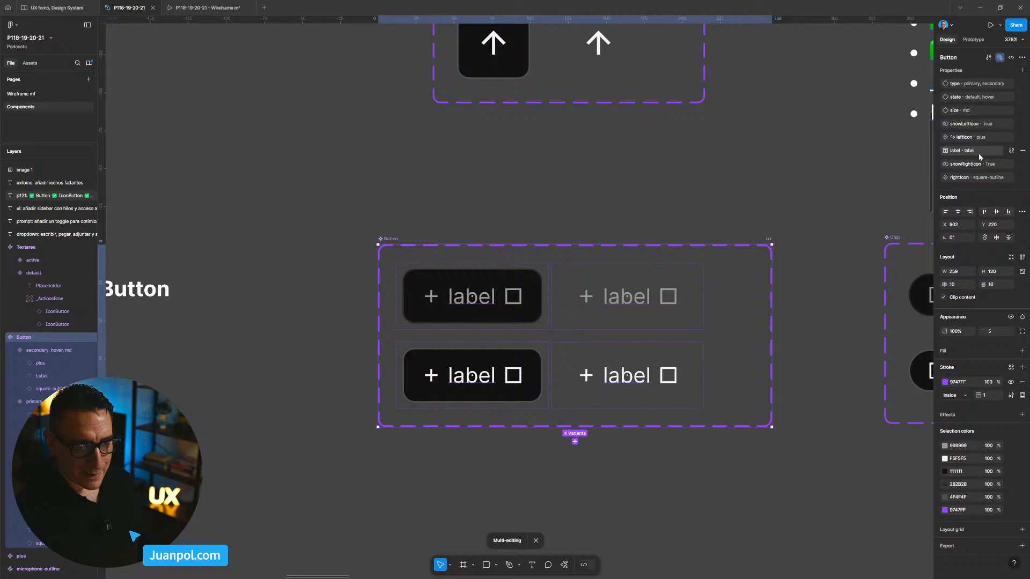
Add a "↳" prefix to the rightIcon property name of the Button component set
double_click(960, 178)
key(Left)
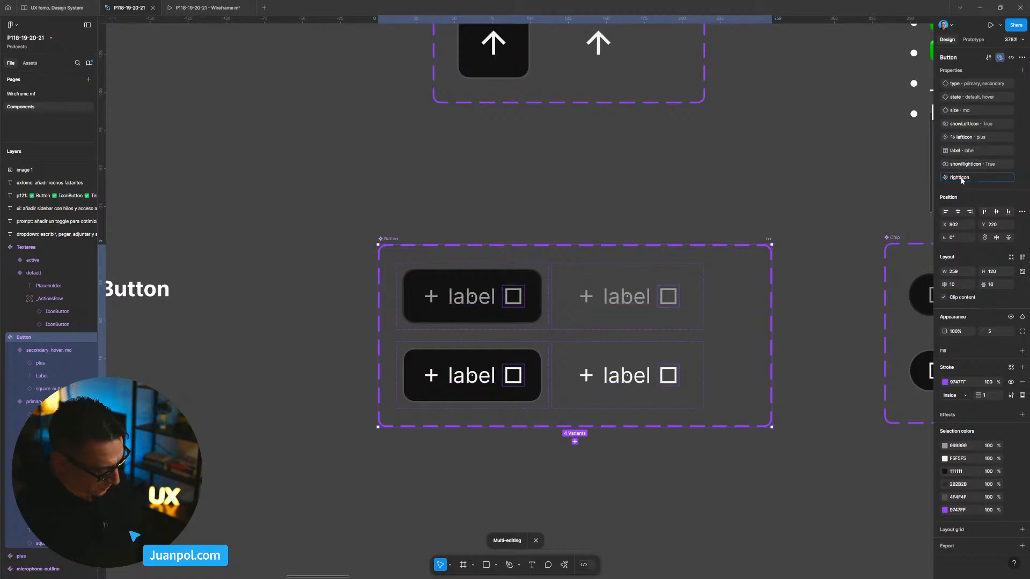
key(Return)
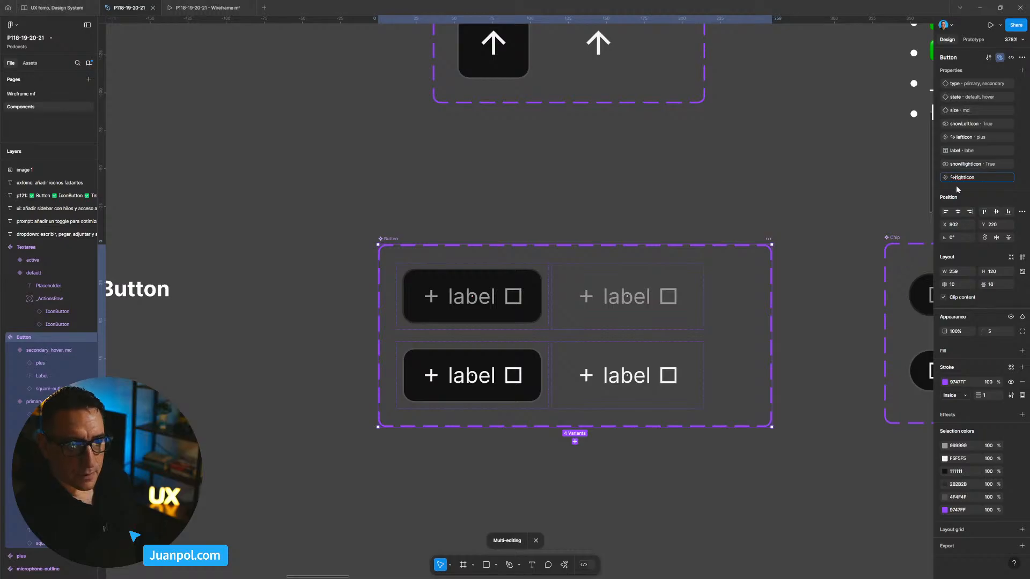
click(881, 188)
Mark _DropdownItem as done in the p121 checklist with a ✅ before its name
drag(826, 180, 739, 165)
scroll(733, 206, down, 4)
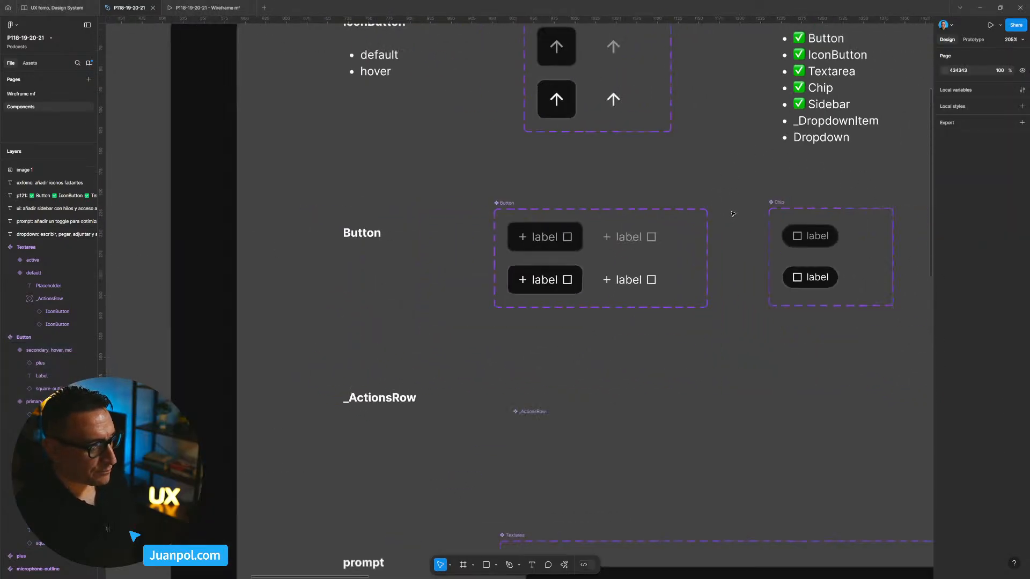
drag(726, 219, 632, 223)
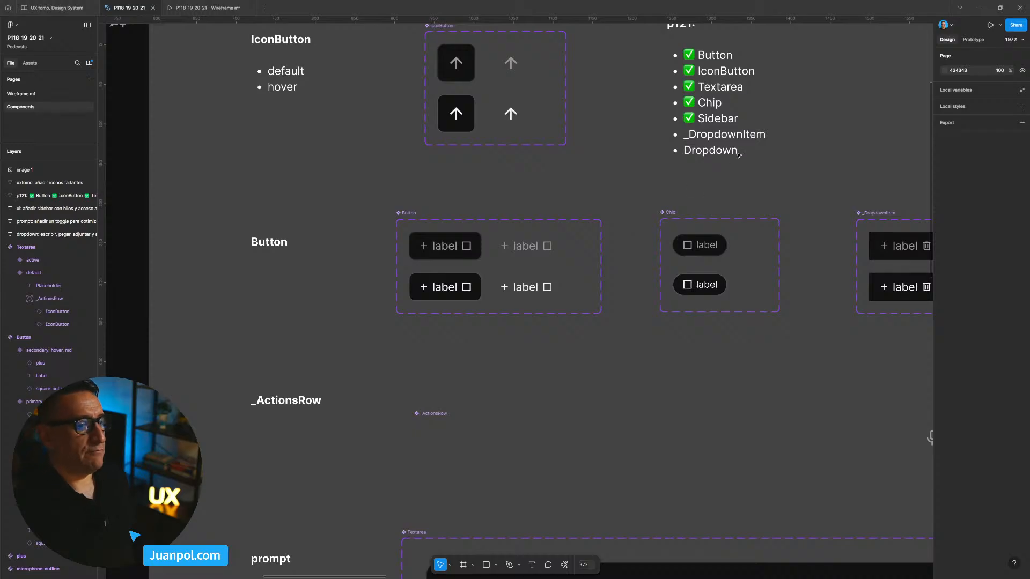
scroll(739, 155, right, 4)
scroll(739, 154, down, 1)
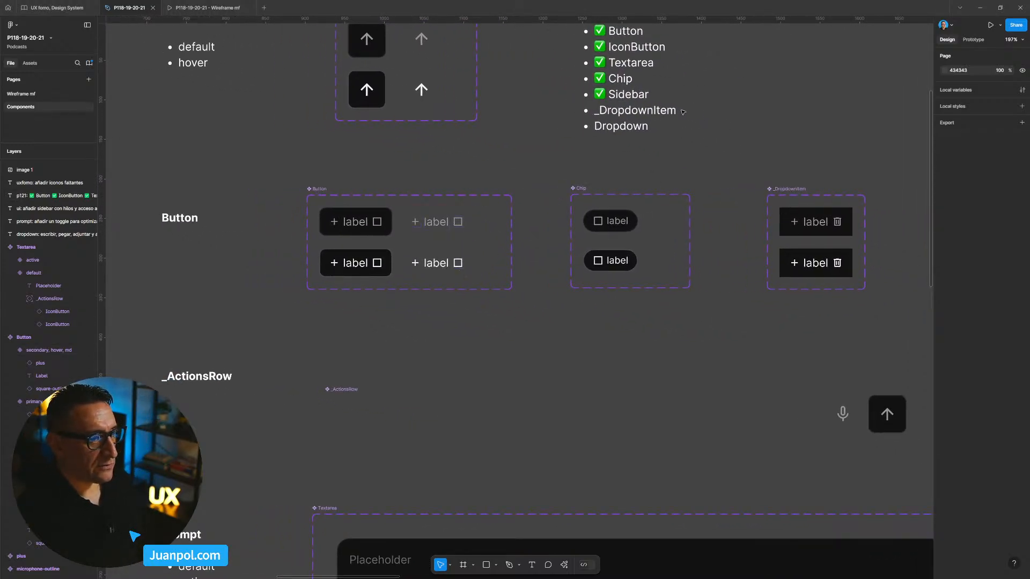
scroll(411, 226, up, 2)
scroll(410, 225, left, 1)
double_click(575, 136)
double_click(575, 135)
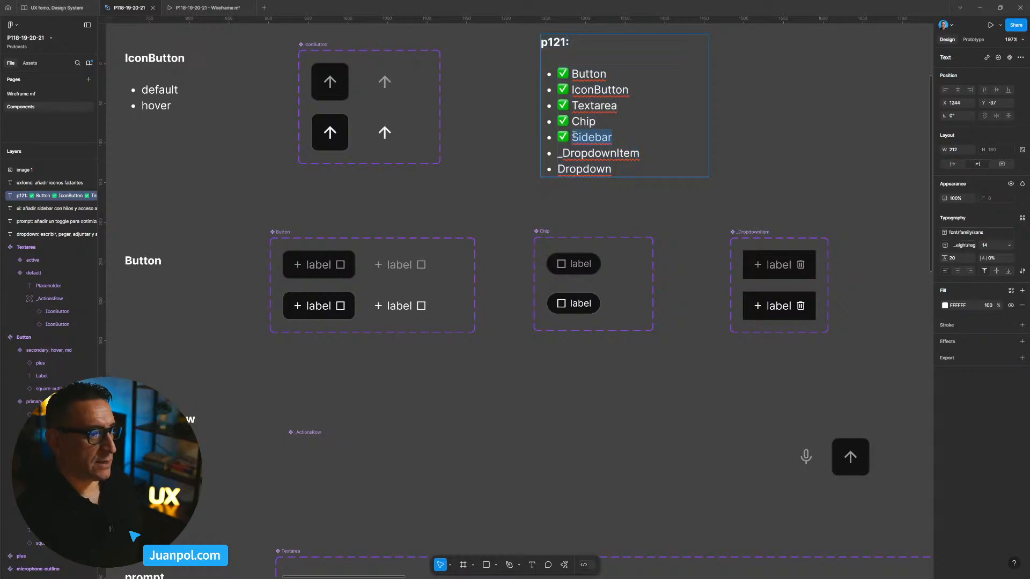
drag(575, 135, 558, 135)
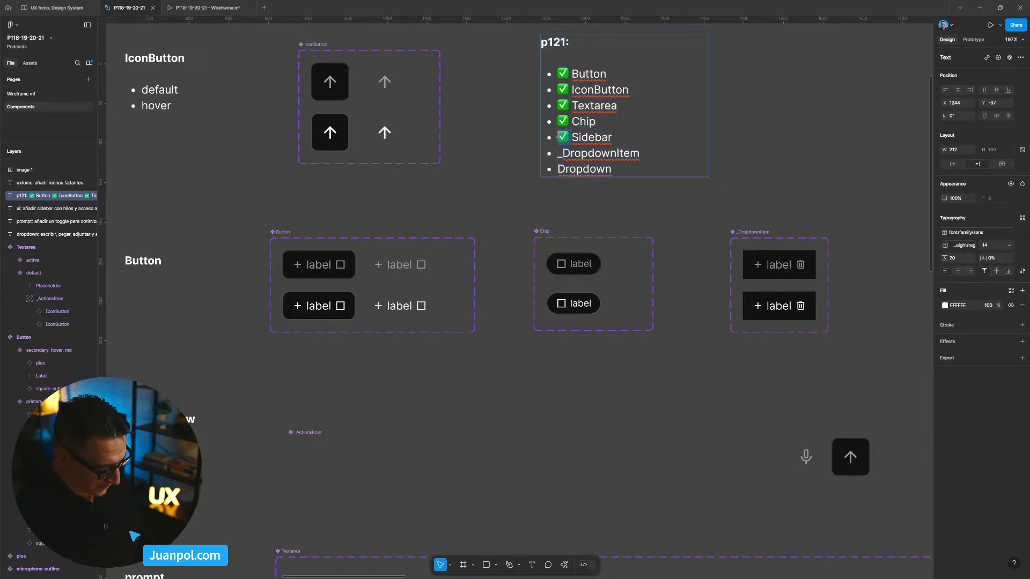
click(562, 153)
text(✅)
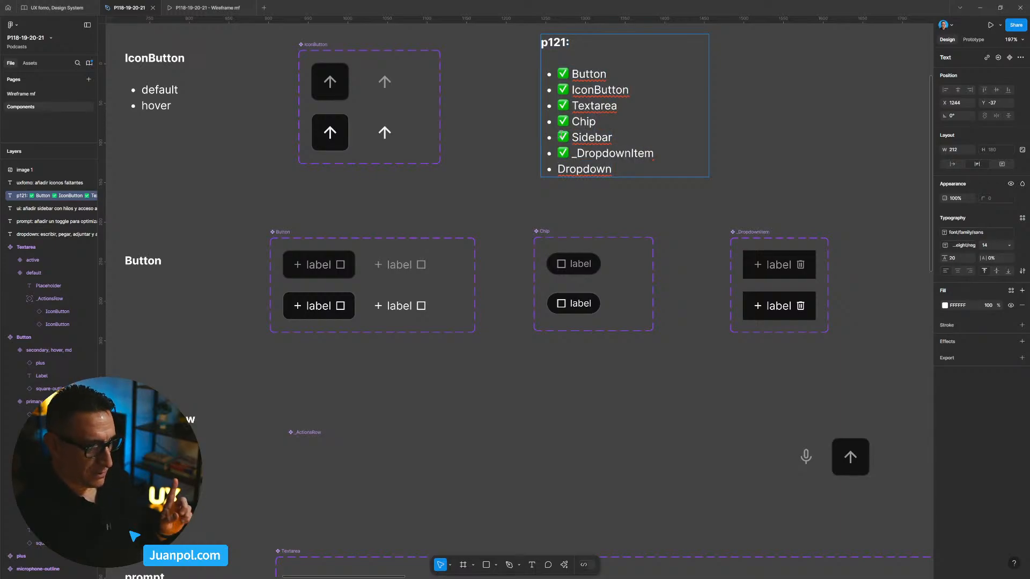
key(Escape)
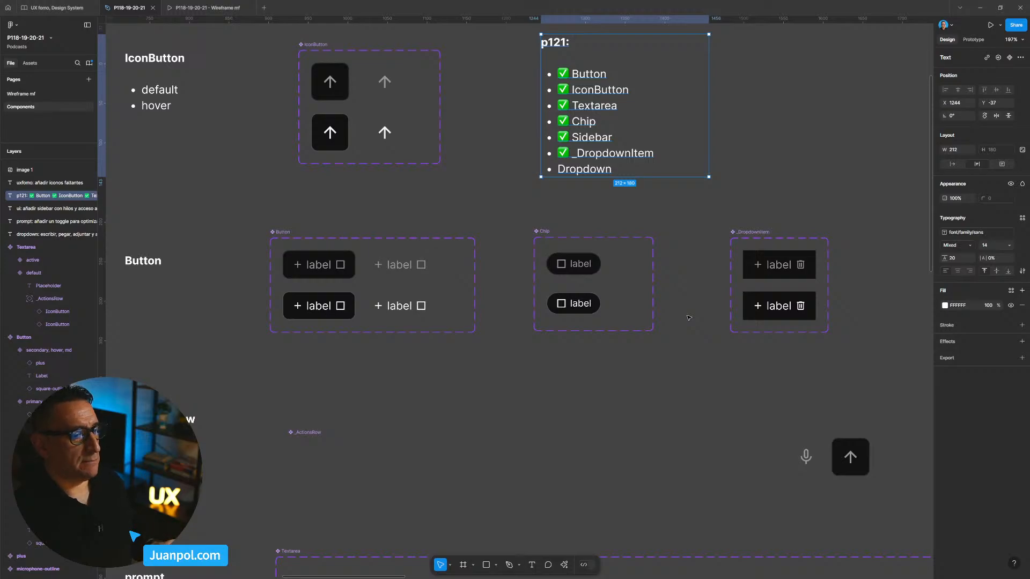
View the library colours for the default _DropdownItem label's fill, and look over the colour foundations in the UX fomo Design System file
scroll(687, 225, right, 5)
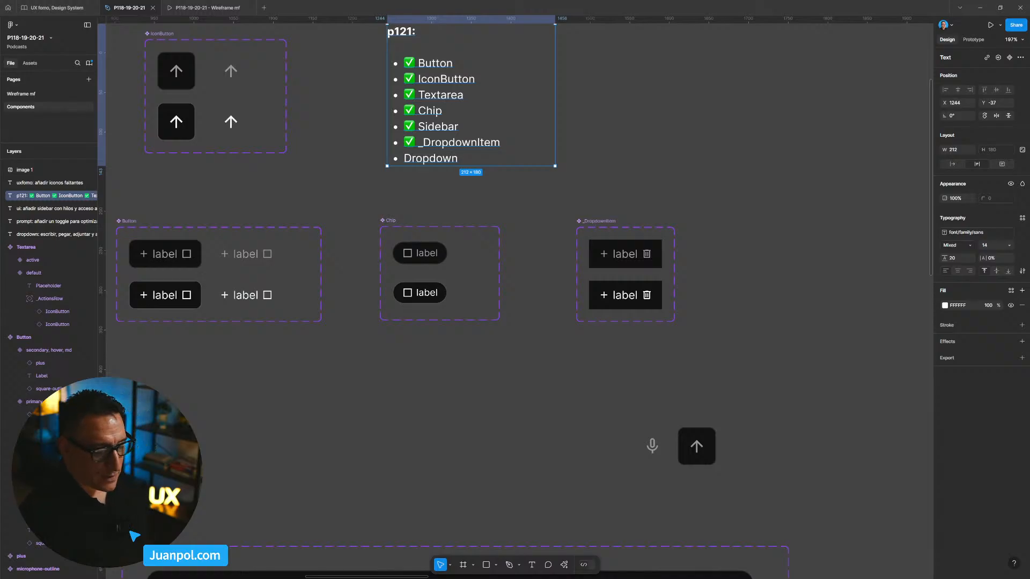
click(796, 300)
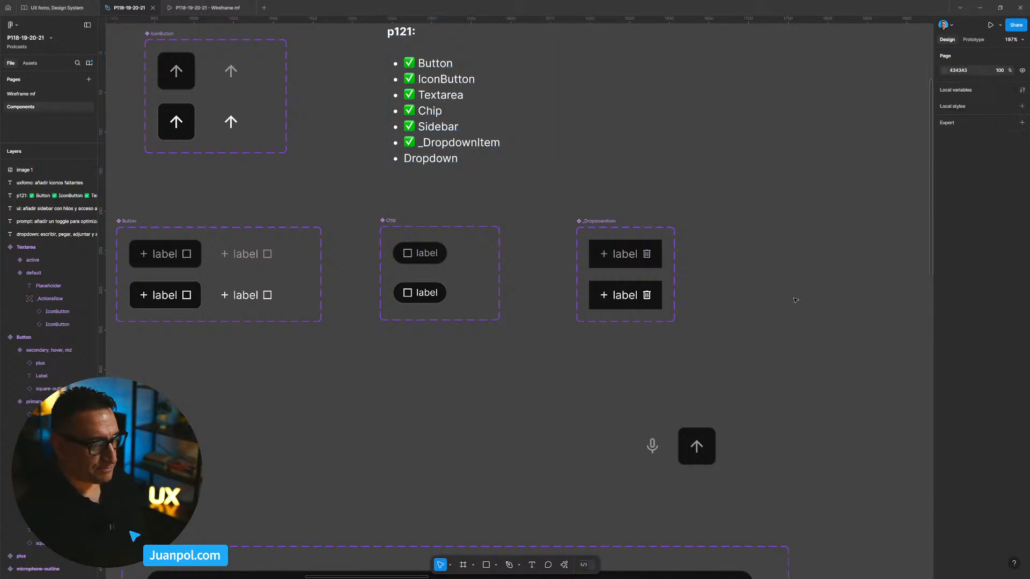
click(629, 260)
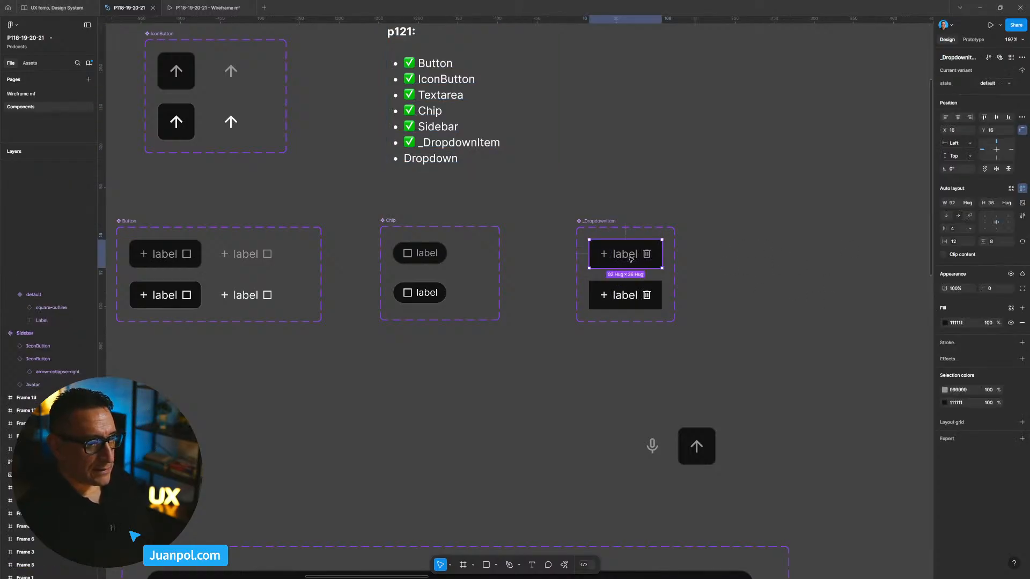
click(916, 301)
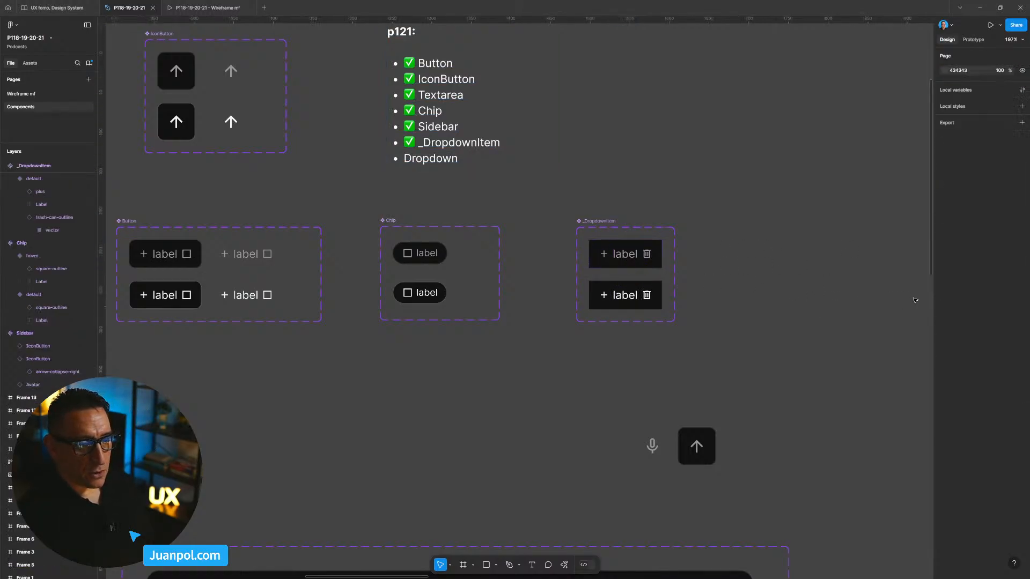
double_click(630, 262)
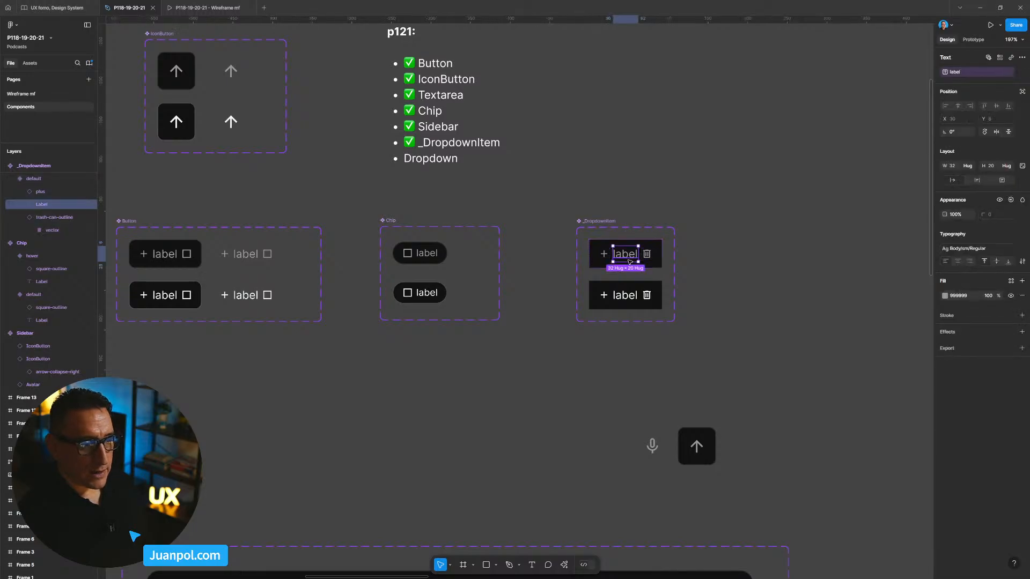
click(1011, 283)
mouse_move(934, 345)
mouse_down()
mouse_move(930, 415)
mouse_move(929, 356)
mouse_up()
click(923, 313)
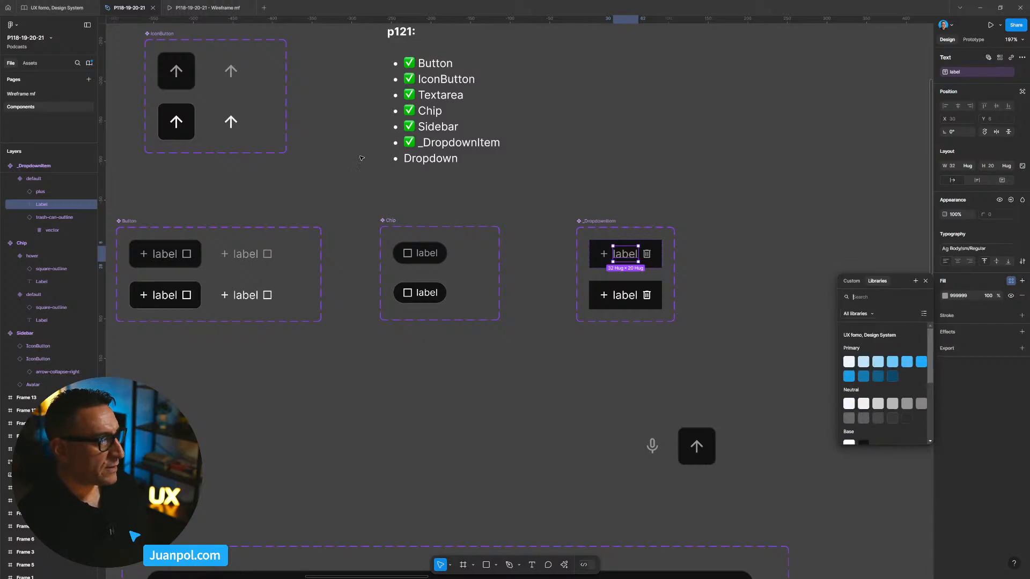
click(43, 5)
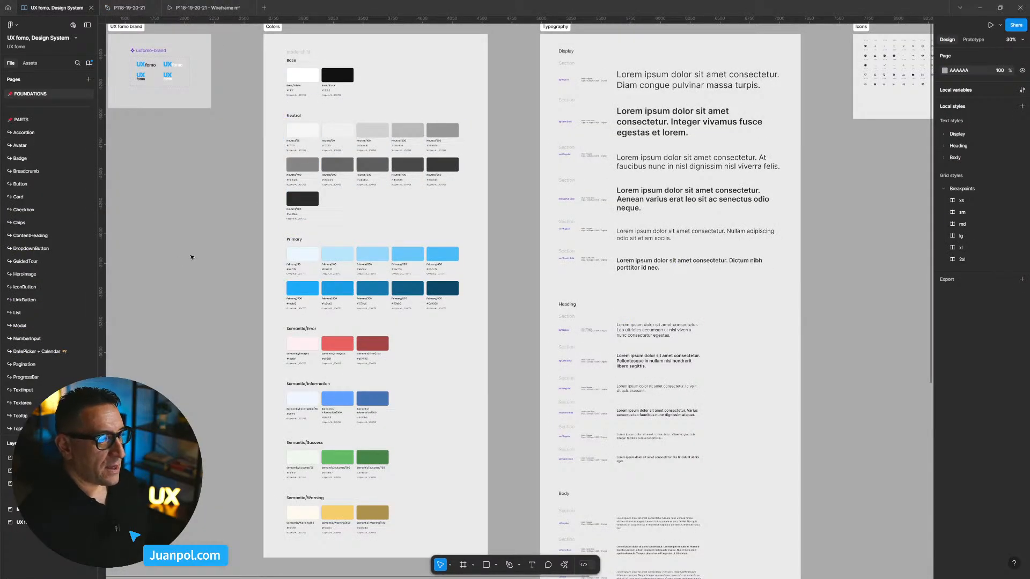
click(129, 8)
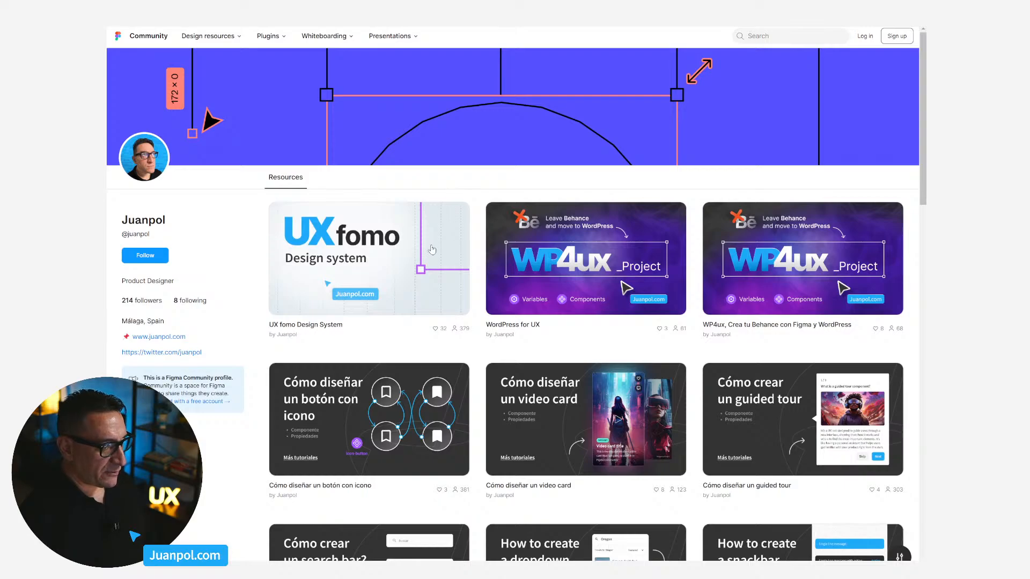
Open the UX fomo Design System community page and examine its description, preview and file details
click(368, 239)
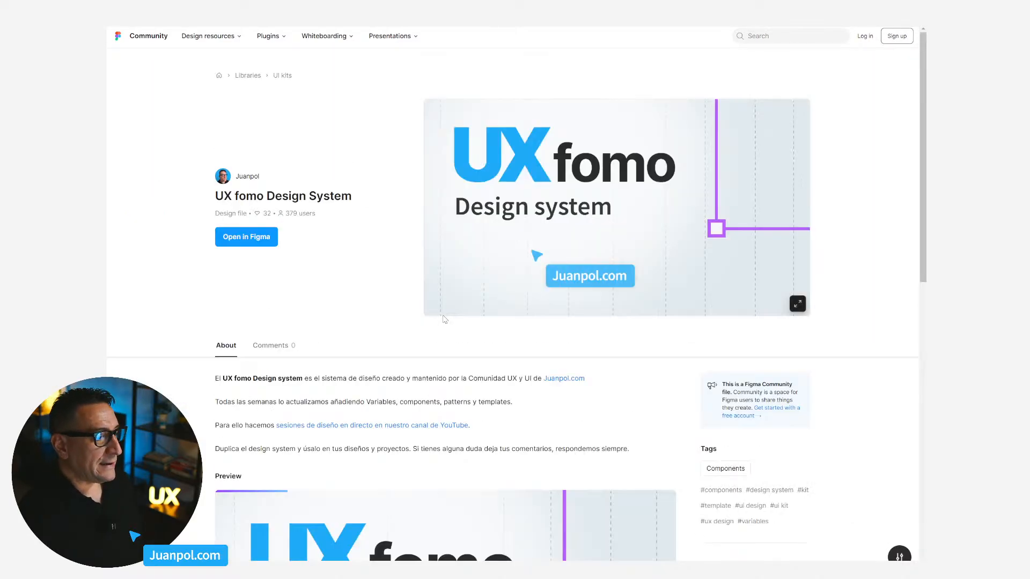
scroll(443, 321, down, 3)
scroll(444, 321, down, 5)
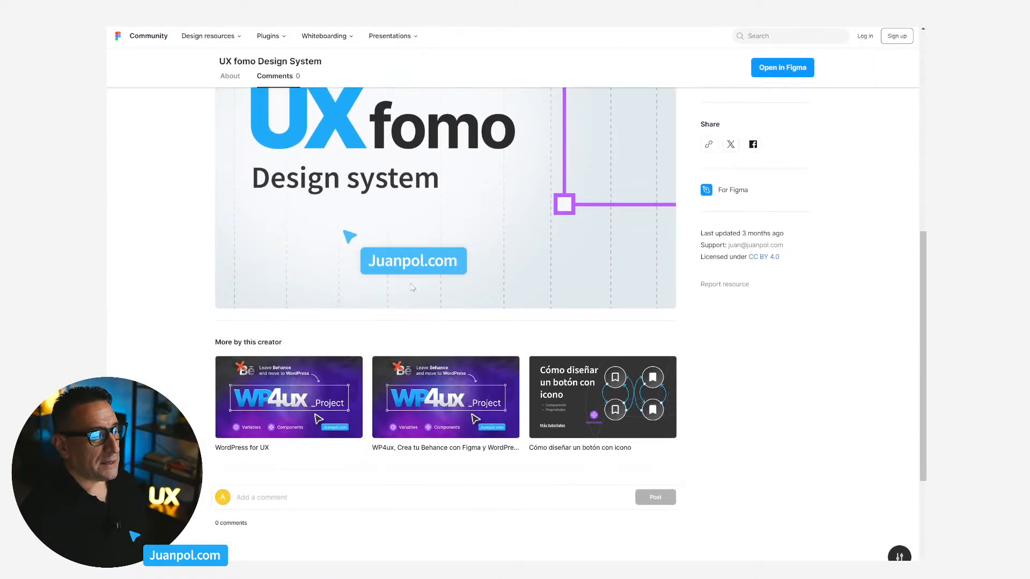
scroll(413, 297, up, 10)
scroll(532, 296, down, 6)
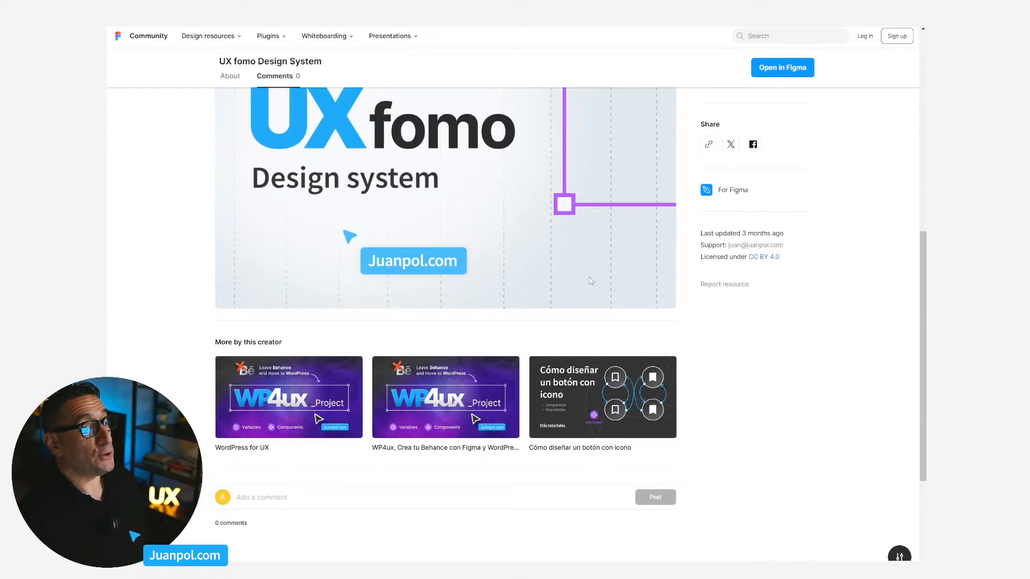
scroll(610, 298, up, 3)
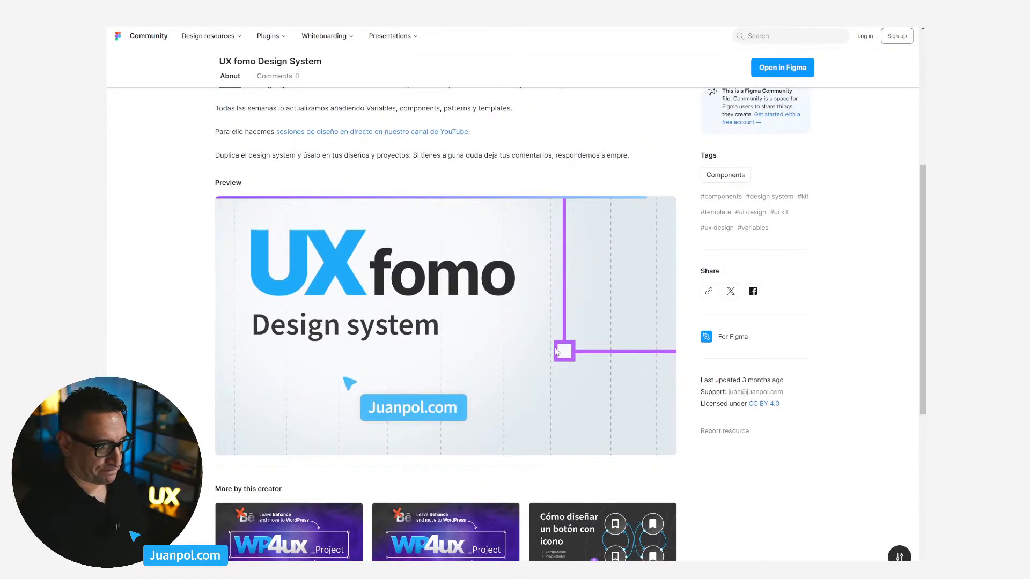
scroll(545, 338, down, 1)
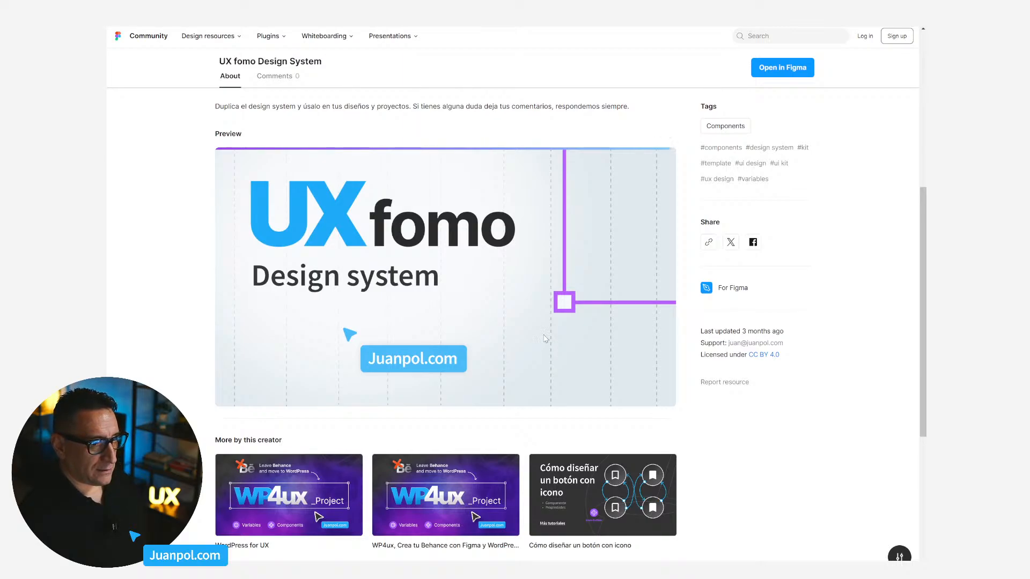
scroll(545, 338, down, 1)
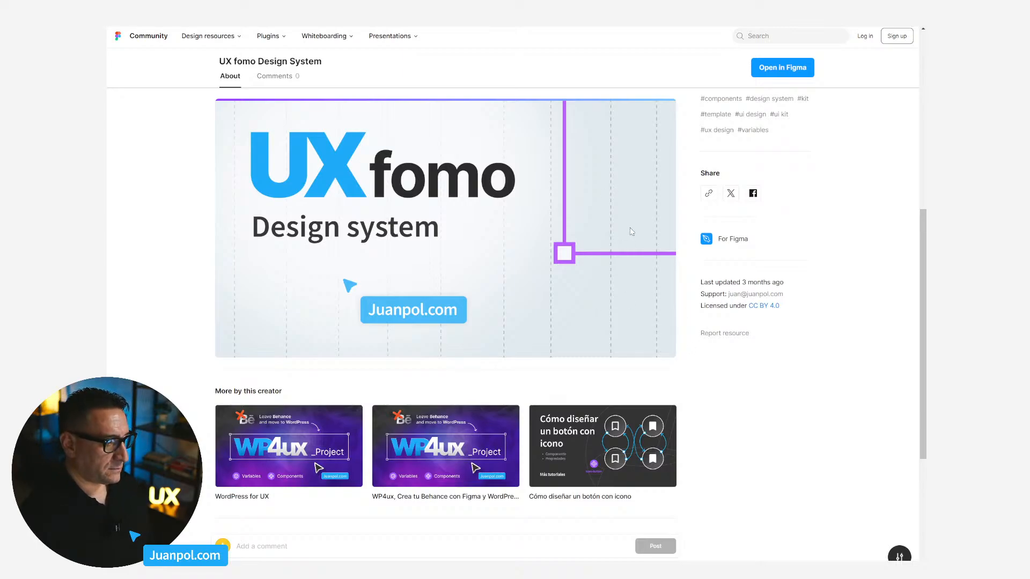
scroll(695, 227, up, 2)
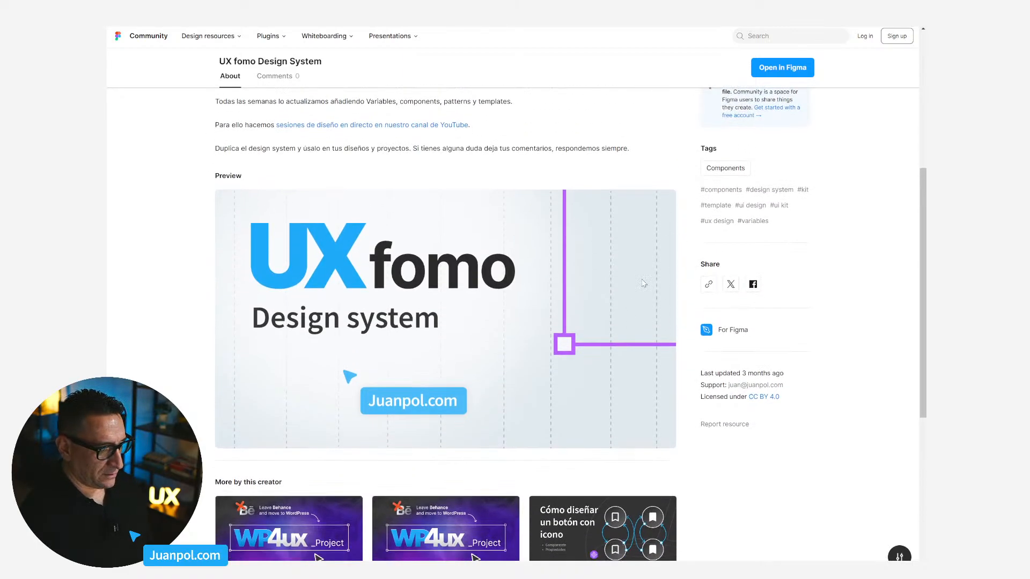
scroll(641, 329, down, 1)
scroll(461, 283, up, 4)
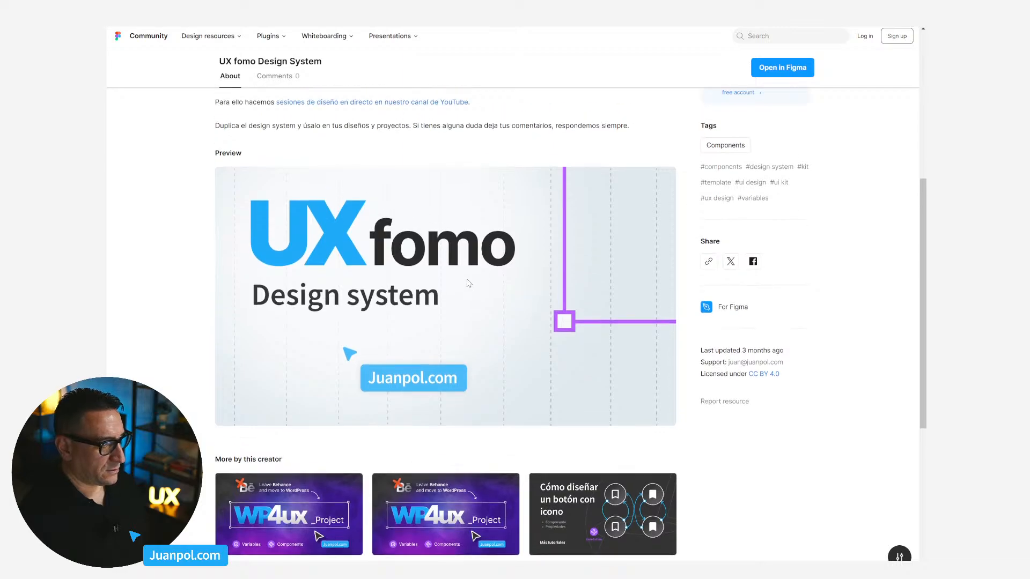
scroll(468, 283, down, 5)
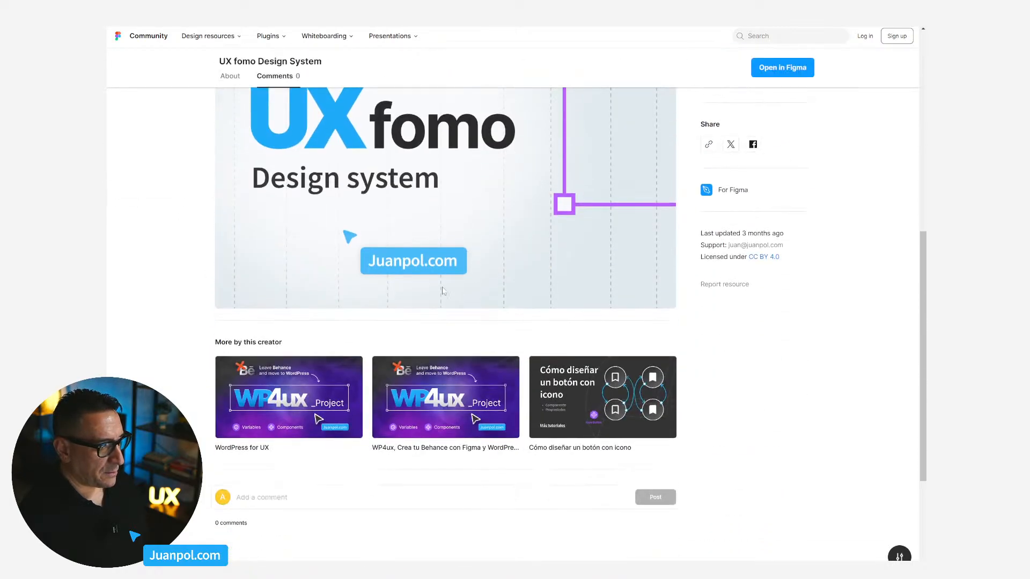
scroll(563, 287, up, 2)
scroll(537, 290, up, 3)
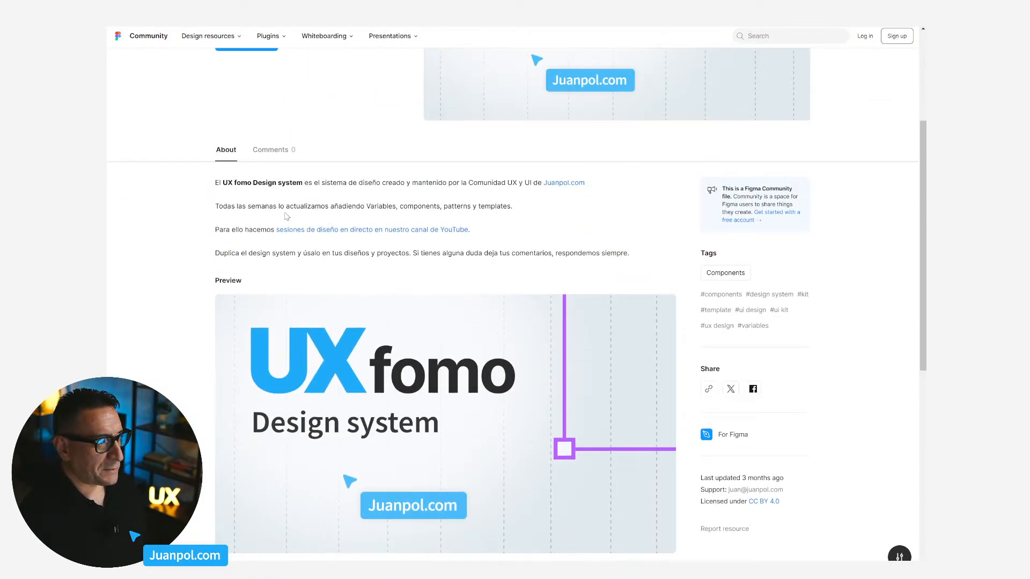
scroll(462, 343, down, 6)
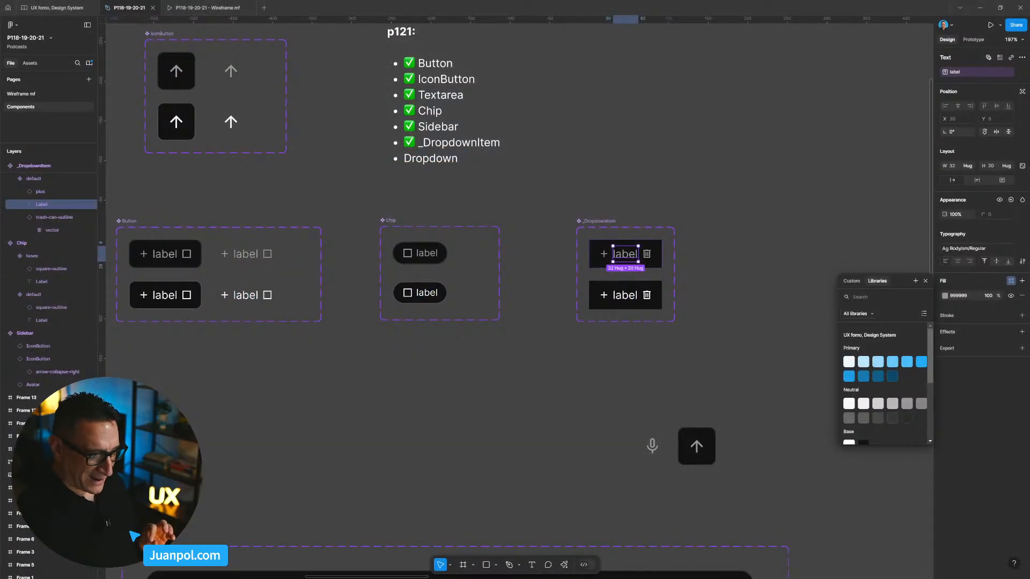
Place a default _DropdownItem instance beside its component set at about X 1787, Y 241, and duplicate it below at about Y 289
key(Escape)
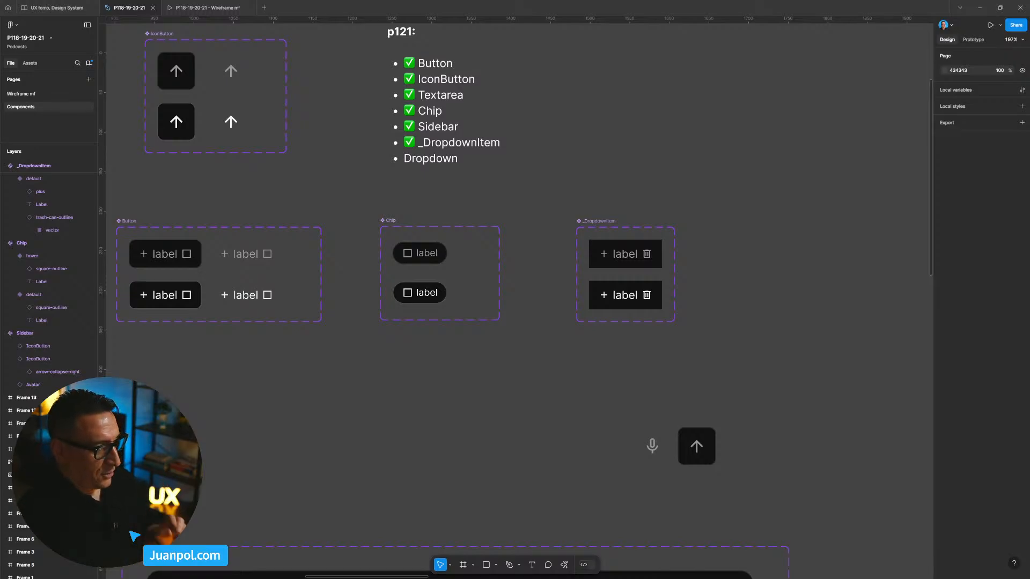
scroll(752, 231, down, 5)
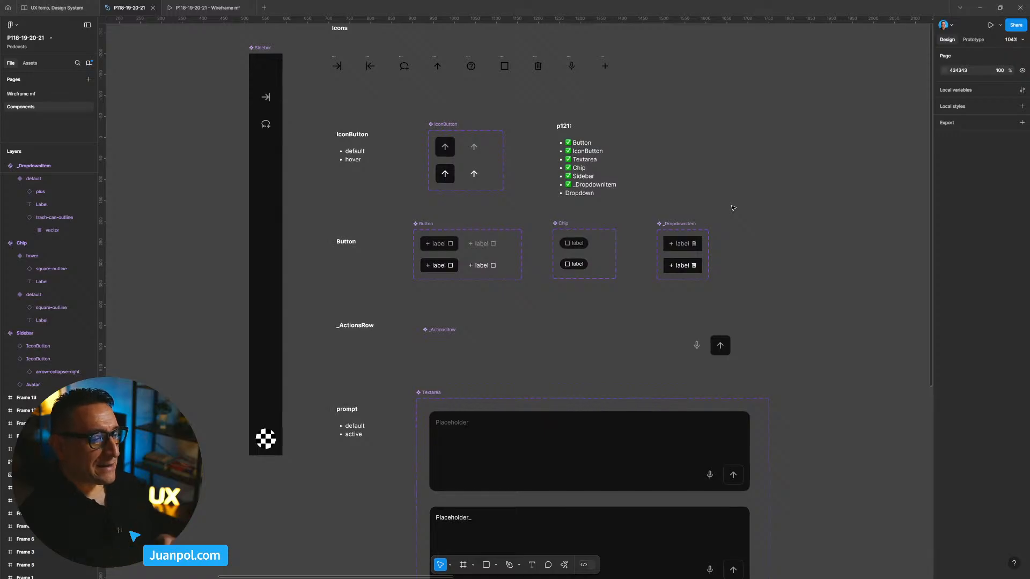
drag(758, 215, 651, 202)
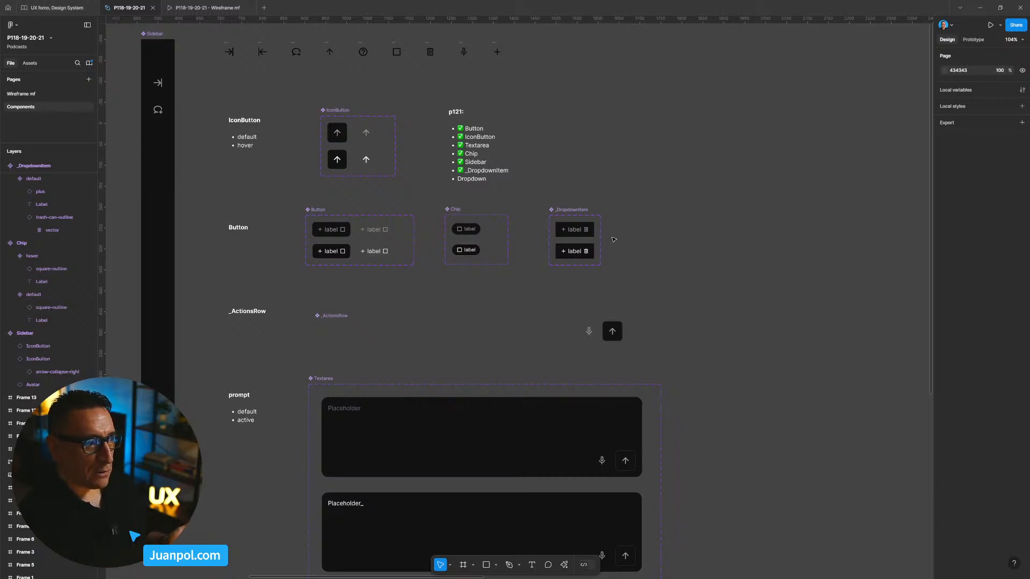
scroll(614, 240, down, 5)
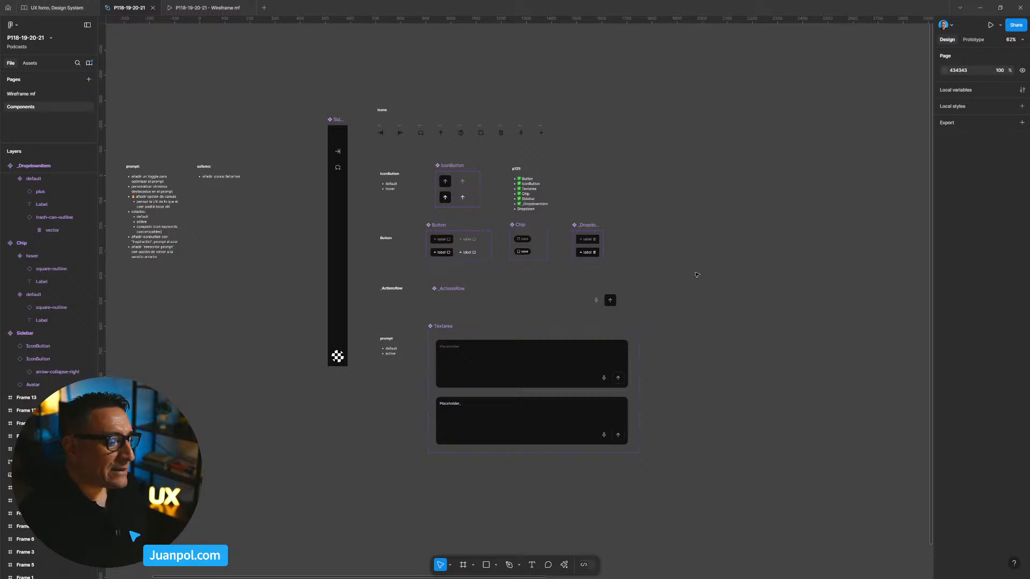
scroll(696, 275, up, 6)
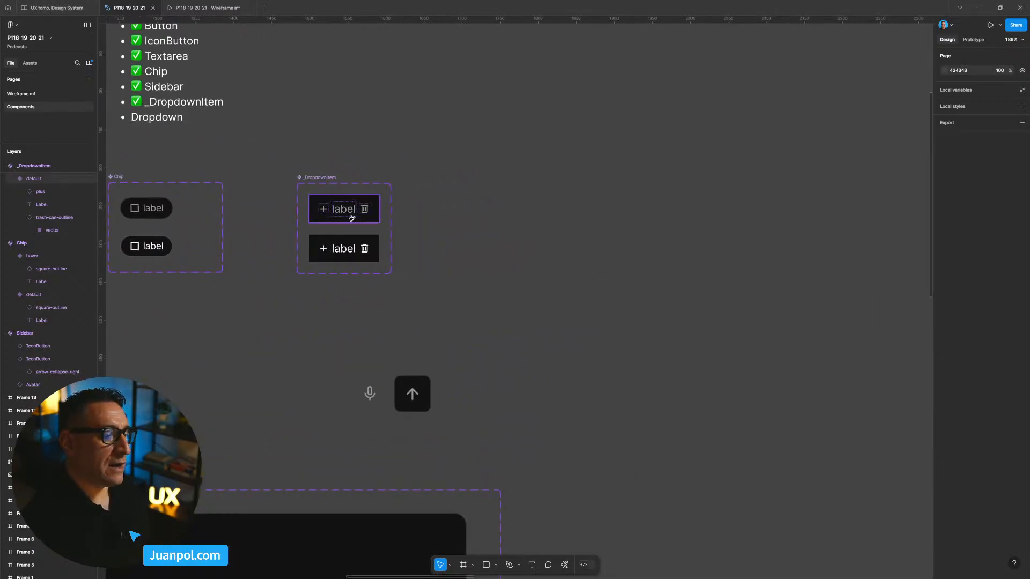
drag(352, 217, 564, 219)
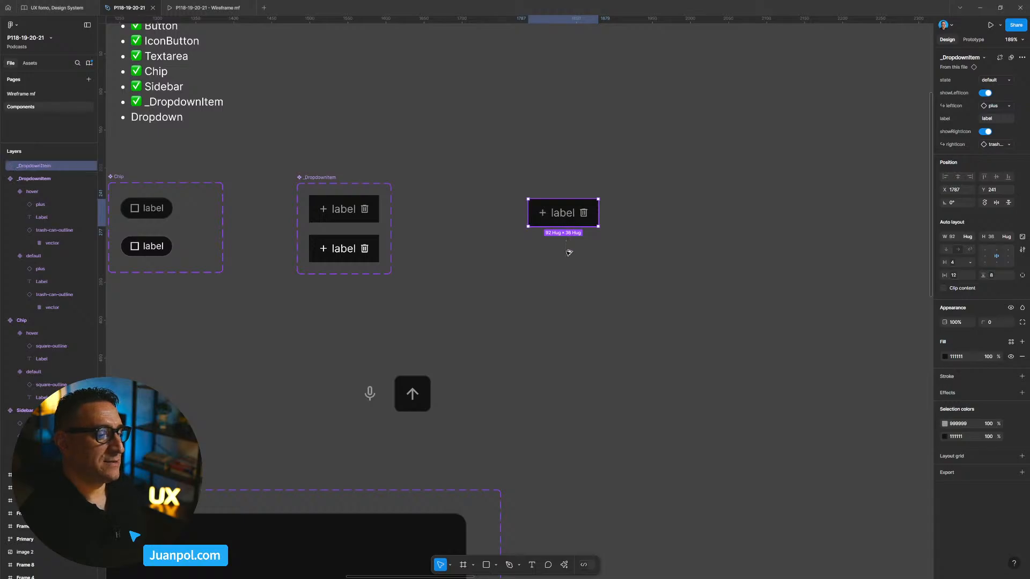
key(ctrl+d)
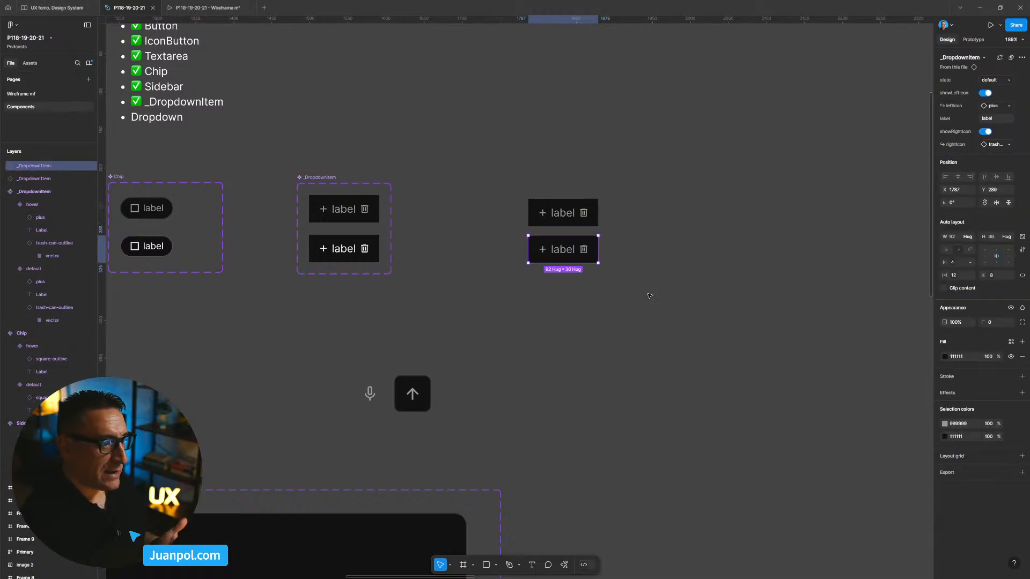
Wrap the two loose _DropdownItem instances in an auto layout frame and name it Dropdown
drag(660, 294, 484, 192)
key(shift+a)
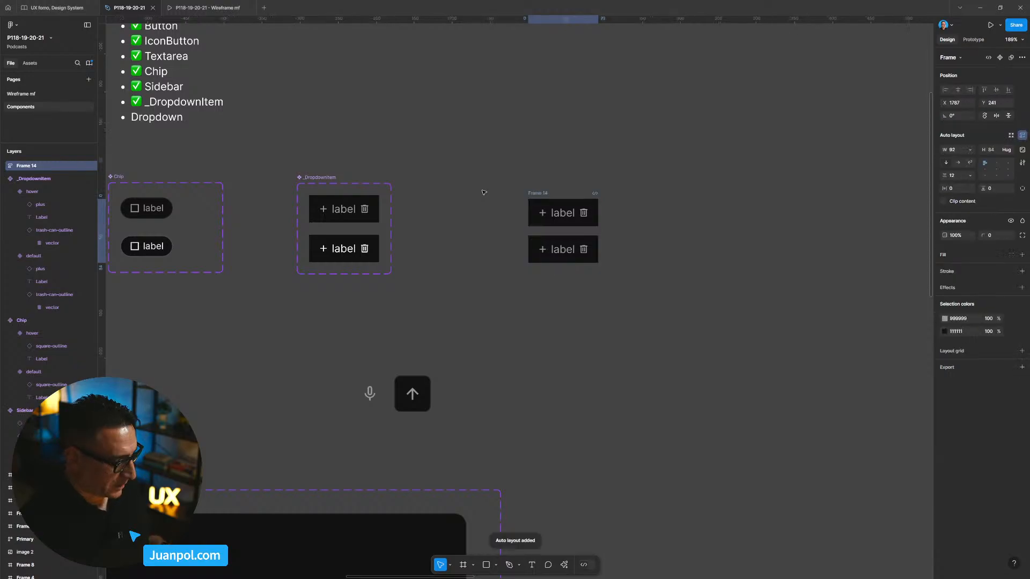
double_click(29, 170)
text(DSro)
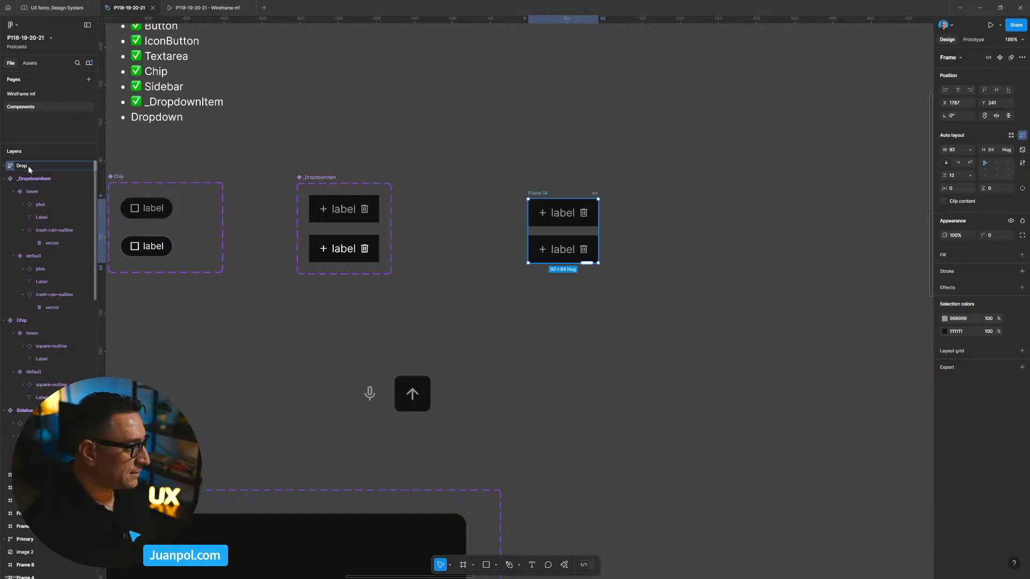
text(down)
key(Return)
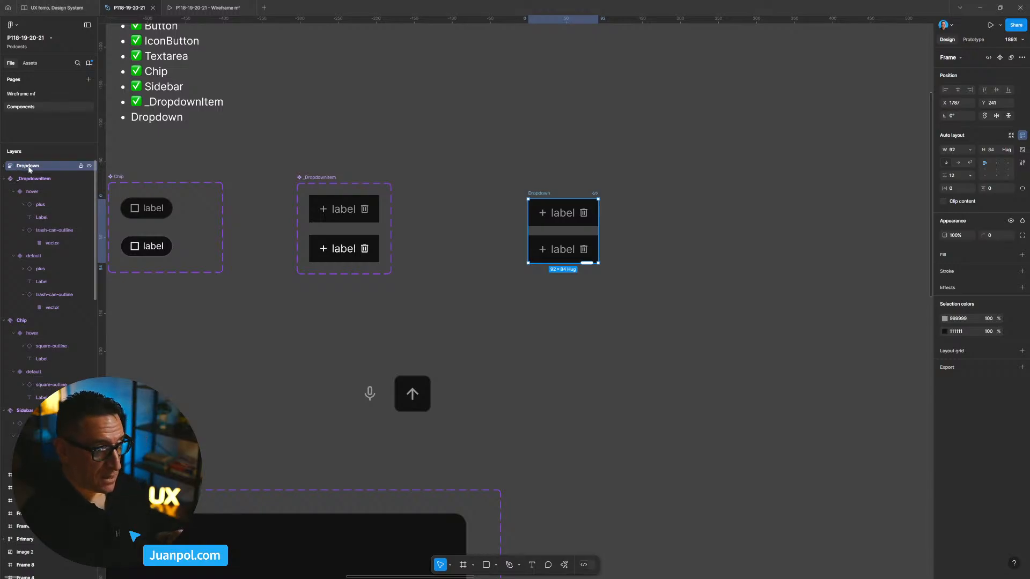
Set the Dropdown frame's vertical gap to 0 using a variable, and make both items fill the container's width
click(970, 176)
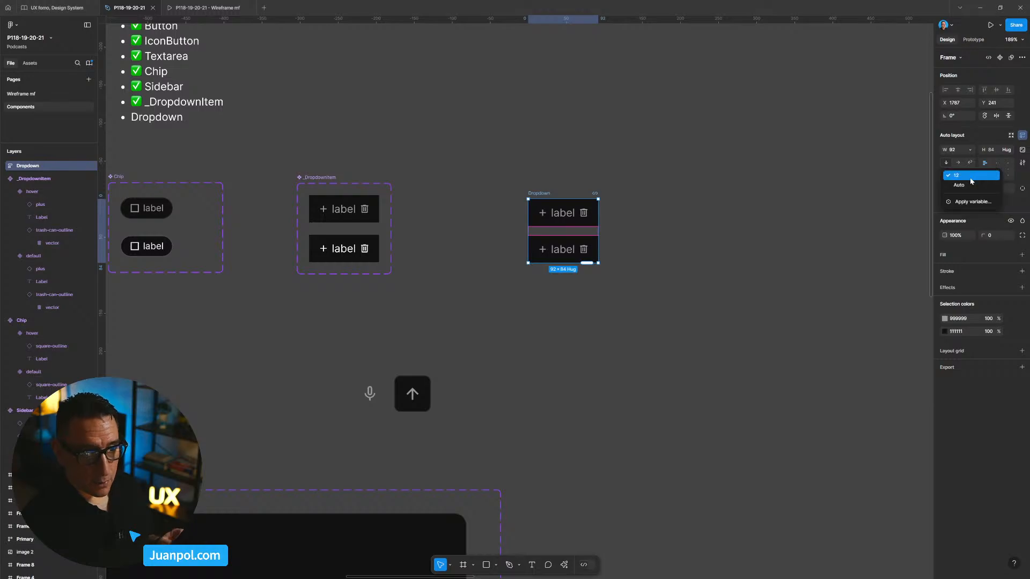
click(963, 202)
click(944, 249)
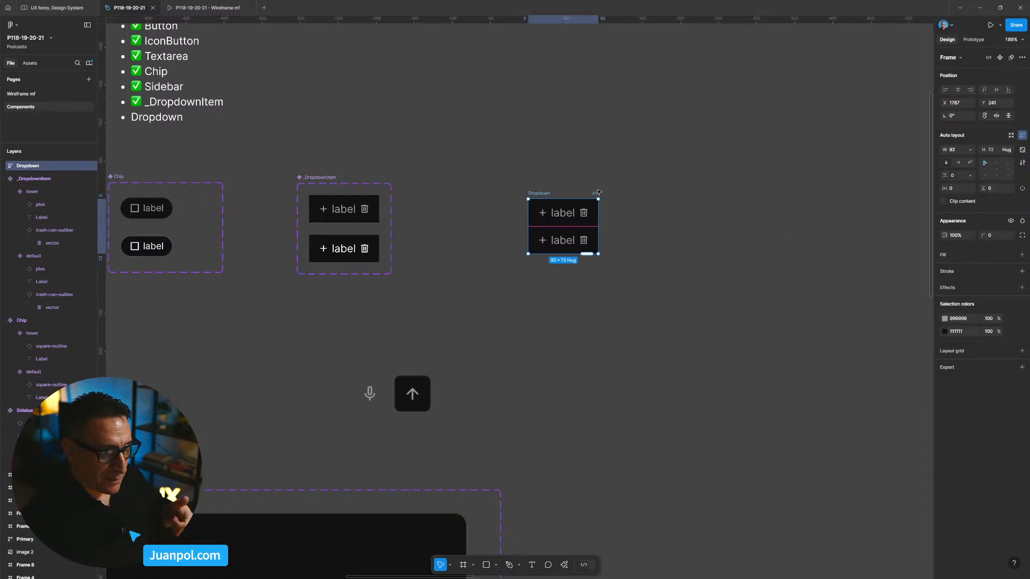
key(Return)
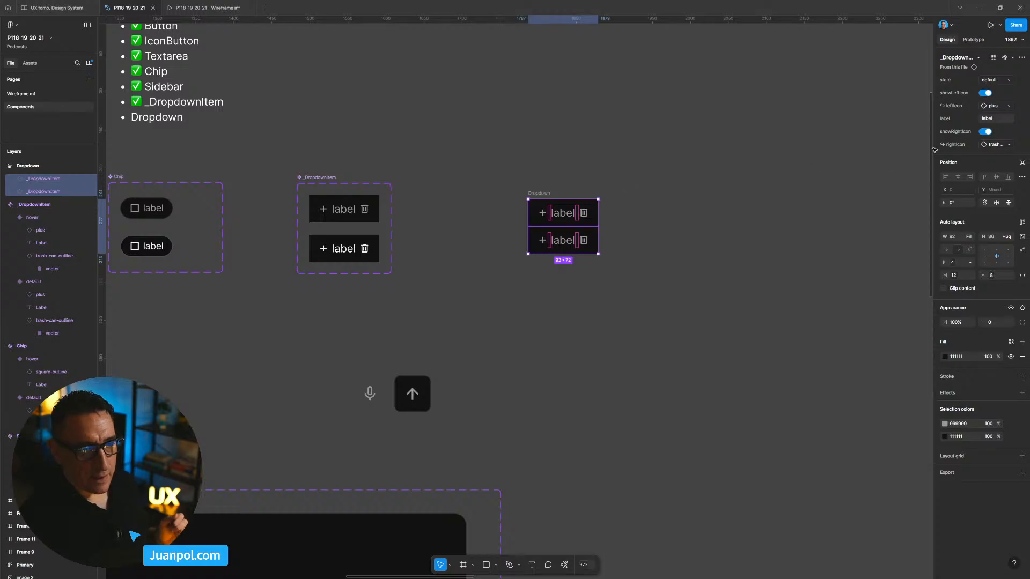
click(970, 237)
click(973, 257)
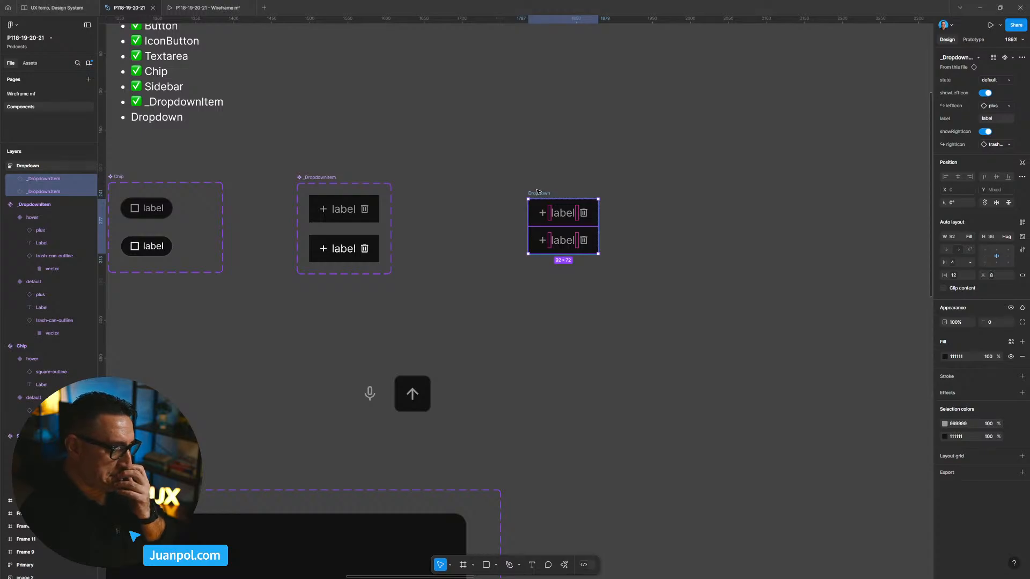
Duplicate the lower _DropdownItem twice inside the Dropdown frame, giving four stacked items
click(594, 248)
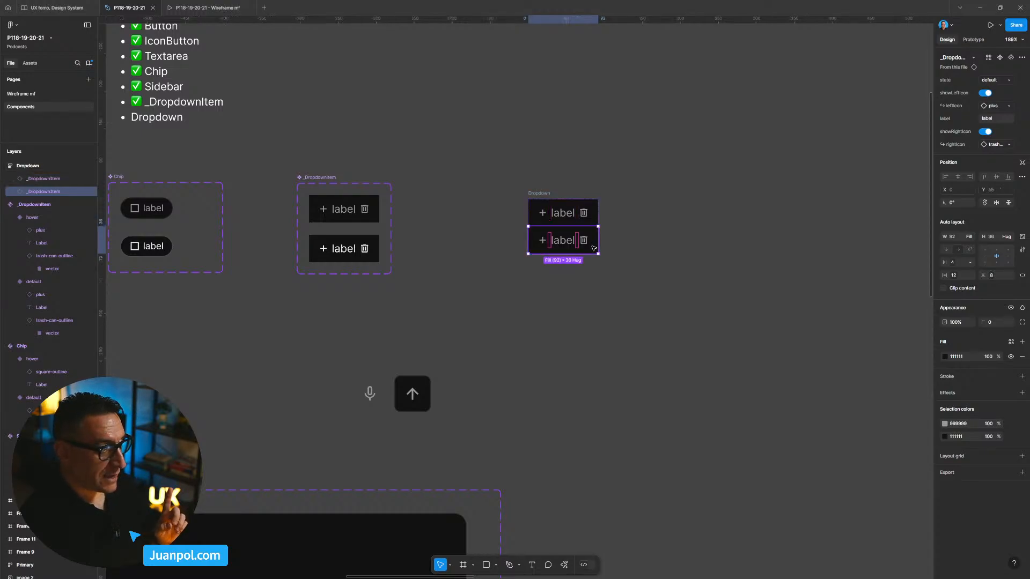
key(ctrl+d)
key(ctrl+d)
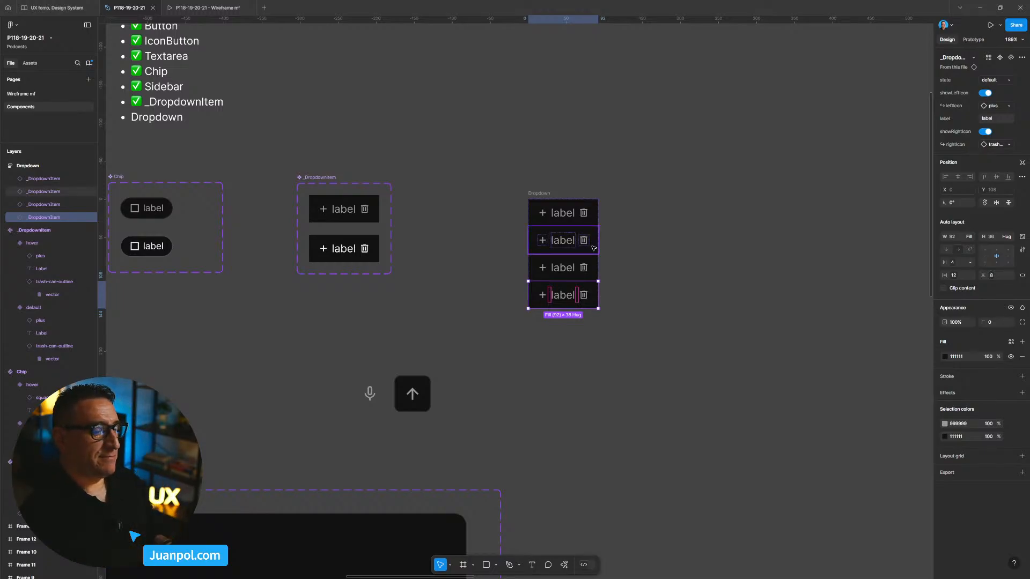
Turn the Dropdown frame into a component
scroll(594, 248, up, 1)
click(608, 190)
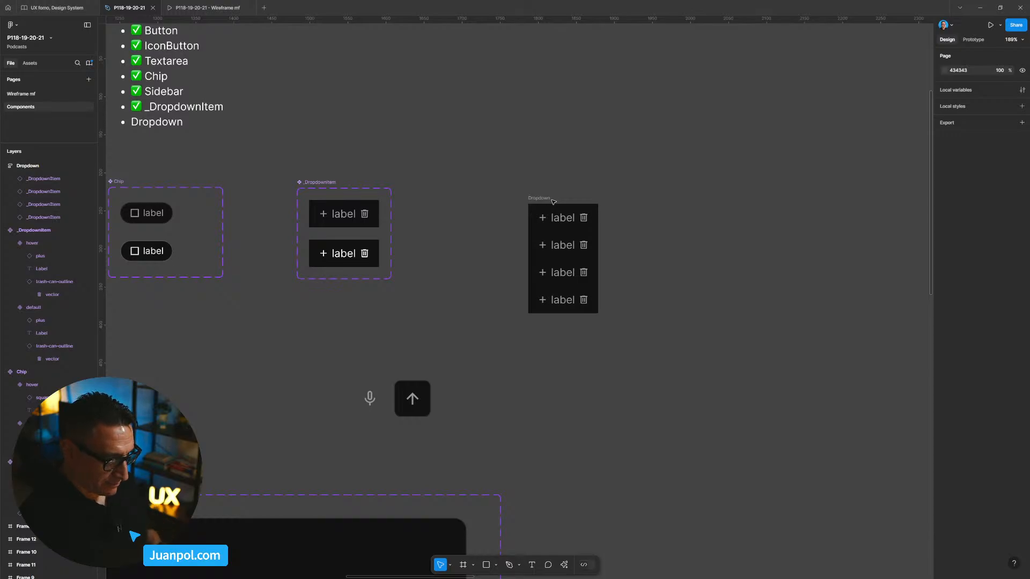
click(539, 198)
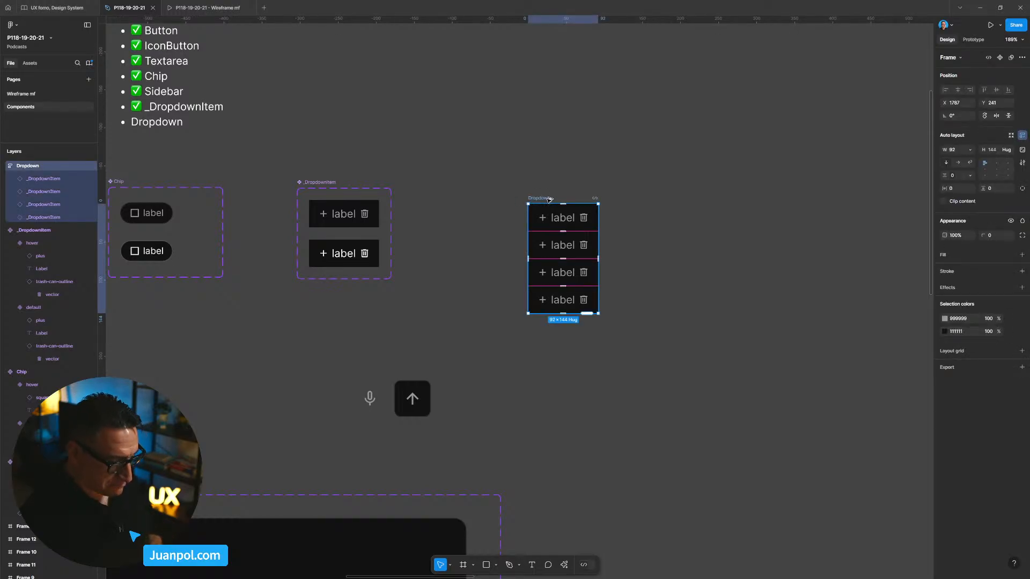
key(ctrl+alt+k)
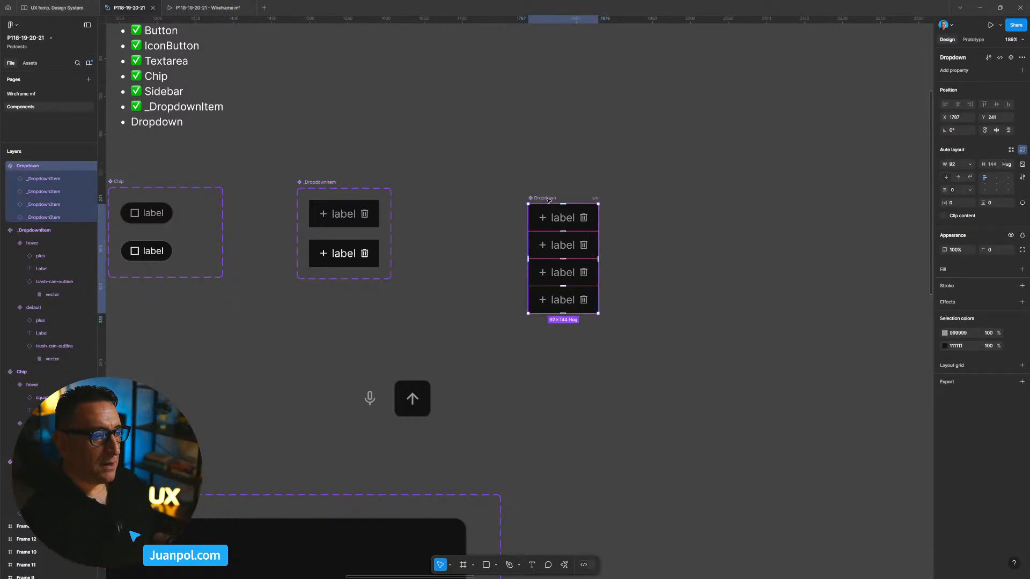
Place a Dropdown instance beside the component at about X 2077, Y 255, and hide the instance's last item
scroll(729, 218, right, 3)
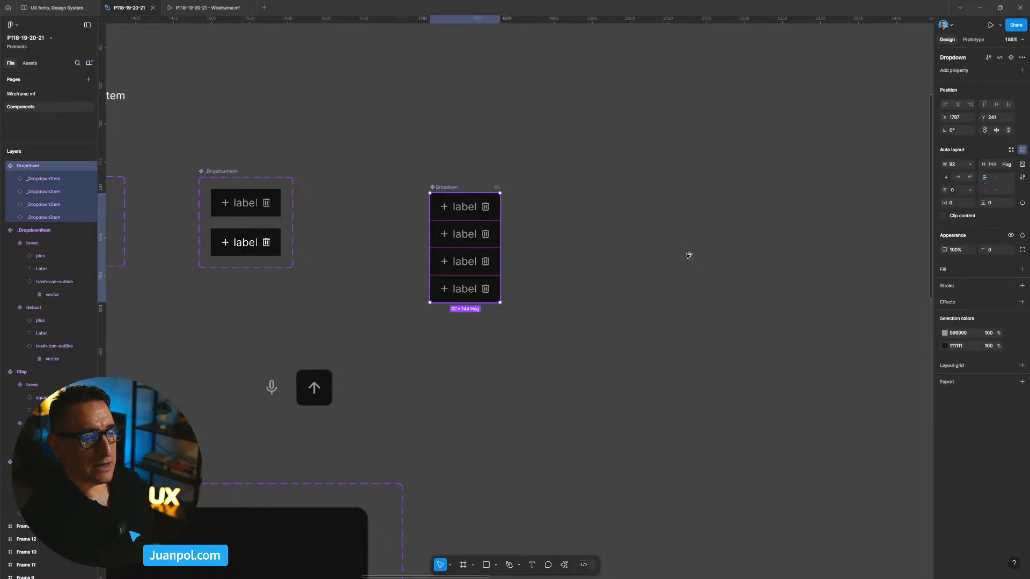
drag(468, 245, 689, 256)
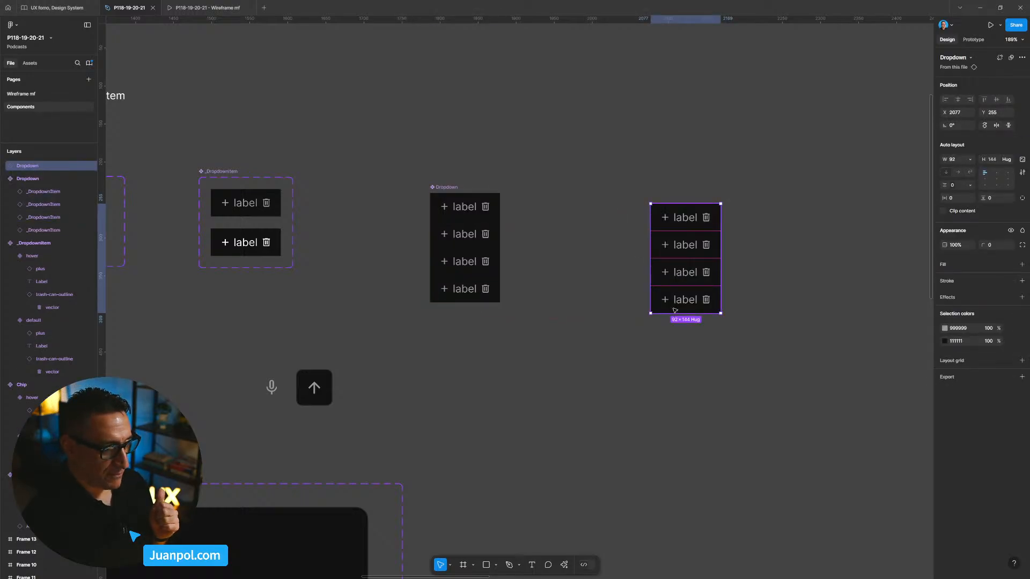
click(674, 310)
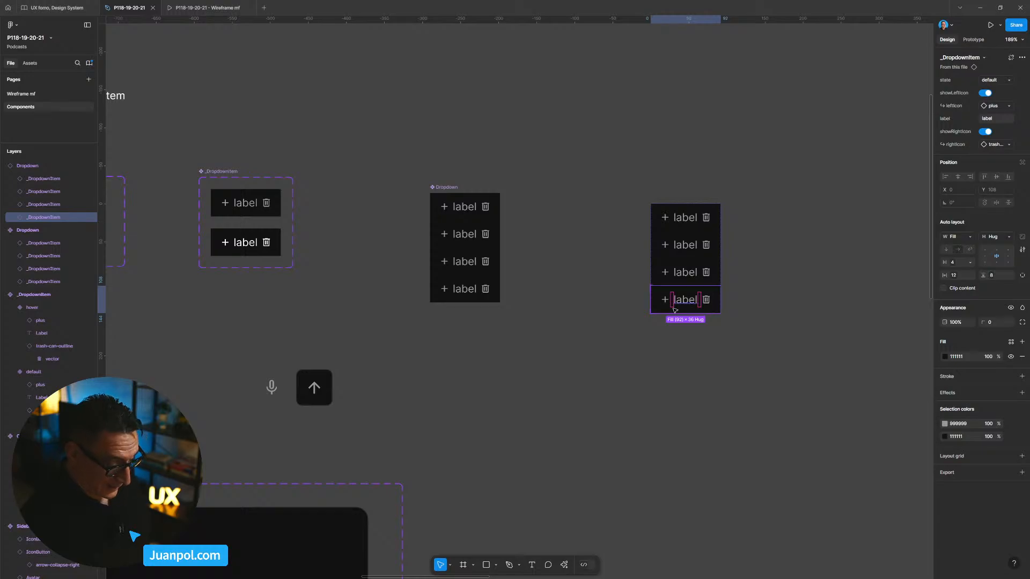
key(Delete)
key(ctrl+z)
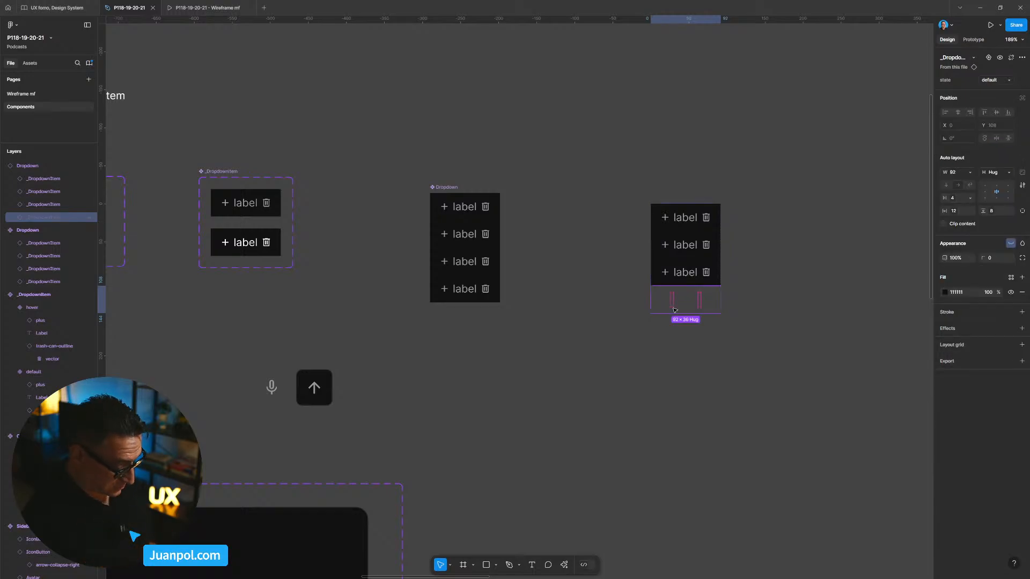
key(ctrl+y)
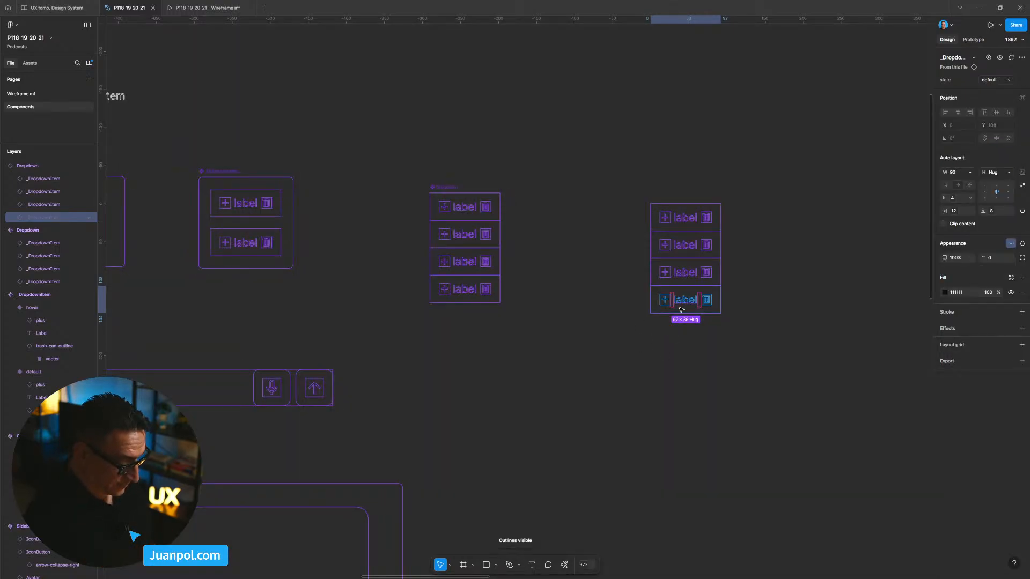
key(ctrl+y)
click(738, 311)
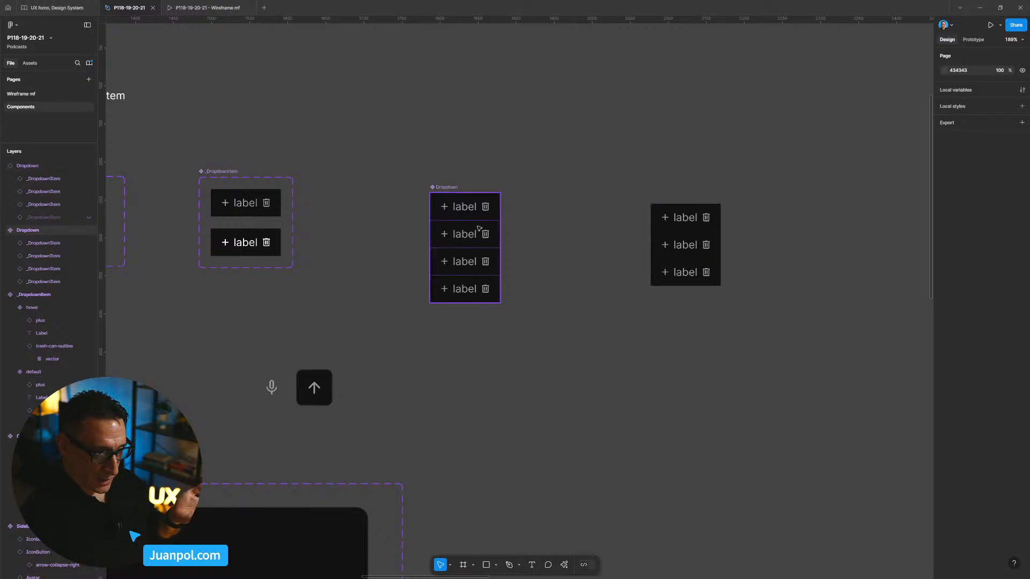
Move the Dropdown component to about X 1764, Y 220 and its instance to about X 2059, Y 225
drag(685, 225, 733, 204)
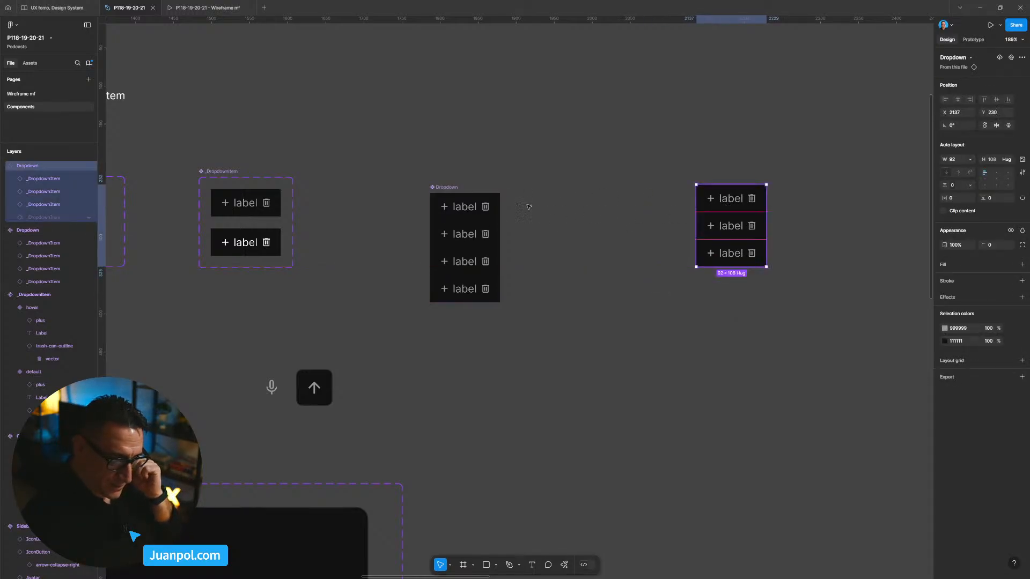
drag(420, 170, 416, 174)
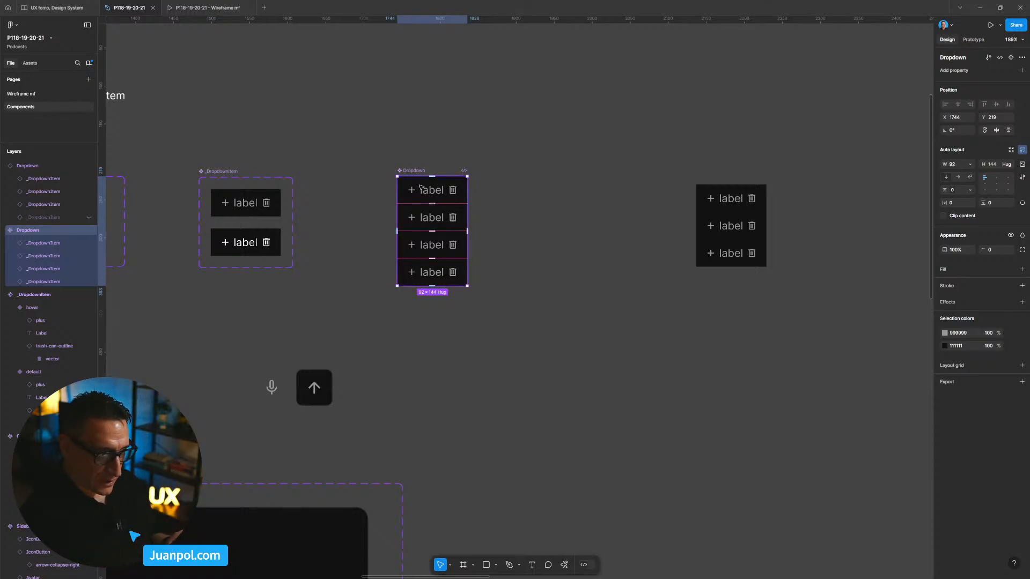
drag(414, 173, 430, 174)
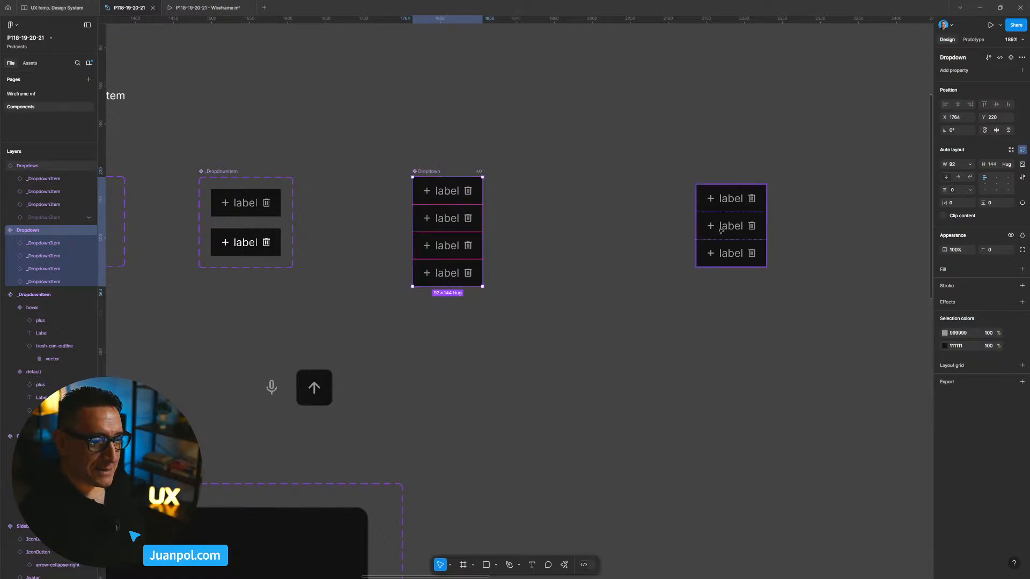
drag(721, 231, 661, 227)
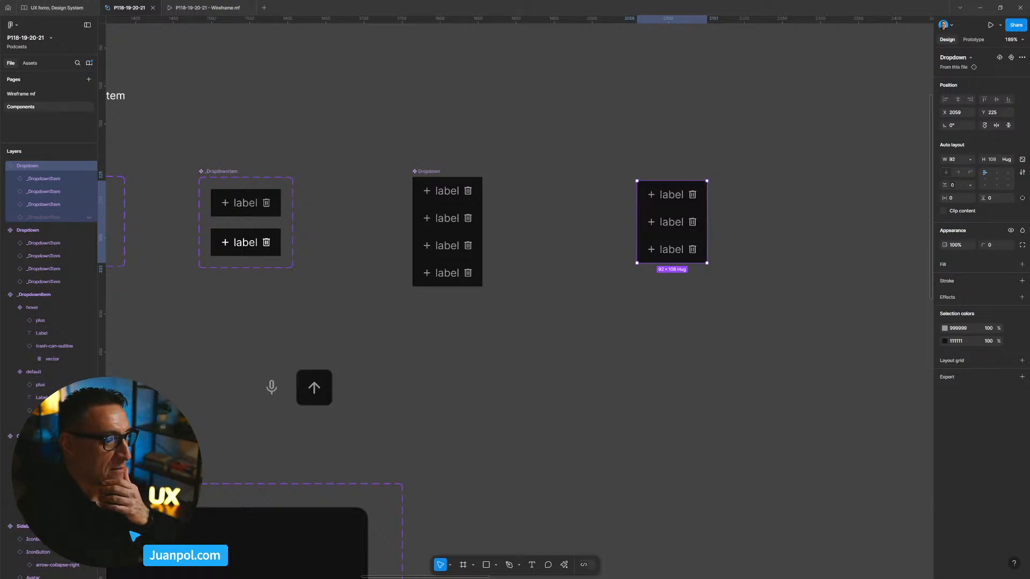
click(688, 256)
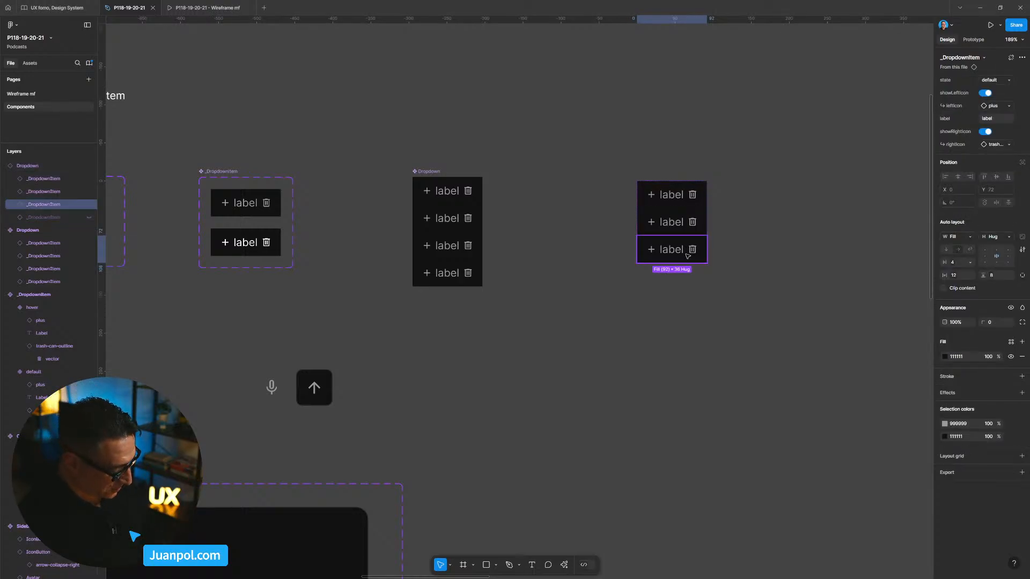
key(ctrl+f)
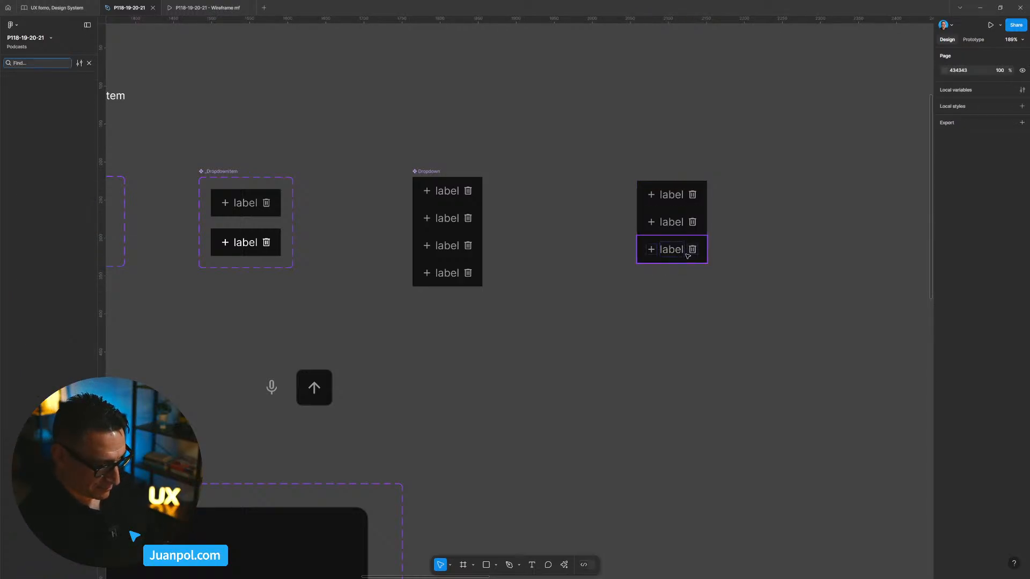
click(741, 248)
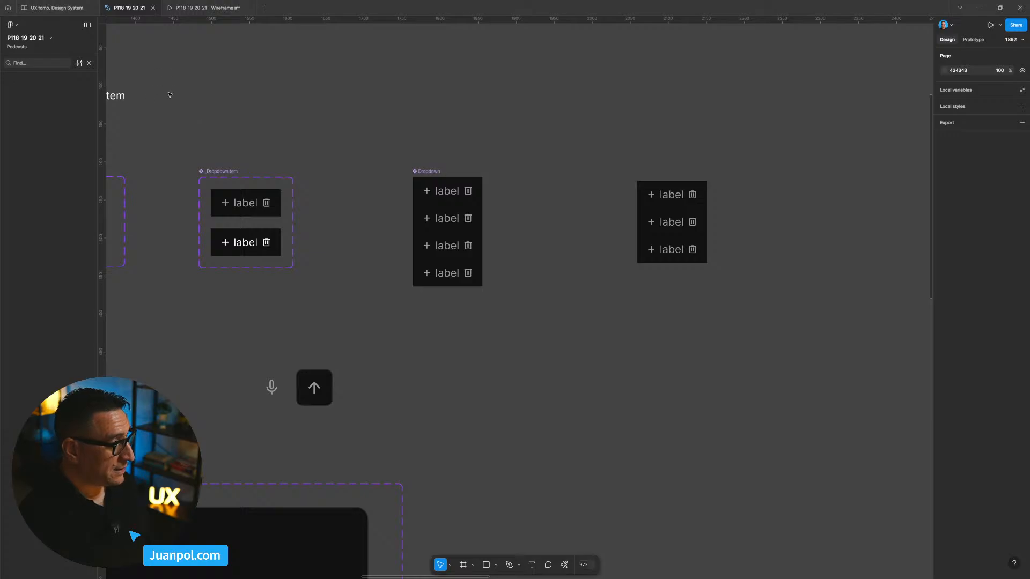
click(89, 63)
click(660, 184)
click(660, 185)
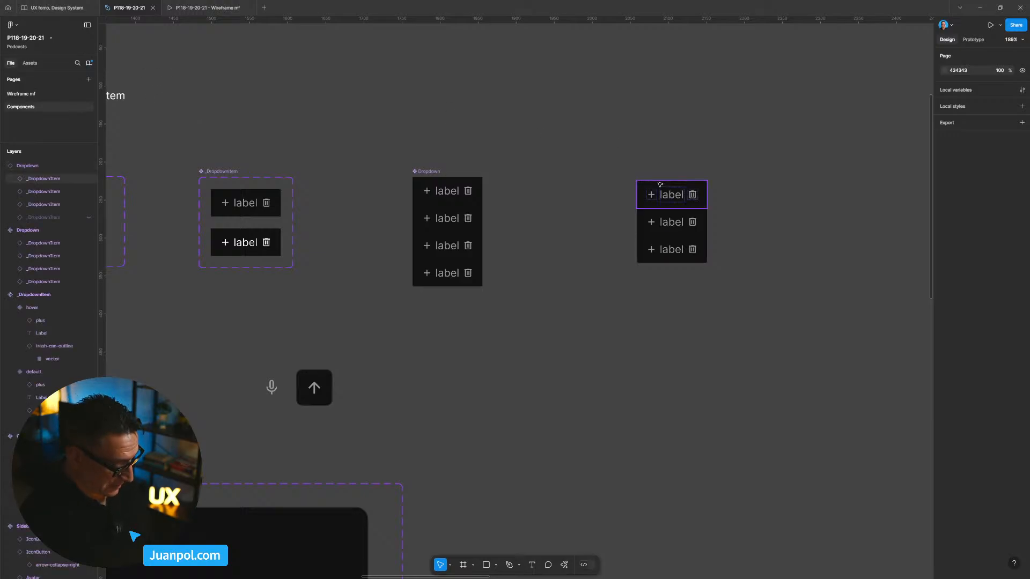
key(shift+o)
key(shift+o)
scroll(698, 246, up, 3)
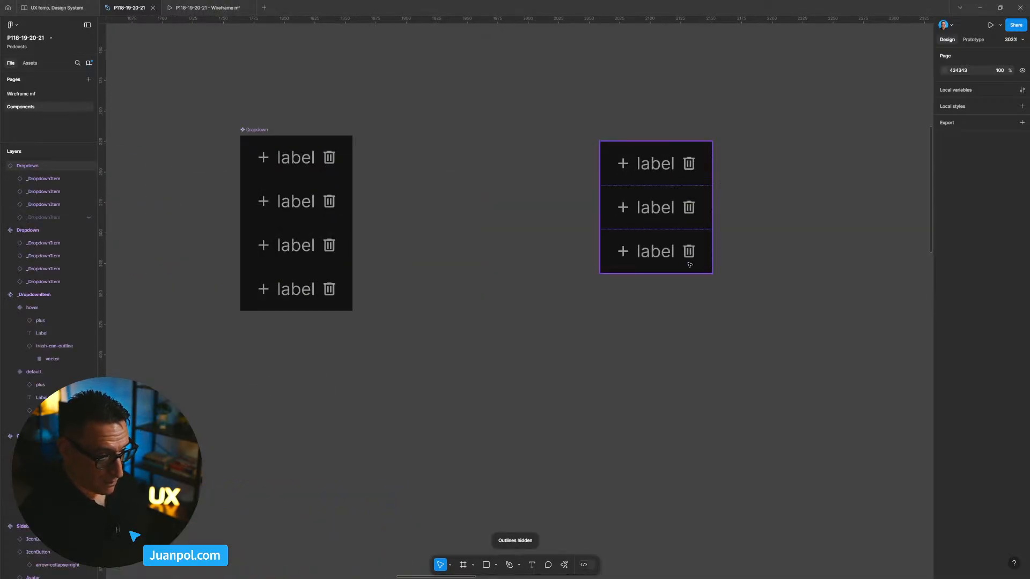
Show the hidden last item of the Dropdown instance again, and try duplicating that item within the instance
click(690, 265)
click(89, 217)
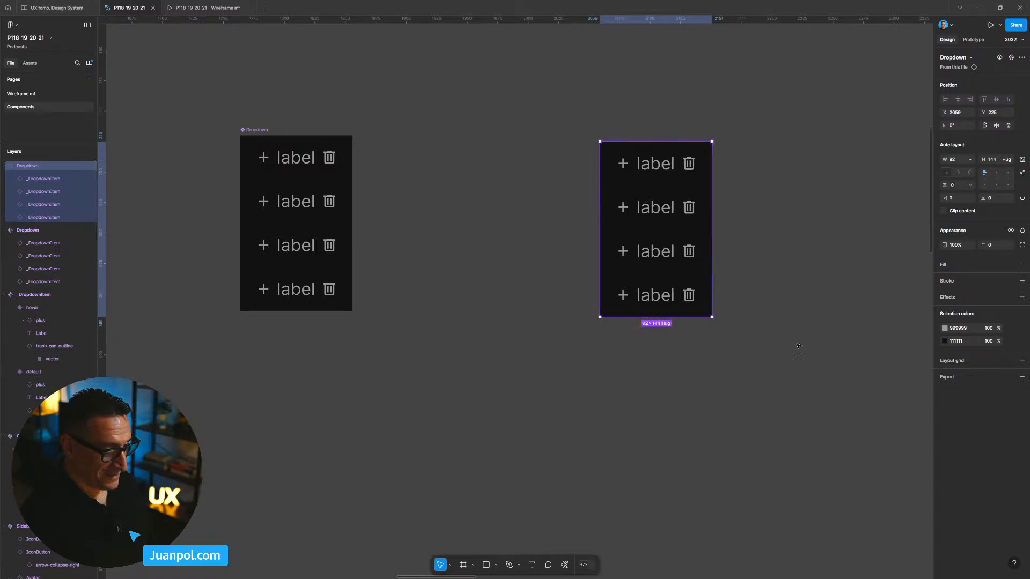
click(704, 313)
key(ctrl+d)
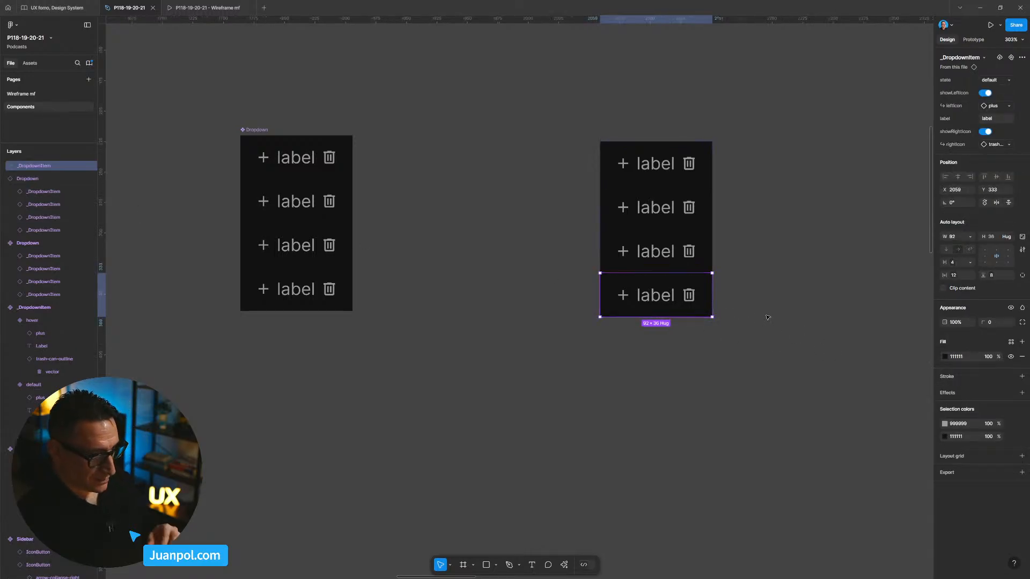
click(772, 317)
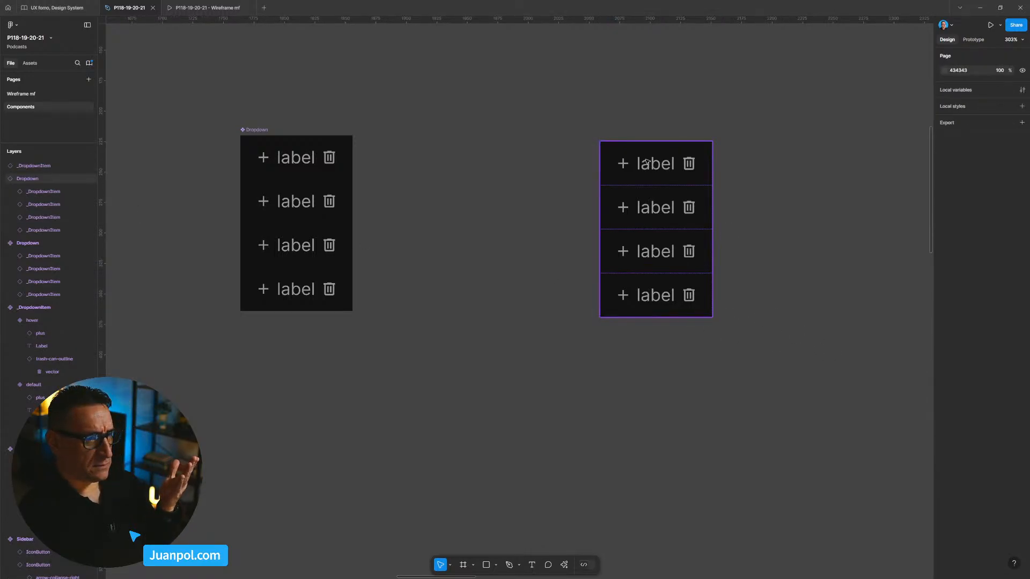
Delete the Dropdown instance and the loose _DropdownItem copy
click(623, 144)
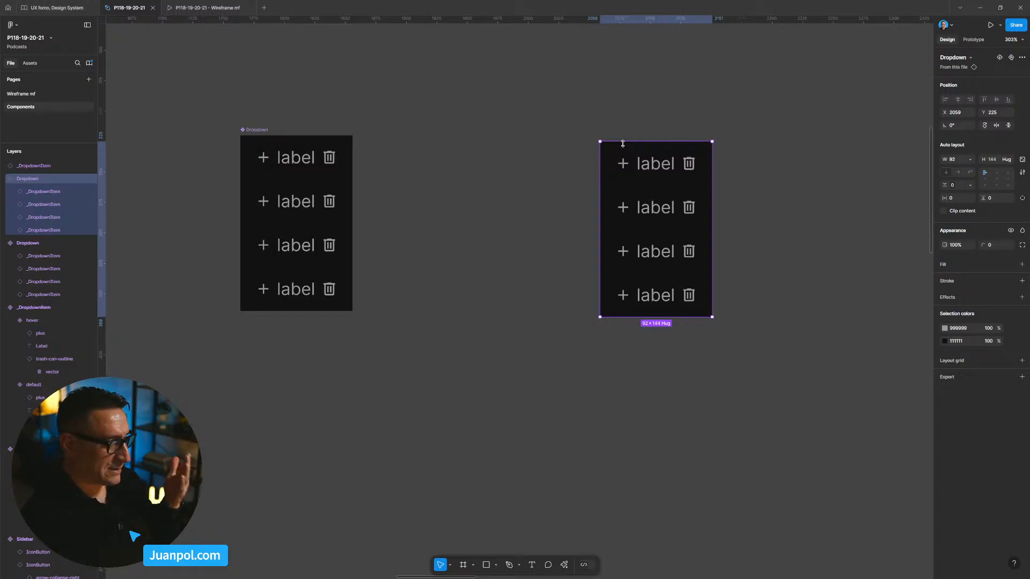
key(Delete)
click(616, 278)
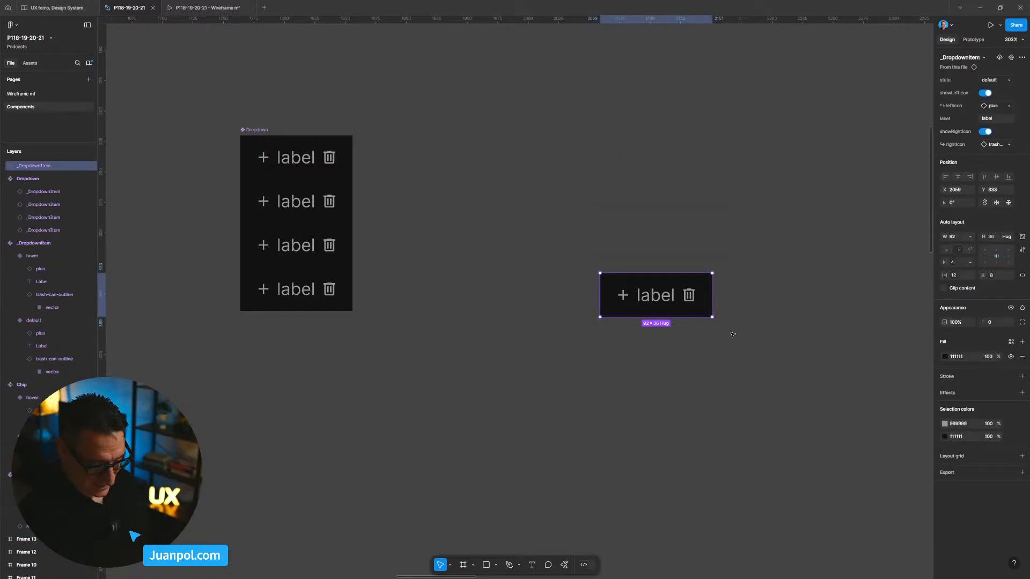
key(Delete)
Duplicate the last item inside the main Dropdown component, and move the component to about X 1833, Y 220
drag(686, 342, 745, 326)
double_click(375, 290)
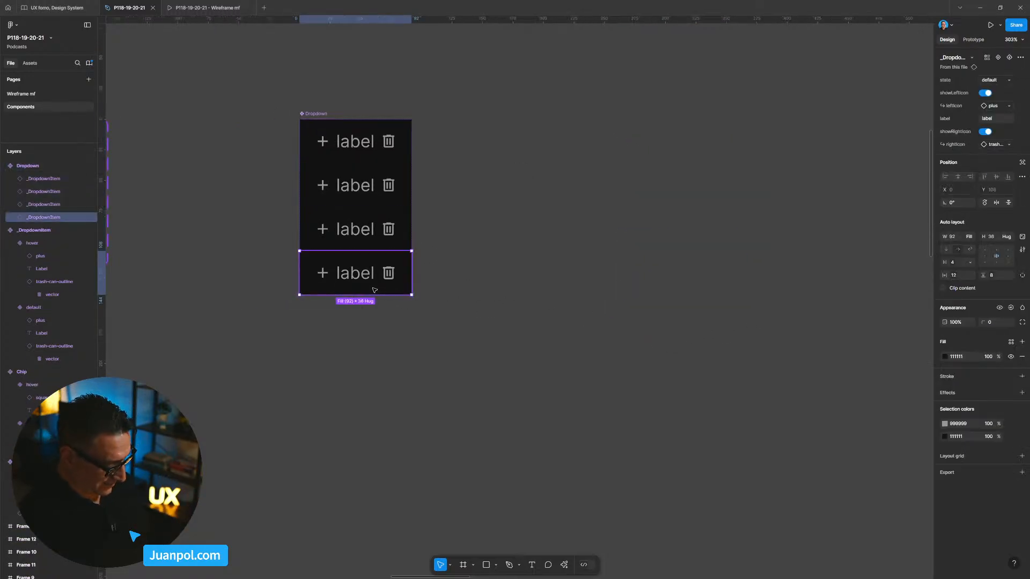
key(ctrl+d)
click(540, 304)
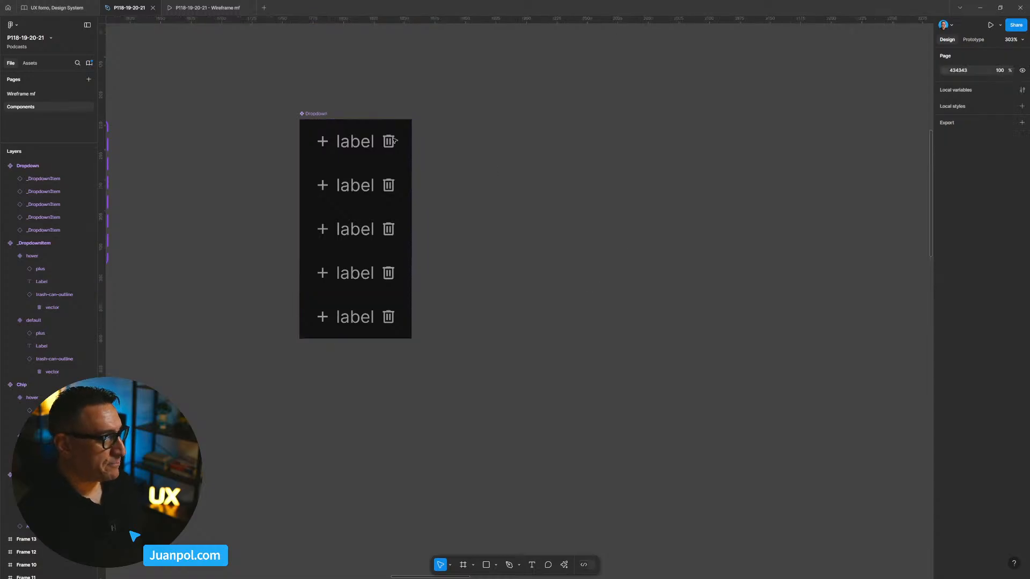
drag(328, 120, 411, 122)
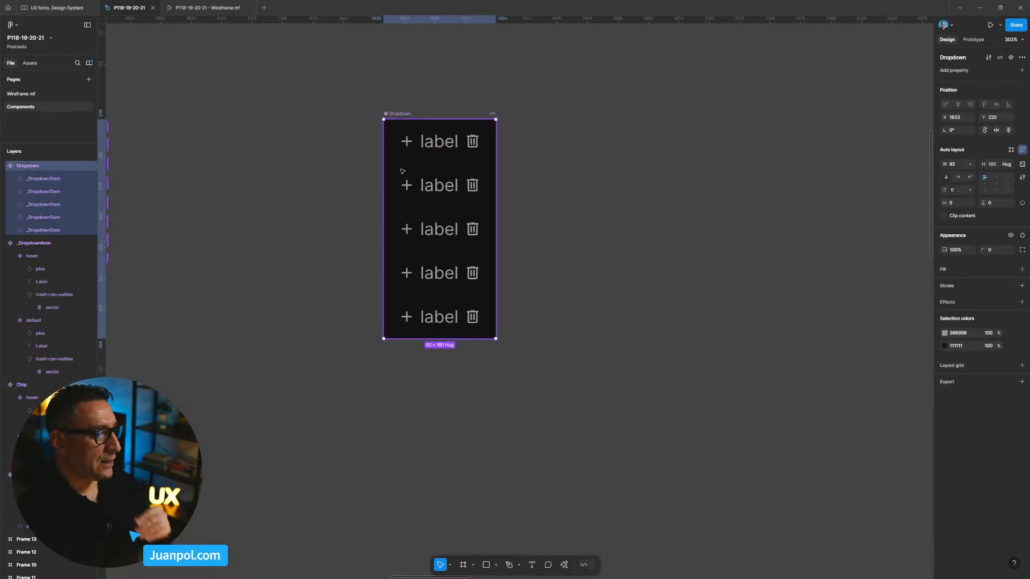
Widen the Dropdown component to about 228 to try how its items fill the width
scroll(394, 205, down, 3)
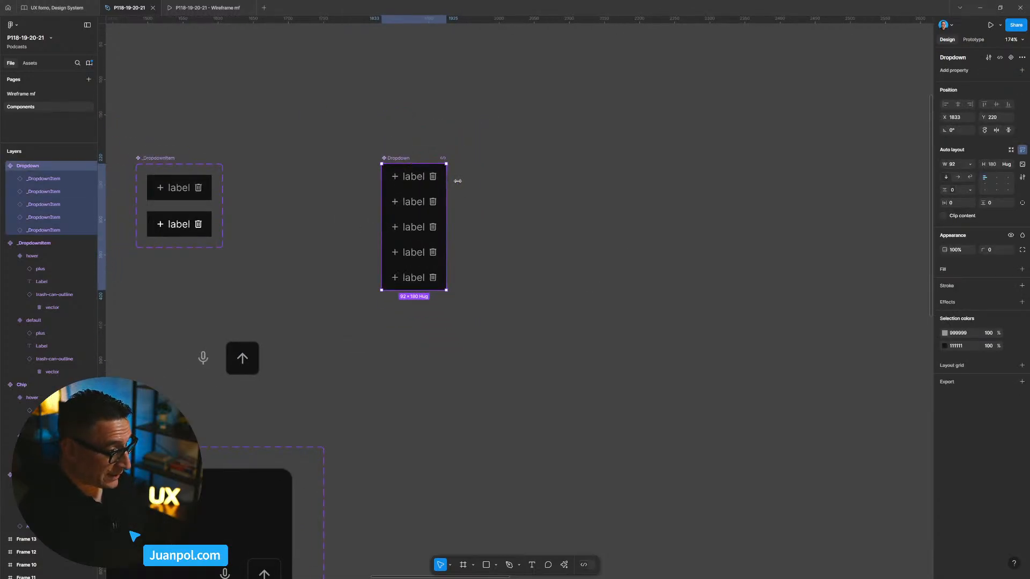
drag(446, 184, 484, 183)
drag(339, 263, 427, 289)
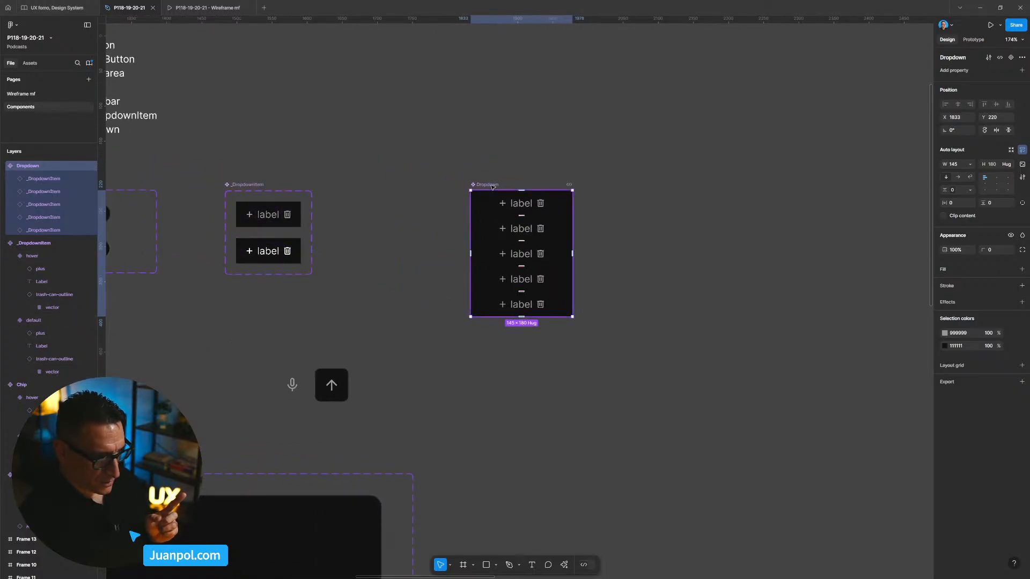
drag(575, 210, 631, 226)
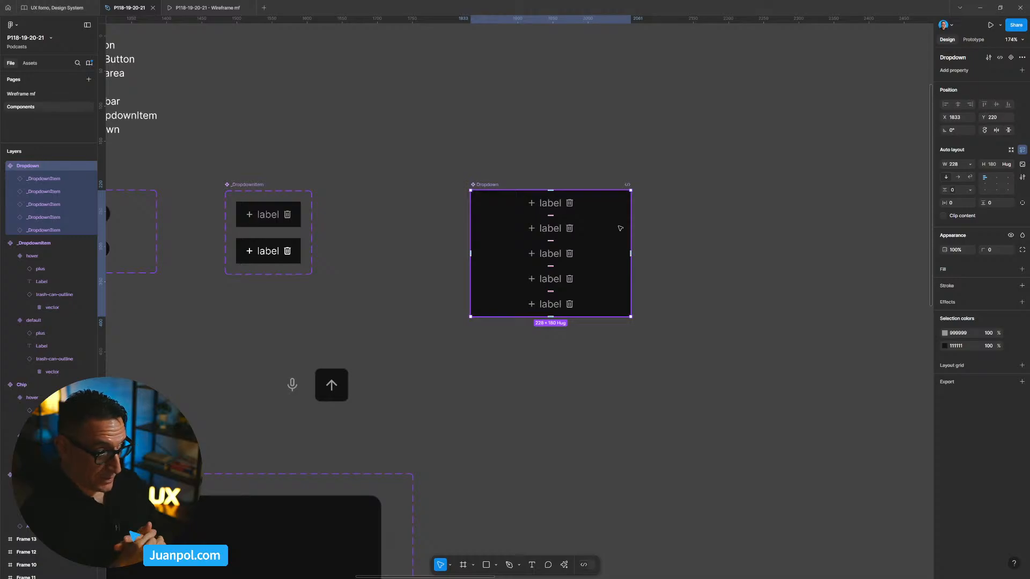
drag(294, 297, 445, 316)
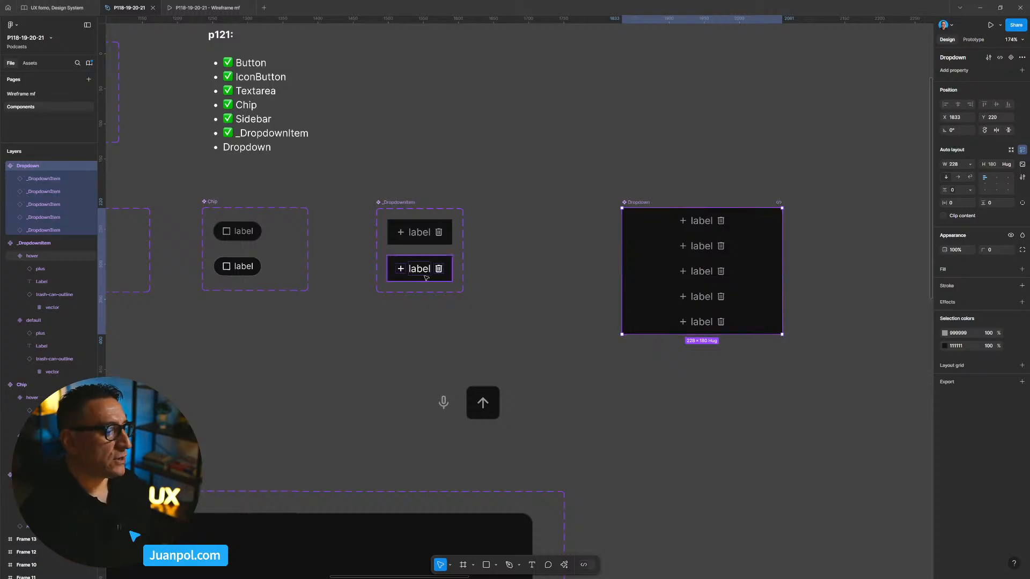
Move the Dropdown component to about X 1730, Y 193 and set its width to about 156
scroll(428, 267, up, 5)
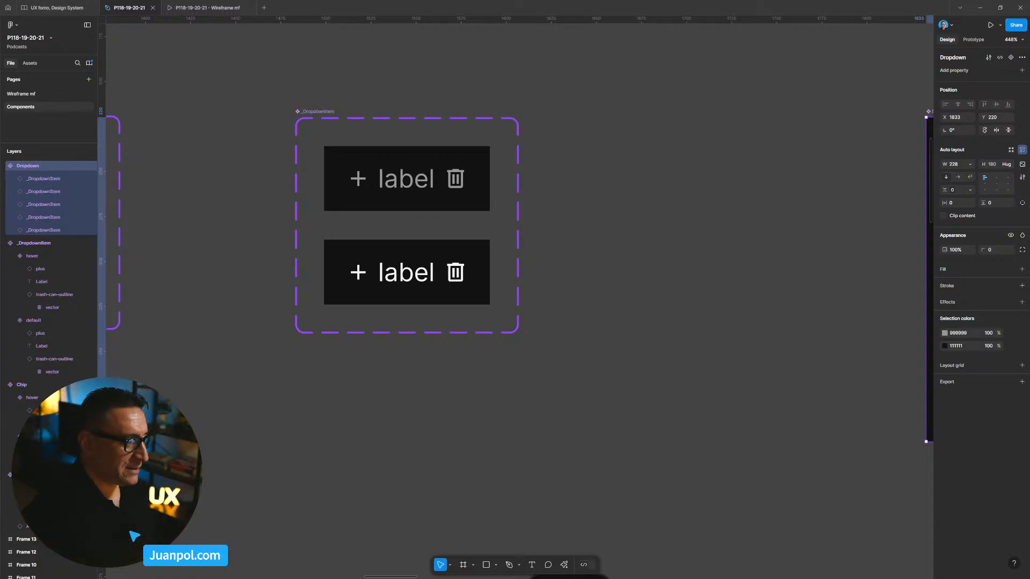
scroll(476, 337, down, 5)
key(Escape)
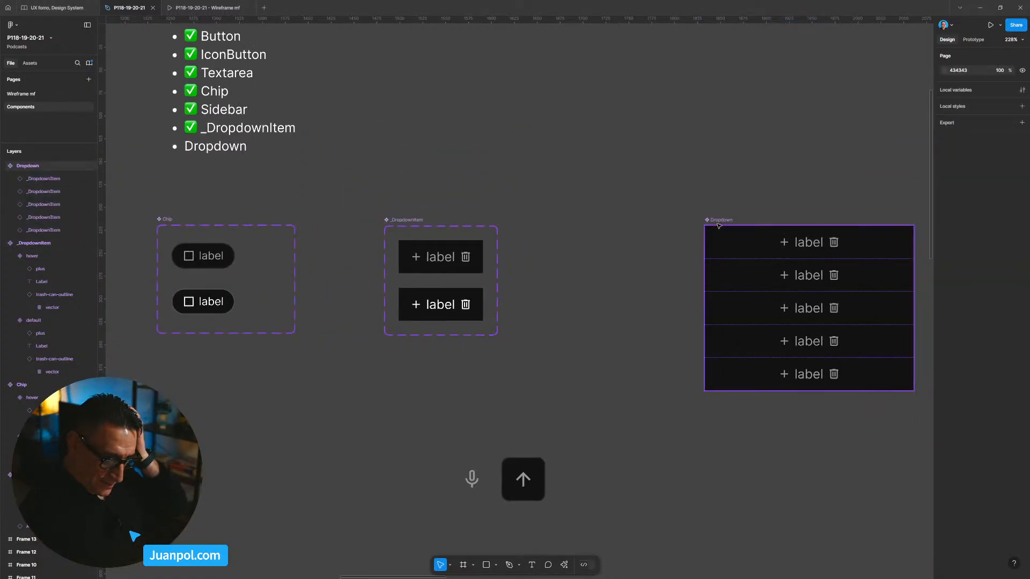
drag(883, 254, 754, 251)
scroll(428, 328, up, 2)
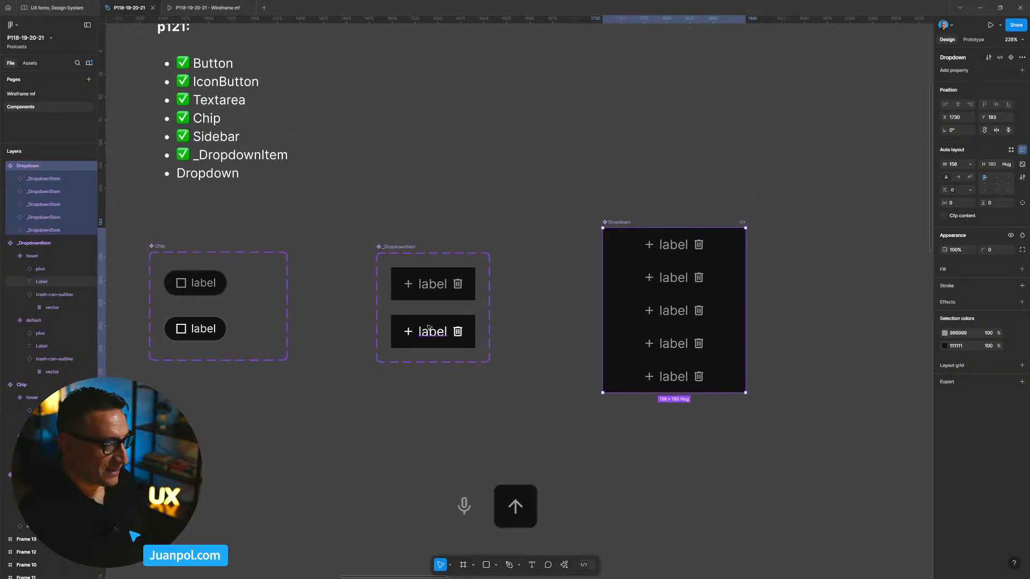
Wrap the plus icon and label of the default _DropdownItem variant in an auto layout frame named "content"
scroll(429, 327, up, 3)
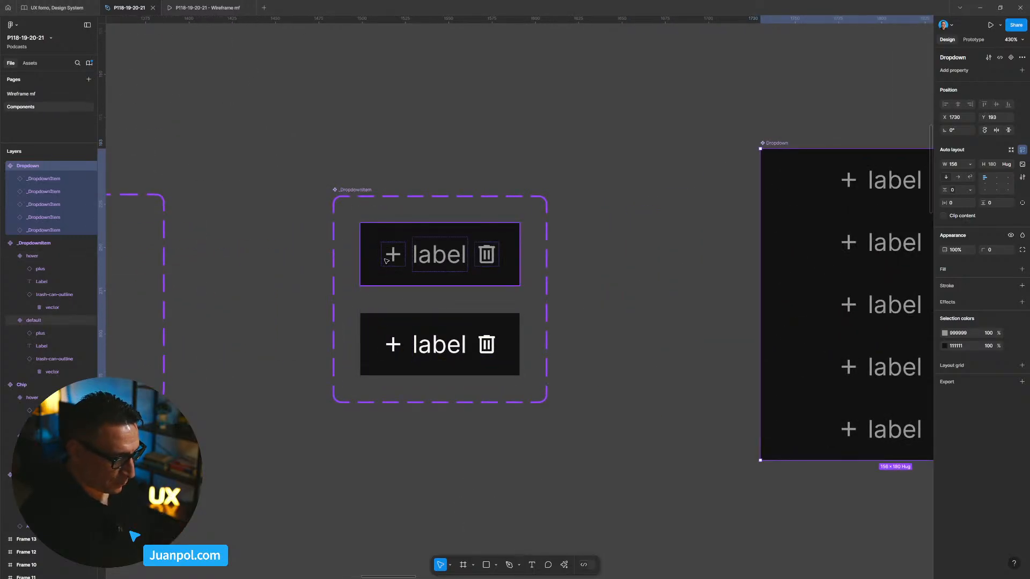
click(386, 261)
double_click(389, 262)
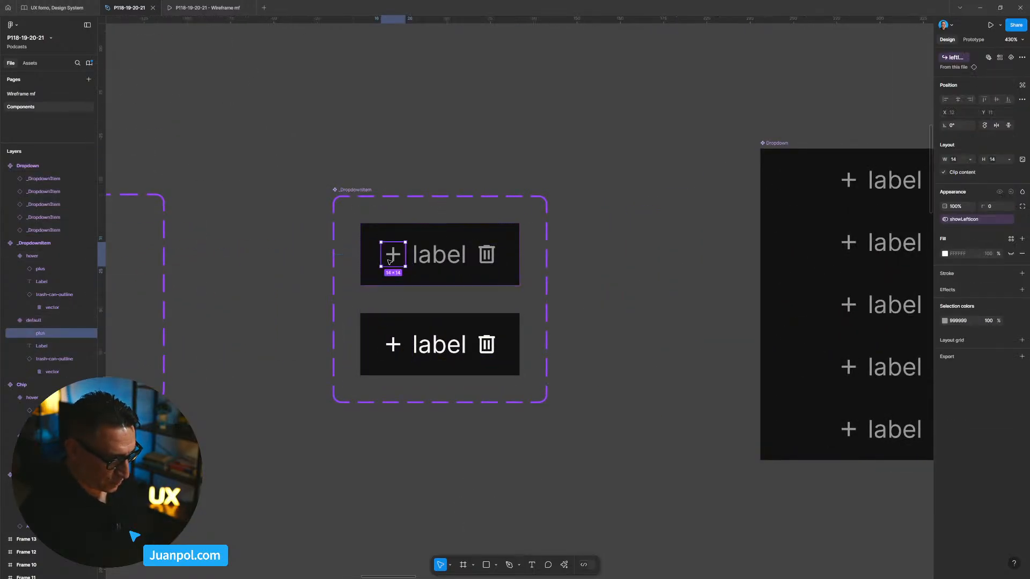
shift+click(441, 258)
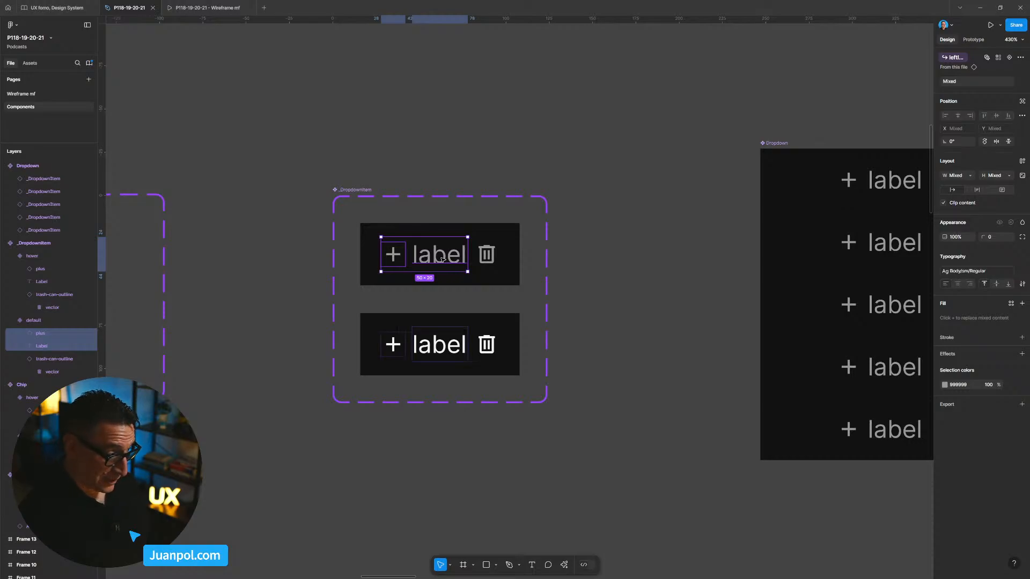
key(shift+a)
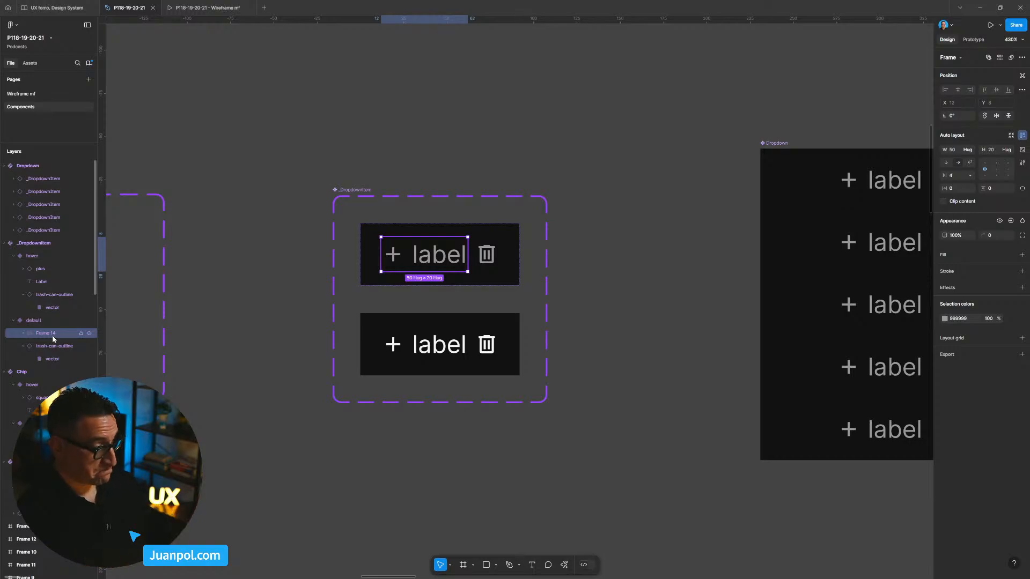
double_click(53, 334)
text(cont)
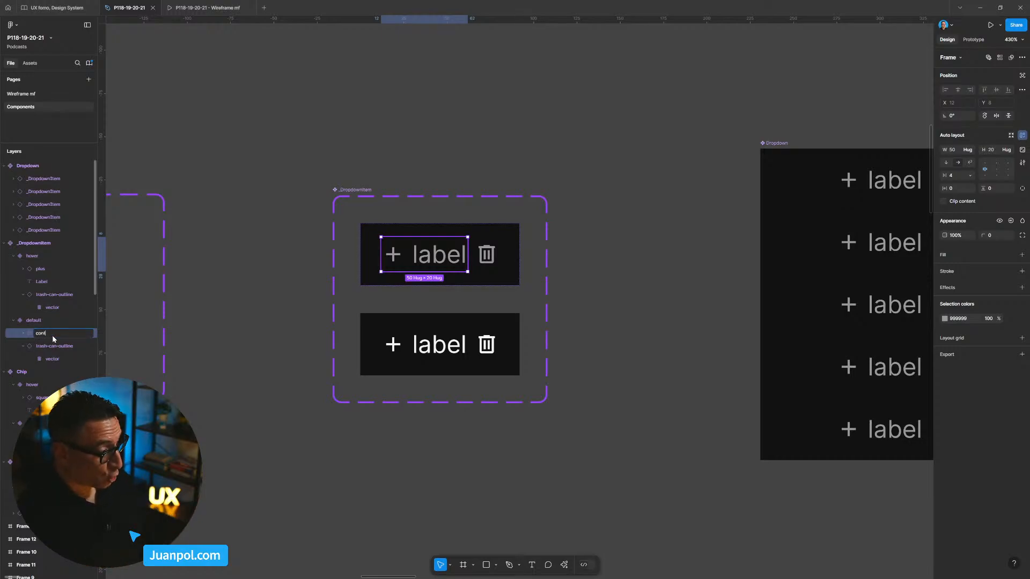
text(ent)
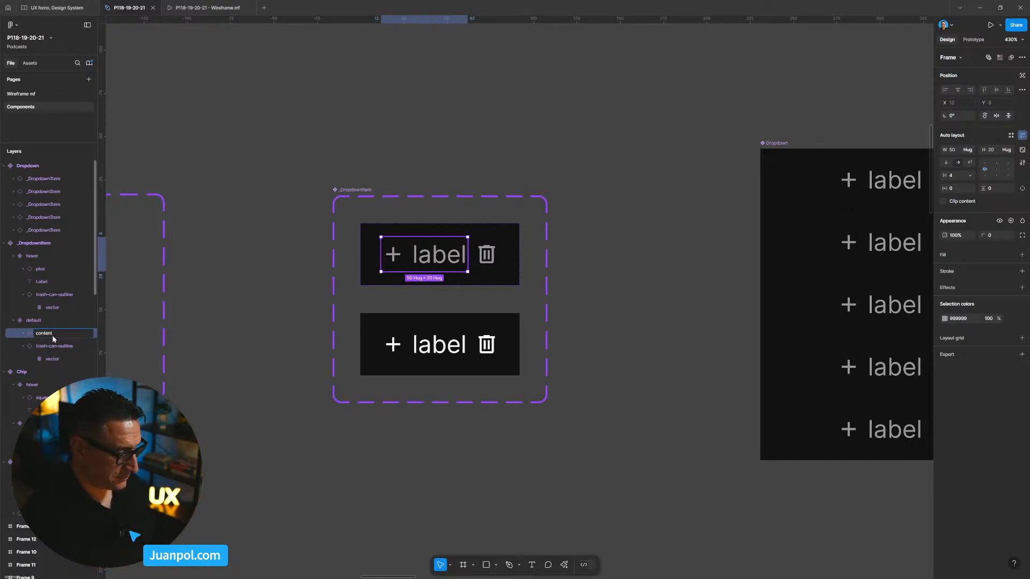
key(Return)
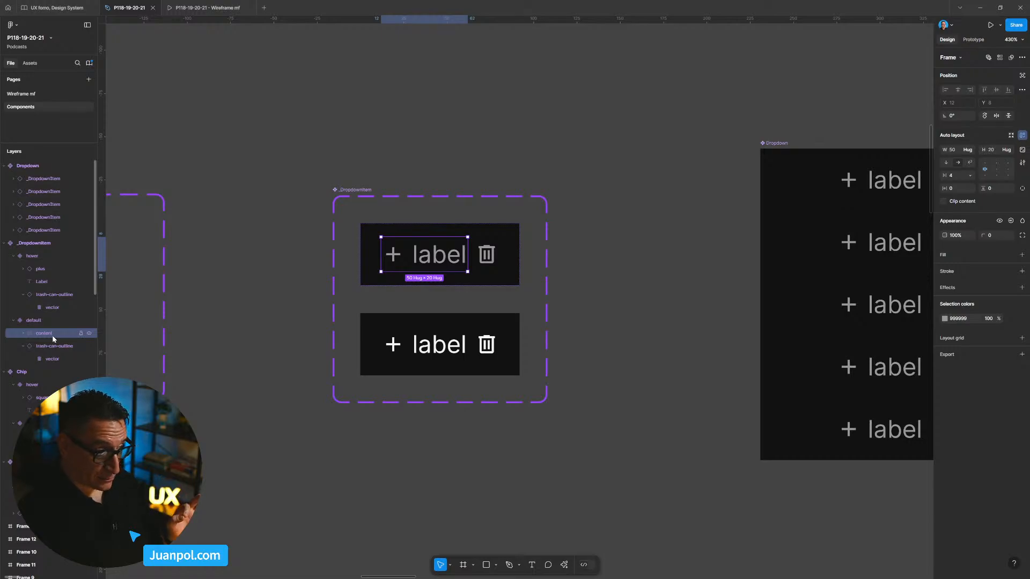
Set the width of the default variant's content frame and of its label to Fill container
click(968, 150)
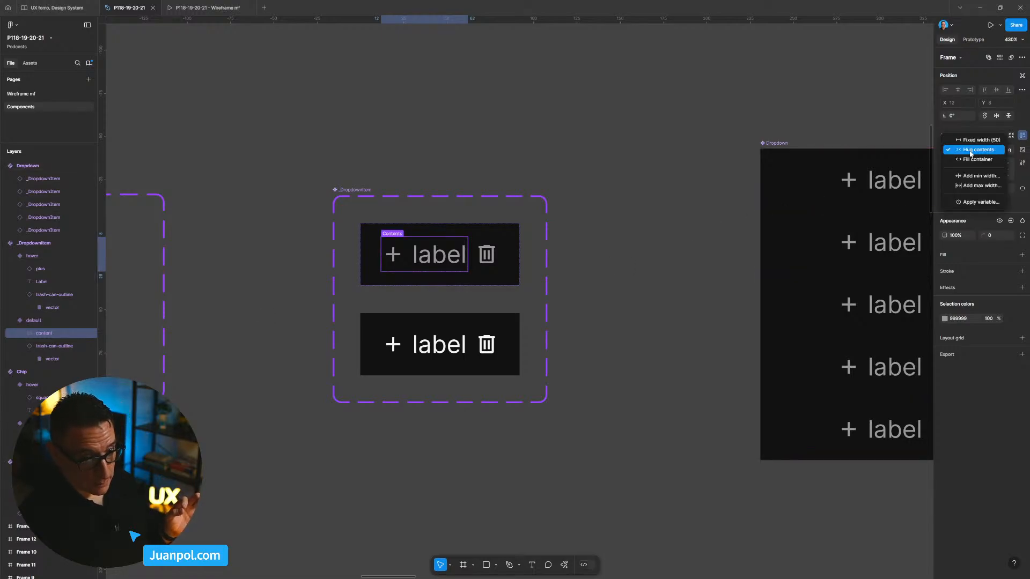
click(970, 159)
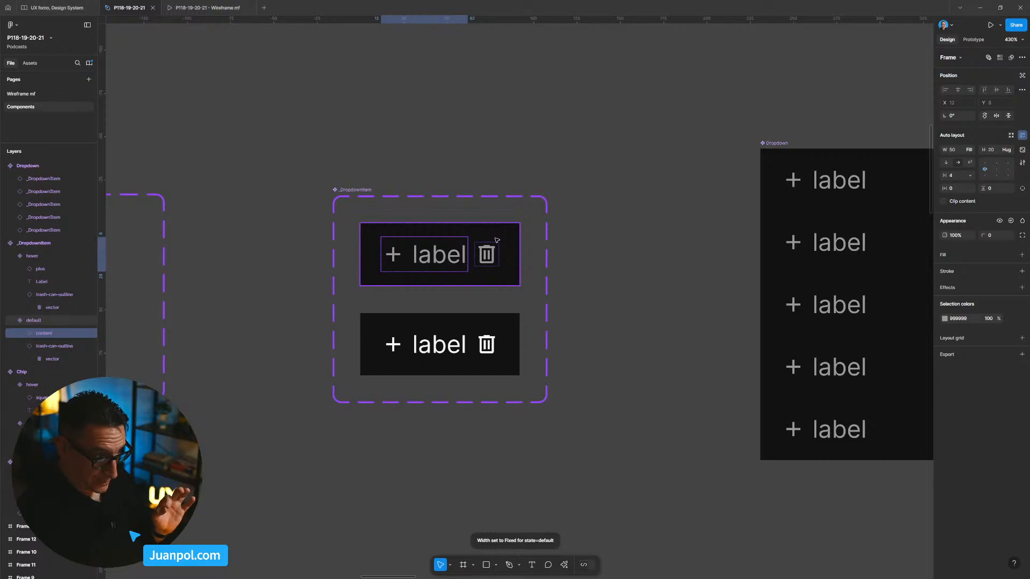
click(458, 261)
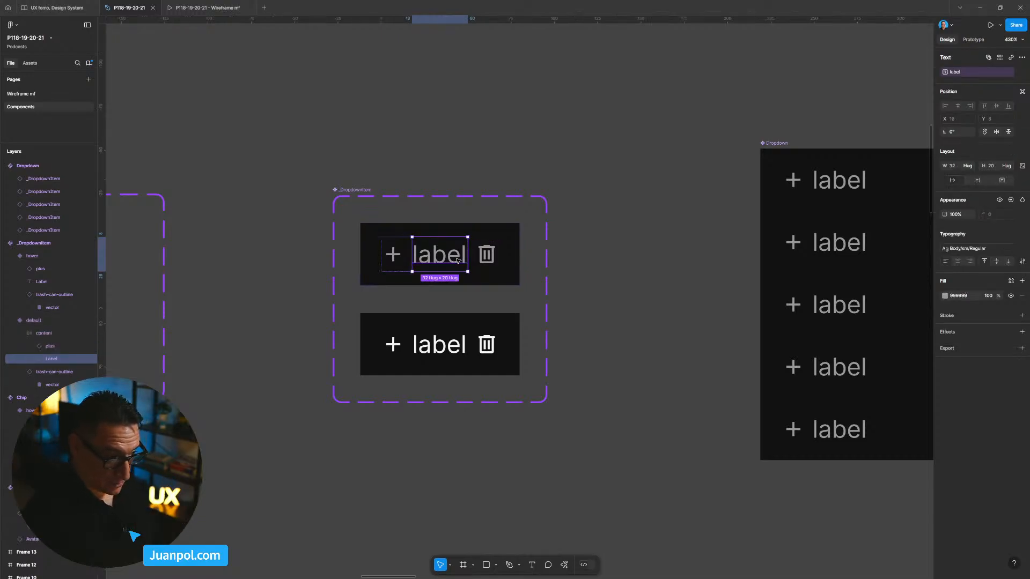
click(972, 167)
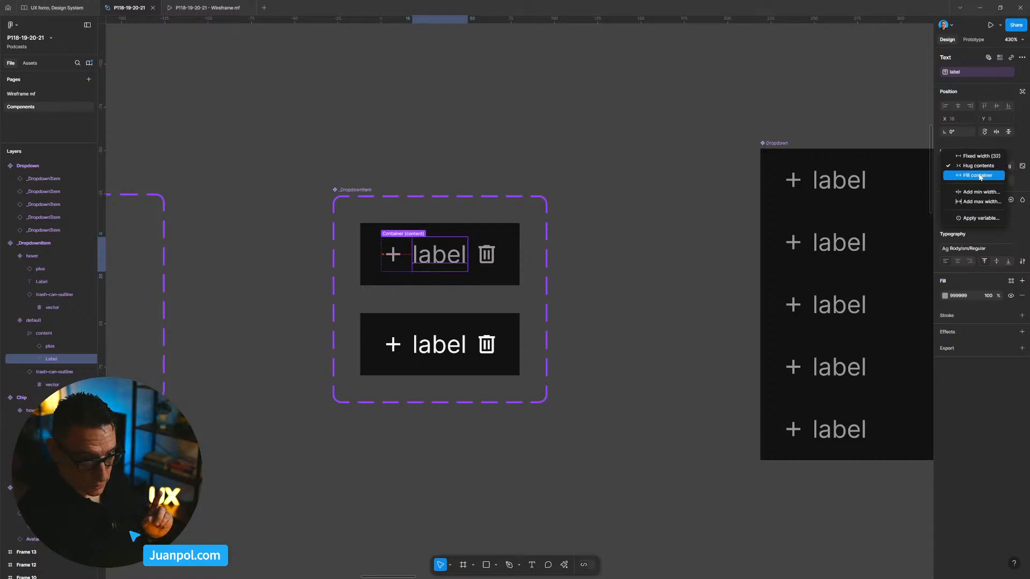
click(980, 176)
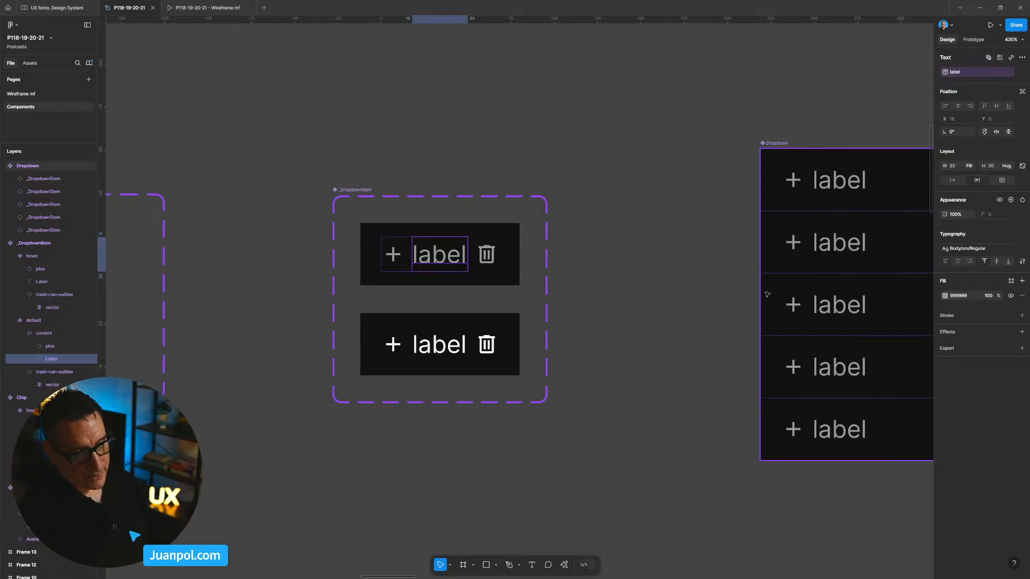
Widen the Dropdown component to about 172
click(714, 308)
drag(719, 308, 443, 300)
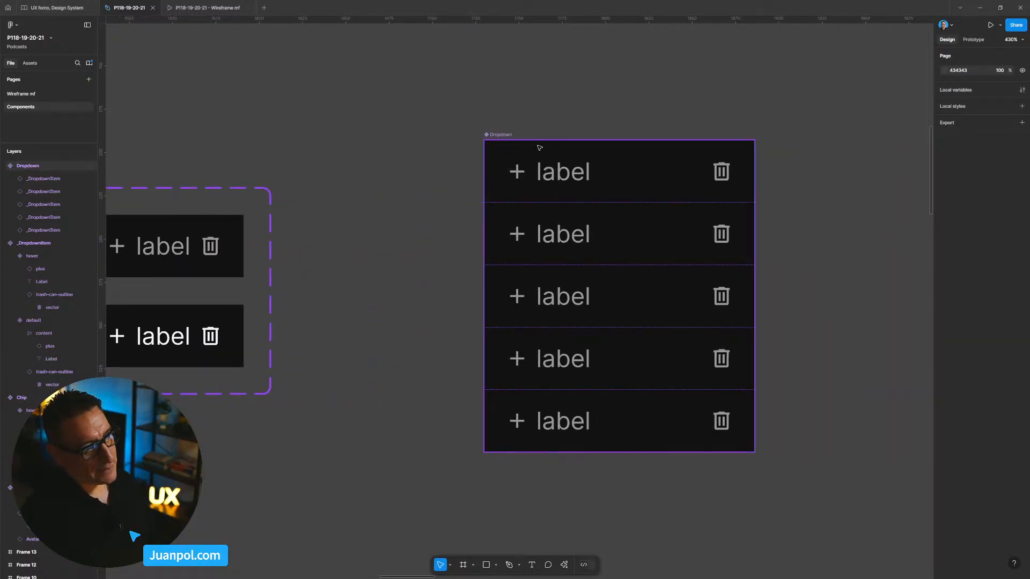
click(499, 136)
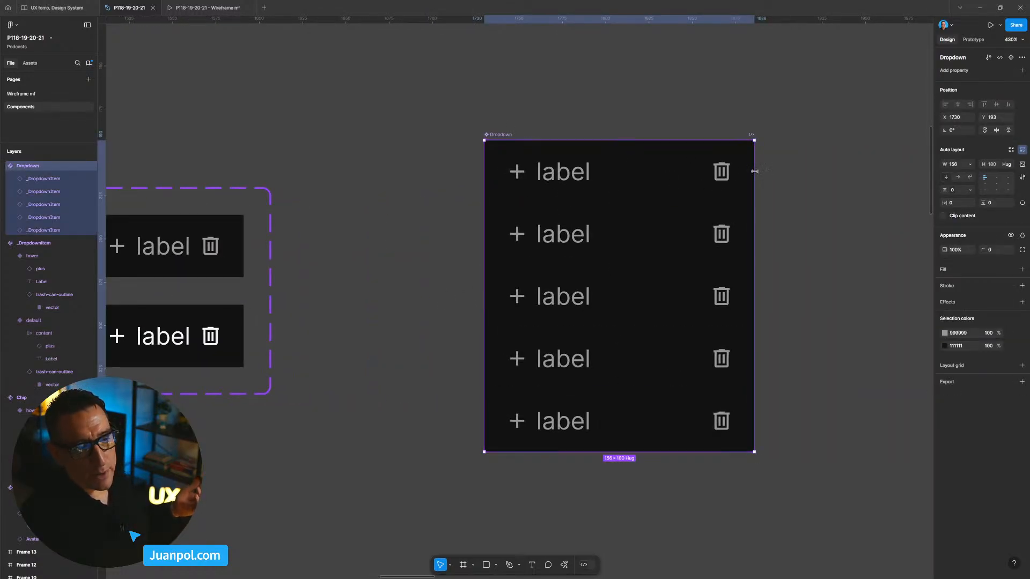
drag(755, 172, 780, 174)
Wrap the plus icon and label of the hover _DropdownItem variant in an auto layout frame named "content"
drag(374, 304, 558, 291)
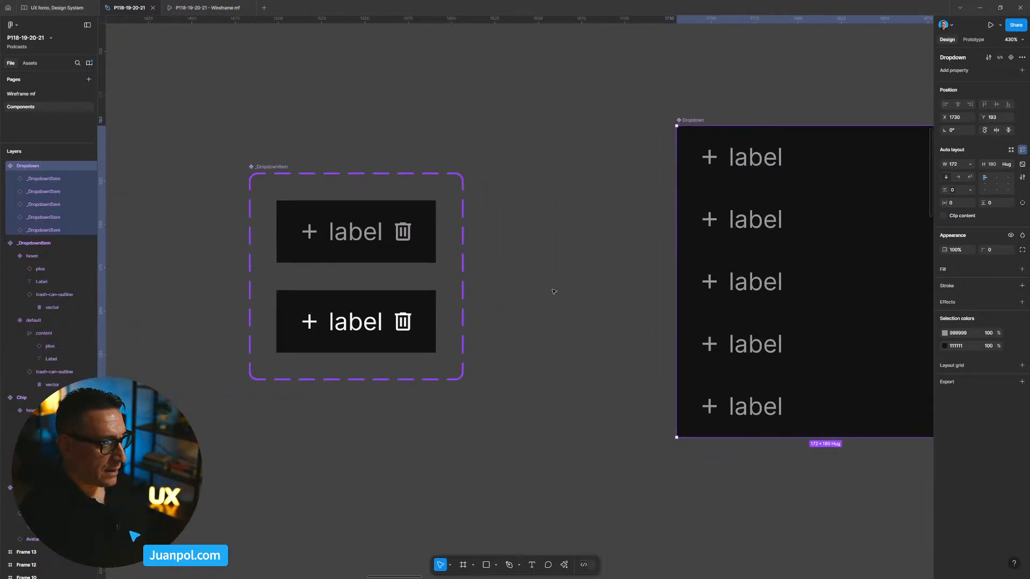
ctrl+click(358, 323)
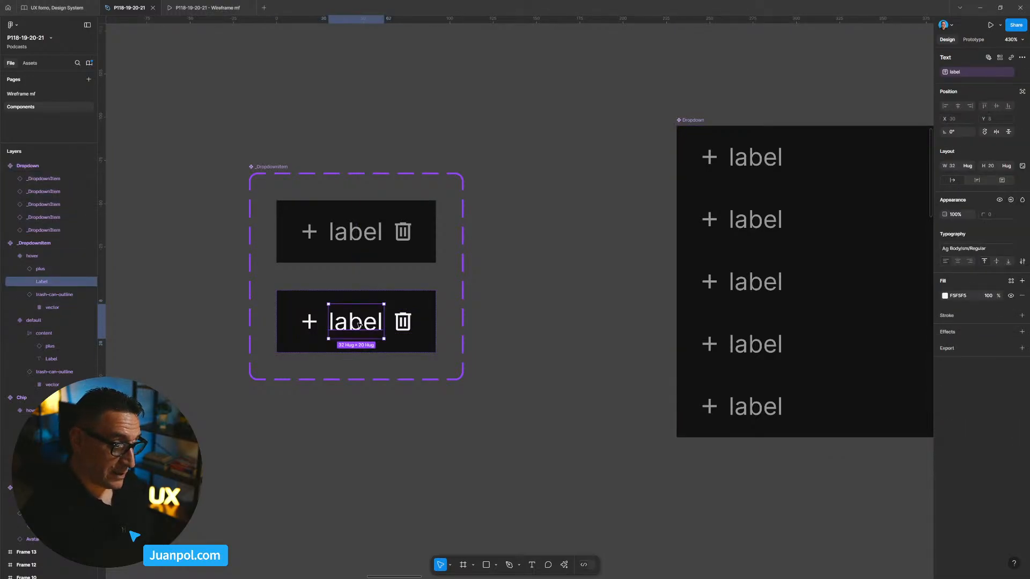
shift+click(320, 329)
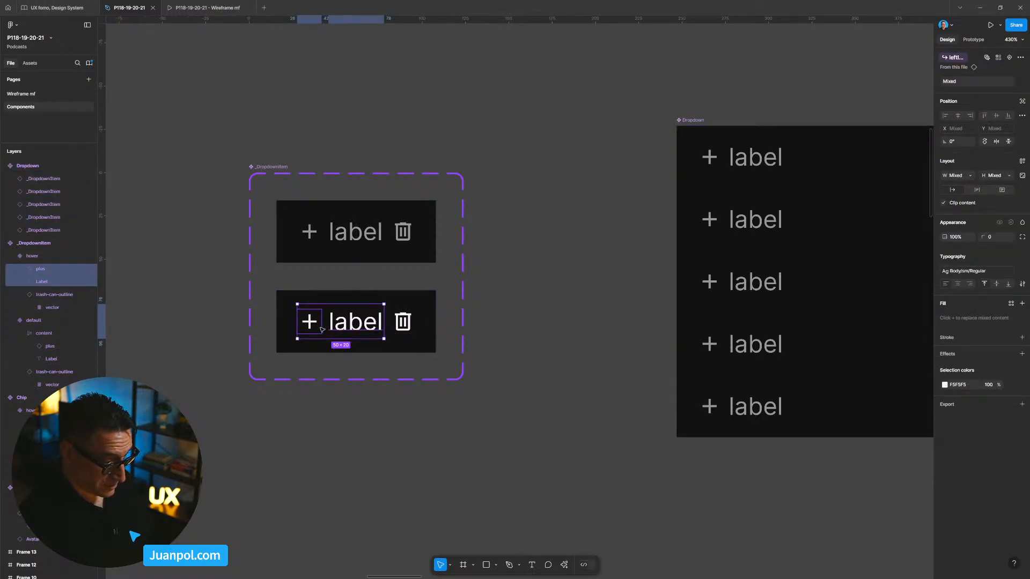
key(shift+a)
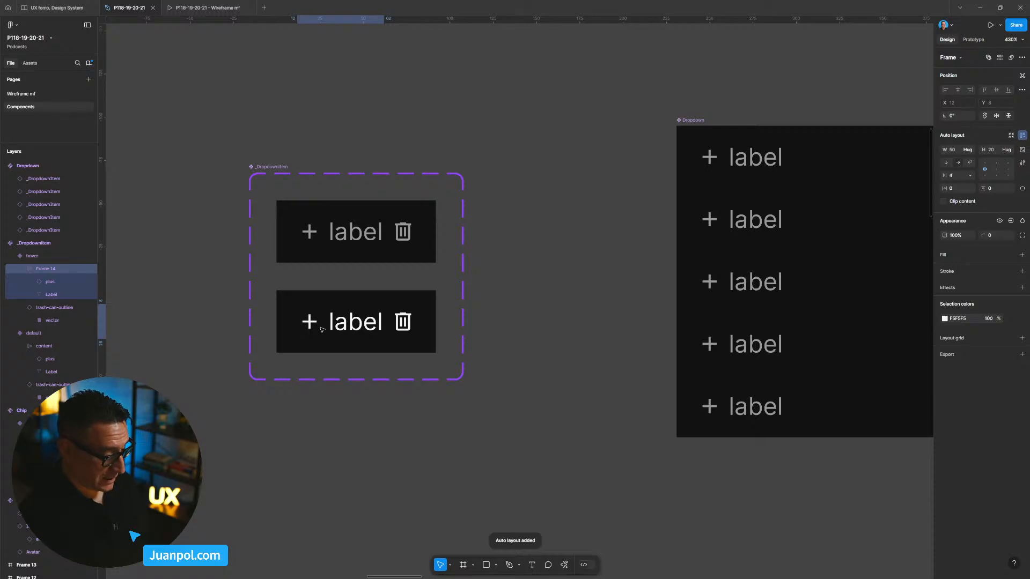
key(ctrl+r)
text(content)
key(Return)
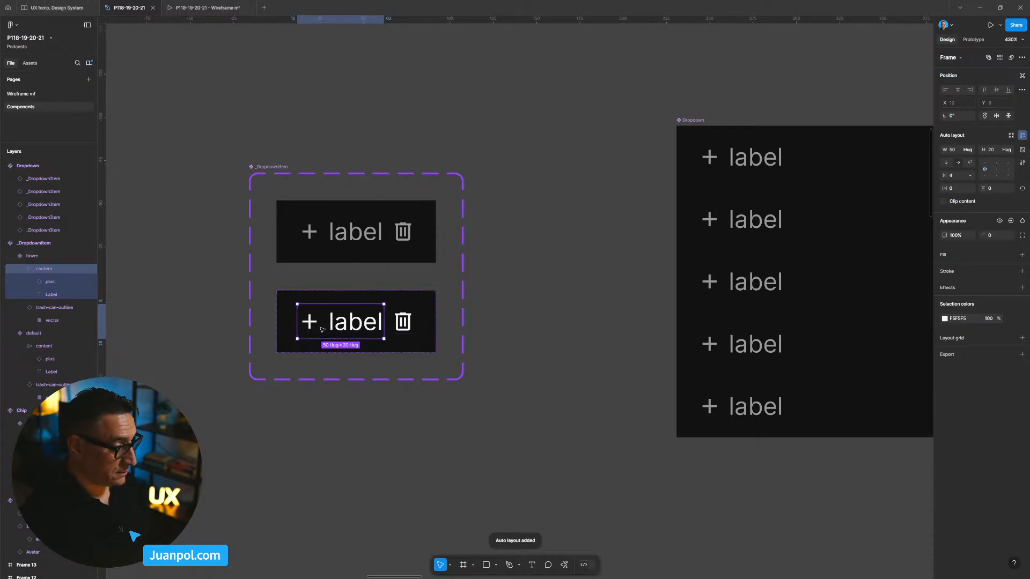
Set the width of the hover variant's label and of its content frame to Fill container
click(354, 322)
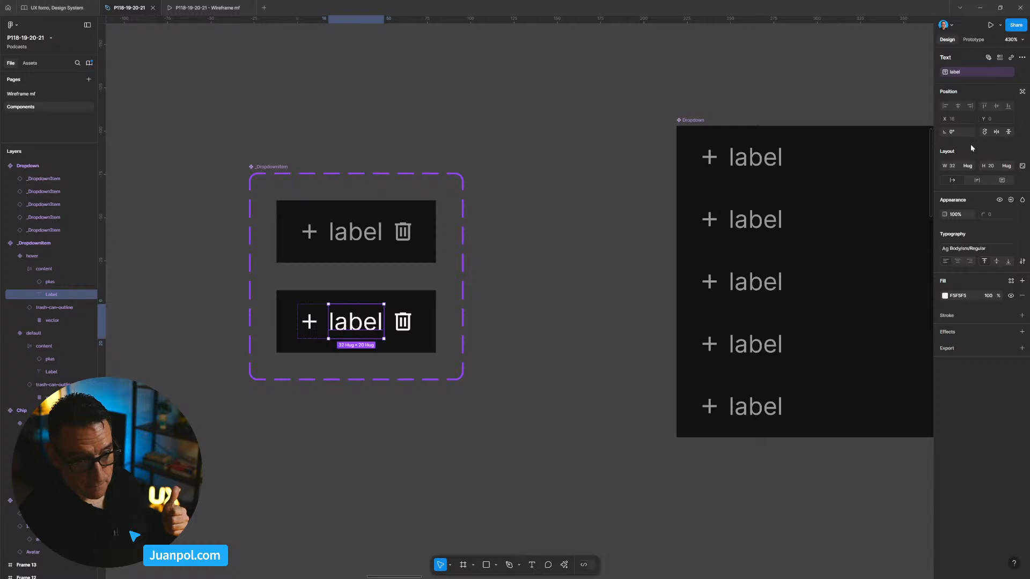
click(973, 167)
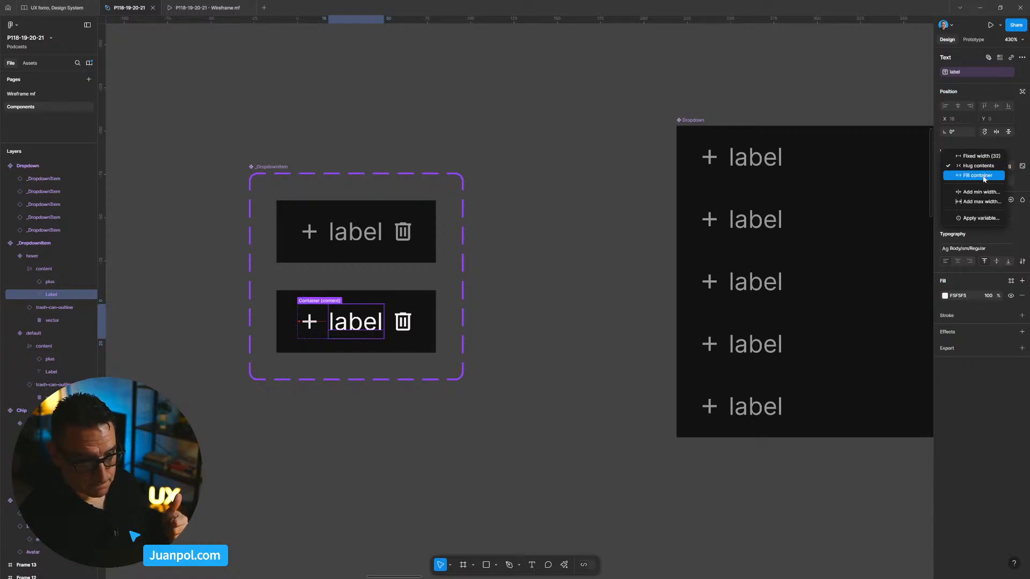
click(966, 175)
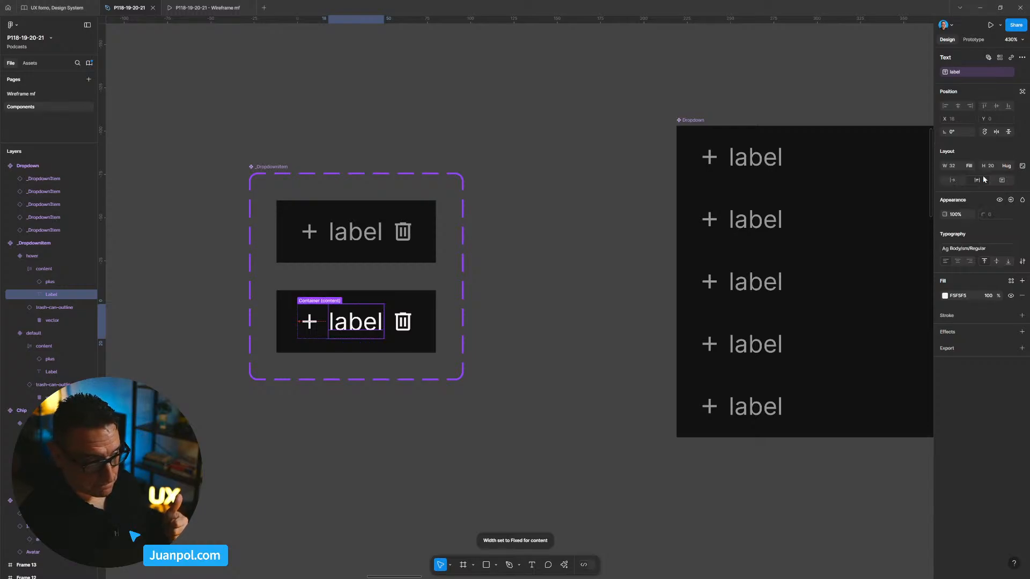
click(566, 339)
double_click(358, 336)
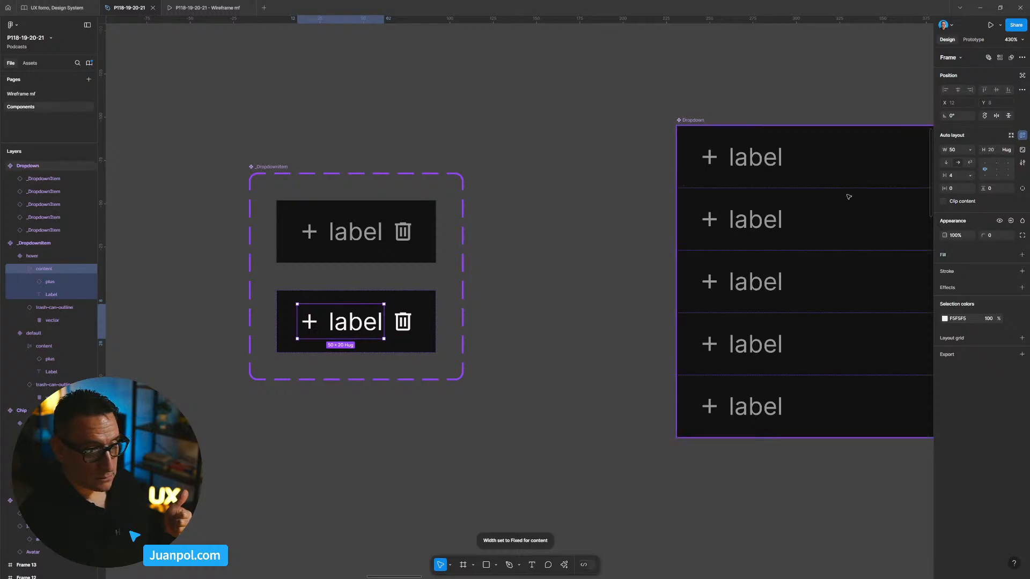
click(969, 150)
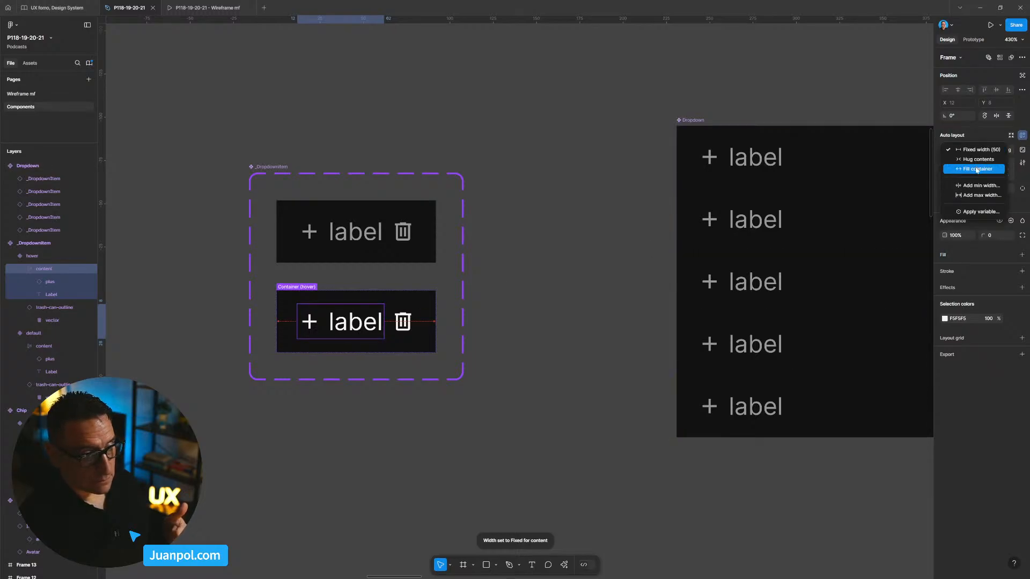
click(977, 170)
click(545, 311)
Place an instance of the Dropdown component at about X 1951, Y 191 and select its third _DropdownItem
scroll(510, 310, right, 5)
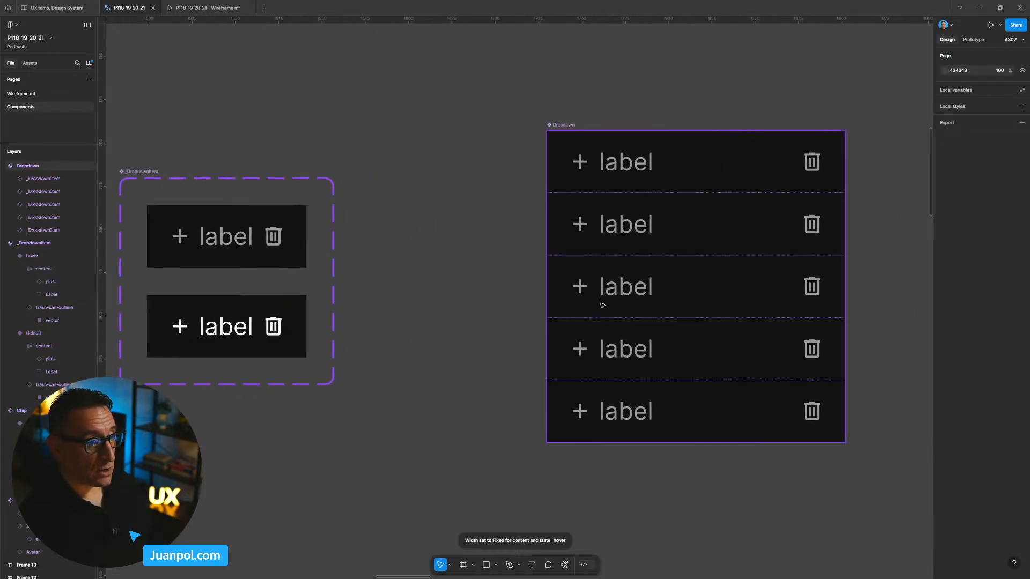
scroll(603, 305, right, 10)
click(330, 279)
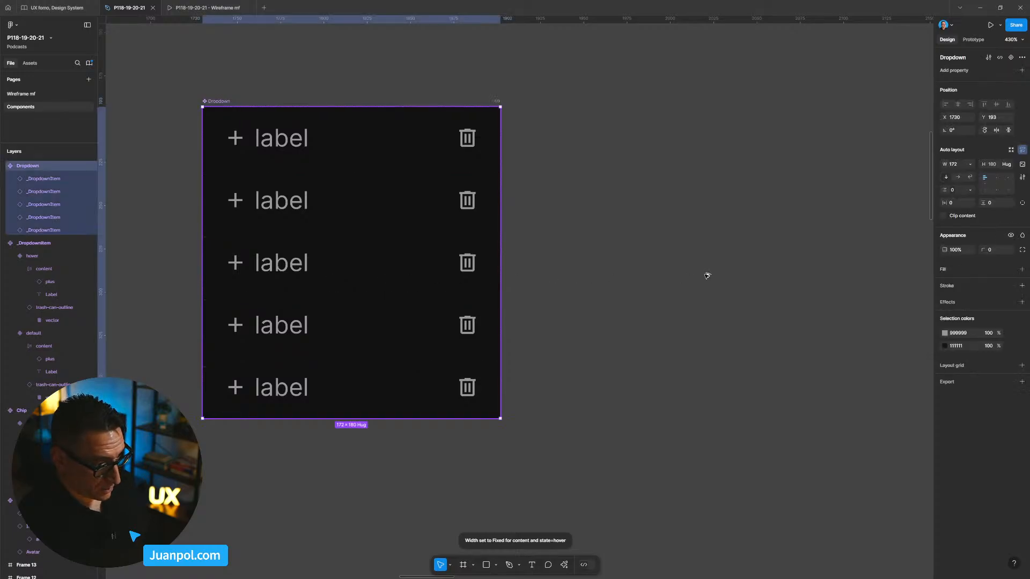
key(ctrl+d)
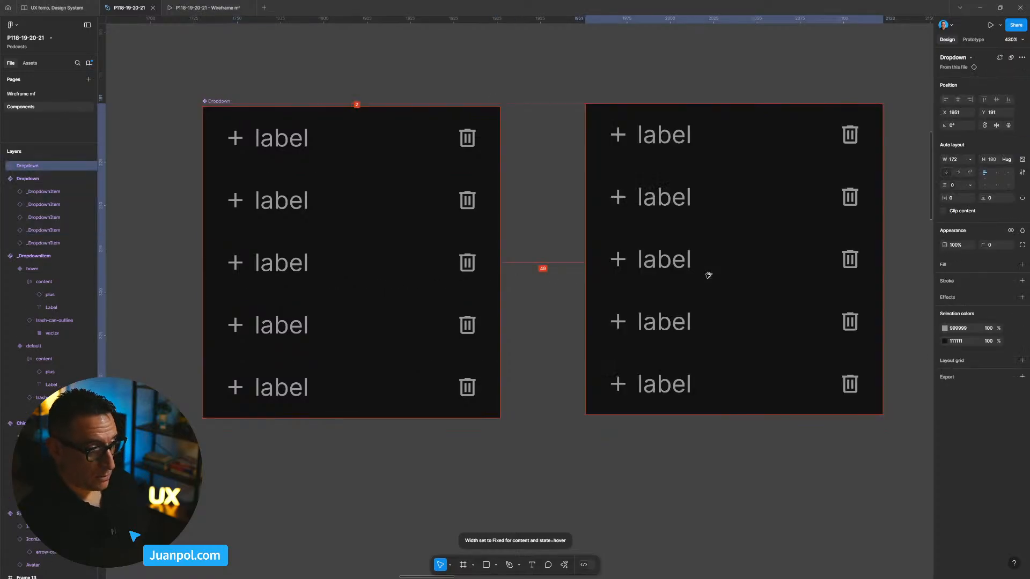
double_click(720, 245)
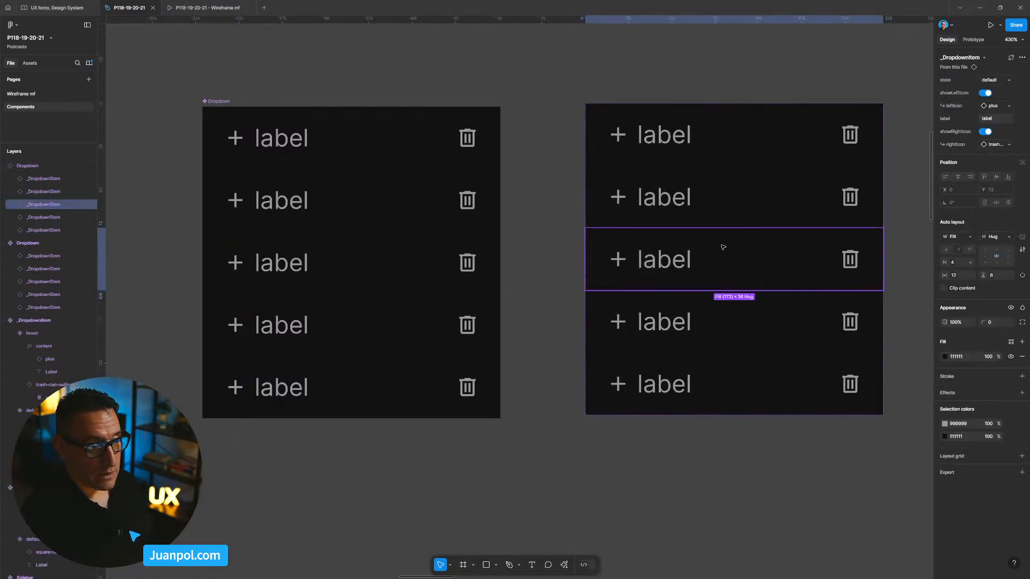
Set the state of the Dropdown instance's third _DropdownItem to hover and its label to "f sdf dsa f asd fasd fasd f"
click(998, 80)
click(990, 88)
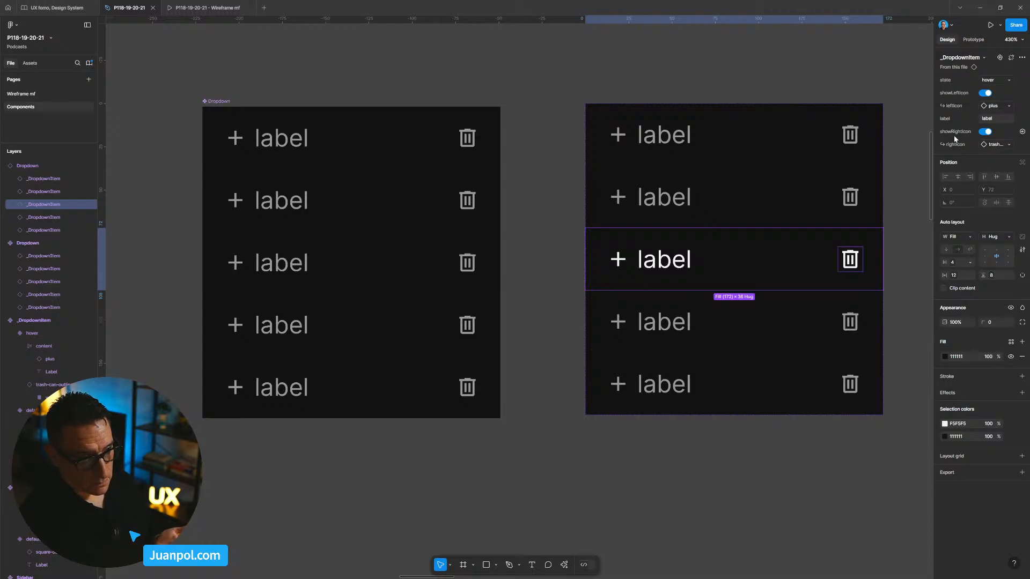
click(903, 209)
scroll(844, 214, right, 3)
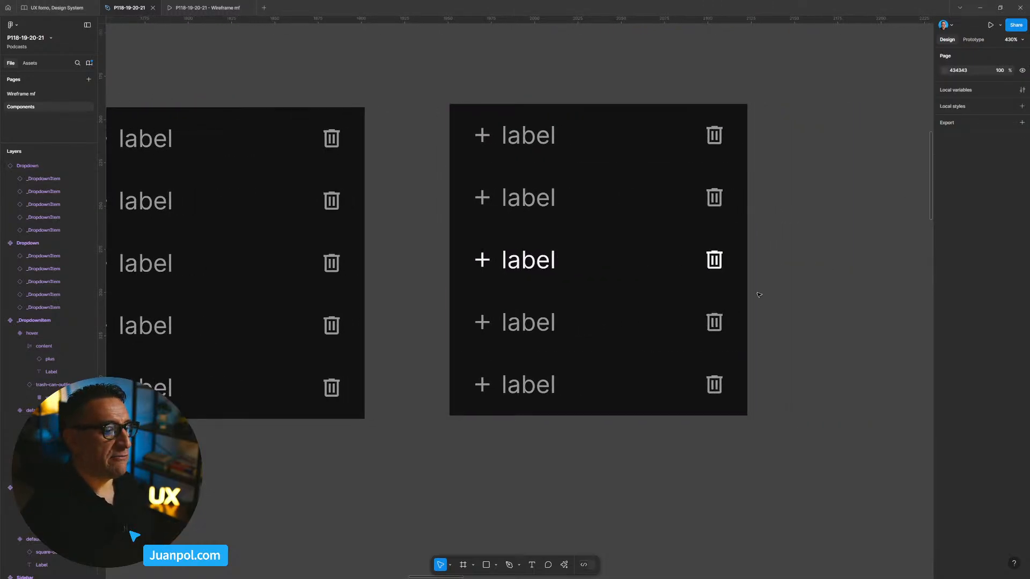
double_click(538, 272)
text(f sdf dsa f asd fasd fasd f)
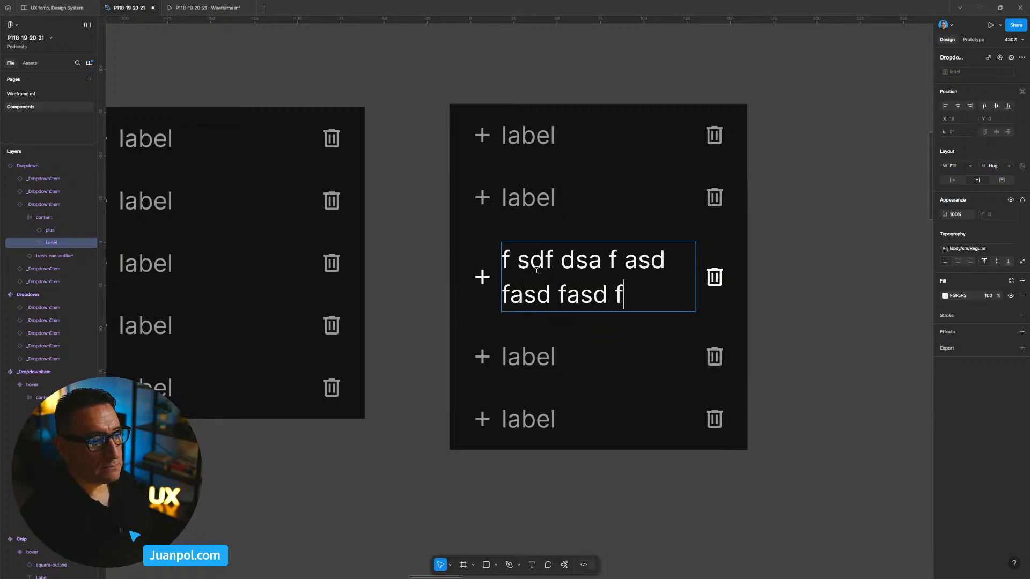
click(780, 228)
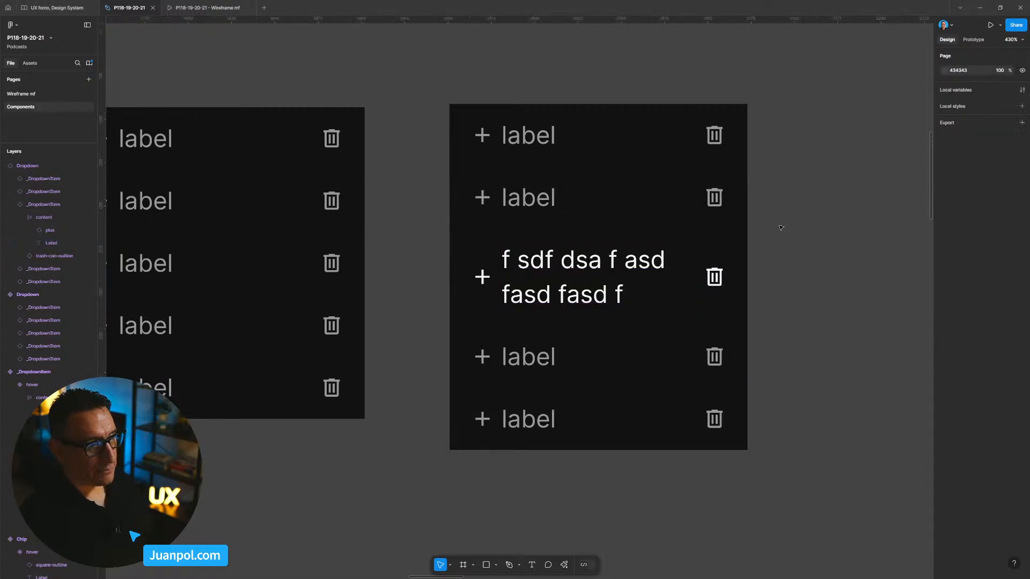
Enable text truncation with a maximum of 1 line on the labels of both _DropdownItem variants
scroll(782, 228, down, 2)
scroll(781, 228, down, 3)
scroll(781, 228, down, 1)
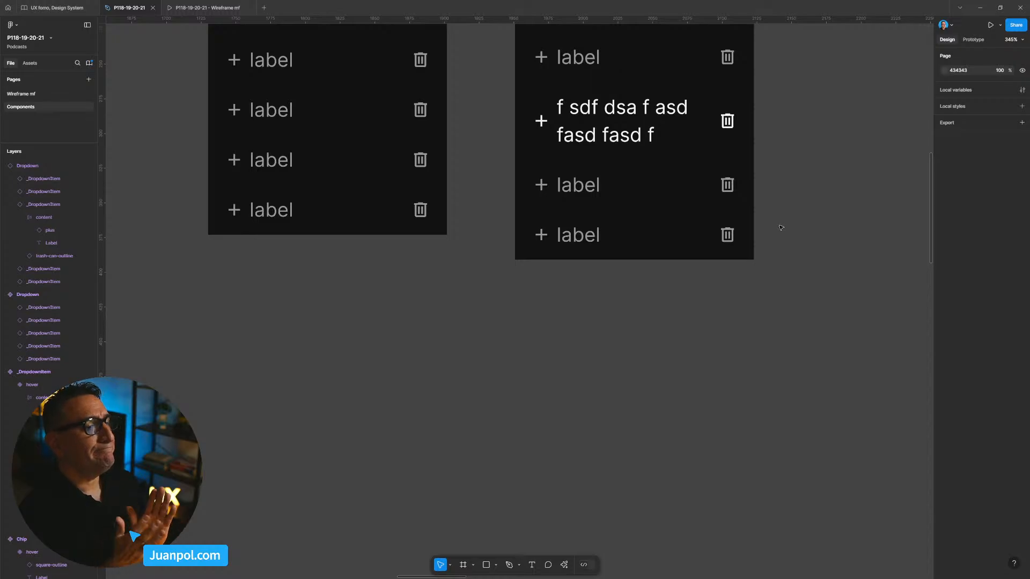
drag(780, 225, 784, 364)
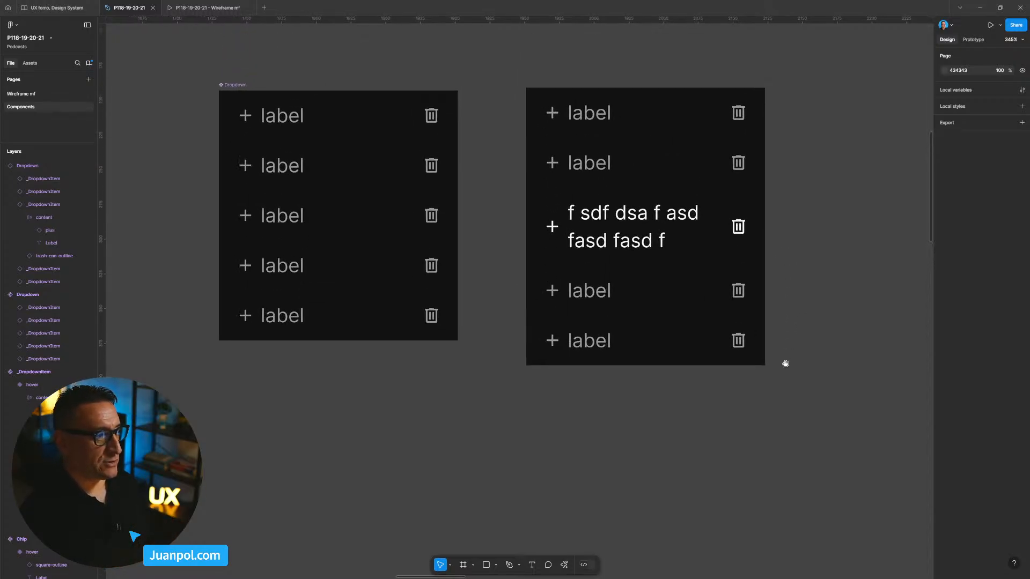
scroll(508, 451, down, 5)
scroll(474, 453, left, 4)
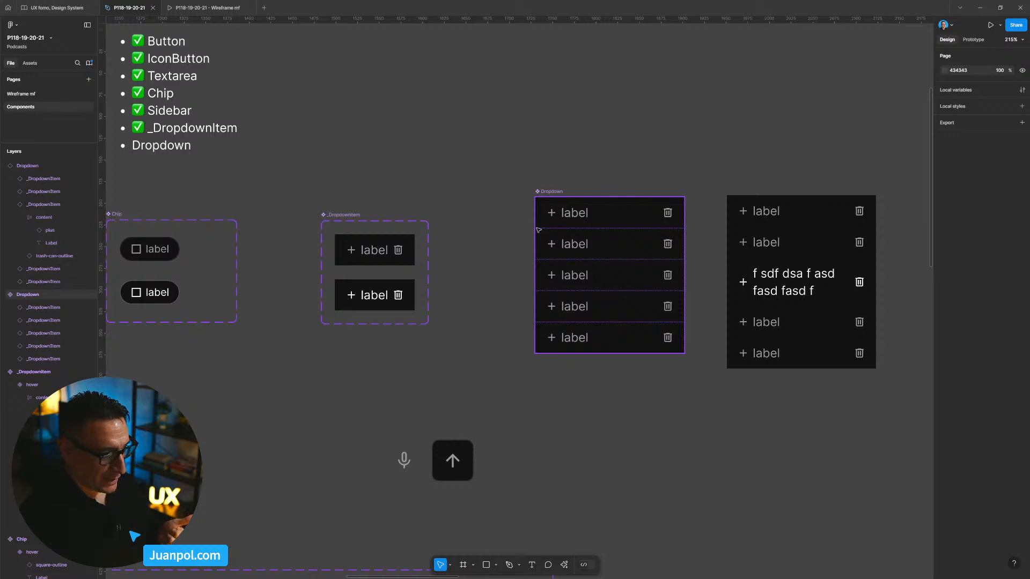
ctrl+click(380, 252)
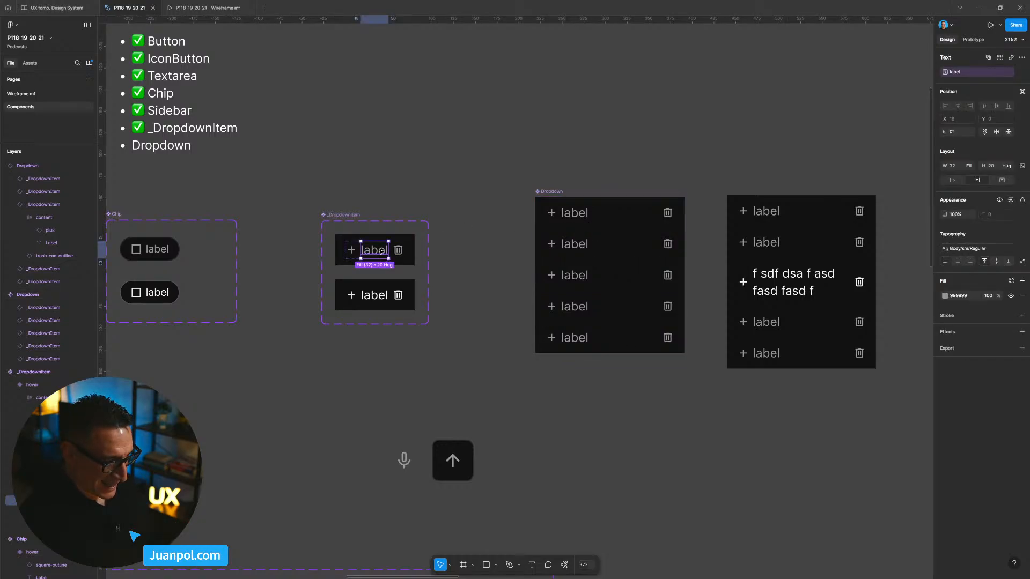
ctrl+shift+click(381, 296)
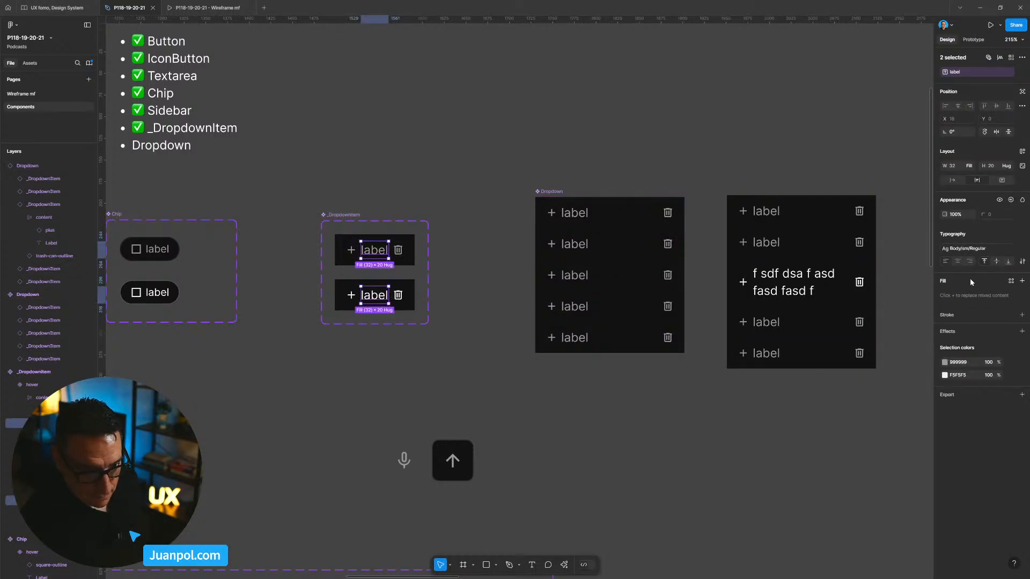
click(1023, 262)
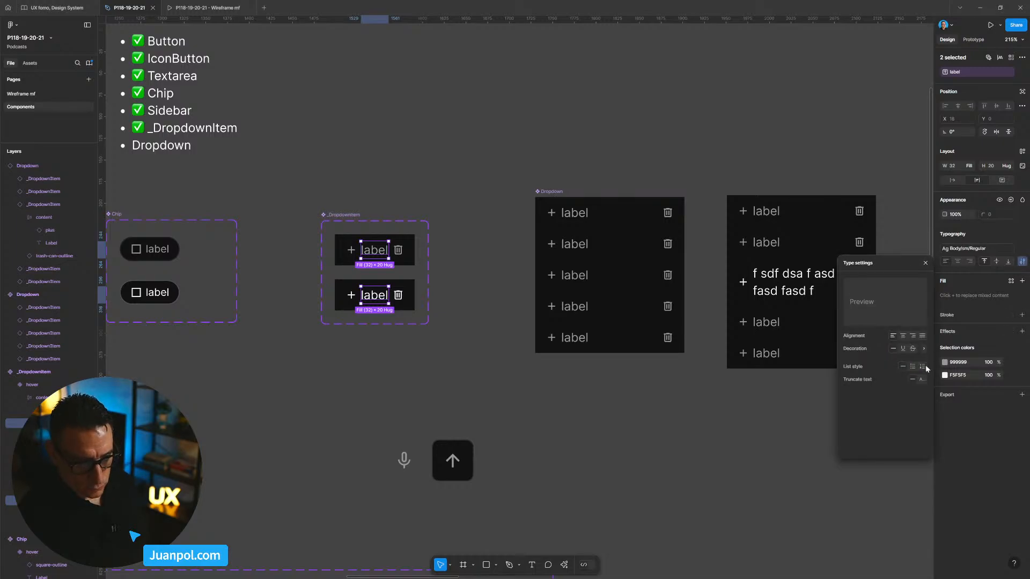
click(924, 380)
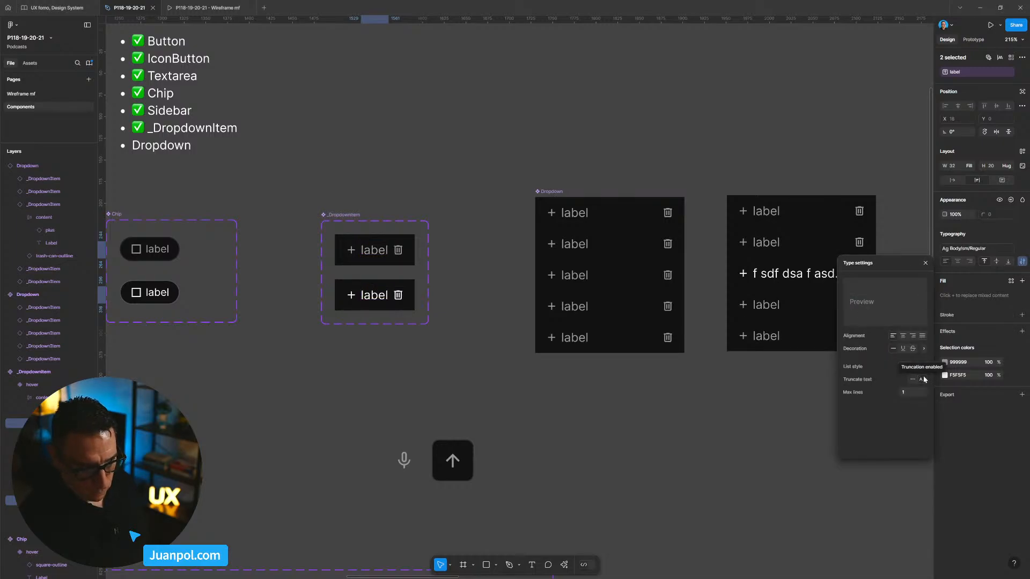
click(763, 402)
Narrow the Dropdown instance to a width of about 166
drag(776, 383, 581, 370)
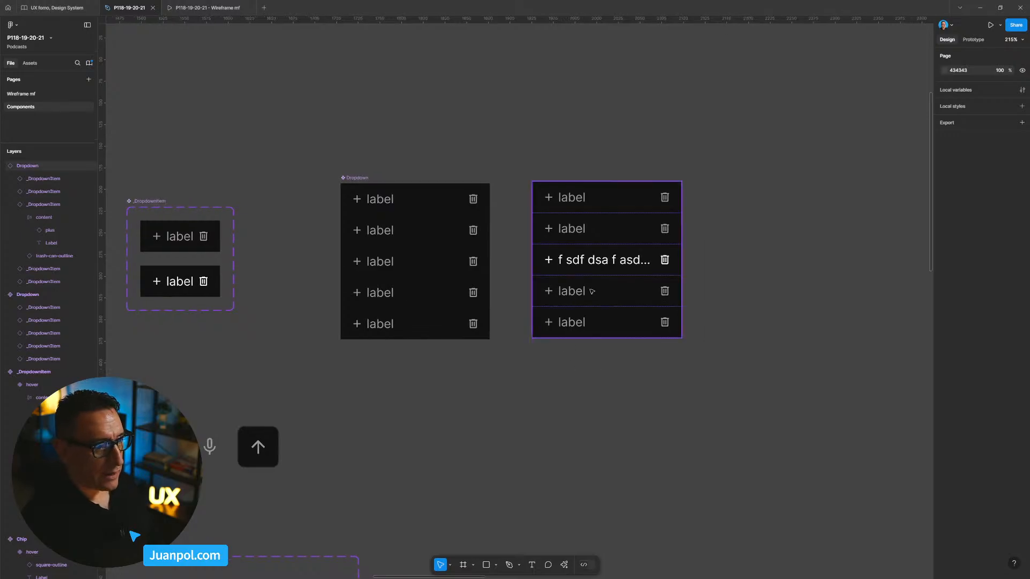
click(570, 263)
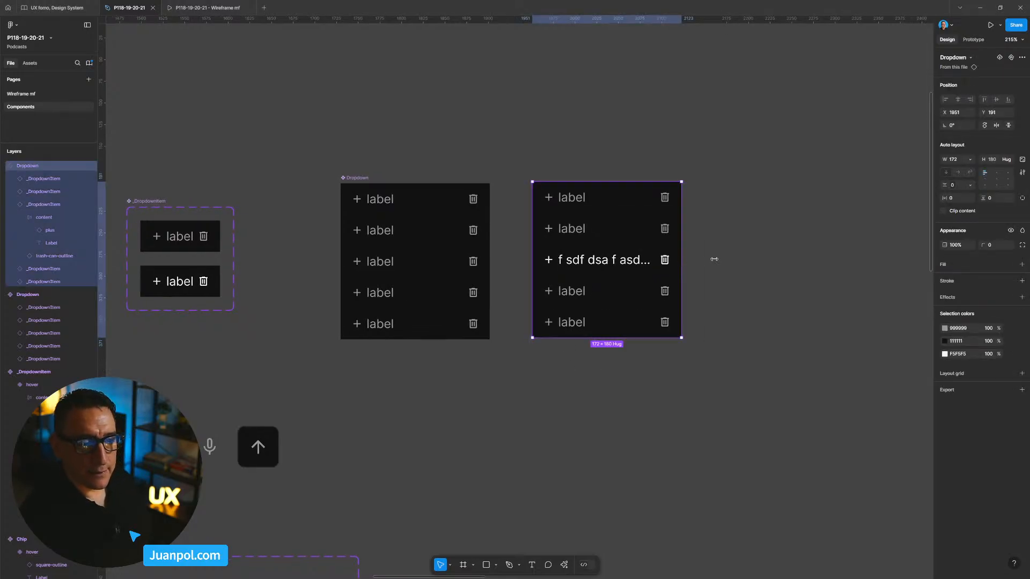
drag(714, 259, 676, 275)
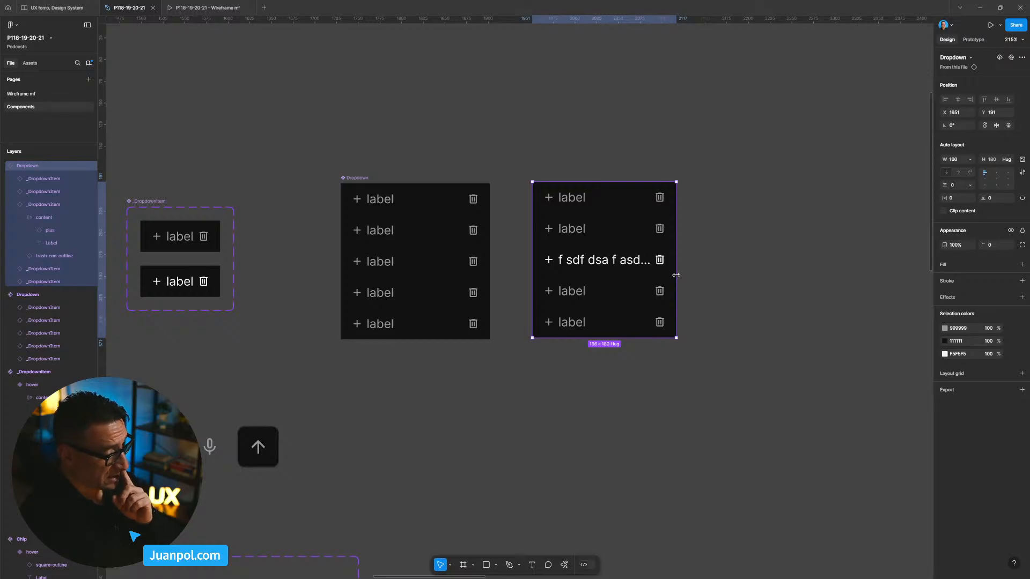
Set the horizontal gap of the default and hover _DropdownItem variants to the padding-sm variable (8)
click(203, 241)
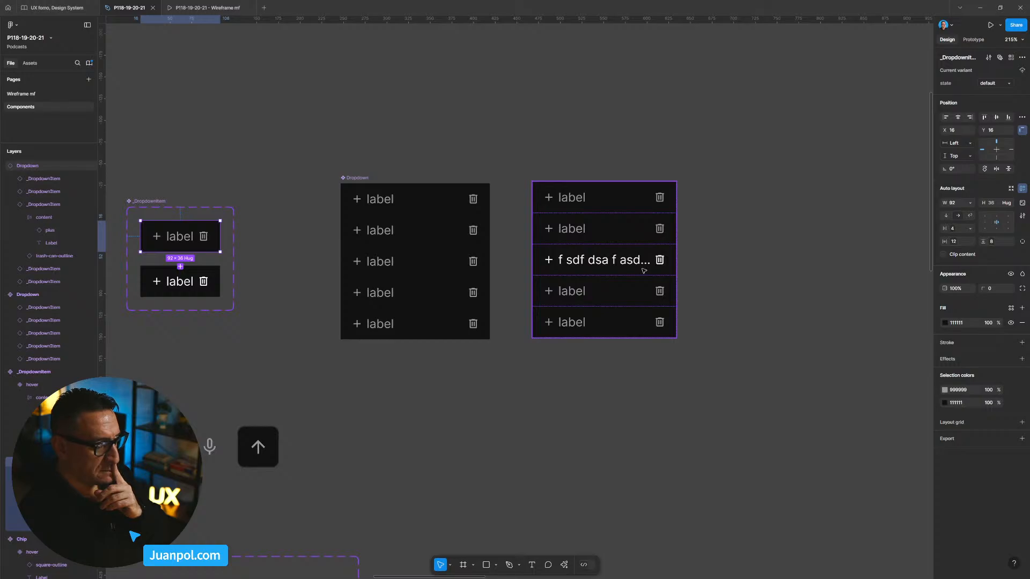
click(953, 232)
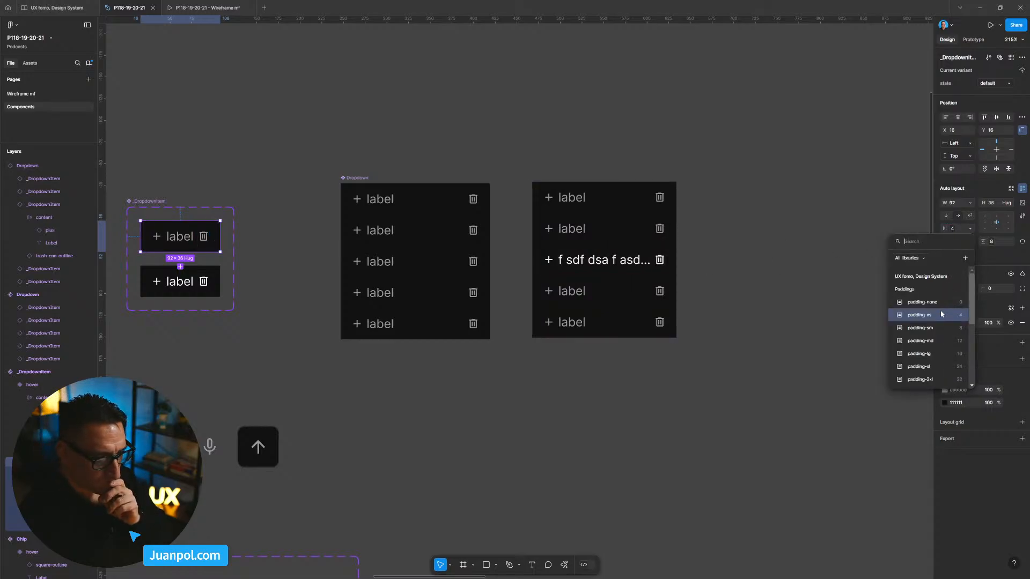
click(937, 325)
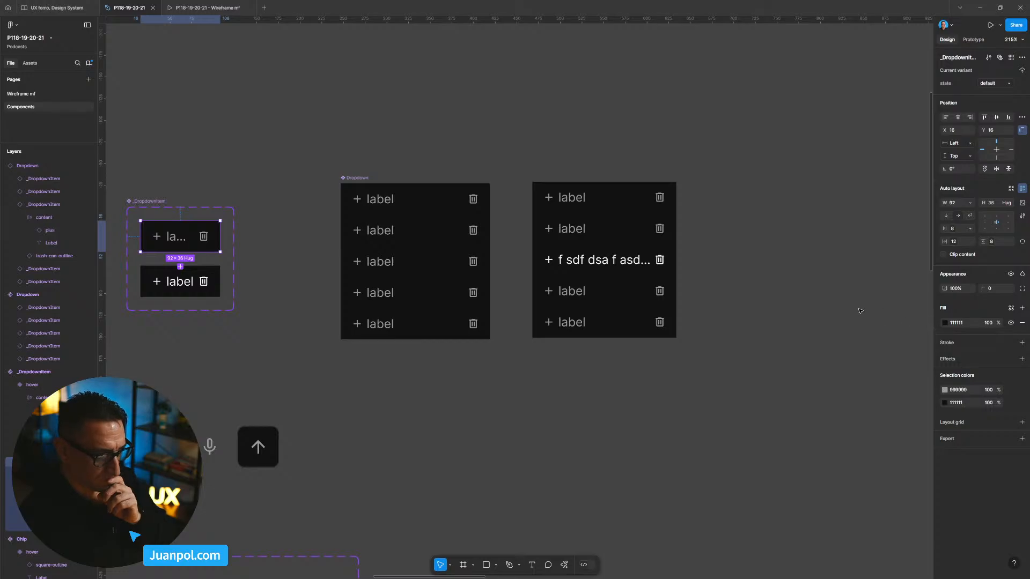
click(625, 288)
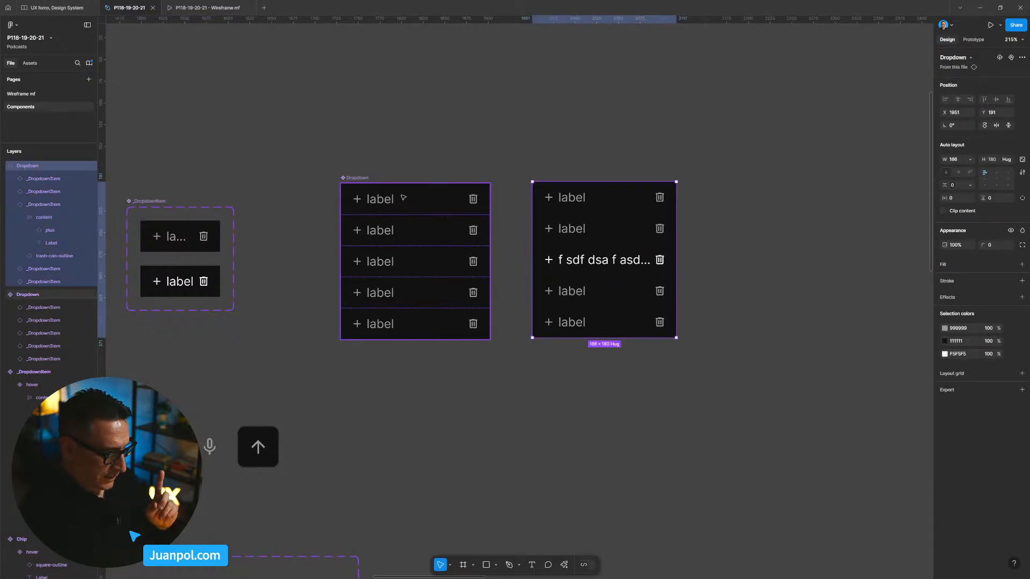
click(177, 265)
click(192, 285)
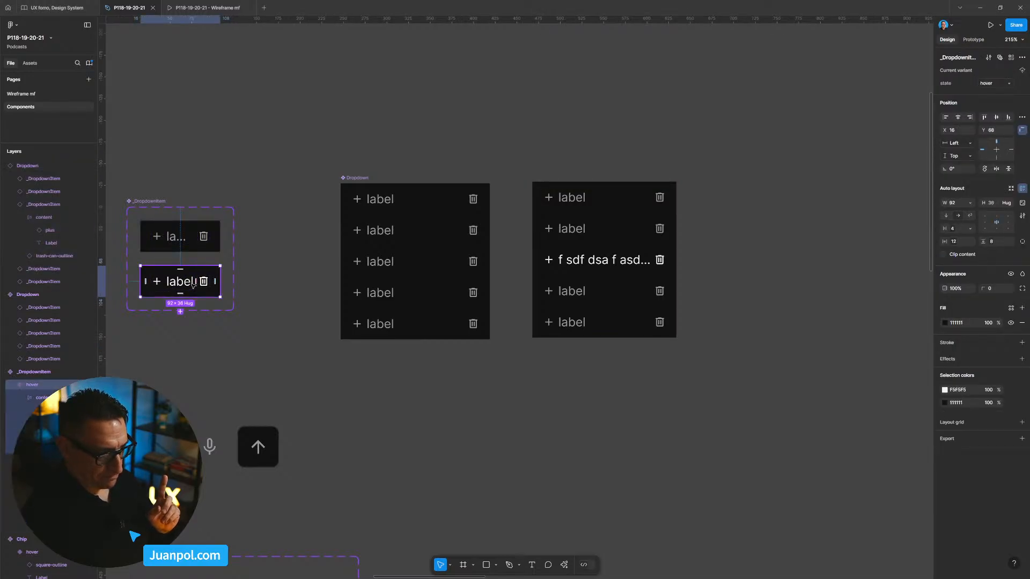
click(951, 230)
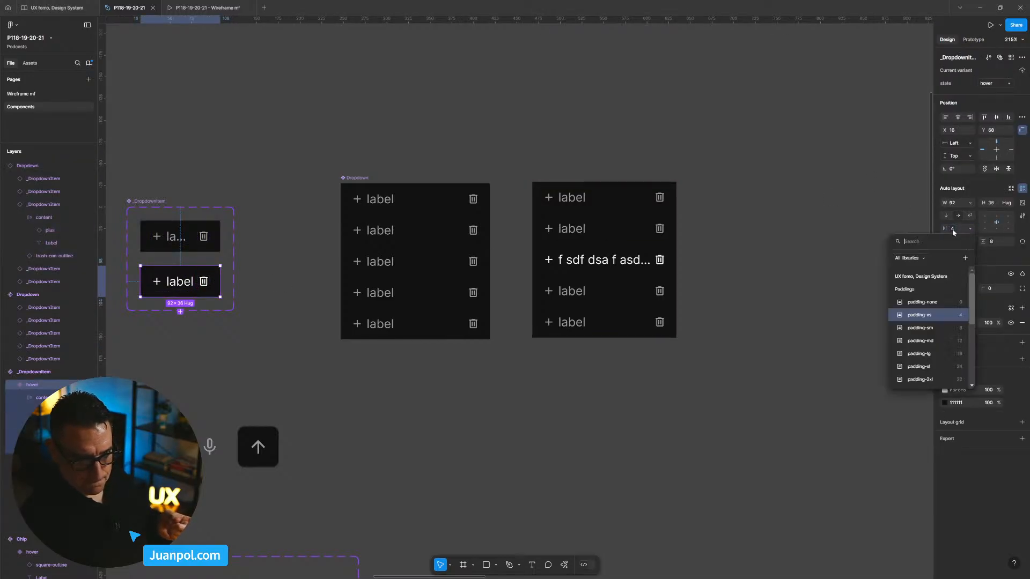
click(939, 328)
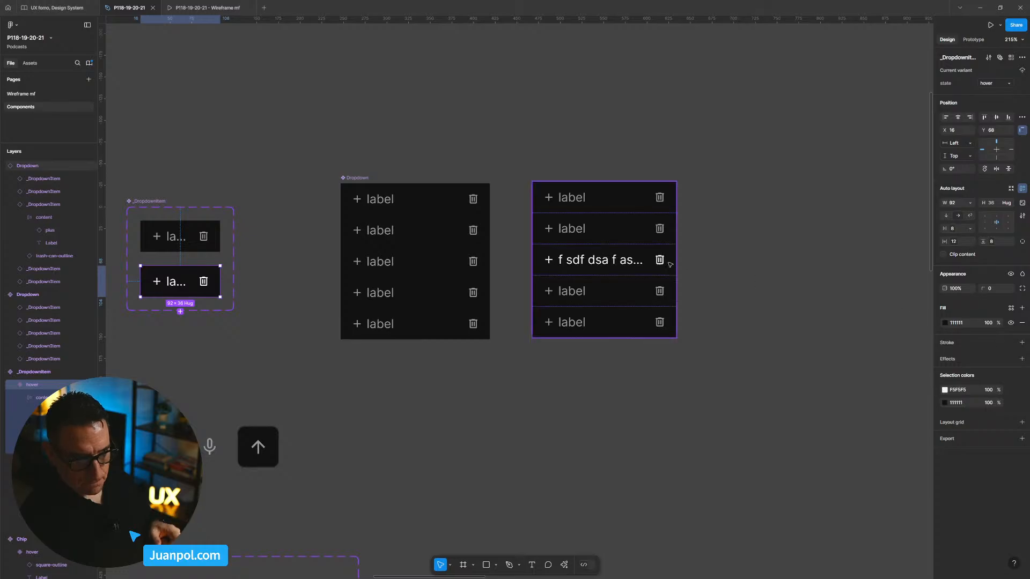
Resize the Dropdown instance to test its label truncation, widening it to about 244 and narrowing it to about 162
click(720, 272)
click(664, 279)
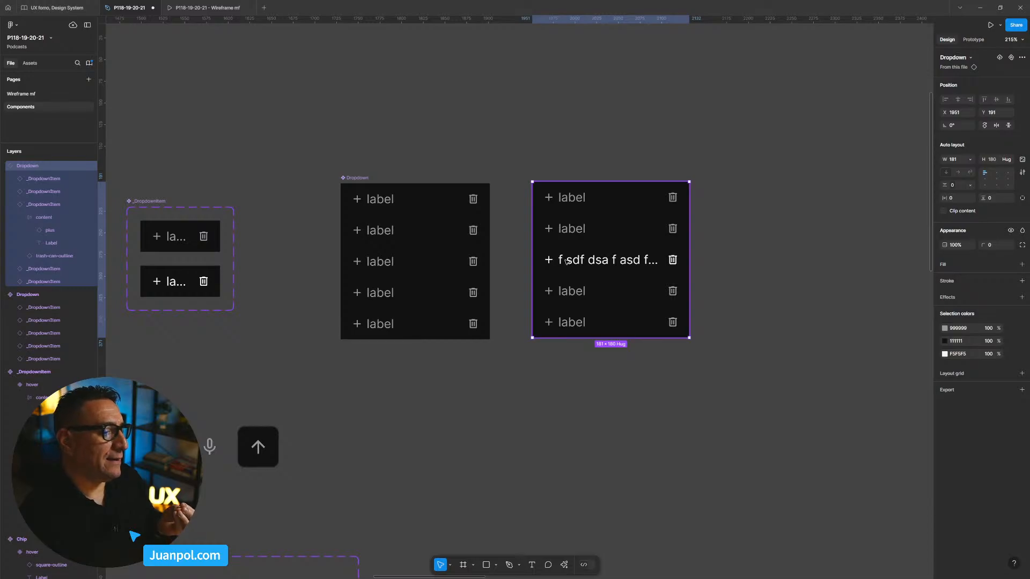
drag(699, 259, 757, 252)
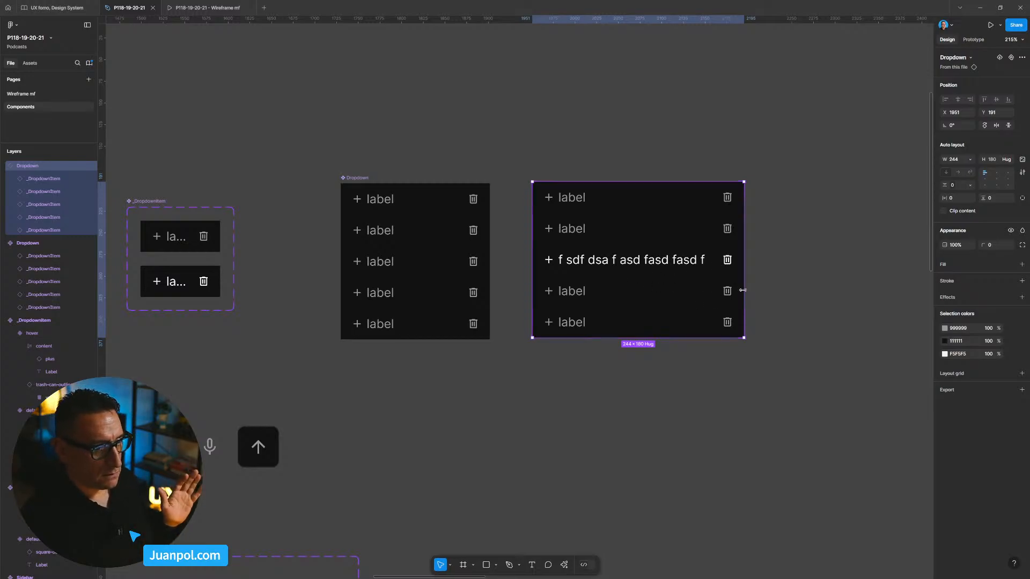
drag(743, 292, 672, 291)
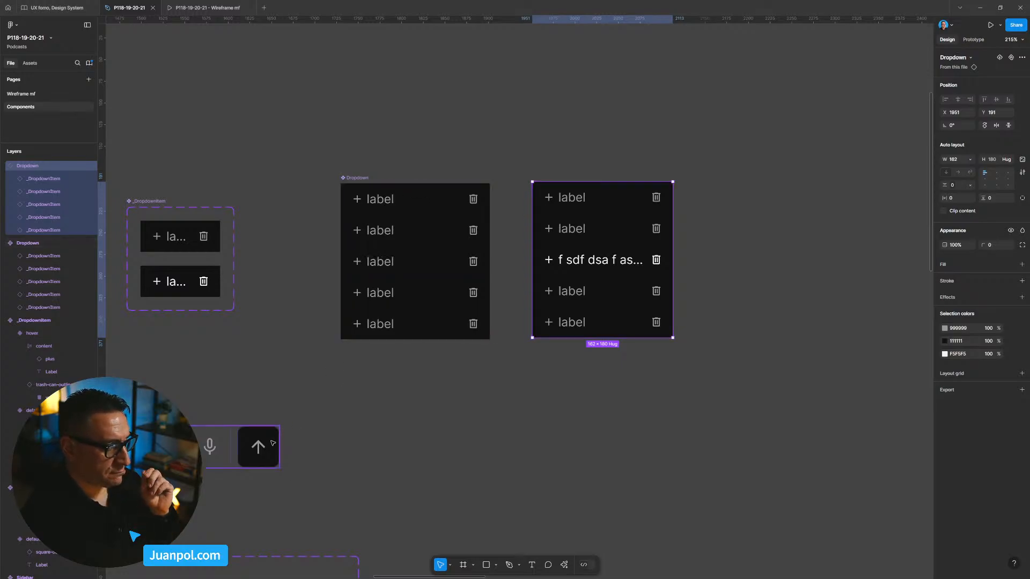
Examine the corner radius and other styling of the arrow IconButton and the primary default Button variant
double_click(273, 442)
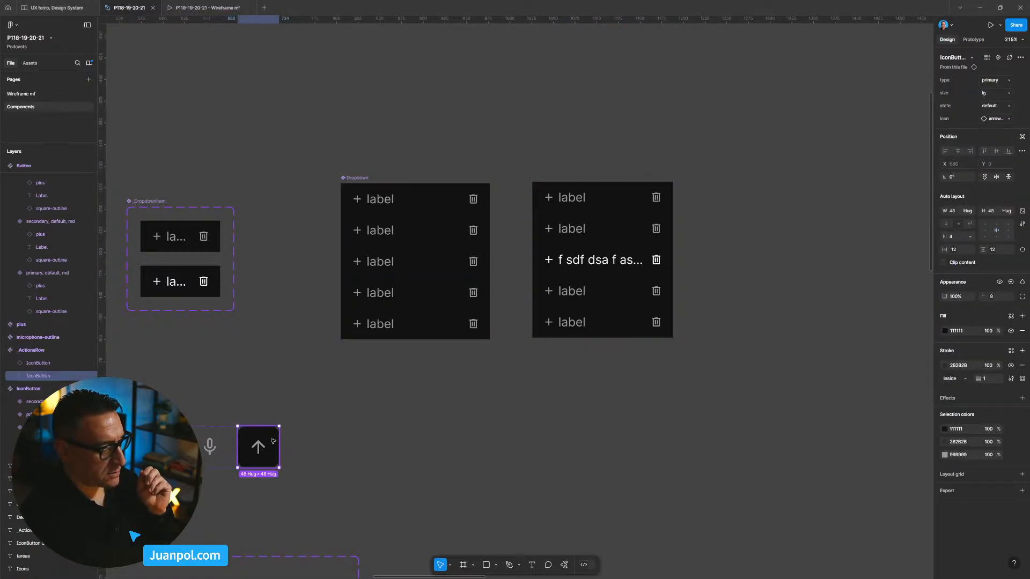
click(348, 180)
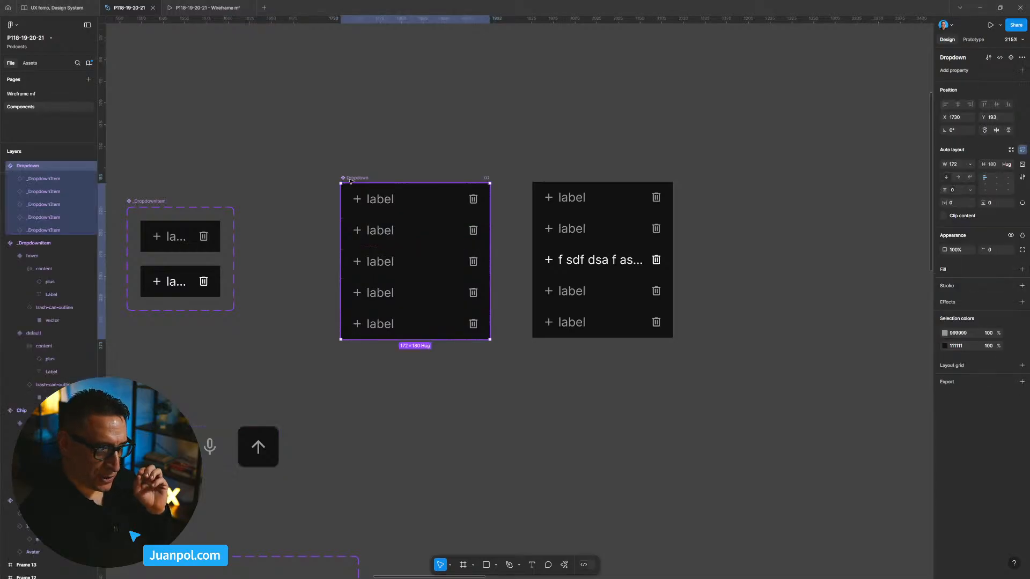
scroll(586, 310, left, 6)
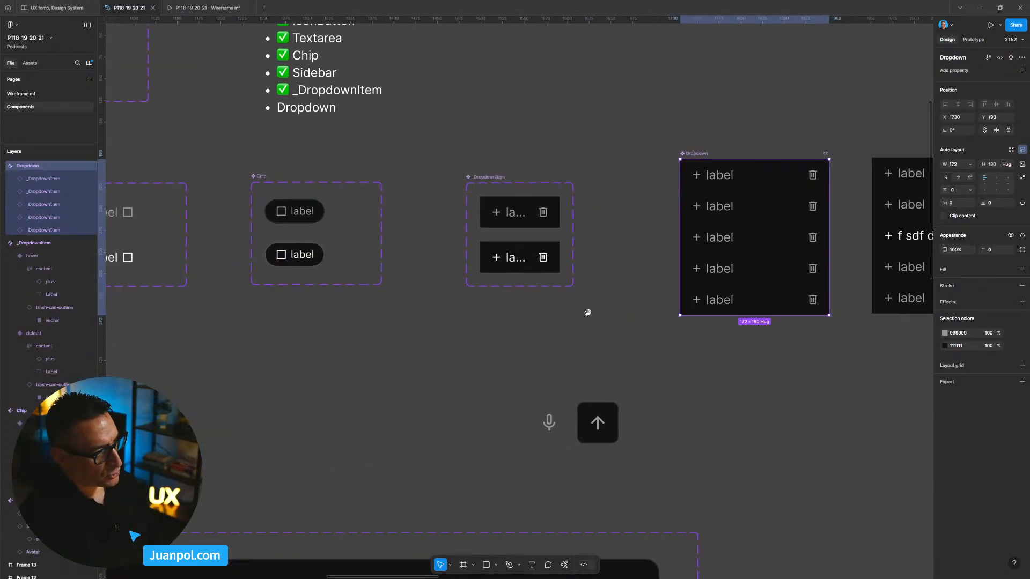
click(608, 414)
click(608, 414)
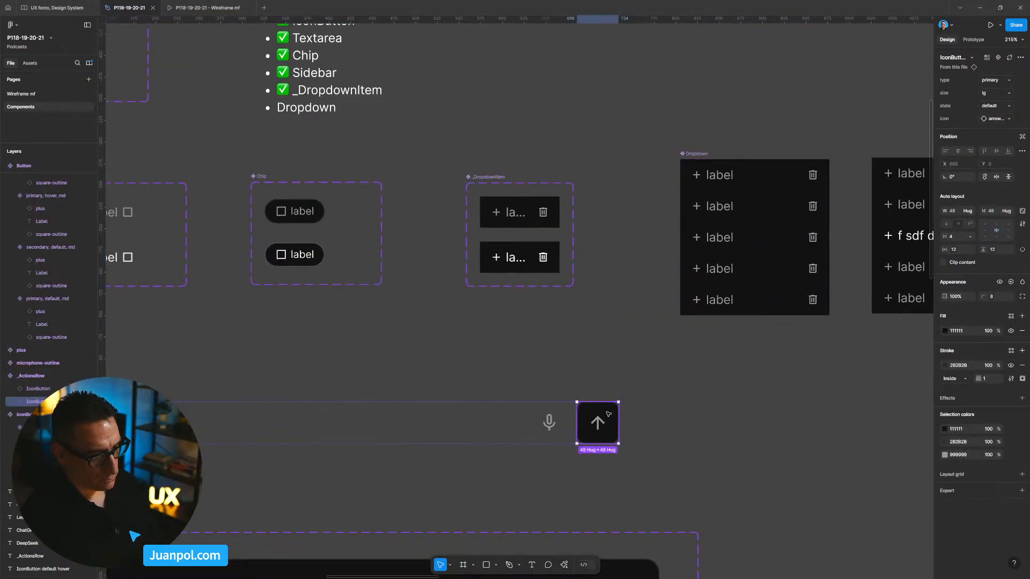
scroll(402, 356, left, 10)
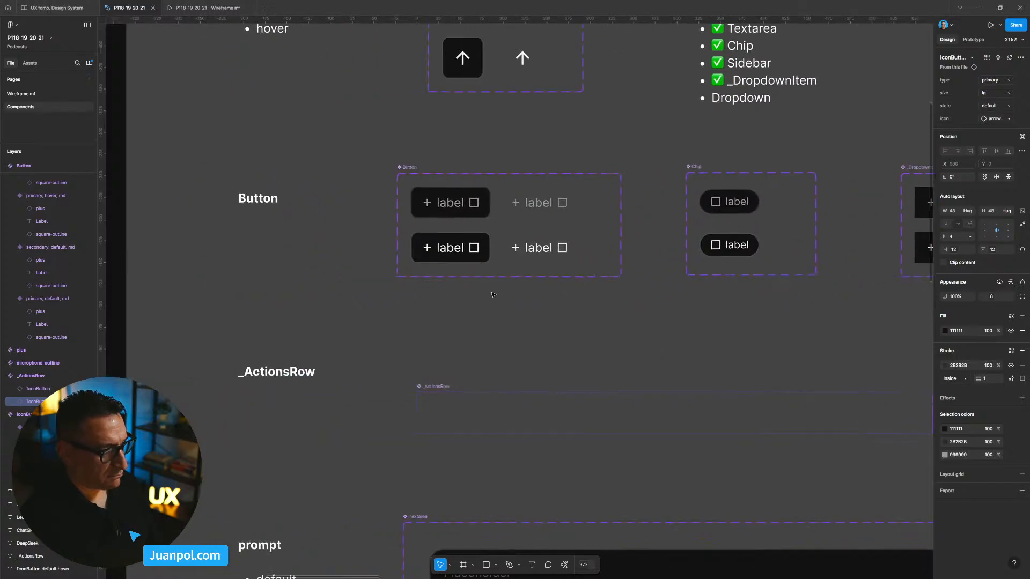
click(468, 211)
scroll(536, 206, right, 12)
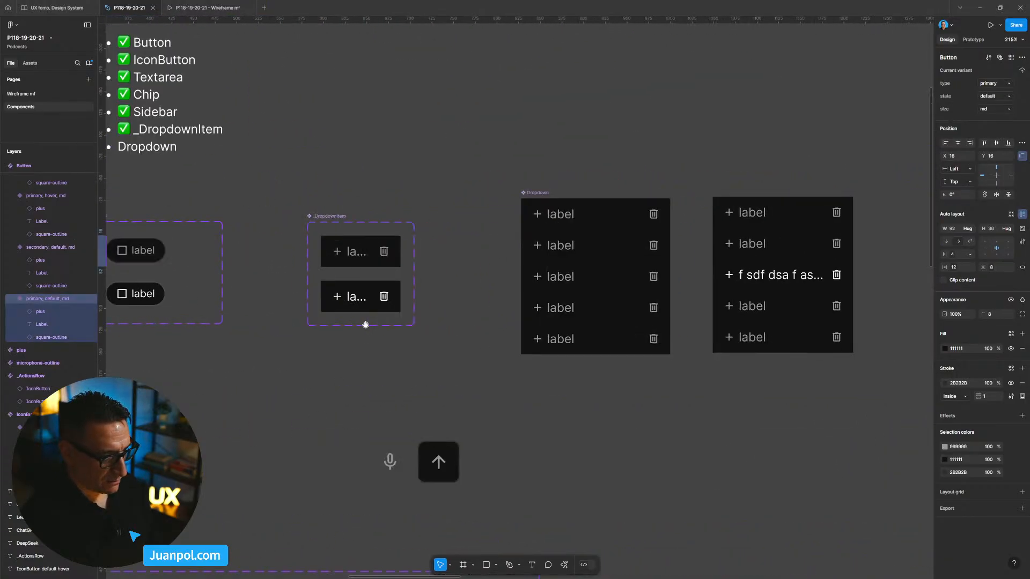
Apply the radius-lg variable (8) to the main Dropdown component's corners and enable Clip content
click(539, 194)
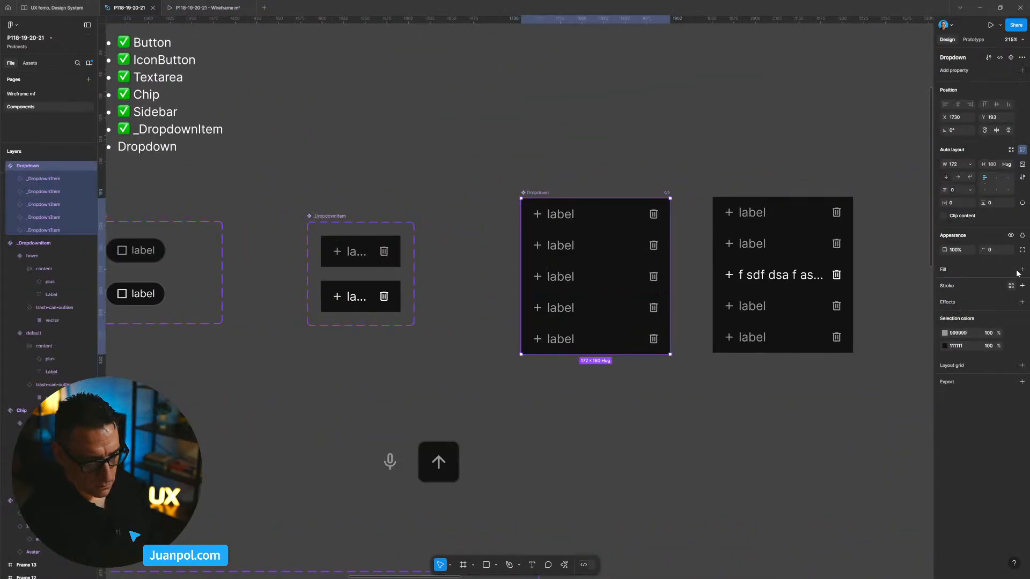
click(1011, 250)
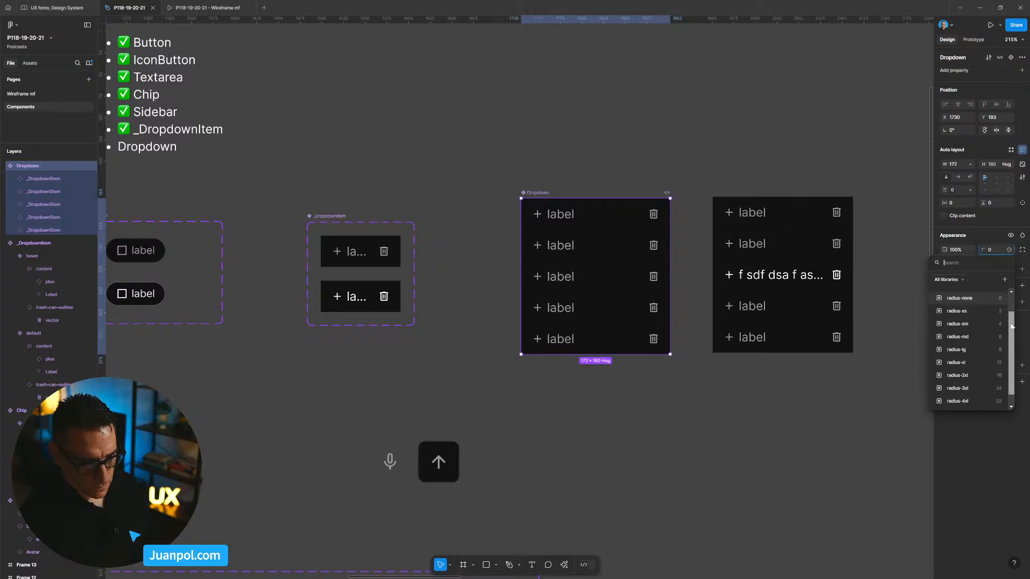
click(968, 348)
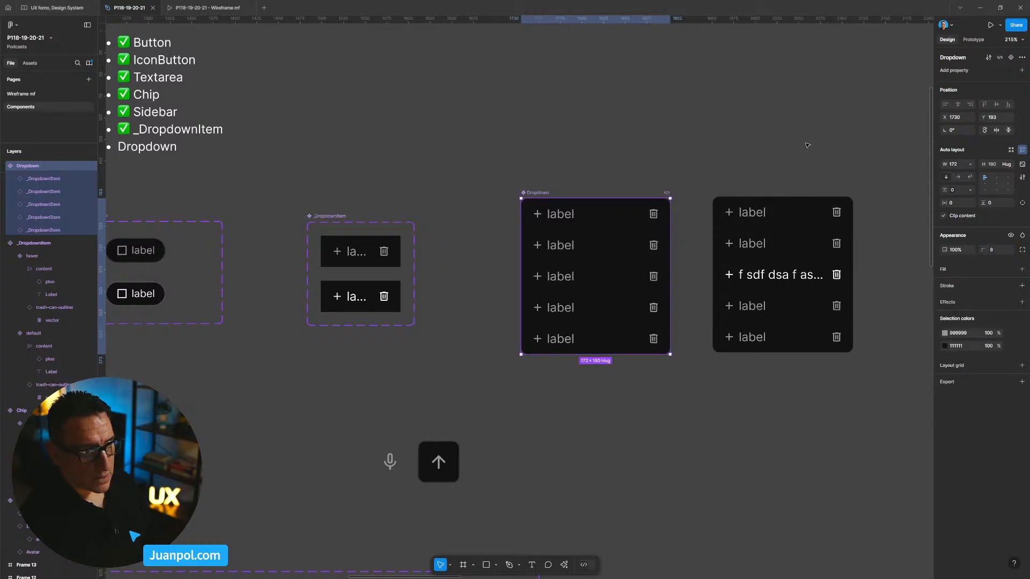
click(869, 155)
Widen the Dropdown instance to about 168 and move it away from the main component to about X 2058, Y 197
drag(868, 155, 684, 135)
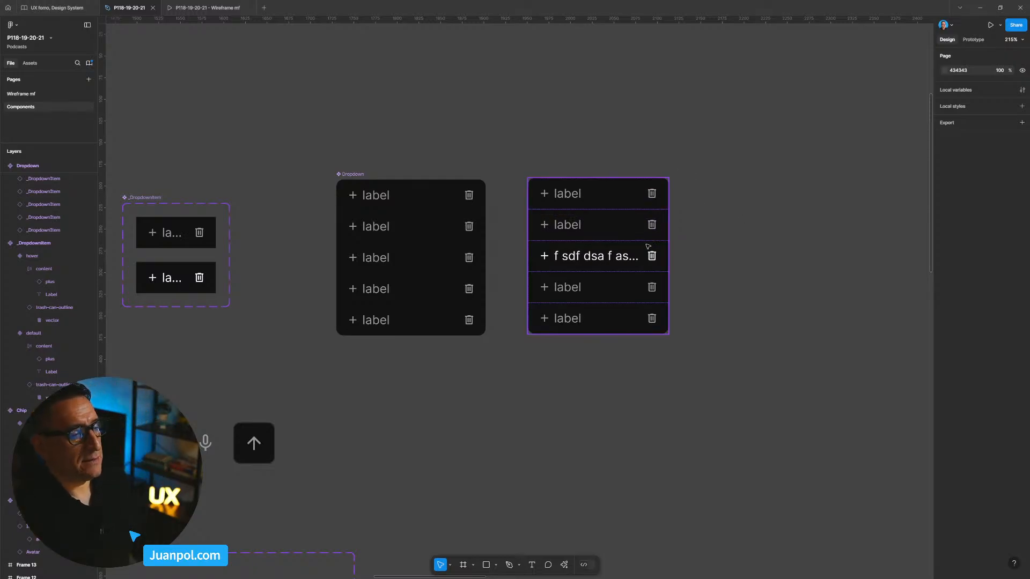
click(663, 241)
drag(666, 241, 745, 253)
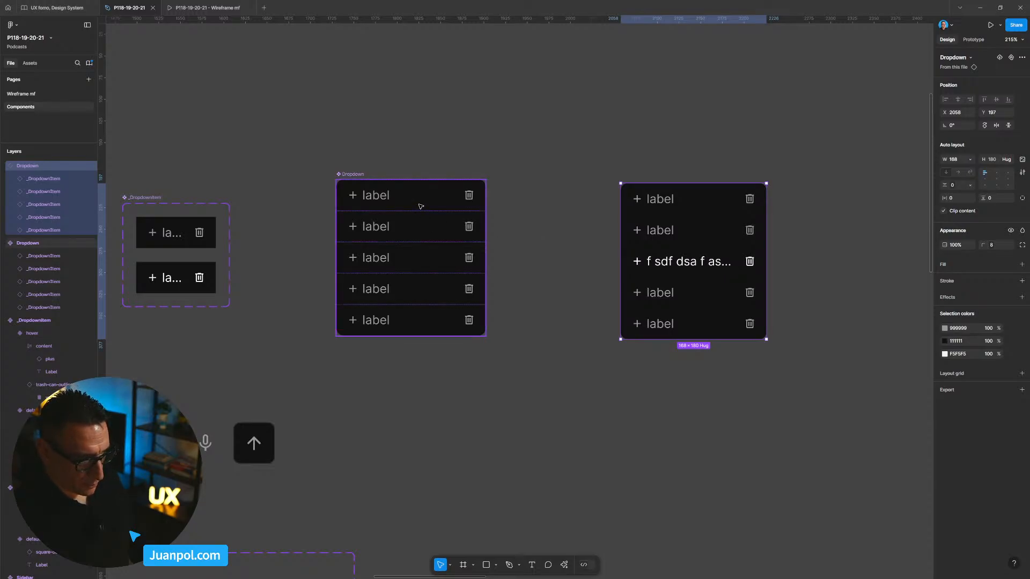
Delete the test Dropdown instance placed beside the main Dropdown component
drag(660, 219, 657, 213)
key(Escape)
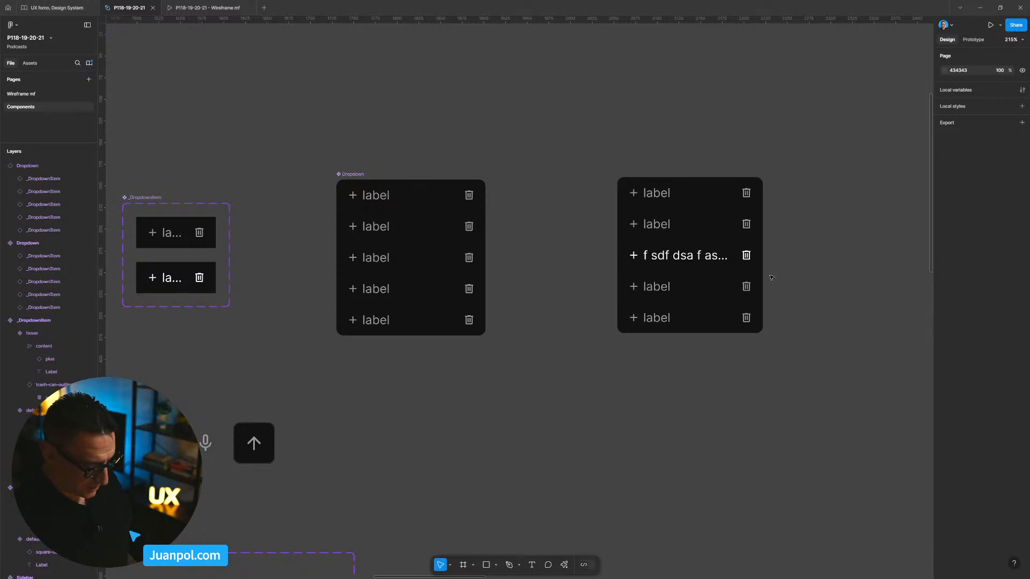
key(shift+0)
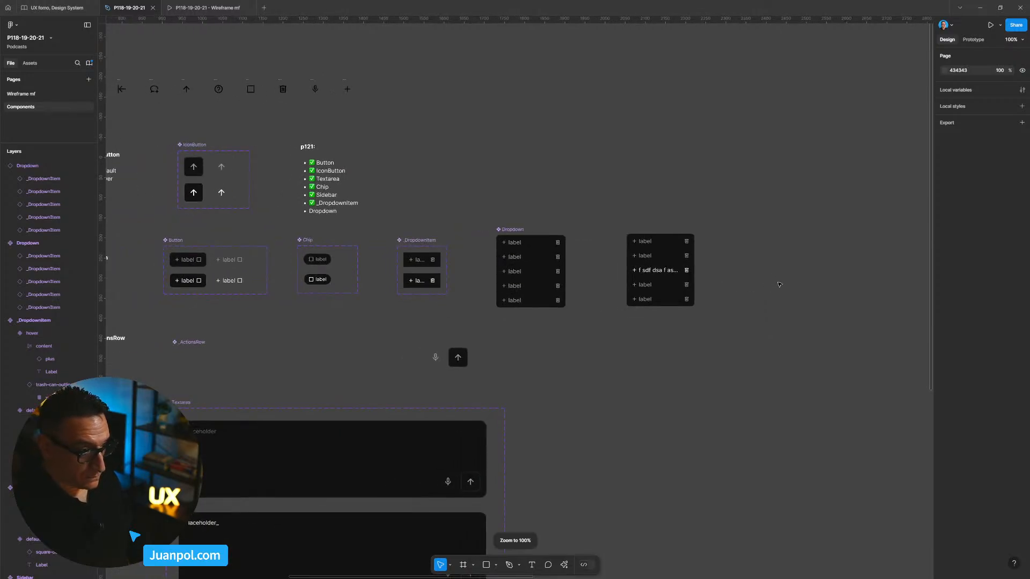
scroll(774, 285, up, 3)
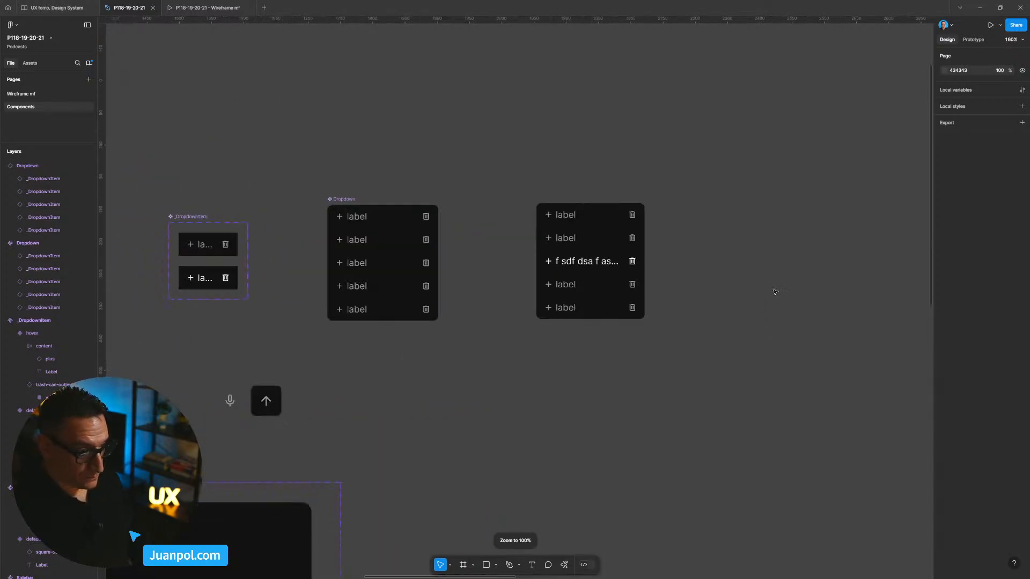
click(618, 292)
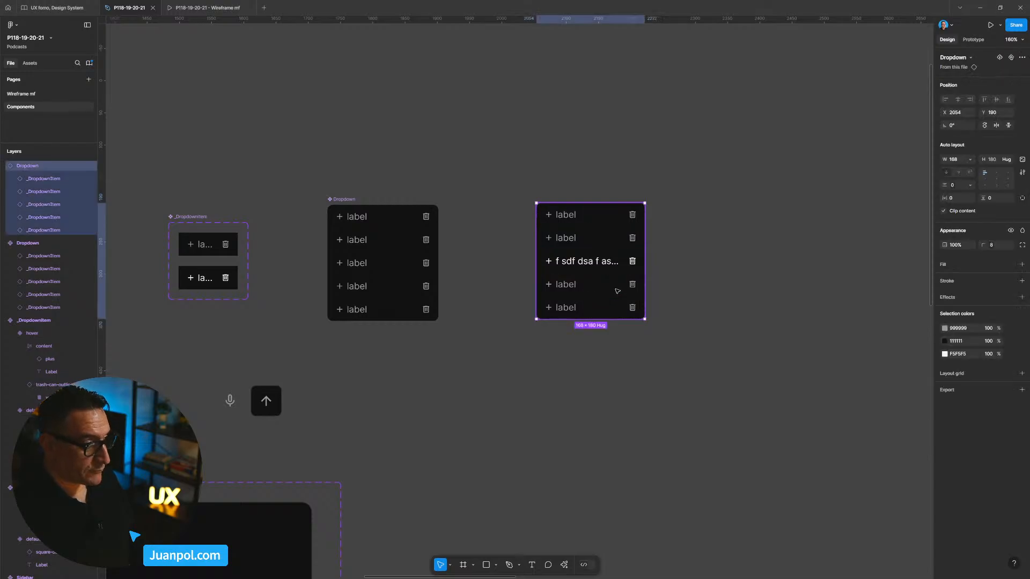
key(Delete)
Review the Components page, then examine the dropdown mockups and the Espaciados (3) chip text on the Wireframe mf page
scroll(669, 306, down, 3)
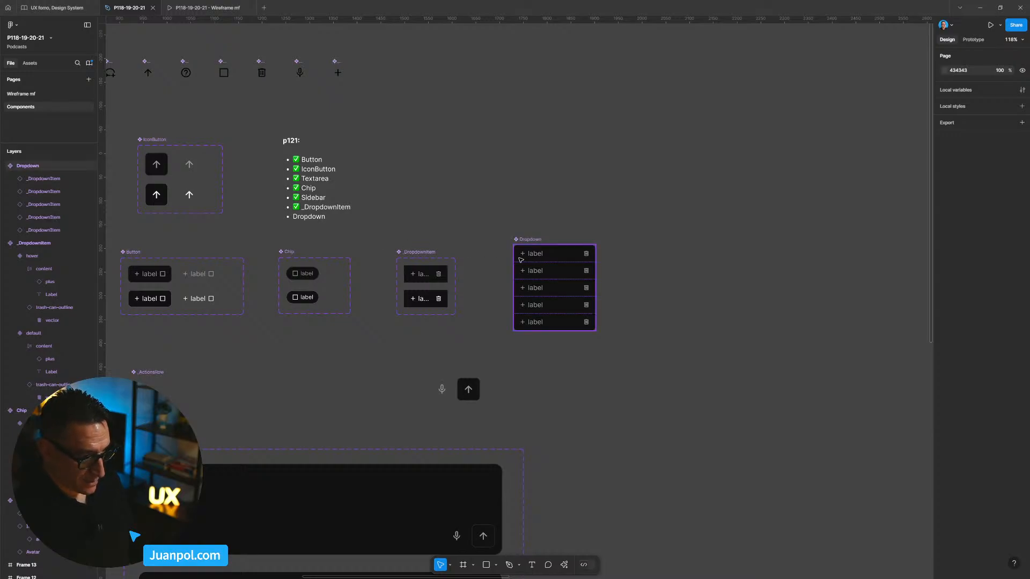
drag(490, 252, 511, 246)
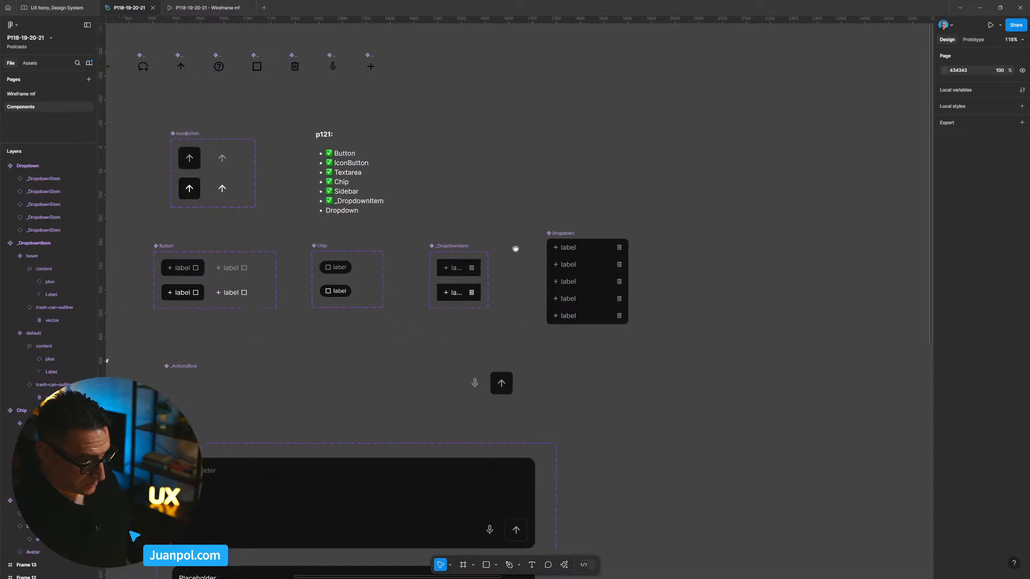
scroll(509, 246, up, 5)
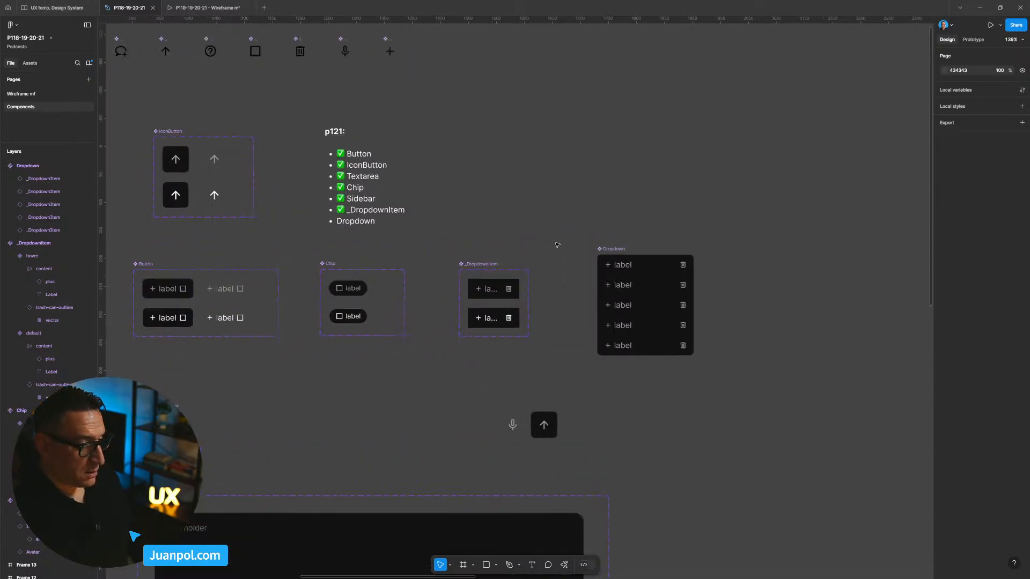
scroll(560, 246, down, 5)
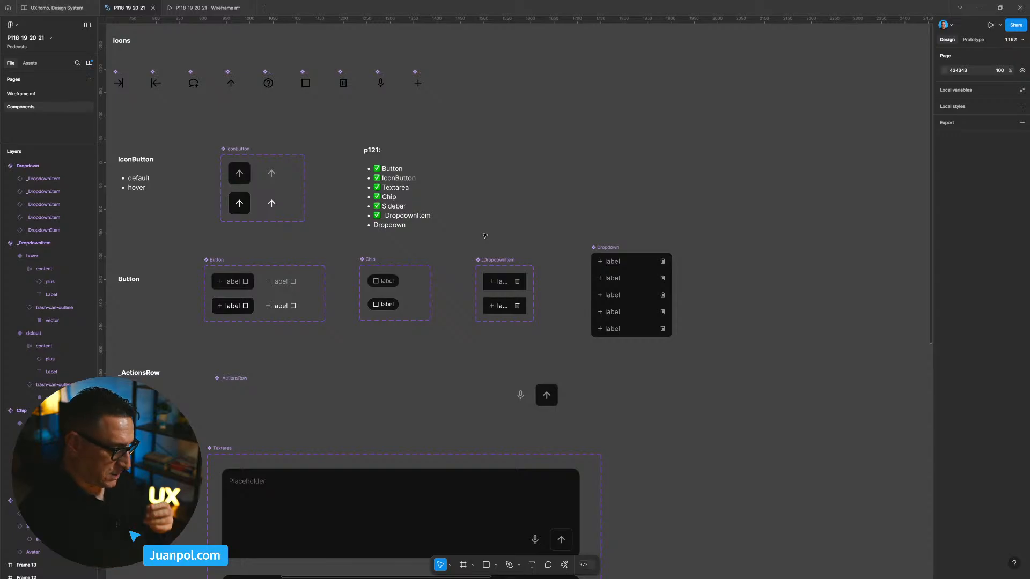
click(41, 94)
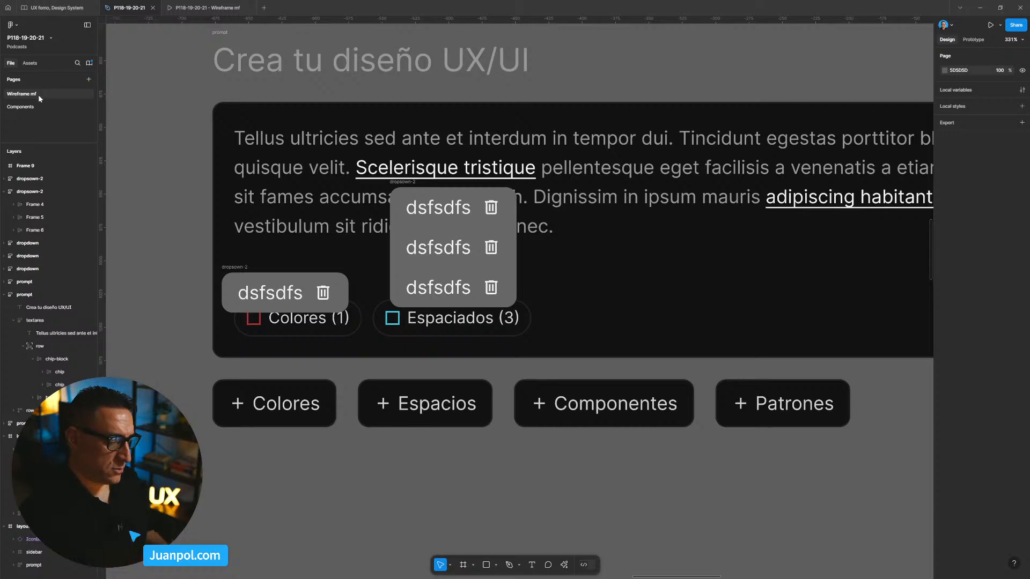
scroll(432, 317, up, 5)
scroll(432, 317, up, 3)
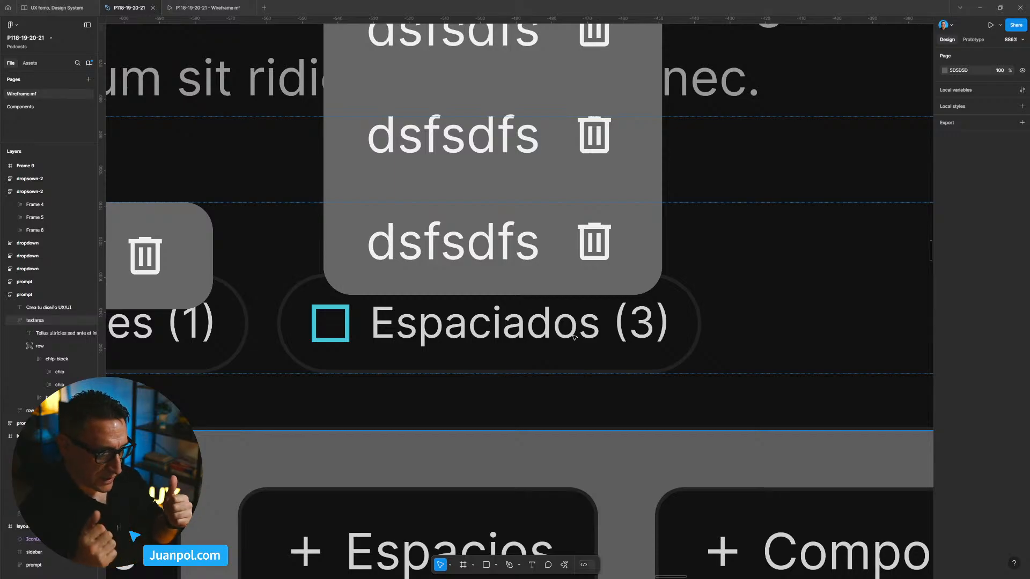
click(603, 326)
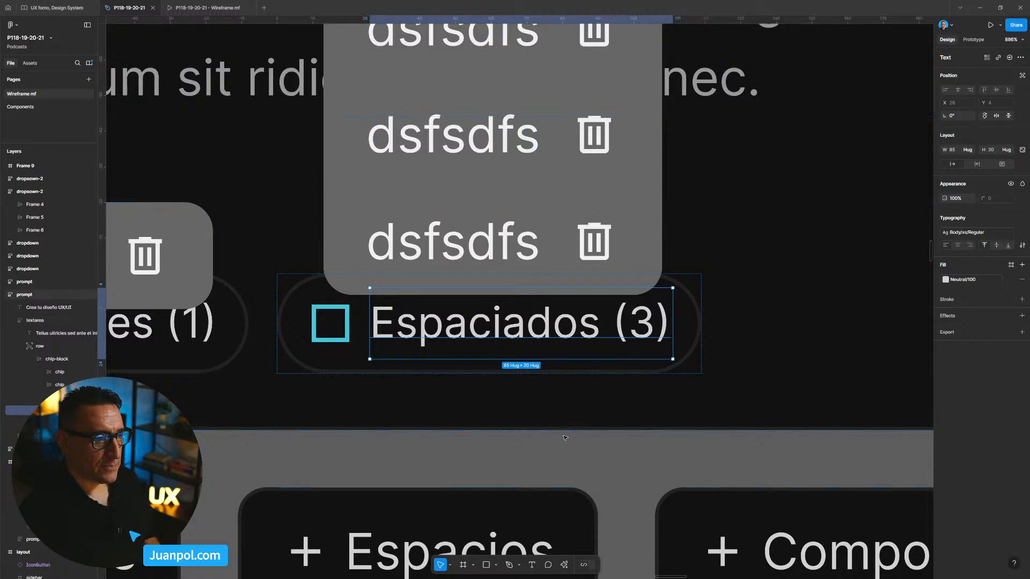
scroll(565, 438, down, 3)
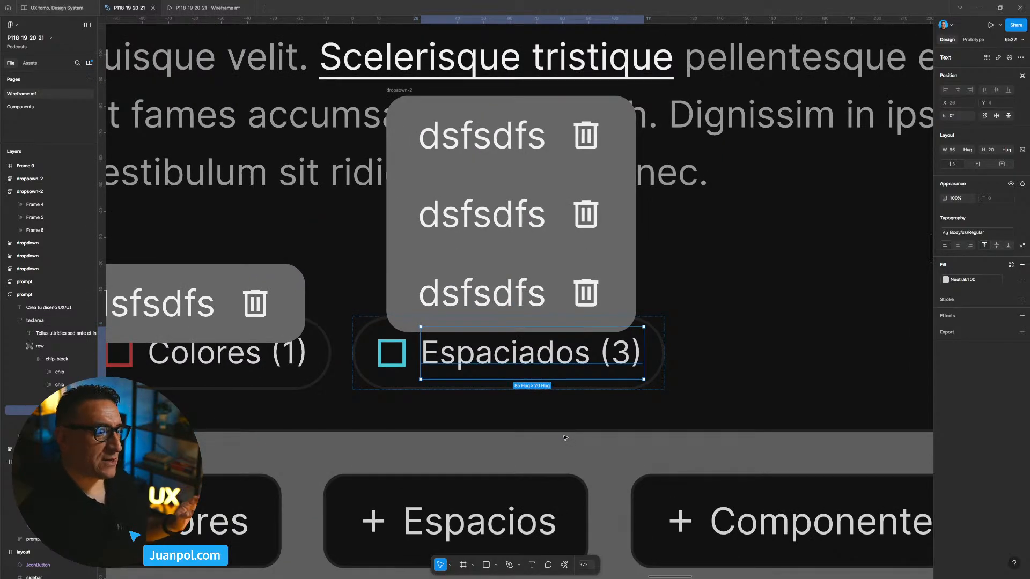
scroll(565, 438, down, 8)
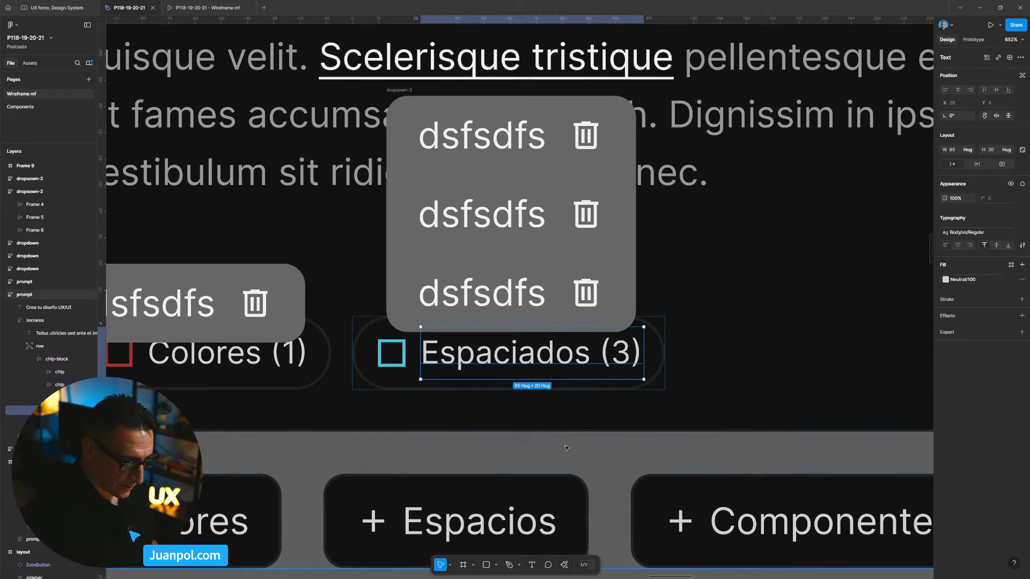
click(730, 178)
drag(730, 179, 649, 156)
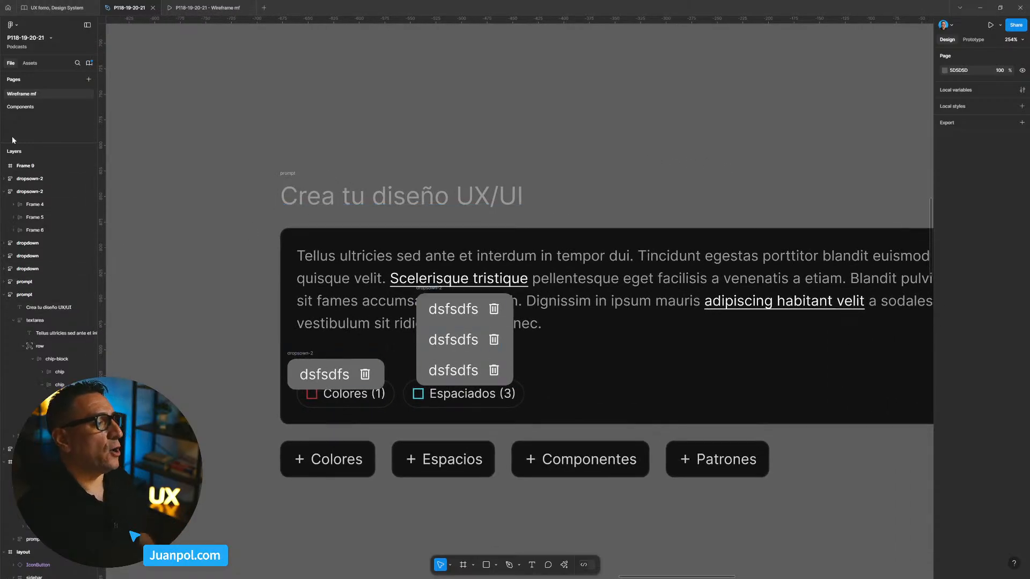
Return to the Components page and examine the default and hover variants of _DropdownItem beside the Dropdown component
click(19, 111)
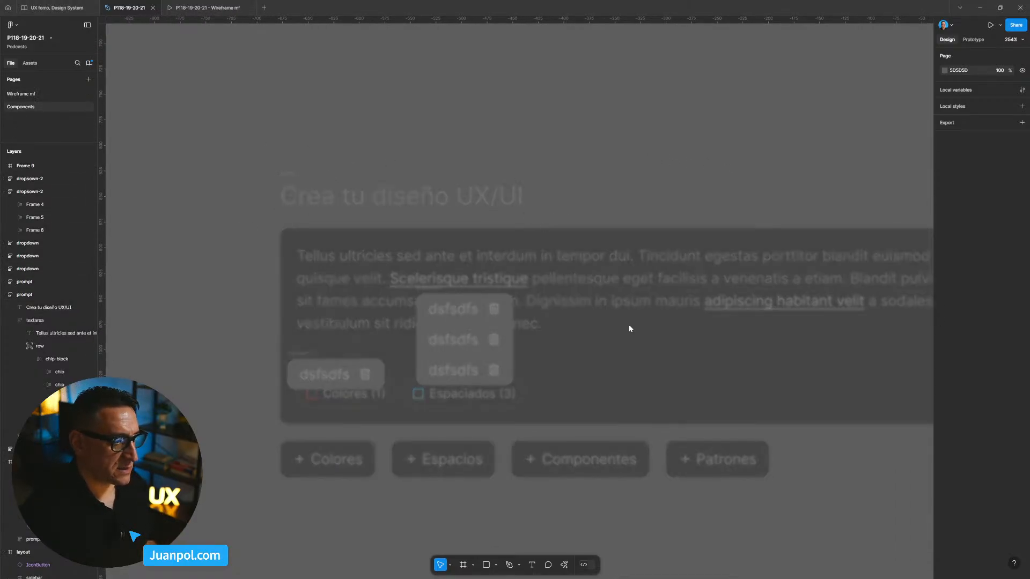
scroll(551, 363, up, 5)
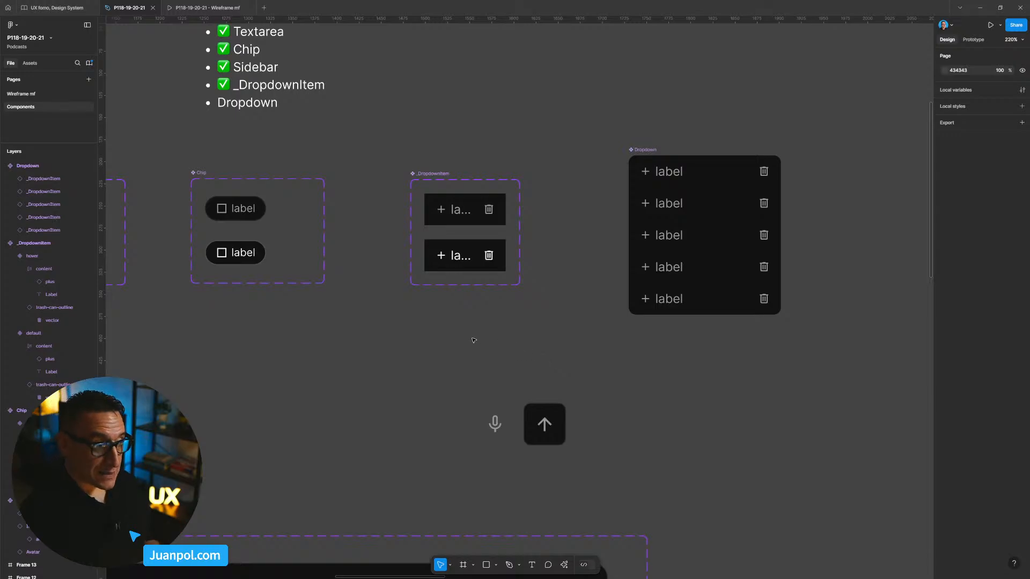
drag(473, 340, 616, 328)
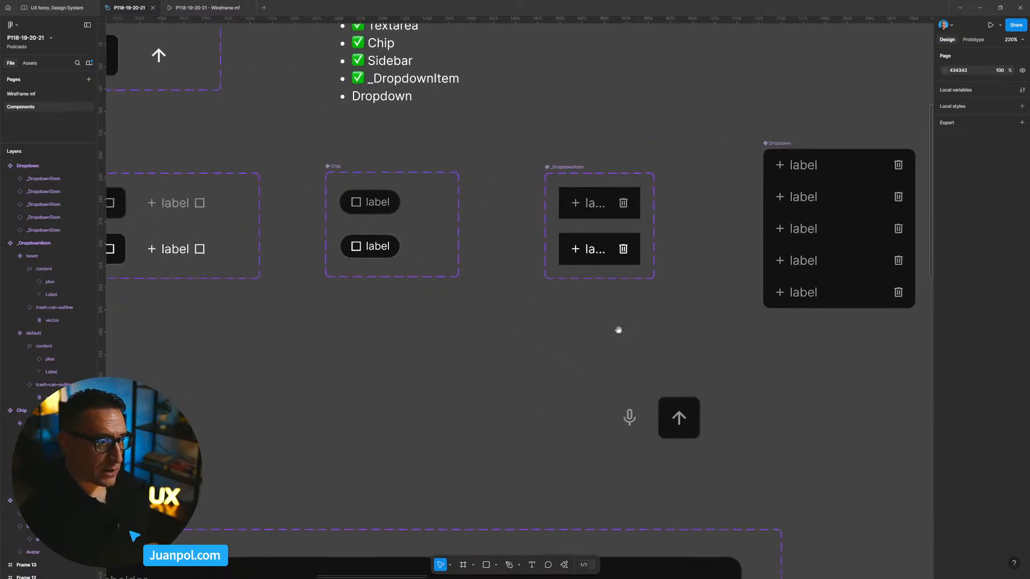
click(597, 212)
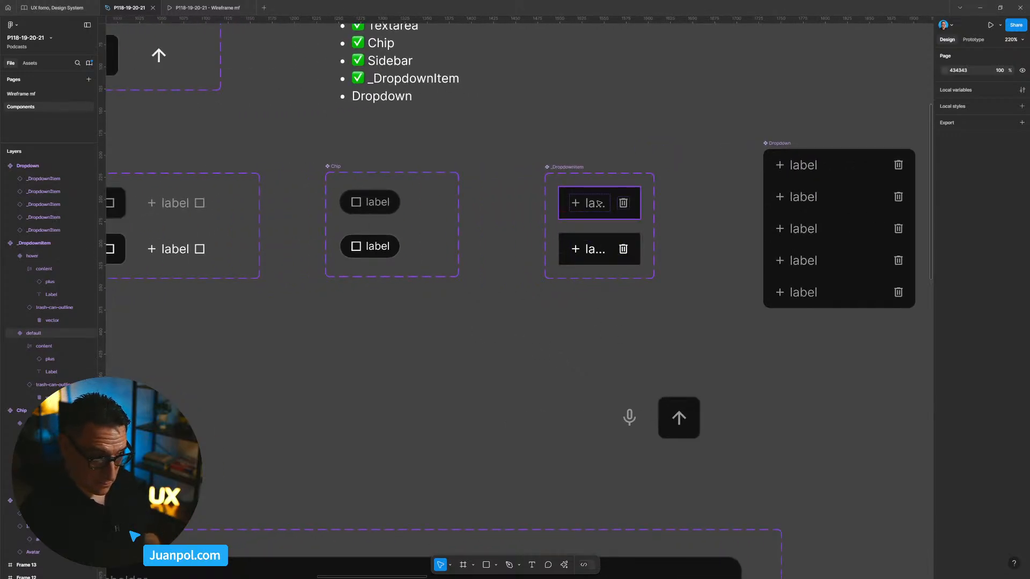
scroll(594, 225, down, 1)
click(596, 256)
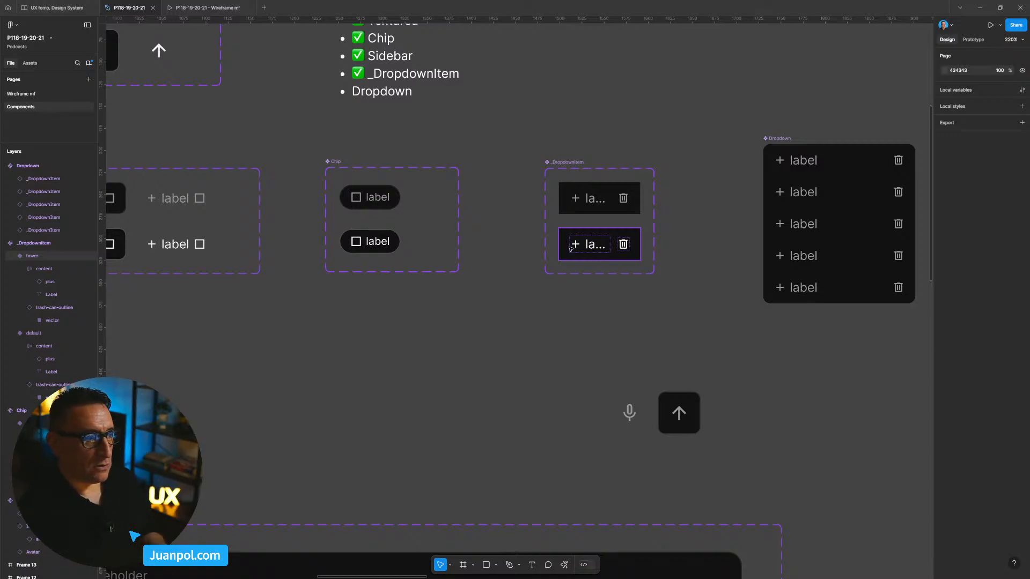
click(525, 236)
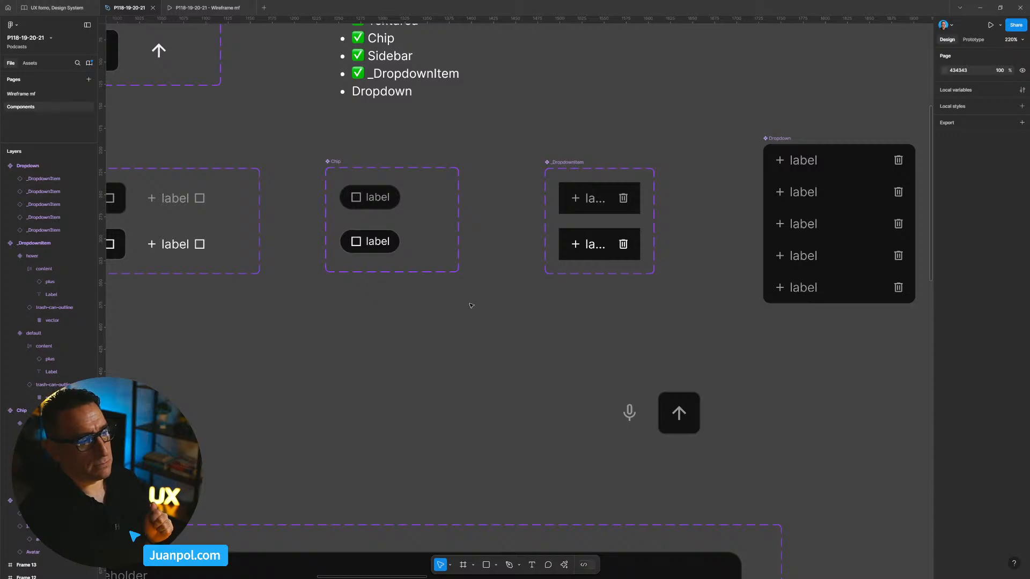
scroll(590, 333, down, 5)
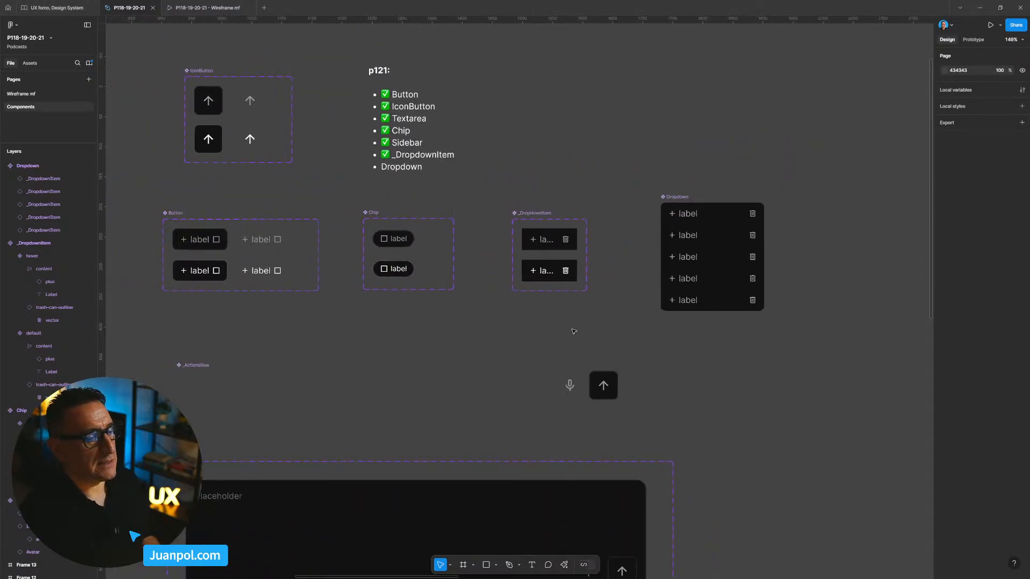
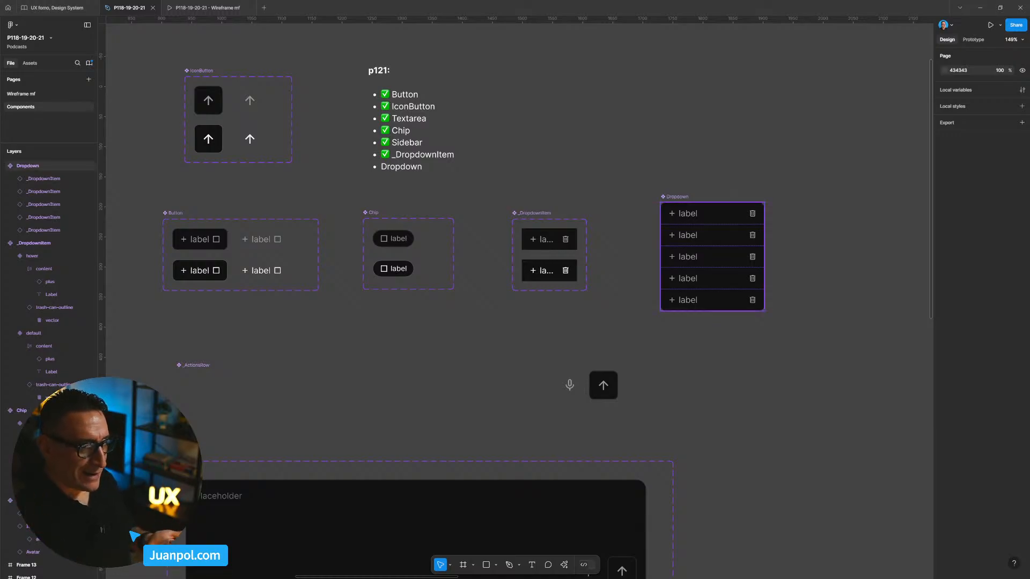
Rename the first two item layers in the main Dropdown component as _DropdownItem 1 and _DropdownItem 2
click(673, 198)
key(Return)
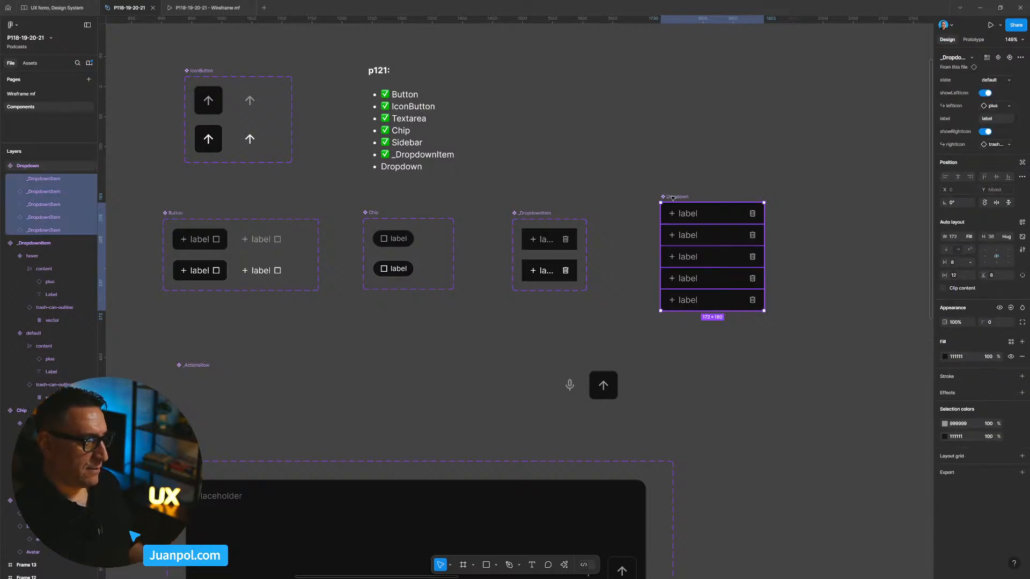
click(54, 181)
double_click(54, 181)
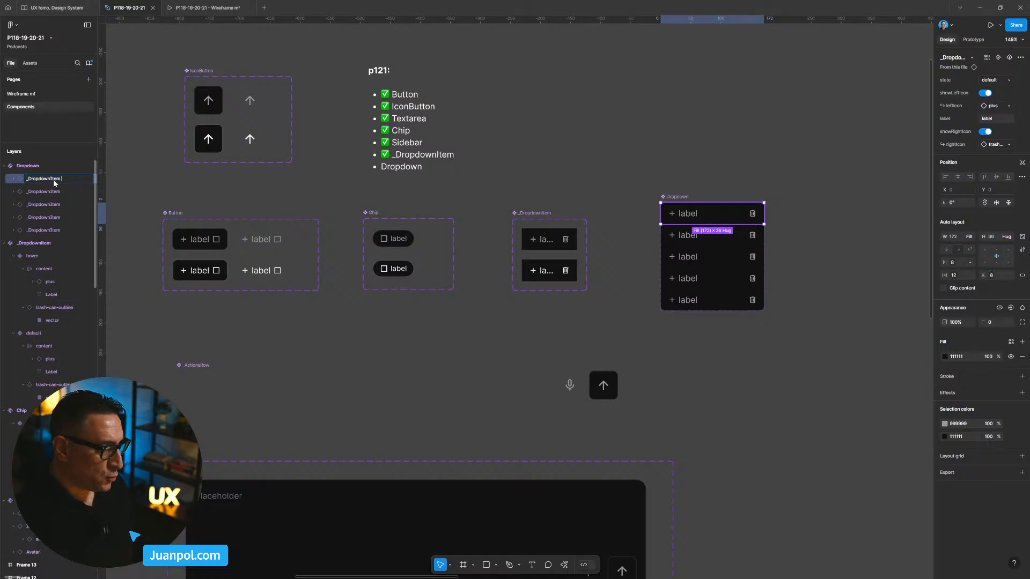
key(Return)
click(52, 192)
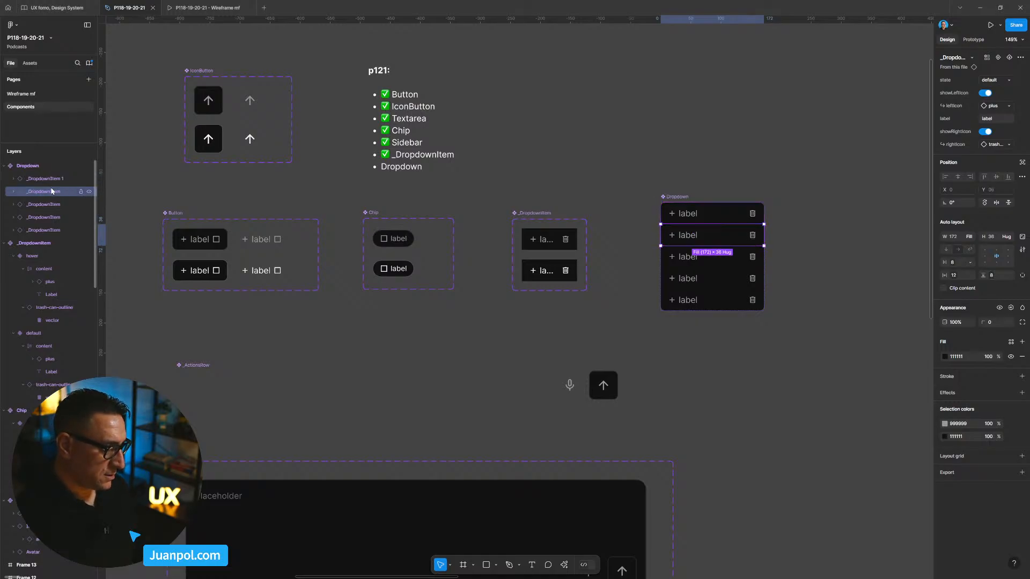
double_click(52, 191)
text(2)
key(Return)
click(53, 203)
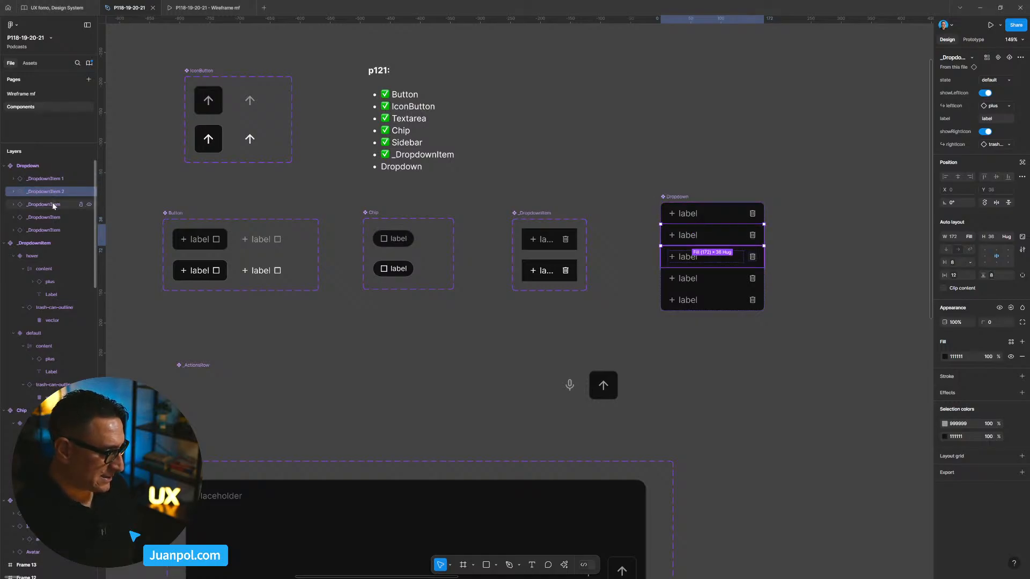
double_click(52, 204)
Rename the first two item layers of the Dropdown component with hyphens, as _DropdownItem-1 and _DropdownItem-2
double_click(56, 181)
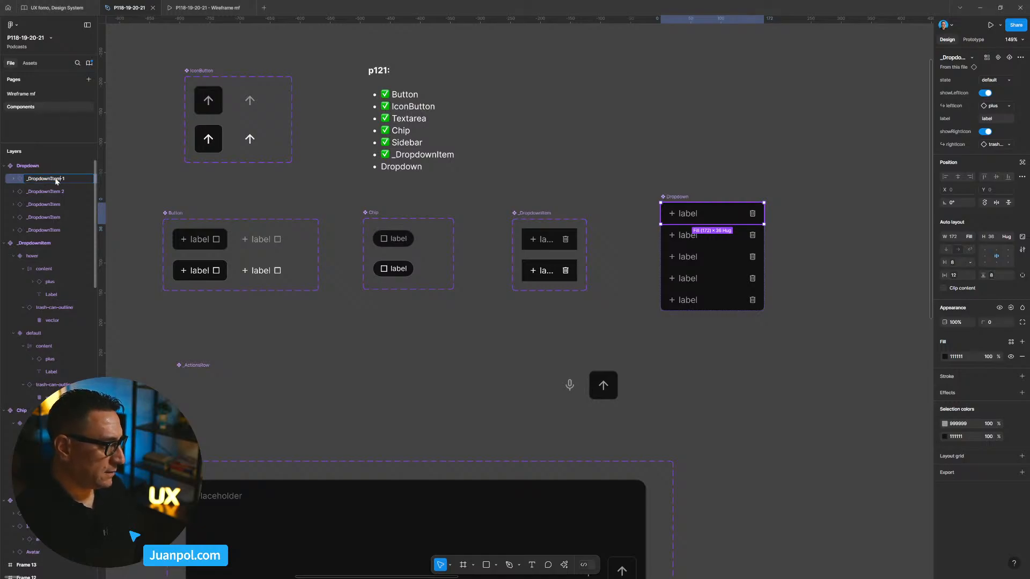
key(Return)
click(52, 192)
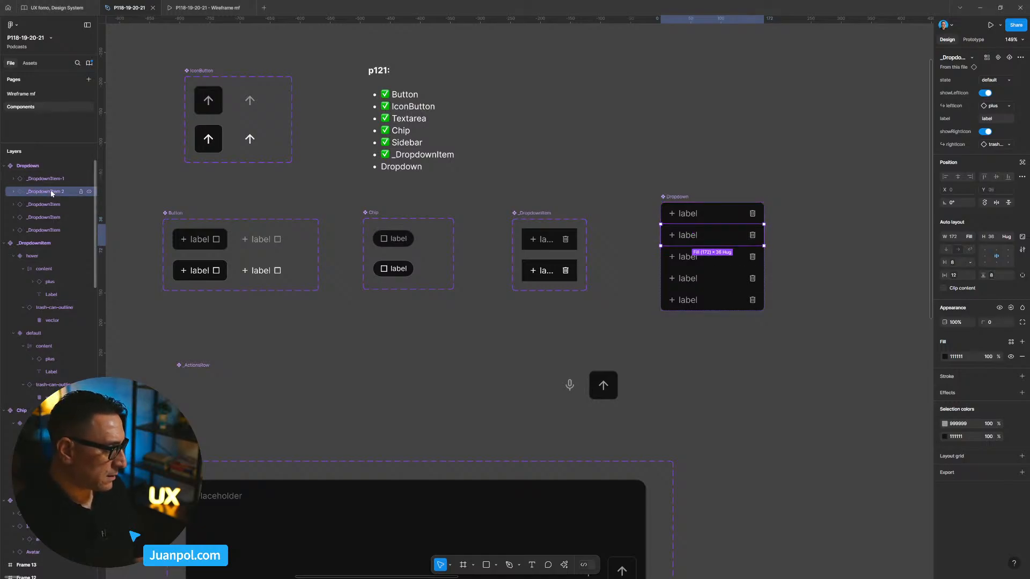
double_click(52, 192)
key(Return)
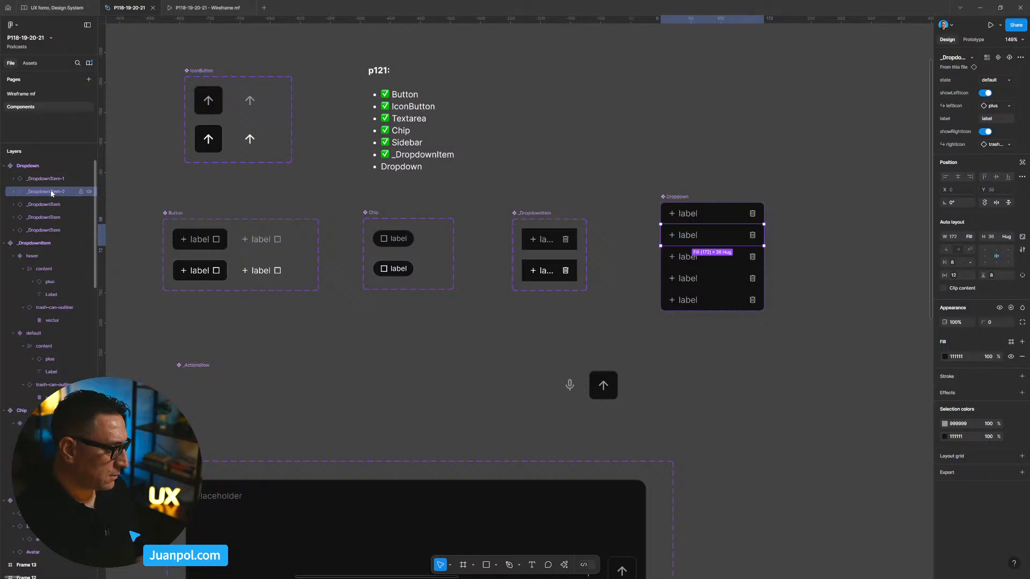
Rename the third and fourth item layers of the Dropdown component as _DropdownItem-3 and _DropdownItem-4
click(58, 206)
double_click(58, 206)
text(-)
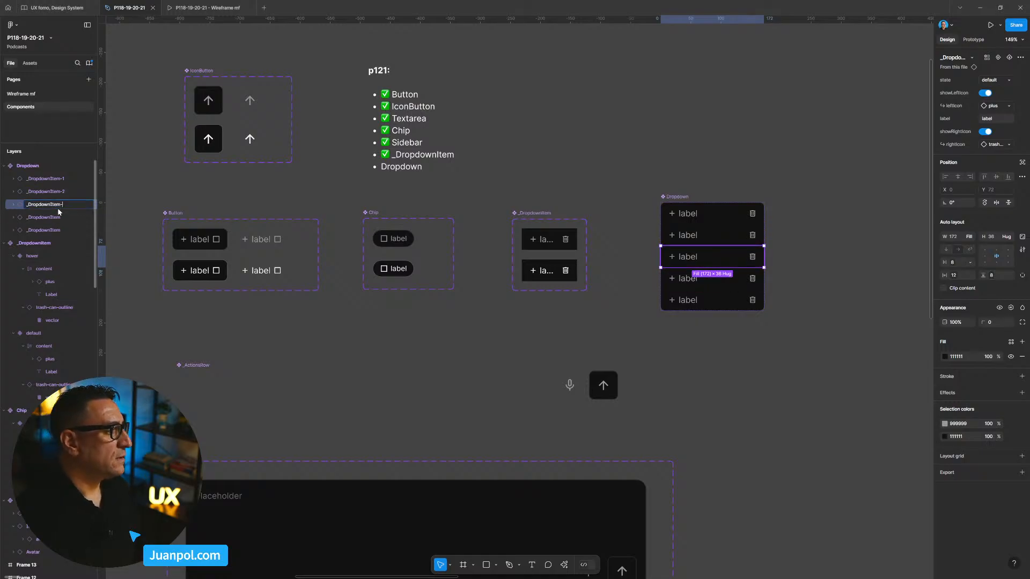
text(3)
key(Return)
click(52, 219)
double_click(52, 218)
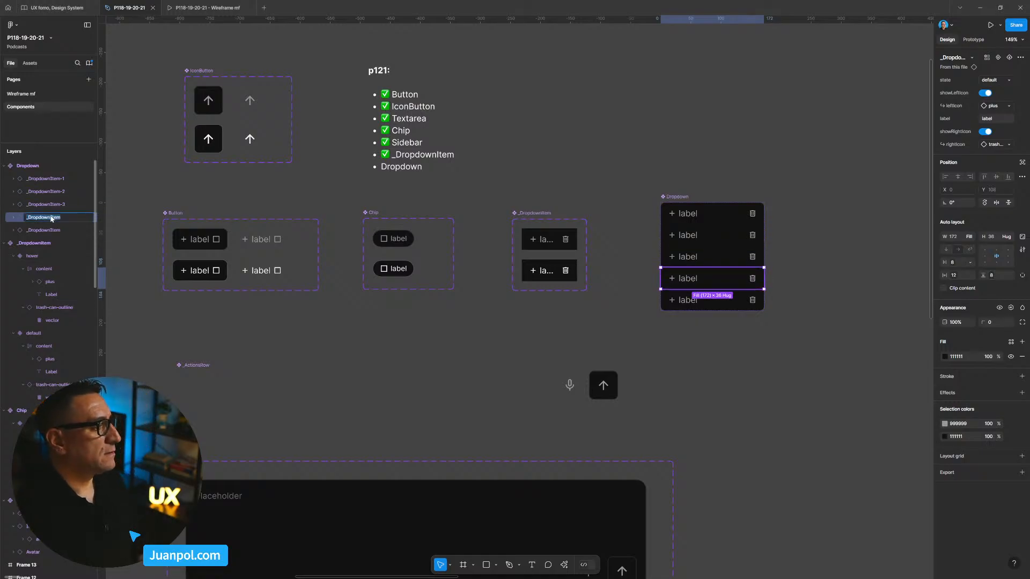
key(Right)
text(-4)
key(Return)
Rename the fifth item layer of the Dropdown component as _DropdownItem-5 and clear the selection
click(53, 231)
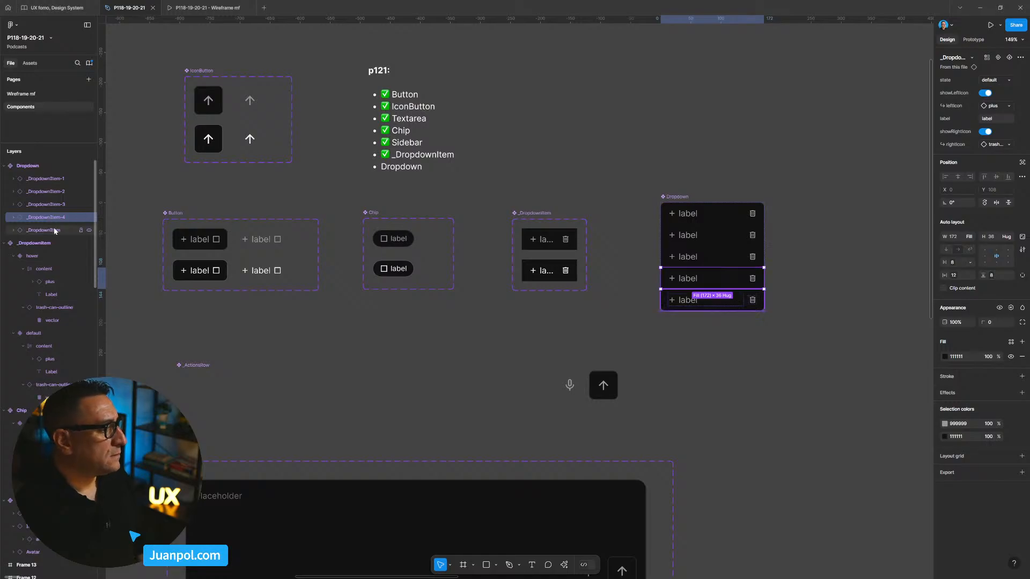
double_click(55, 231)
key(Right)
text(-)
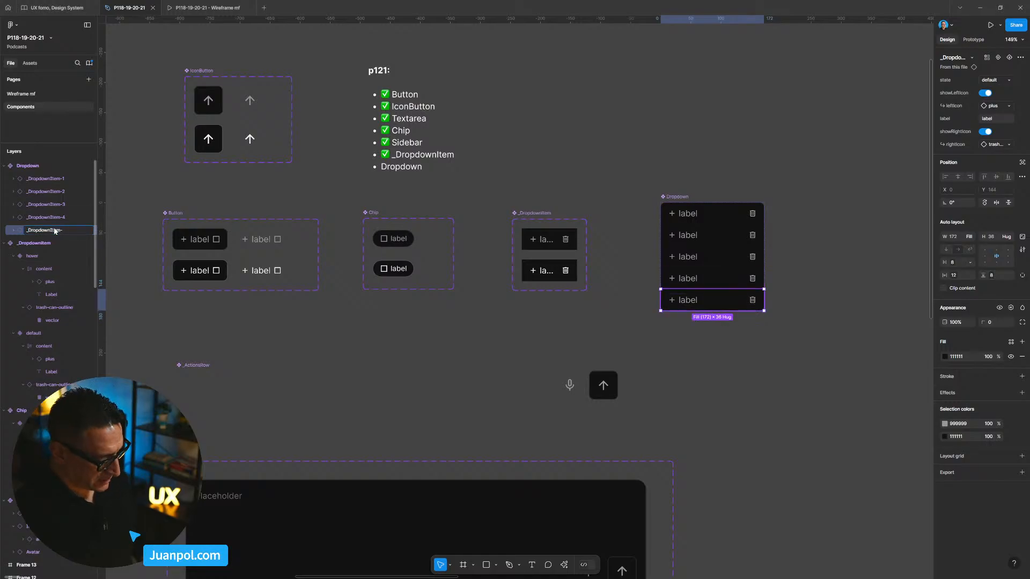
text(-5)
key(Return)
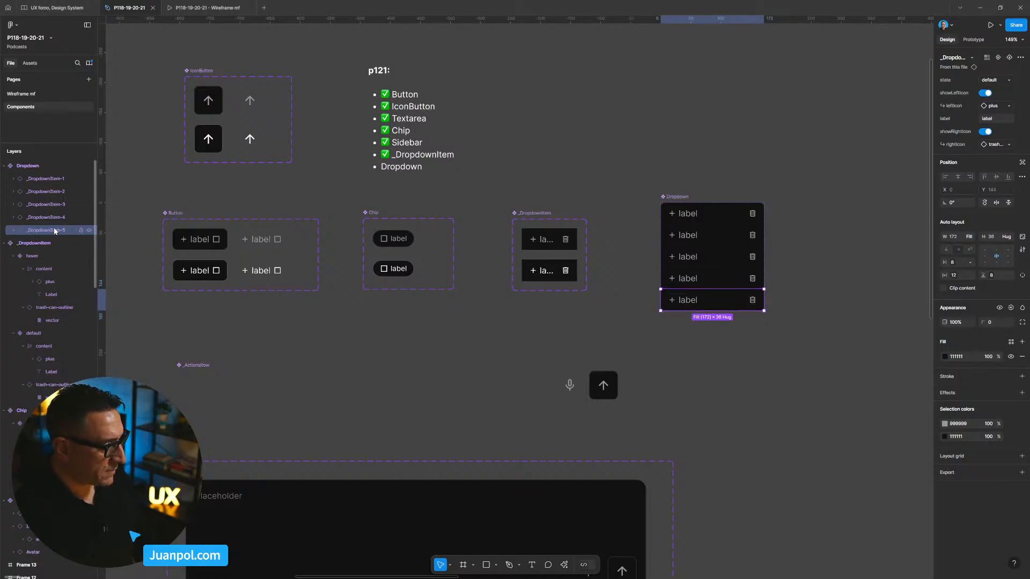
click(661, 116)
scroll(692, 139, down, 1)
drag(692, 139, 581, 144)
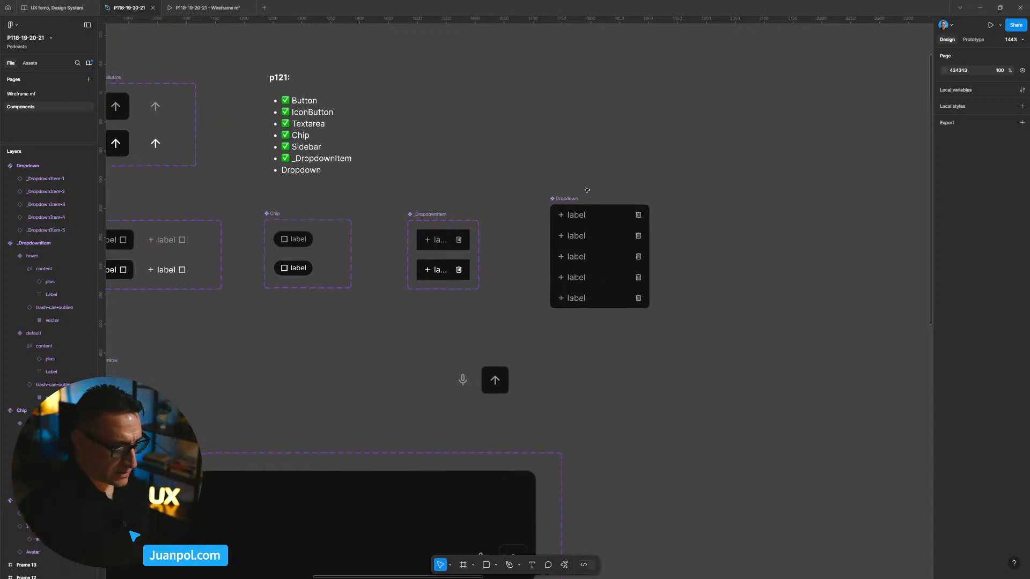
Expose the nested instance properties of _DropdownItem-1 through _DropdownItem-5 on the main Dropdown component and clear the selection
click(578, 198)
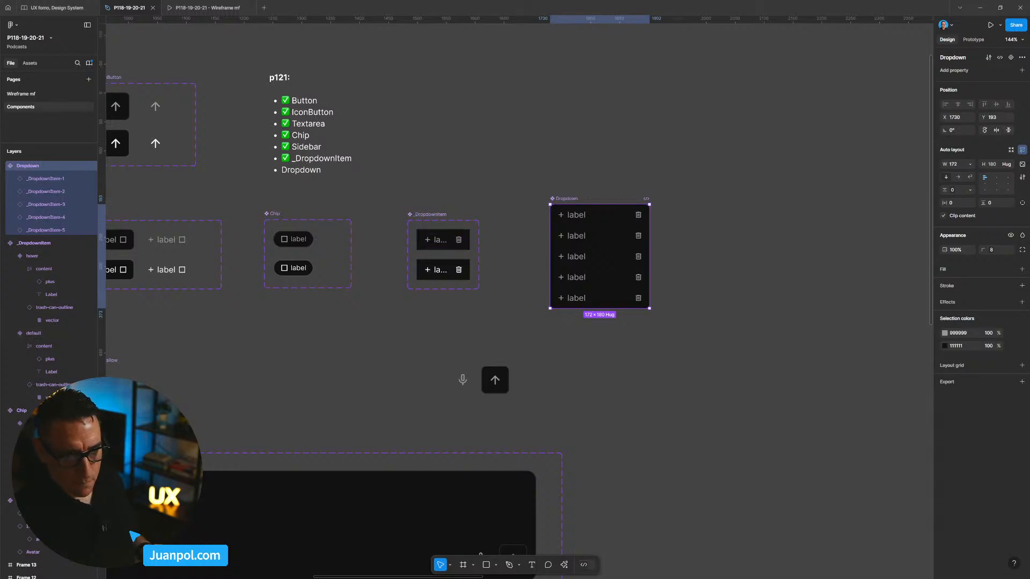
click(1022, 70)
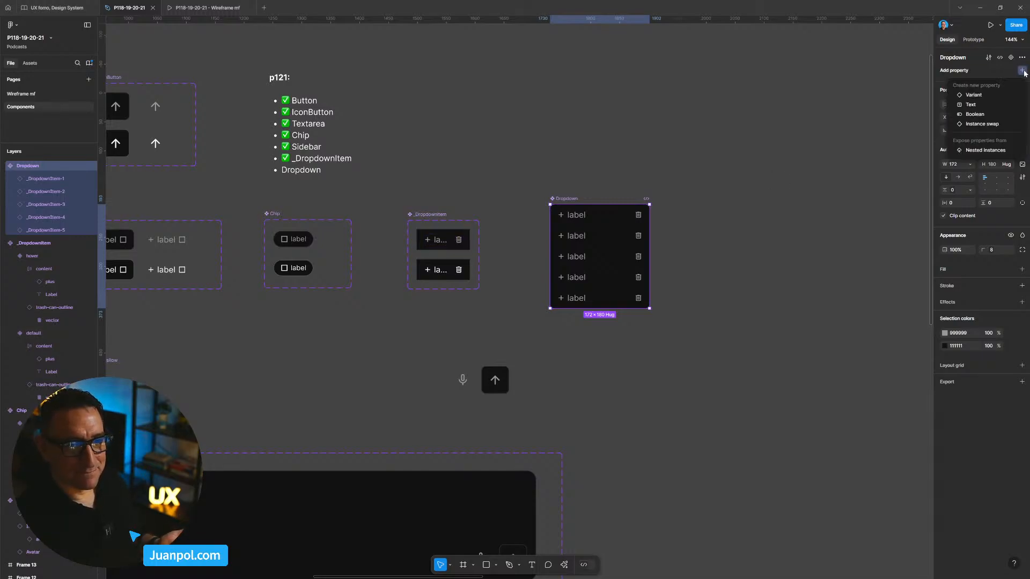
click(997, 150)
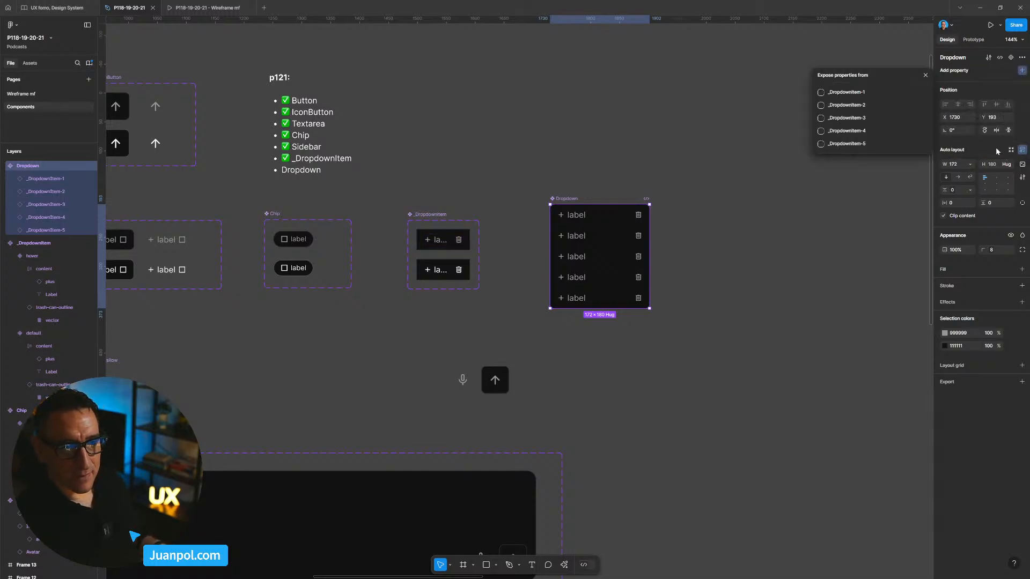
click(821, 92)
click(821, 105)
click(821, 118)
click(821, 131)
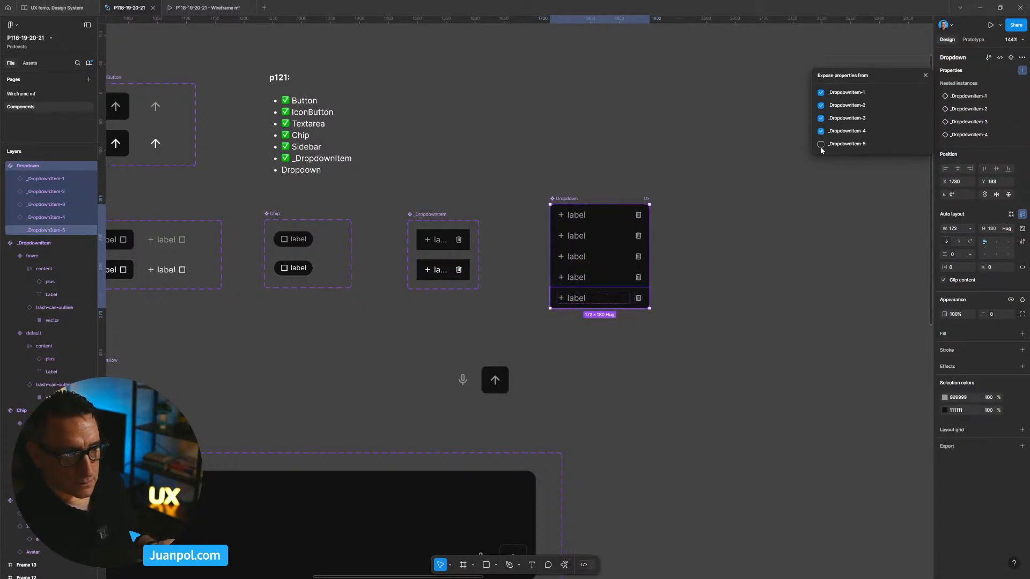
click(821, 143)
click(832, 173)
click(832, 172)
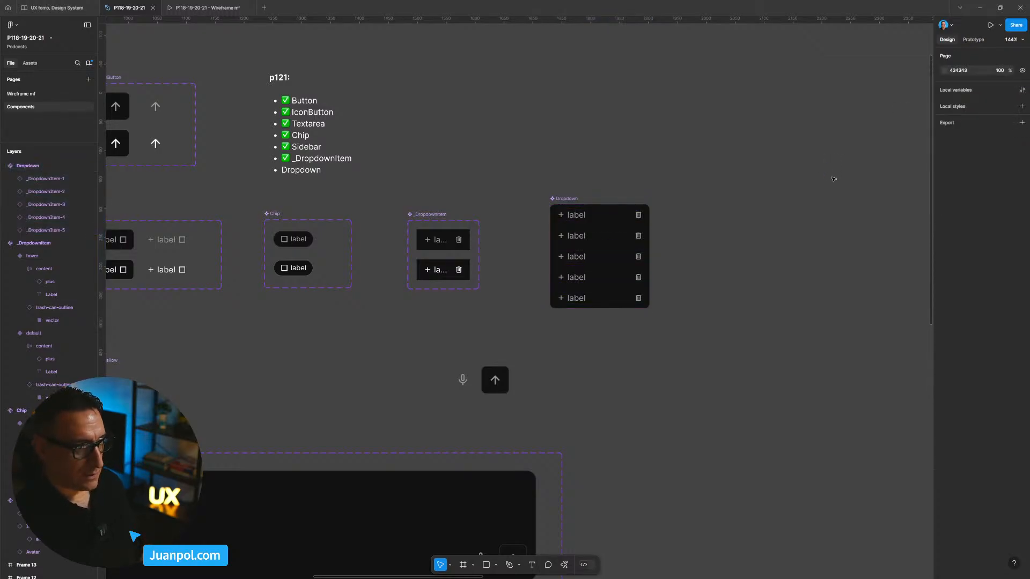
Place a test instance of the Dropdown component beside the original and review its exposed item properties
scroll(649, 226, right, 3)
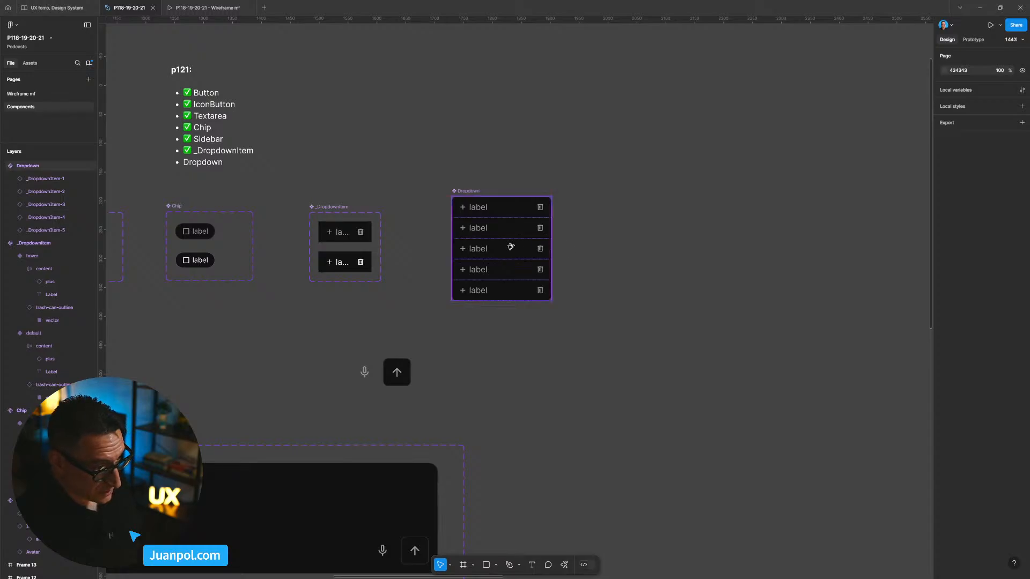
drag(508, 248, 747, 256)
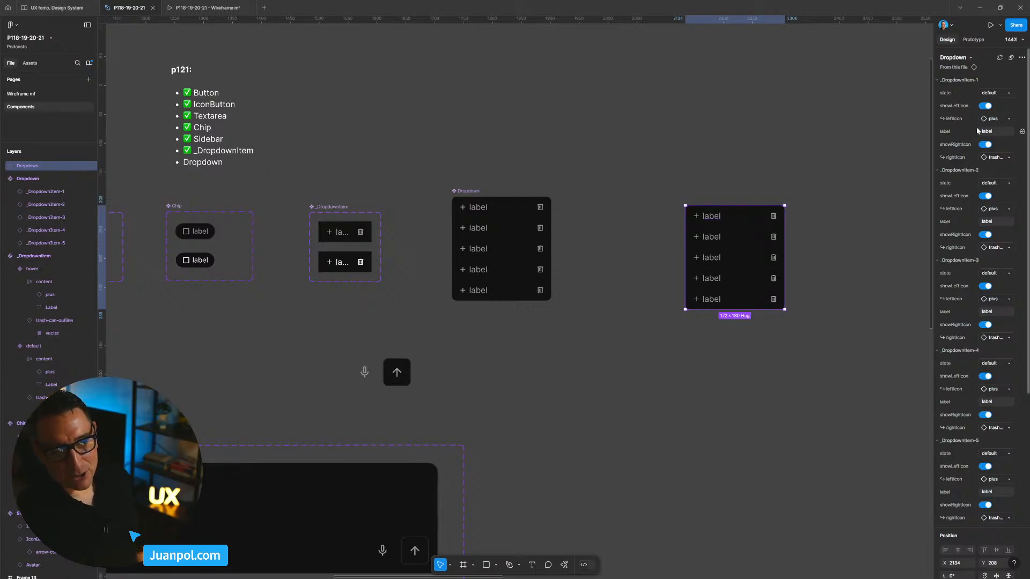
scroll(985, 452, down, 3)
scroll(974, 322, up, 3)
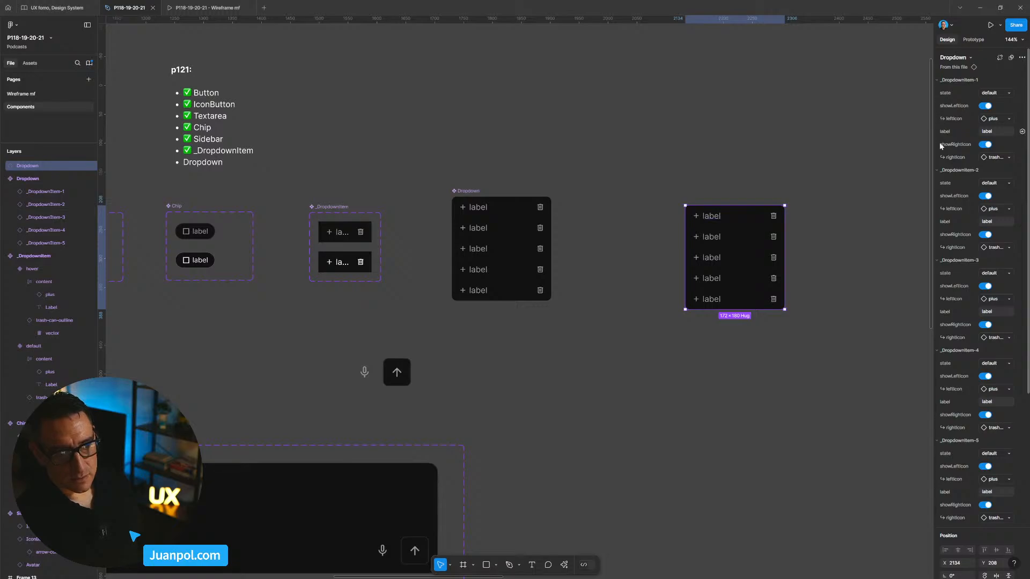
Collapse the property groups of all five _DropdownItem layers on the Dropdown test instance
click(937, 170)
click(937, 183)
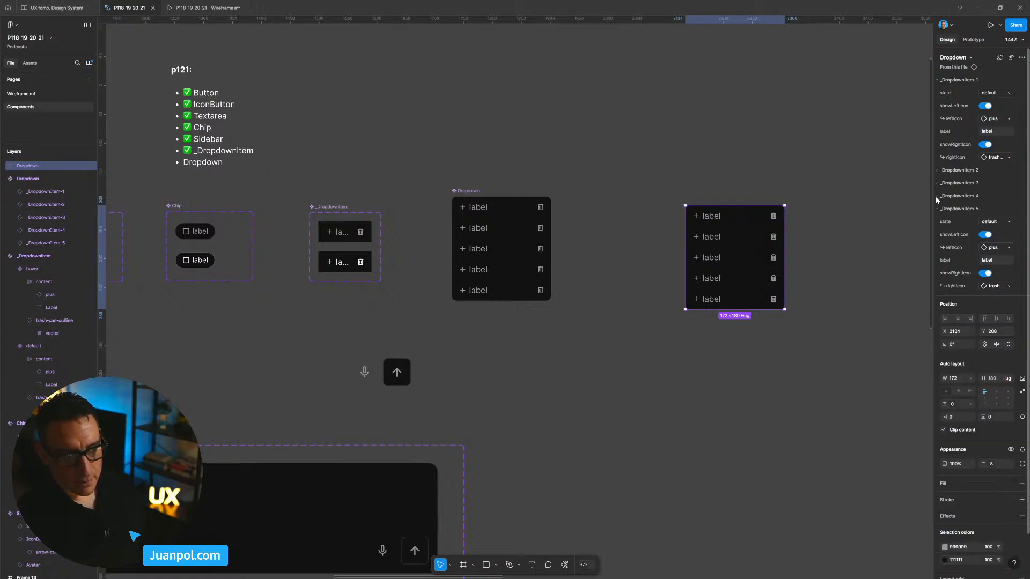
click(938, 196)
click(937, 208)
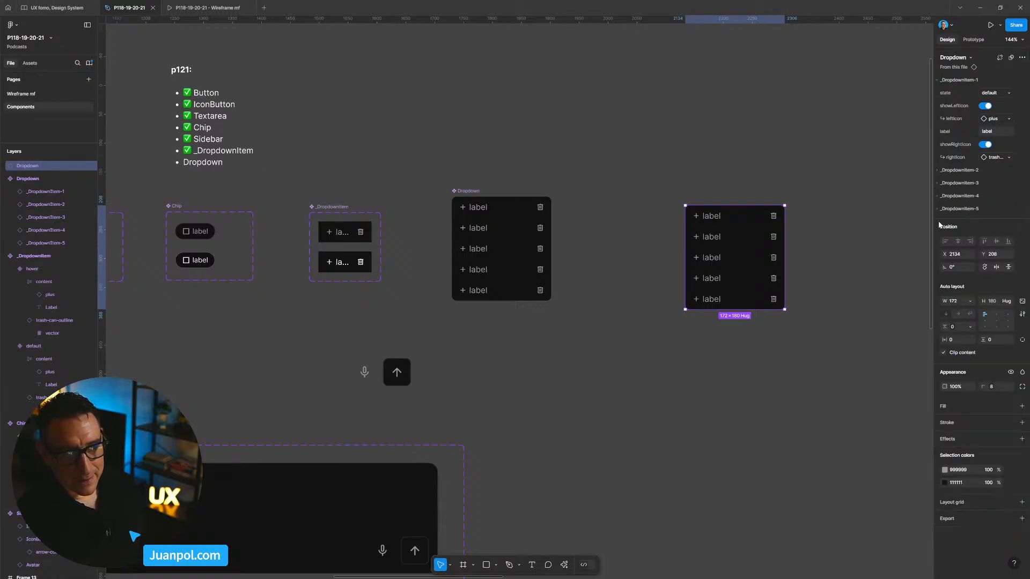
click(938, 79)
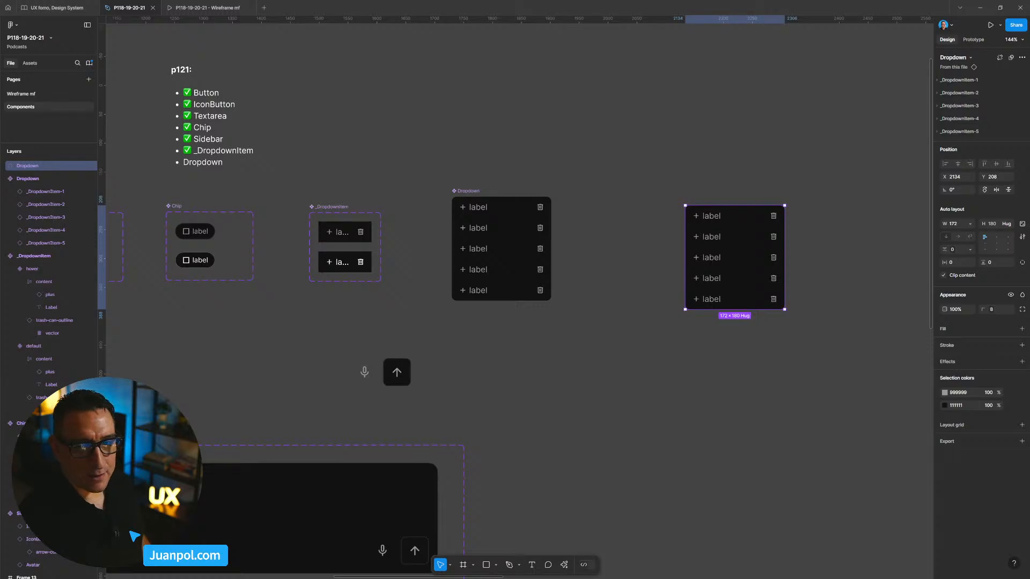
Reposition the Dropdown test instance closer to the main component, level with it, and delete the instance
click(846, 322)
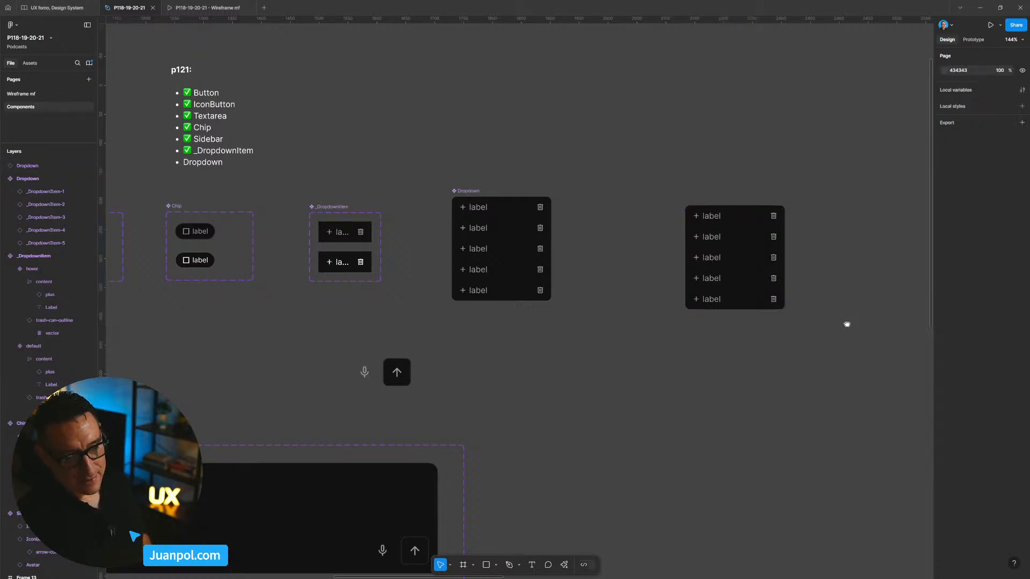
scroll(751, 306, right, 2)
mouse_move(647, 282)
mouse_down()
mouse_move(553, 272)
mouse_move(647, 285)
mouse_up()
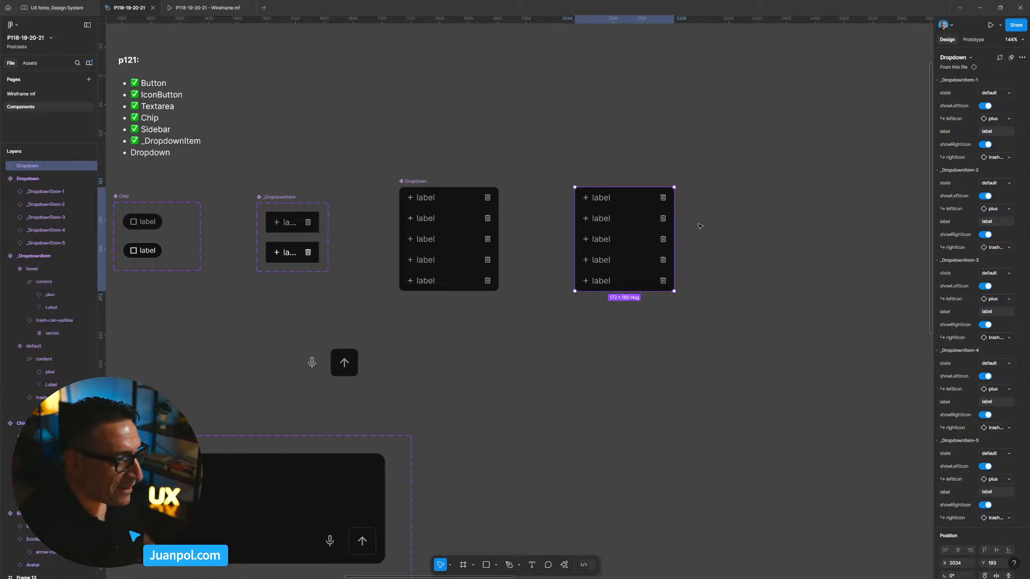
click(614, 350)
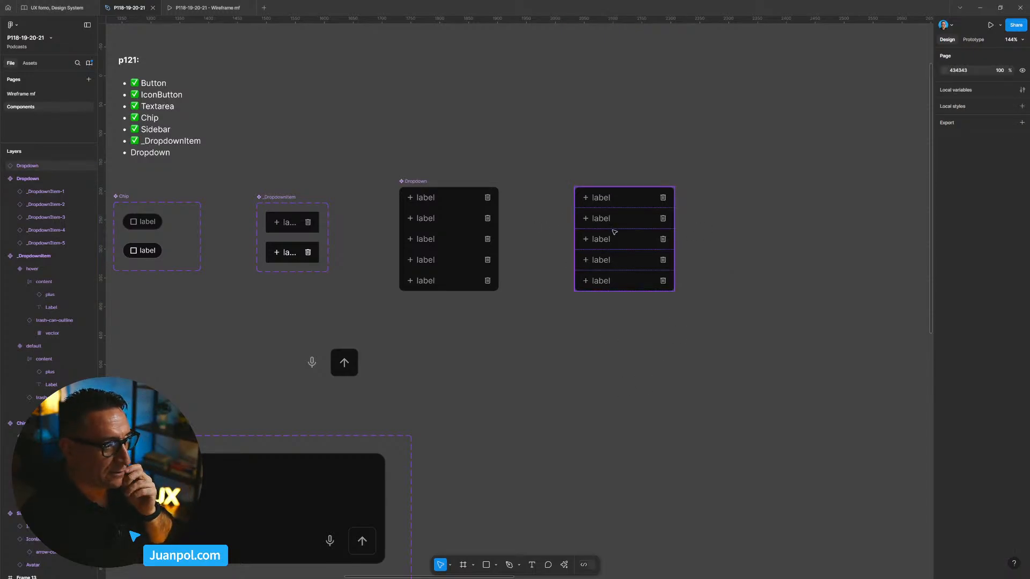
drag(611, 230, 614, 232)
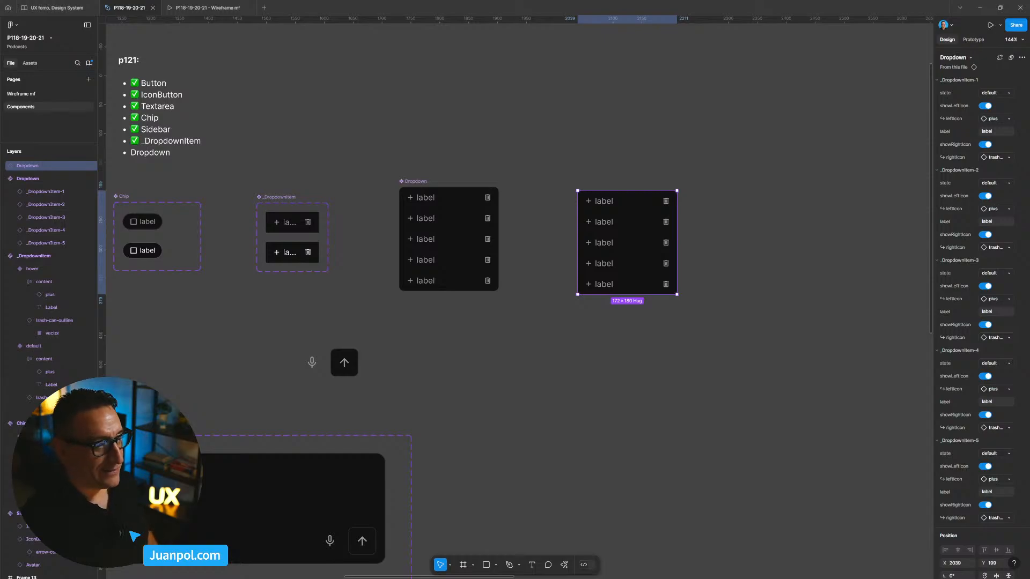
scroll(642, 329, up, 5)
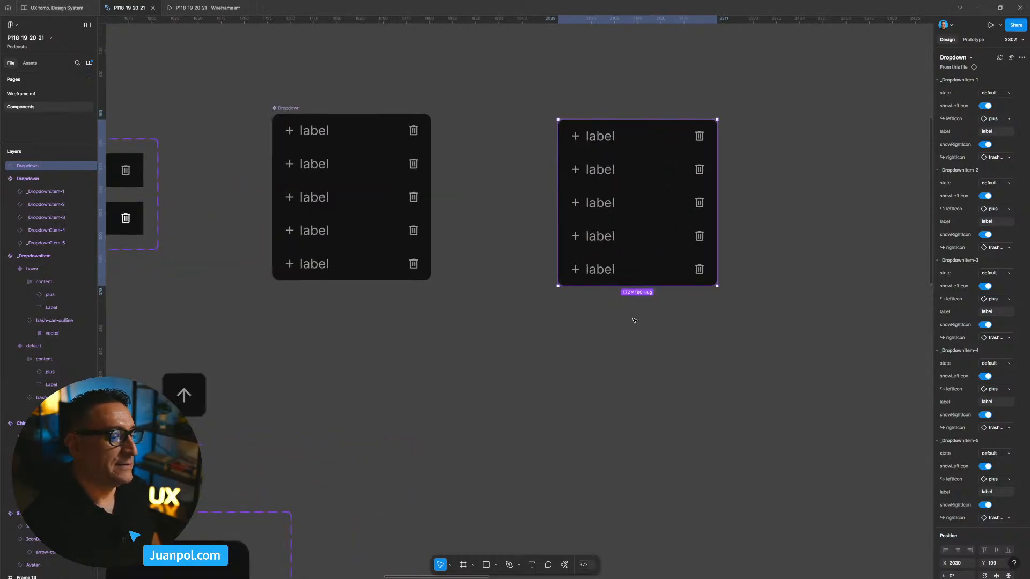
scroll(634, 320, left, 1)
drag(648, 268, 639, 264)
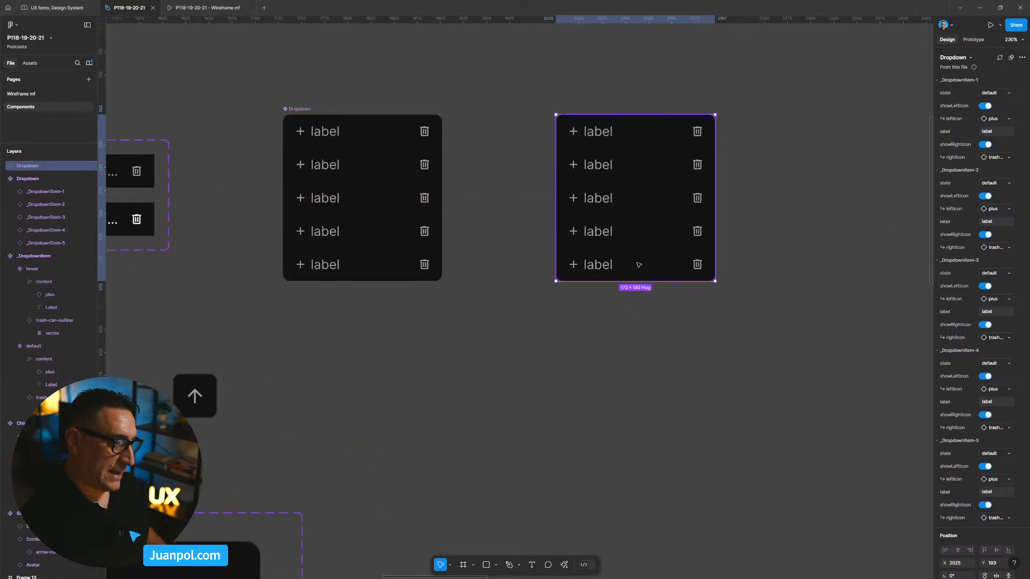
scroll(590, 290, up, 1)
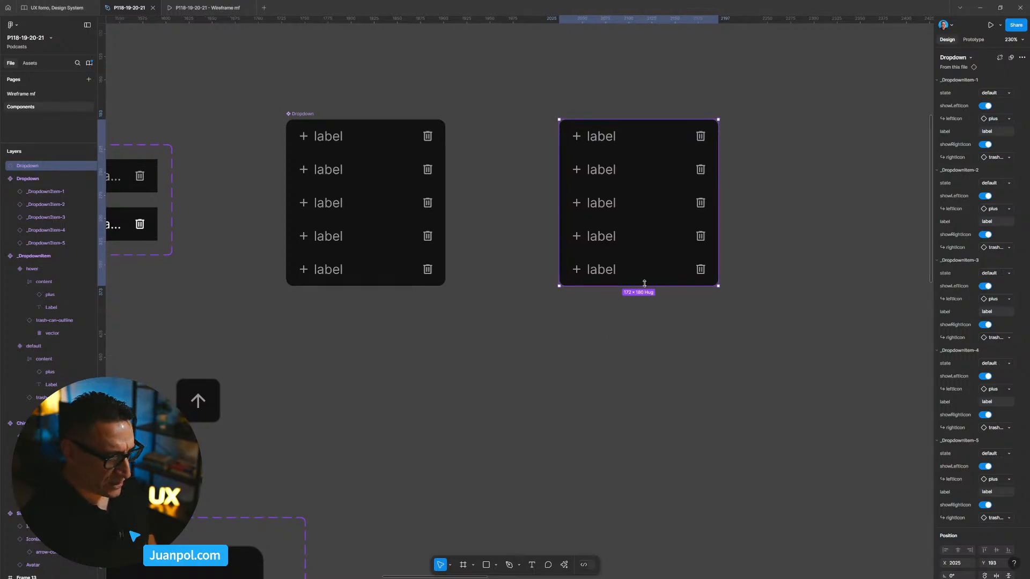
drag(660, 280, 652, 281)
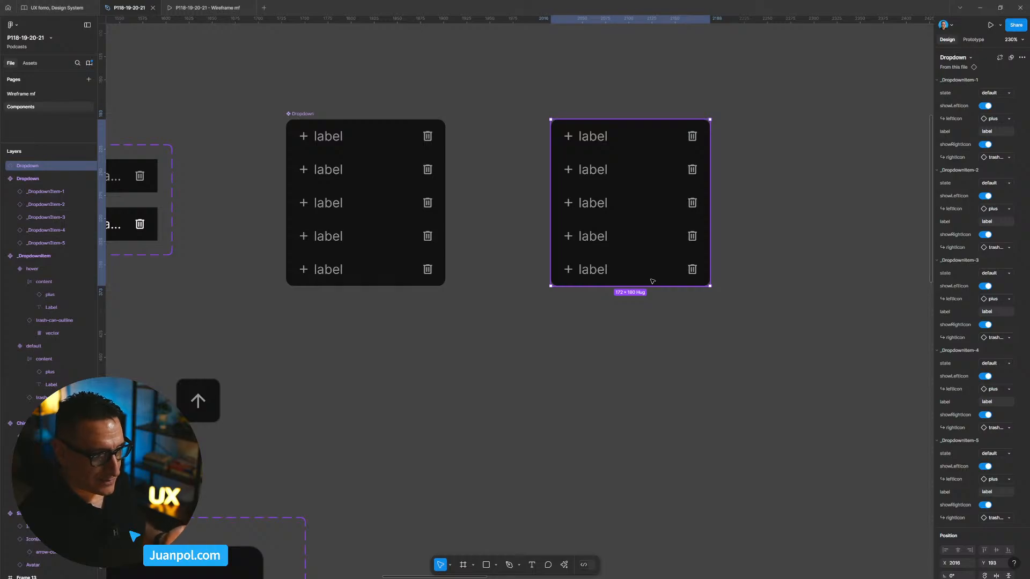
key(Delete)
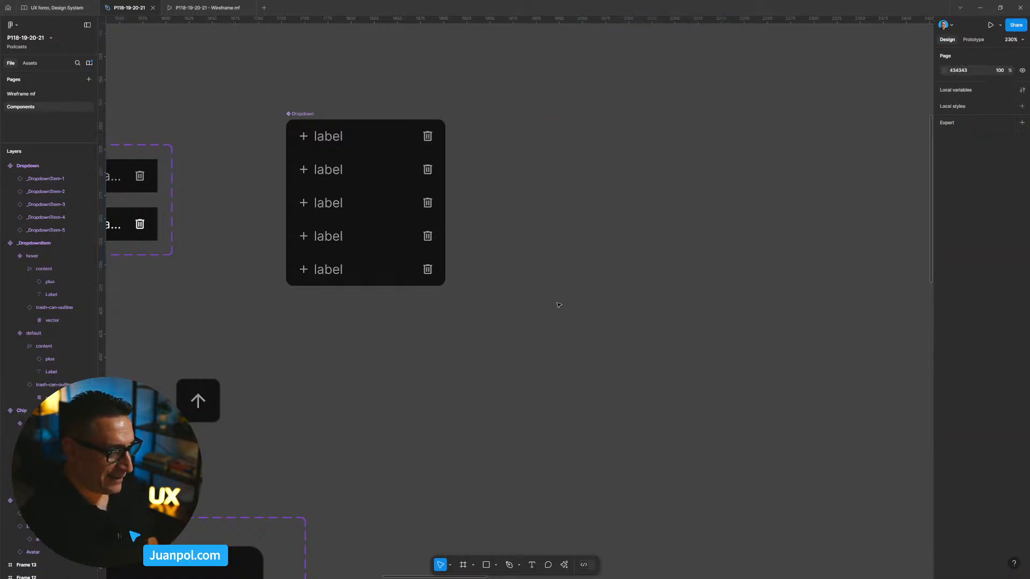
Select the first item, _DropdownItem-1, inside the main Dropdown component
scroll(557, 304, left, 5)
scroll(705, 280, left, 2)
scroll(705, 280, up, 1)
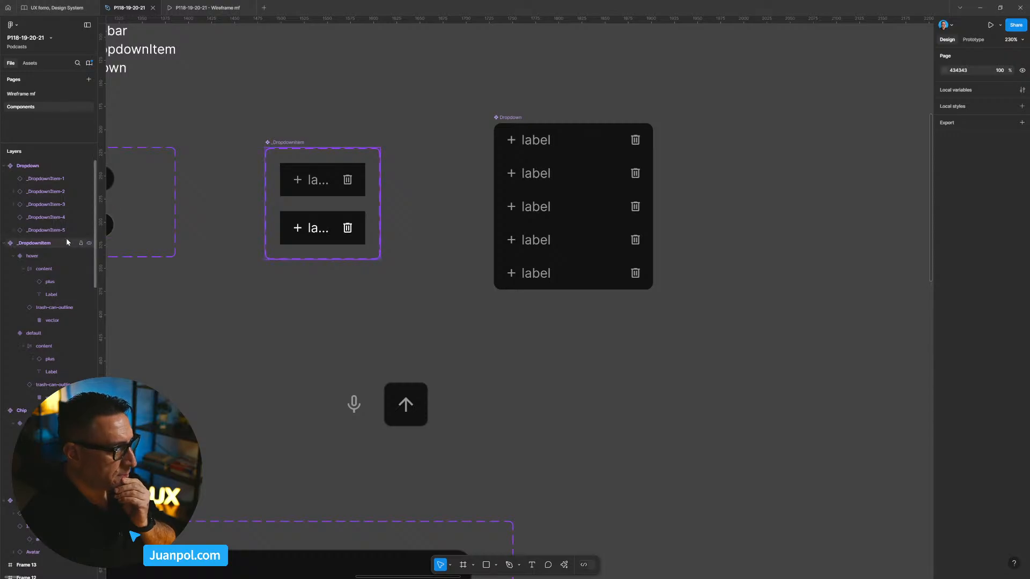
double_click(545, 134)
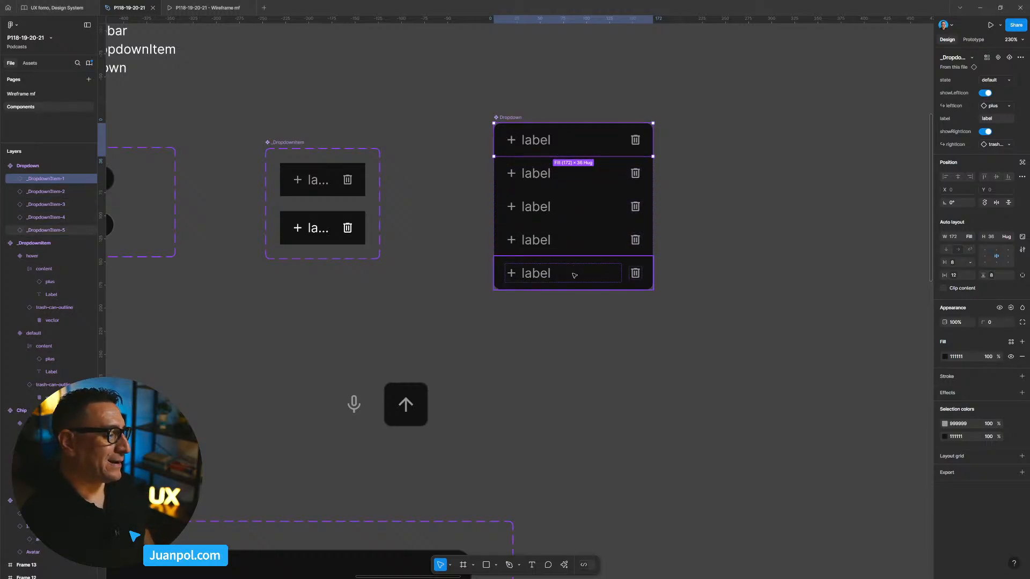
Examine how many items the dropdowns hold in the prompt design on the Wireframe mf page and return to the Components page
scroll(529, 410, down, 5)
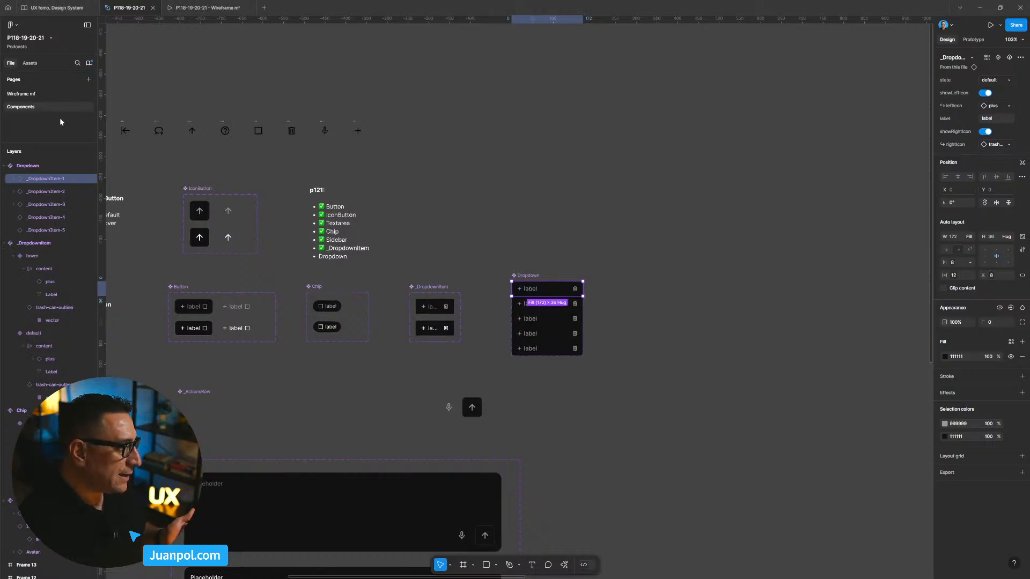
click(46, 95)
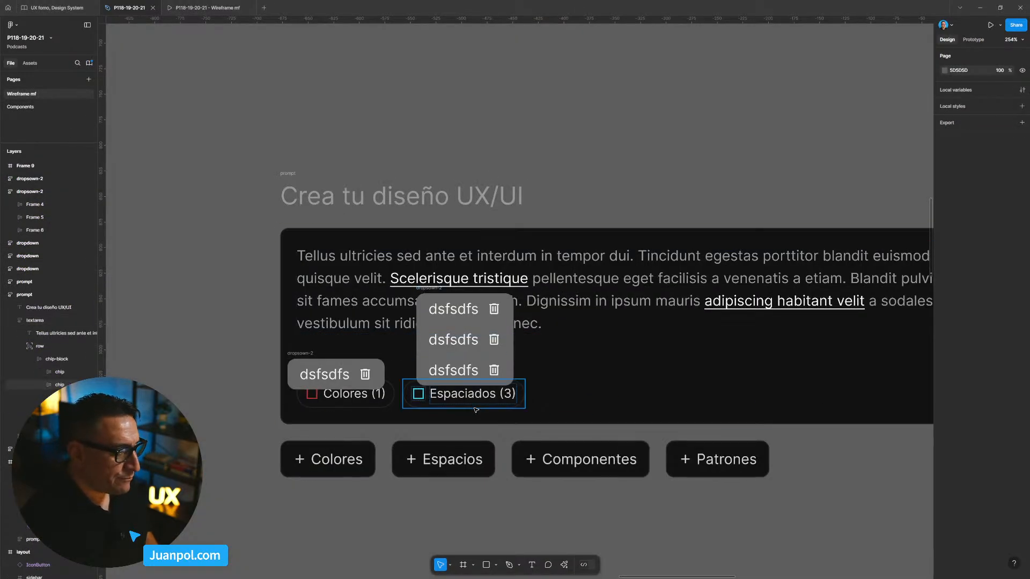
scroll(476, 410, down, 2)
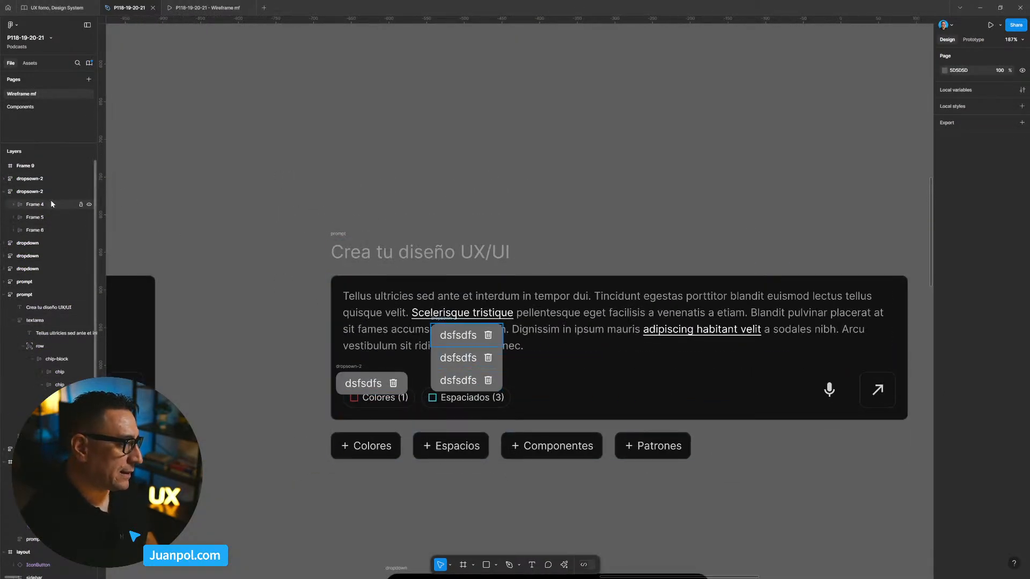
click(35, 111)
drag(697, 388, 696, 369)
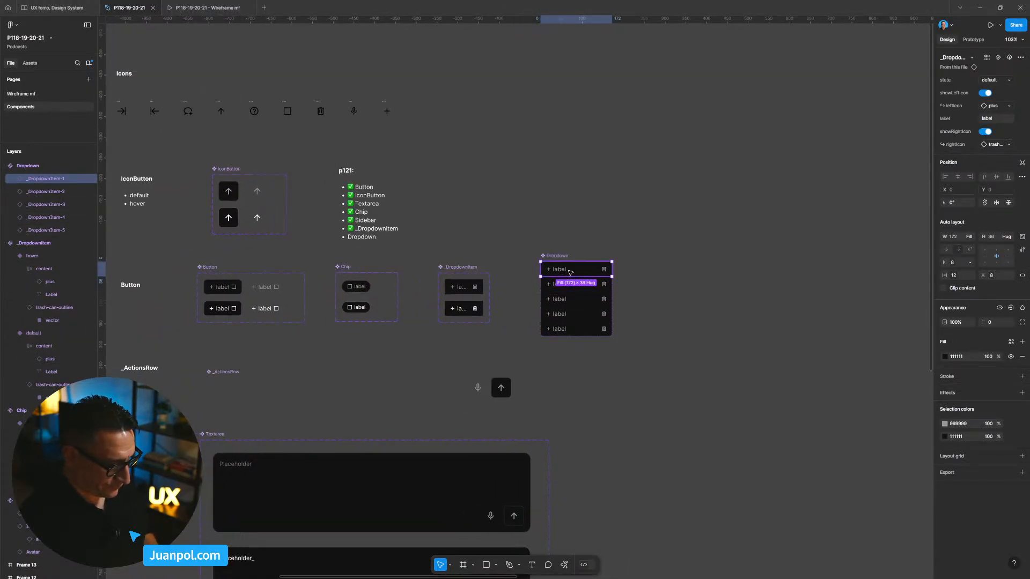
Create a visibility property named showDropdownItem-1 with the value True for the first item of the Dropdown component and clear the selection
scroll(581, 270, up, 5)
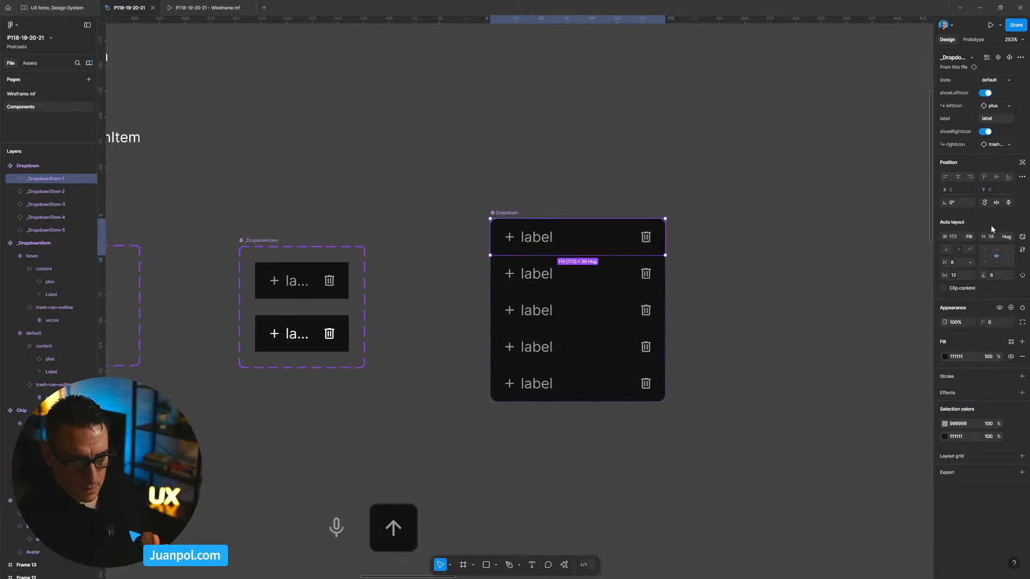
click(1011, 307)
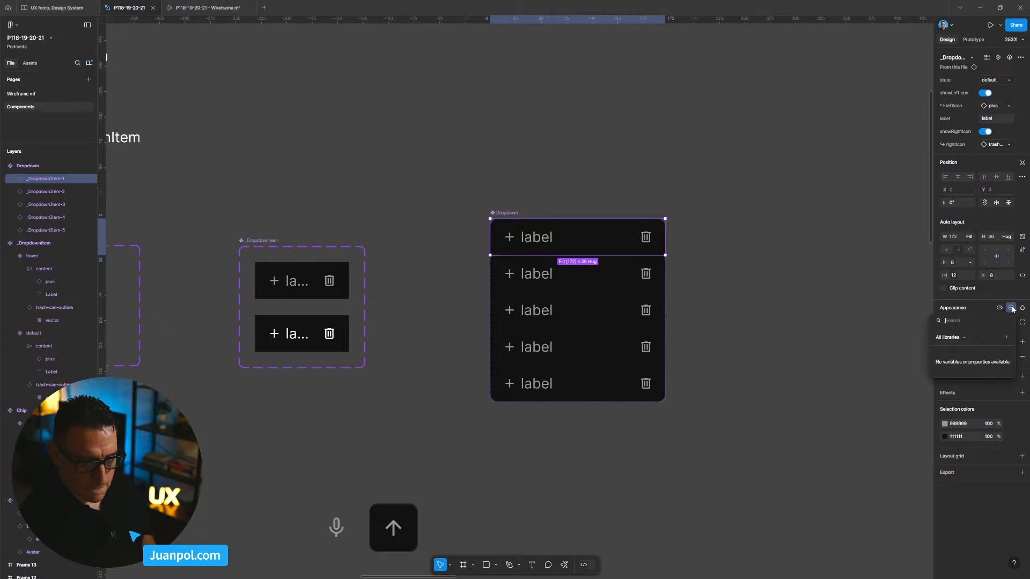
click(1006, 338)
key(Home)
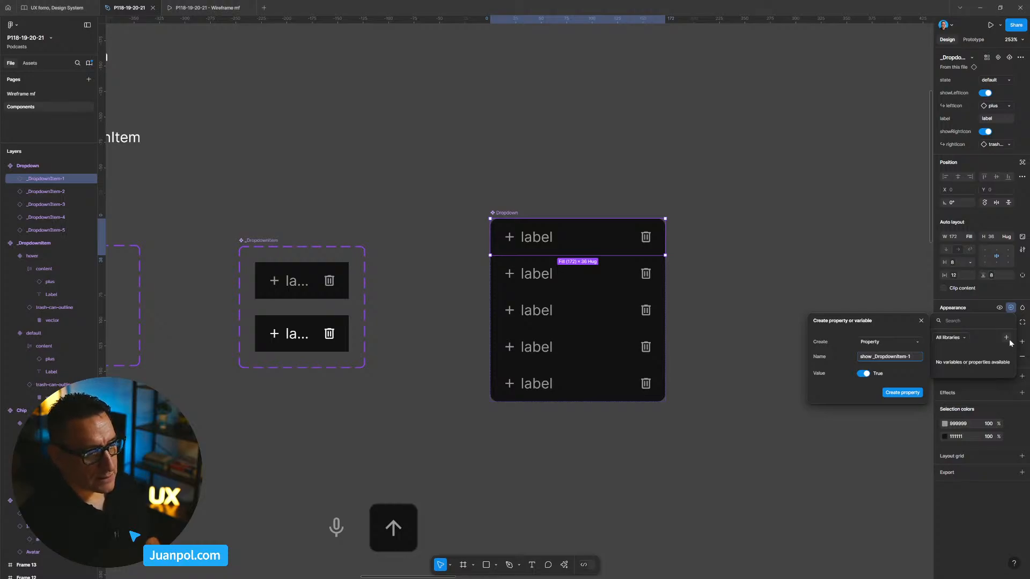
key(Delete)
key(Delete)
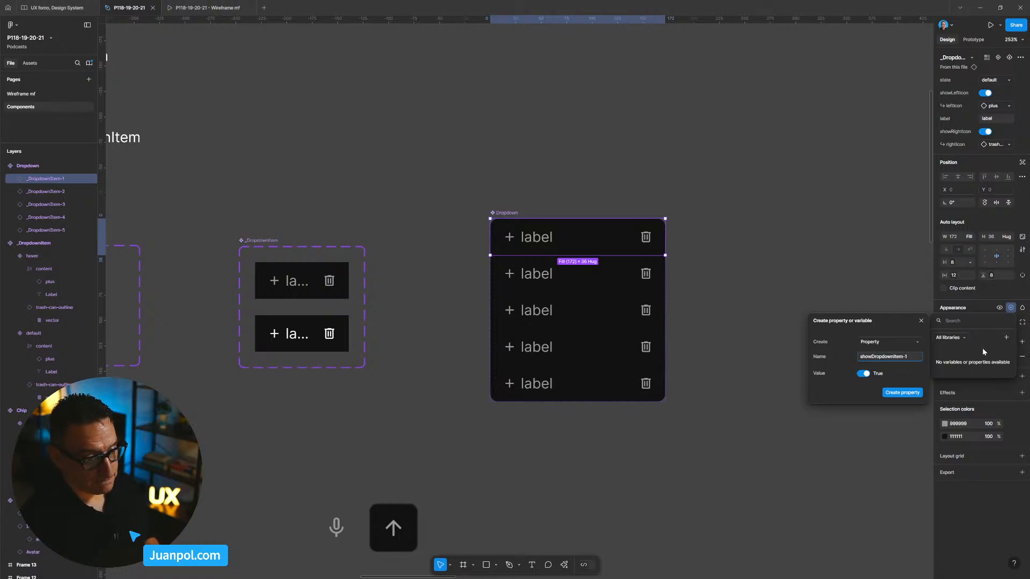
click(893, 394)
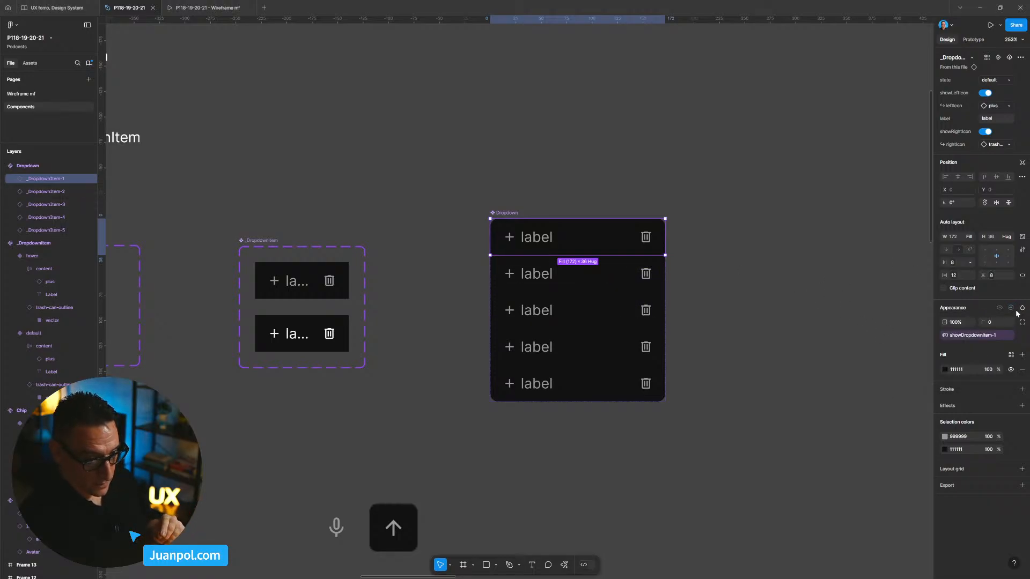
click(819, 322)
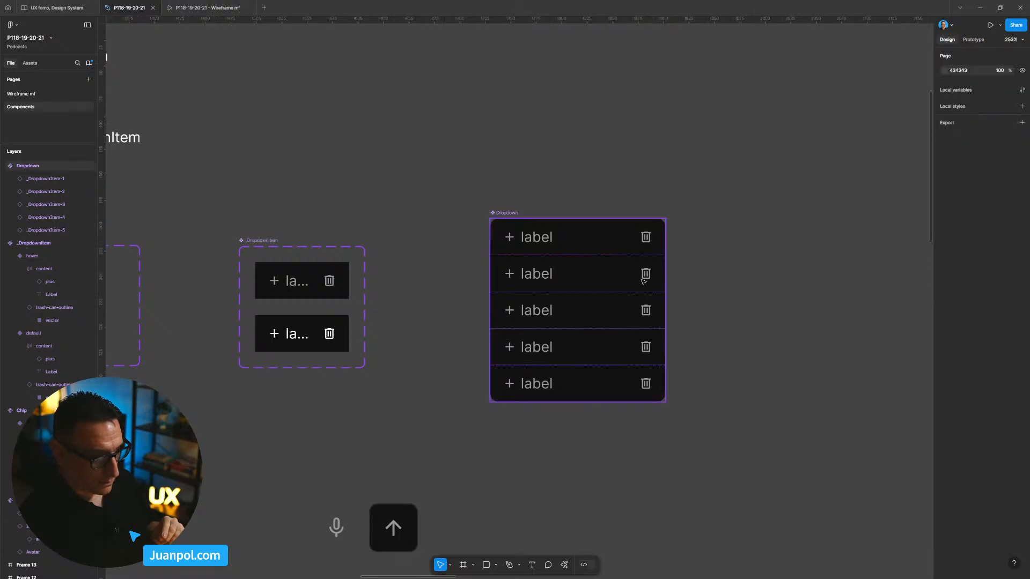
Create a visibility property named showDropdownItem-2 with the value True for the second item of the main Dropdown component
click(569, 274)
click(569, 274)
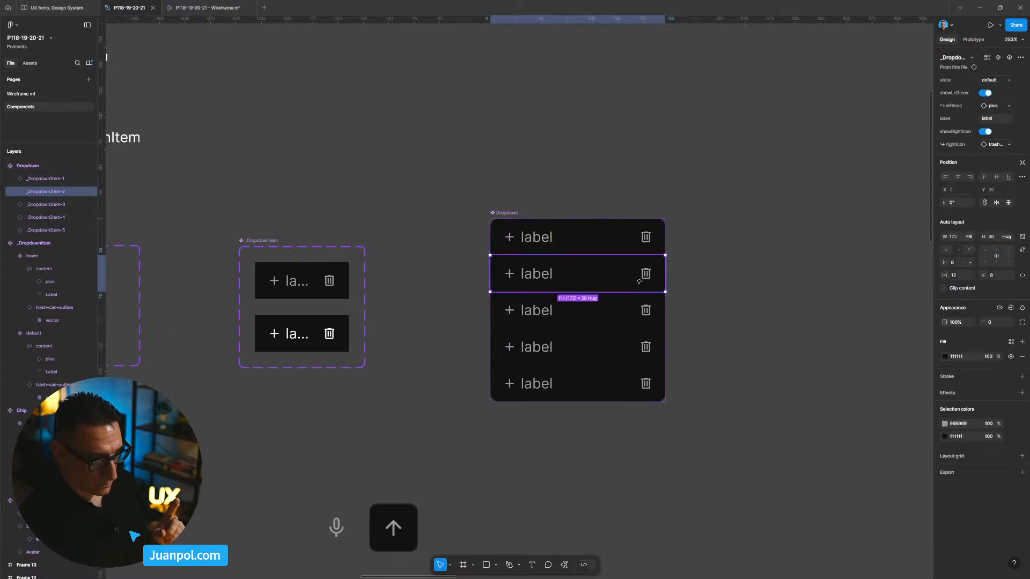
click(1011, 309)
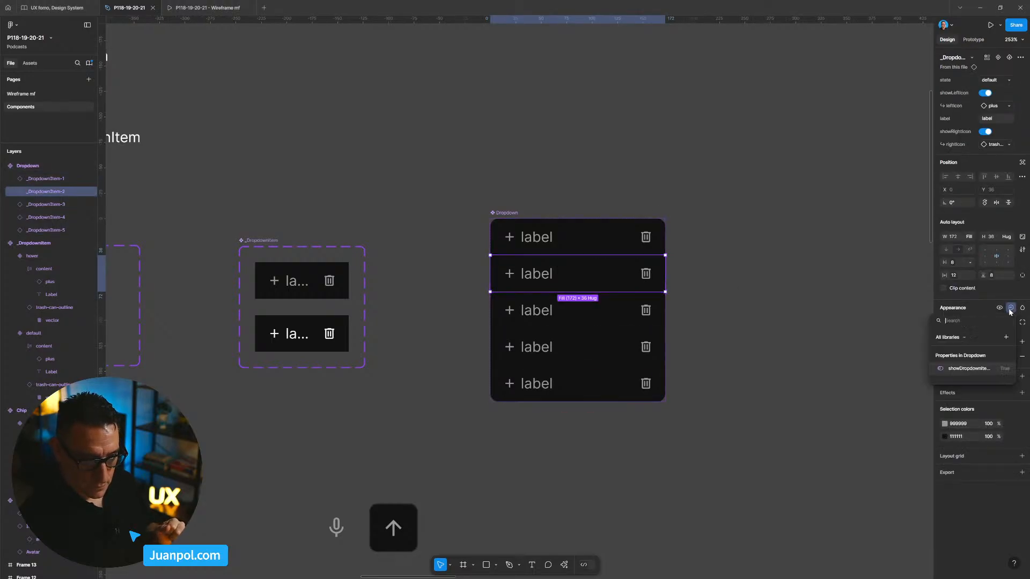
click(1006, 337)
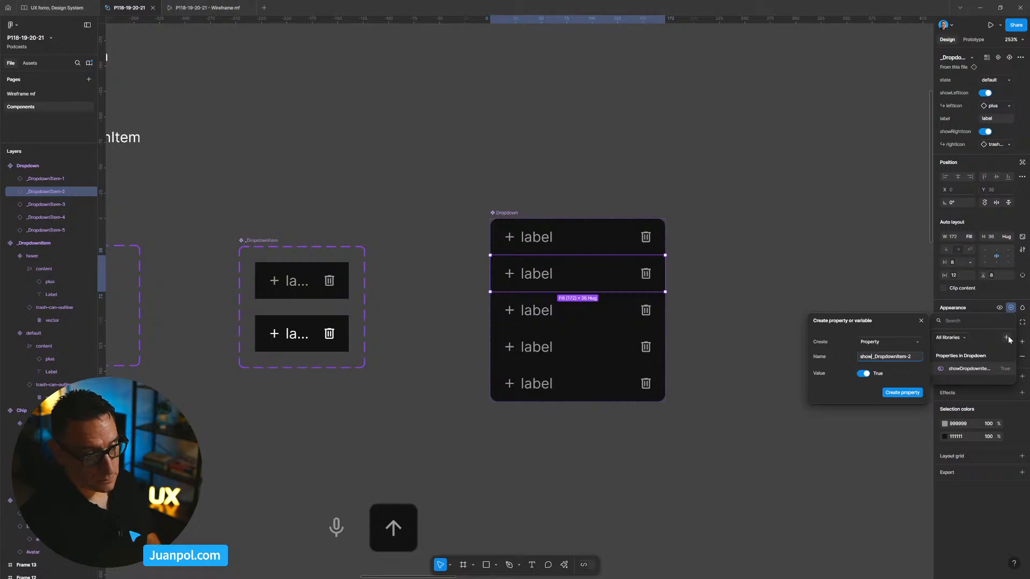
key(BackSpace)
key(BackSpace)
key(Return)
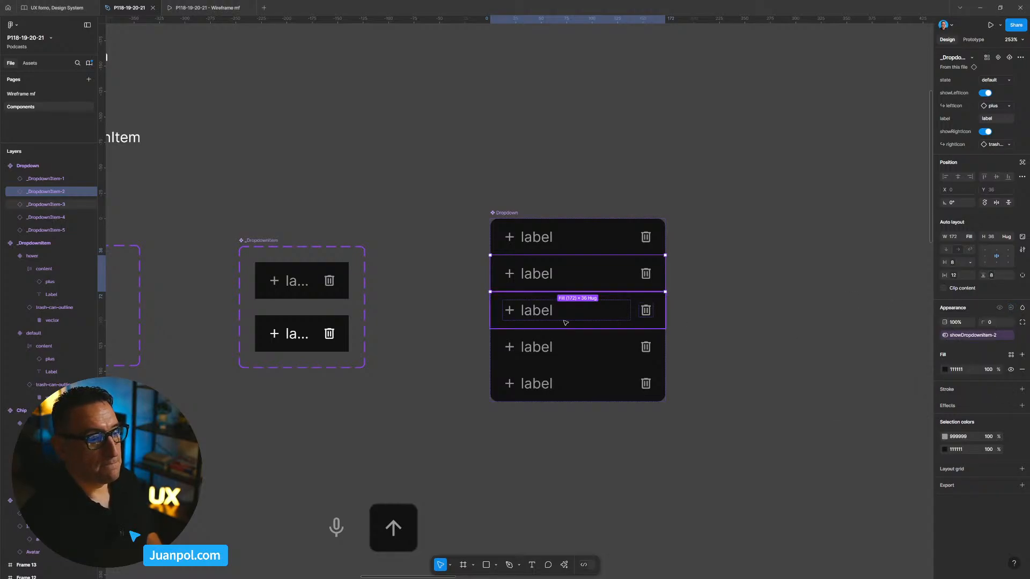
Create a visibility property named showDropdownItem-3 with the value True for the third item of the Dropdown component
click(565, 322)
click(1012, 309)
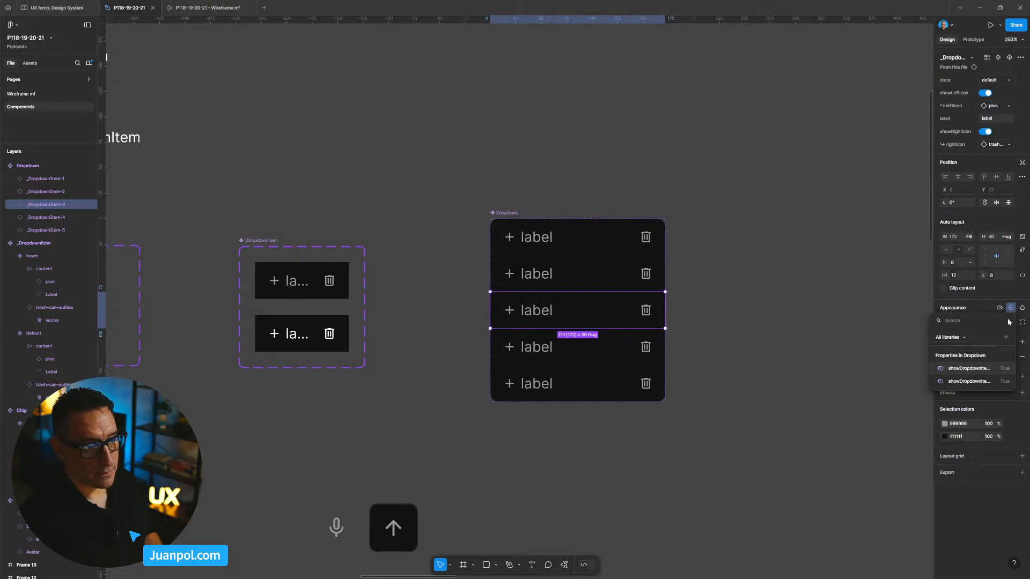
click(1006, 337)
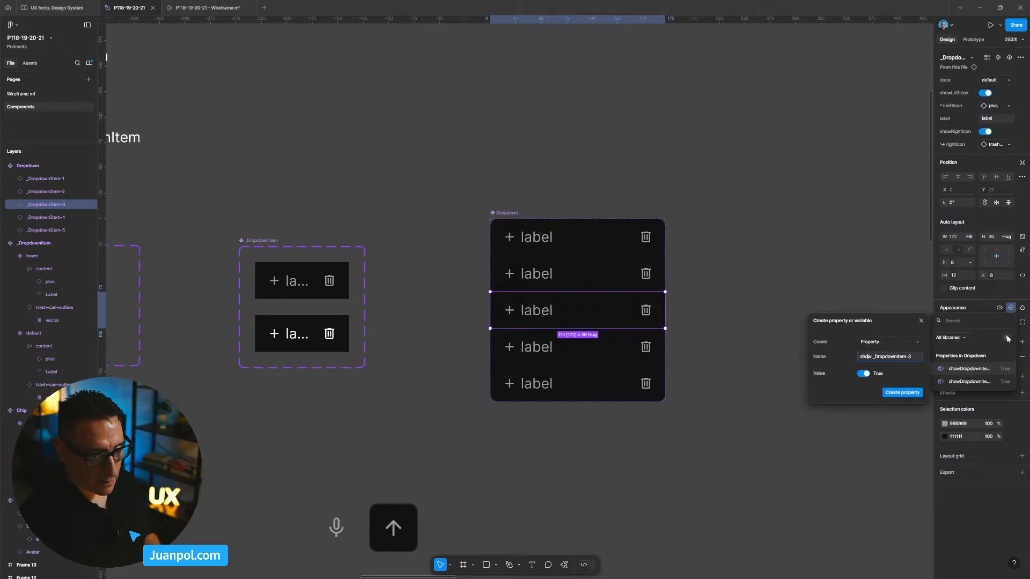
key(Delete)
key(Return)
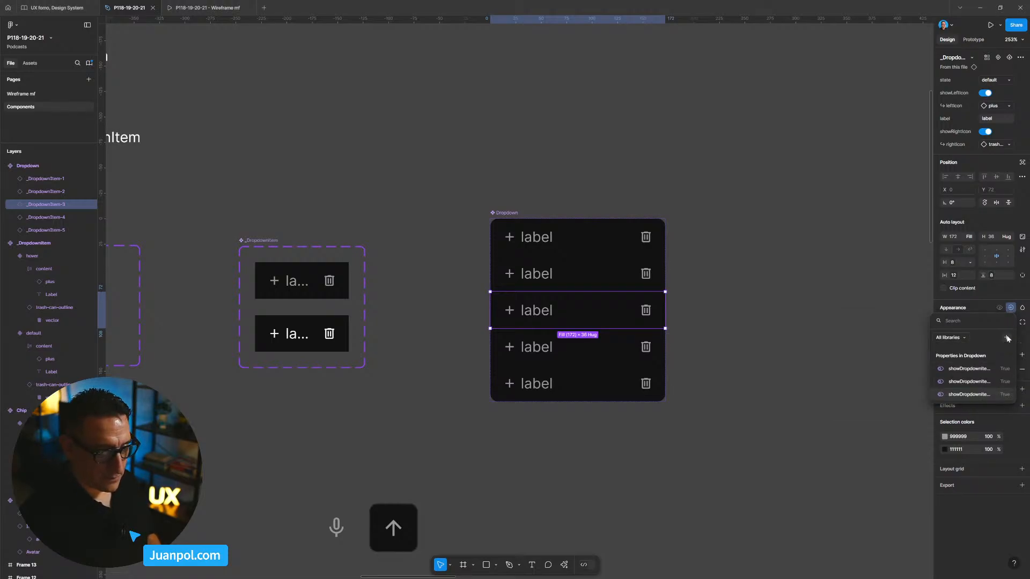
Create a visibility property named showDropdownItem-4 with the value True for the fourth item of the Dropdown component
key(Tab)
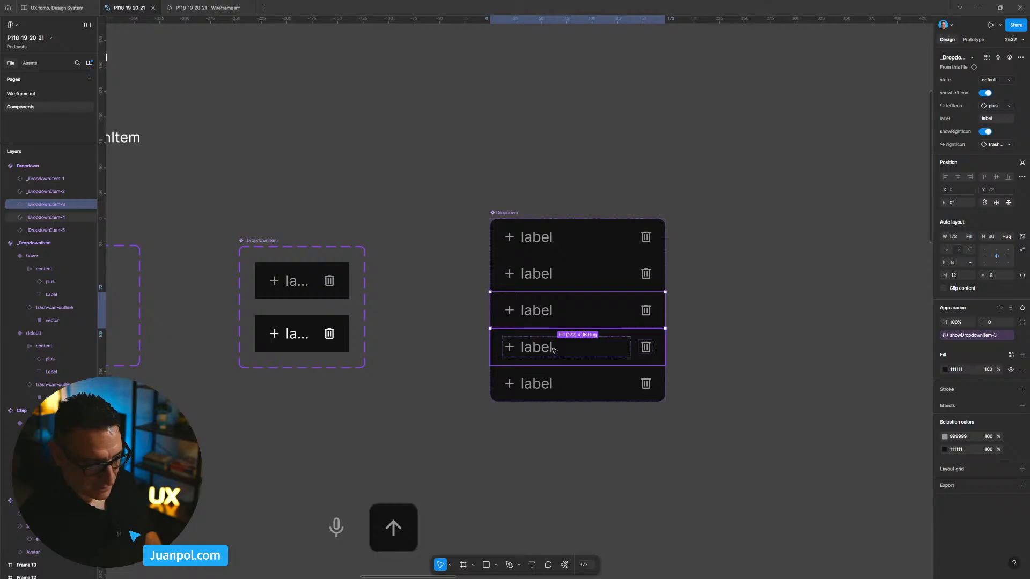
click(1012, 308)
click(1007, 338)
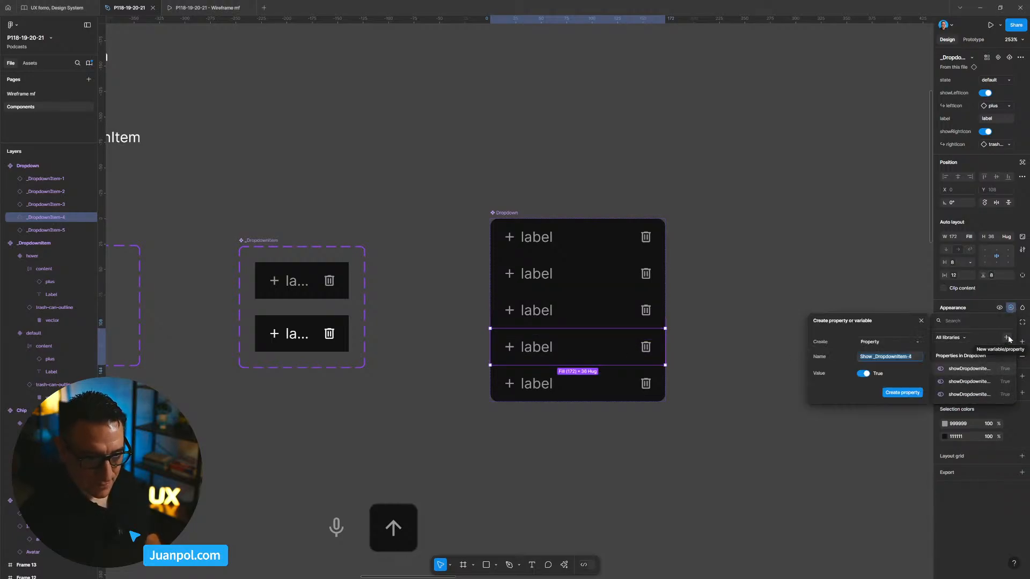
key(Left)
key(Delete)
text(s)
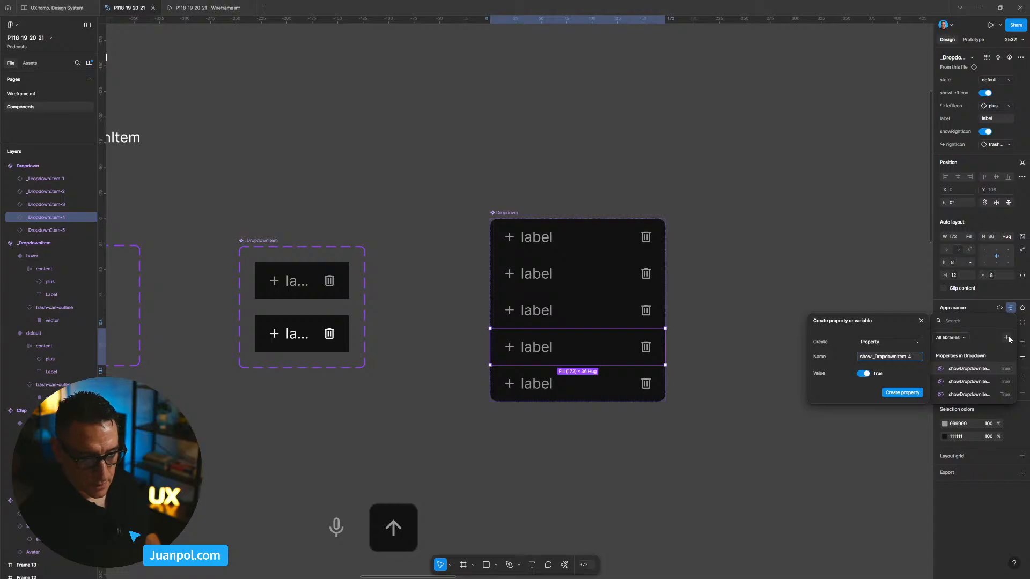
key(Delete)
key(Return)
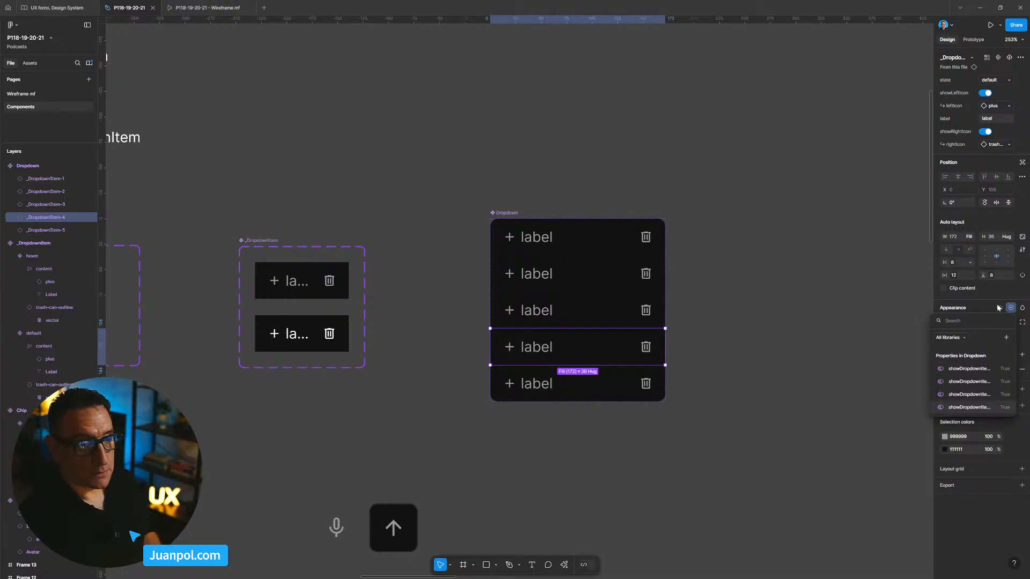
Create a visibility property named showDropdownItem-5 with the value True for the fifth item of the Dropdown component and clear the selection
click(620, 374)
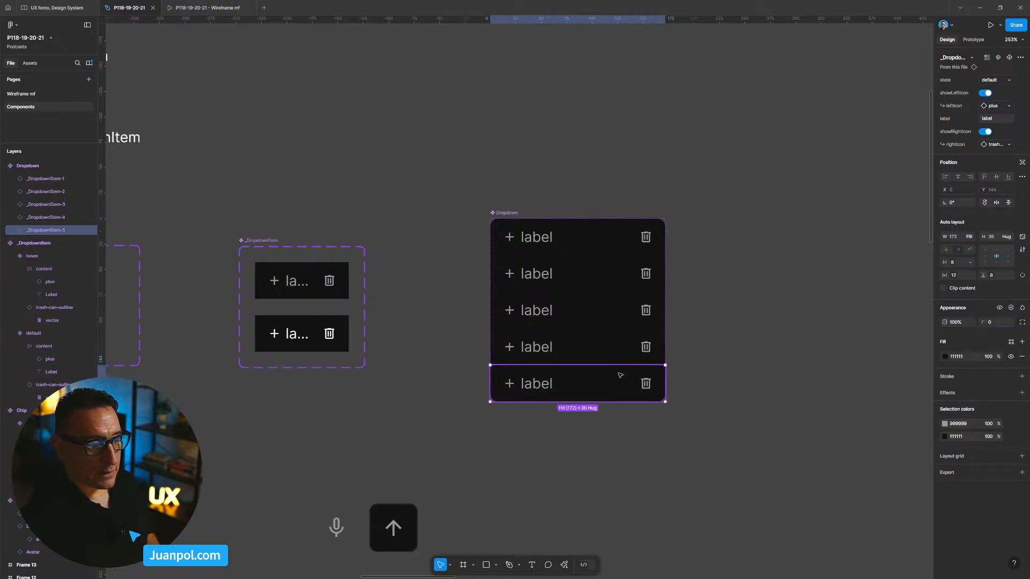
click(1012, 309)
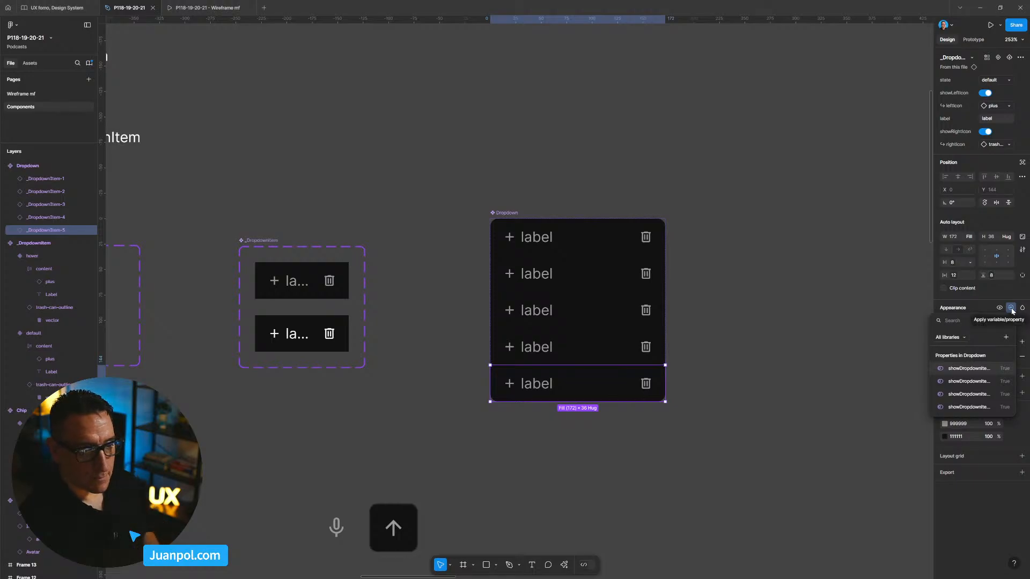
click(1006, 337)
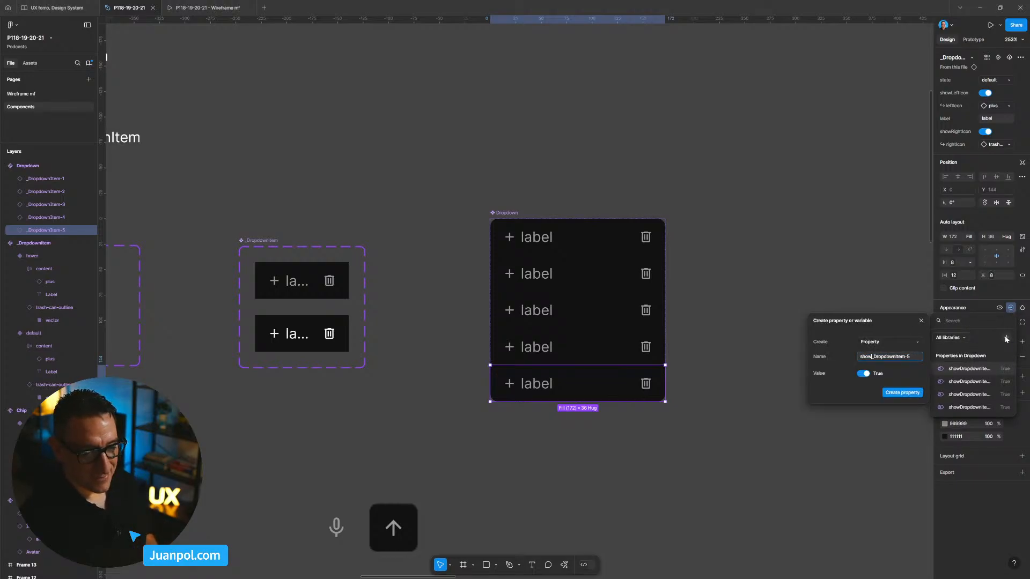
key(Return)
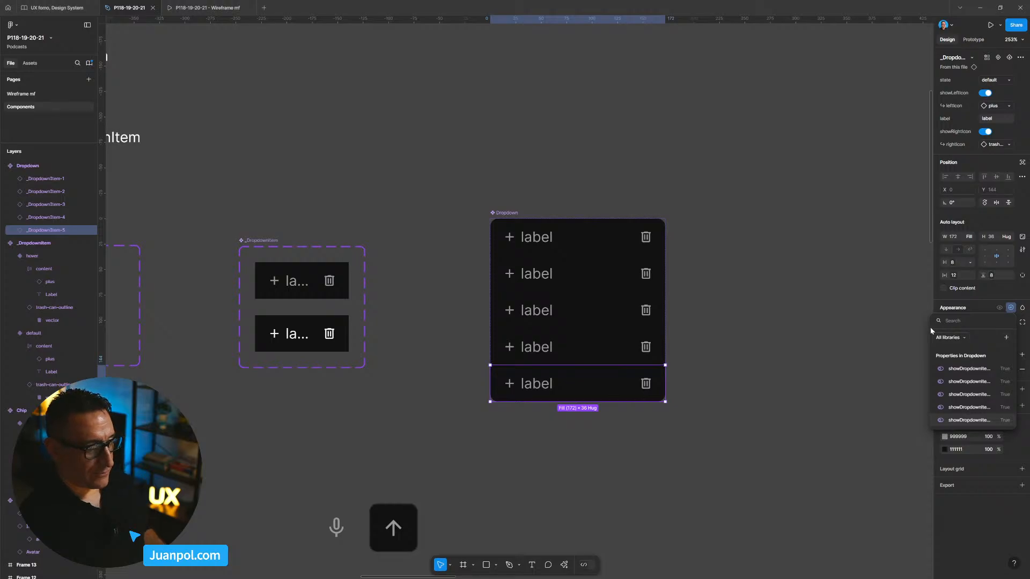
click(817, 299)
click(812, 297)
Place a test instance beside the main Dropdown component and examine the main component's properties and nested instances
drag(808, 305, 674, 235)
click(430, 245)
key(ctrl+d)
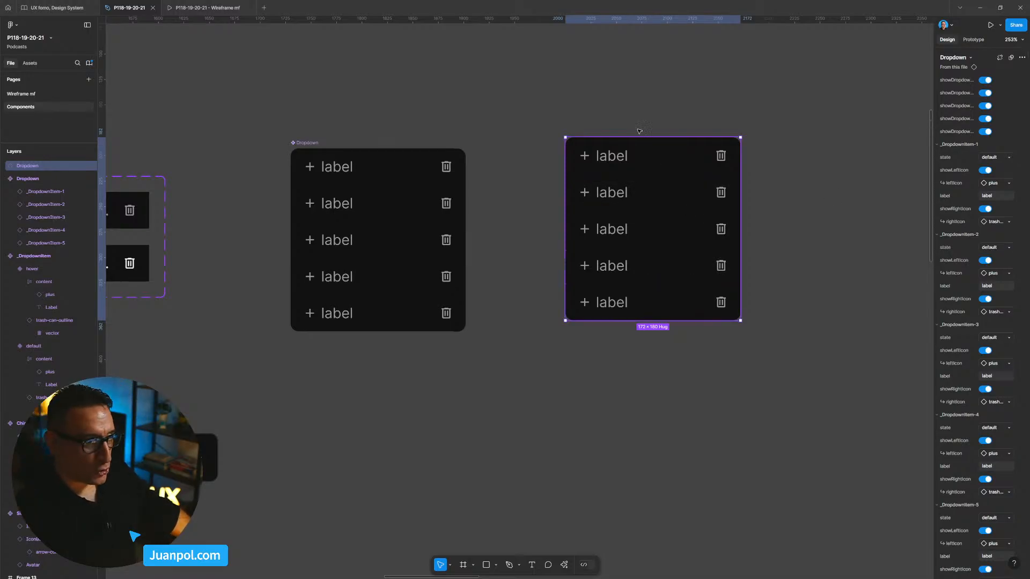
click(315, 144)
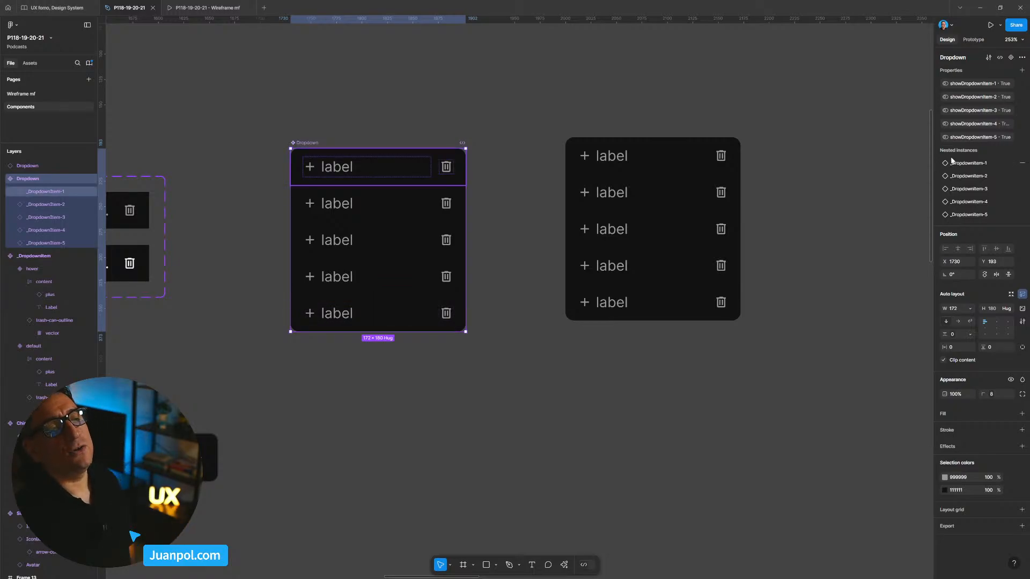
Hide the second to fifth items of the Dropdown test instance using its show properties, toggling the second item back on and off
click(637, 264)
click(985, 131)
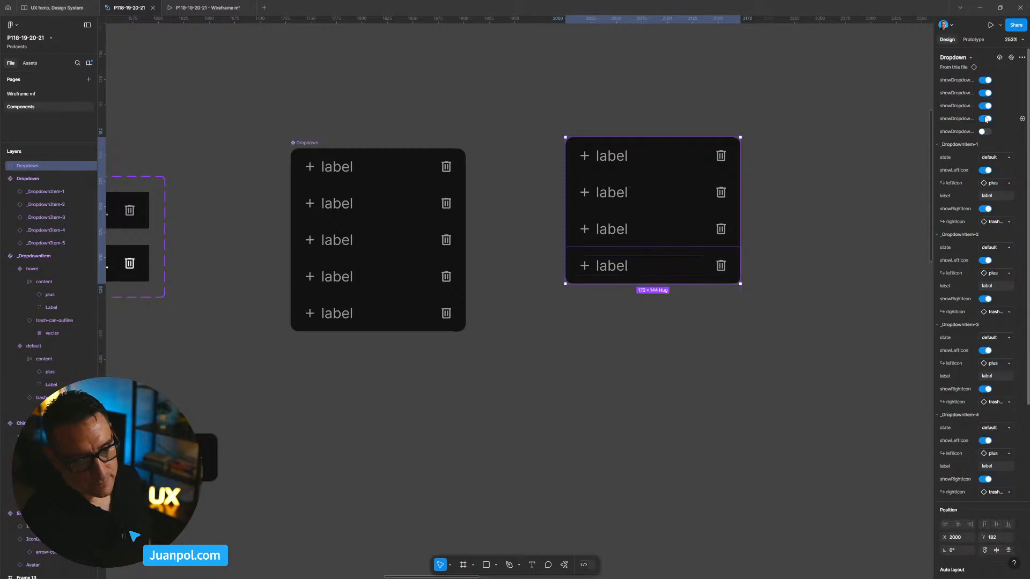
click(985, 119)
click(985, 106)
click(985, 94)
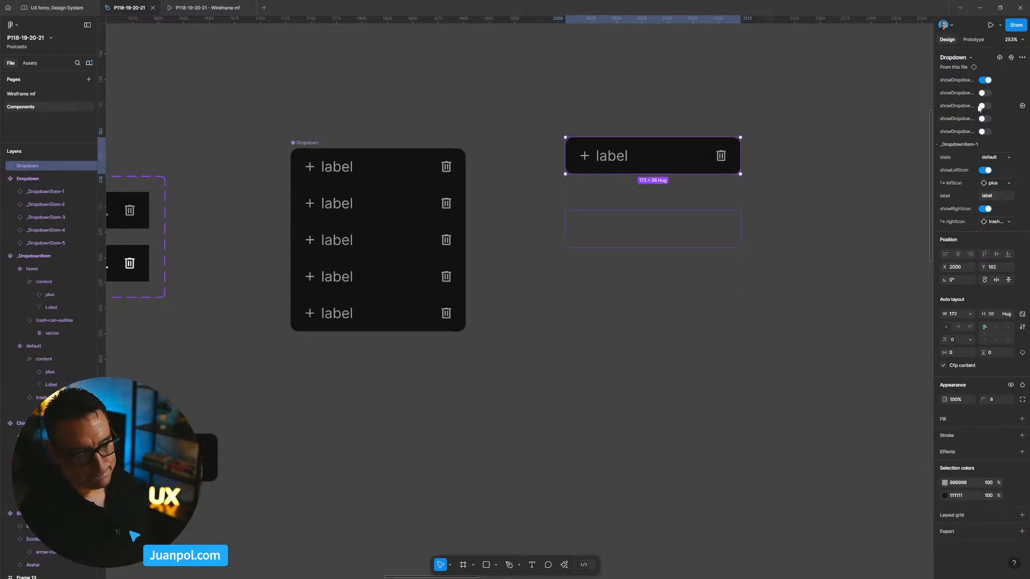
click(986, 94)
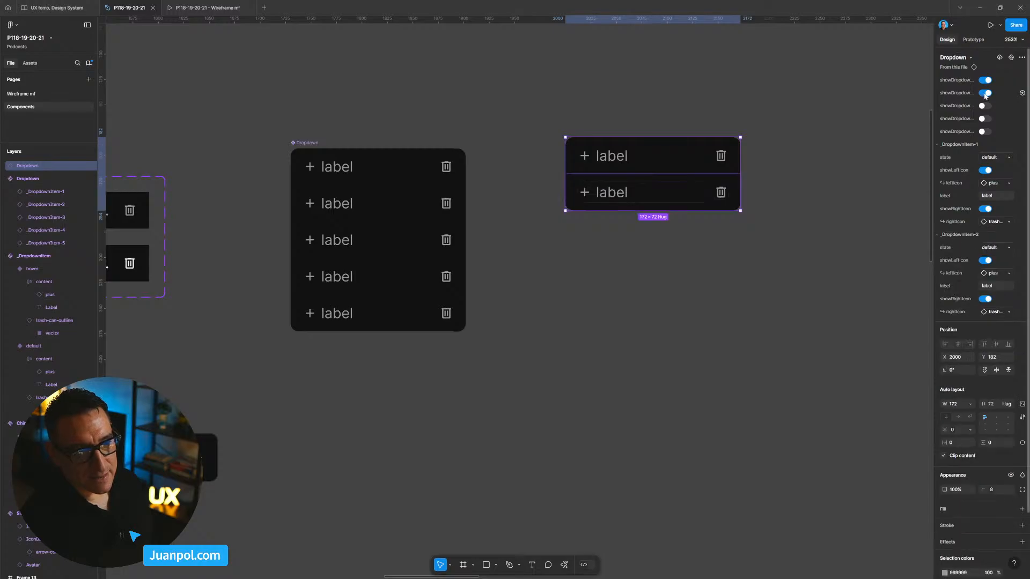
click(985, 94)
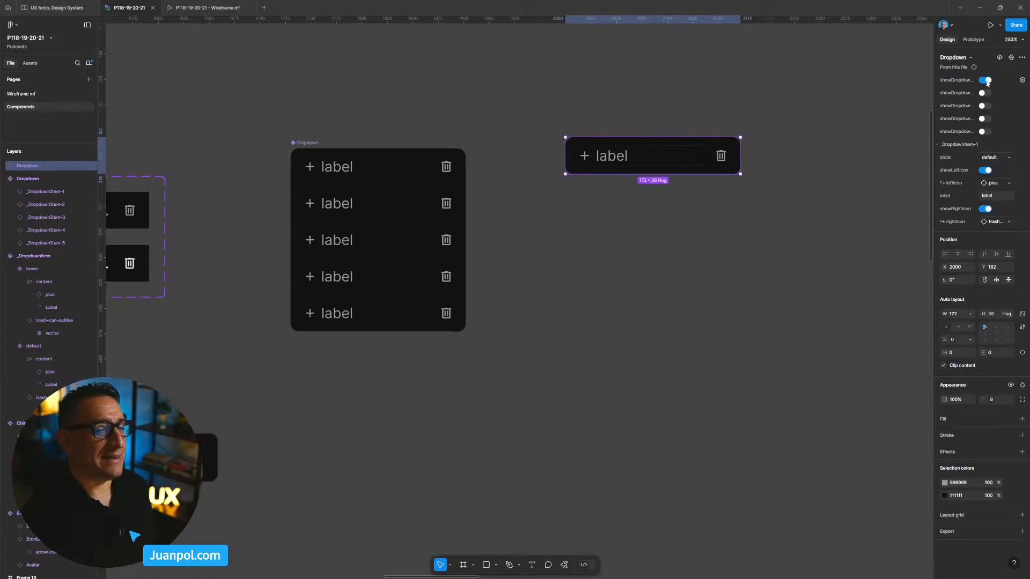
Hide the first item of the Dropdown test instance and show its fourth and fifth items
click(985, 80)
click(985, 118)
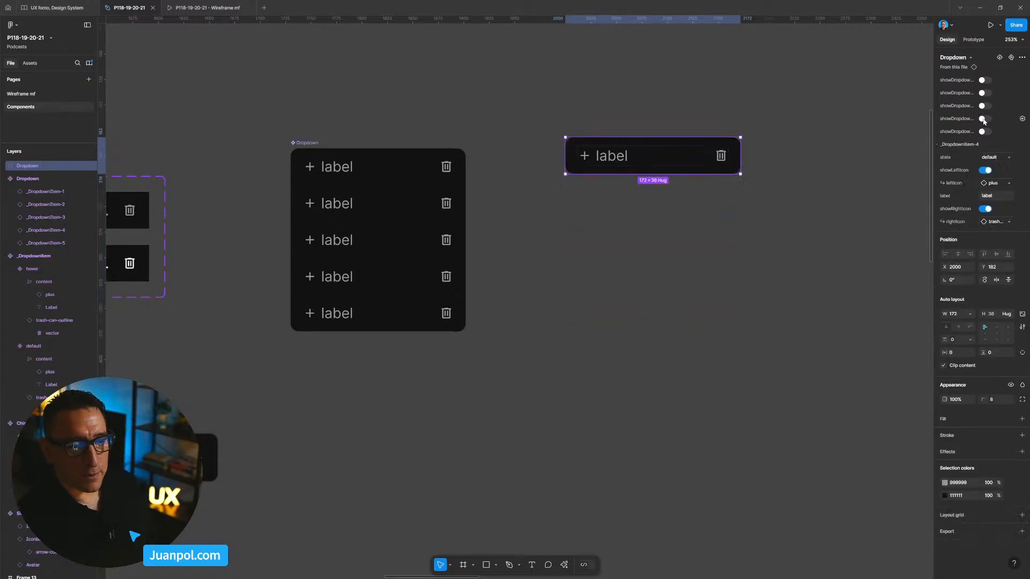
click(985, 131)
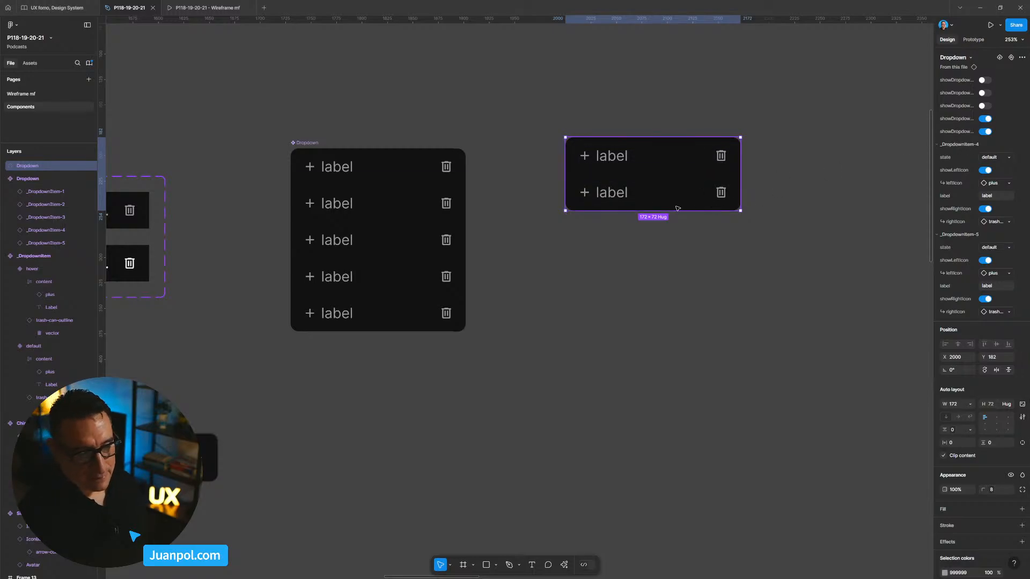
Shift the Dropdown test instance slightly and narrow it to a width of 156, and delete the instance
drag(677, 209, 685, 225)
drag(749, 193, 732, 193)
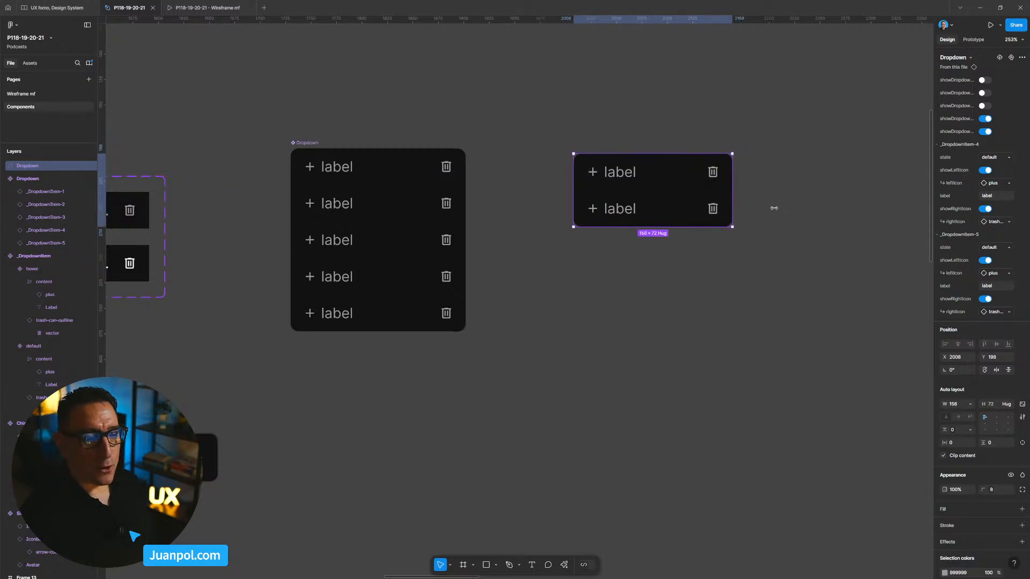
click(610, 301)
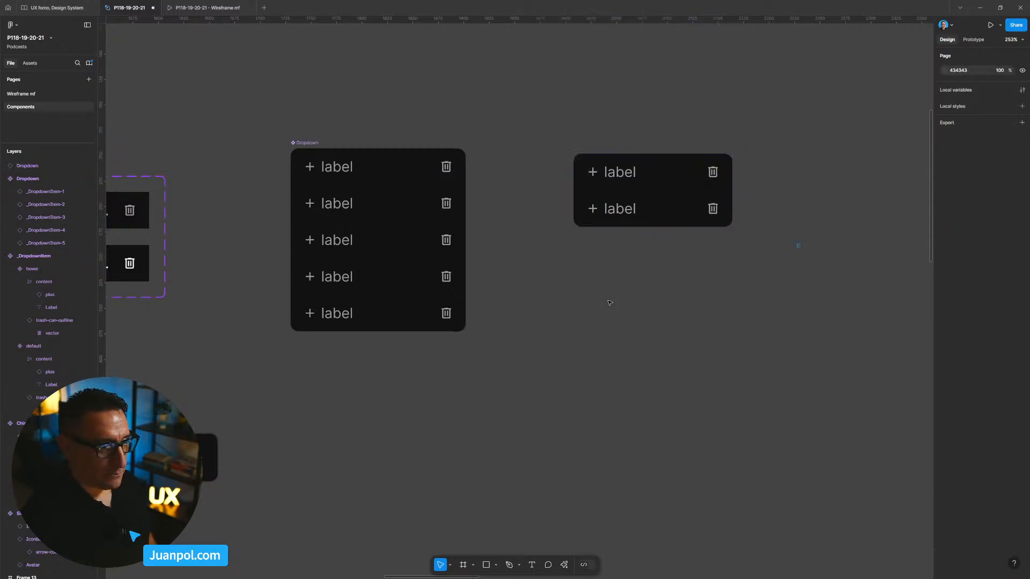
click(628, 226)
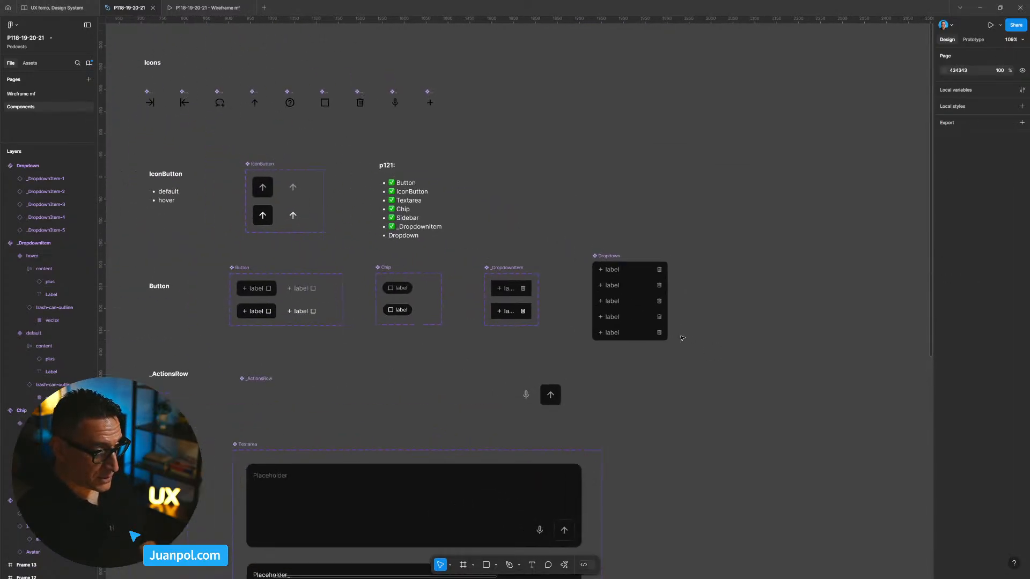
Cut a new instance of the Dropdown component to the clipboard and open the Wireframe mf page
drag(632, 320, 761, 309)
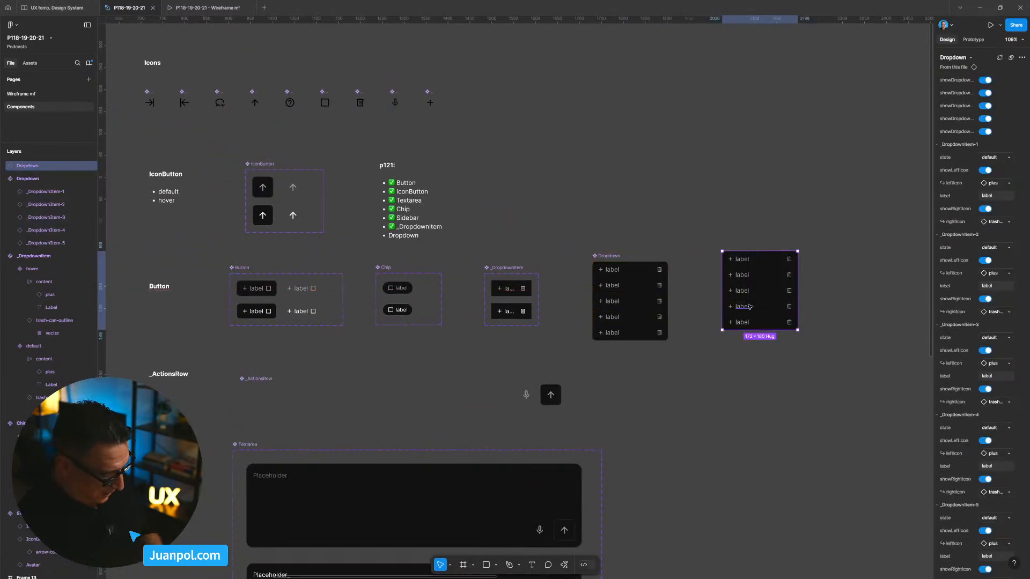
key(ctrl+x)
click(38, 95)
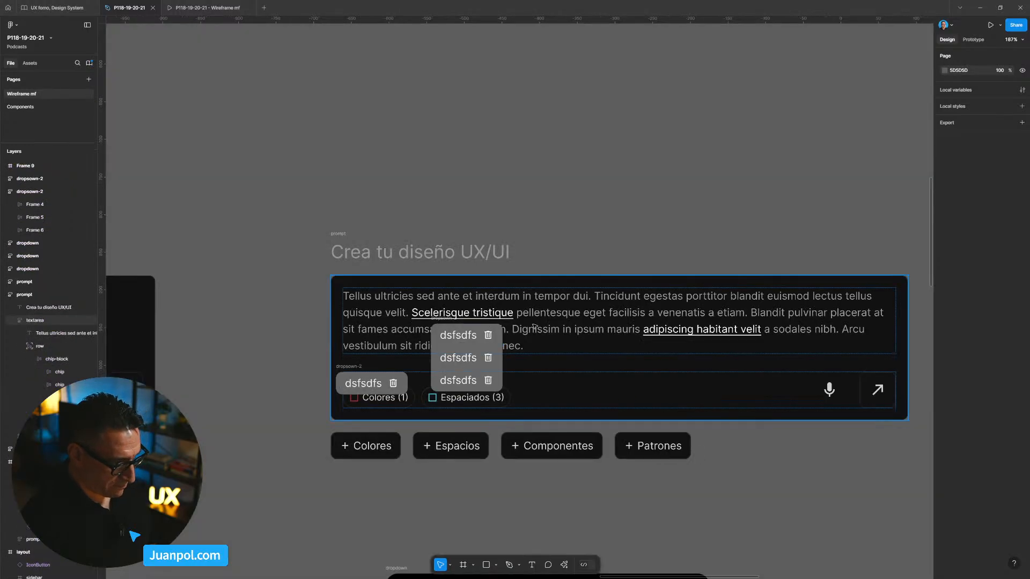
Paste the Dropdown instance into the layout frame that holds the placeholder textarea and the row of label buttons
scroll(462, 236, down, 1)
scroll(426, 247, up, 2)
scroll(400, 309, down, 10)
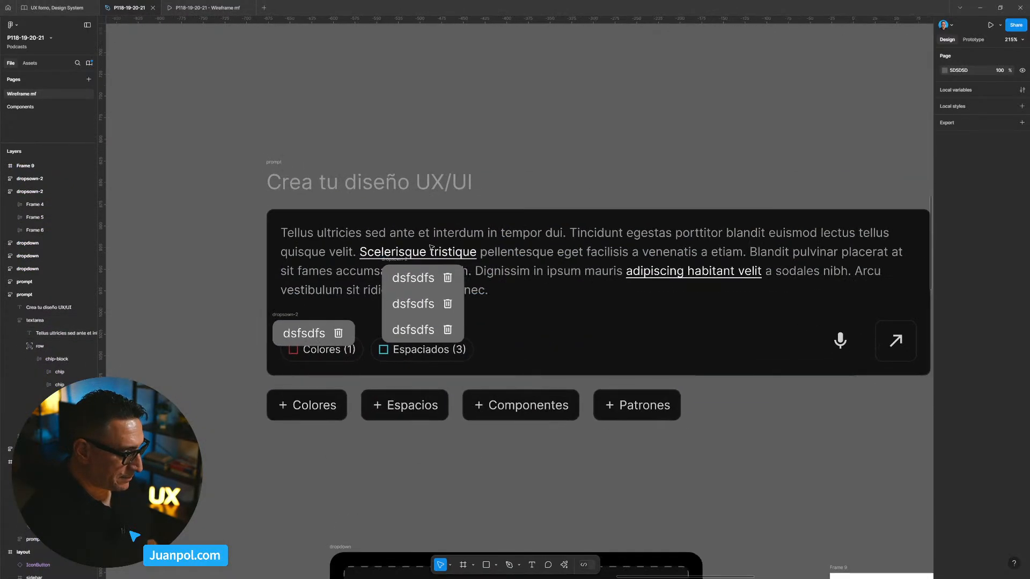
drag(384, 276, 528, 363)
scroll(499, 306, up, 5)
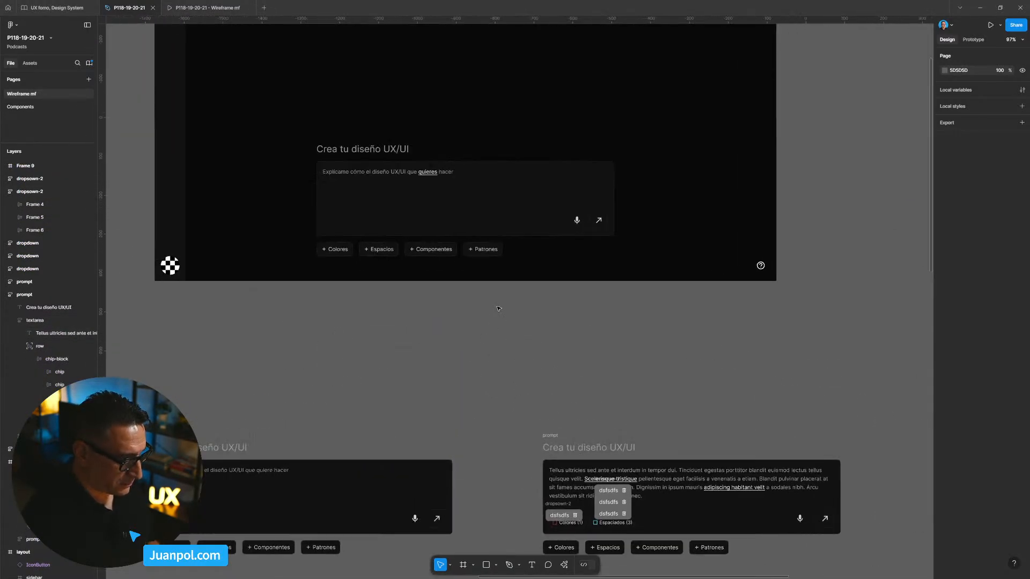
scroll(488, 322, down, 9)
drag(455, 459, 699, 306)
scroll(472, 390, up, 5)
scroll(475, 389, up, 2)
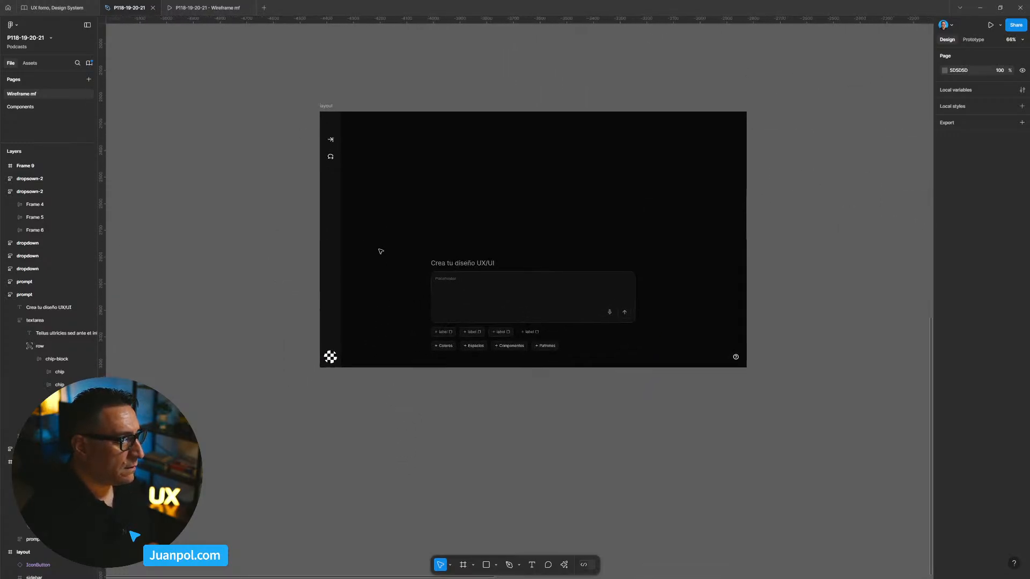
scroll(379, 249, up, 4)
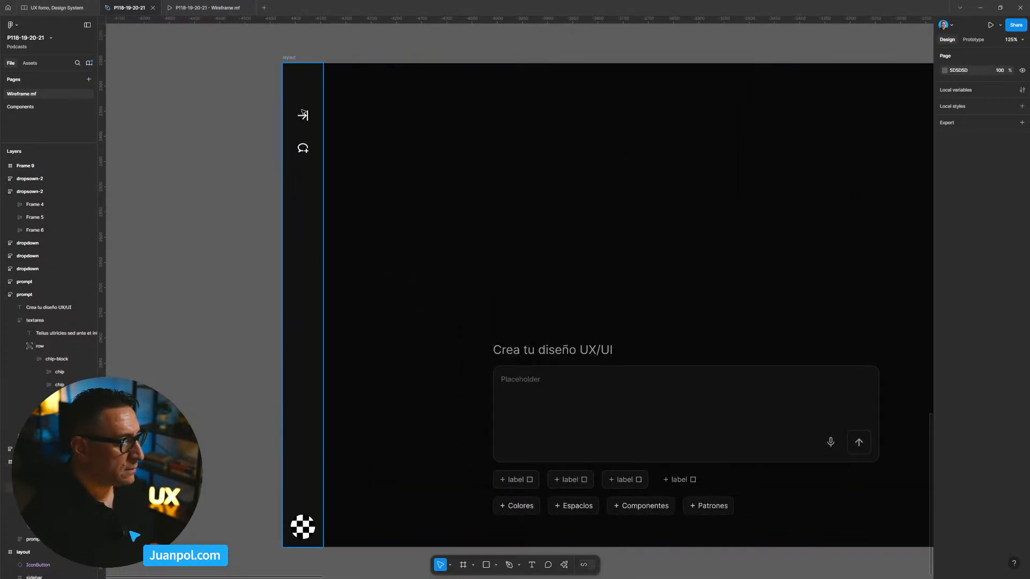
click(299, 70)
drag(213, 210, 299, 170)
drag(336, 86, 231, 108)
click(272, 41)
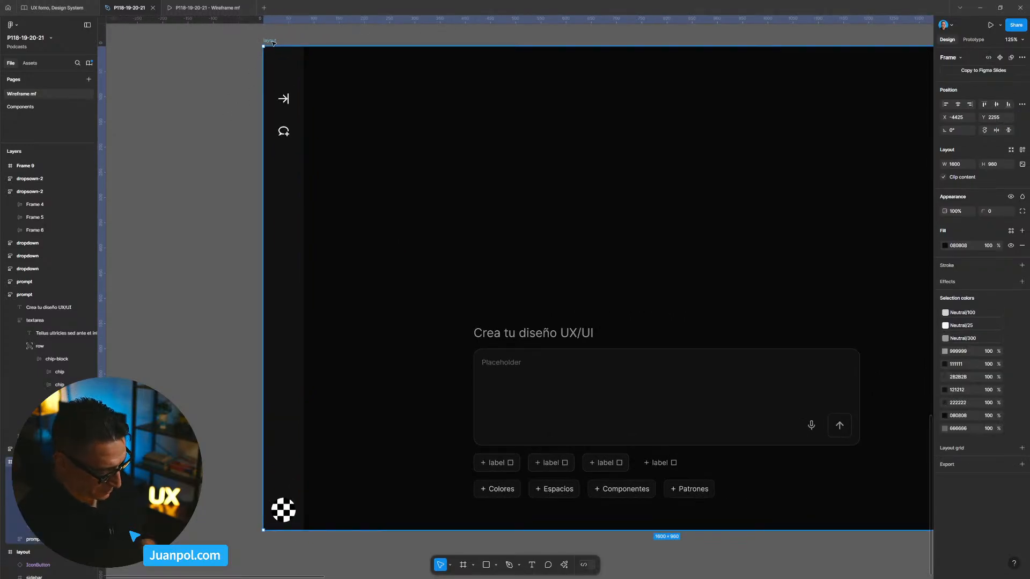
key(ctrl+v)
Move the Dropdown instance in the layout frame to X 834, Y 662, overlapping the textarea's lower edge near the fourth label button
key(shift+Down)
key(shift+Down)
key(shift+Down)
key(shift+Down)
key(shift+Down)
key(shift+Down)
key(shift+Down)
key(shift+Down)
key(shift+Down)
key(shift+Down)
key(shift+Down)
key(shift+Down)
key(shift+Down)
key(shift+Down)
key(shift+Down)
key(shift+Down)
key(shift+Down)
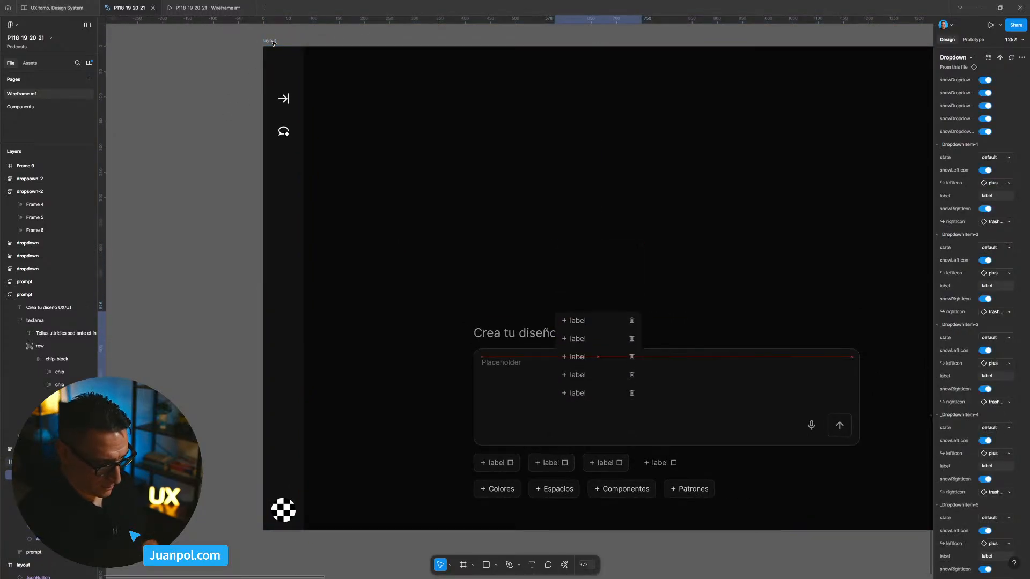
key(shift+Down)
key(shift+Down)
key(shift+Down)
key(shift+Down)
key(shift+Down)
key(shift+Down)
key(shift+Down)
key(shift+Right)
key(shift+Right)
key(shift+Right)
key(shift+Right)
key(shift+Right)
key(shift+Right)
key(shift+Right)
key(shift+Right)
key(shift+Right)
key(shift+Right)
key(shift+Right)
key(shift+Right)
key(shift+Right)
key(shift+Right)
key(shift+Right)
key(shift+Right)
key(shift+Right)
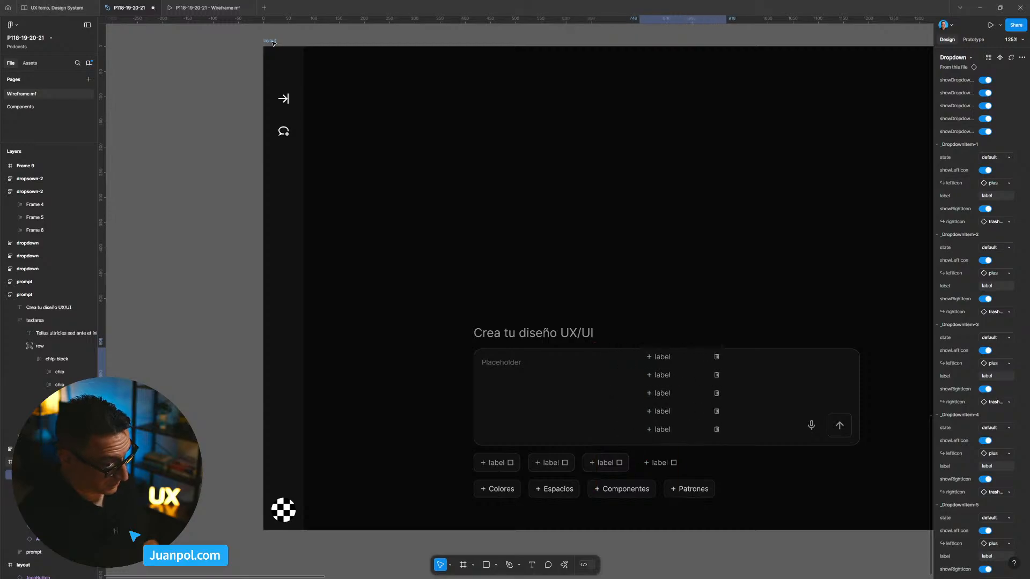
key(shift+Down)
key(shift+Down)
key(shift+Down)
key(shift+Down)
key(shift+Down)
key(shift+Right)
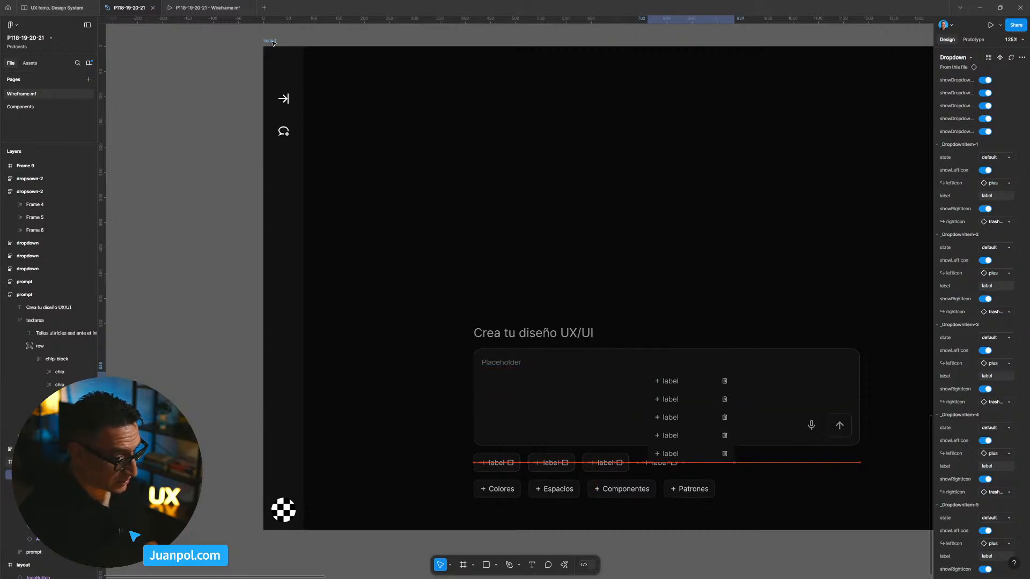
key(shift+Right)
key(shift+Right)
key(shift+Right)
key(shift+Right)
key(shift+Right)
key(shift+Right)
key(shift+Right)
key(shift+Down)
key(shift+Down)
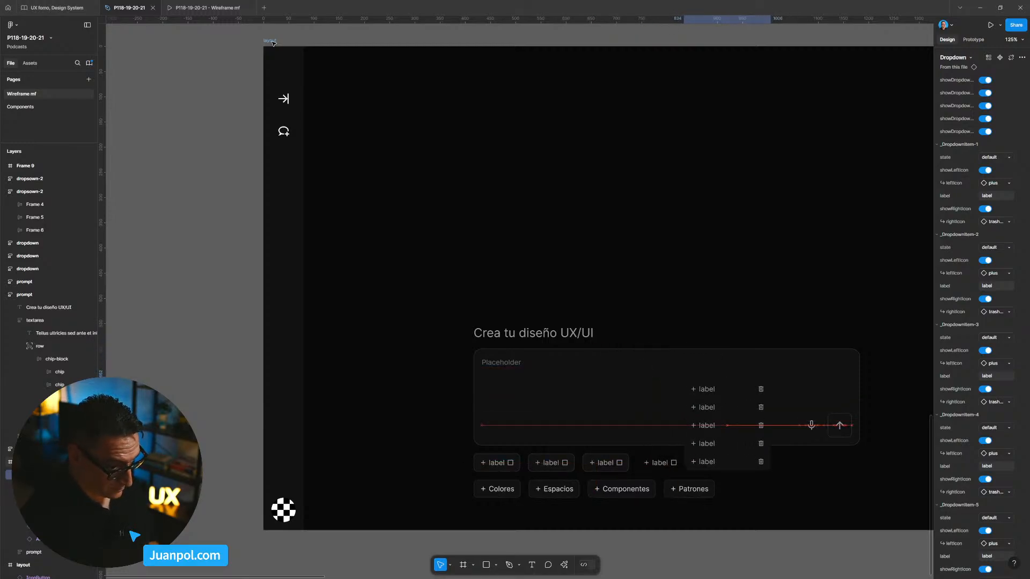
scroll(268, 134, up, 1)
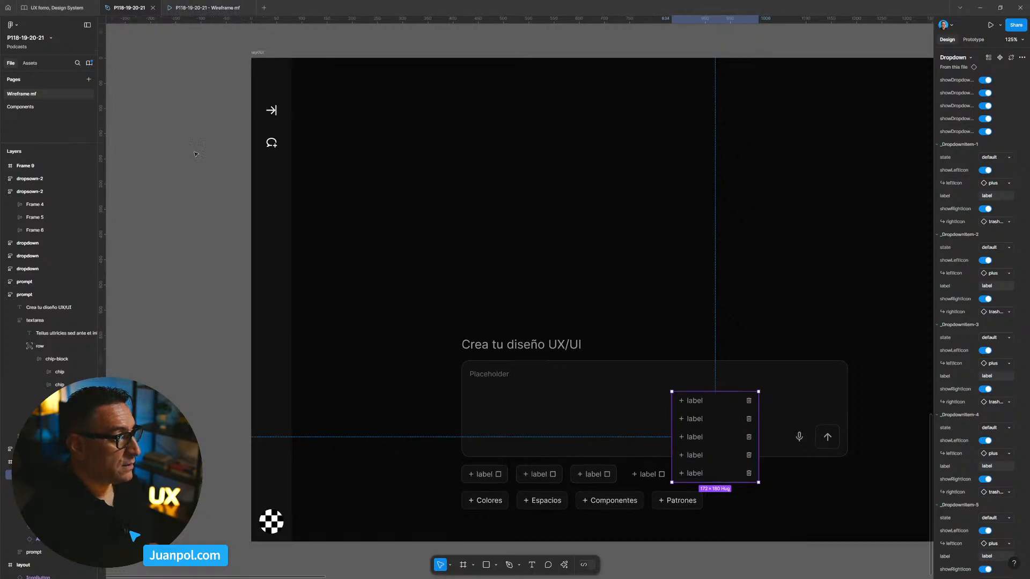
Delete the old sidebar frame from the layout and search the assets for "side"
click(264, 196)
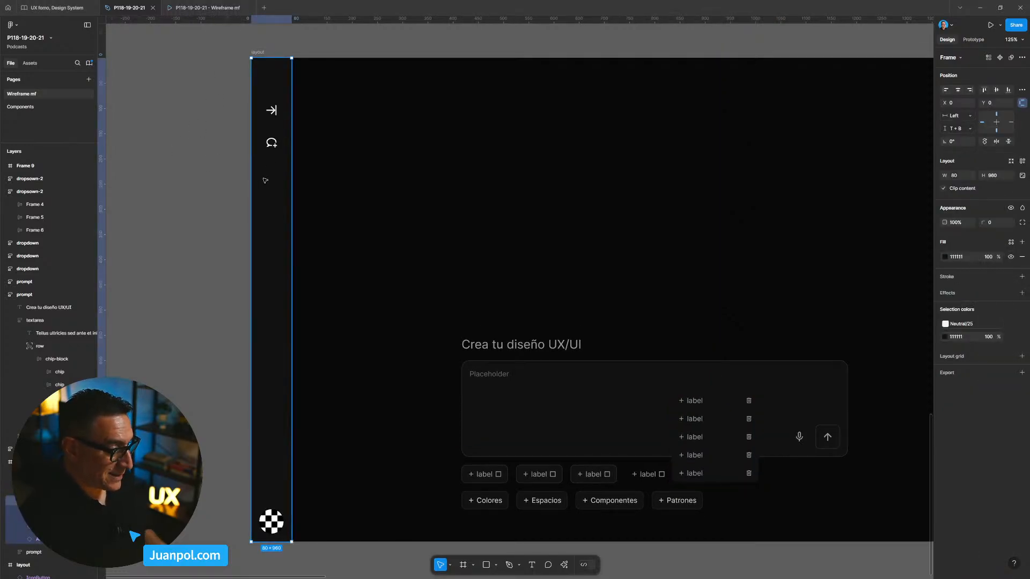
key(Delete)
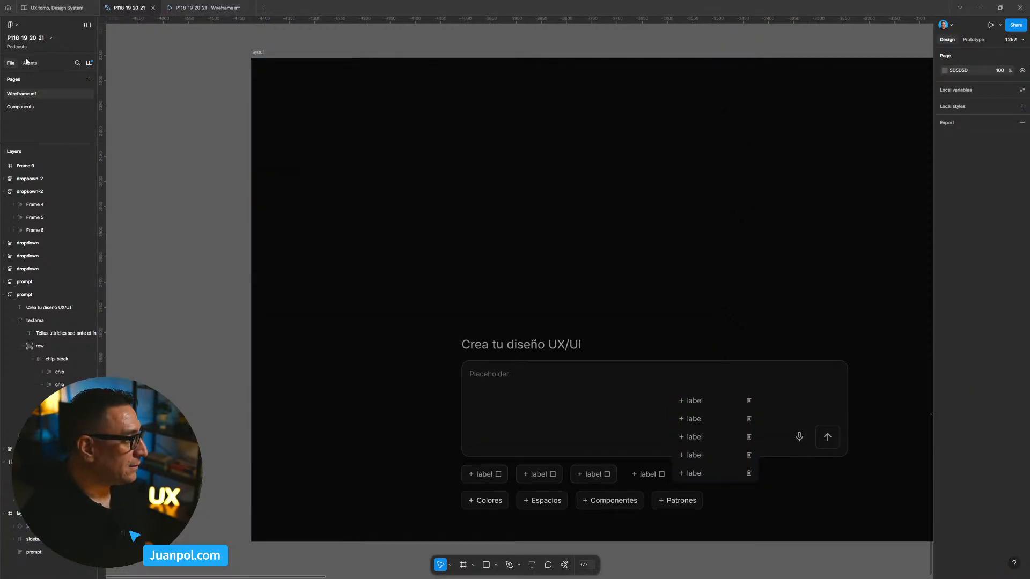
click(27, 63)
click(41, 80)
text(s)
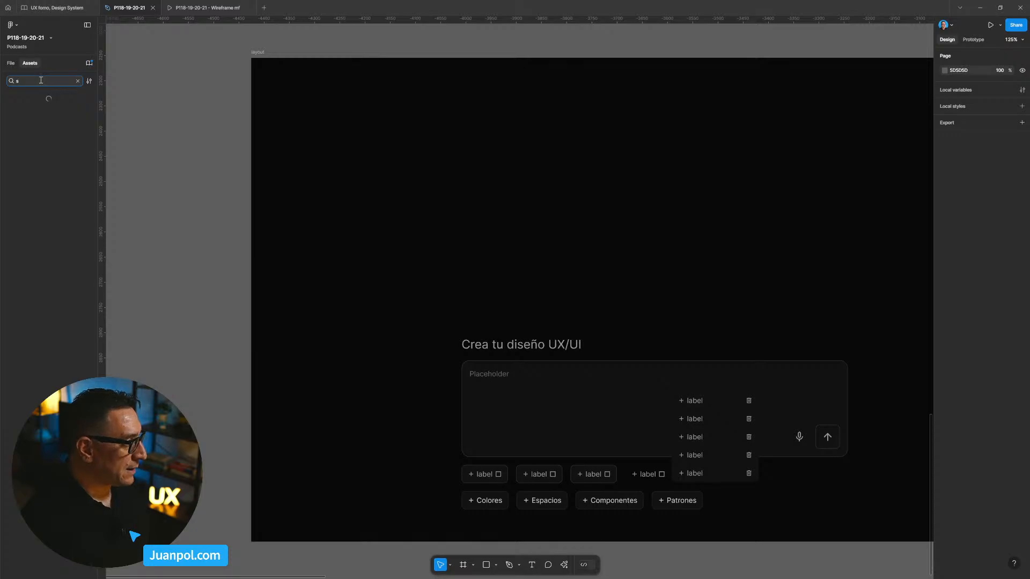
text(ide)
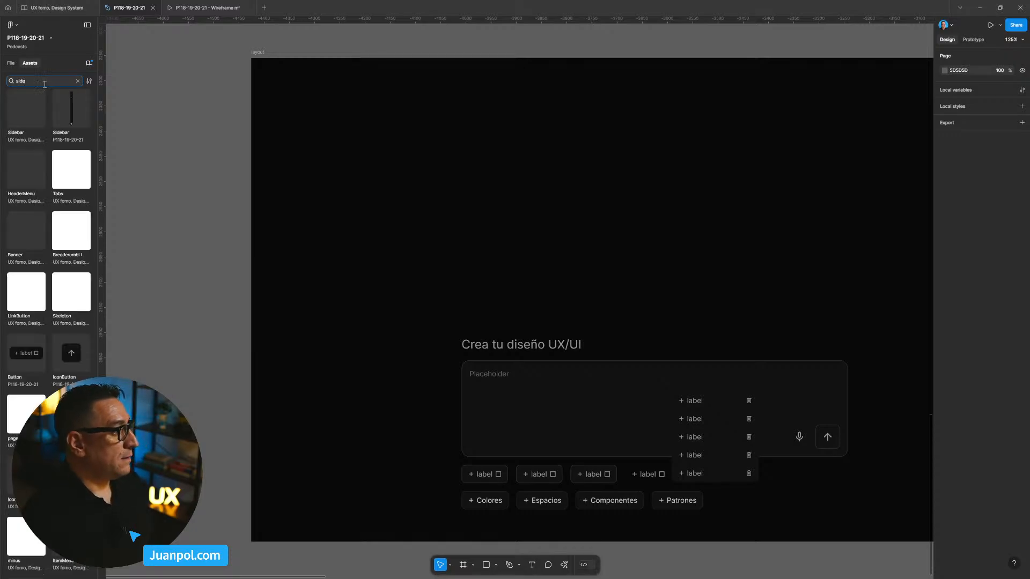
Place an instance of this file's Sidebar component in the layout frame and align it to the frame's left edge
key(ctrl+z)
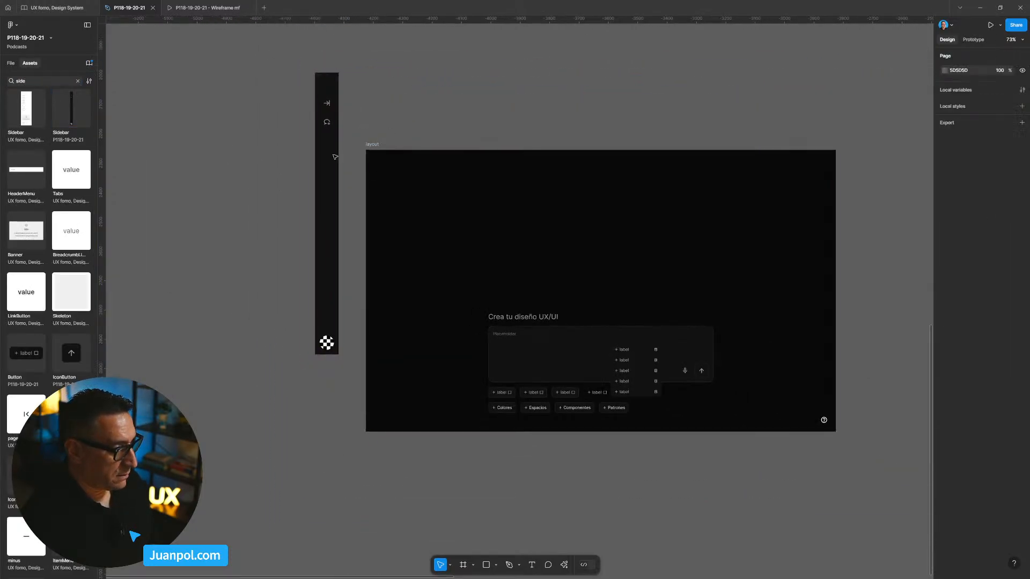
drag(328, 158, 418, 234)
scroll(613, 259, up, 5)
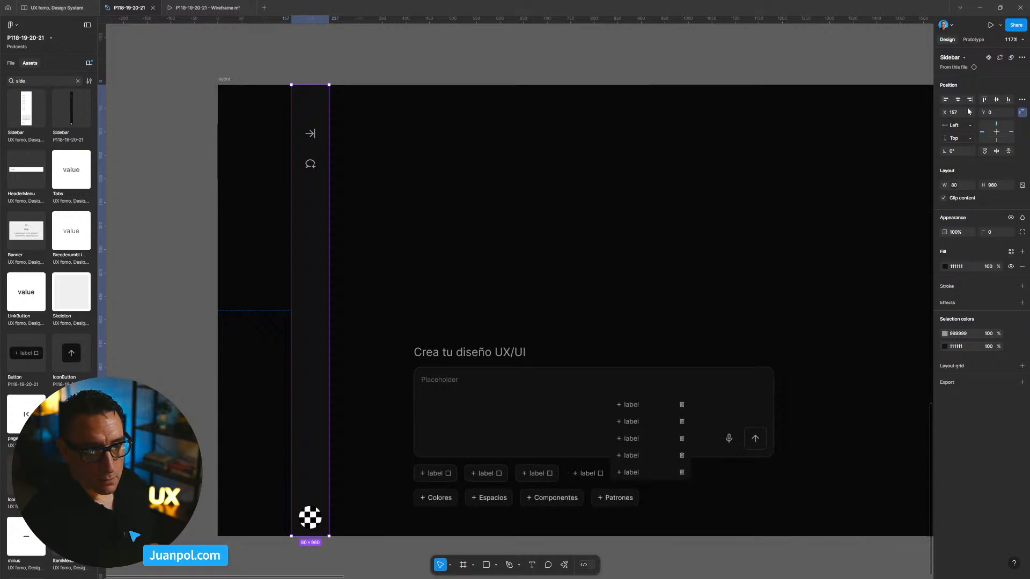
click(951, 102)
drag(794, 141, 805, 135)
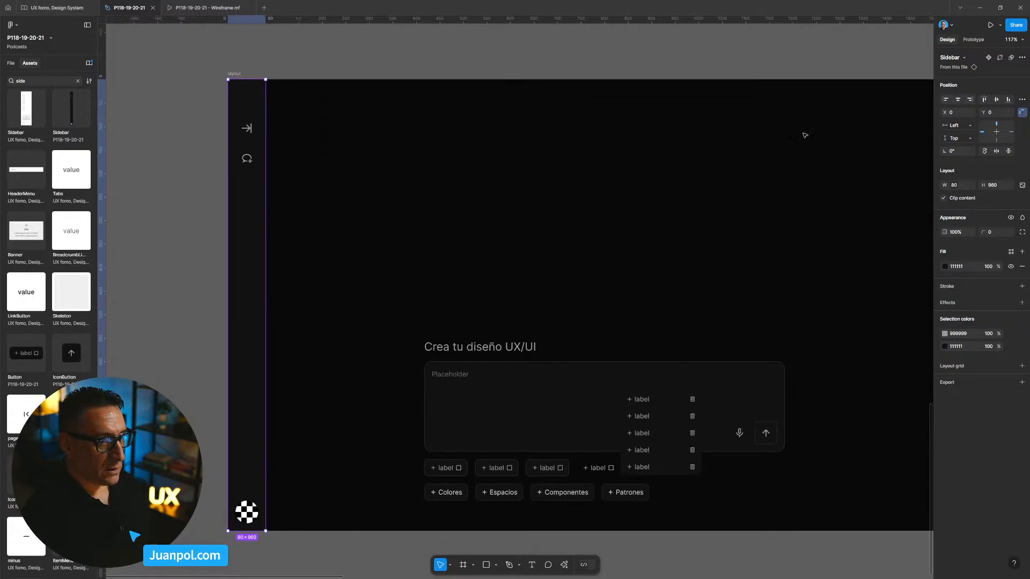
Constrain the Sidebar instance vertically to Top + Bottom and test it by resizing the layout frame from its lower edge
click(963, 138)
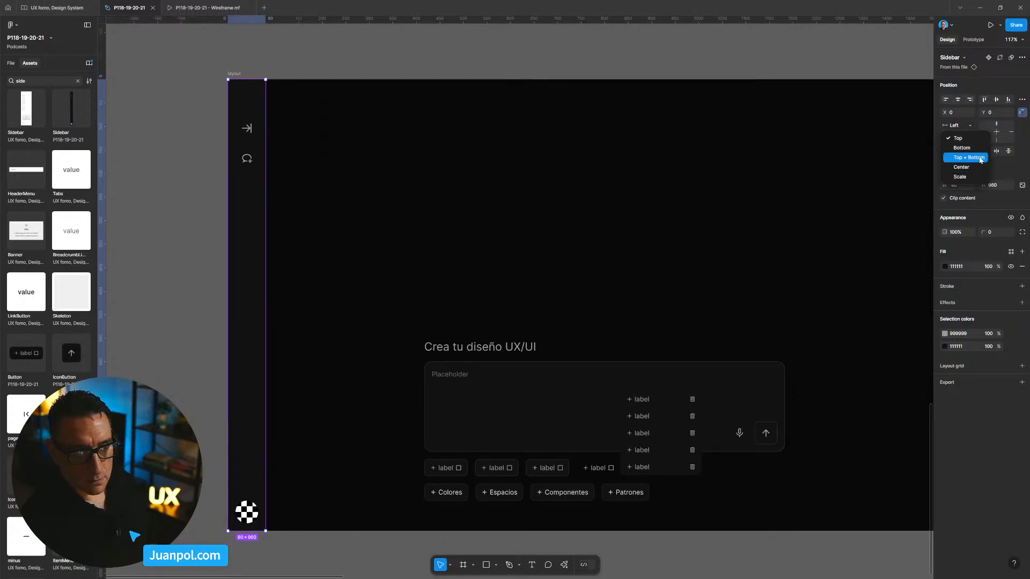
click(963, 154)
scroll(526, 135, down, 5)
scroll(523, 133, down, 1)
click(505, 83)
click(401, 101)
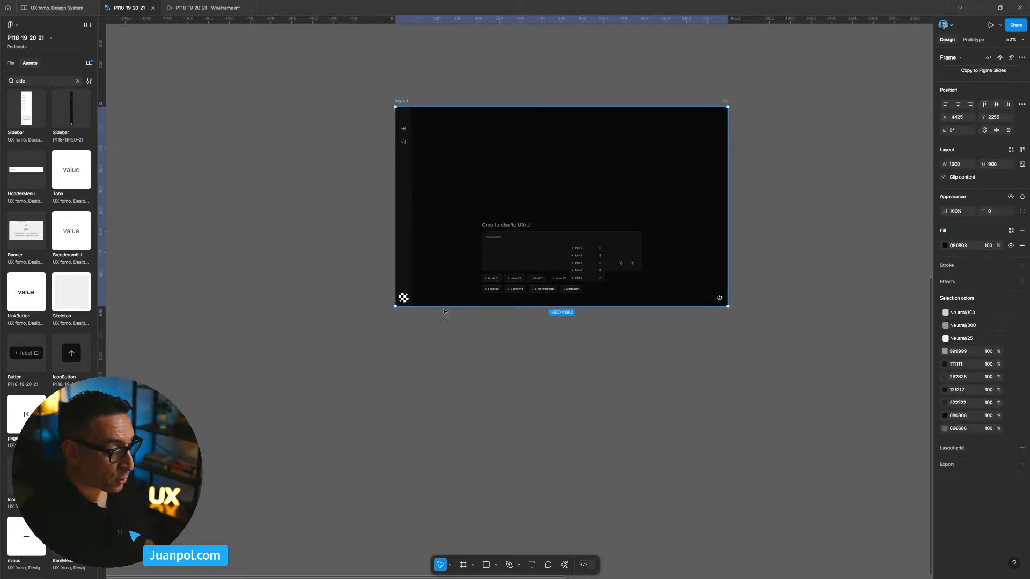
mouse_move(445, 307)
mouse_down()
mouse_move(446, 348)
mouse_move(446, 307)
mouse_up()
scroll(559, 133, up, 1)
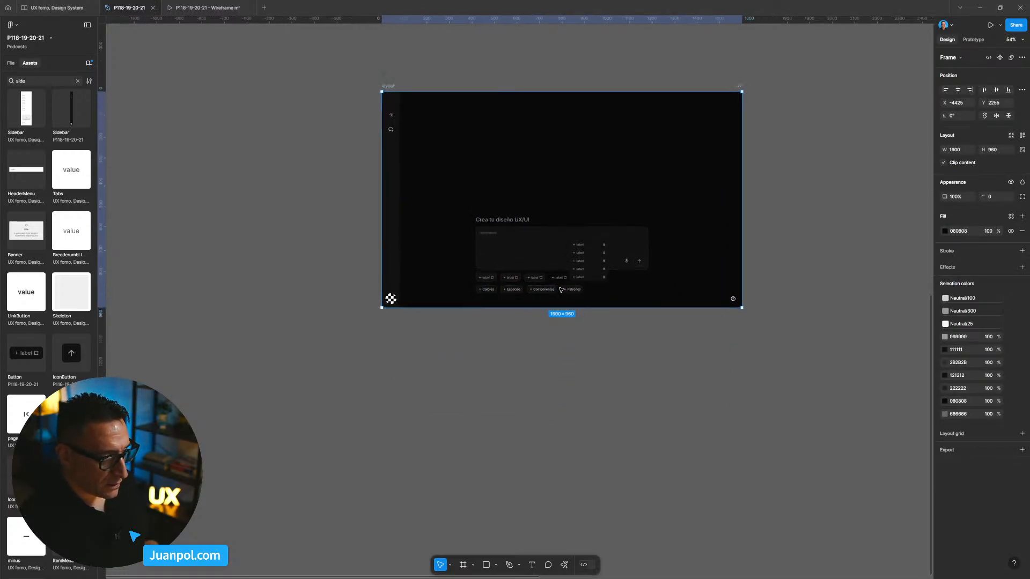
Constrain the Dropdown instance to the right and bottom of the layout frame and test the frame's resizing from its lower edge
click(592, 280)
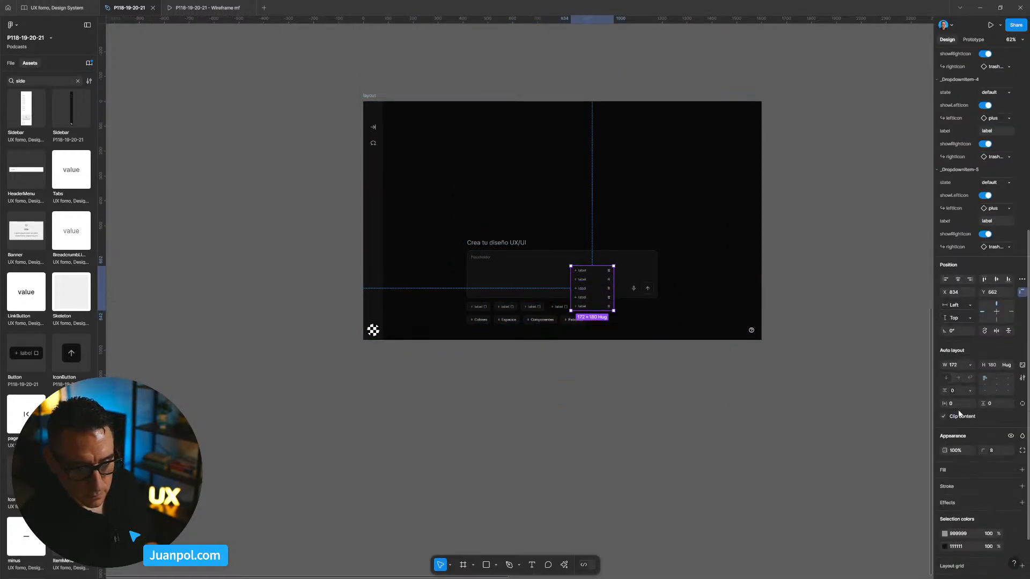
click(997, 287)
click(1011, 280)
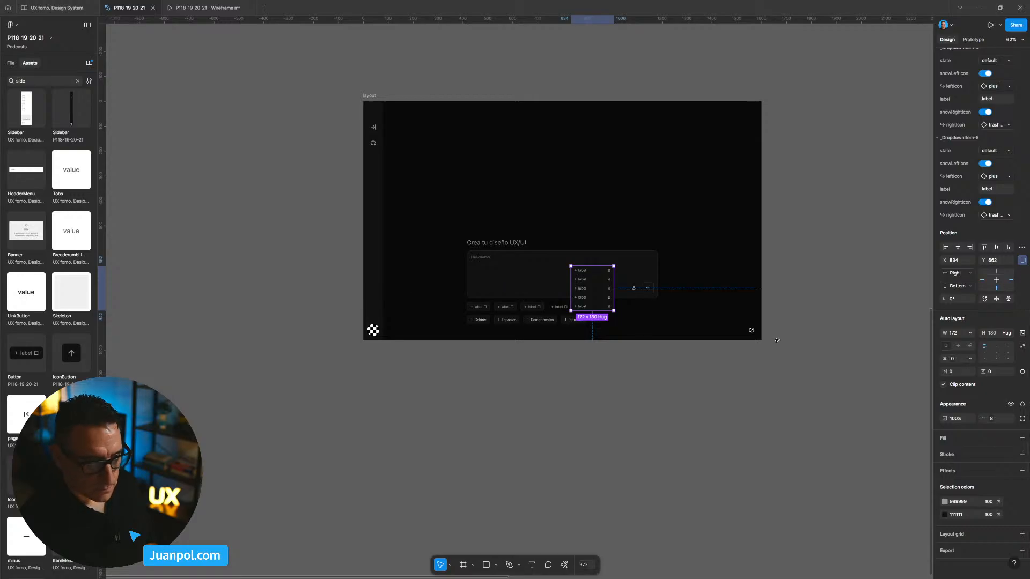
click(407, 195)
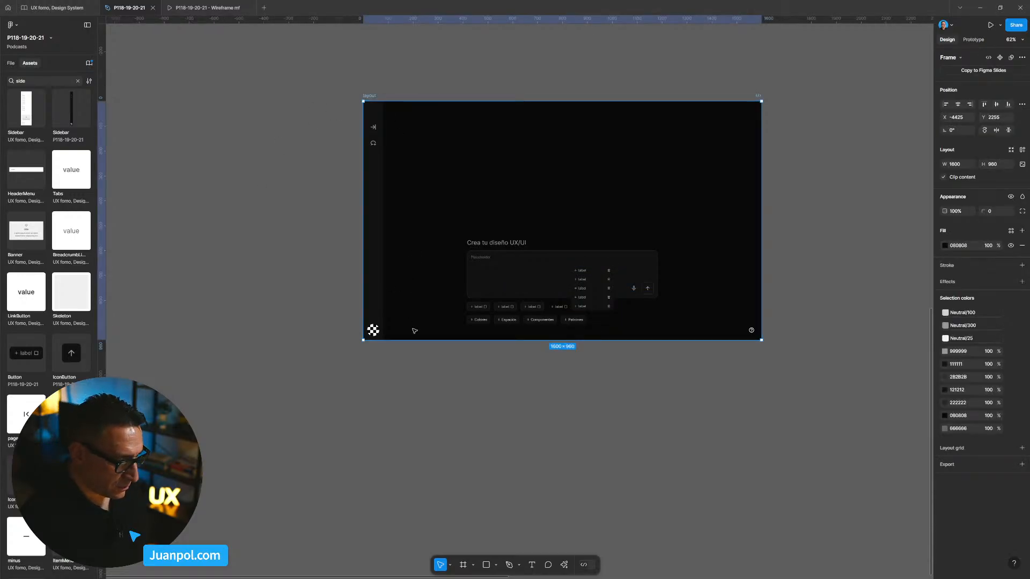
mouse_move(415, 339)
mouse_down()
mouse_move(416, 324)
mouse_move(416, 340)
mouse_up()
click(418, 94)
Preview the layout frame as a prototype, check the button hover states at a larger scale, and close the preview
click(370, 95)
click(990, 24)
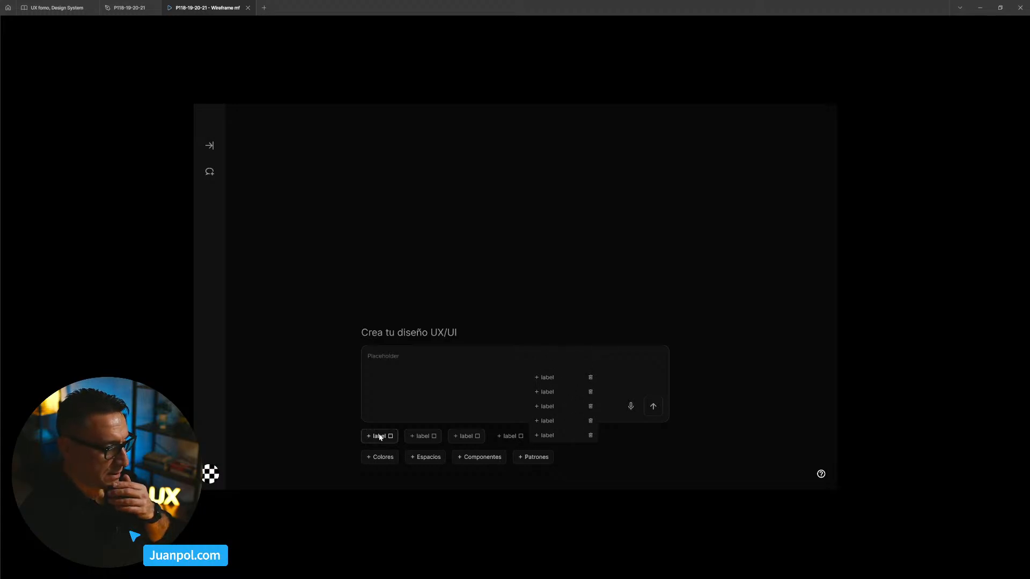
key(z)
key(z)
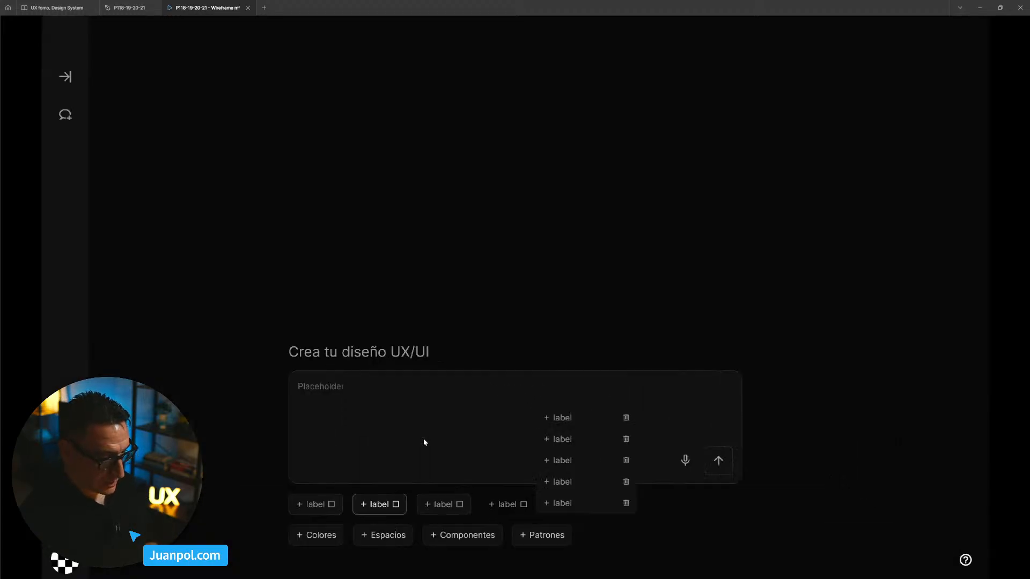
scroll(424, 440, down, 3)
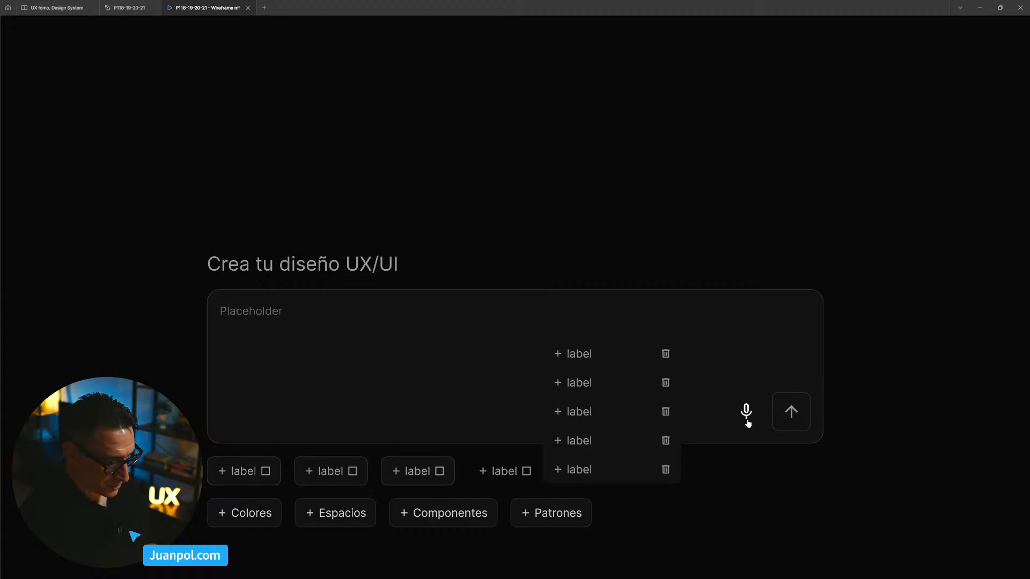
click(248, 7)
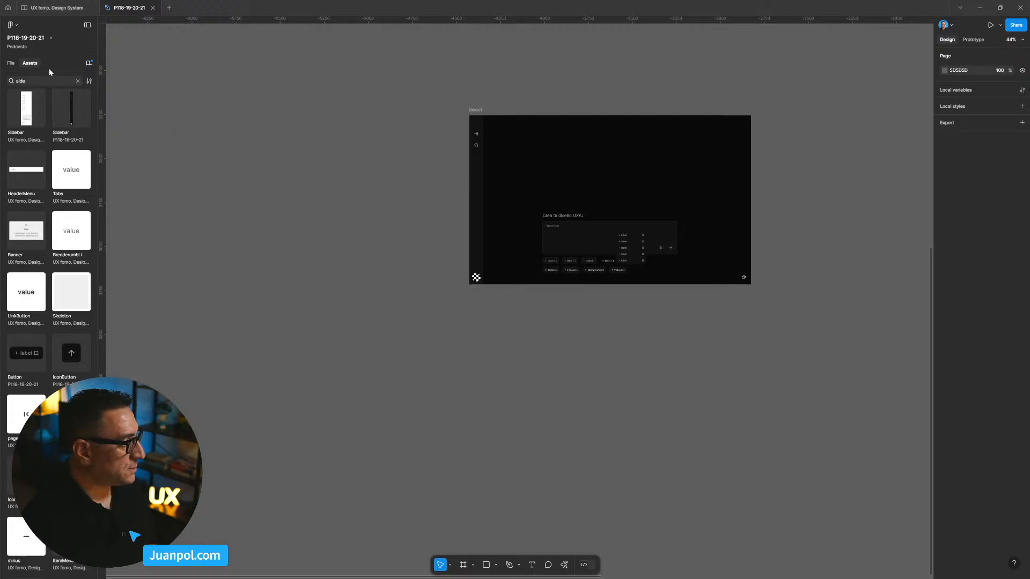
Search the assets for "chip" and place an instance of this file's Chip component on the canvas below the layout frame
drag(33, 80, 1, 81)
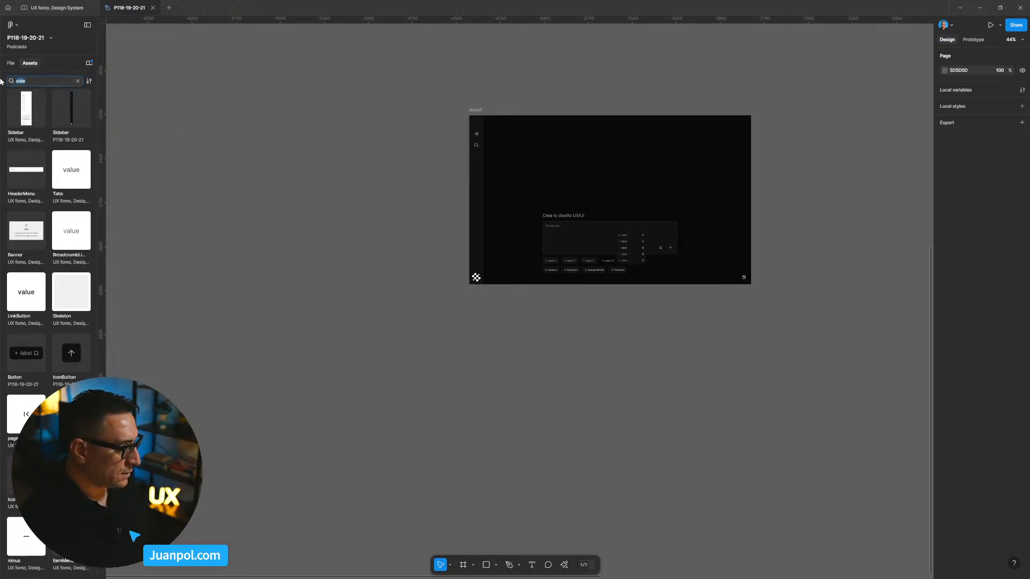
text(chi)
key(BackSpace)
key(BackSpace)
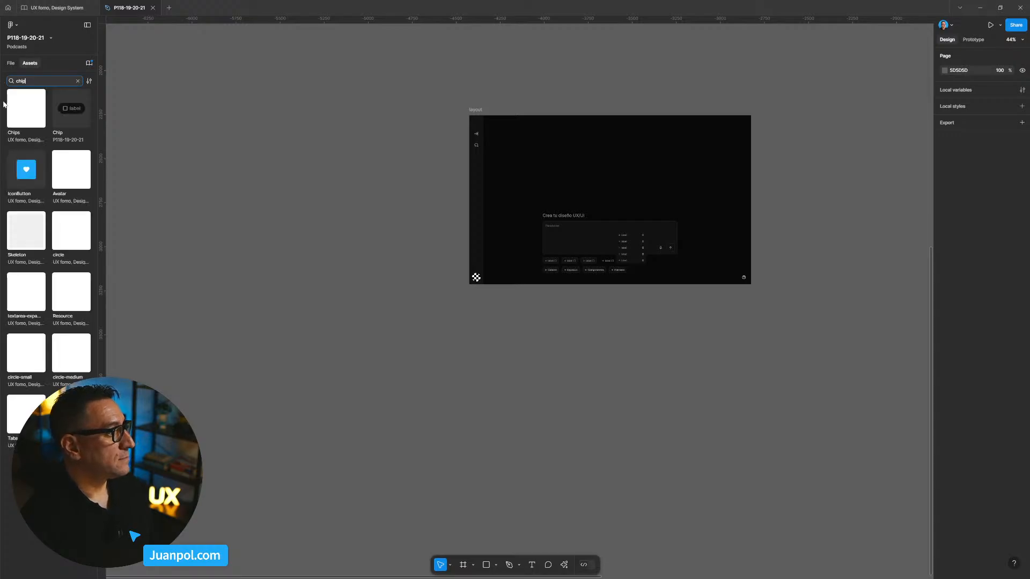
drag(72, 108, 465, 313)
scroll(464, 313, up, 10)
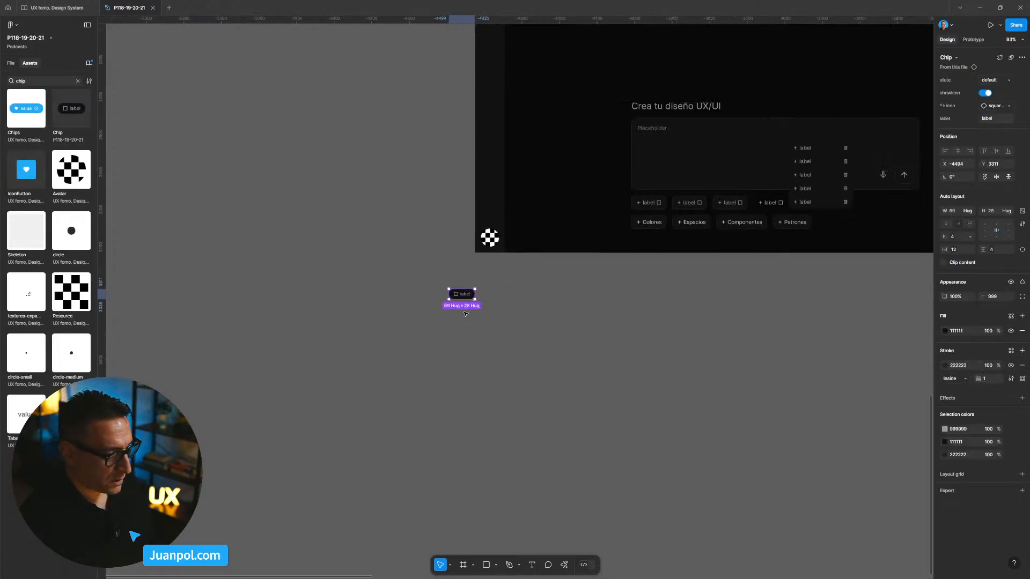
Move the Chip instance into the layout below the Colores button and duplicate it into a row of three chips
drag(219, 372, 535, 277)
scroll(536, 319, down, 3)
scroll(536, 318, right, 3)
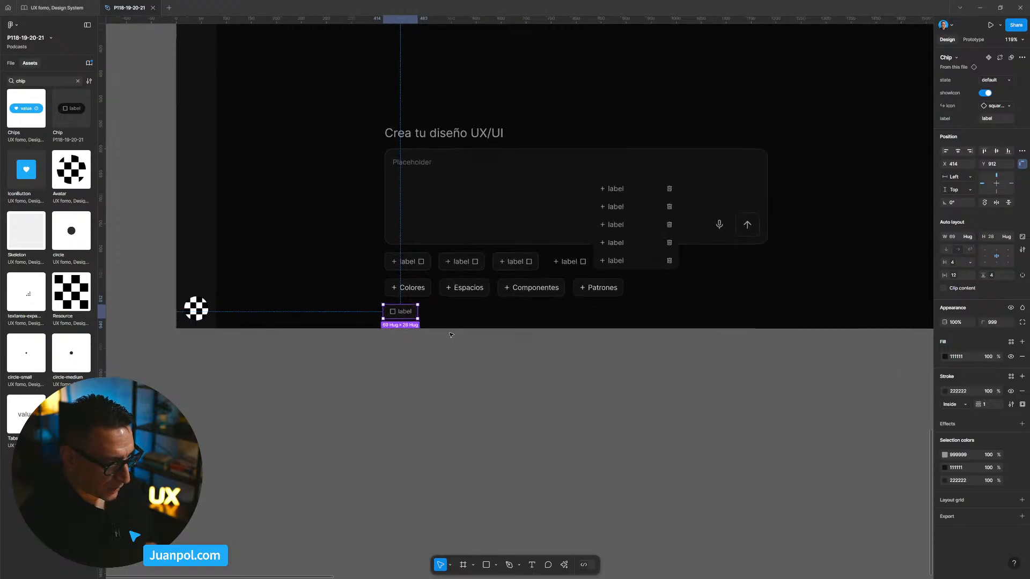
scroll(445, 322, up, 5)
drag(346, 294, 513, 300)
scroll(445, 384, down, 10)
click(218, 49)
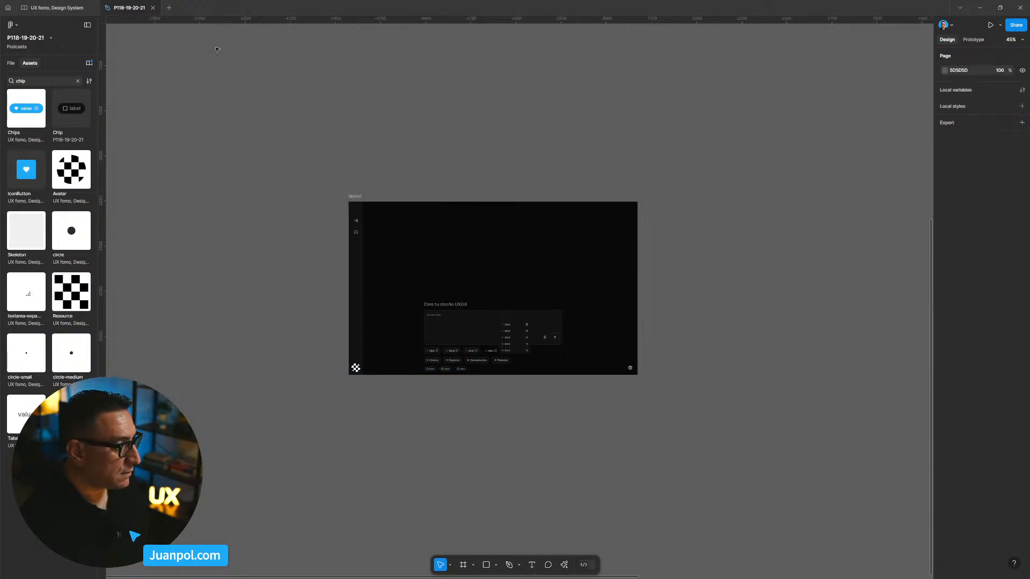
Preview the layout frame as a prototype again and inspect the prompt area, buttons and chips at a larger scale
click(355, 195)
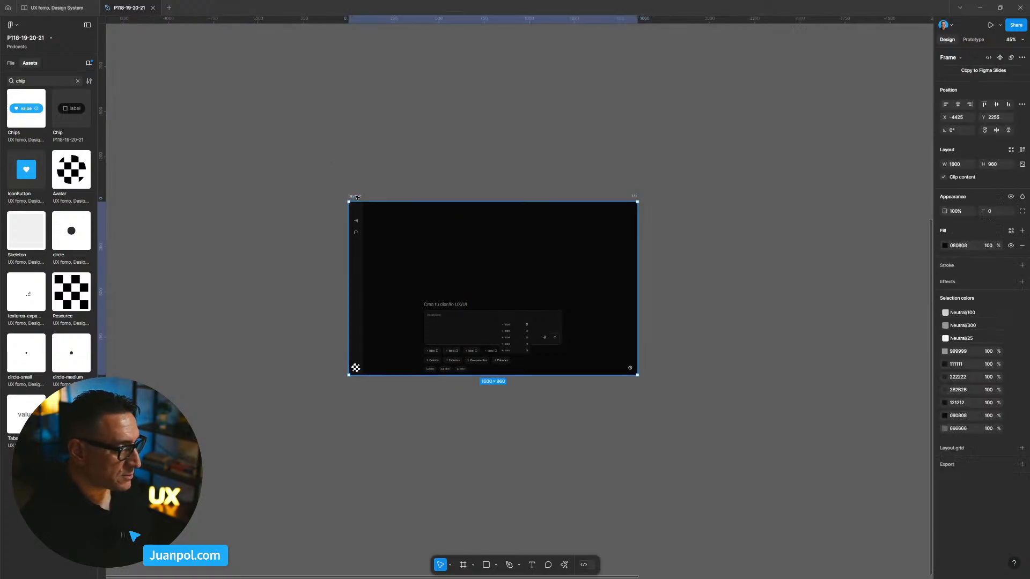
click(989, 25)
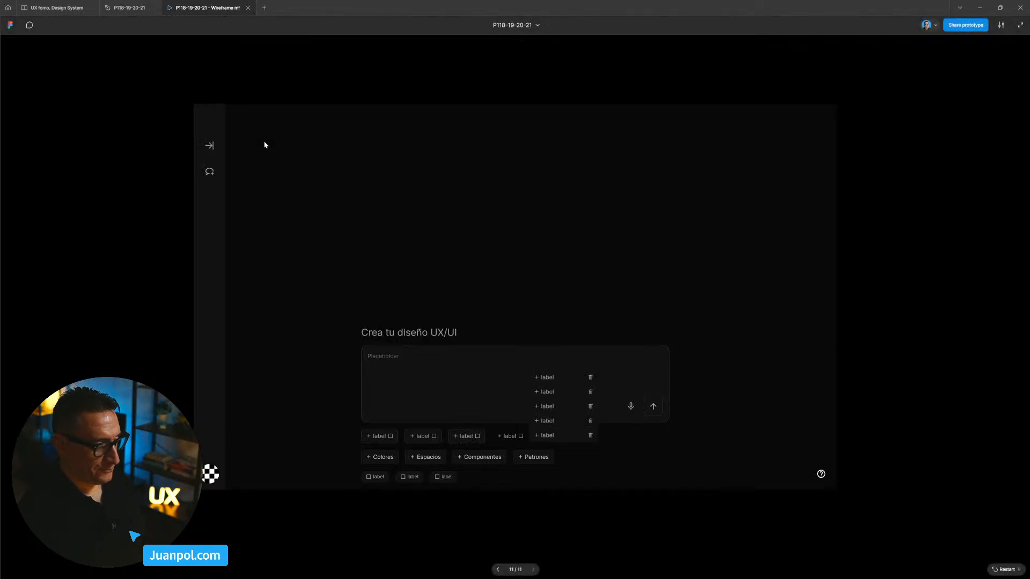
key(z)
drag(387, 451, 462, 268)
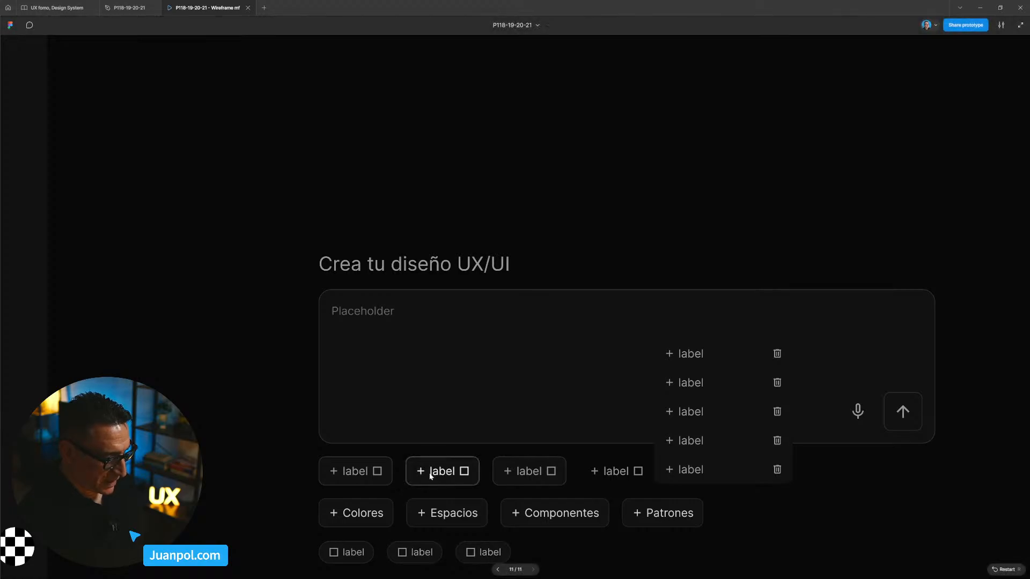
click(485, 257)
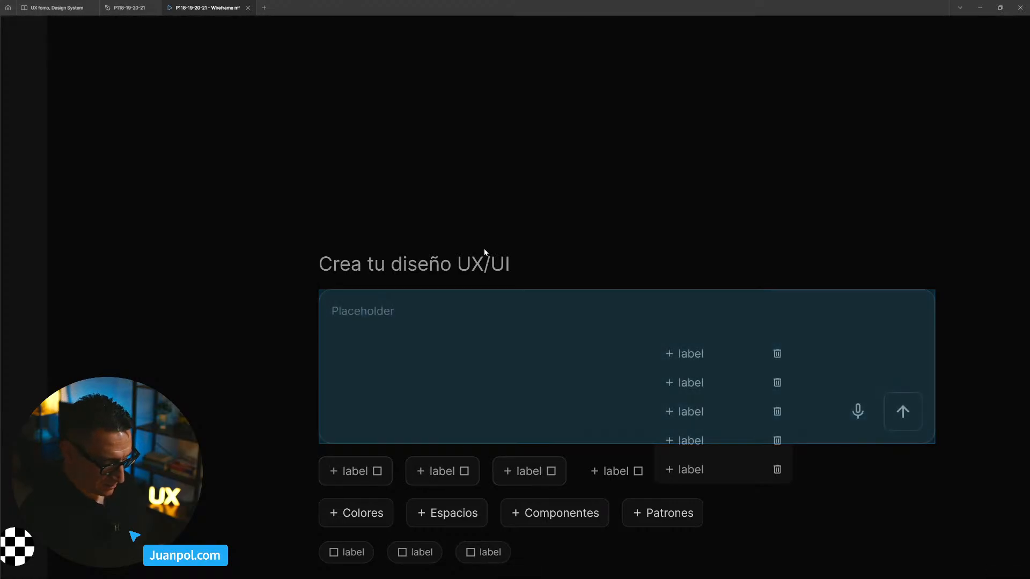